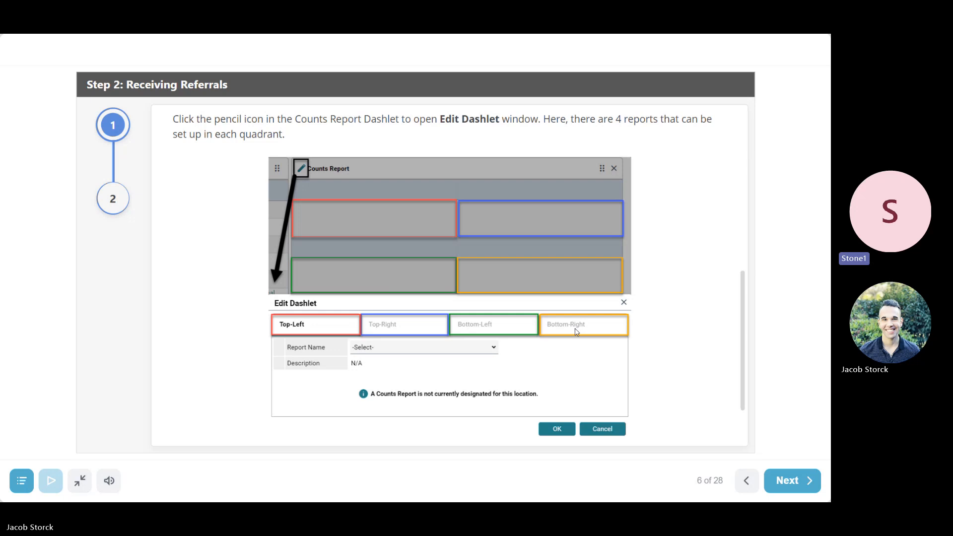
- Review the Incoming Referrals Report parameters in part 2 of the Receiving Referrals lesson and exit the full-screen view
{"action": "left_click", "coordinate": [112, 197]}
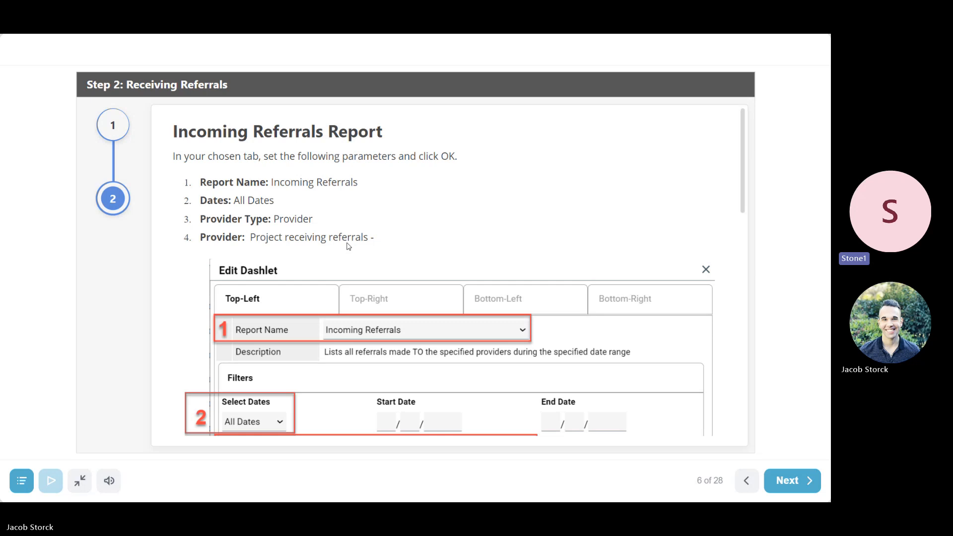
{"action": "scroll", "coordinate": [348, 246], "scroll_direction": "down", "scroll_amount": 3}
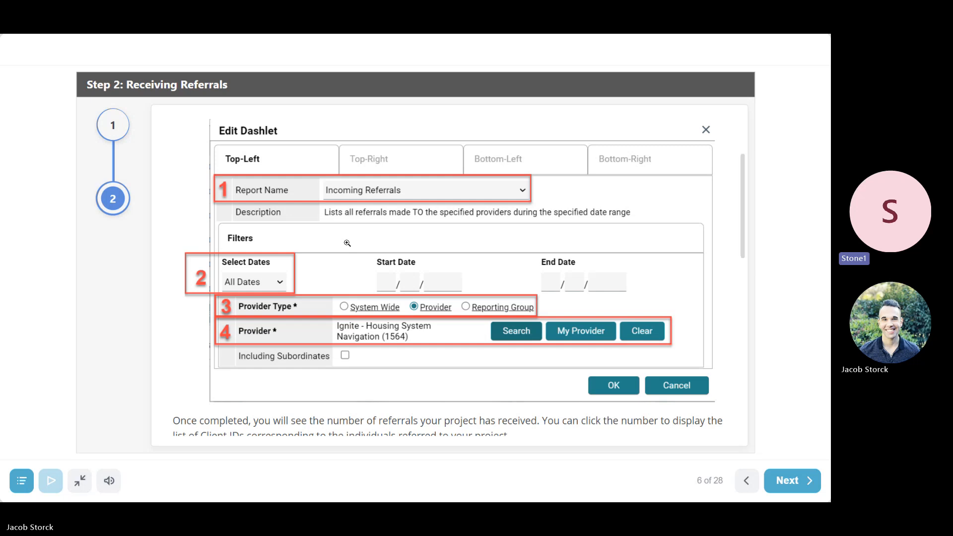
{"action": "key", "text": "Escape"}
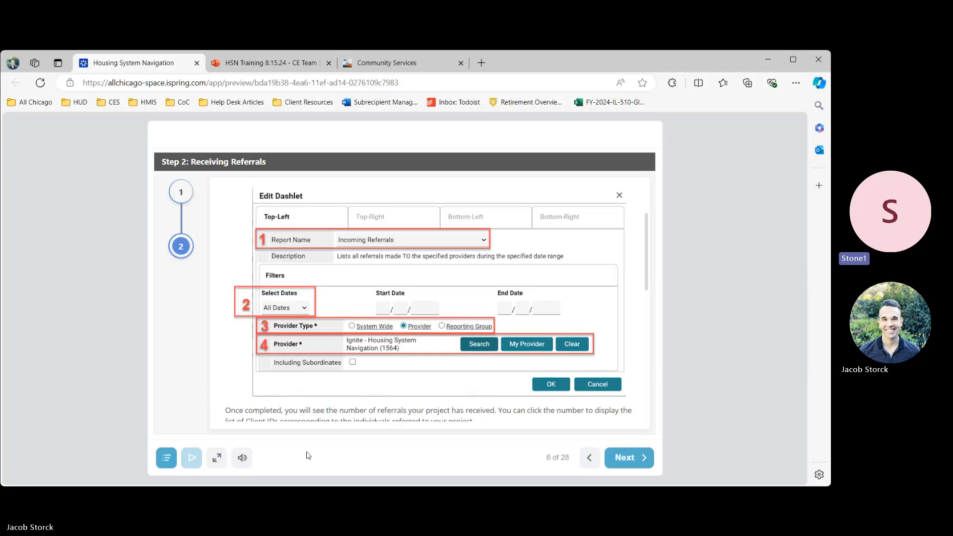
- Switch to the WellSky Community Services training site and log in with the prefilled credentials
{"action": "left_click", "coordinate": [791, 58]}
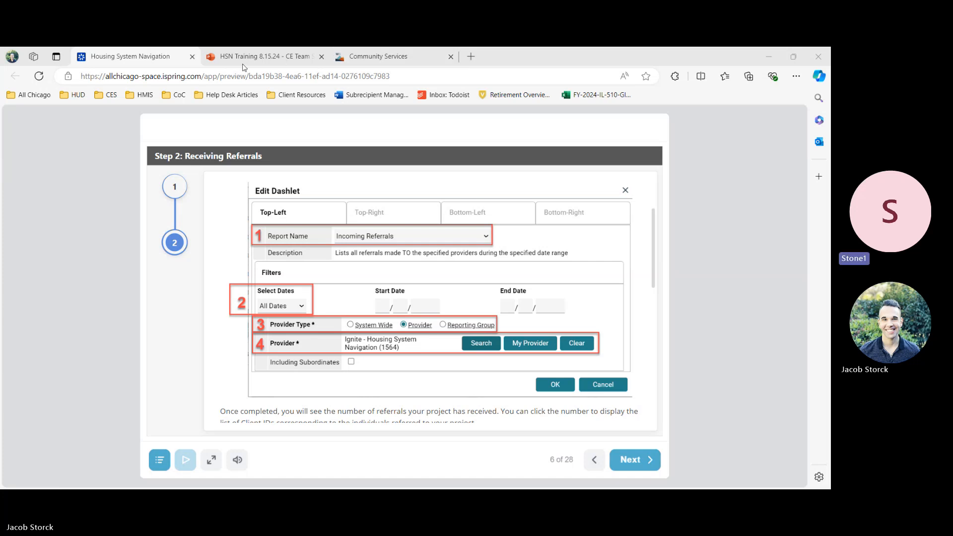
{"action": "left_click", "coordinate": [358, 59]}
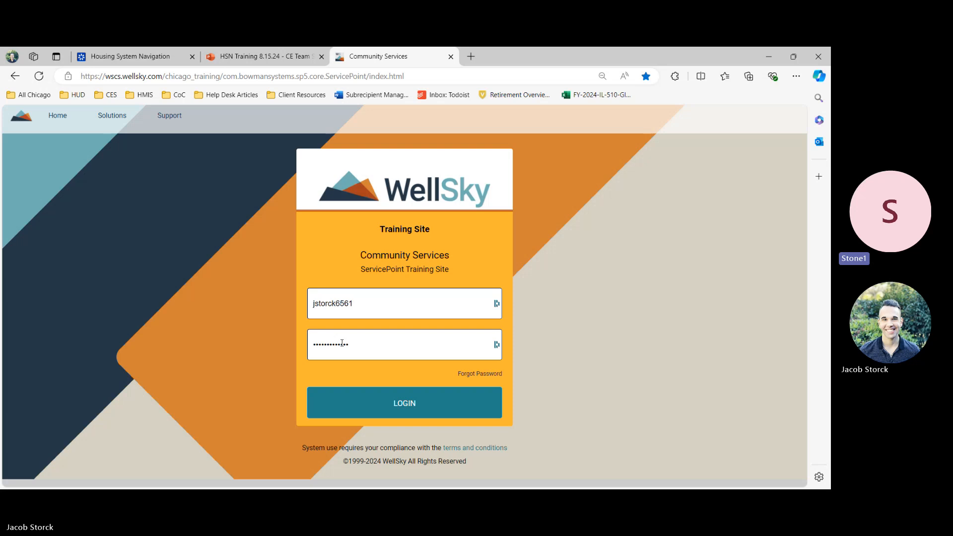
{"action": "left_click", "coordinate": [395, 410]}
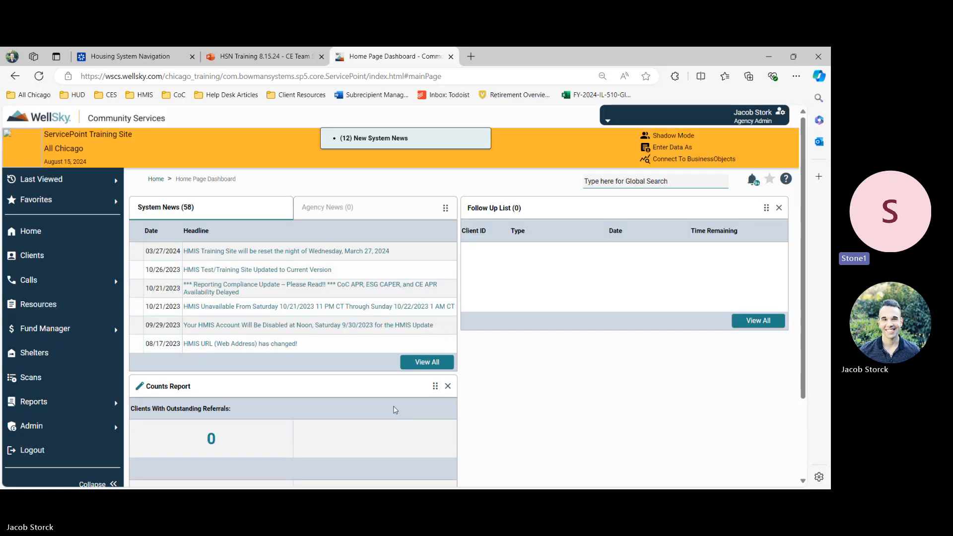
- Remove the Counts Report and Follow Up List dashlets from the Home Page Dashboard
{"action": "left_click", "coordinate": [447, 386]}
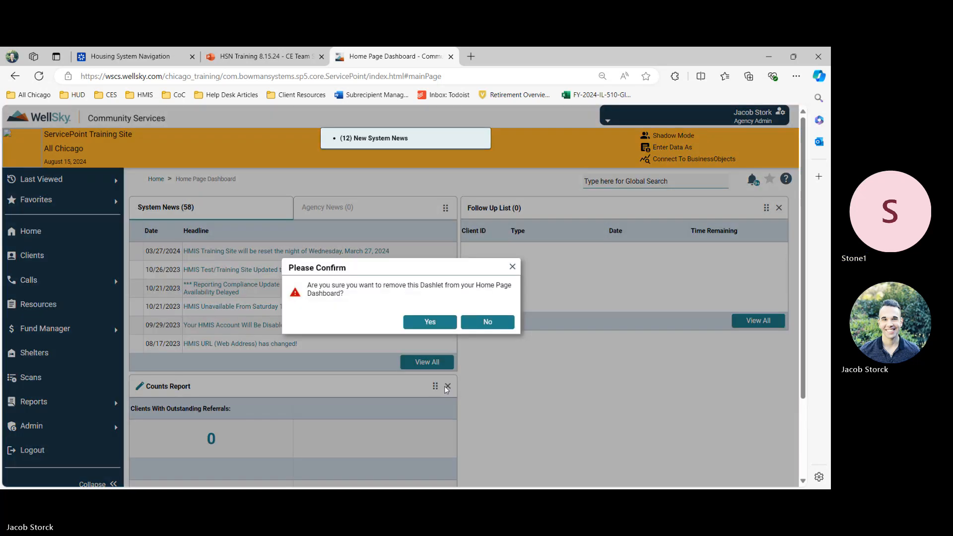
{"action": "left_click", "coordinate": [429, 321]}
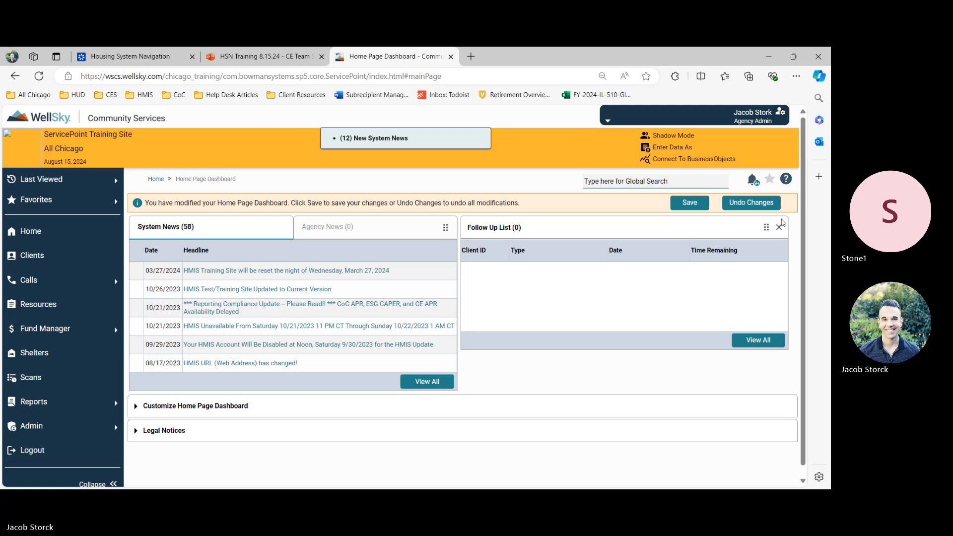
{"action": "left_click", "coordinate": [780, 227]}
{"action": "left_click", "coordinate": [430, 322]}
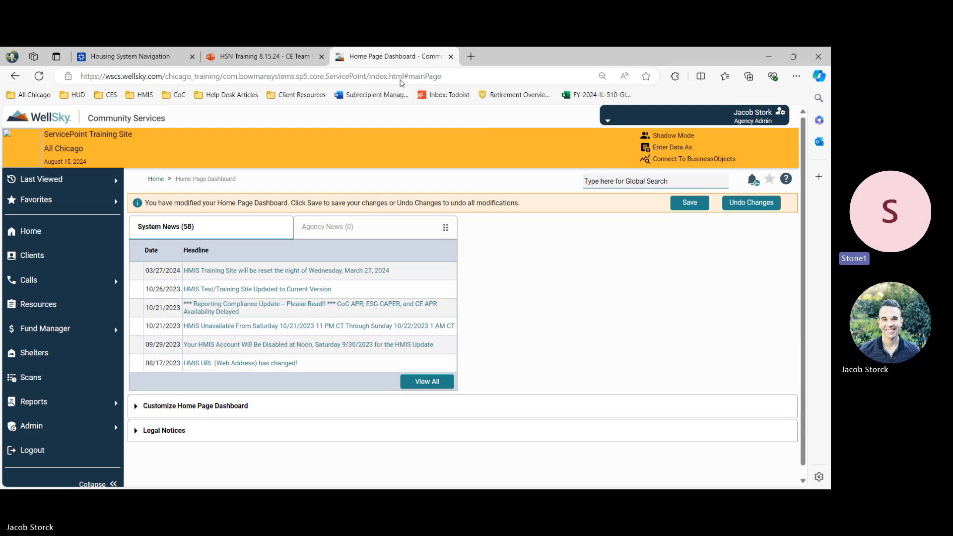
- Enlarge the page zoom to 150% and save the modified Home Page Dashboard
{"action": "left_click", "coordinate": [602, 76]}
{"action": "left_click", "coordinate": [601, 96]}
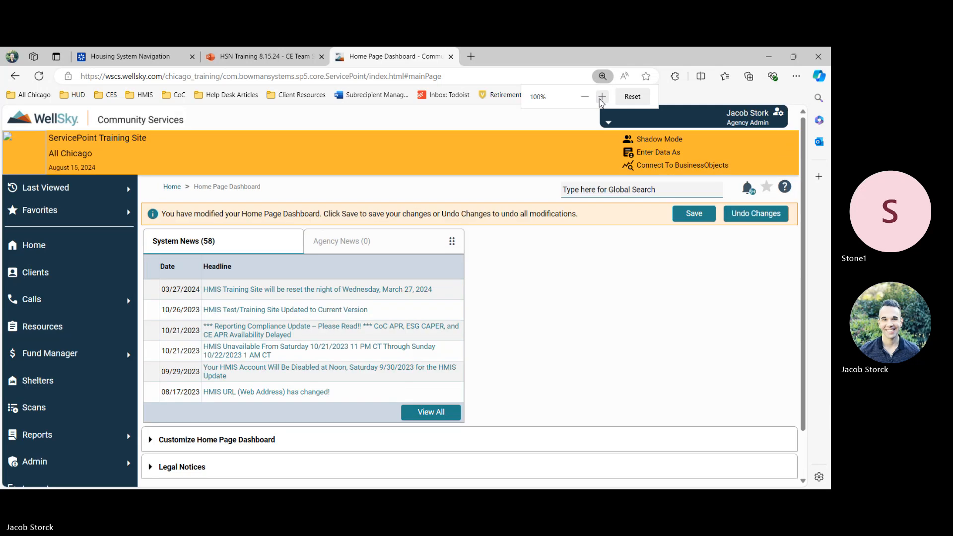
{"action": "left_click", "coordinate": [601, 97]}
{"action": "left_click", "coordinate": [601, 98]}
{"action": "left_click", "coordinate": [601, 97]}
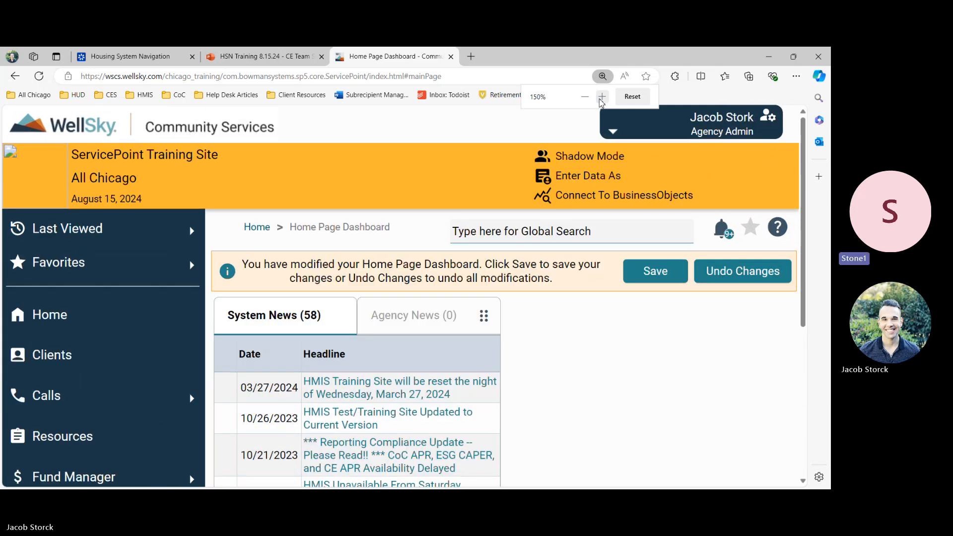
{"action": "left_click", "coordinate": [655, 270]}
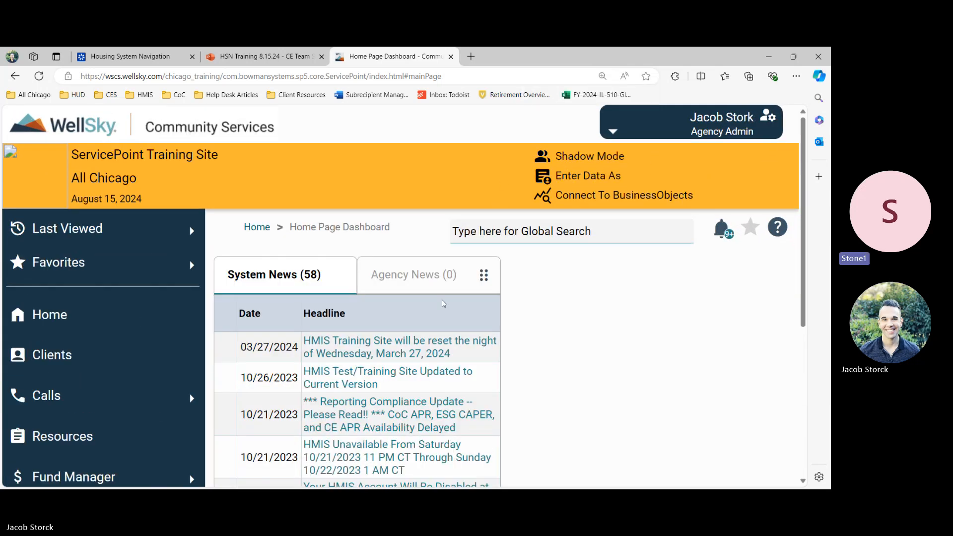
- Expand the dashboard customization options, collapse the side navigation, and add a Counts Report dashlet to the Home Page Dashboard
{"action": "scroll", "coordinate": [402, 254], "scroll_direction": "down", "scroll_amount": 2}
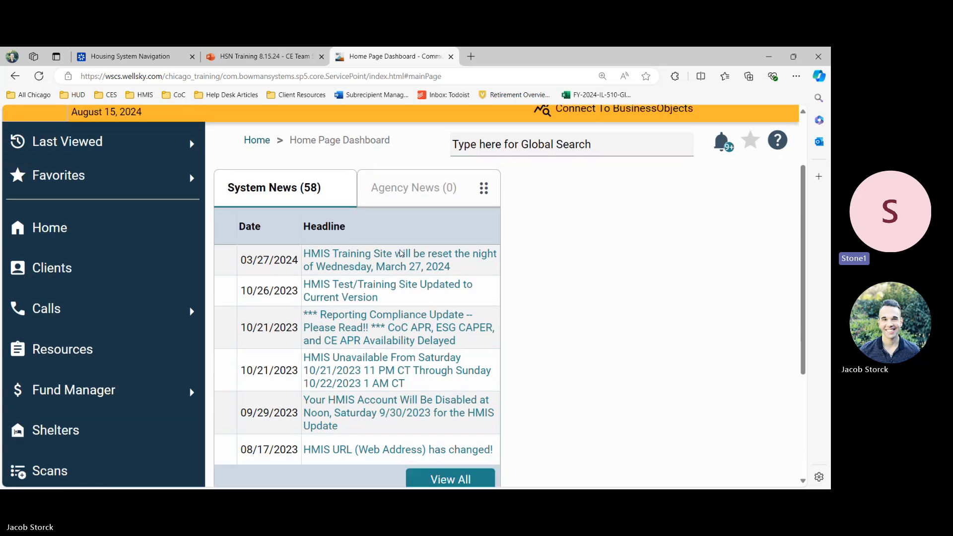
{"action": "scroll", "coordinate": [401, 253], "scroll_direction": "down", "scroll_amount": 2}
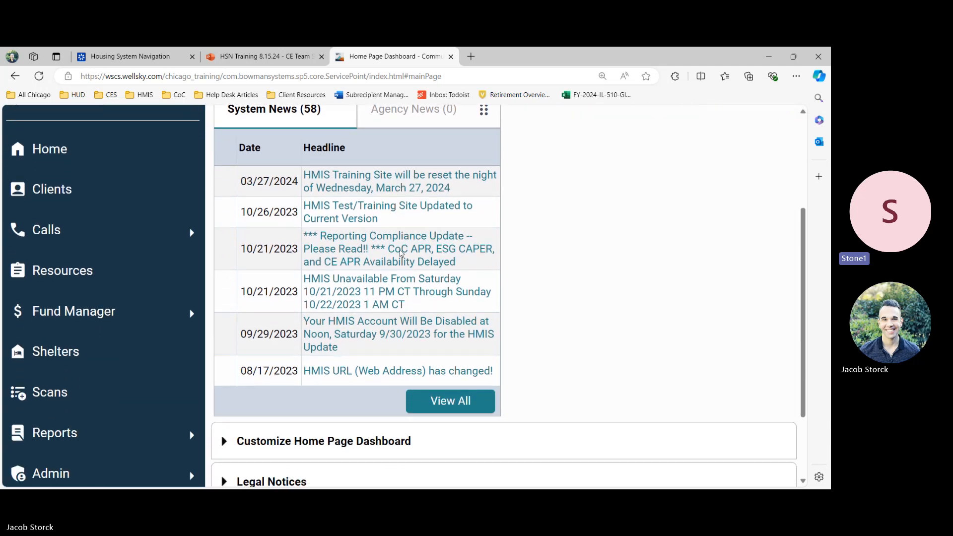
{"action": "scroll", "coordinate": [401, 253], "scroll_direction": "down", "scroll_amount": 2}
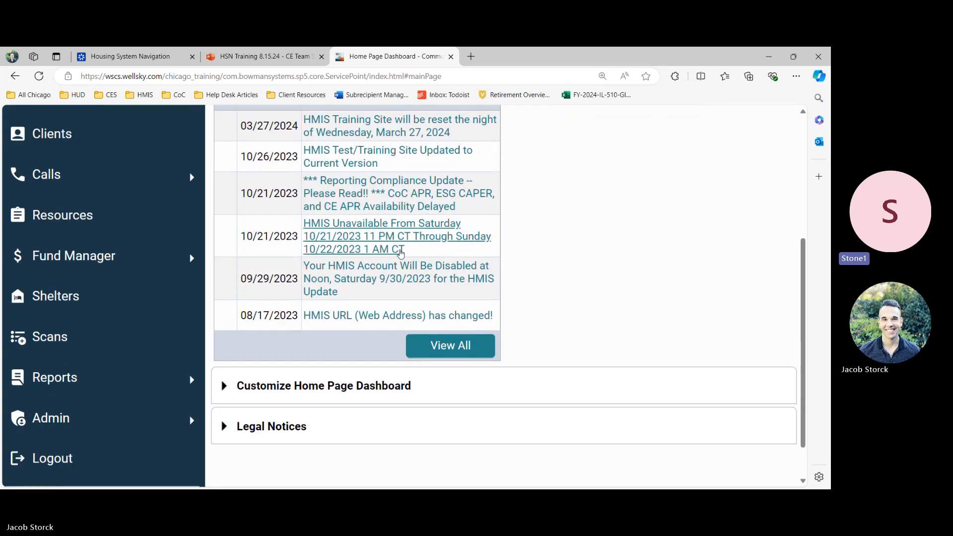
{"action": "left_click", "coordinate": [219, 390]}
{"action": "scroll", "coordinate": [439, 336], "scroll_direction": "down", "scroll_amount": 3}
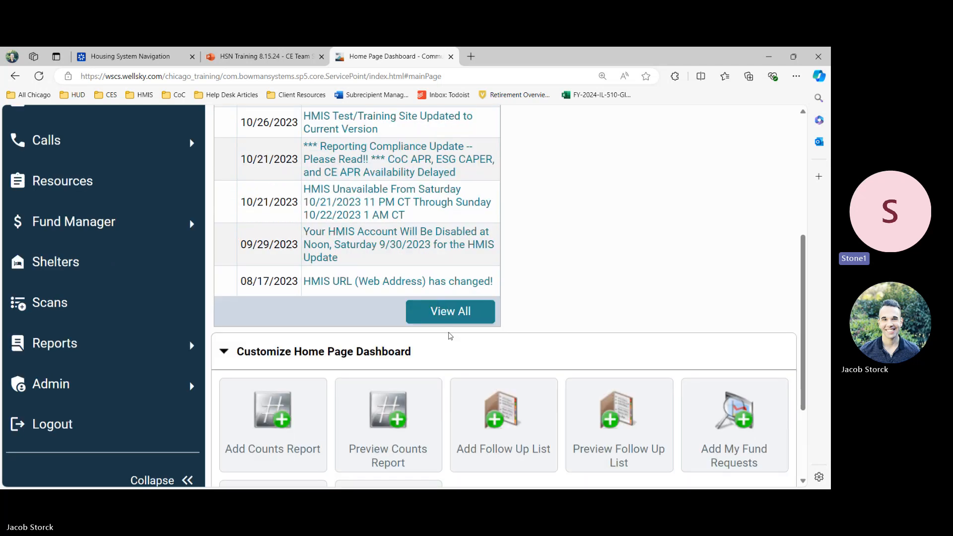
{"action": "left_click", "coordinate": [188, 438]}
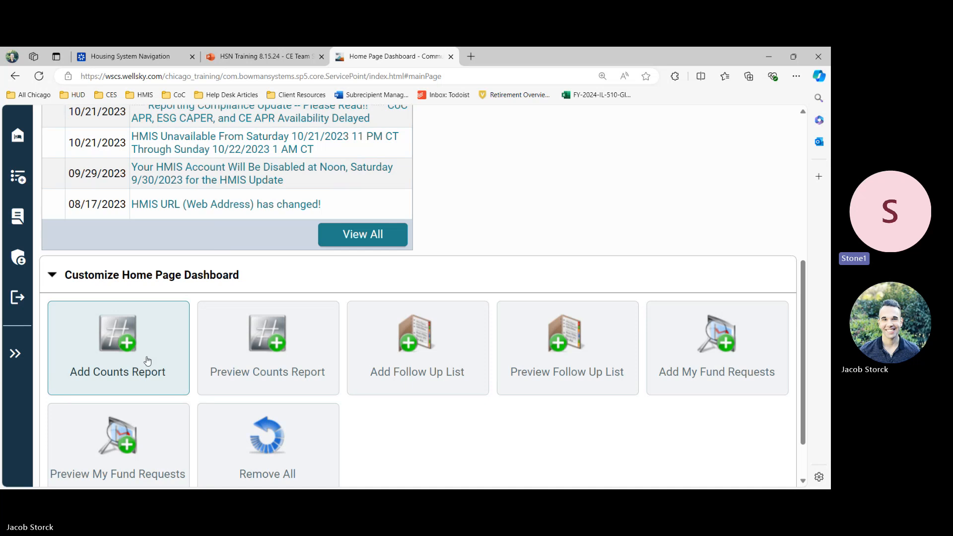
{"action": "left_click", "coordinate": [147, 360]}
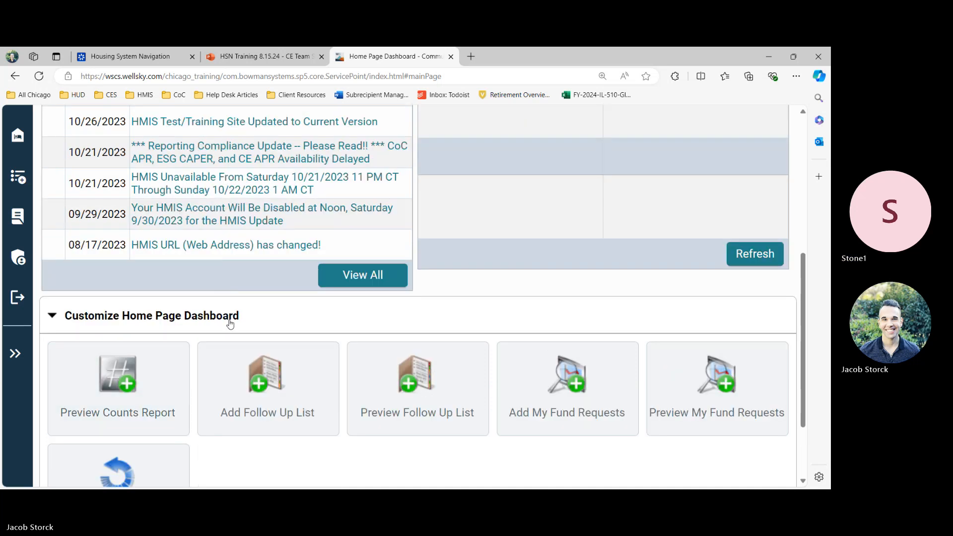
- Open the Counts Report dashlet for editing and look through its four quadrants, returning to Top-Left
{"action": "scroll", "coordinate": [467, 296], "scroll_direction": "up", "scroll_amount": 3}
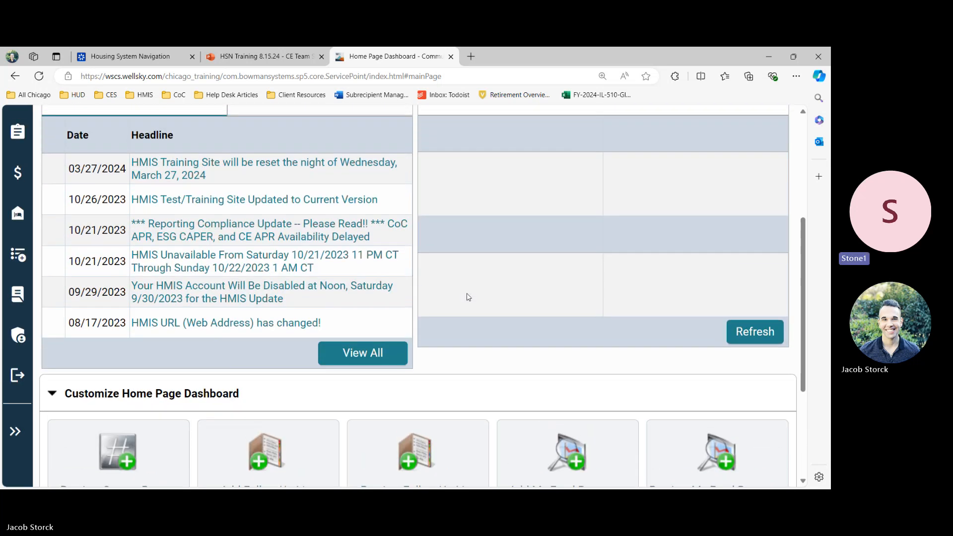
{"action": "scroll", "coordinate": [466, 296], "scroll_direction": "up", "scroll_amount": 1}
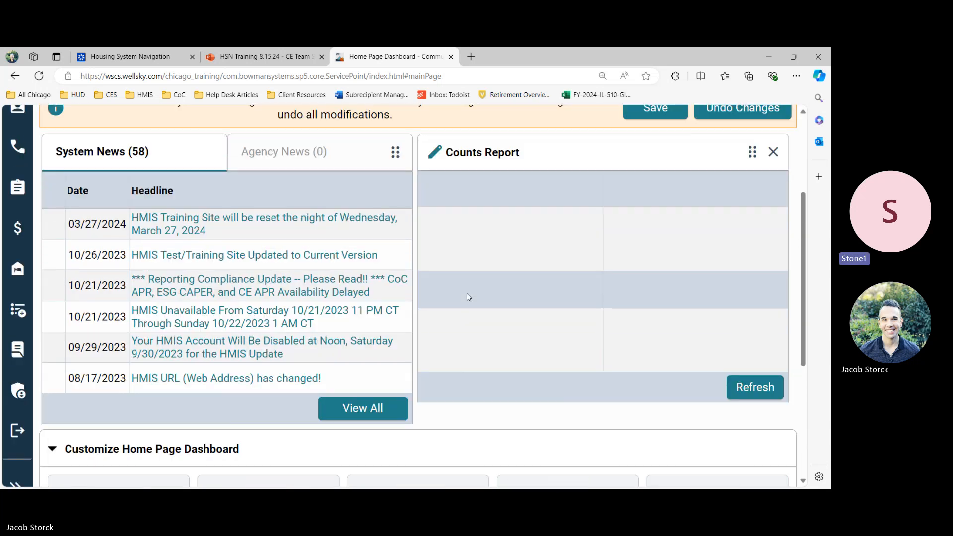
{"action": "left_click", "coordinate": [430, 158]}
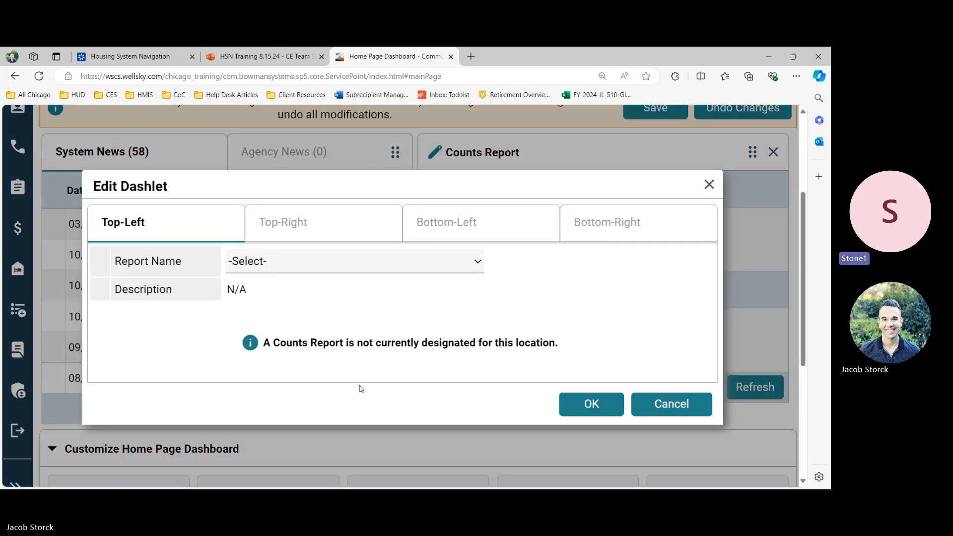
{"action": "left_click_drag", "start_coordinate": [464, 192], "coordinate": [472, 291]}
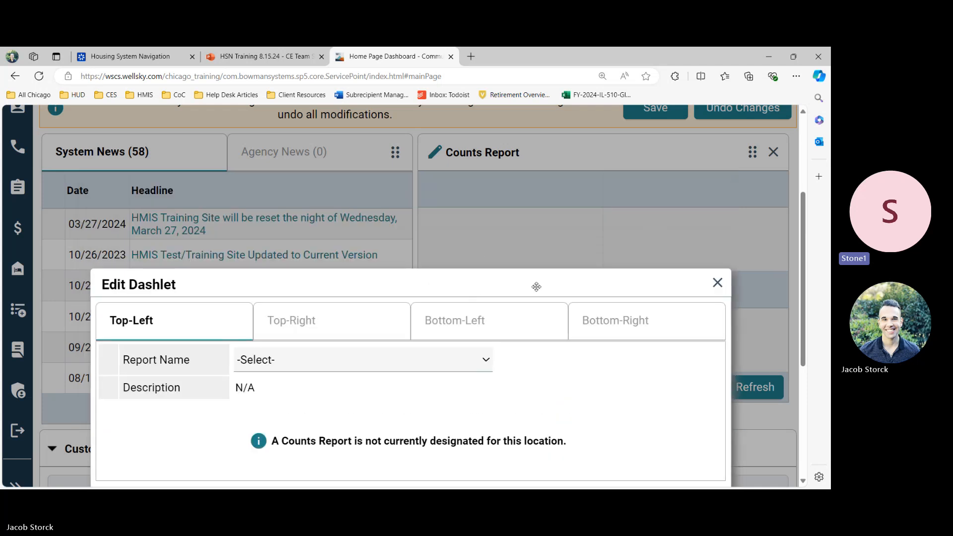
{"action": "left_click_drag", "start_coordinate": [534, 283], "coordinate": [514, 159]}
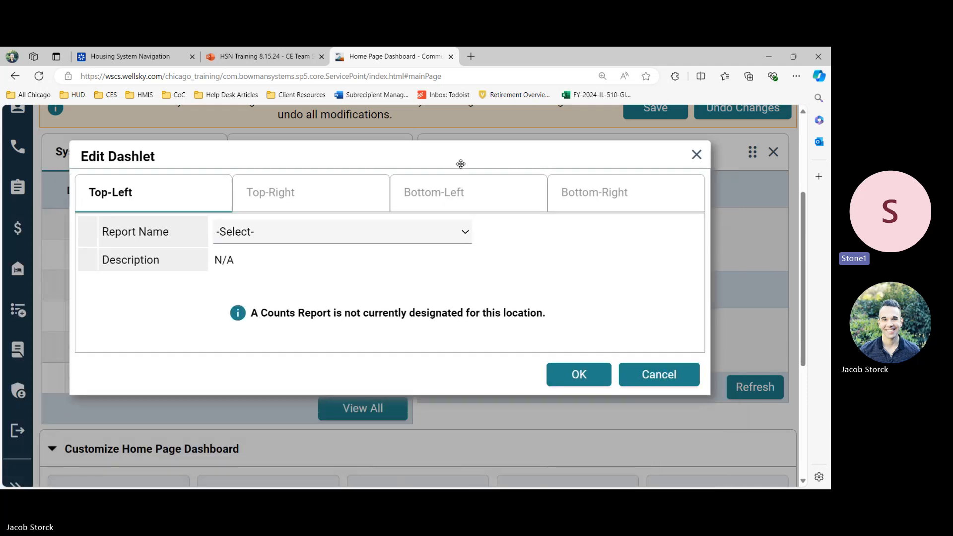
{"action": "left_click", "coordinate": [323, 195]}
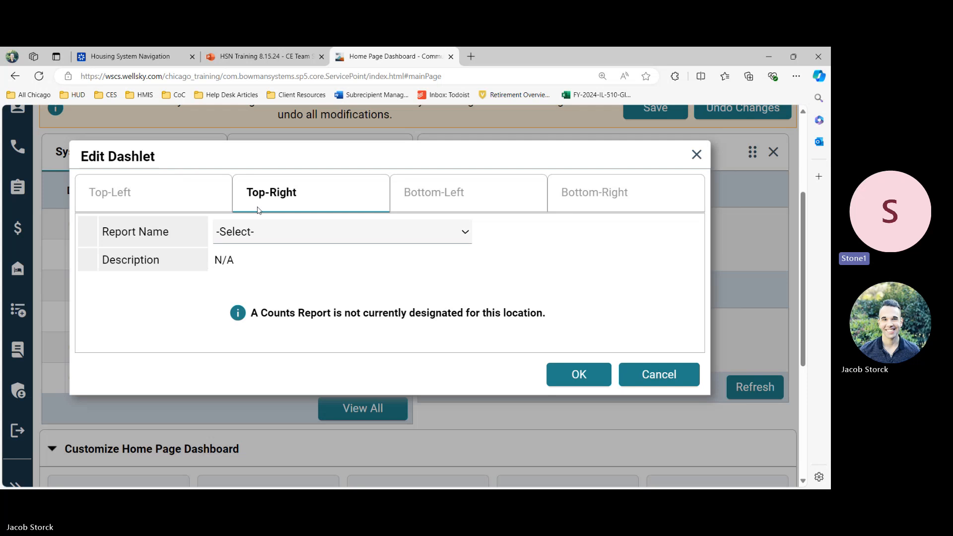
{"action": "left_click", "coordinate": [428, 194]}
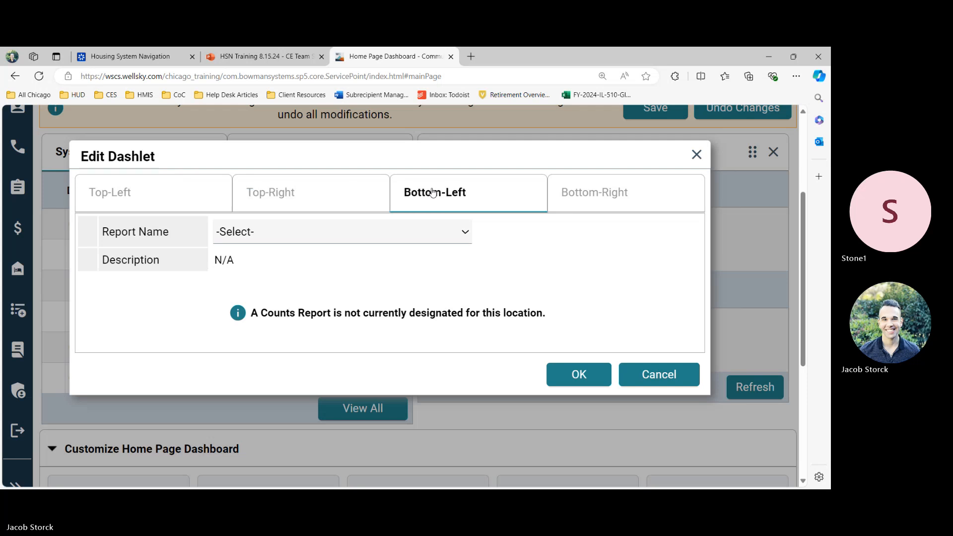
{"action": "left_click", "coordinate": [628, 208]}
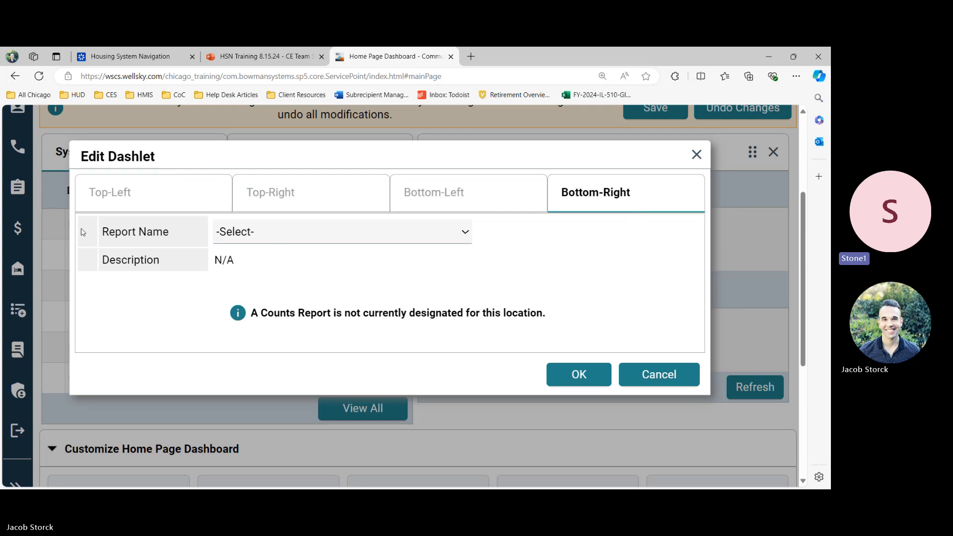
{"action": "left_click", "coordinate": [114, 205]}
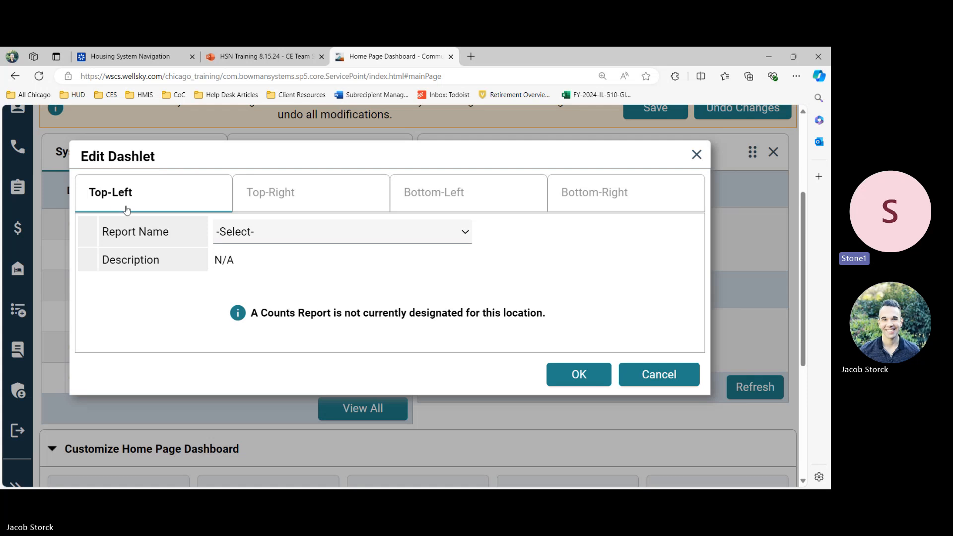
- Set the Top-Left quadrant's report to Incoming Referrals, with All Dates and the Provider type set to Provider
{"action": "left_click", "coordinate": [251, 237]}
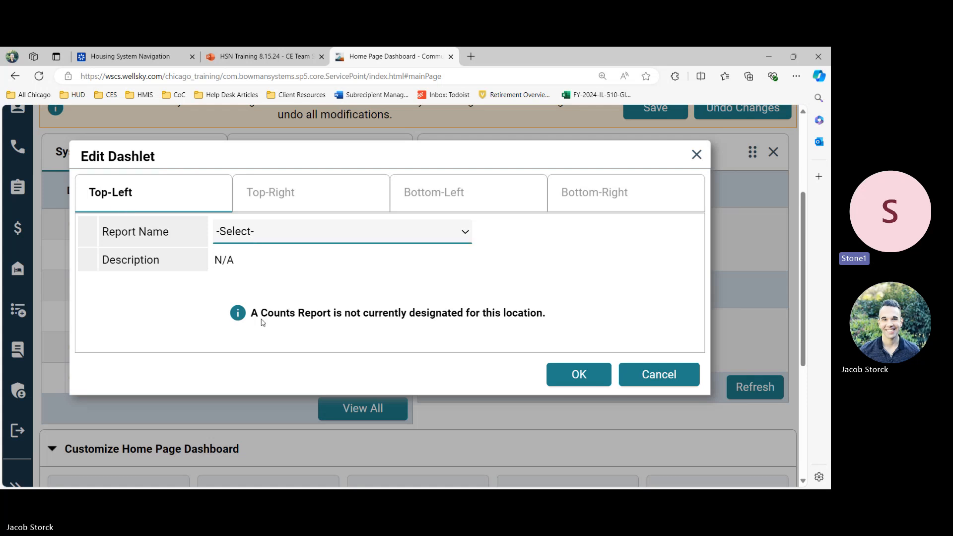
{"action": "left_click", "coordinate": [260, 366]}
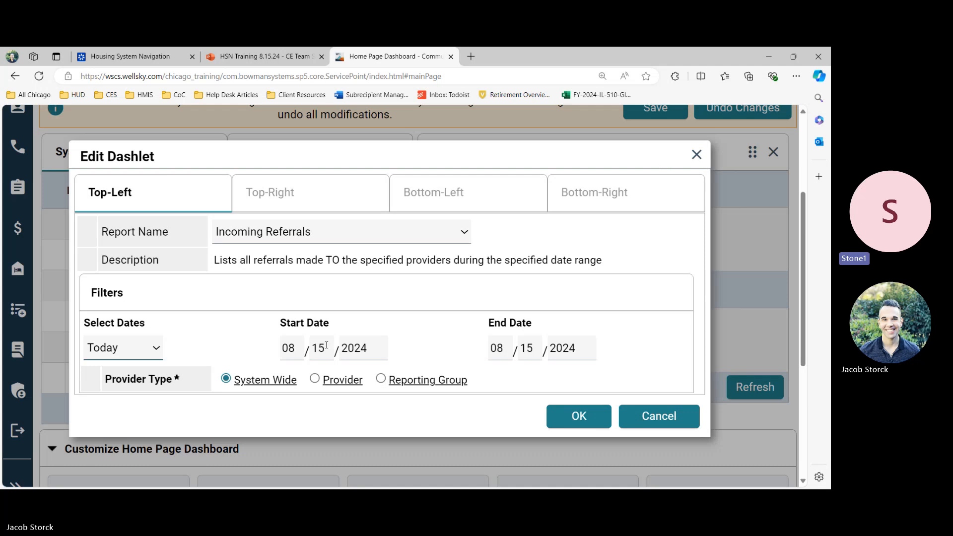
{"action": "left_click", "coordinate": [114, 328]}
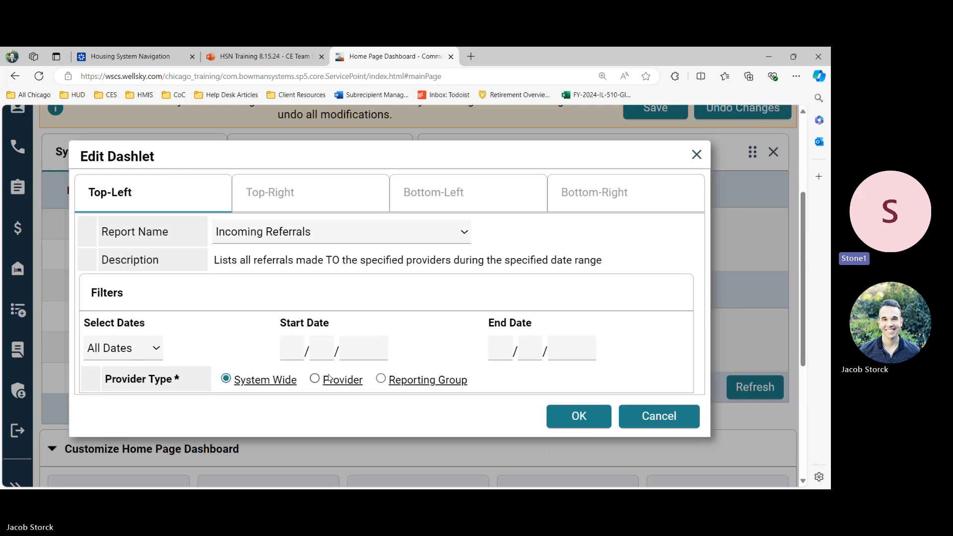
{"action": "left_click", "coordinate": [314, 380]}
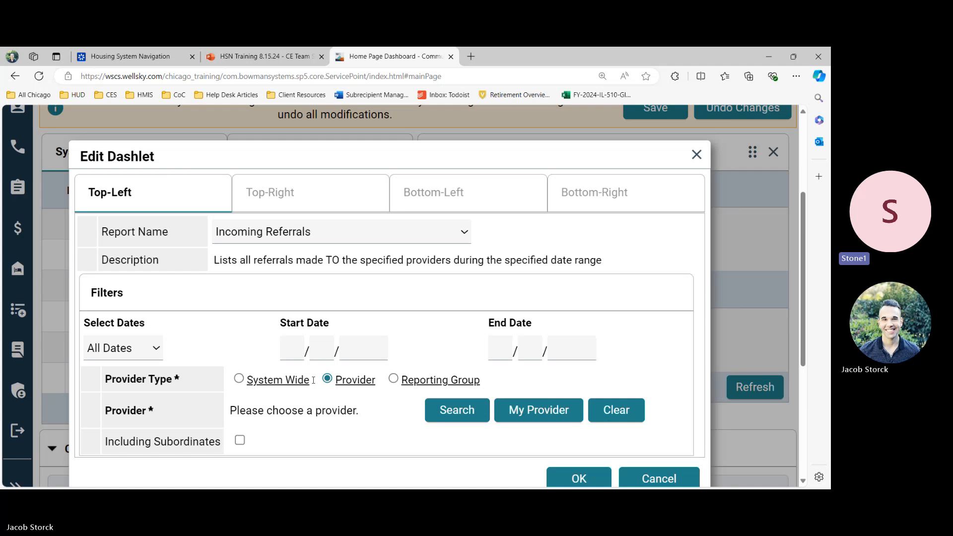
- Search providers for "navigation", choose Christian Community Health Center - Housing System Navigation (1808), and apply the dashlet settings
{"action": "left_click", "coordinate": [455, 410]}
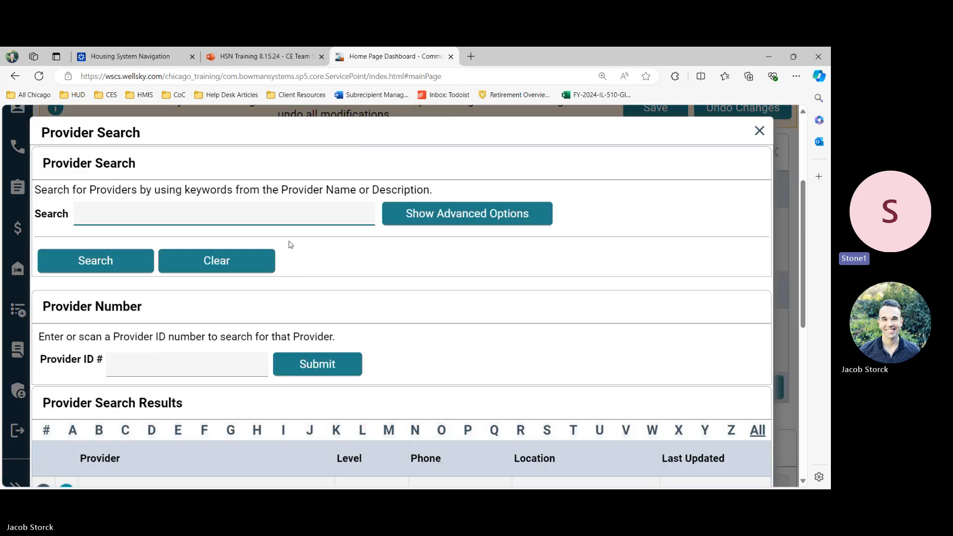
{"action": "type", "text": "navoiga"}
{"action": "key", "text": "BackSpace"}
{"action": "key", "text": "BackSpace"}
{"action": "key", "text": "BackSpace"}
{"action": "key", "text": "BackSpace"}
{"action": "type", "text": "gigal"}
{"action": "key", "text": "BackSpace"}
{"action": "key", "text": "BackSpace"}
{"action": "key", "text": "BackSpace"}
{"action": "key", "text": "BackSpace"}
{"action": "key", "text": "BackSpace"}
{"action": "type", "text": "igation"}
{"action": "left_click", "coordinate": [124, 256]}
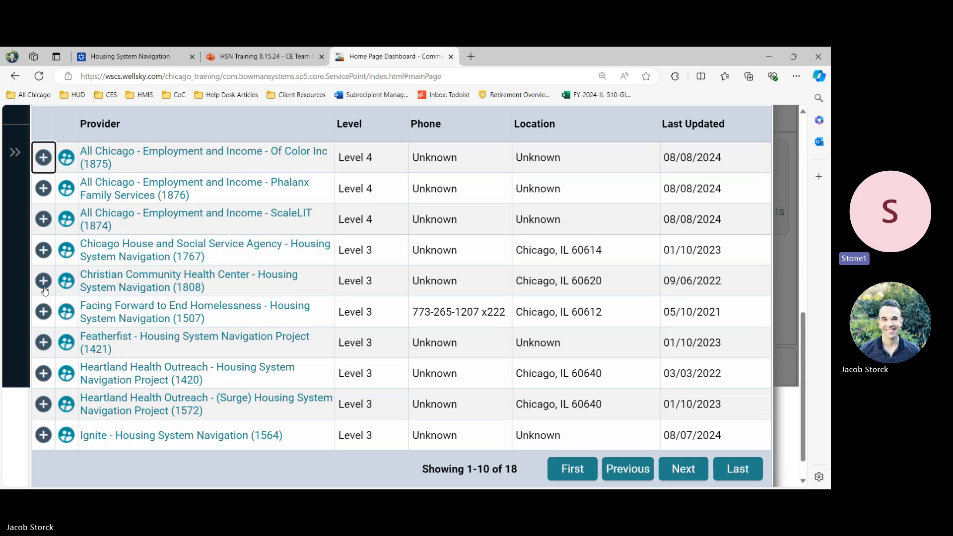
{"action": "left_click", "coordinate": [43, 286]}
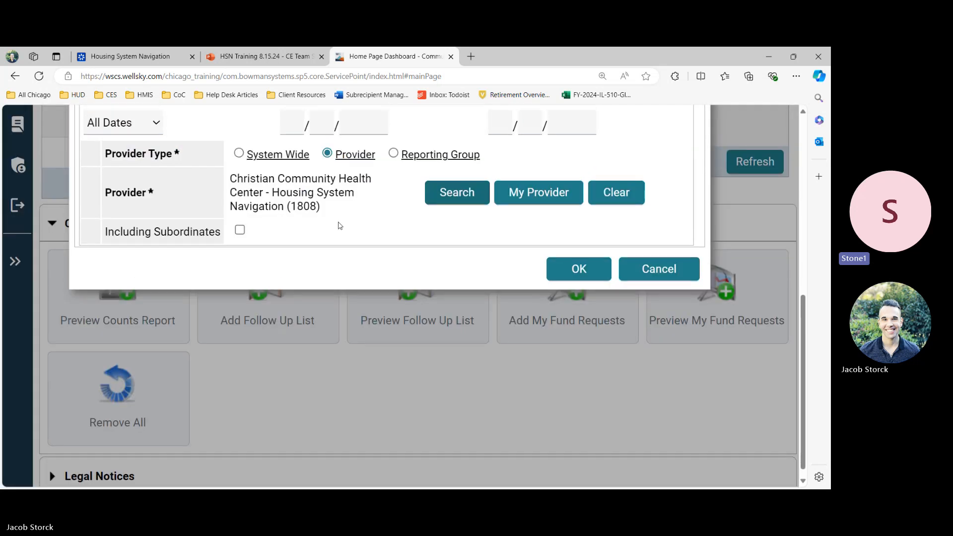
{"action": "left_click", "coordinate": [575, 324]}
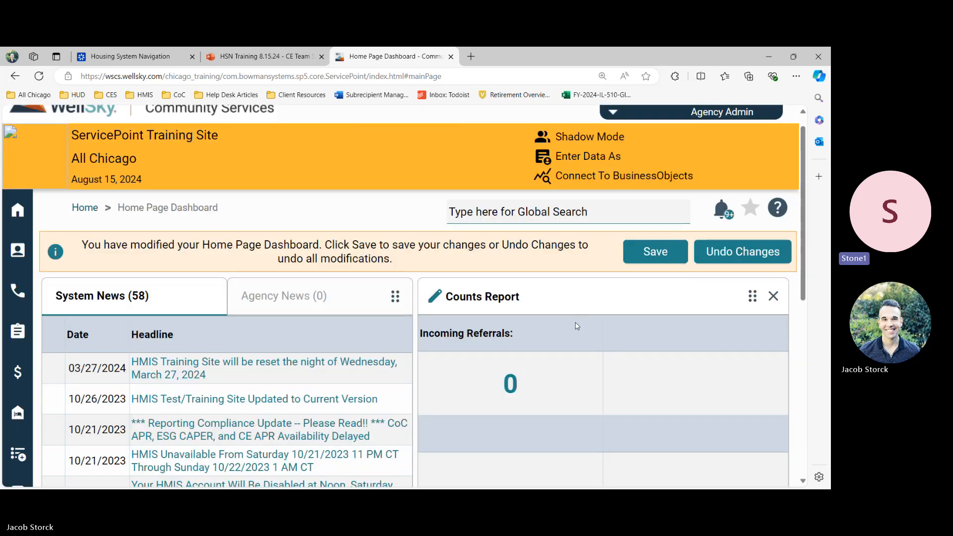
- View the count details behind the Incoming Referrals number and close them
{"action": "scroll", "coordinate": [577, 326], "scroll_direction": "down", "scroll_amount": 2}
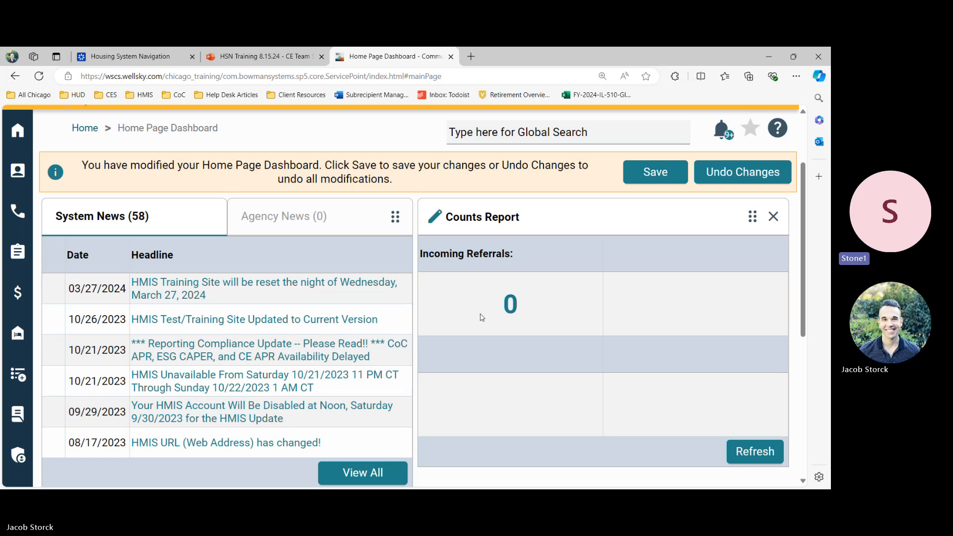
{"action": "left_click", "coordinate": [510, 308]}
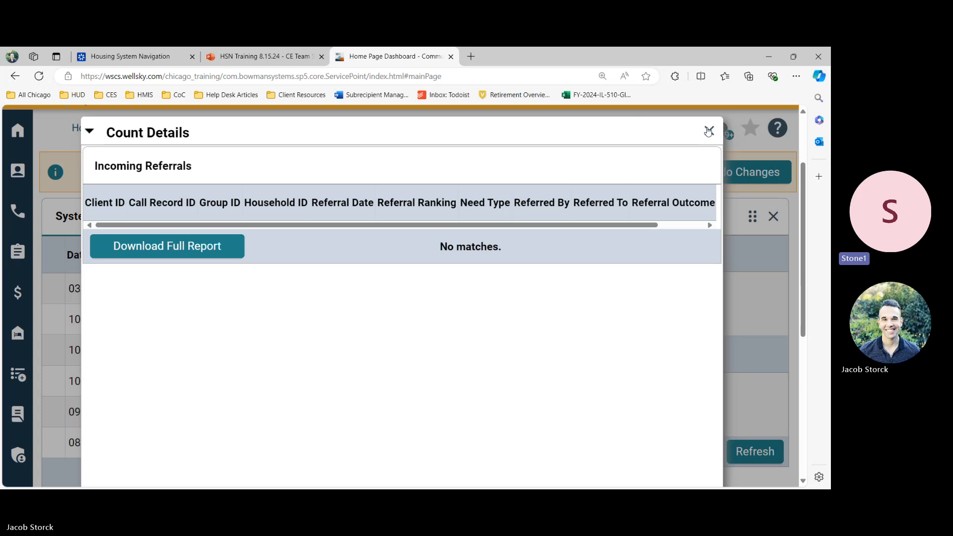
{"action": "left_click", "coordinate": [708, 131]}
- Change the Incoming Referrals provider to All Chicago (1) by searching "all chicago", include subordinates, and apply the dashlet settings
{"action": "left_click", "coordinate": [434, 218]}
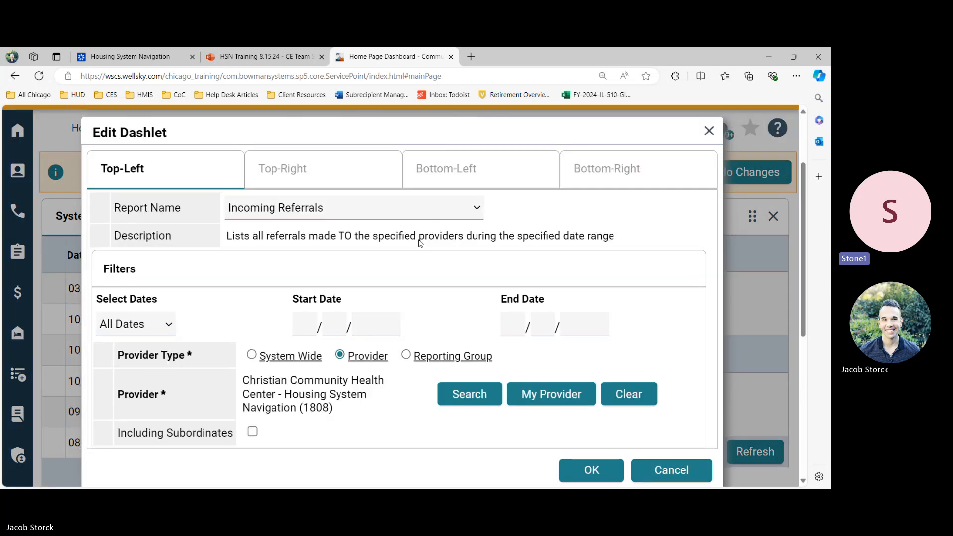
{"action": "left_click", "coordinate": [460, 390]}
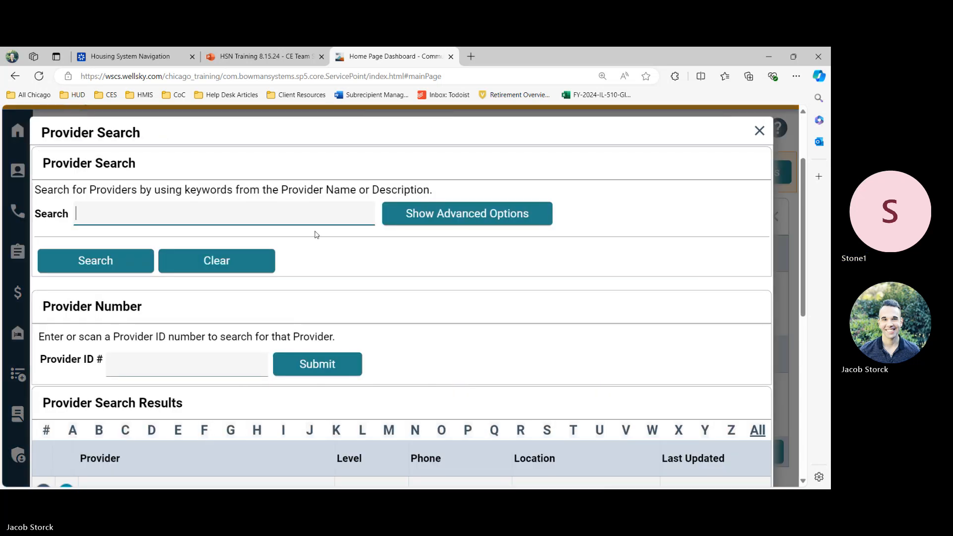
{"action": "type", "text": "h"}
{"action": "key", "text": "BackSpace"}
{"action": "type", "text": "all chicago"}
{"action": "key", "text": "Return"}
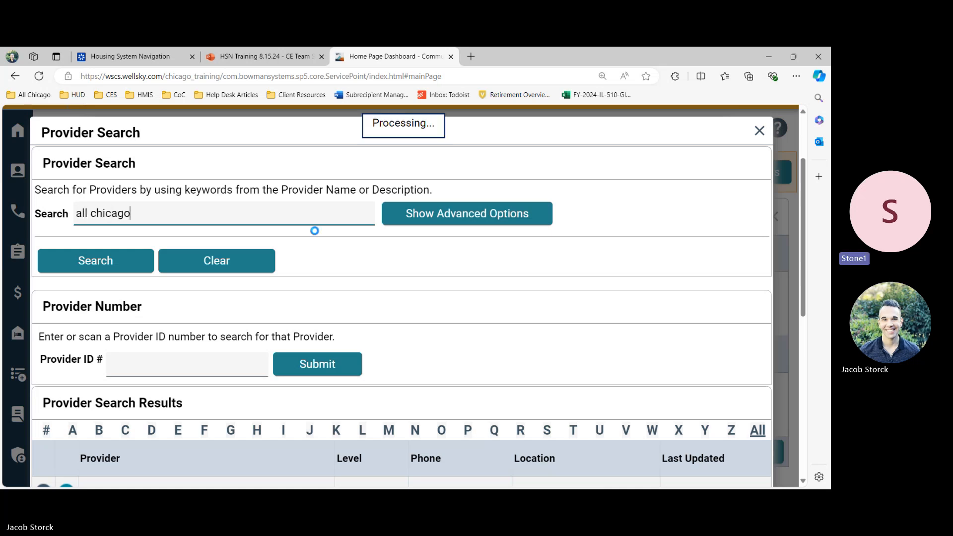
{"action": "left_click", "coordinate": [44, 159]}
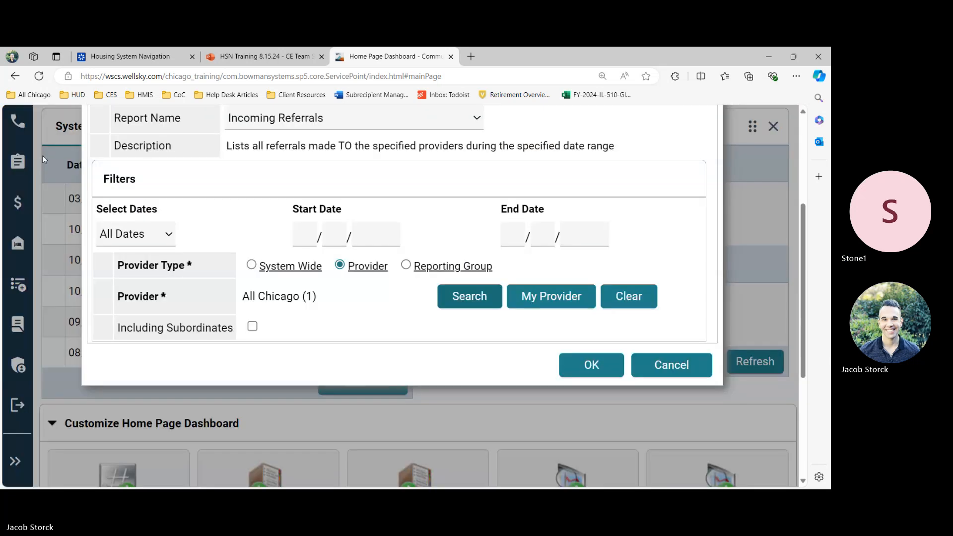
{"action": "left_click", "coordinate": [252, 326]}
{"action": "left_click", "coordinate": [591, 365]}
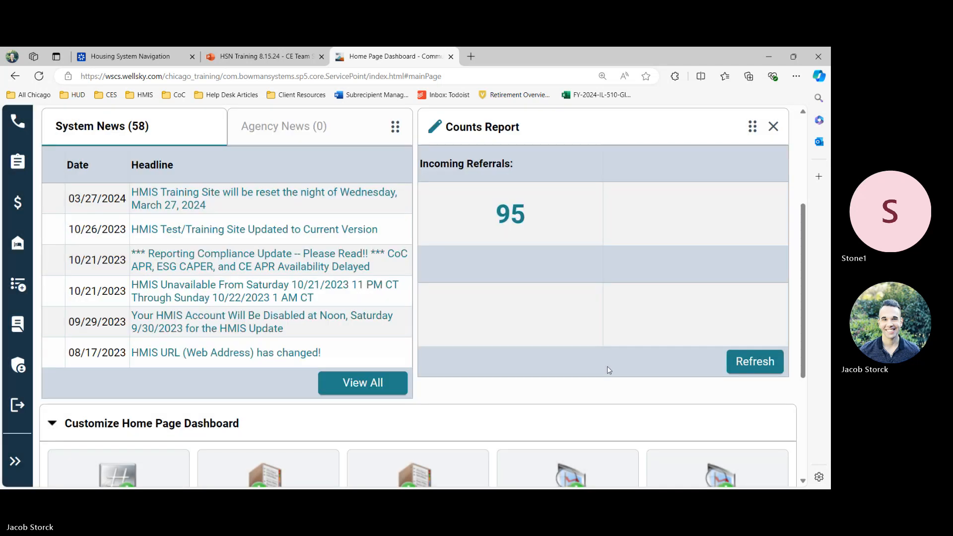
- View the client profile of the first incoming referral in the count details and return to the Home Page Dashboard
{"action": "left_click", "coordinate": [502, 220]}
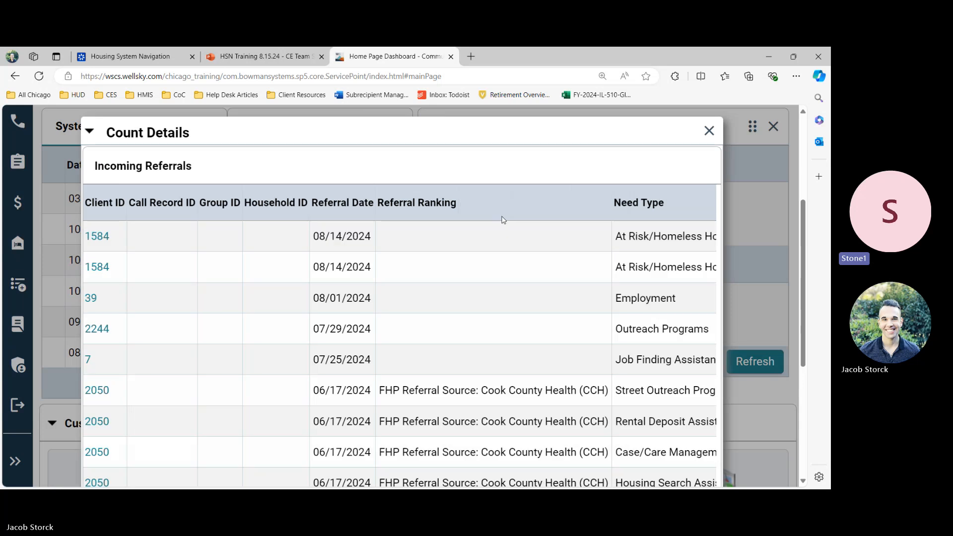
{"action": "left_click", "coordinate": [101, 237]}
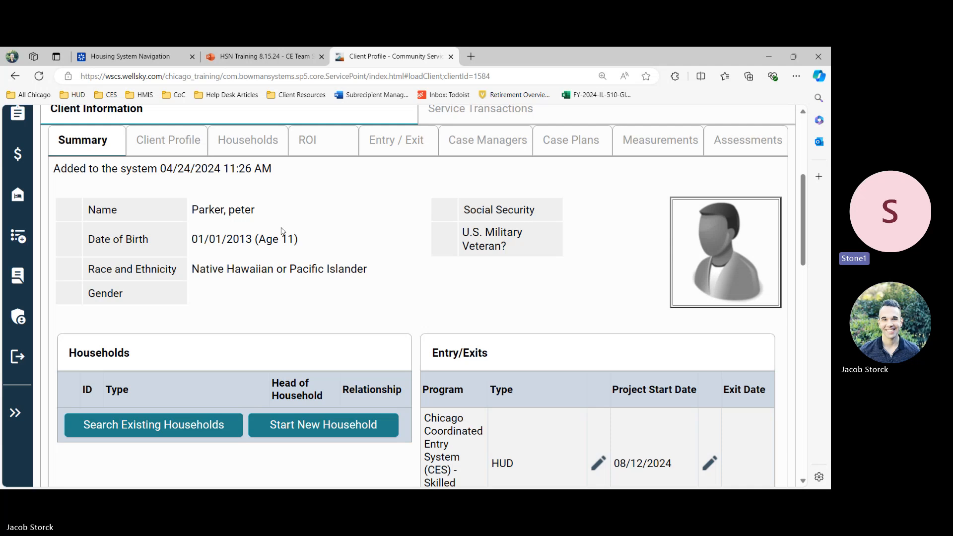
{"action": "scroll", "coordinate": [327, 230], "scroll_direction": "up", "scroll_amount": 2}
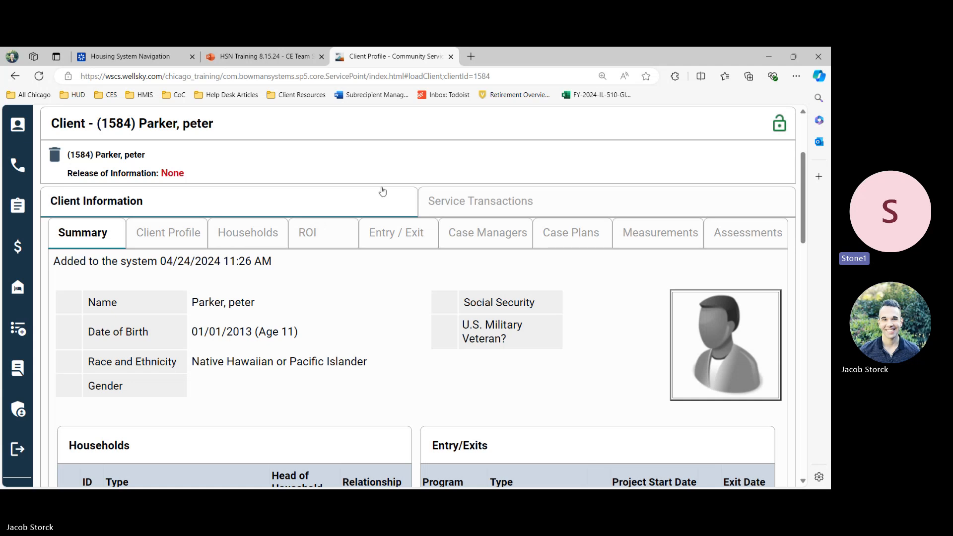
{"action": "scroll", "coordinate": [54, 180], "scroll_direction": "up", "scroll_amount": 2}
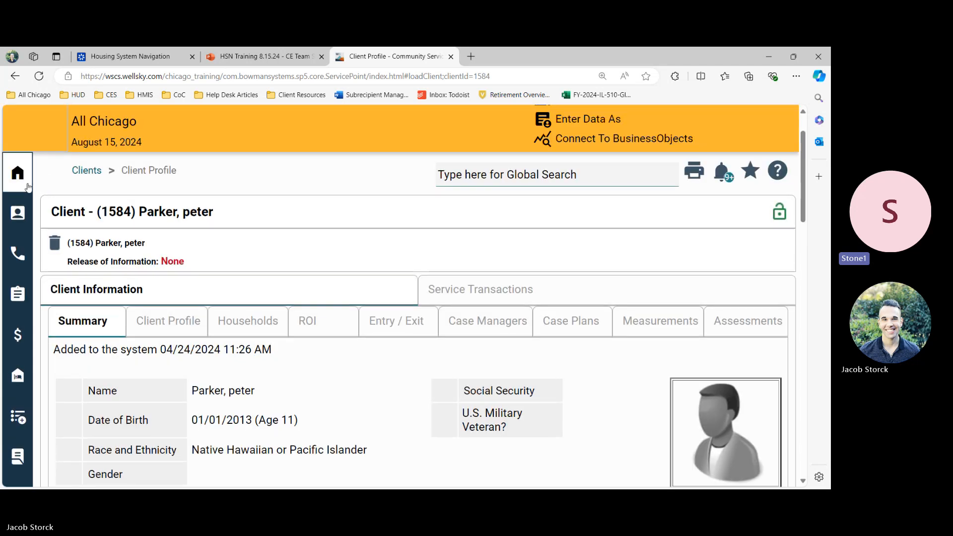
{"action": "left_click", "coordinate": [18, 171]}
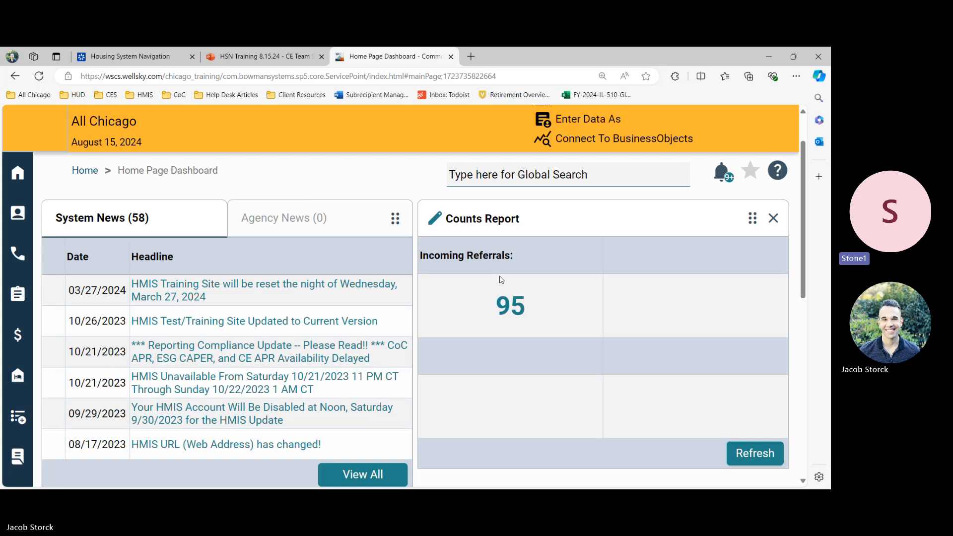
- Reopen the Counts Report dashlet for editing and try Last Month as the Top-Left quadrant's date filter
{"action": "left_click", "coordinate": [435, 219]}
{"action": "left_click", "coordinate": [146, 332]}
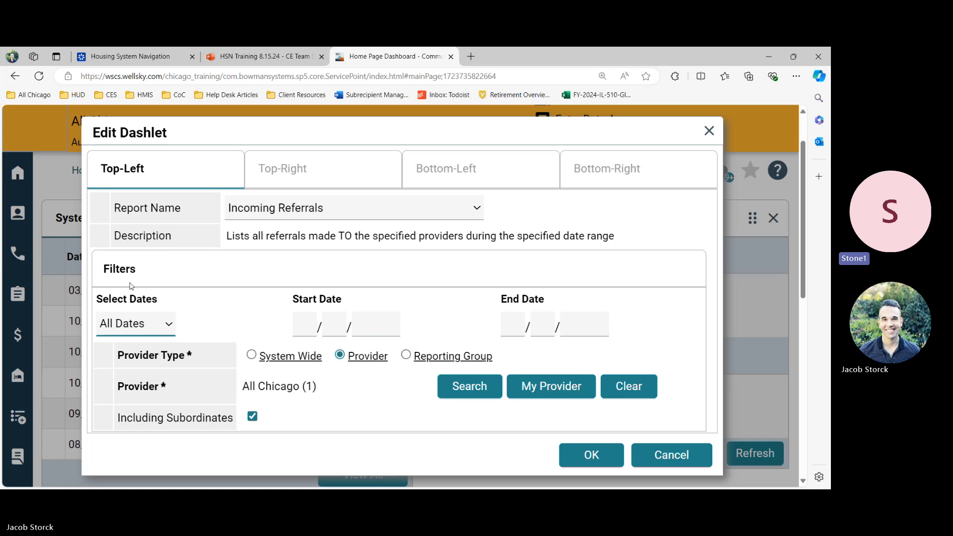
{"action": "left_click", "coordinate": [143, 255]}
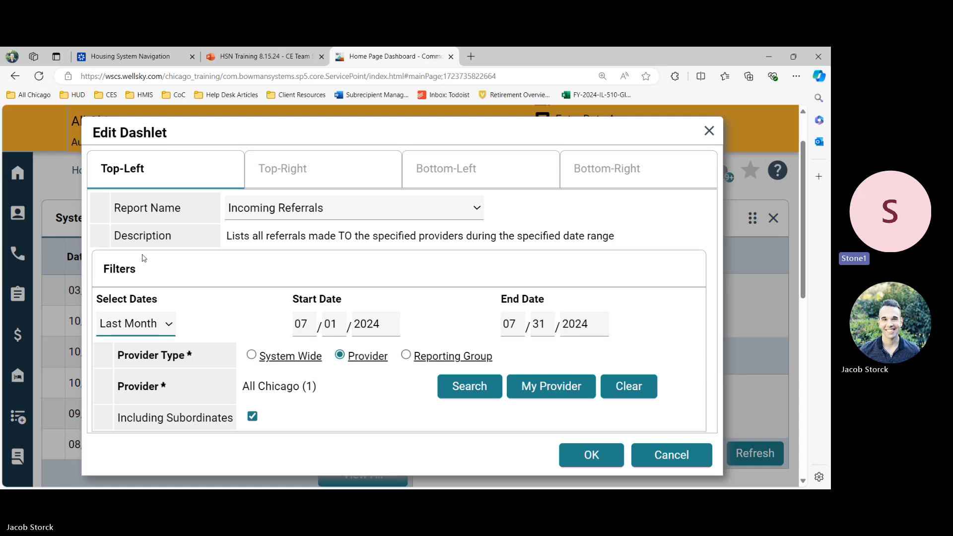
{"action": "left_click", "coordinate": [379, 214]}
{"action": "left_click", "coordinate": [338, 166]}
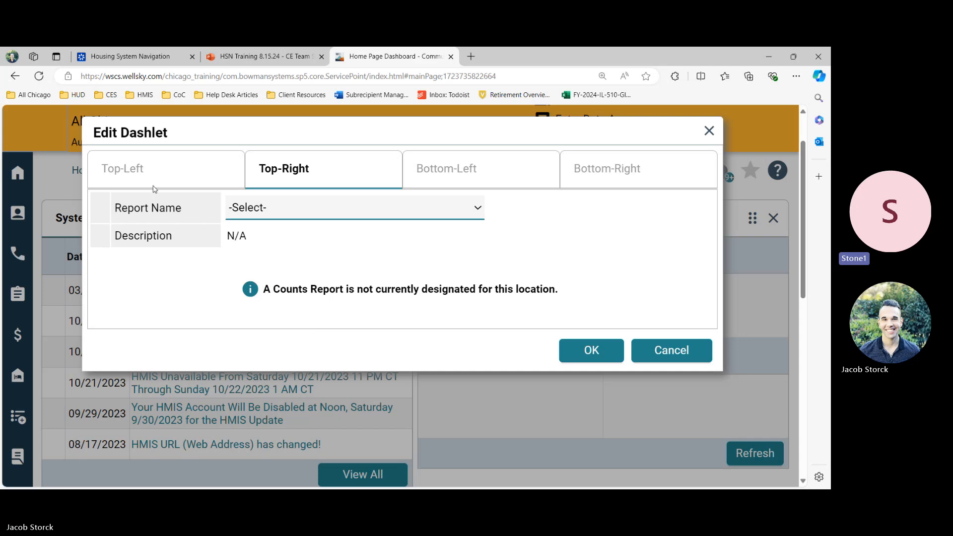
{"action": "left_click", "coordinate": [189, 165]}
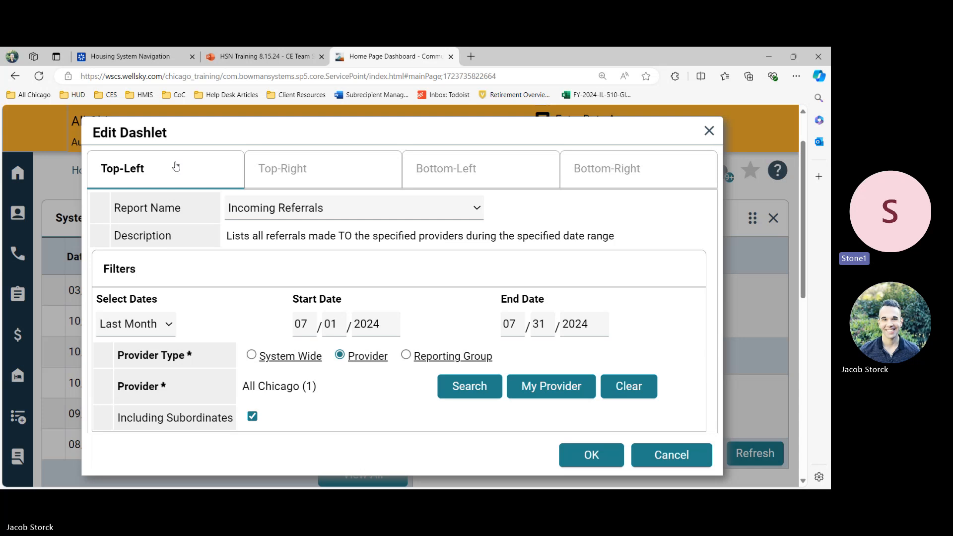
- Set the Top-Left date filter back to All Dates, and close the dashlet editor after viewing the other quadrants
{"action": "left_click", "coordinate": [148, 328]}
{"action": "left_click", "coordinate": [135, 302]}
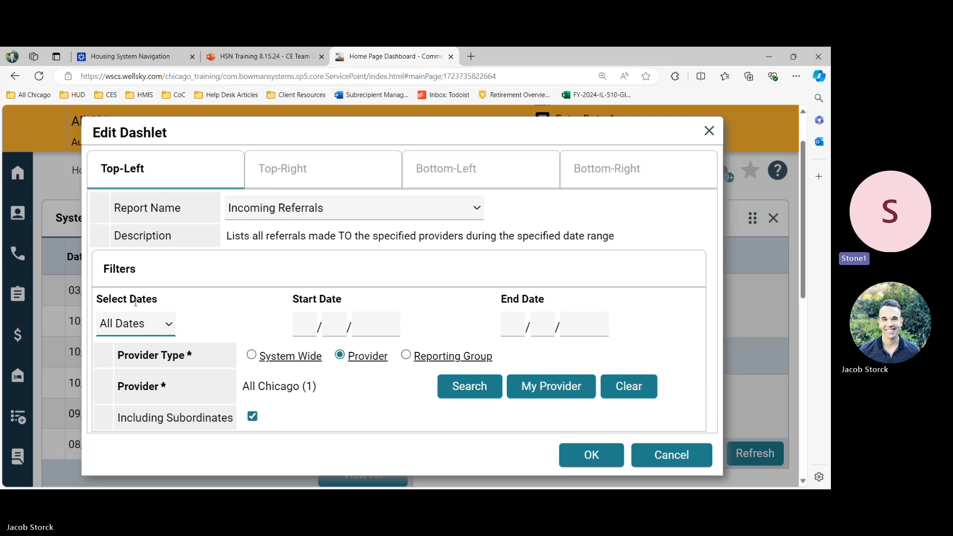
{"action": "left_click", "coordinate": [320, 177]}
{"action": "left_click", "coordinate": [453, 173]}
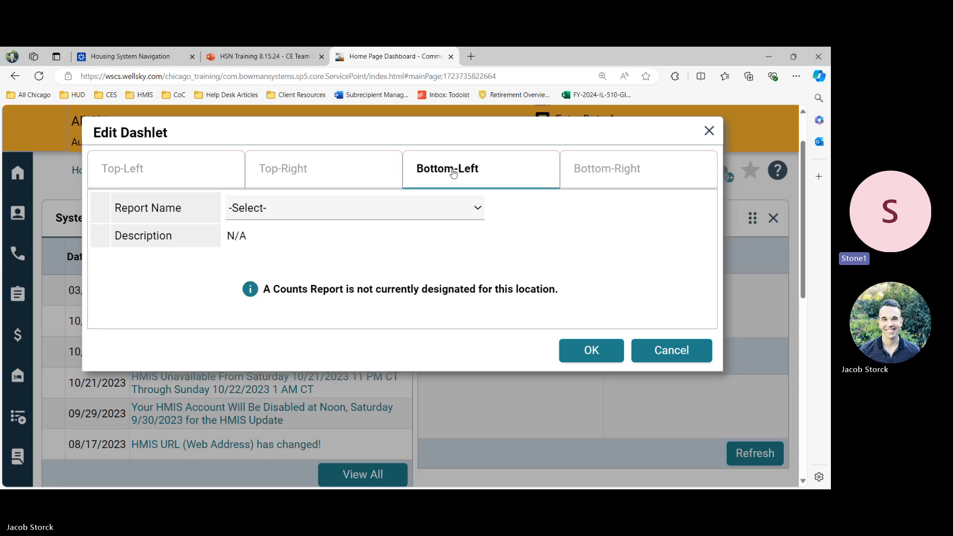
{"action": "left_click", "coordinate": [630, 176]}
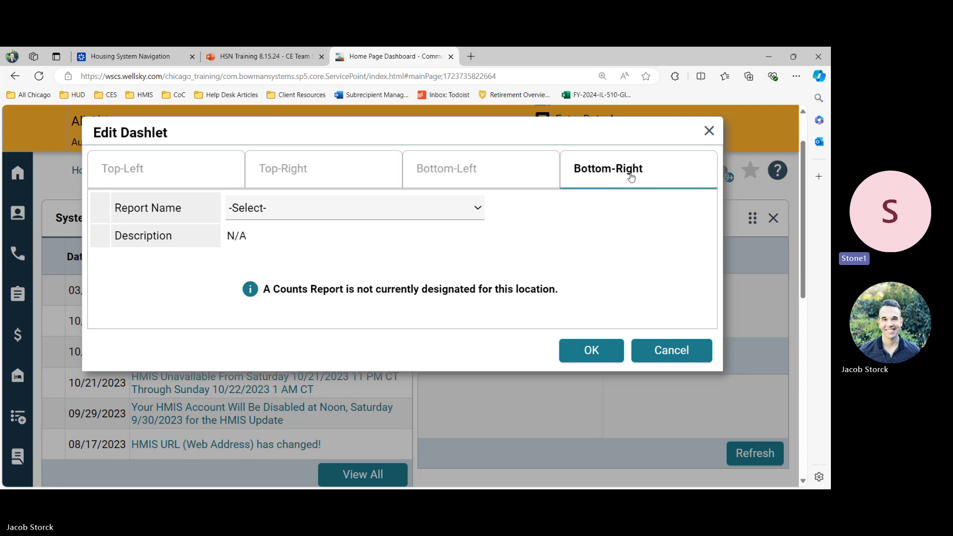
{"action": "left_click", "coordinate": [709, 131]}
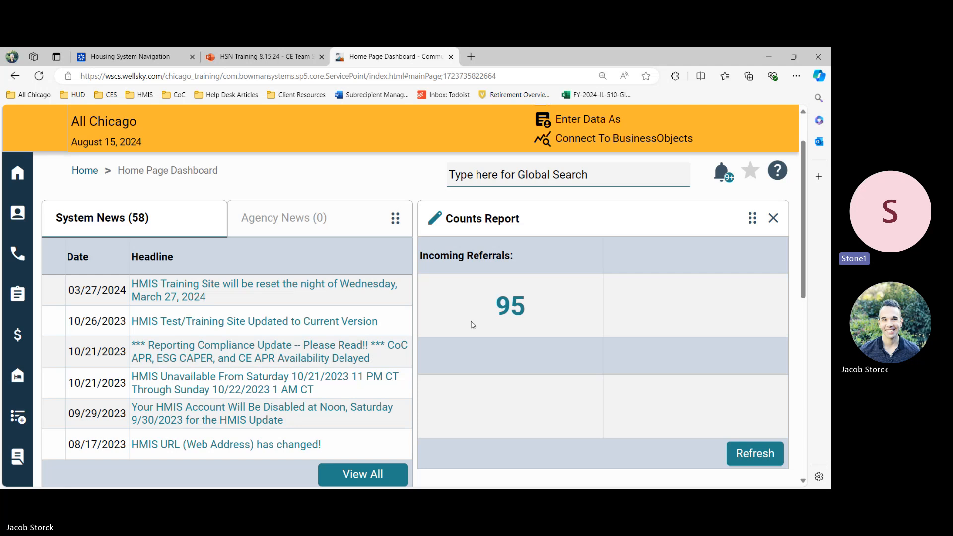
- Look through the list of clients in the Incoming Referrals count details and close it
{"action": "left_click", "coordinate": [510, 305]}
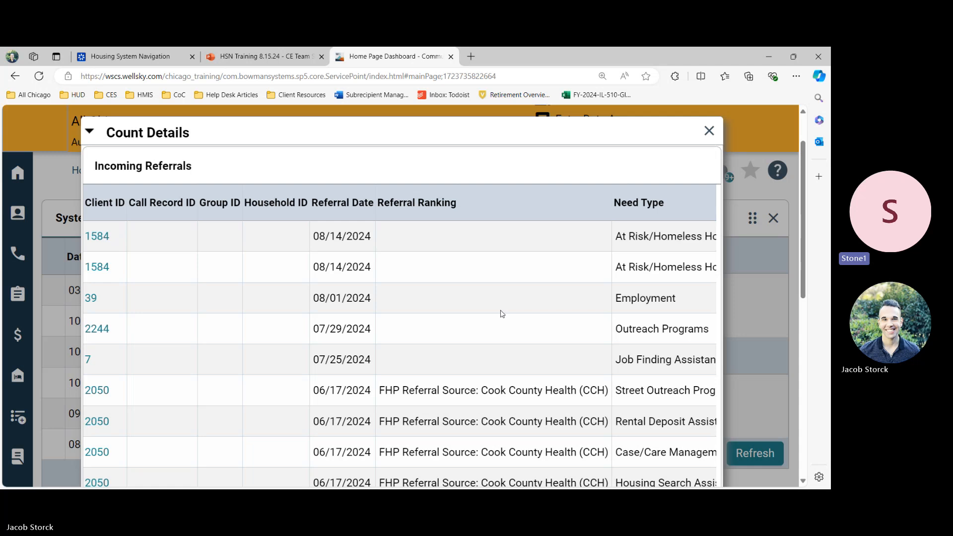
{"action": "scroll", "coordinate": [501, 313], "scroll_direction": "down", "scroll_amount": 2}
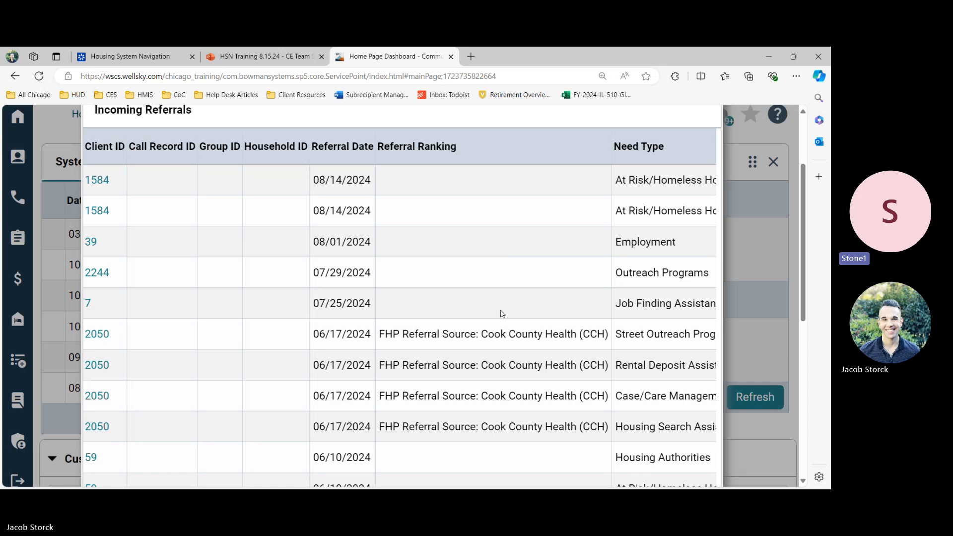
{"action": "scroll", "coordinate": [500, 314], "scroll_direction": "up", "scroll_amount": 2}
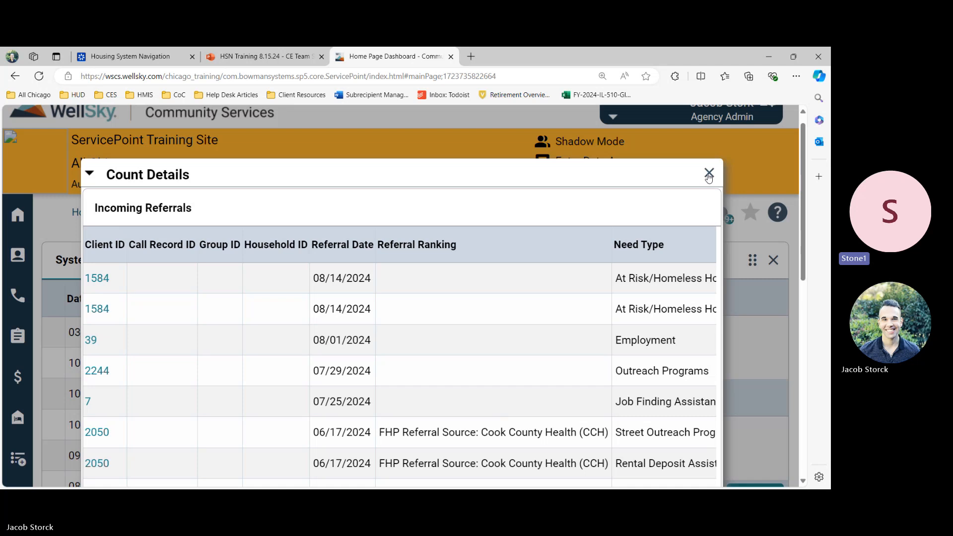
{"action": "left_click", "coordinate": [708, 173]}
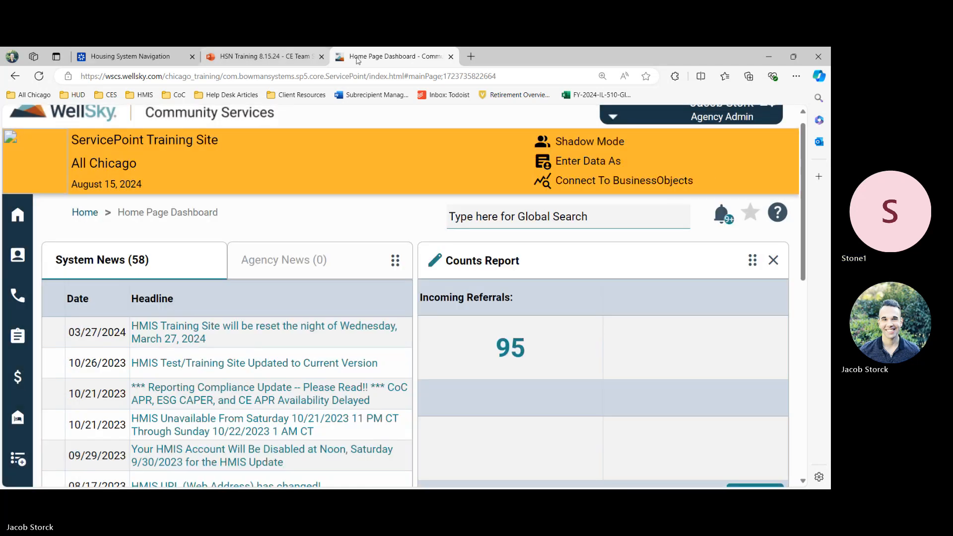
- Move the dashboard tab beside the Housing System Navigation course tab, and show the course full screen at the Contact the Client slide
{"action": "left_click_drag", "start_coordinate": [375, 56], "coordinate": [257, 59]}
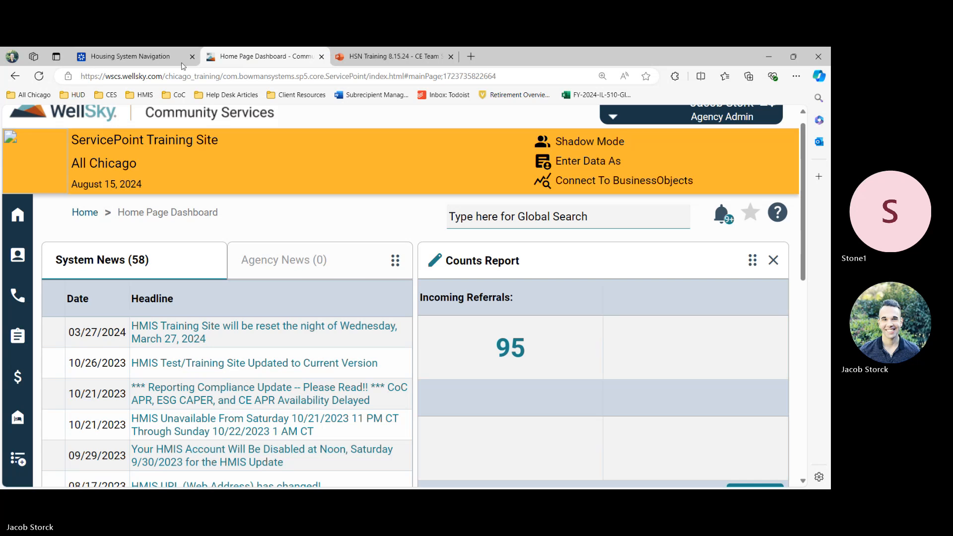
{"action": "left_click", "coordinate": [118, 59]}
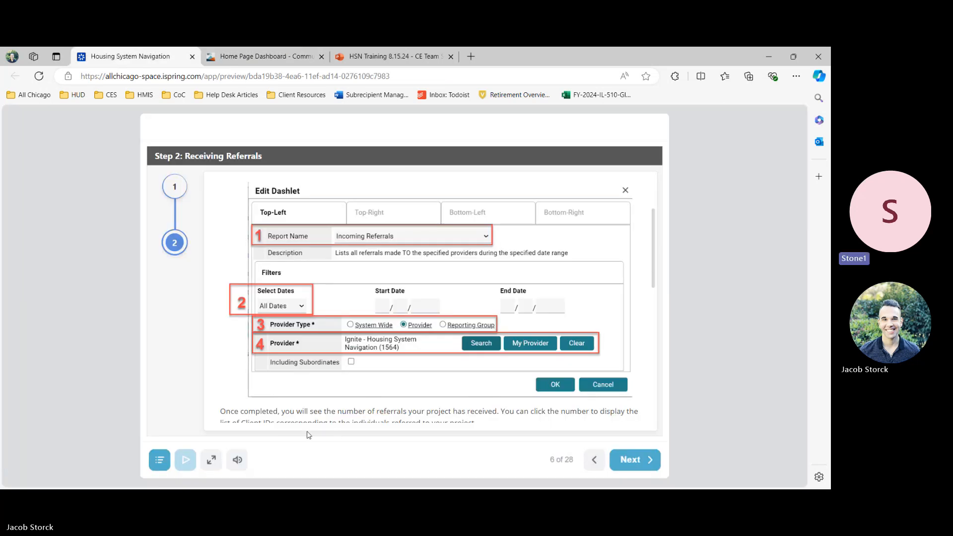
{"action": "left_click", "coordinate": [212, 459]}
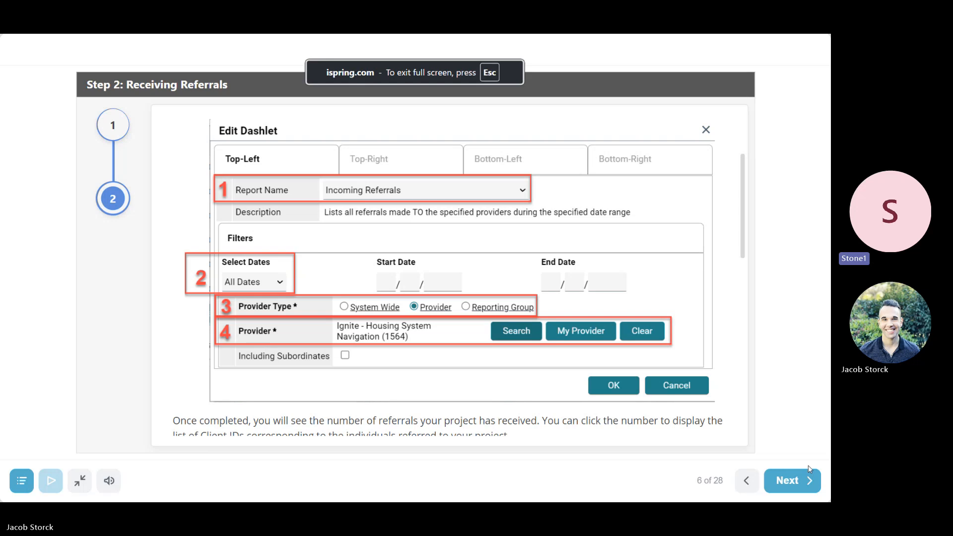
{"action": "left_click", "coordinate": [786, 490]}
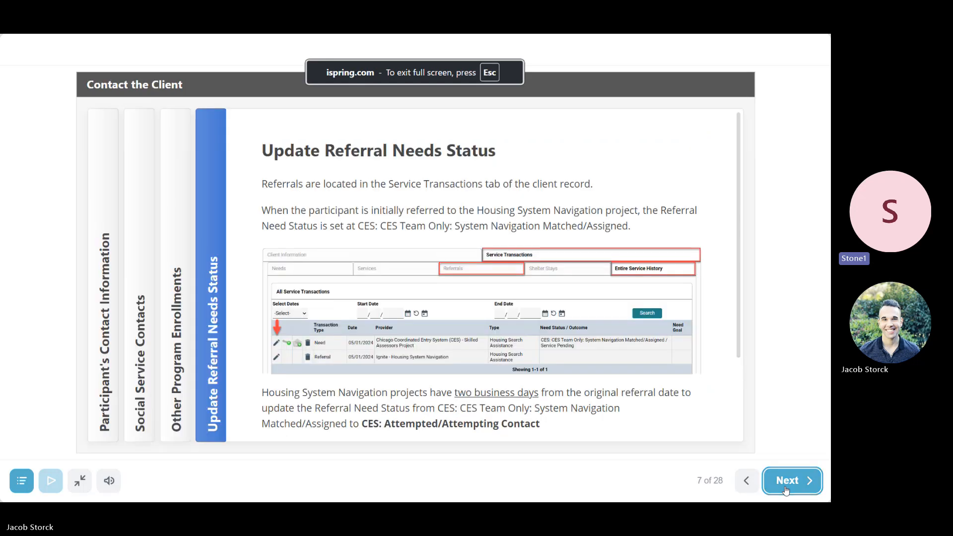
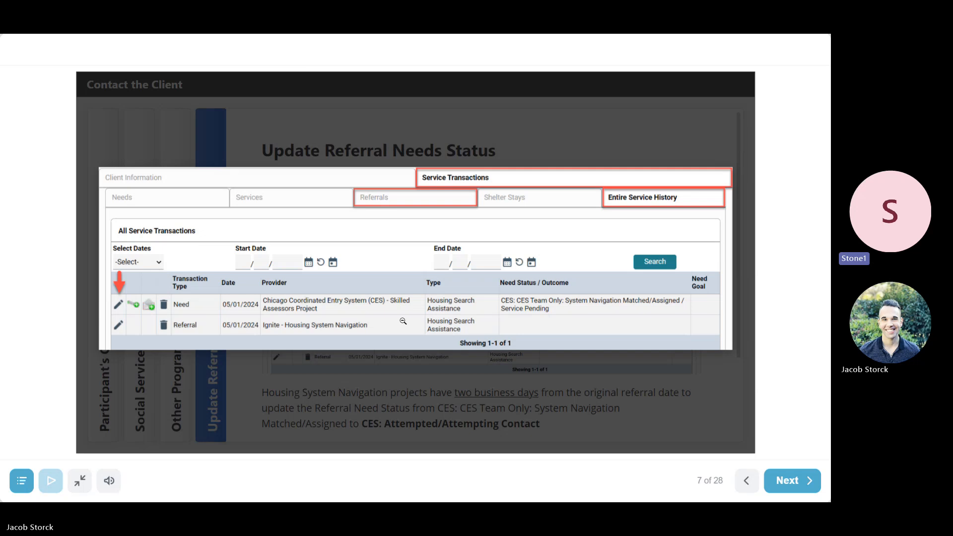
- Examine the Update Referral Needs Status instructions and enlarged images down to the Need Status example, and leave full screen
{"action": "right_click", "coordinate": [405, 416]}
{"action": "key", "text": "Escape"}
{"action": "left_click", "coordinate": [323, 341]}
{"action": "left_click", "coordinate": [390, 428]}
{"action": "scroll", "coordinate": [391, 429], "scroll_direction": "down", "scroll_amount": 3}
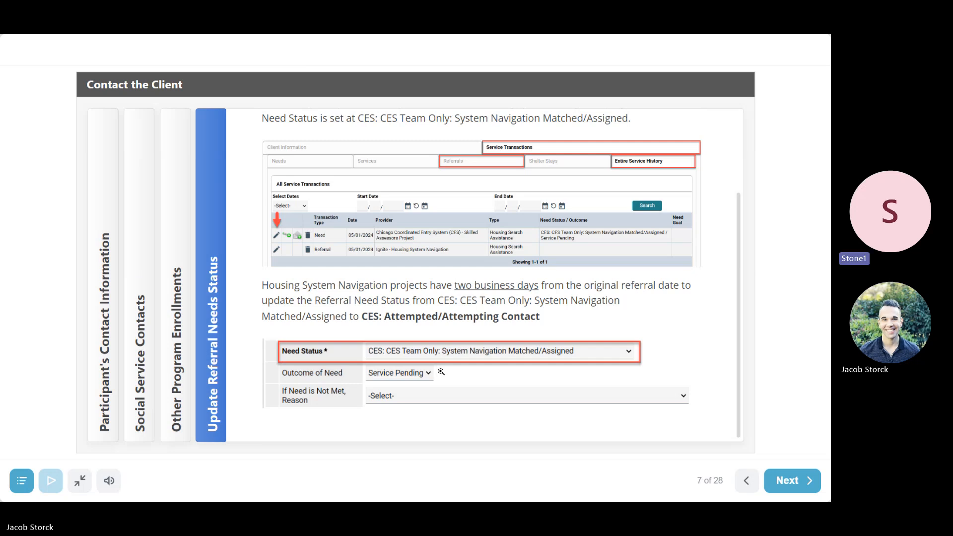
{"action": "key", "text": "Escape"}
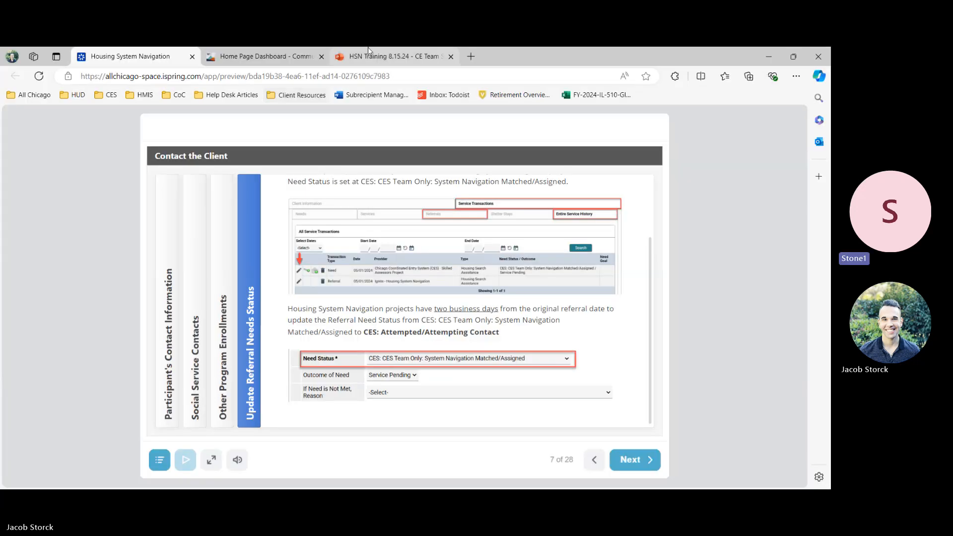
- Switch back to Community Services and open the client's profile from Client Search by entering the client ID number
{"action": "left_click", "coordinate": [266, 56]}
{"action": "left_click", "coordinate": [12, 259]}
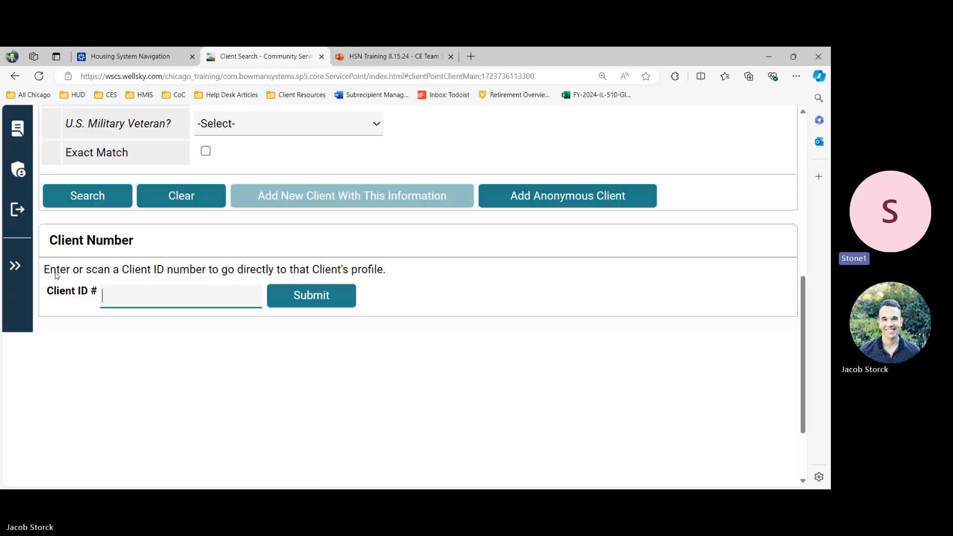
{"action": "type", "text": "2233"}
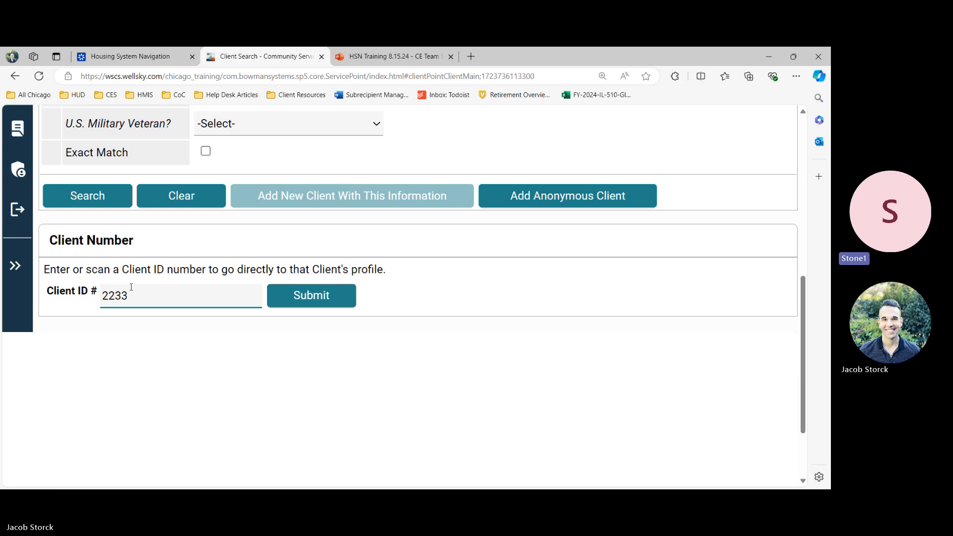
{"action": "key", "text": "BackSpace"}
{"action": "key", "text": "BackSpace"}
{"action": "type", "text": "44"}
{"action": "key", "text": "Return"}
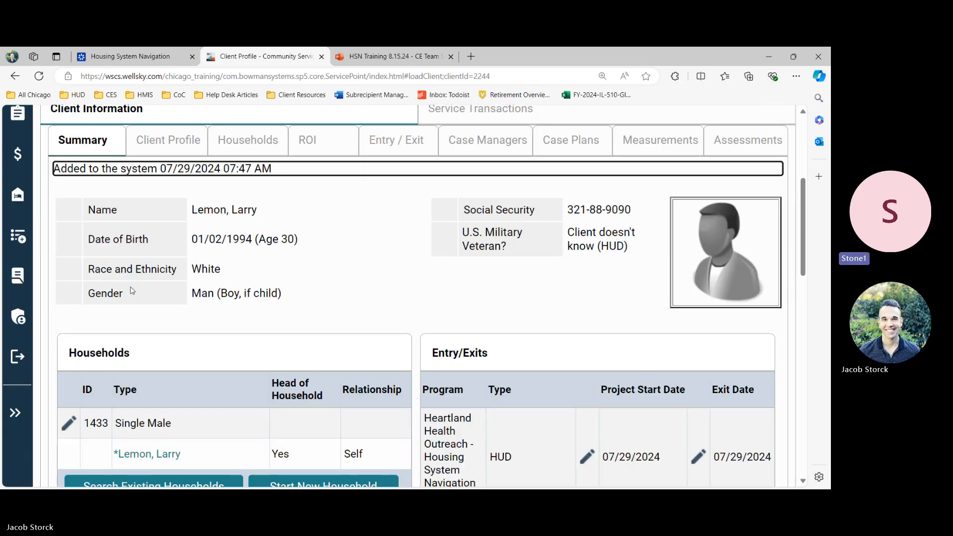
{"action": "scroll", "coordinate": [132, 289], "scroll_direction": "up", "scroll_amount": 2}
{"action": "scroll", "coordinate": [131, 290], "scroll_direction": "up", "scroll_amount": 2}
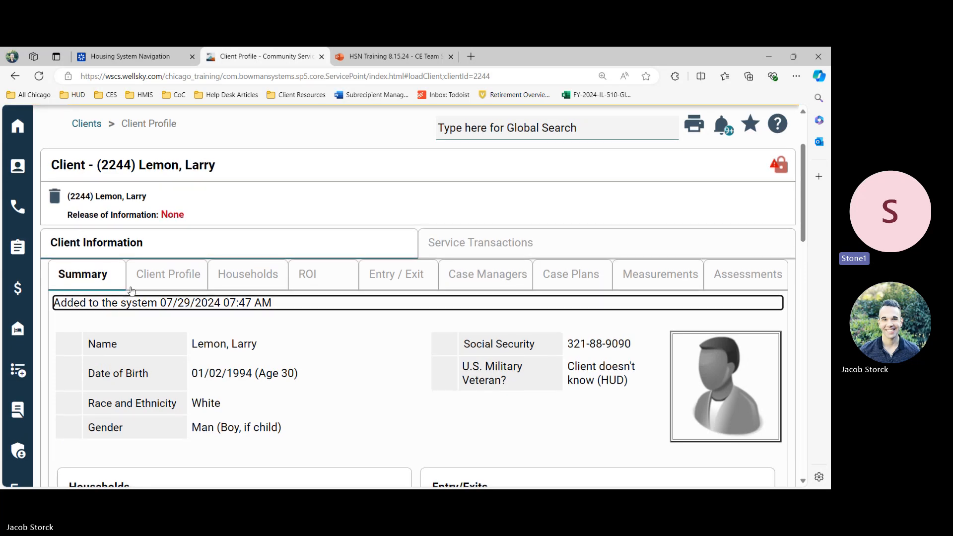
- Look through the client's Summary and Client Profile information down to the file attachments
{"action": "scroll", "coordinate": [325, 213], "scroll_direction": "down", "scroll_amount": 1}
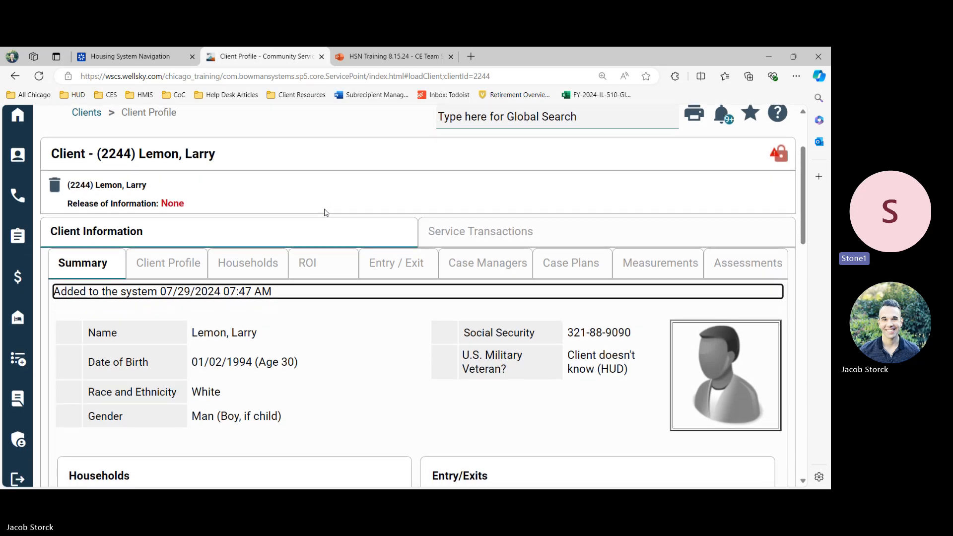
{"action": "scroll", "coordinate": [325, 212], "scroll_direction": "down", "scroll_amount": 1}
{"action": "scroll", "coordinate": [325, 212], "scroll_direction": "up", "scroll_amount": 3}
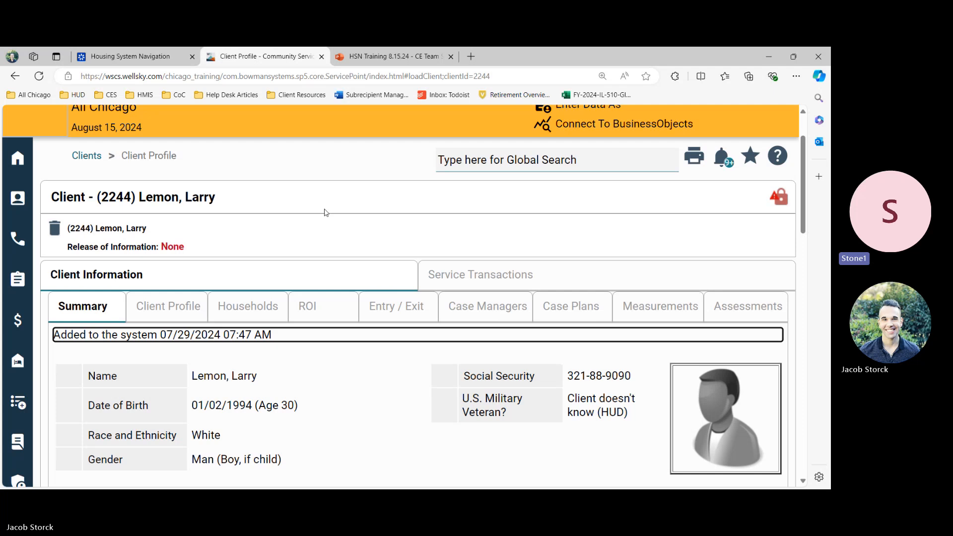
{"action": "scroll", "coordinate": [325, 213], "scroll_direction": "down", "scroll_amount": 2}
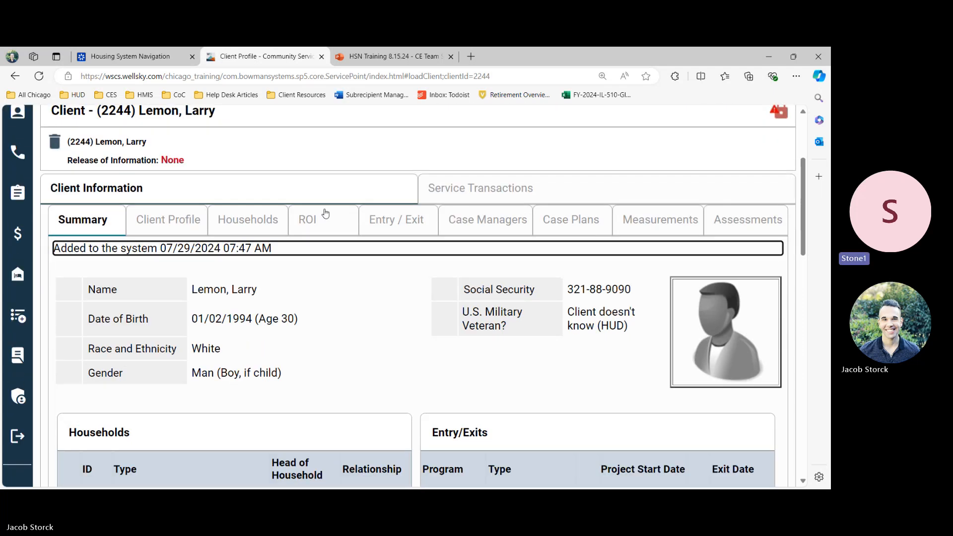
{"action": "left_click", "coordinate": [153, 224]}
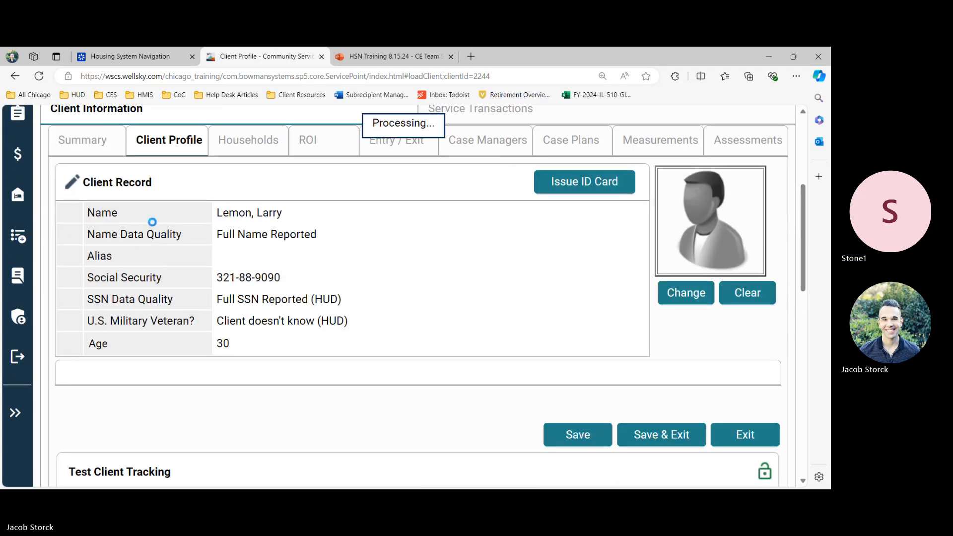
{"action": "scroll", "coordinate": [153, 223], "scroll_direction": "down", "scroll_amount": 5}
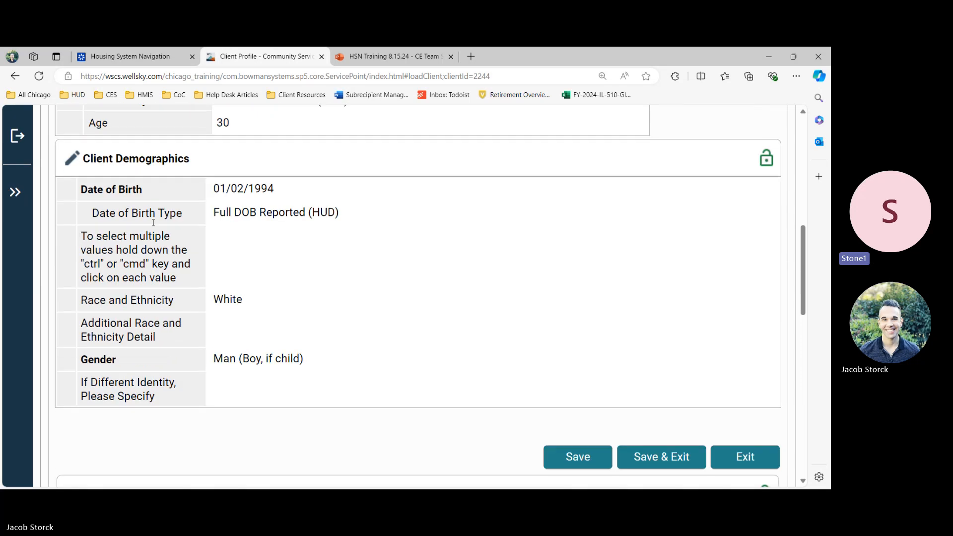
{"action": "scroll", "coordinate": [154, 222], "scroll_direction": "down", "scroll_amount": 6}
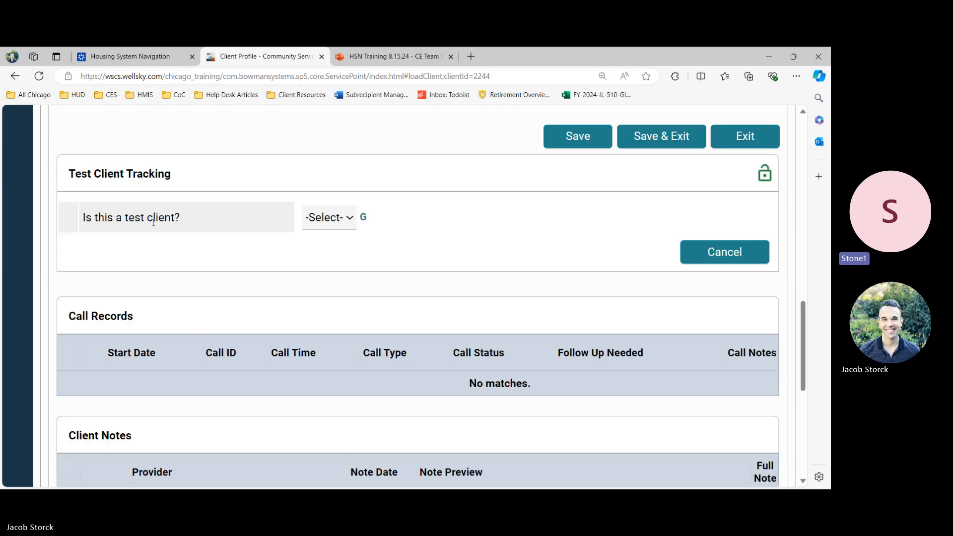
{"action": "scroll", "coordinate": [153, 222], "scroll_direction": "down", "scroll_amount": 4}
{"action": "scroll", "coordinate": [153, 222], "scroll_direction": "up", "scroll_amount": 3}
{"action": "scroll", "coordinate": [154, 225], "scroll_direction": "down", "scroll_amount": 2}
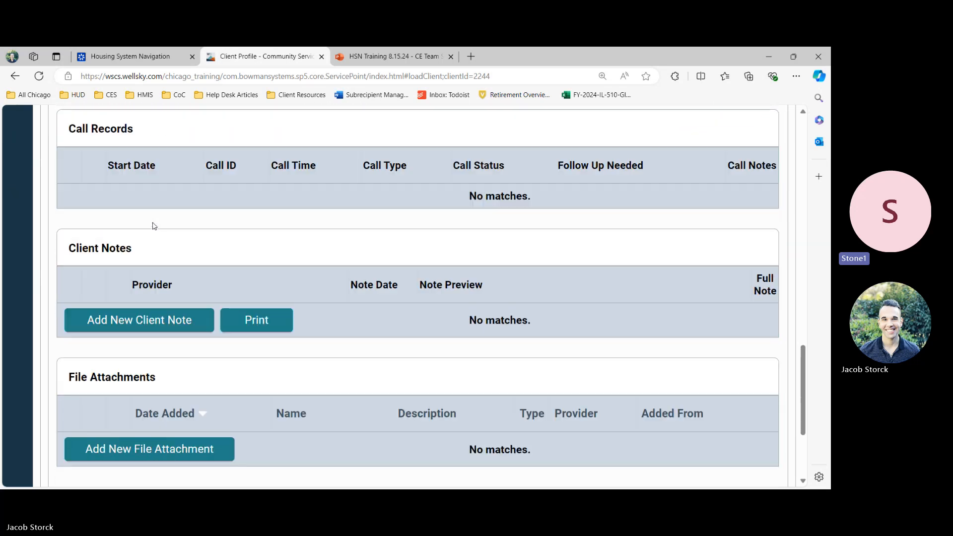
{"action": "scroll", "coordinate": [154, 226], "scroll_direction": "up", "scroll_amount": 15}
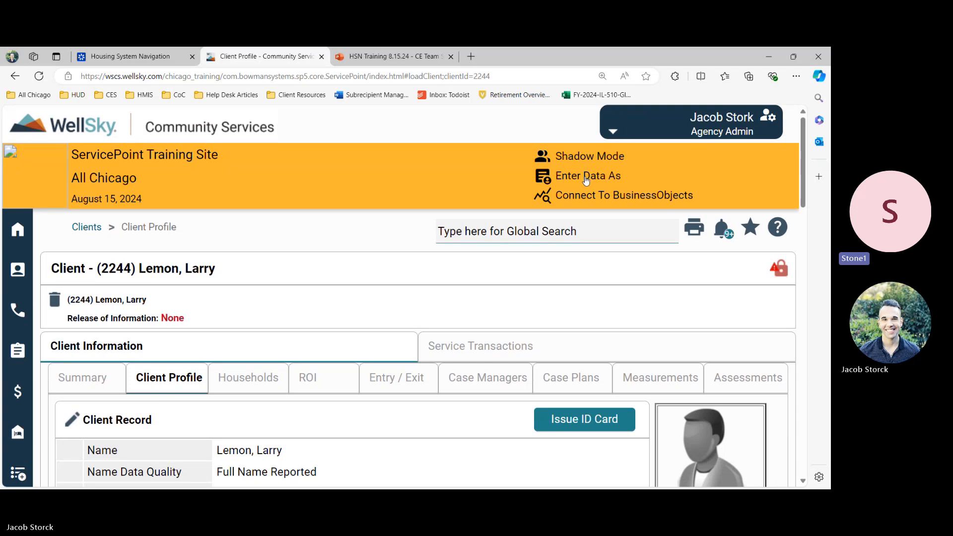
- Try to find provider 1474 in the Enter Data As provider search, and close the search
{"action": "left_click", "coordinate": [586, 177]}
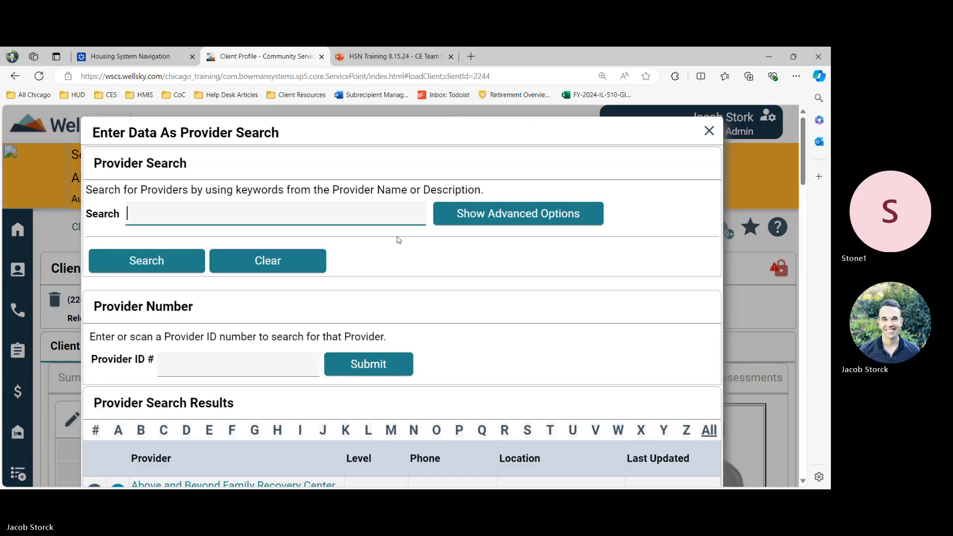
{"action": "type", "text": "1447"}
{"action": "key", "text": "BackSpace"}
{"action": "key", "text": "BackSpace"}
{"action": "type", "text": "74"}
{"action": "left_click", "coordinate": [117, 266]}
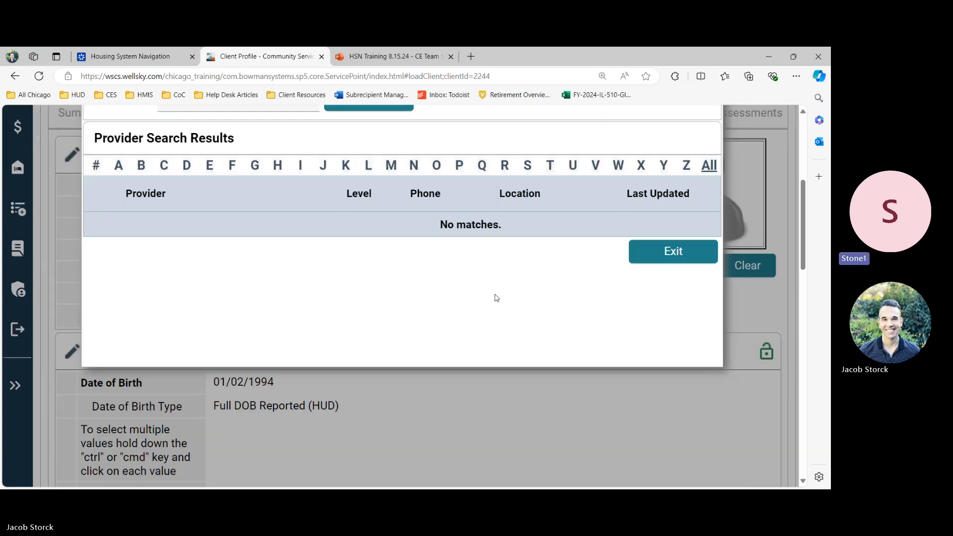
{"action": "scroll", "coordinate": [495, 297], "scroll_direction": "up", "scroll_amount": 5}
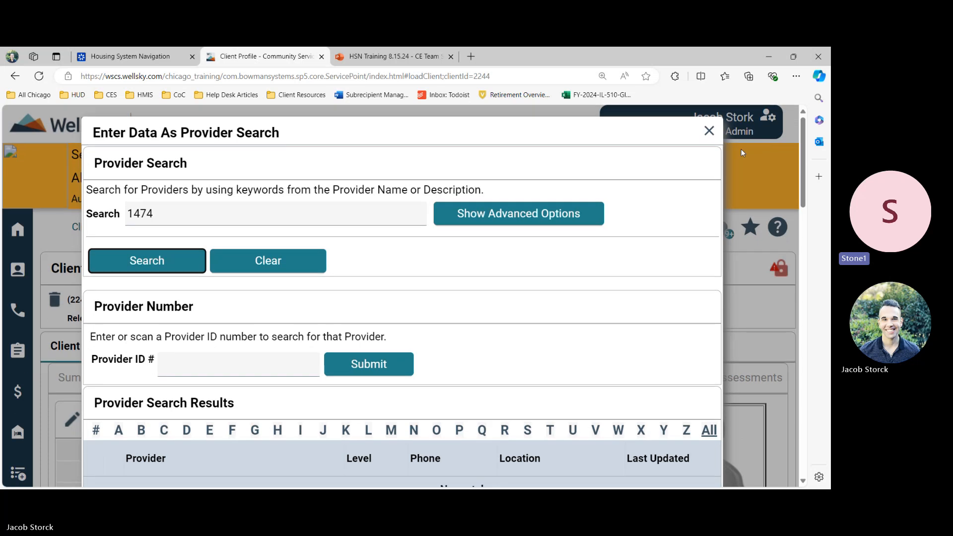
{"action": "left_click", "coordinate": [709, 131]}
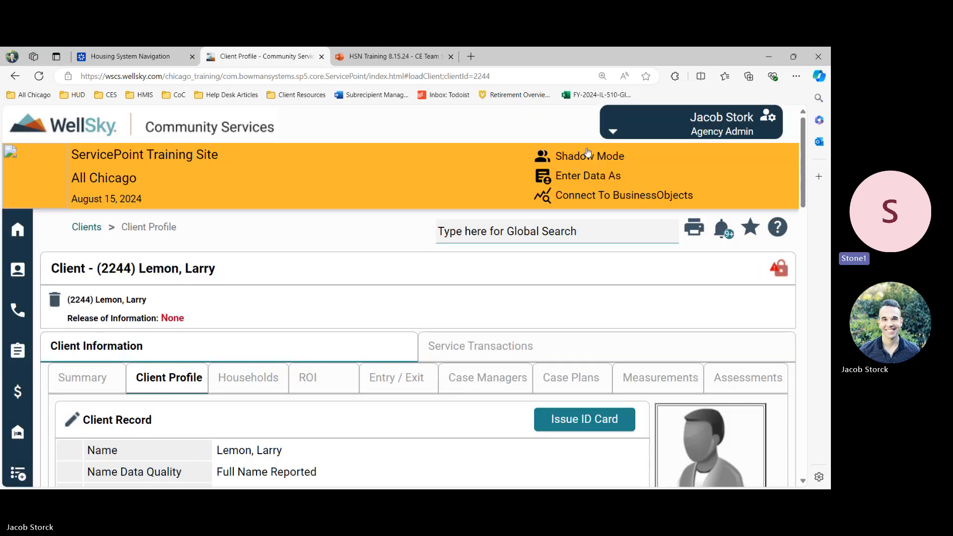
- Search the Shadow Mode users and start shadowing the Case Manager II user from Heartland Health Outreach
{"action": "left_click", "coordinate": [587, 154]}
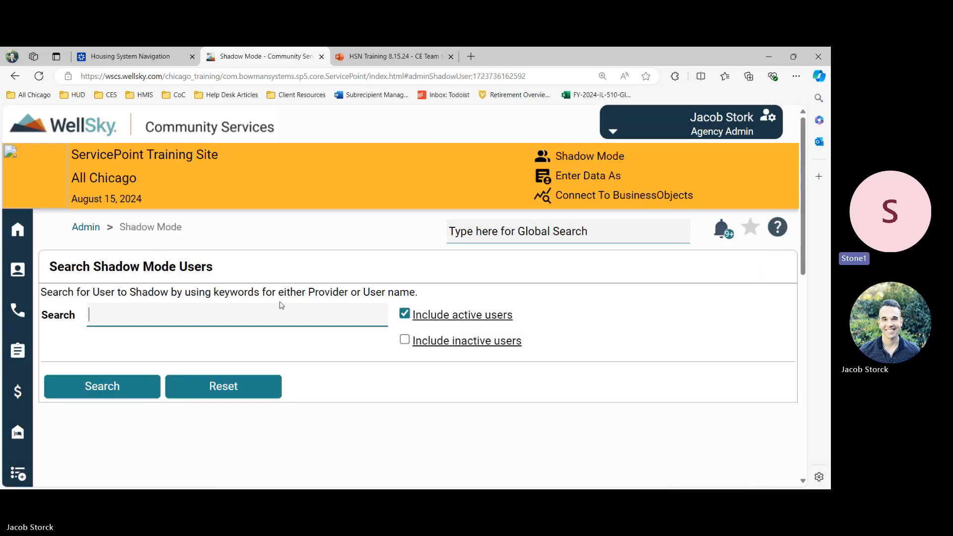
{"action": "type", "text": "asan"}
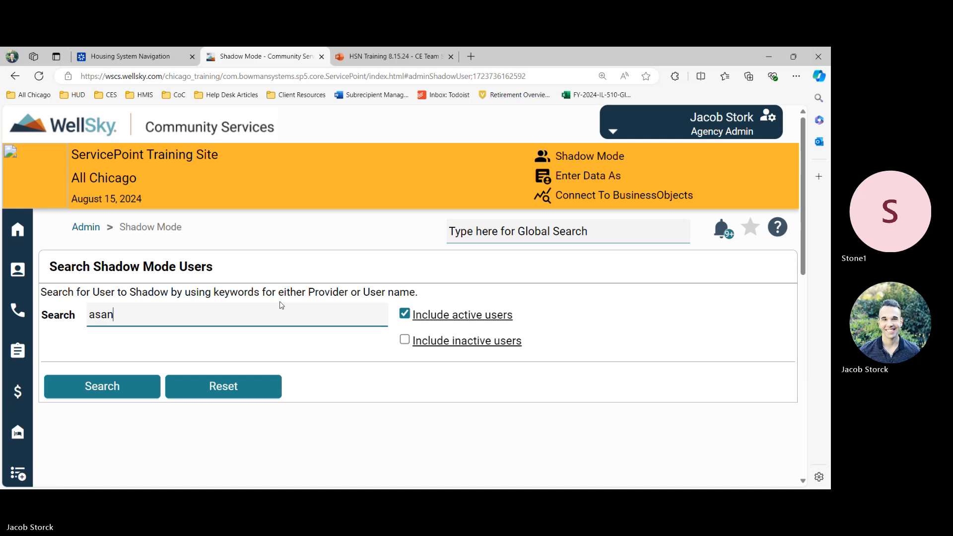
{"action": "key", "text": "Return"}
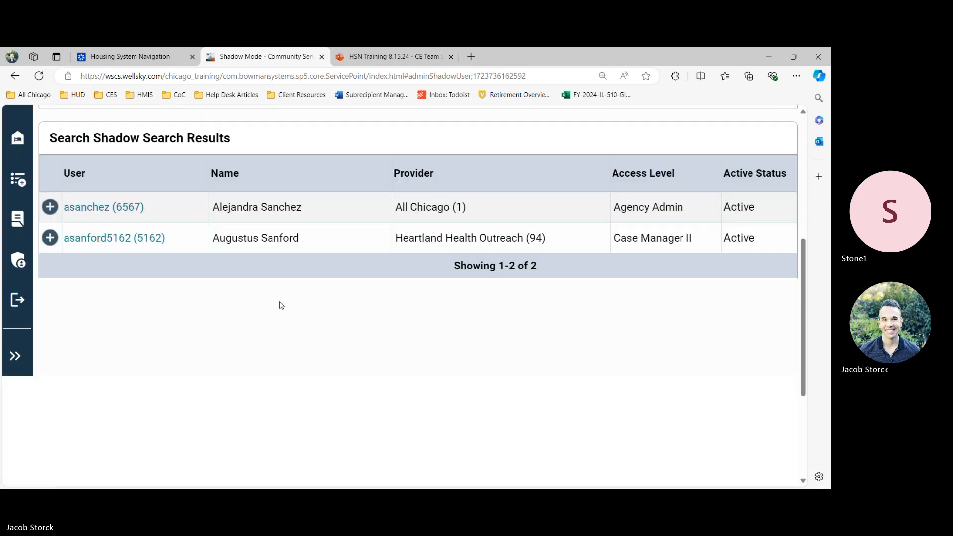
{"action": "left_click", "coordinate": [49, 238]}
- Open the client's record from Client Search by entering the client ID number, and collapse the side navigation
{"action": "left_click", "coordinate": [58, 337]}
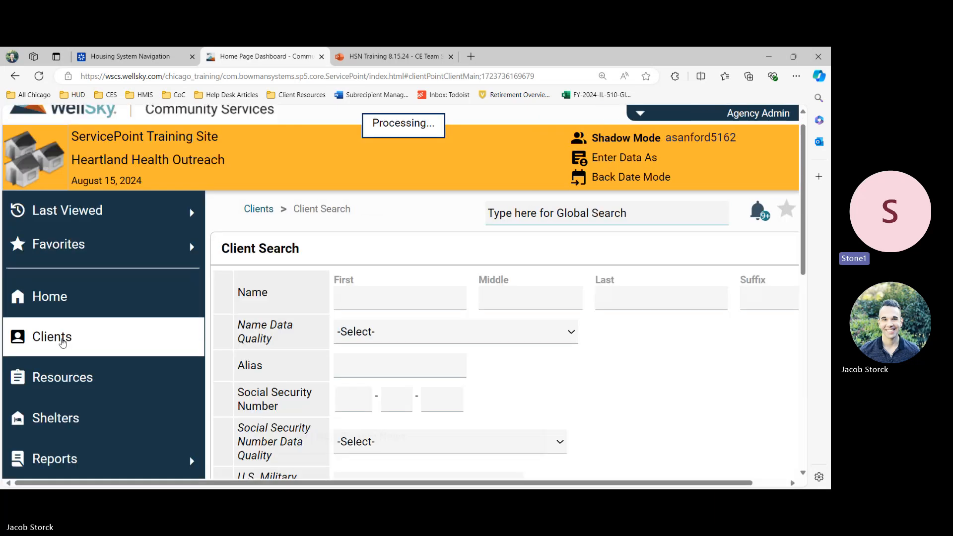
{"action": "type", "text": "2244"}
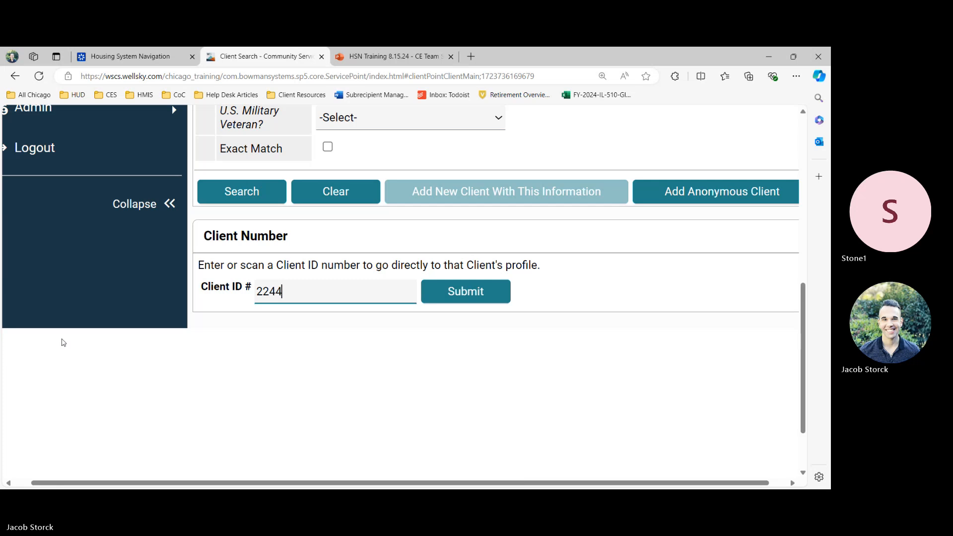
{"action": "key", "text": "Return"}
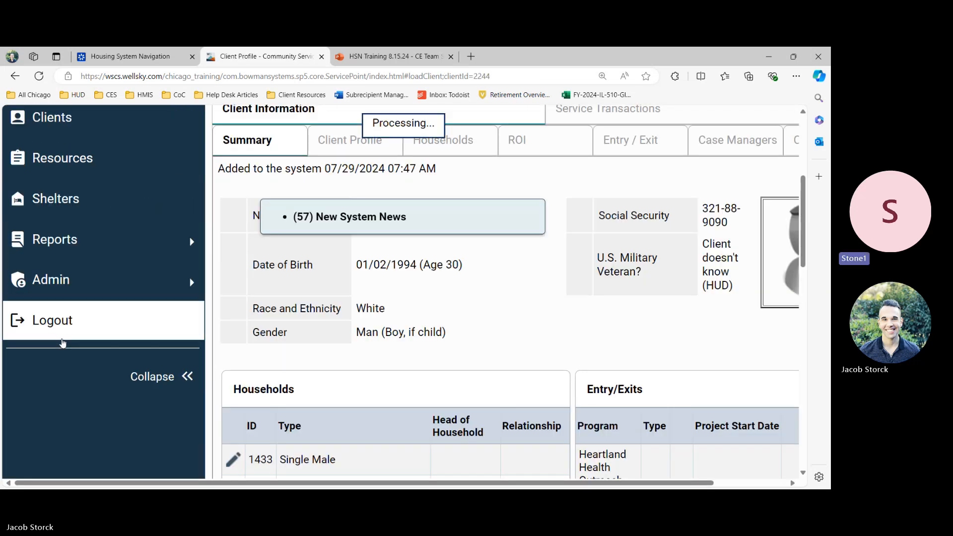
{"action": "left_click", "coordinate": [157, 379]}
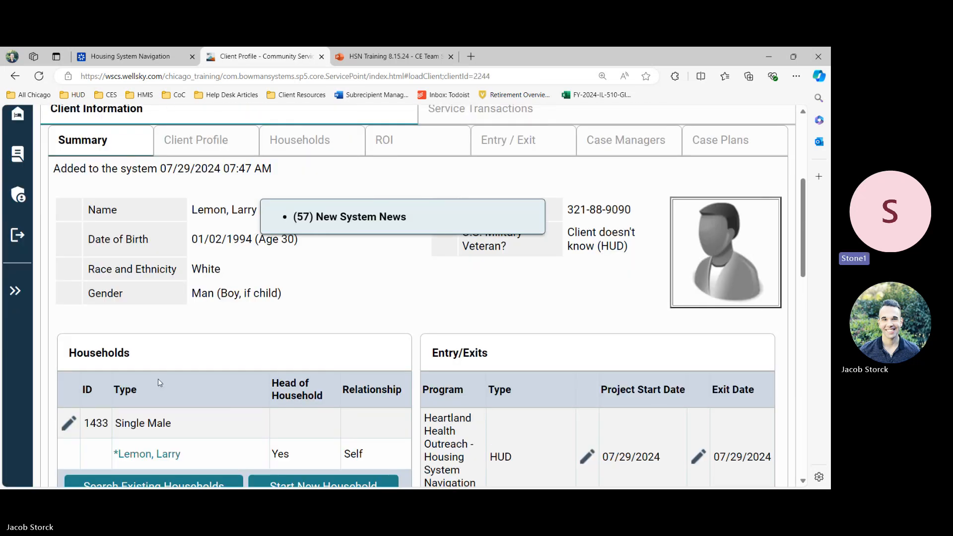
- Show the Client Profile details and examine the client's Contact Information section
{"action": "left_click", "coordinate": [225, 141]}
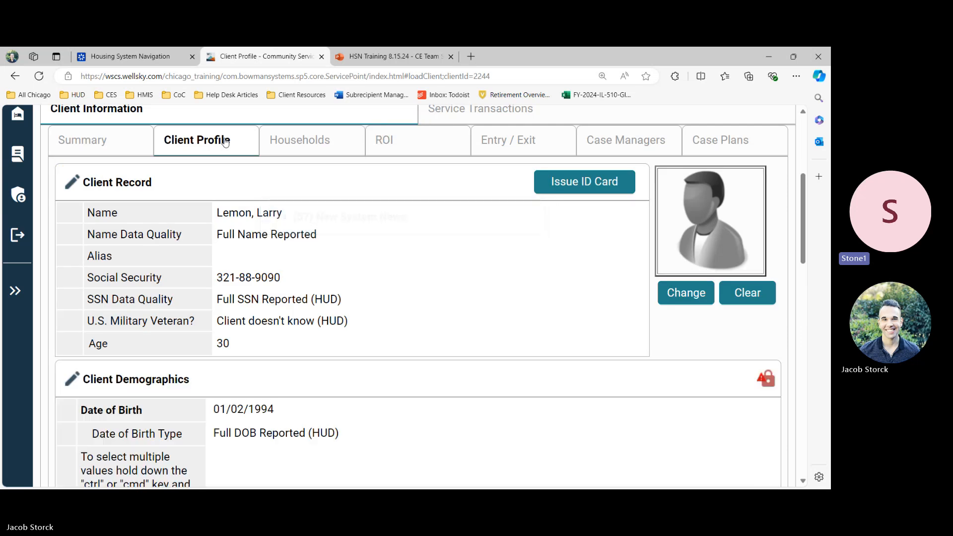
{"action": "scroll", "coordinate": [416, 268], "scroll_direction": "down", "scroll_amount": 10}
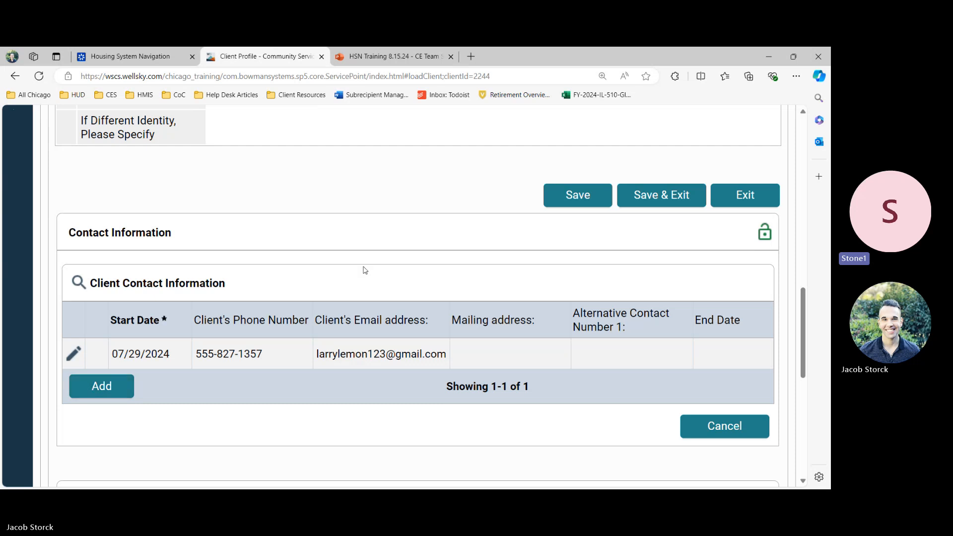
{"action": "scroll", "coordinate": [365, 270], "scroll_direction": "up", "scroll_amount": 10}
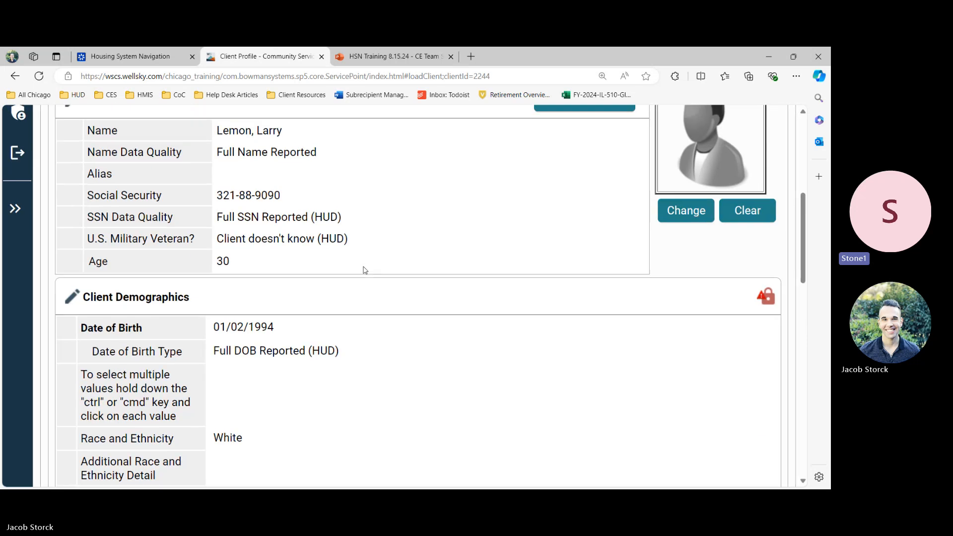
{"action": "scroll", "coordinate": [365, 270], "scroll_direction": "up", "scroll_amount": 1}
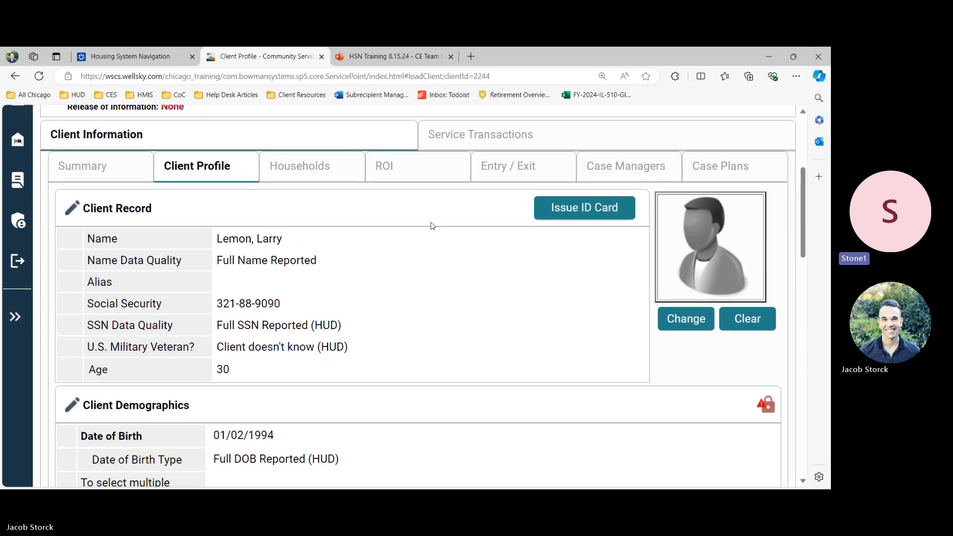
- Examine the Chicago Coordinated Entry System (CES) - Skilled Assessors Project row in the client's entry/exits, and view and close its interim reviews
{"action": "left_click", "coordinate": [502, 167]}
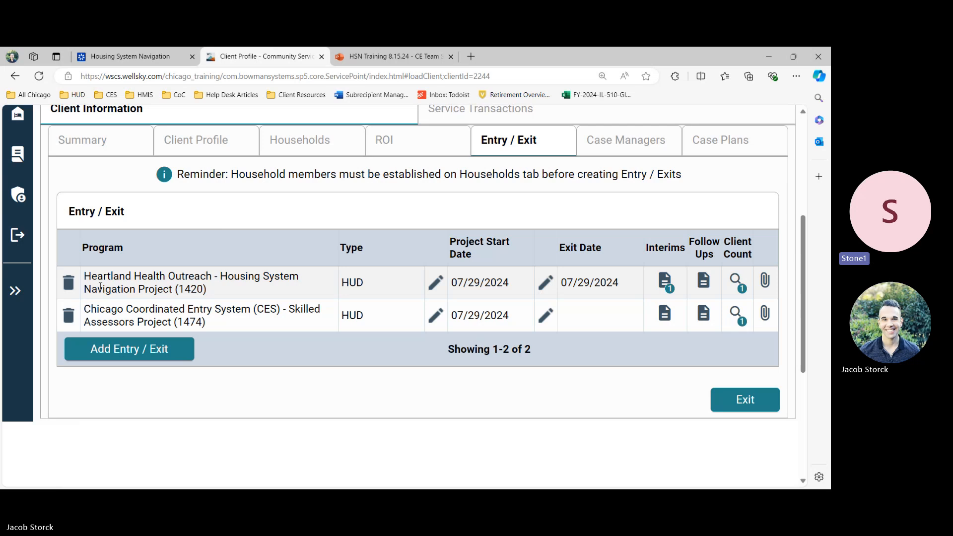
{"action": "left_click_drag", "start_coordinate": [207, 322], "coordinate": [83, 309]}
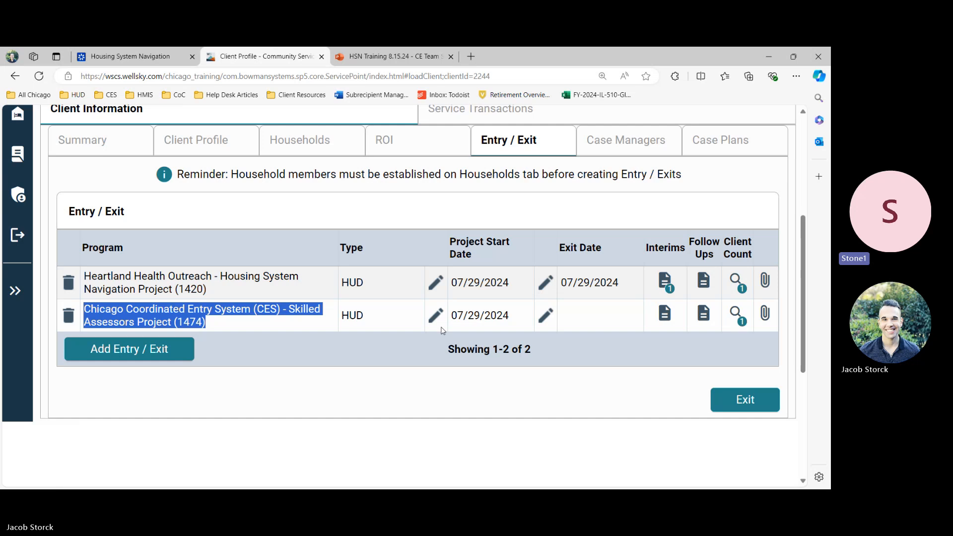
{"action": "left_click", "coordinate": [450, 345]}
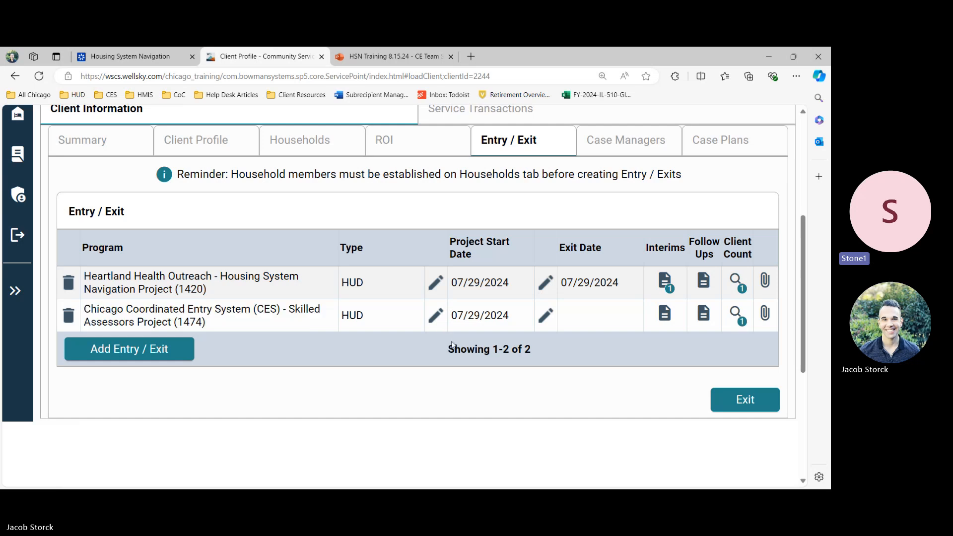
{"action": "left_click_drag", "start_coordinate": [84, 308], "coordinate": [650, 348]}
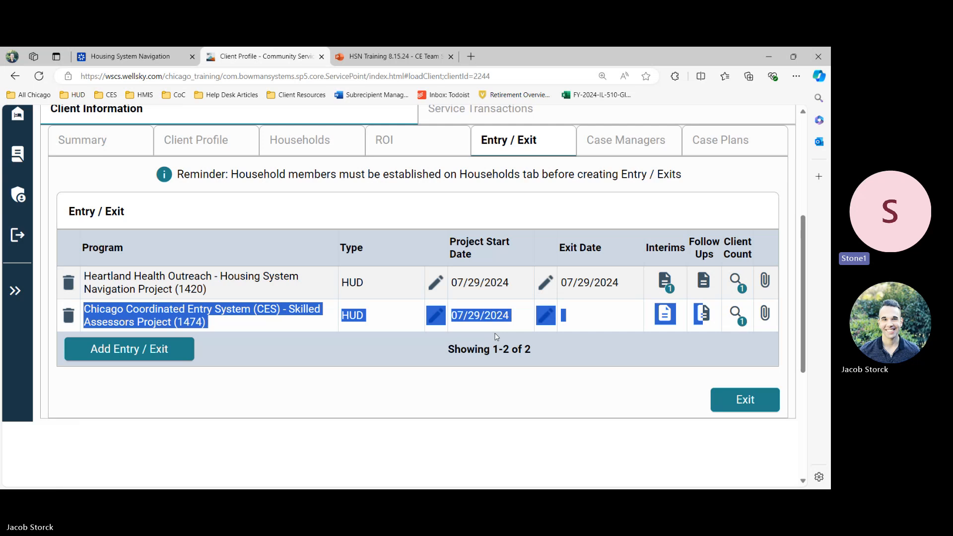
{"action": "left_click", "coordinate": [440, 334]}
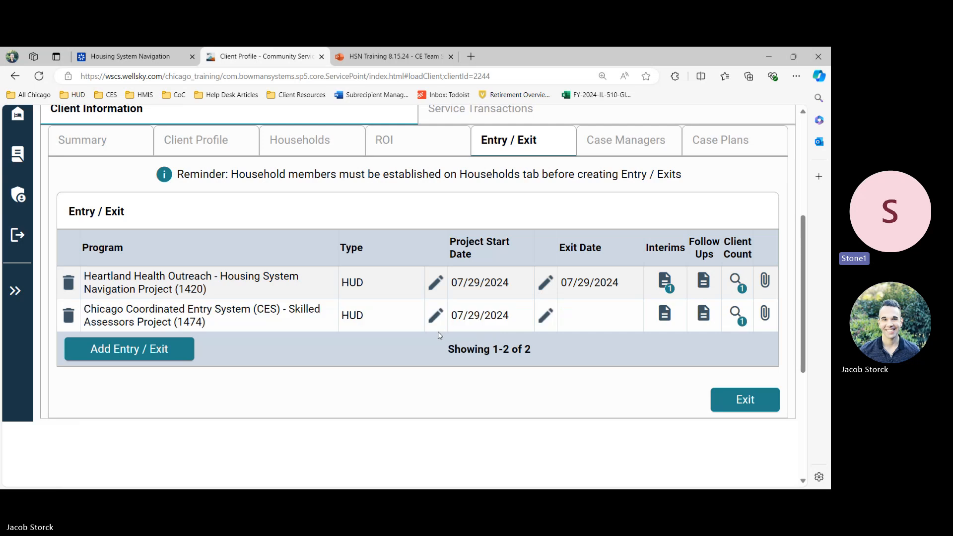
{"action": "left_click", "coordinate": [664, 313]}
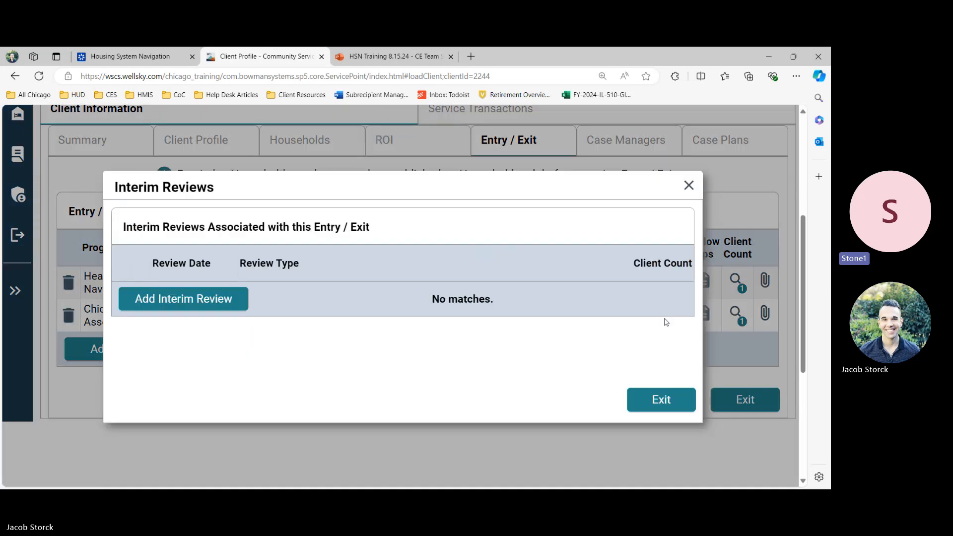
{"action": "left_click", "coordinate": [688, 186]}
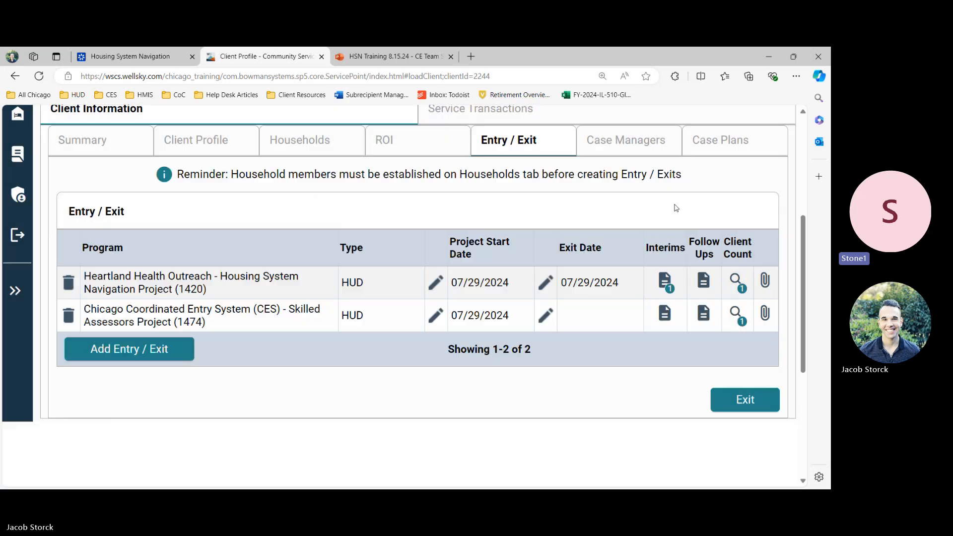
- Open the Skilled Assessors Project's start data, continue to the entry assessment, and show the Coordinated Entry Custom 2024 assessment
{"action": "left_click", "coordinate": [436, 316]}
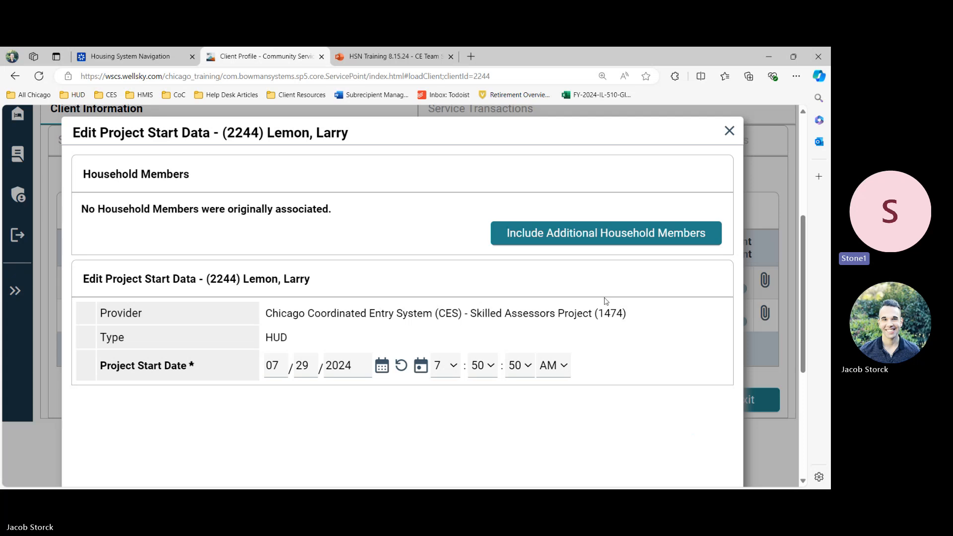
{"action": "scroll", "coordinate": [605, 300], "scroll_direction": "down", "scroll_amount": 2}
{"action": "left_click", "coordinate": [599, 438]}
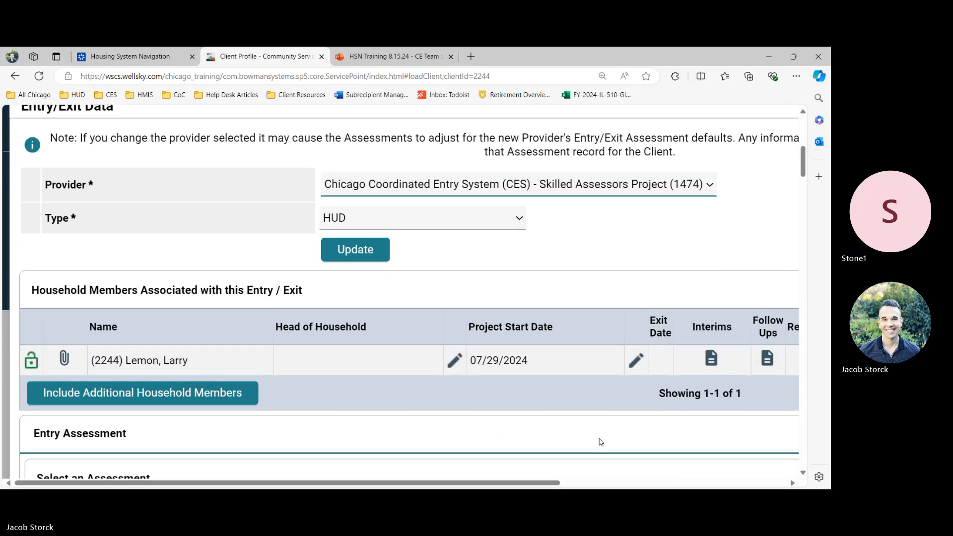
{"action": "scroll", "coordinate": [599, 439], "scroll_direction": "down", "scroll_amount": 2}
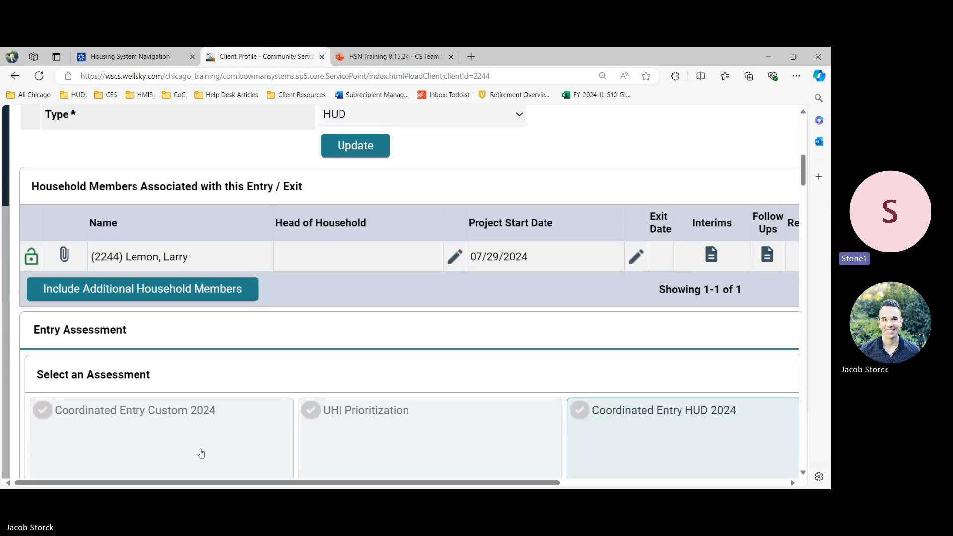
{"action": "left_click", "coordinate": [201, 453]}
{"action": "left_click", "coordinate": [528, 328]}
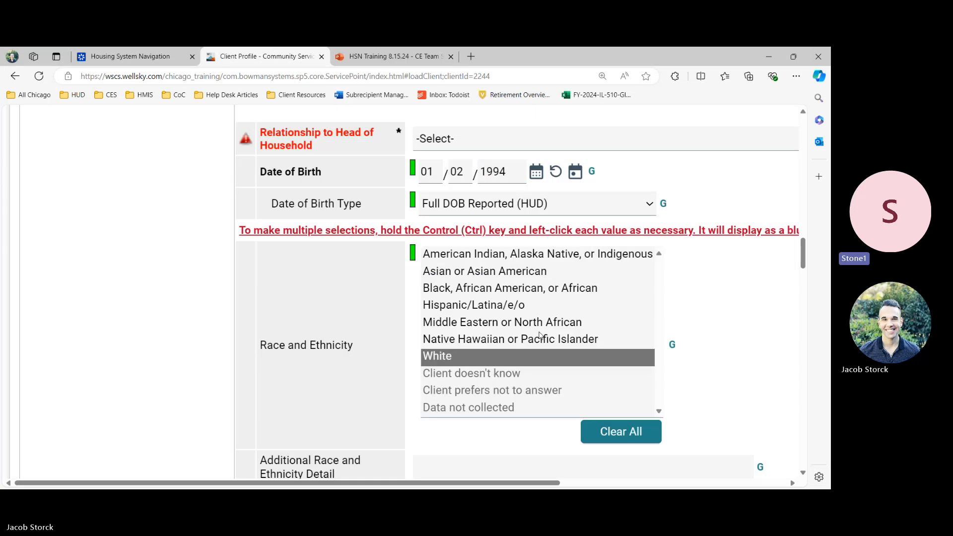
{"action": "scroll", "coordinate": [540, 336], "scroll_direction": "up", "scroll_amount": 4}
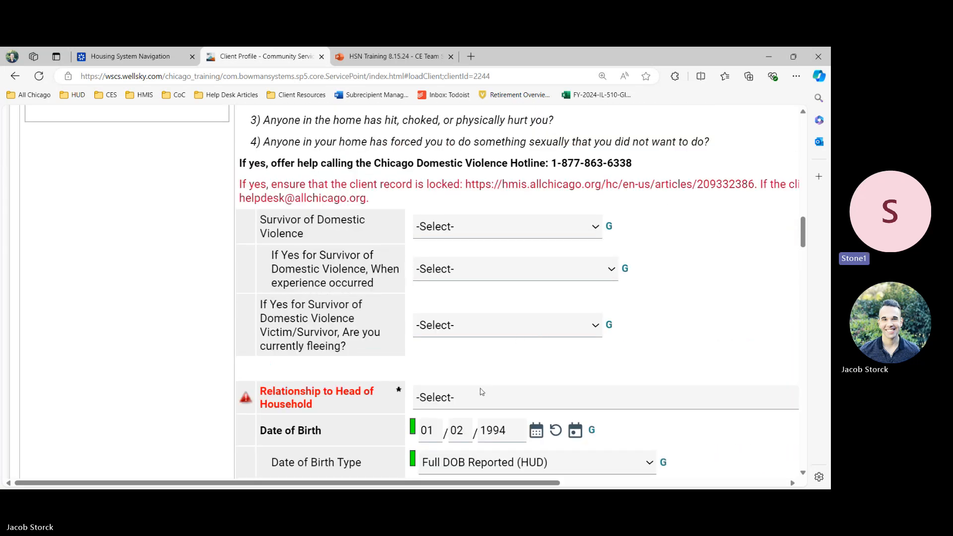
- Set the Relationship to Head of Household to Self (head of household), choose the Enrollment CoC, and show the Coordinated Entry Custom 2024 assessment
{"action": "left_click", "coordinate": [482, 392]}
{"action": "left_click", "coordinate": [435, 305]}
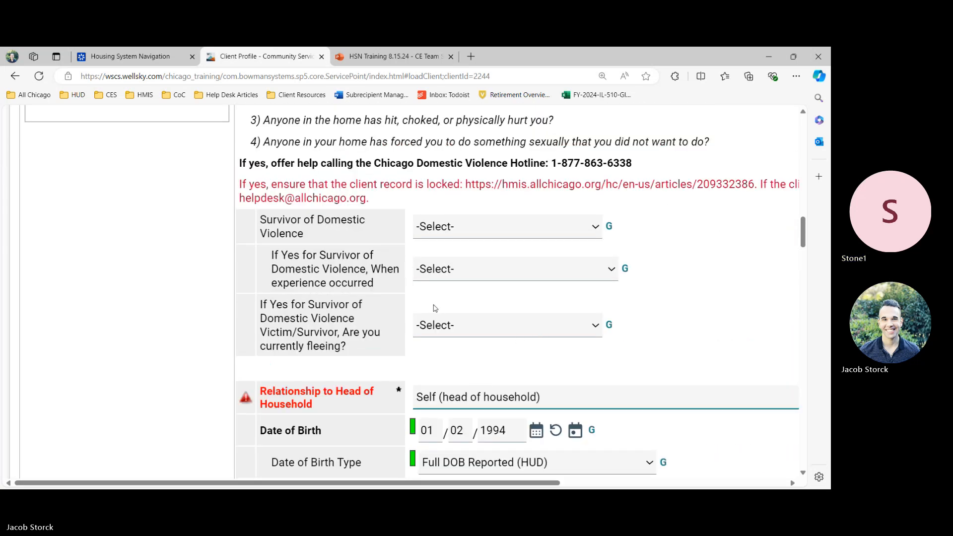
{"action": "scroll", "coordinate": [434, 305], "scroll_direction": "up", "scroll_amount": 10}
{"action": "left_click", "coordinate": [454, 355]}
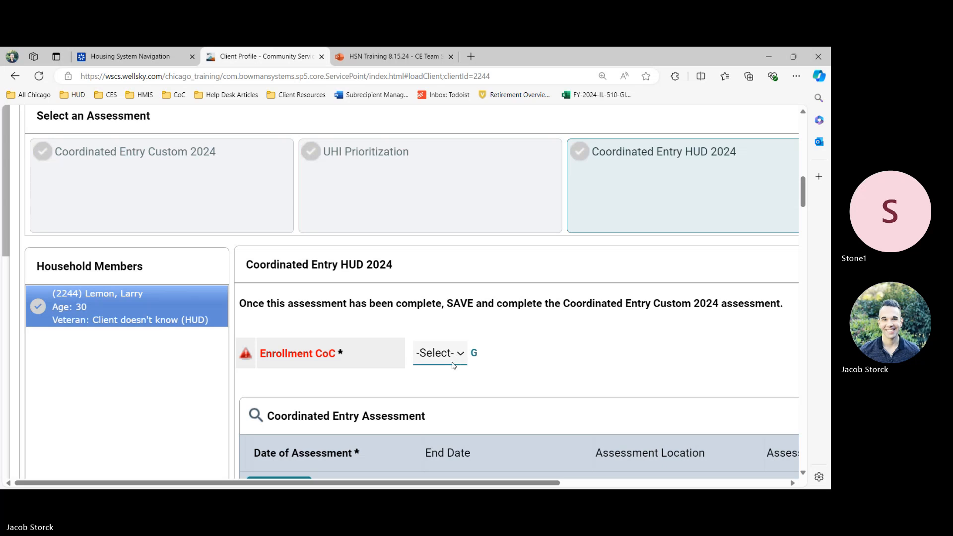
{"action": "left_click", "coordinate": [447, 385]}
{"action": "left_click", "coordinate": [152, 206]}
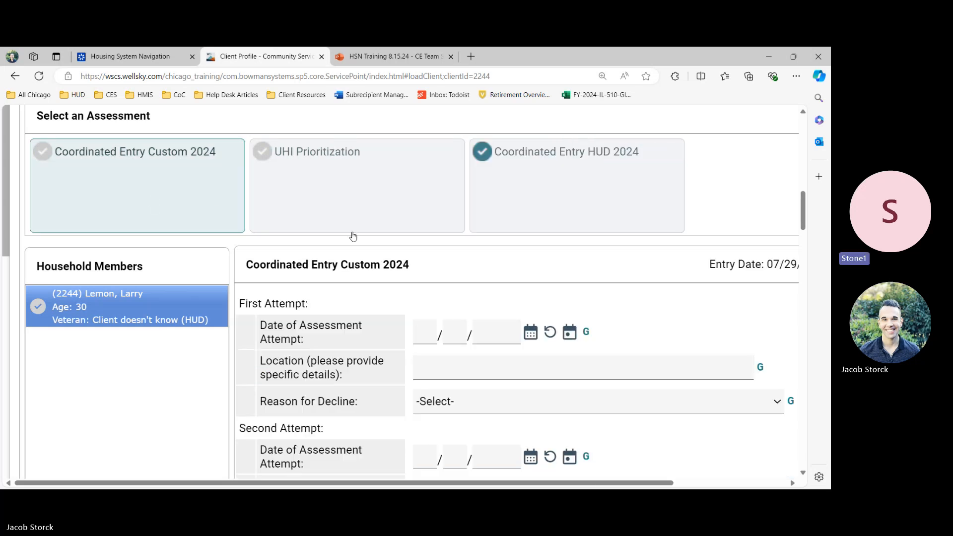
- Examine the assessment attempts, assessor details, Client Contact Information, and social service program and case manager answers in the Coordinated Entry Custom 2024 assessment
{"action": "scroll", "coordinate": [342, 296], "scroll_direction": "down", "scroll_amount": 3}
{"action": "scroll", "coordinate": [342, 296], "scroll_direction": "down", "scroll_amount": 8}
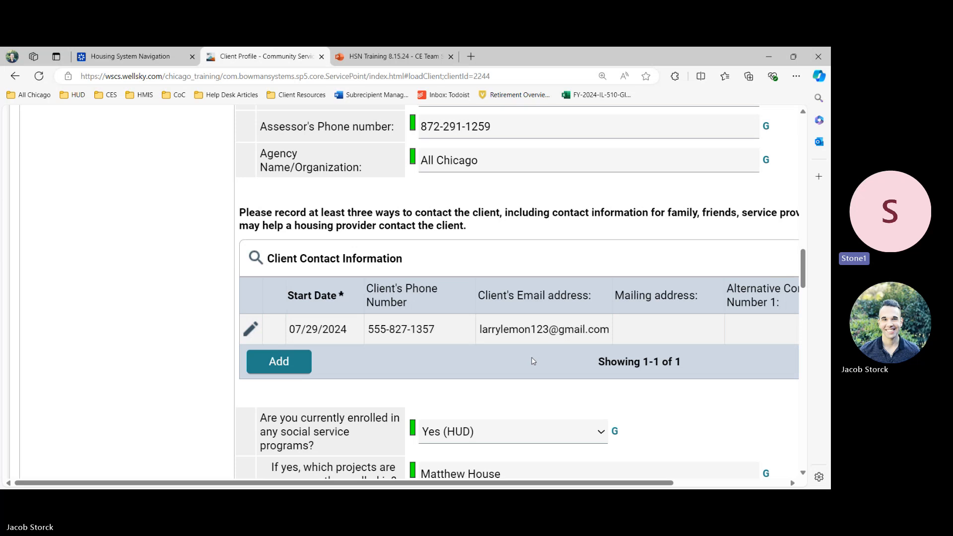
{"action": "scroll", "coordinate": [536, 319], "scroll_direction": "up", "scroll_amount": 7}
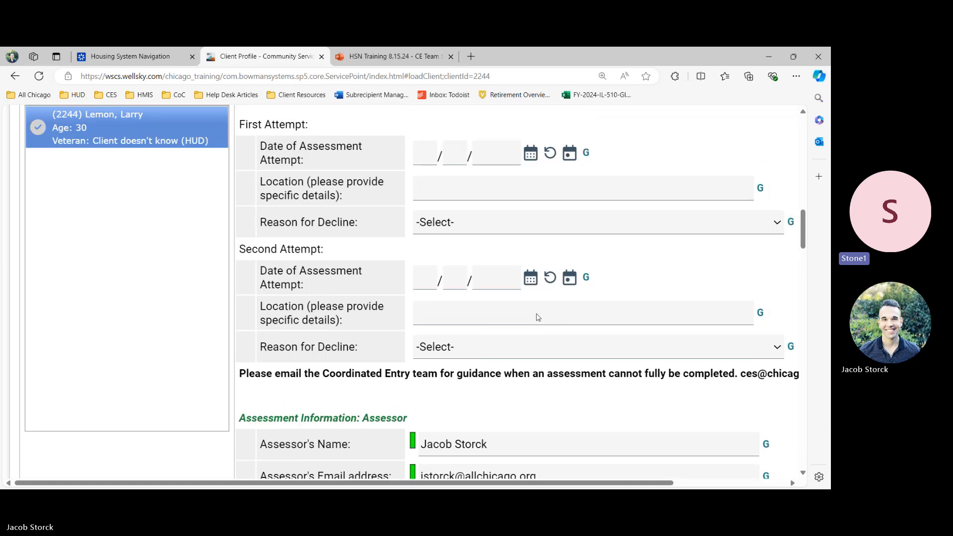
{"action": "scroll", "coordinate": [537, 317], "scroll_direction": "down", "scroll_amount": 7}
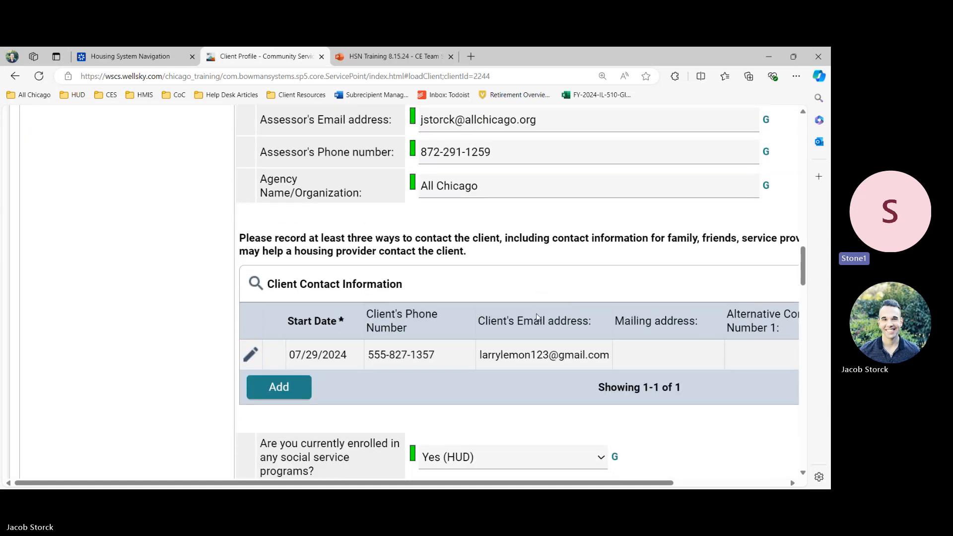
{"action": "scroll", "coordinate": [536, 314], "scroll_direction": "down", "scroll_amount": 2}
{"action": "scroll", "coordinate": [355, 290], "scroll_direction": "down", "scroll_amount": 3}
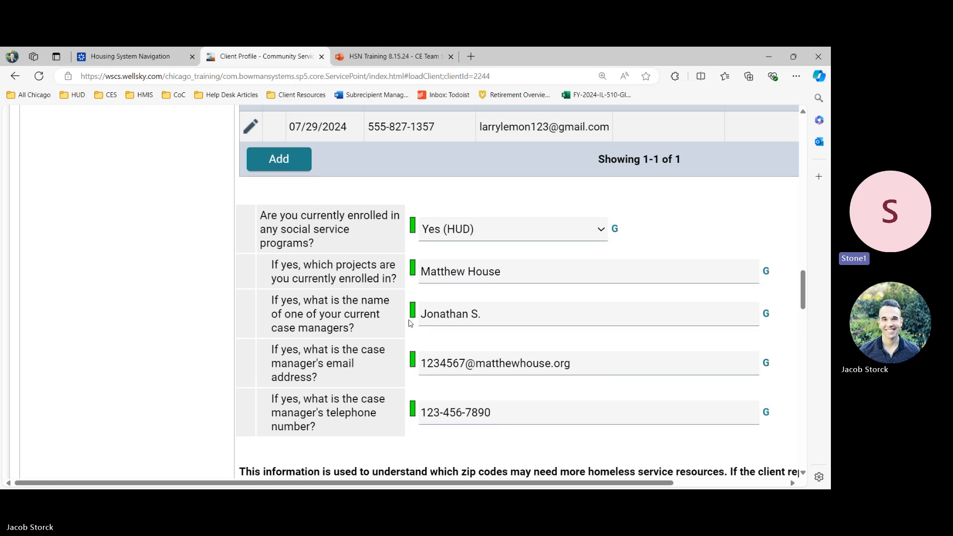
{"action": "scroll", "coordinate": [410, 323], "scroll_direction": "up", "scroll_amount": 1}
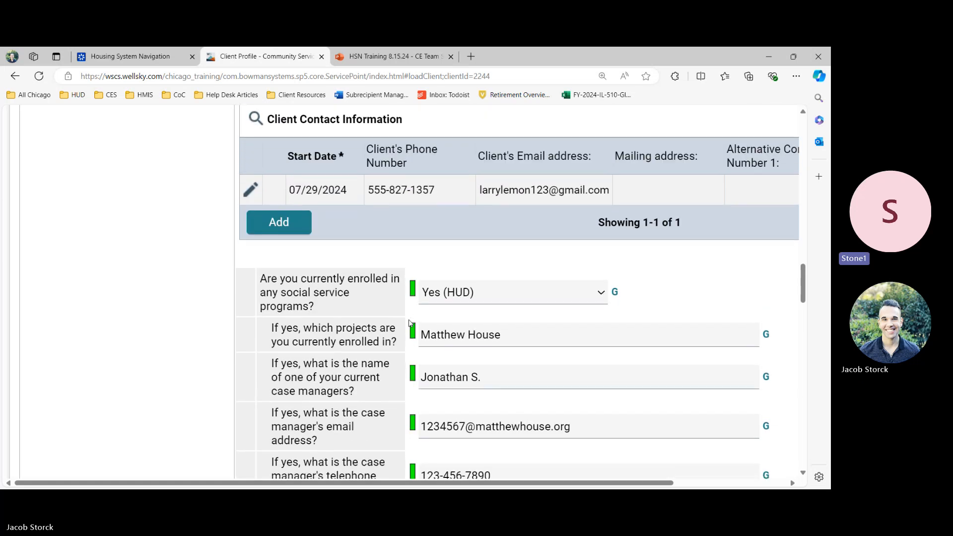
{"action": "scroll", "coordinate": [409, 323], "scroll_direction": "down", "scroll_amount": 1}
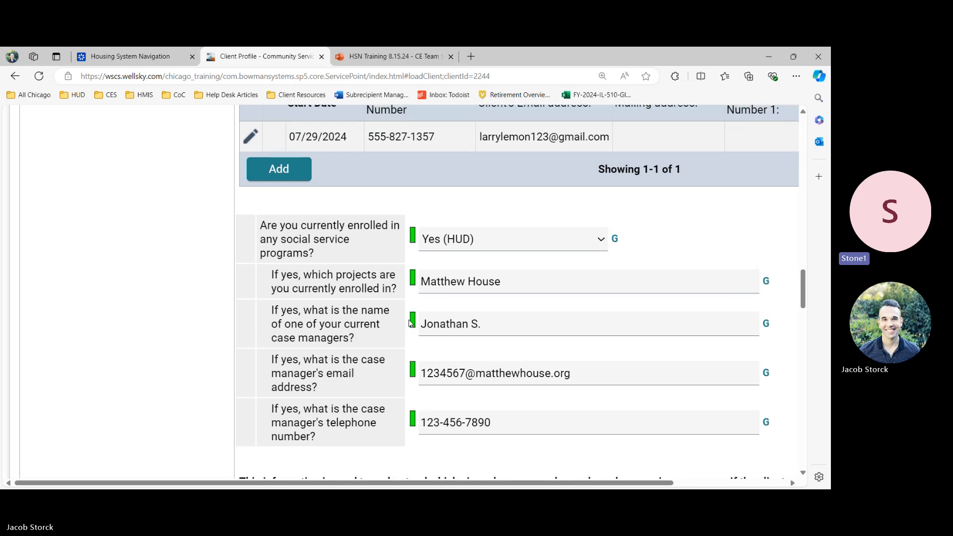
{"action": "scroll", "coordinate": [410, 323], "scroll_direction": "up", "scroll_amount": 1}
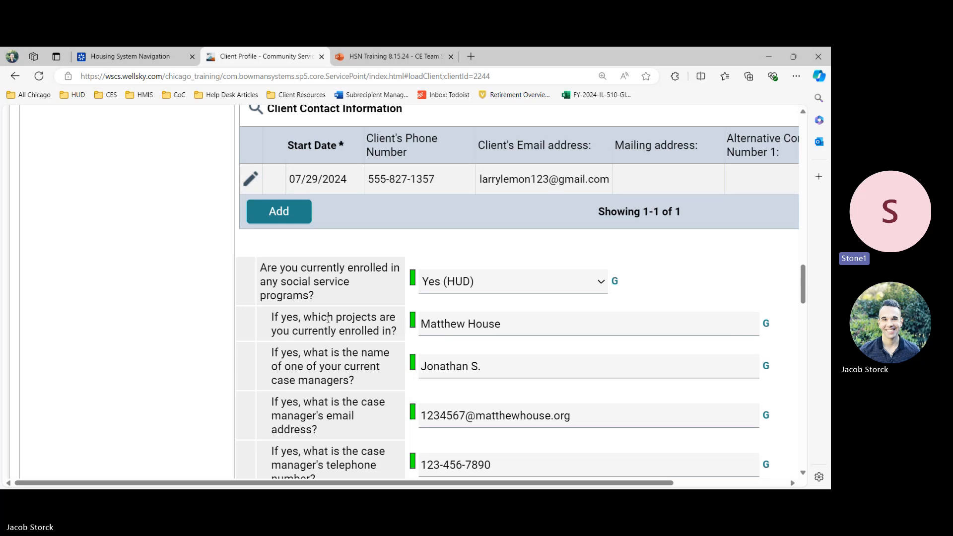
{"action": "scroll", "coordinate": [410, 322], "scroll_direction": "up", "scroll_amount": 1}
{"action": "scroll", "coordinate": [410, 322], "scroll_direction": "down", "scroll_amount": 2}
{"action": "scroll", "coordinate": [328, 319], "scroll_direction": "up", "scroll_amount": 8}
{"action": "scroll", "coordinate": [328, 319], "scroll_direction": "up", "scroll_amount": 15}
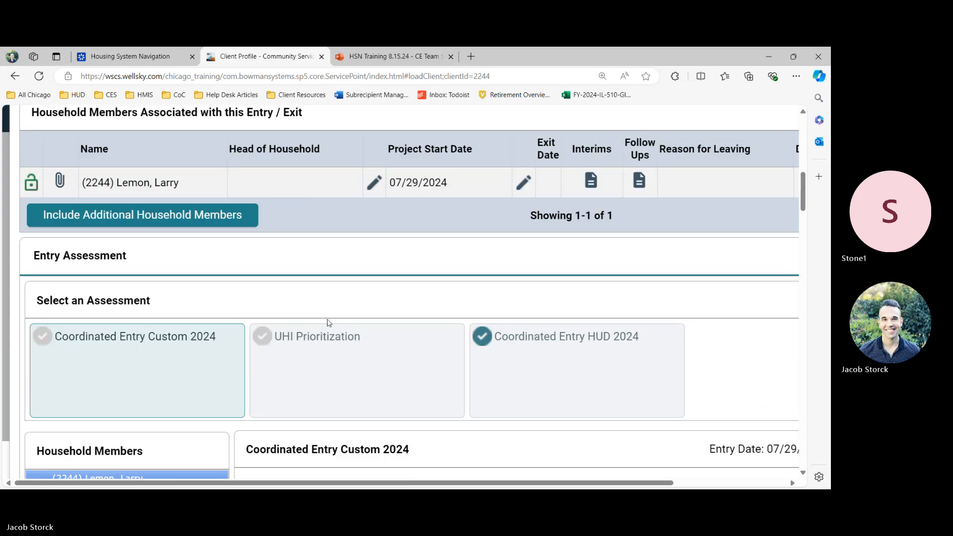
- Close the Skilled Assessors Project entry assessment and end Shadow Mode
{"action": "scroll", "coordinate": [704, 231], "scroll_direction": "up", "scroll_amount": 3}
{"action": "left_click_drag", "start_coordinate": [723, 245], "coordinate": [461, 219]}
{"action": "left_click", "coordinate": [650, 212]}
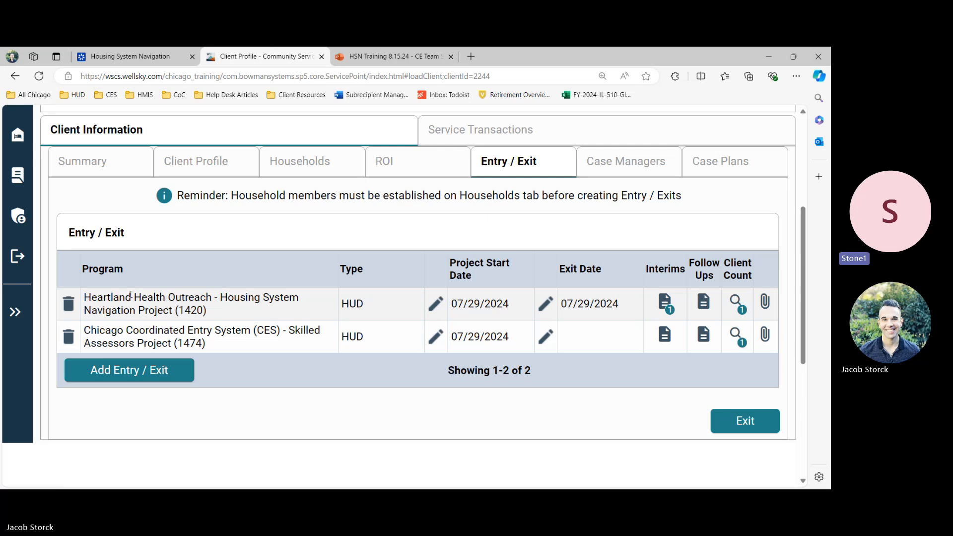
{"action": "scroll", "coordinate": [39, 265], "scroll_direction": "up", "scroll_amount": 5}
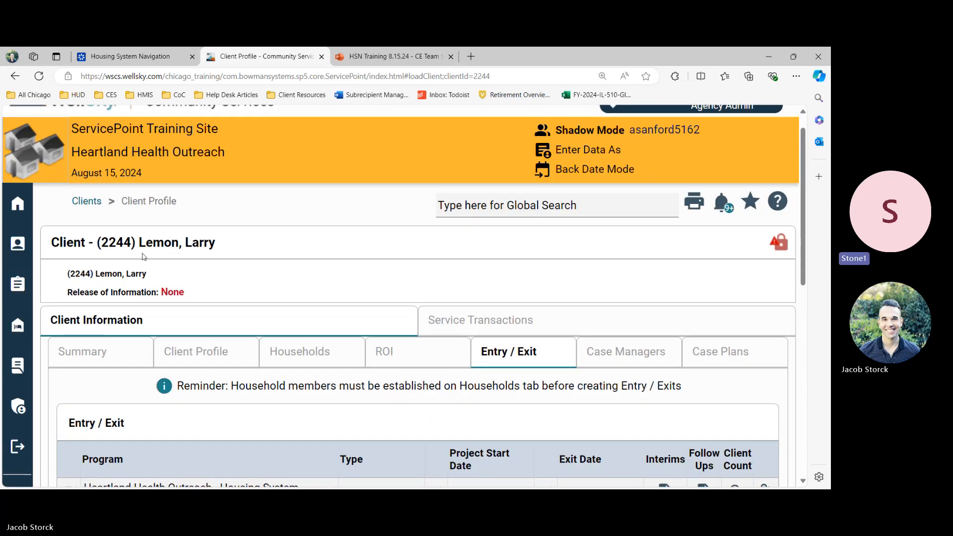
{"action": "left_click", "coordinate": [660, 132]}
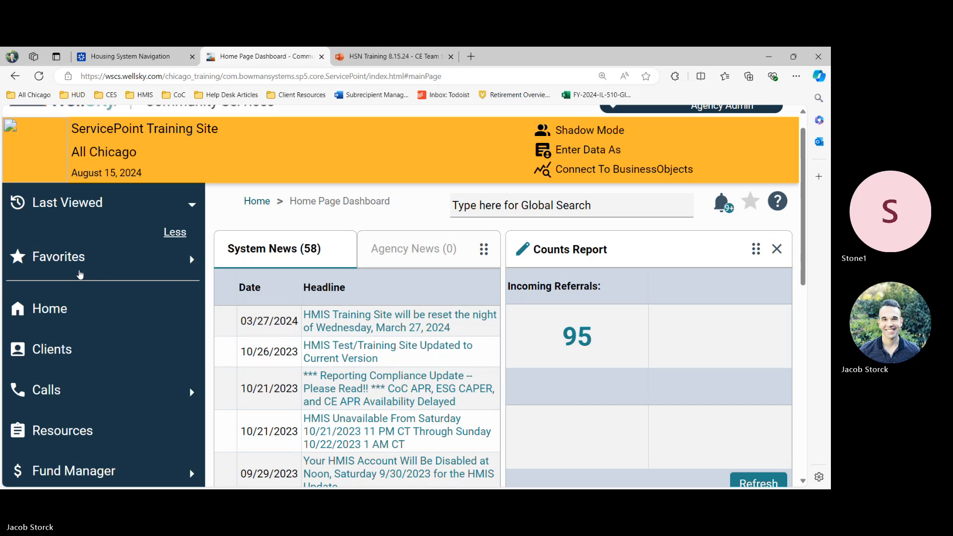
- Open the test client's record from Client Search by client ID number and show its program entries and exits
{"action": "left_click", "coordinate": [79, 272]}
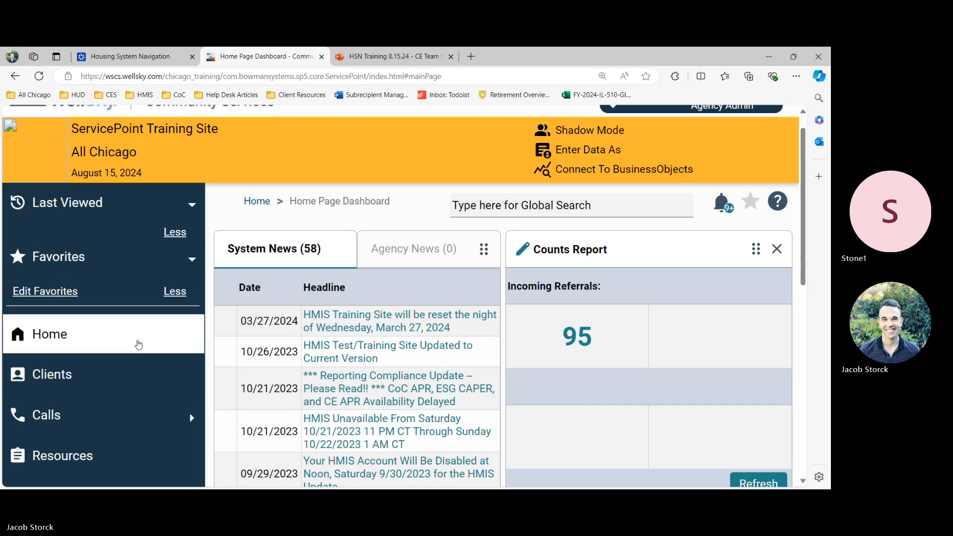
{"action": "left_click", "coordinate": [83, 372]}
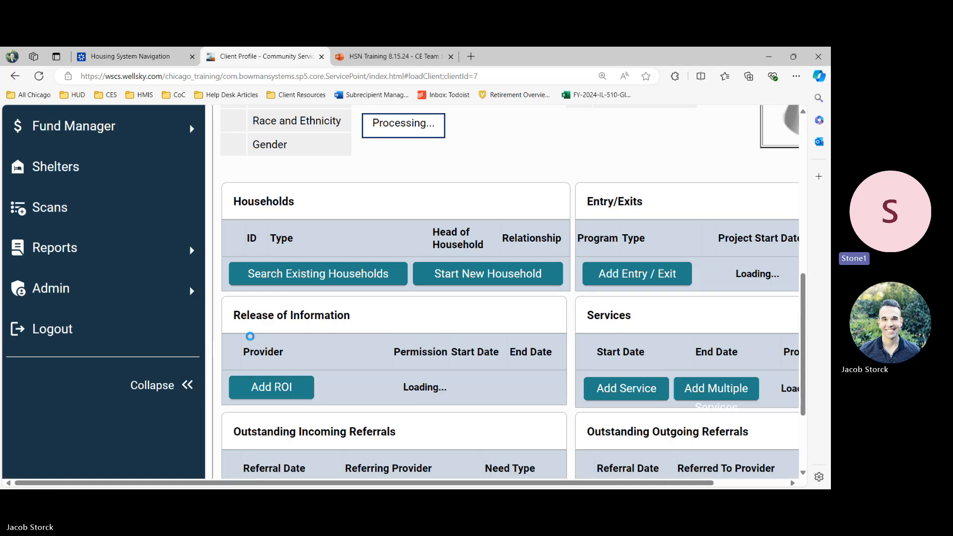
{"action": "scroll", "coordinate": [173, 445], "scroll_direction": "down", "scroll_amount": 3}
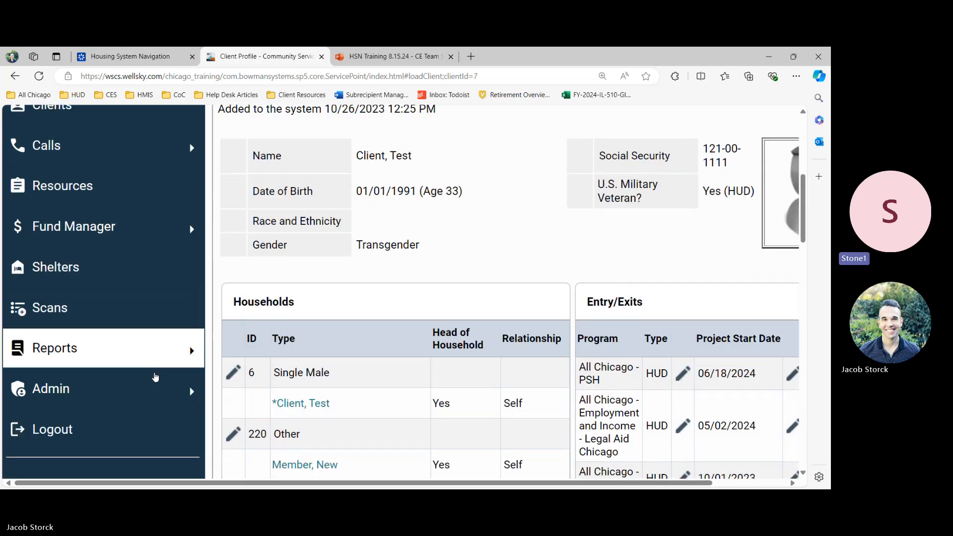
{"action": "left_click", "coordinate": [155, 441]}
{"action": "scroll", "coordinate": [411, 238], "scroll_direction": "up", "scroll_amount": 3}
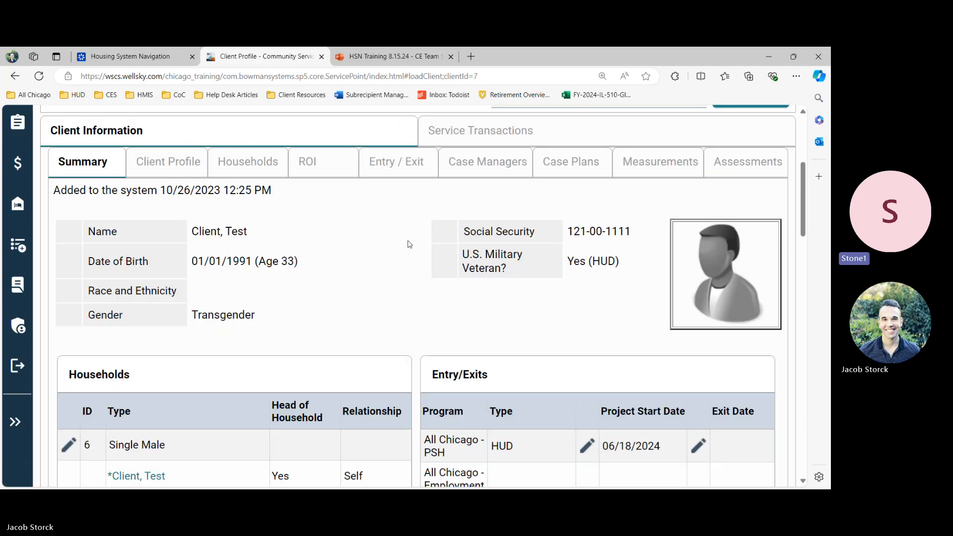
{"action": "left_click", "coordinate": [410, 182]}
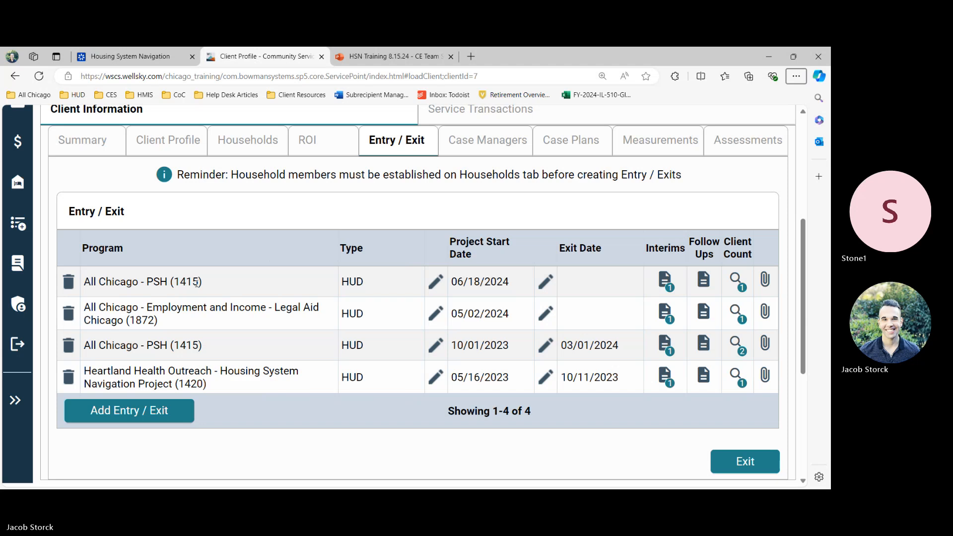
- Return to the Housing System Navigation course and advance through the Quiz Instructions to the sample referral email
{"action": "left_click", "coordinate": [122, 51]}
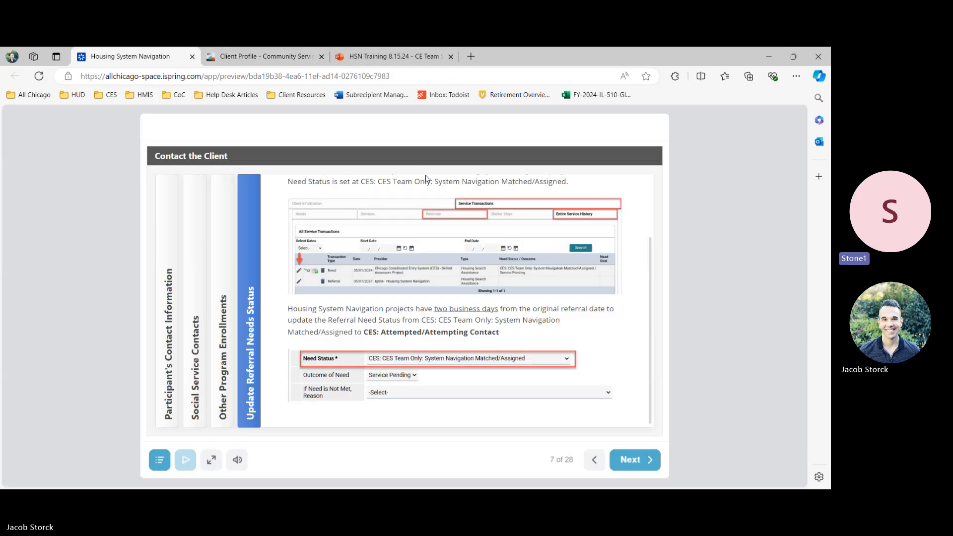
{"action": "left_click", "coordinate": [638, 465]}
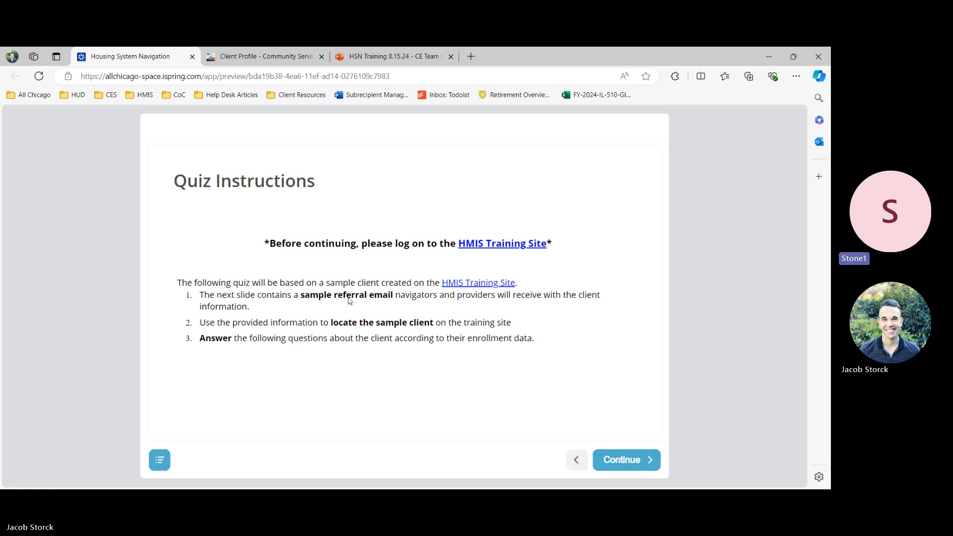
{"action": "left_click", "coordinate": [637, 470]}
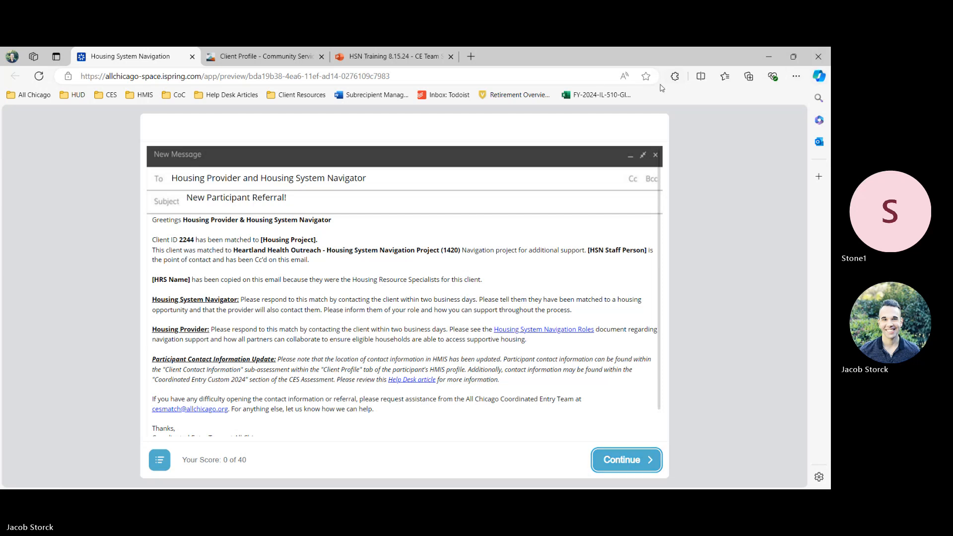
- Enlarge the course page to 125%, read the New Participant Referral email, and continue to the first quiz question
{"action": "left_click", "coordinate": [552, 80]}
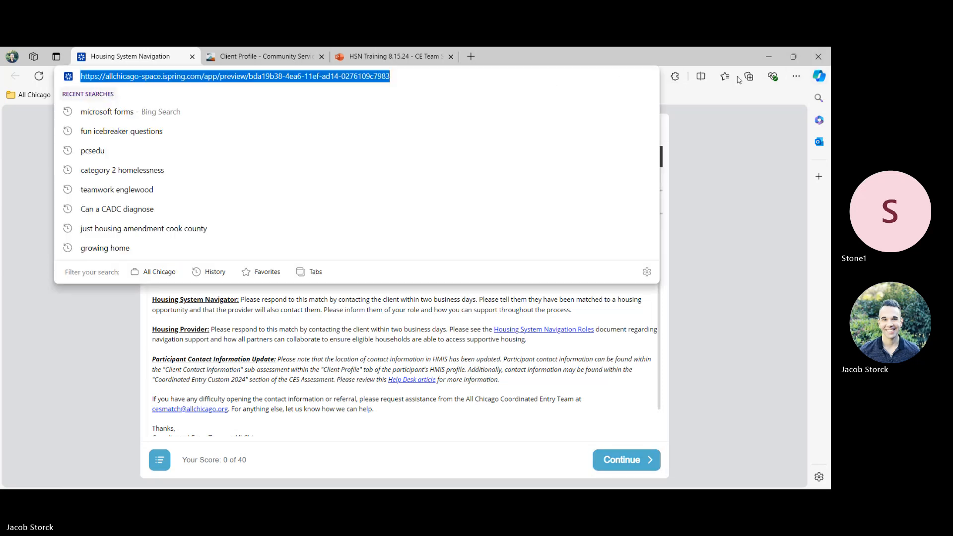
{"action": "left_click", "coordinate": [795, 76]}
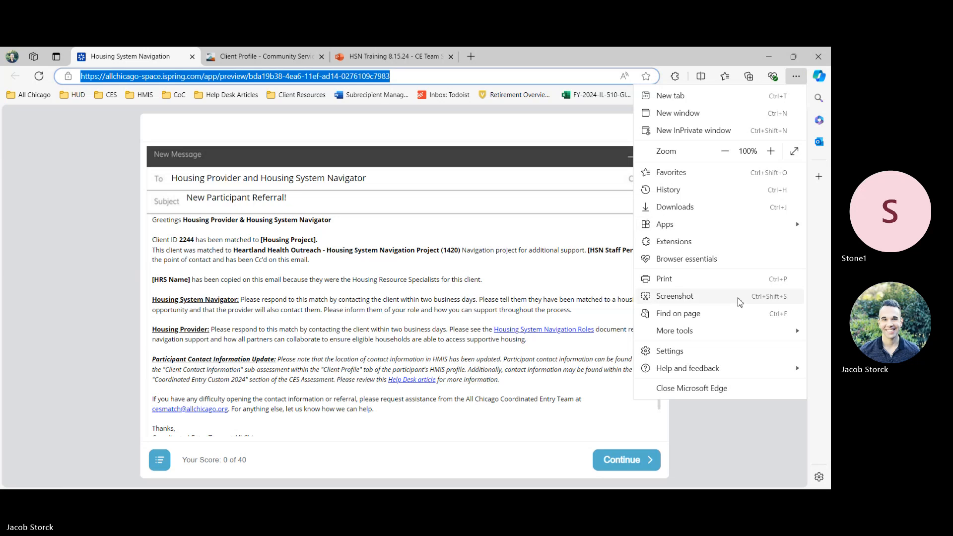
{"action": "left_click", "coordinate": [770, 151]}
{"action": "left_click", "coordinate": [770, 151]}
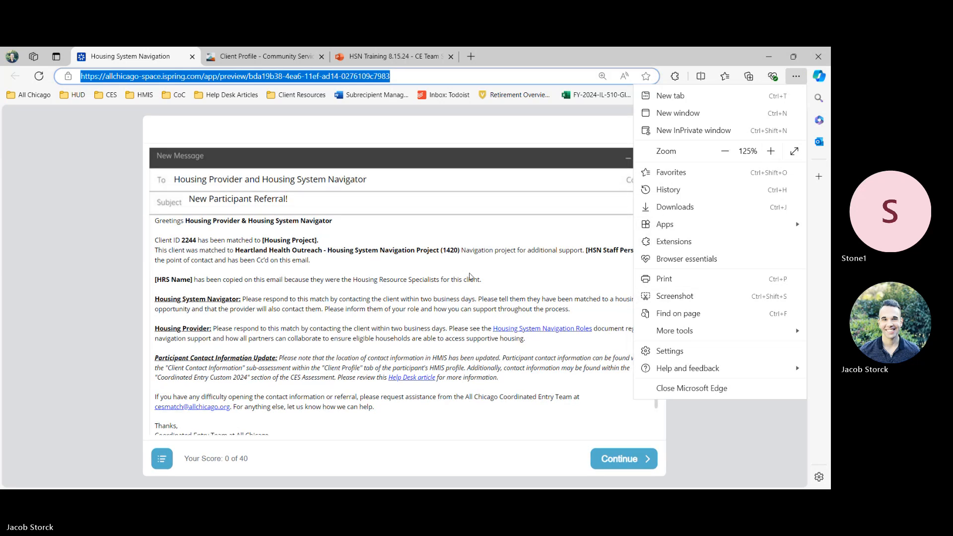
{"action": "left_click", "coordinate": [342, 343]}
{"action": "scroll", "coordinate": [342, 342], "scroll_direction": "down", "scroll_amount": 1}
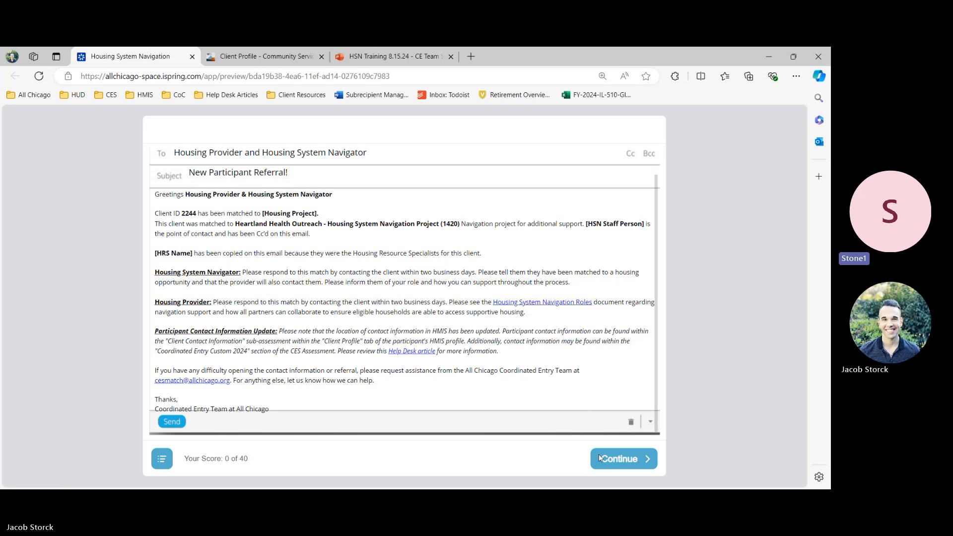
{"action": "left_click", "coordinate": [623, 464]}
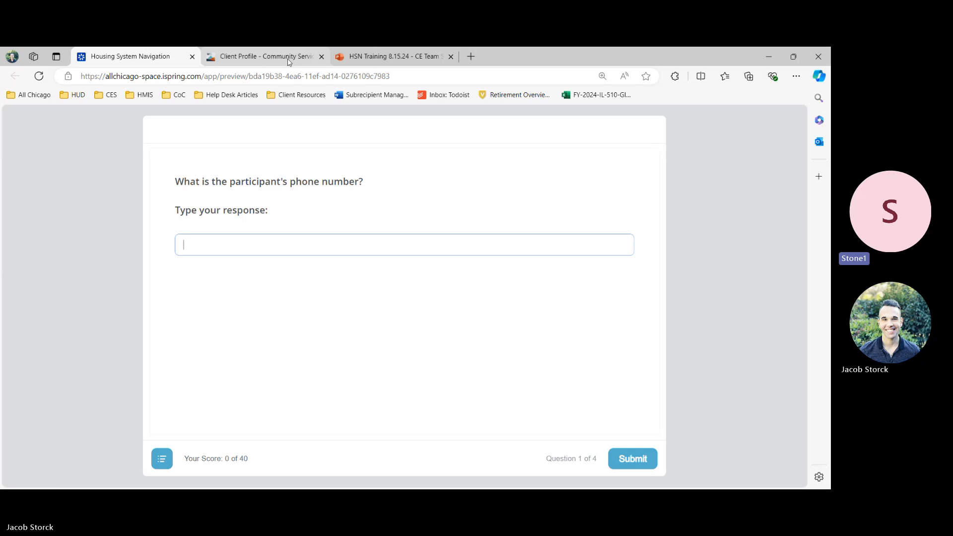
- Switch to the WellSky Community Services training site and start Shadow Mode as the Heartland Health Outreach Case Manager II user
{"action": "mouse_move", "coordinate": [289, 59]}
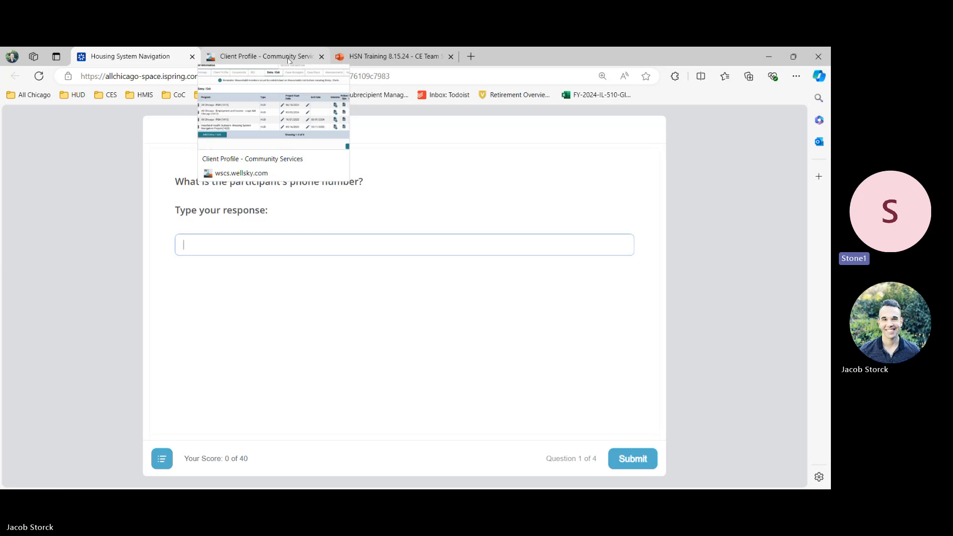
{"action": "left_click", "coordinate": [289, 60]}
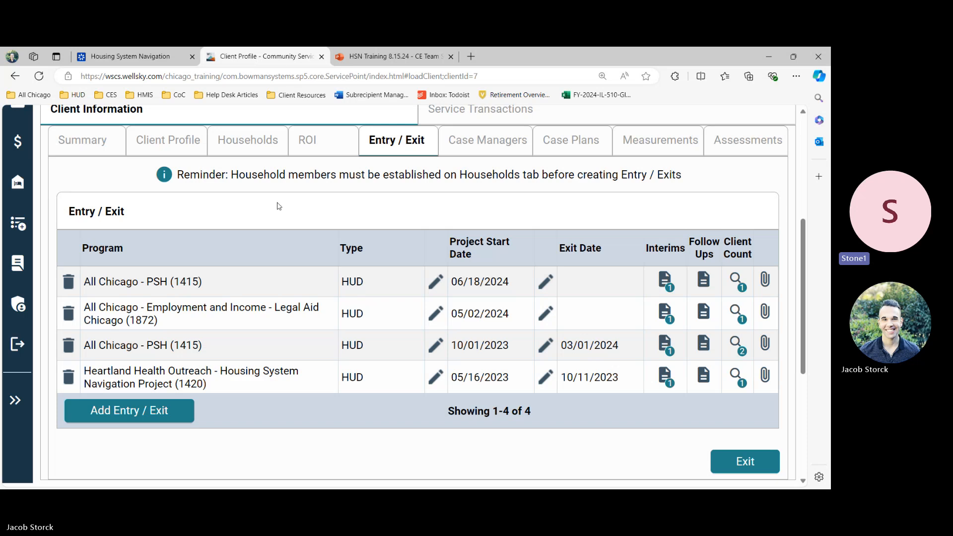
{"action": "scroll", "coordinate": [255, 233], "scroll_direction": "up", "scroll_amount": 5}
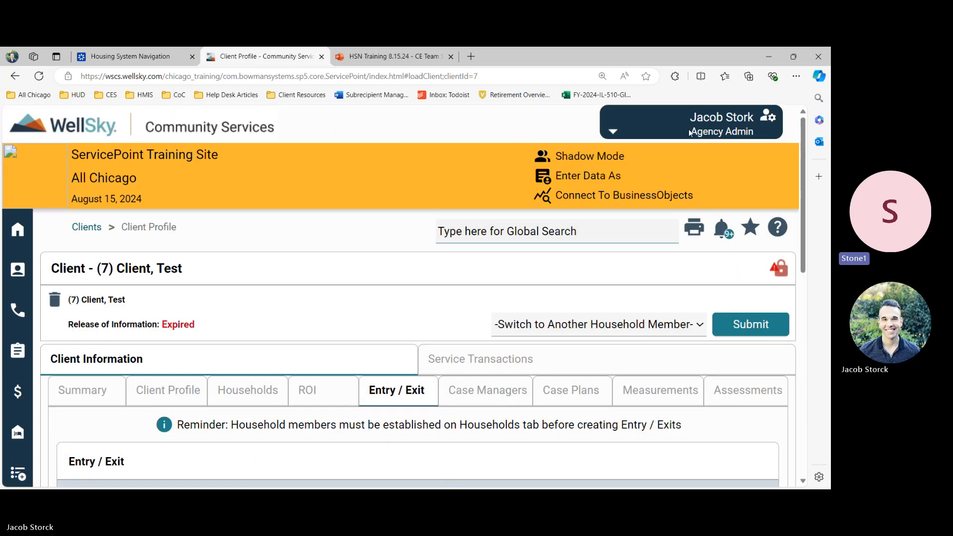
{"action": "left_click", "coordinate": [577, 158]}
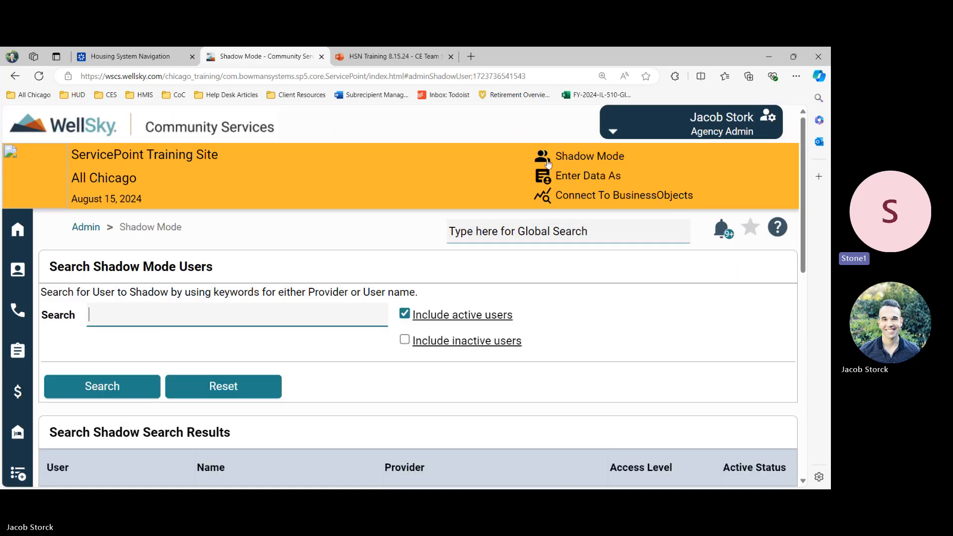
{"action": "type", "text": "14"}
{"action": "key", "text": "BackSpace"}
{"action": "key", "text": "BackSpace"}
{"action": "type", "text": "asan"}
{"action": "key", "text": "Return"}
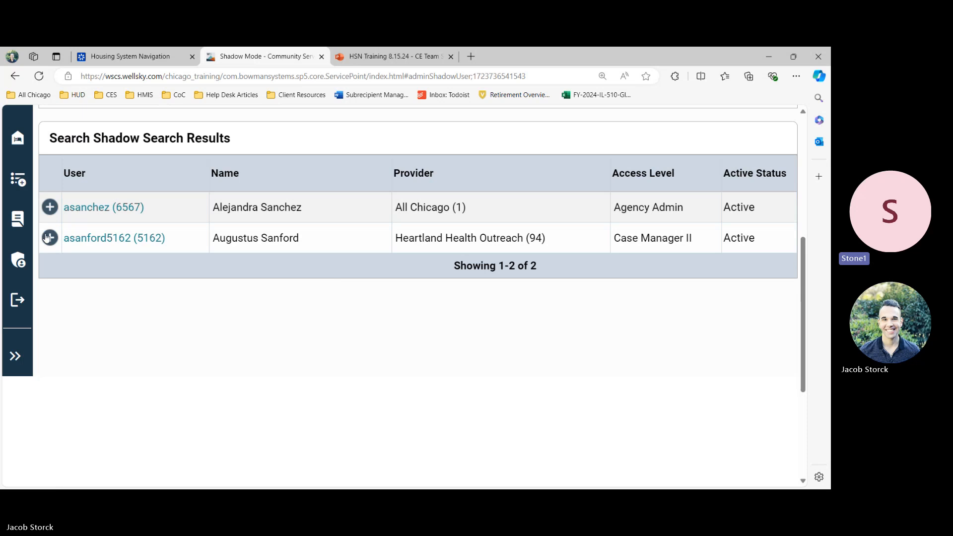
{"action": "left_click", "coordinate": [45, 239]}
- Open the client from the sample referral email through Client Search by entering the client ID number
{"action": "left_click", "coordinate": [70, 343]}
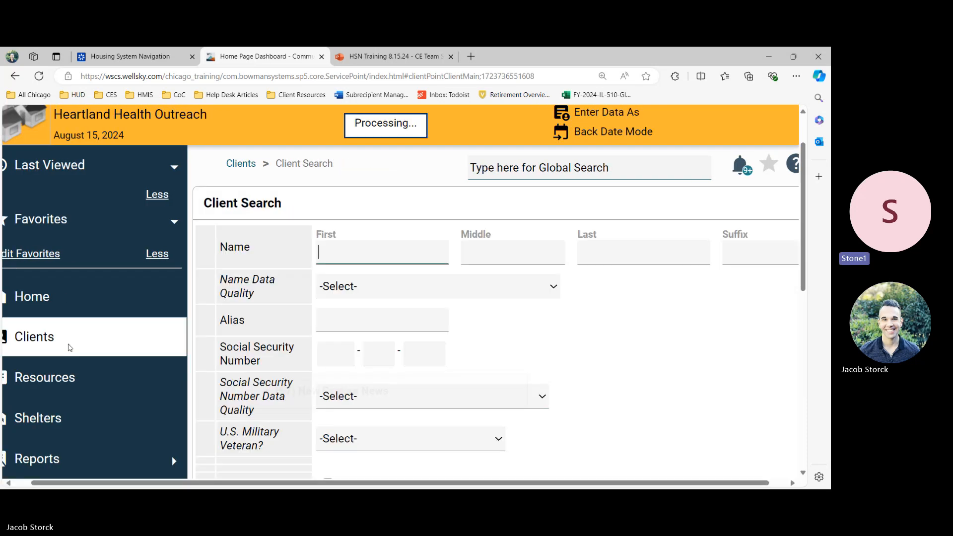
{"action": "type", "text": "2244"}
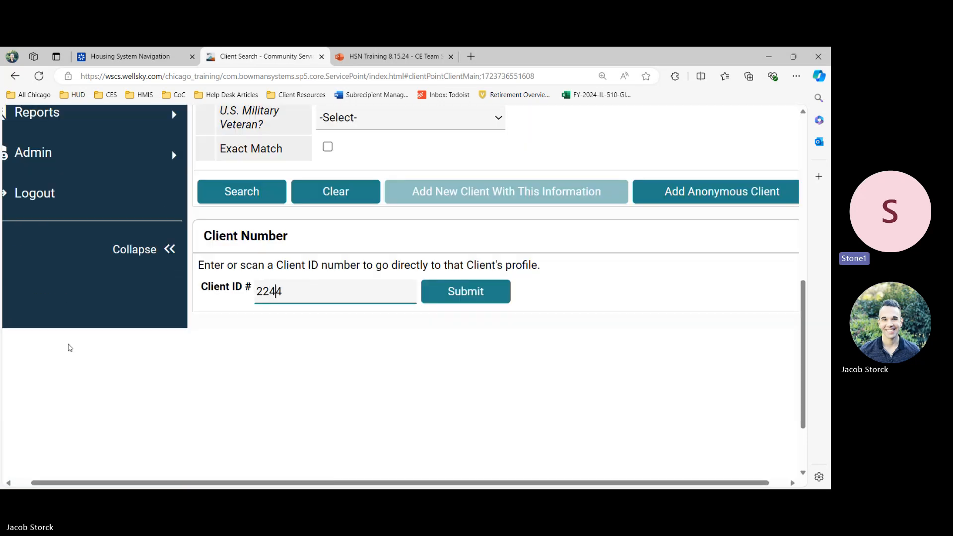
{"action": "key", "text": "Return"}
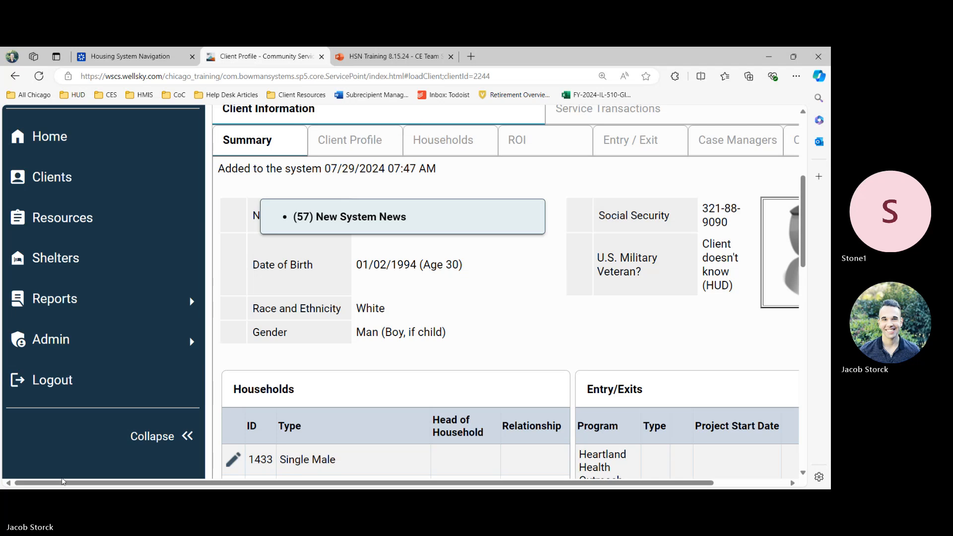
- Collapse the navigation sidebar, open the client's profile, and locate the Client Contact Information section
{"action": "left_click", "coordinate": [171, 436]}
{"action": "scroll", "coordinate": [341, 315], "scroll_direction": "up", "scroll_amount": 3}
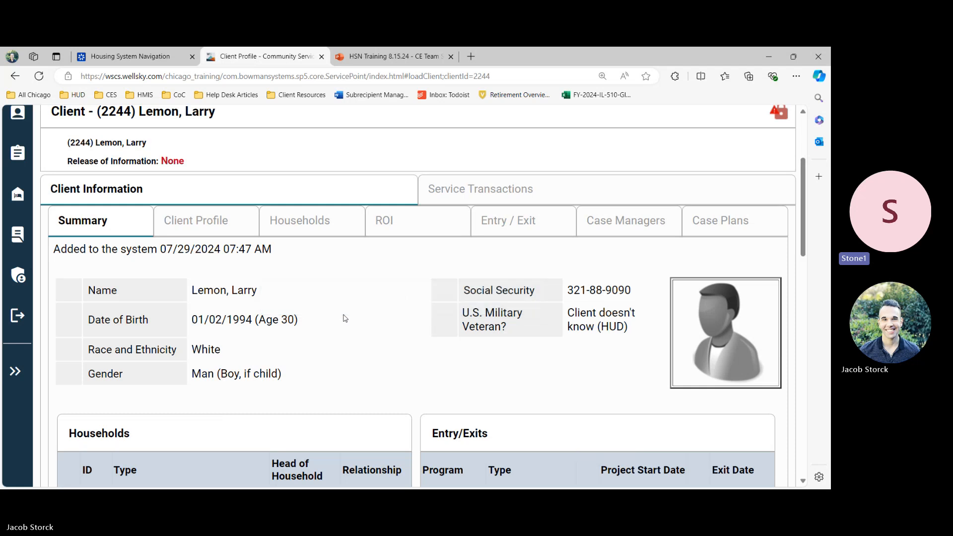
{"action": "scroll", "coordinate": [234, 206], "scroll_direction": "down", "scroll_amount": 1}
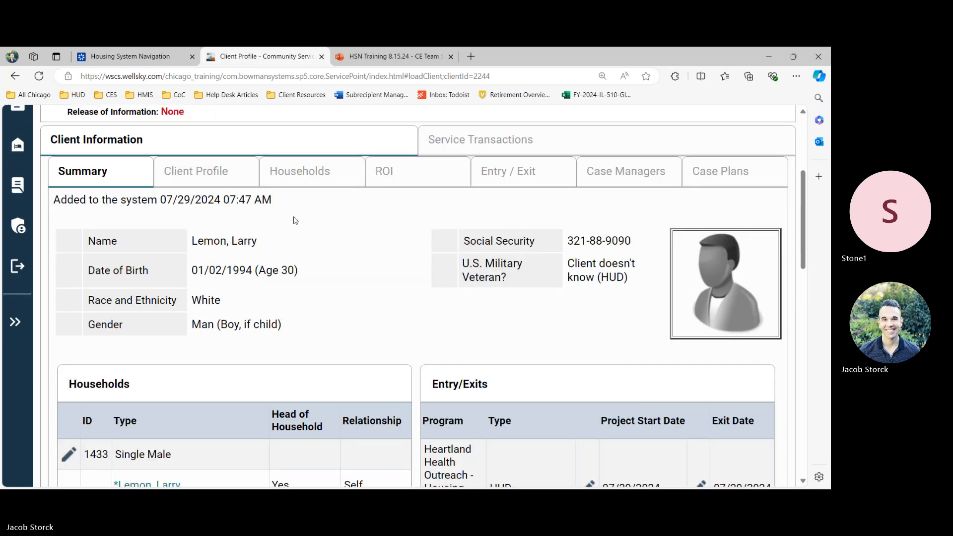
{"action": "left_click", "coordinate": [243, 180]}
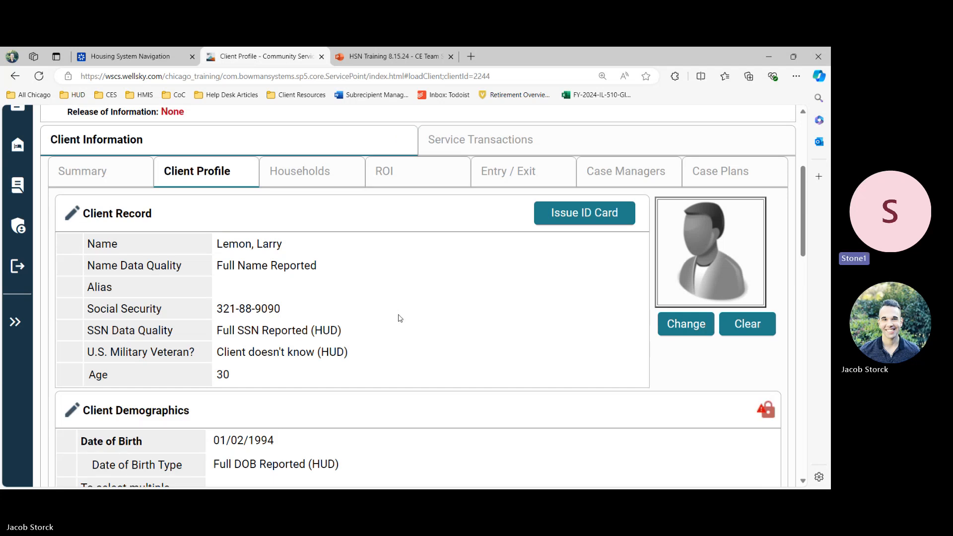
{"action": "scroll", "coordinate": [400, 317], "scroll_direction": "down", "scroll_amount": 10}
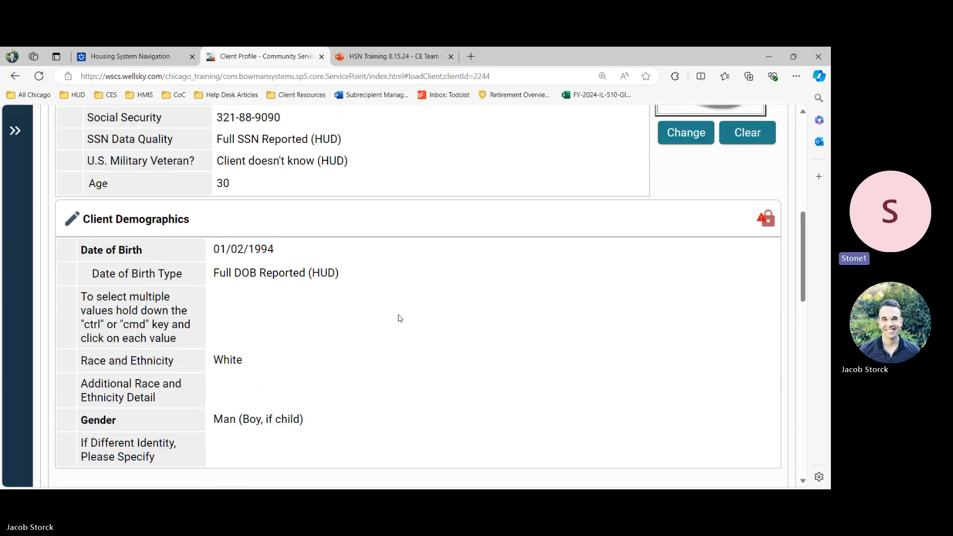
{"action": "scroll", "coordinate": [400, 317], "scroll_direction": "down", "scroll_amount": 2}
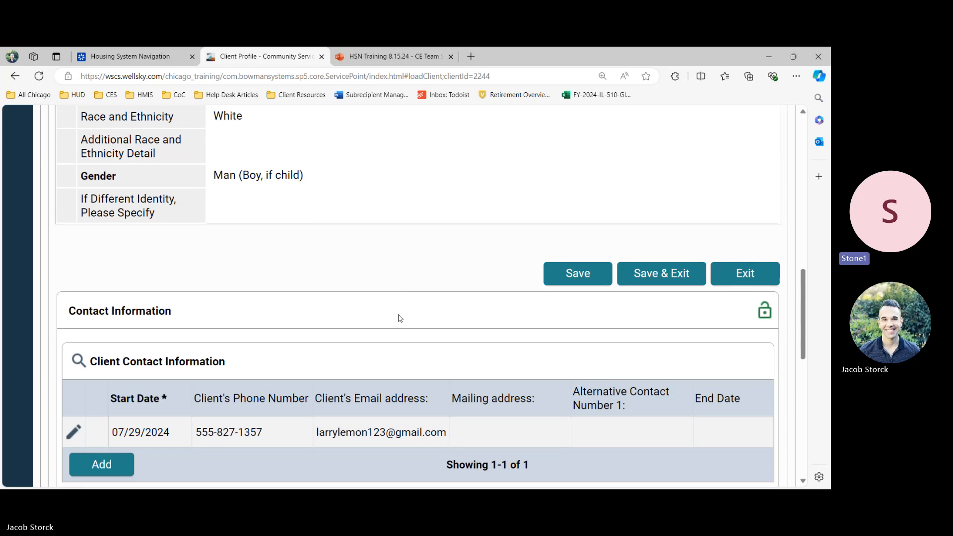
{"action": "scroll", "coordinate": [400, 318], "scroll_direction": "down", "scroll_amount": 2}
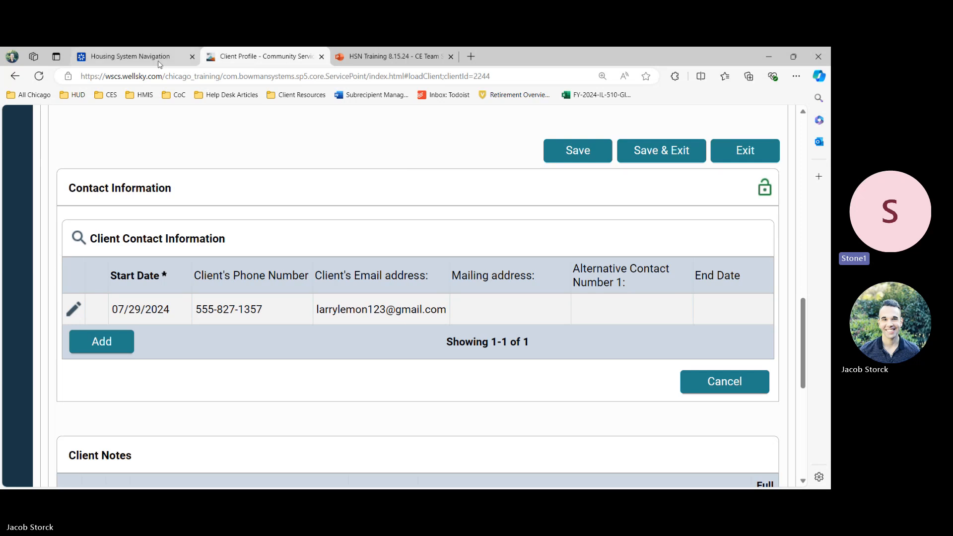
{"action": "mouse_move", "coordinate": [158, 62]}
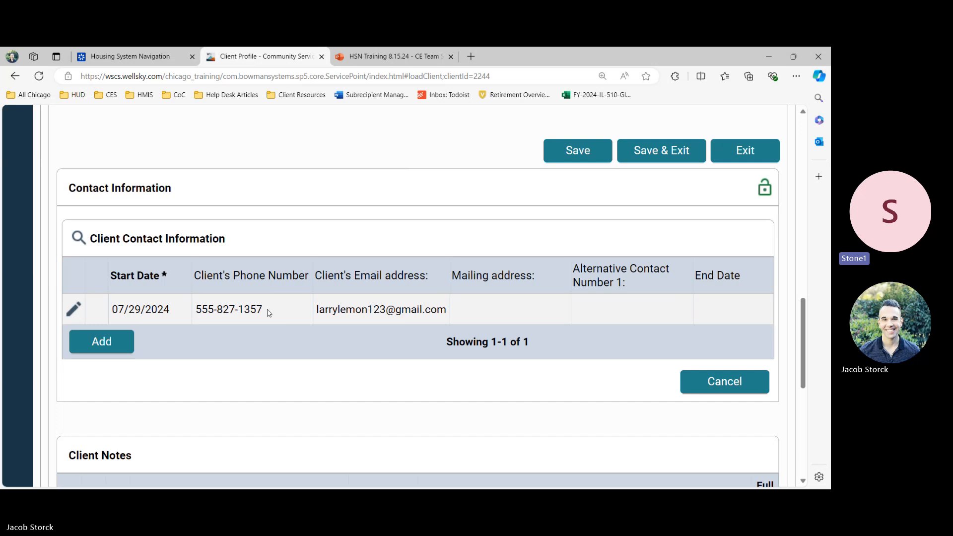
- Copy the client's phone number from the contact record into the first quiz question, submit it, and continue to question 2
{"action": "left_click_drag", "start_coordinate": [266, 310], "coordinate": [196, 309]}
{"action": "key", "text": "ctrl+c"}
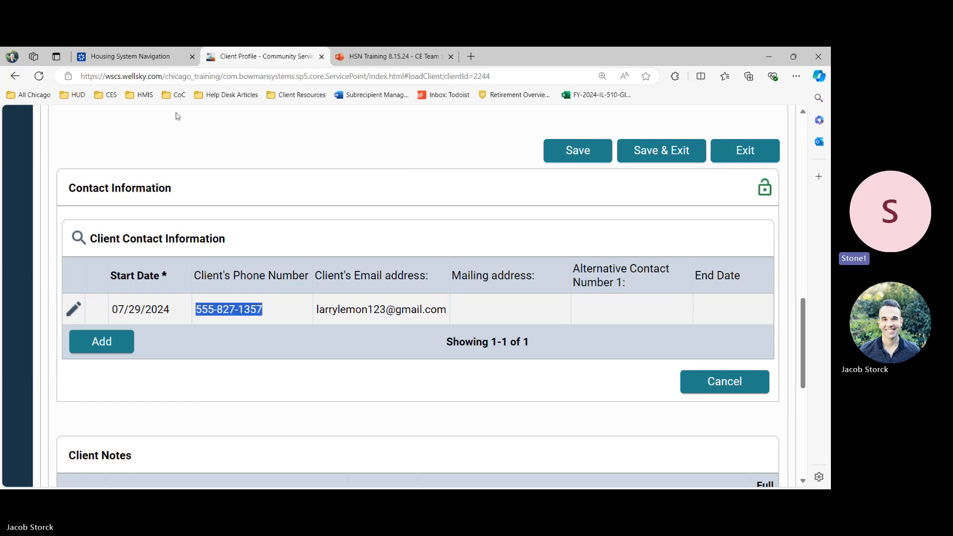
{"action": "left_click", "coordinate": [149, 58]}
{"action": "key", "text": "ctrl+v"}
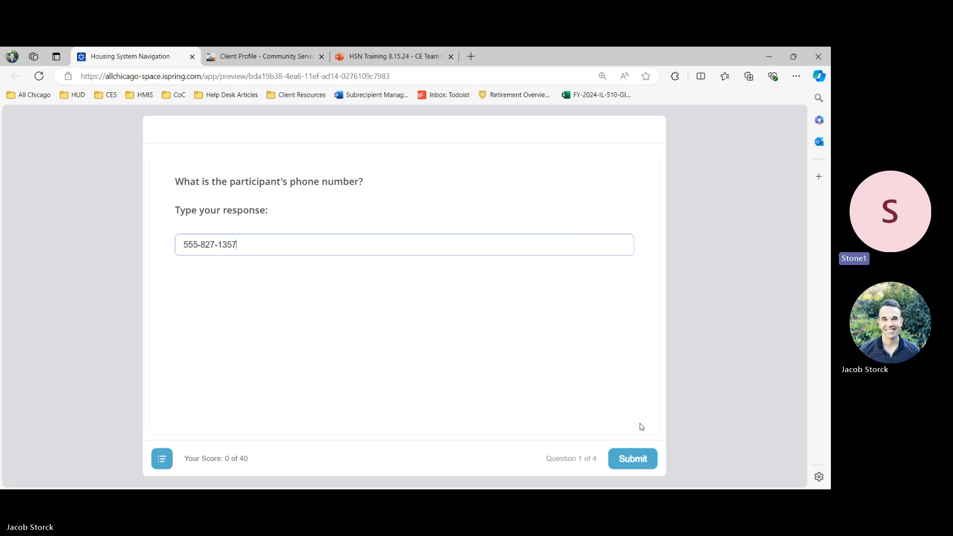
{"action": "left_click", "coordinate": [624, 460]}
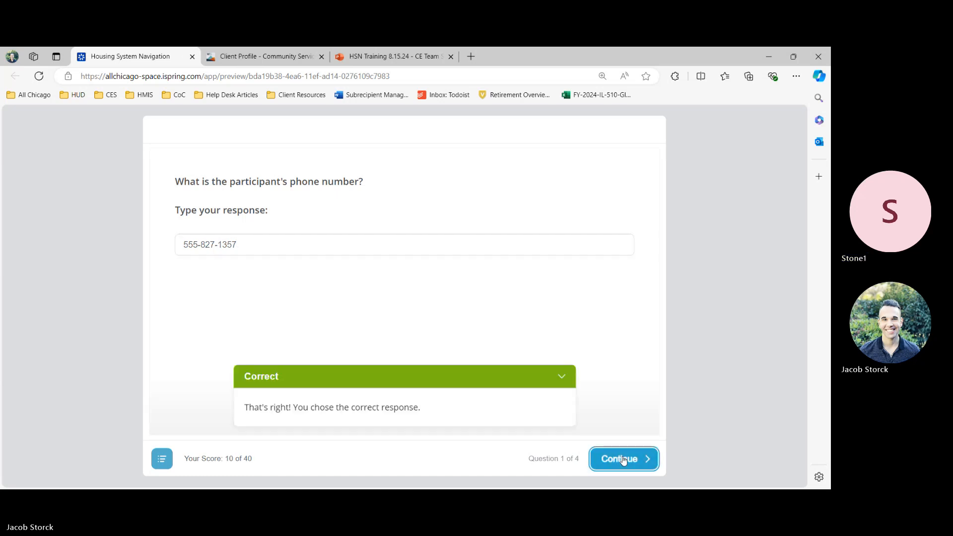
{"action": "left_click", "coordinate": [624, 459]}
{"action": "right_click", "coordinate": [624, 460]}
{"action": "left_click", "coordinate": [392, 349]}
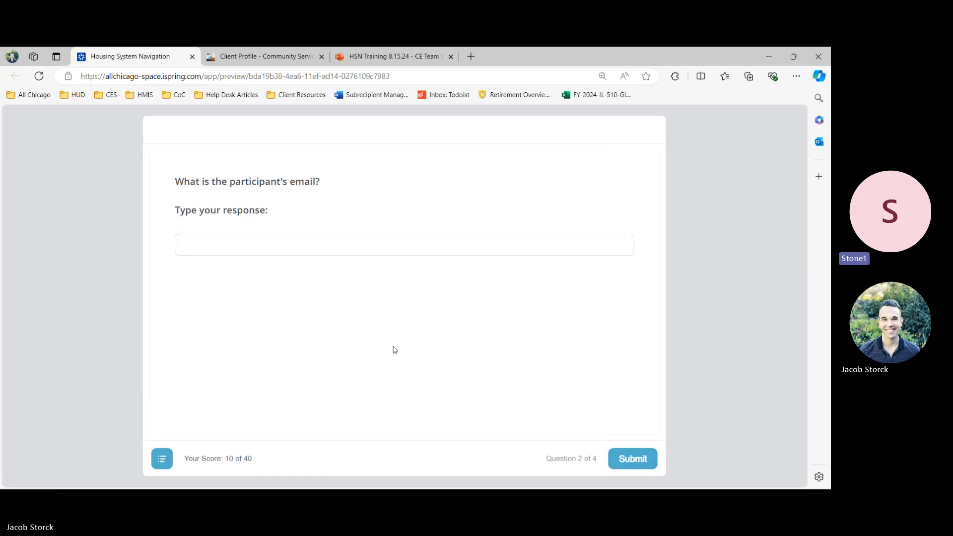
- Copy the client's email address from the contact record into the second quiz question, submit it, and continue to question 3
{"action": "left_click", "coordinate": [273, 55]}
{"action": "left_click", "coordinate": [372, 354]}
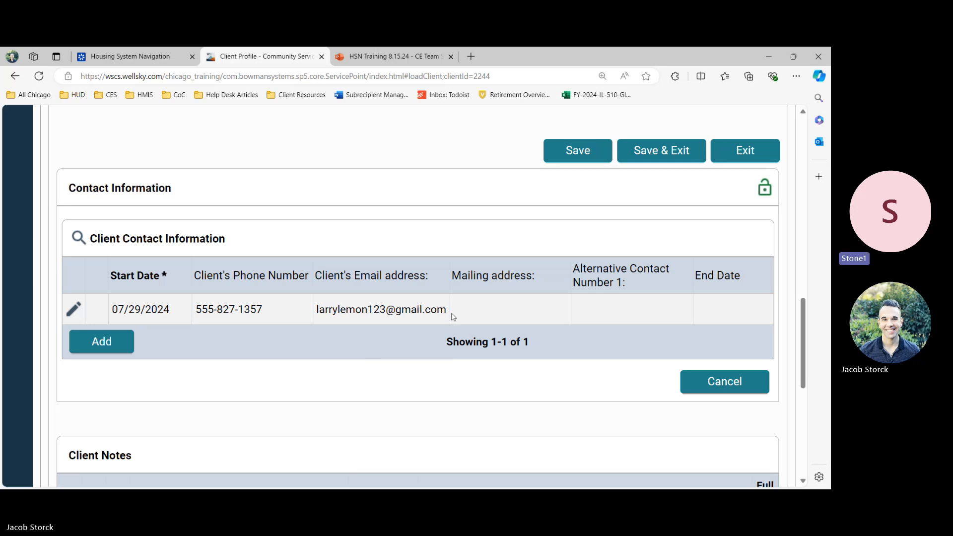
{"action": "left_click_drag", "start_coordinate": [446, 309], "coordinate": [315, 309]}
{"action": "key", "text": "ctrl+c"}
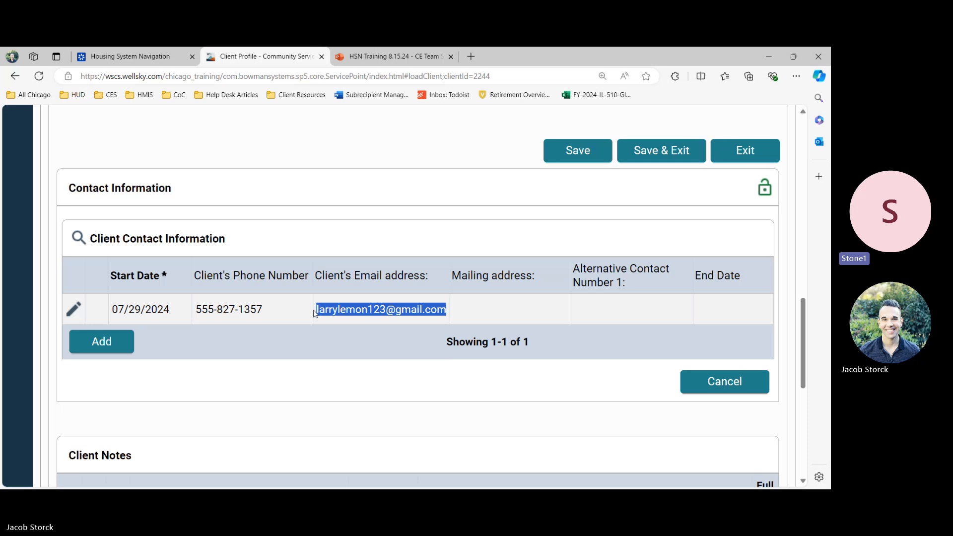
{"action": "left_click", "coordinate": [74, 57]}
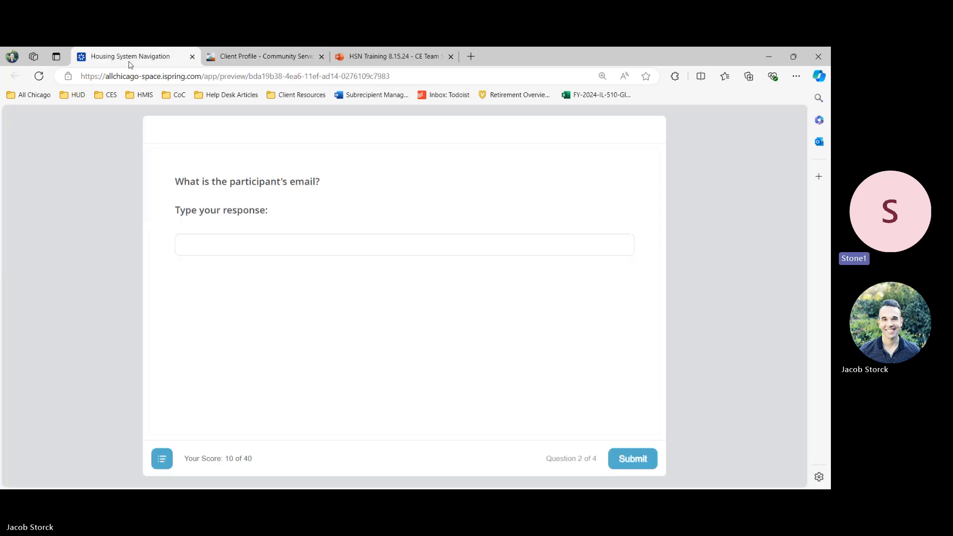
{"action": "left_click", "coordinate": [311, 245]}
{"action": "key", "text": "ctrl+v"}
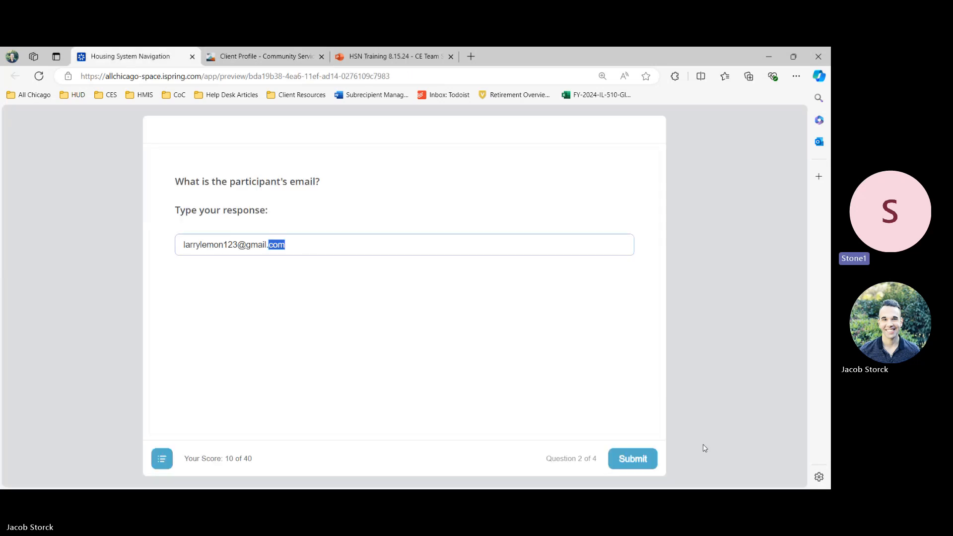
{"action": "left_click", "coordinate": [639, 459]}
{"action": "left_click", "coordinate": [628, 460]}
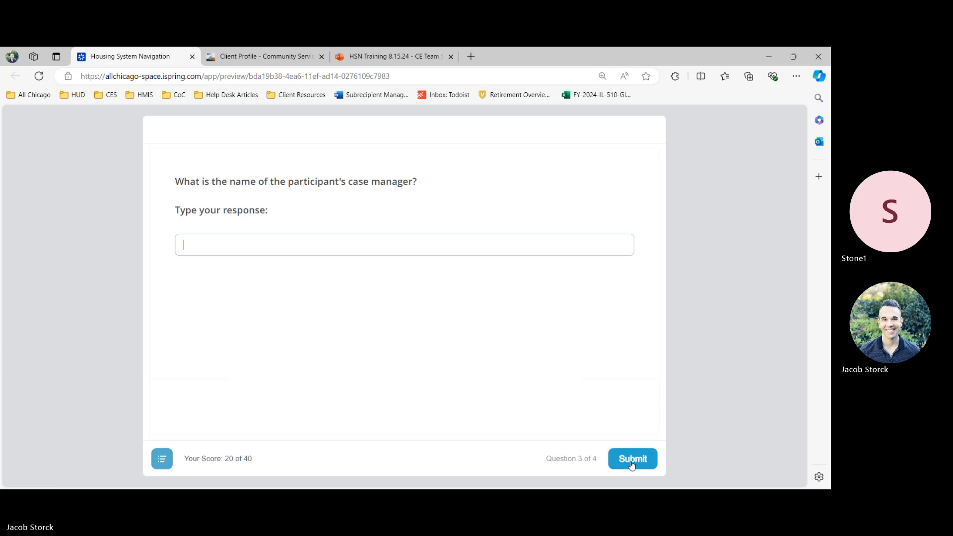
- Return to the client's record and open the Chicago Coordinated Entry System (CES) - Skilled Assessors Project entry, keeping its project start date
{"action": "left_click", "coordinate": [224, 60]}
{"action": "left_click", "coordinate": [335, 395]}
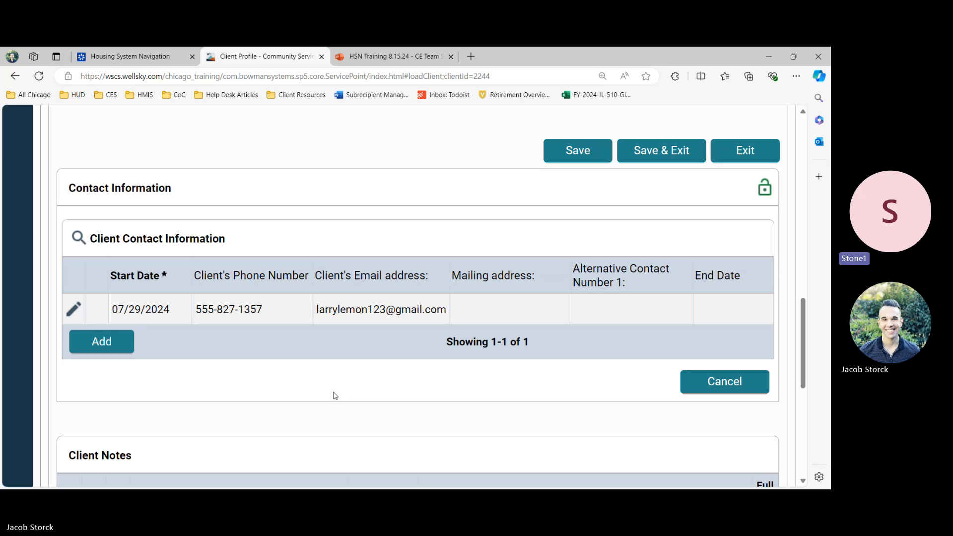
{"action": "scroll", "coordinate": [334, 396], "scroll_direction": "up", "scroll_amount": 10}
{"action": "left_click", "coordinate": [537, 187]}
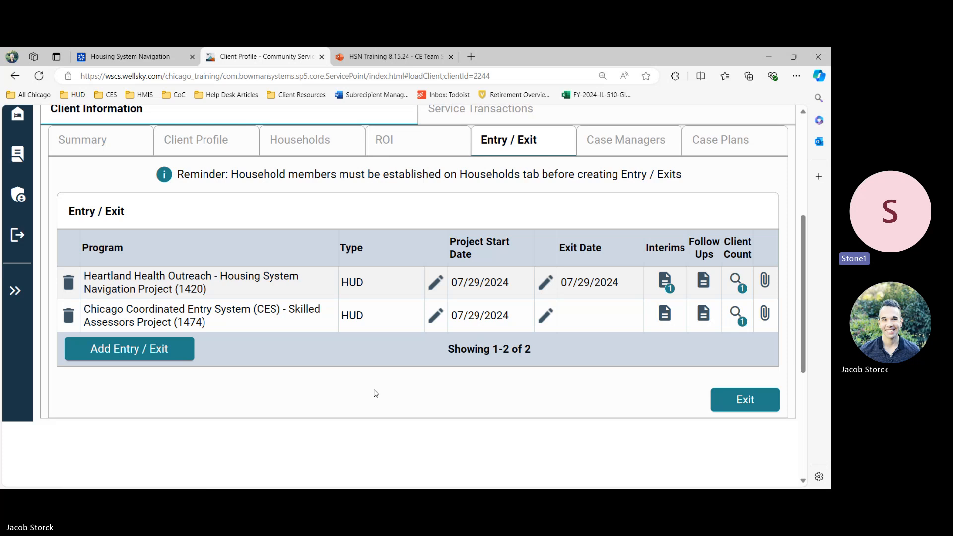
{"action": "left_click", "coordinate": [438, 314]}
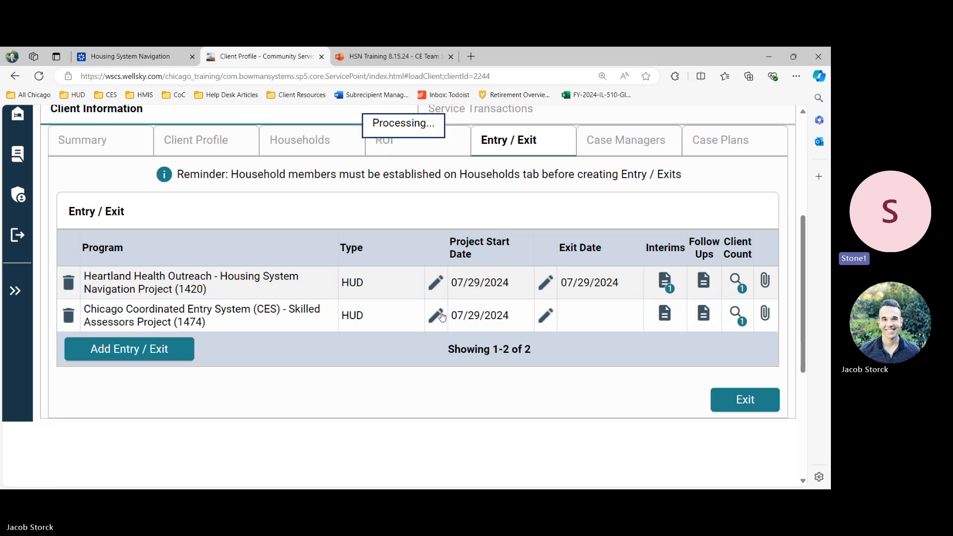
{"action": "scroll", "coordinate": [441, 313], "scroll_direction": "down", "scroll_amount": 4}
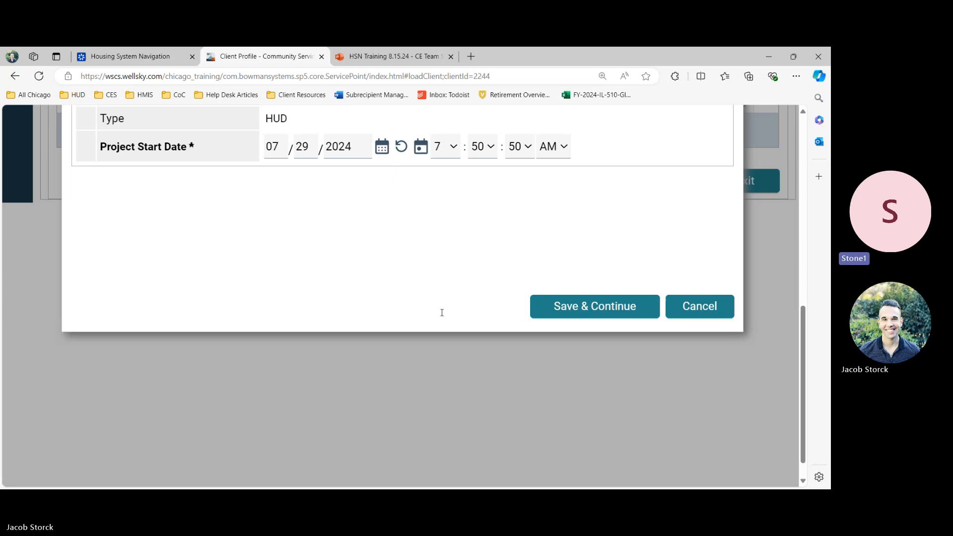
{"action": "left_click", "coordinate": [579, 317]}
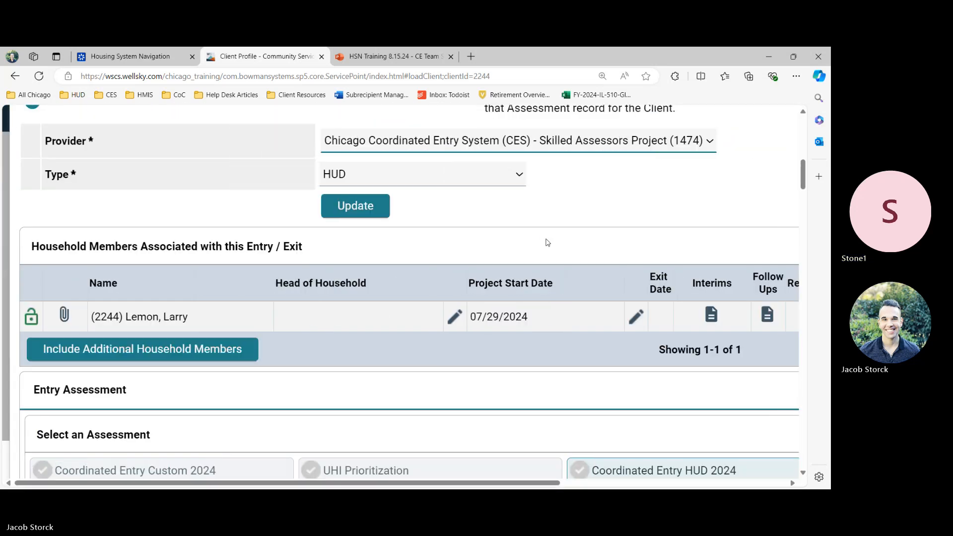
- Switch the entry assessment to Coordinated Entry Custom 2024 and locate the current case manager's details under the social service enrollment questions
{"action": "scroll", "coordinate": [548, 243], "scroll_direction": "down", "scroll_amount": 2}
{"action": "scroll", "coordinate": [548, 242], "scroll_direction": "down", "scroll_amount": 4}
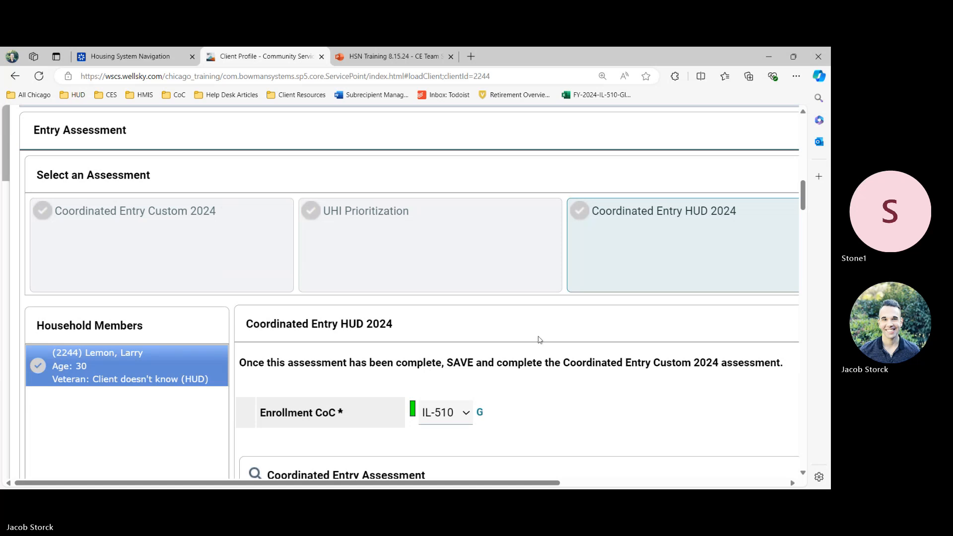
{"action": "scroll", "coordinate": [538, 340], "scroll_direction": "down", "scroll_amount": 1}
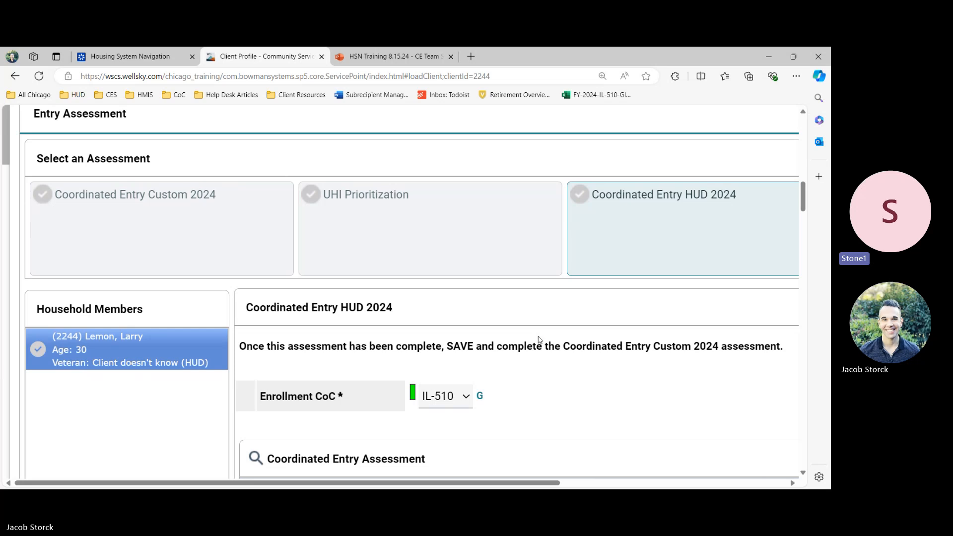
{"action": "left_click", "coordinate": [109, 213]}
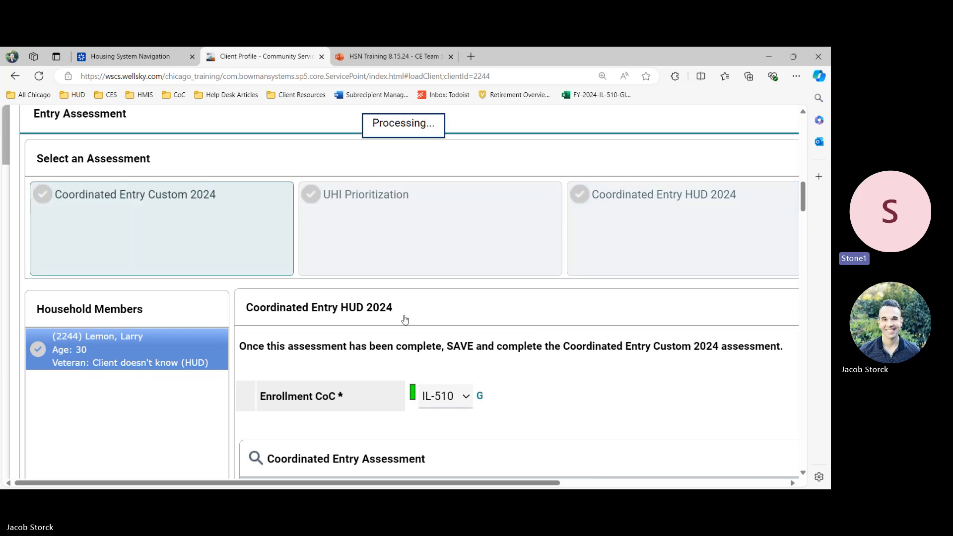
{"action": "scroll", "coordinate": [471, 352], "scroll_direction": "down", "scroll_amount": 4}
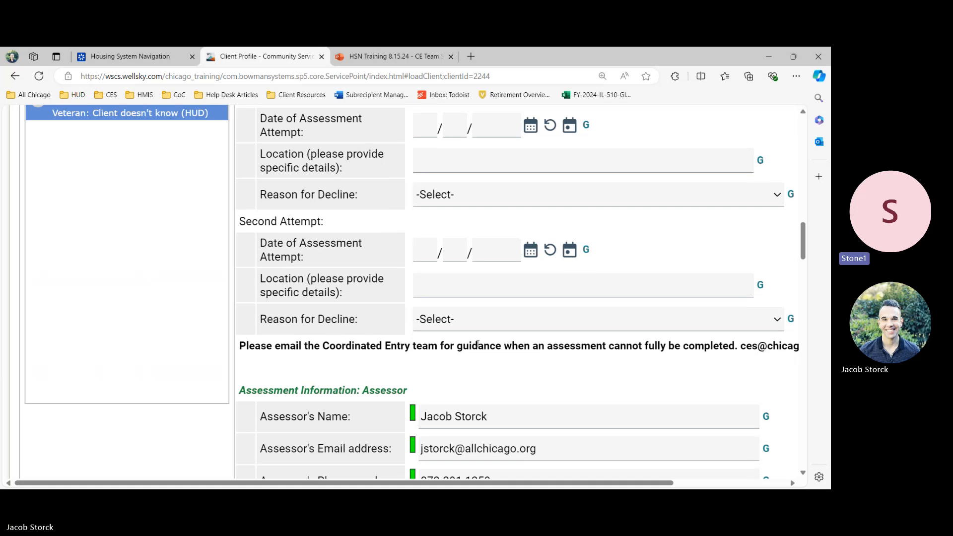
{"action": "scroll", "coordinate": [477, 343], "scroll_direction": "down", "scroll_amount": 5}
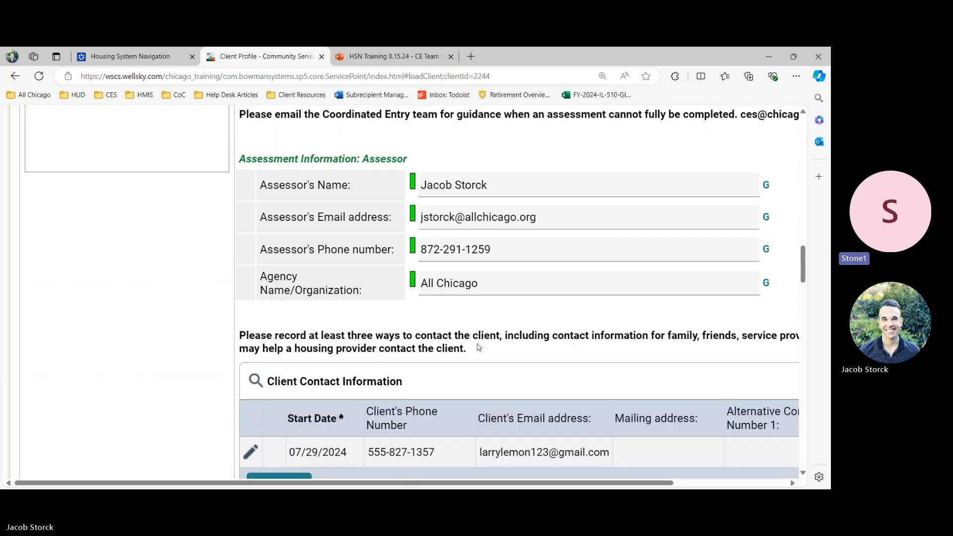
{"action": "scroll", "coordinate": [479, 347], "scroll_direction": "down", "scroll_amount": 2}
{"action": "scroll", "coordinate": [479, 347], "scroll_direction": "down", "scroll_amount": 3}
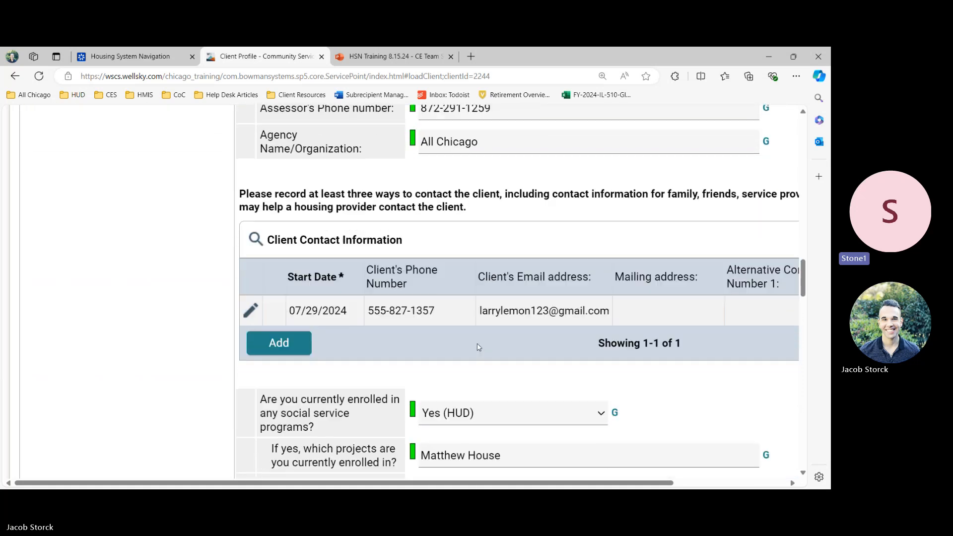
{"action": "scroll", "coordinate": [479, 347], "scroll_direction": "down", "scroll_amount": 3}
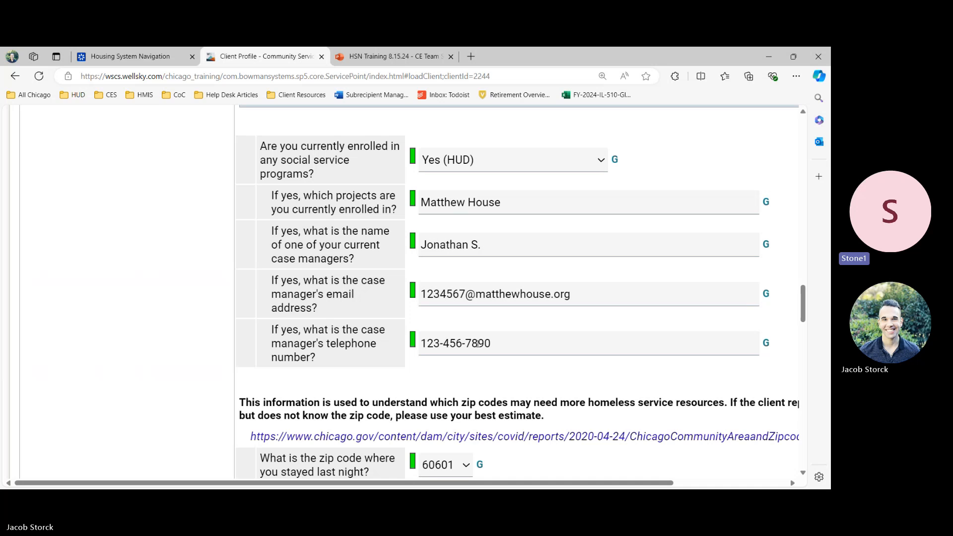
- Copy the case manager's name from the assessment into the third quiz question, submit it, and continue to question 4
{"action": "left_click_drag", "start_coordinate": [509, 251], "coordinate": [411, 244]}
{"action": "key", "text": "ctrl+c"}
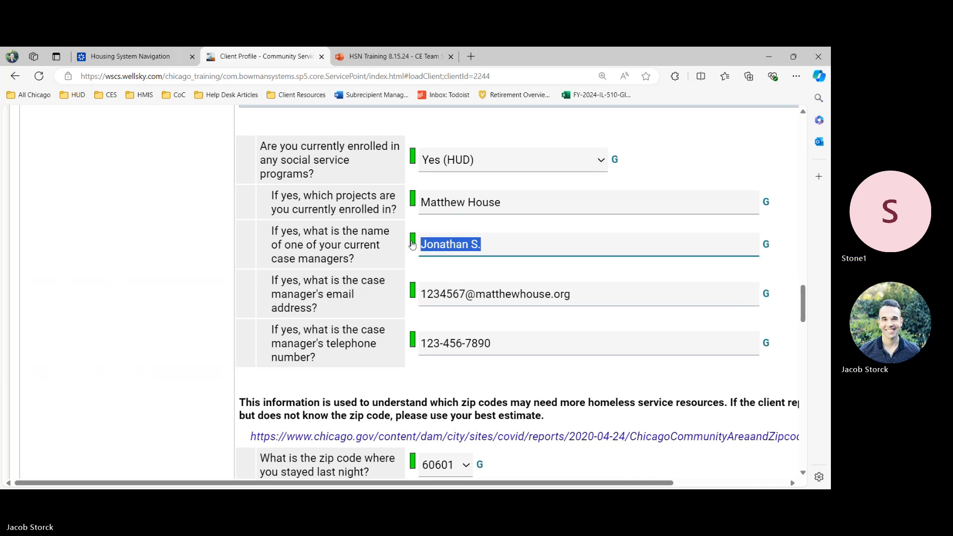
{"action": "left_click", "coordinate": [131, 58]}
{"action": "key", "text": "ctrl+v"}
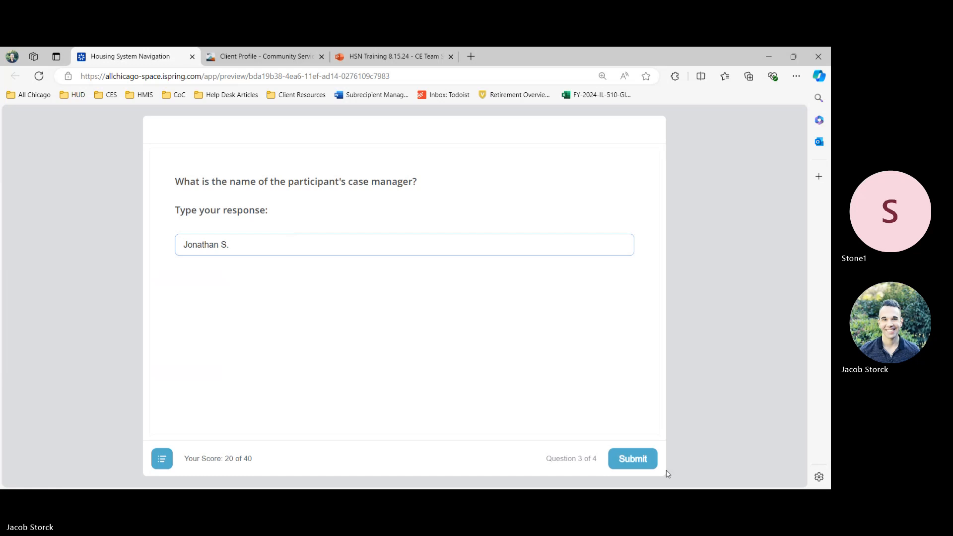
{"action": "left_click", "coordinate": [625, 464]}
{"action": "left_click", "coordinate": [625, 469]}
{"action": "right_click", "coordinate": [625, 469]}
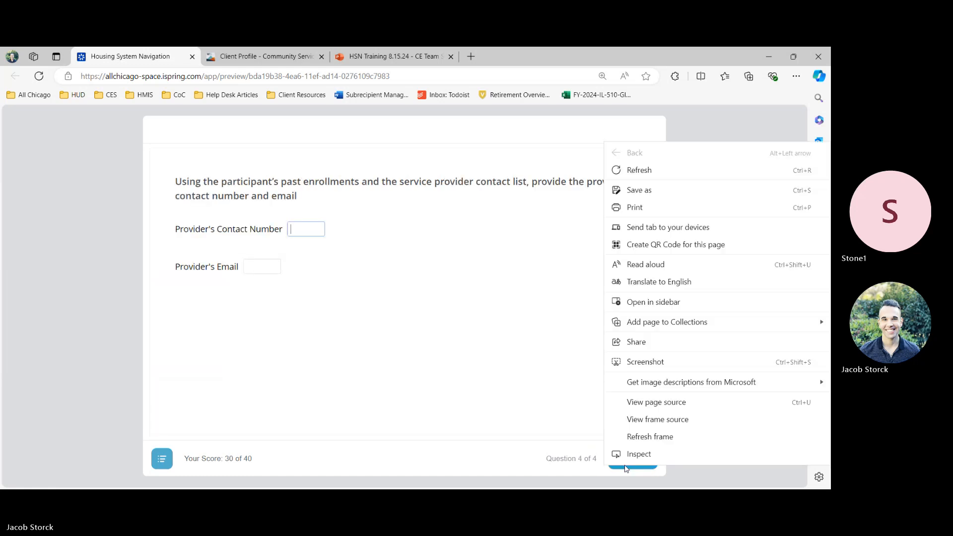
{"action": "left_click", "coordinate": [427, 335]}
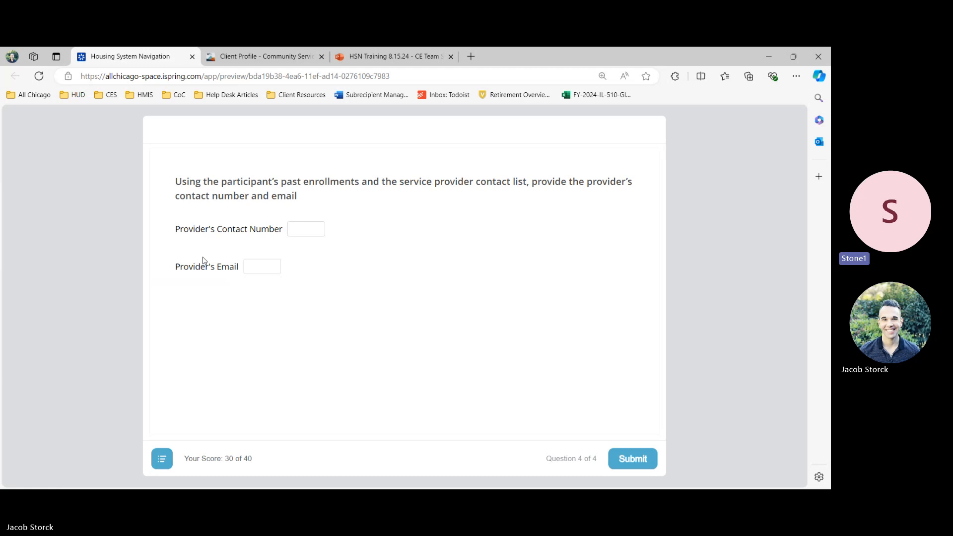
- Review the social service enrollment details in the client's assessment, then return to the provider contact question and open the quiz's question list
{"action": "left_click", "coordinate": [281, 58]}
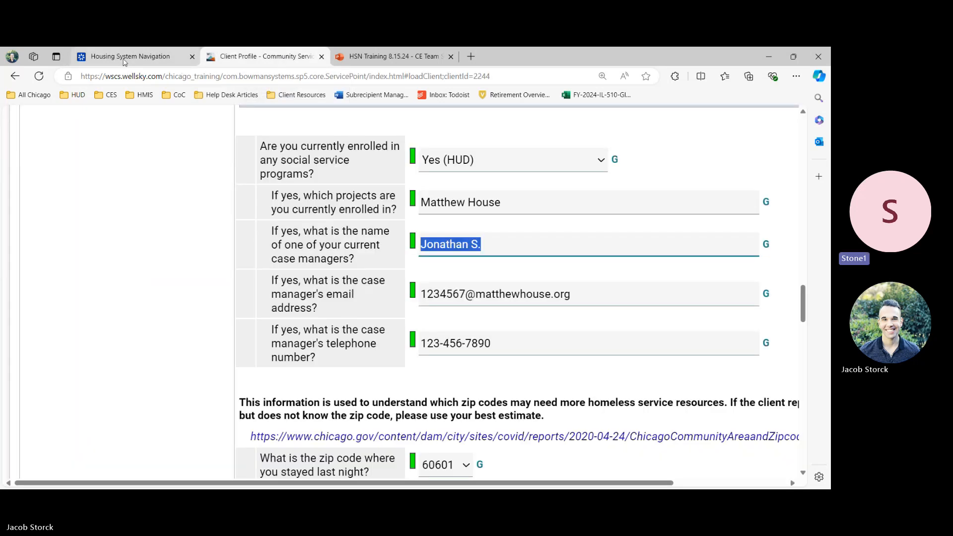
{"action": "left_click", "coordinate": [125, 58]}
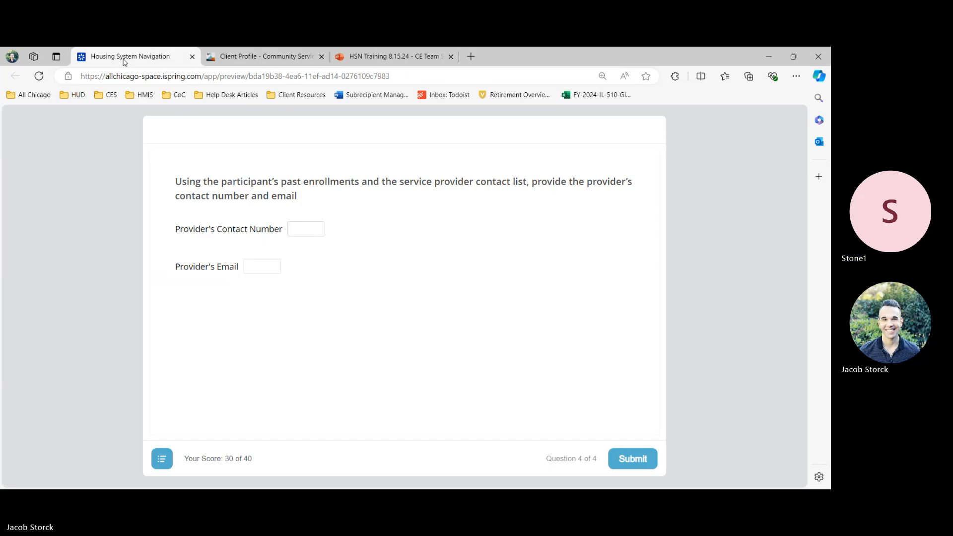
{"action": "left_click", "coordinate": [161, 464]}
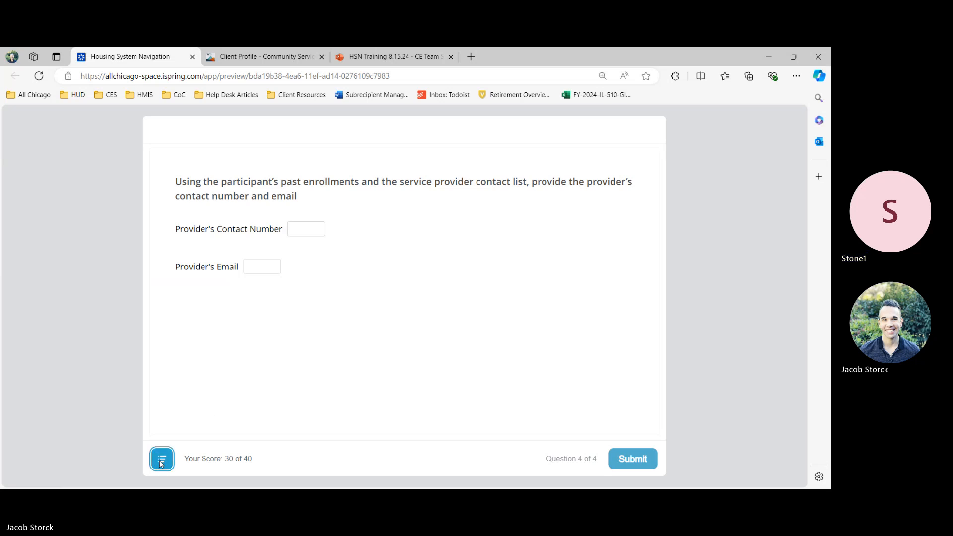
- Open the course's Entry Assessment slide, view it in full screen, dismiss its introduction, and return to the normal view
{"action": "left_click", "coordinate": [200, 273]}
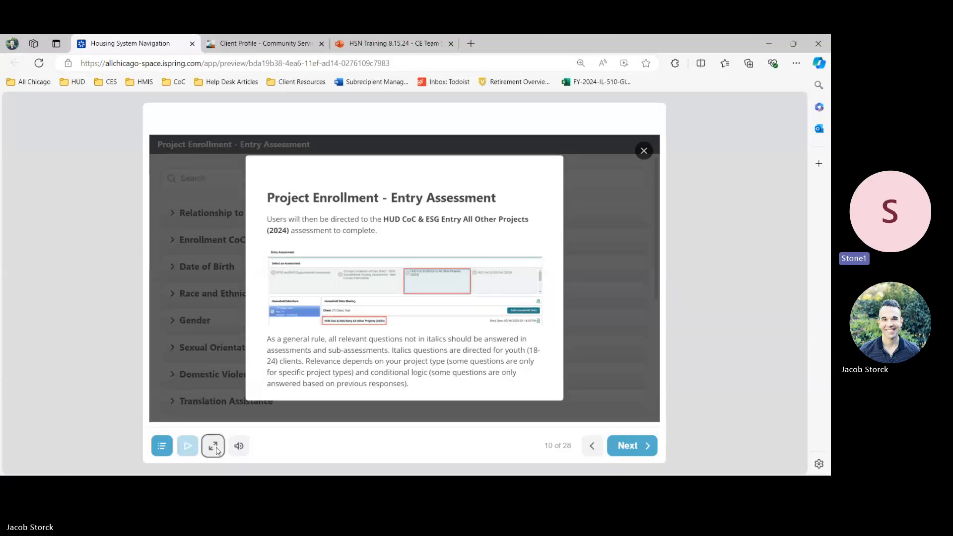
{"action": "left_click", "coordinate": [216, 449]}
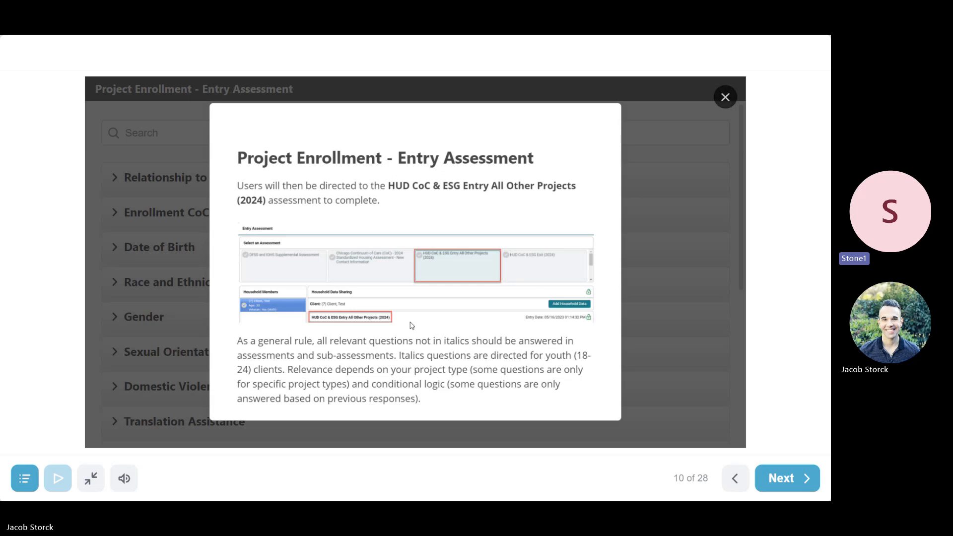
{"action": "left_click", "coordinate": [725, 98]}
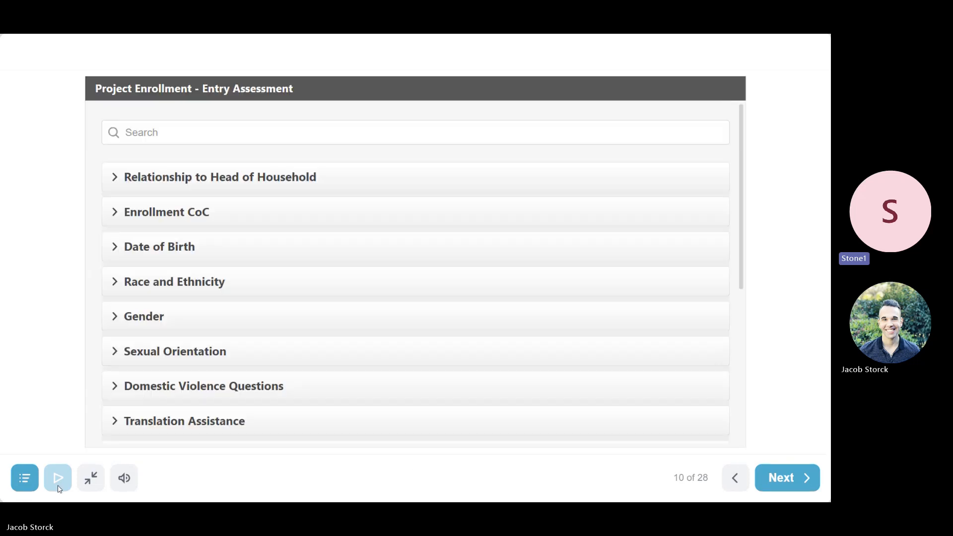
{"action": "left_click", "coordinate": [24, 487]}
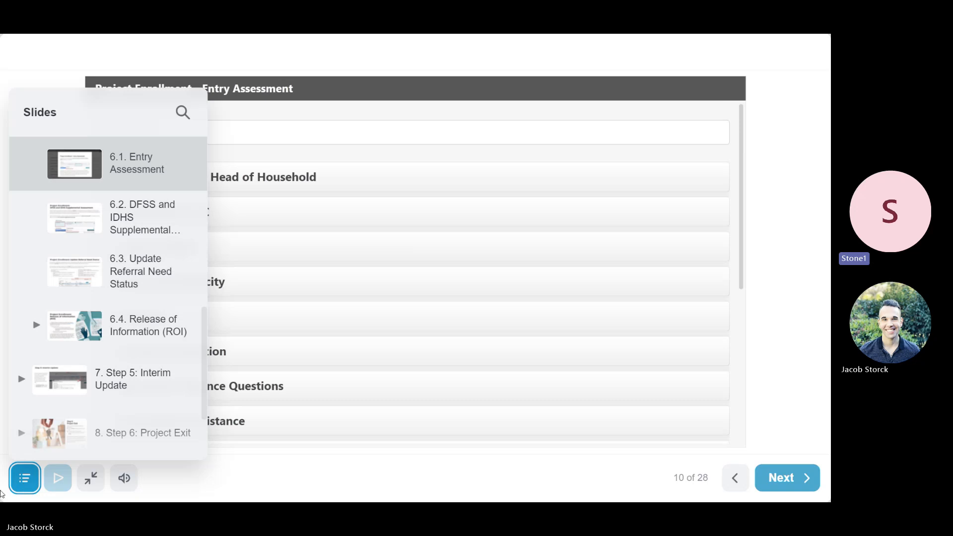
{"action": "left_click", "coordinate": [91, 477]}
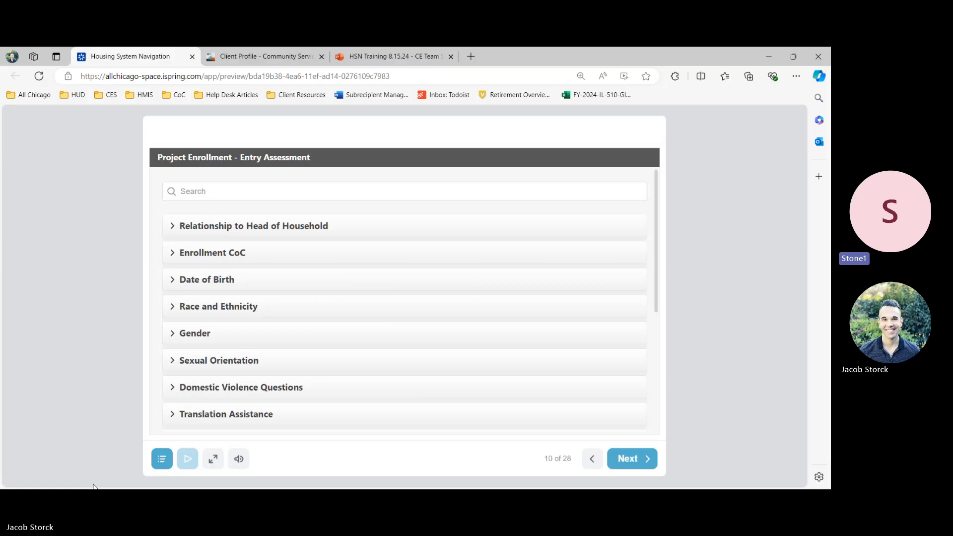
- Return to the client's record and close the entry/exit data of the Chicago Coordinated Entry System (CES) - Skilled Assessors Project
{"action": "left_click", "coordinate": [246, 56]}
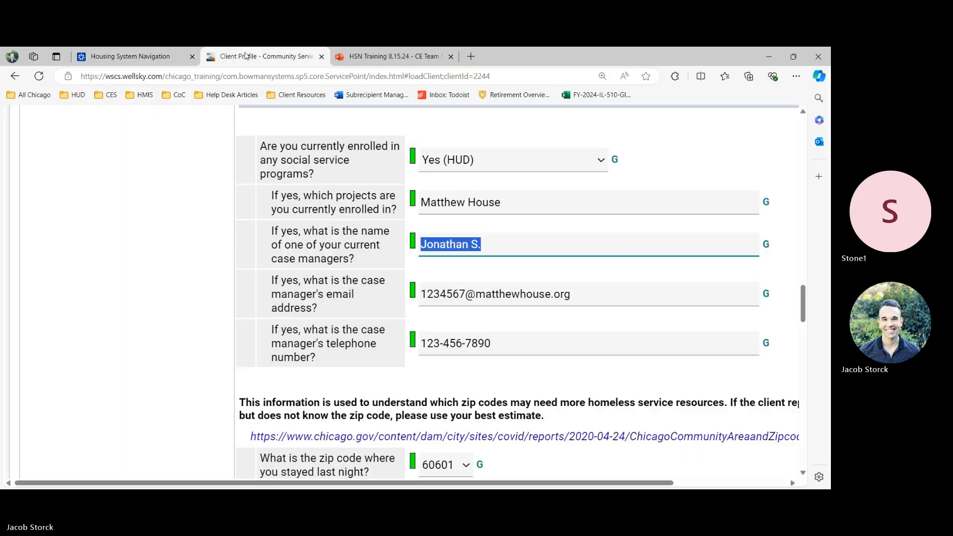
{"action": "scroll", "coordinate": [444, 207], "scroll_direction": "up", "scroll_amount": 15}
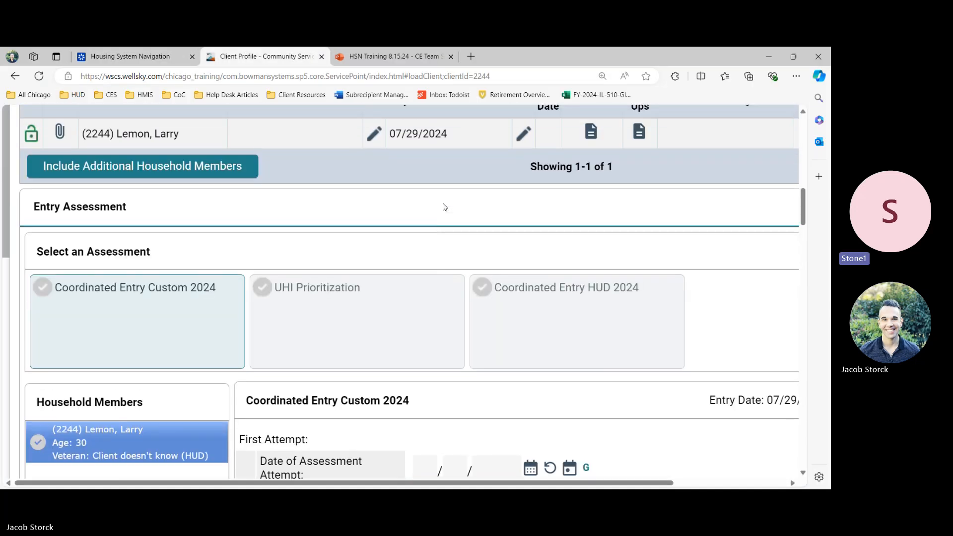
{"action": "scroll", "coordinate": [444, 207], "scroll_direction": "up", "scroll_amount": 10}
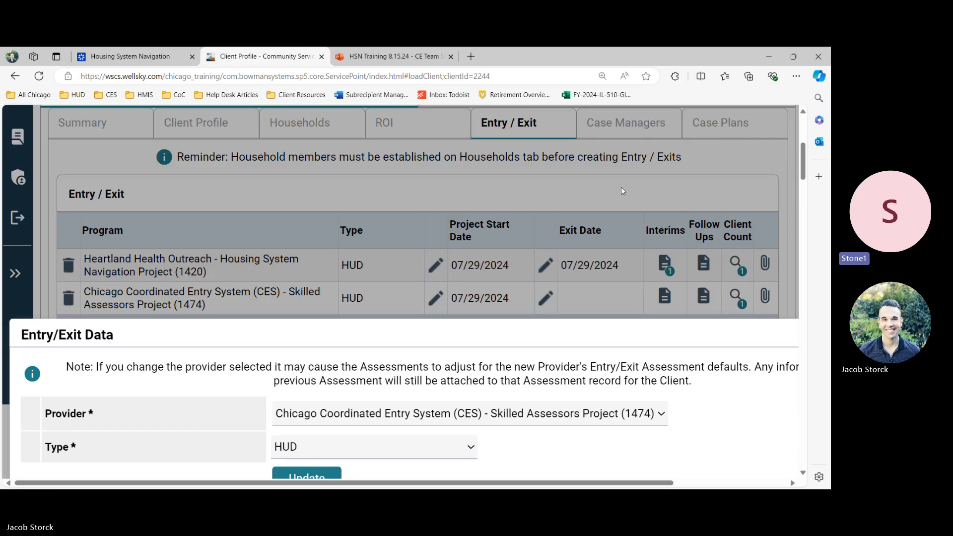
{"action": "left_click_drag", "start_coordinate": [580, 326], "coordinate": [296, 210]}
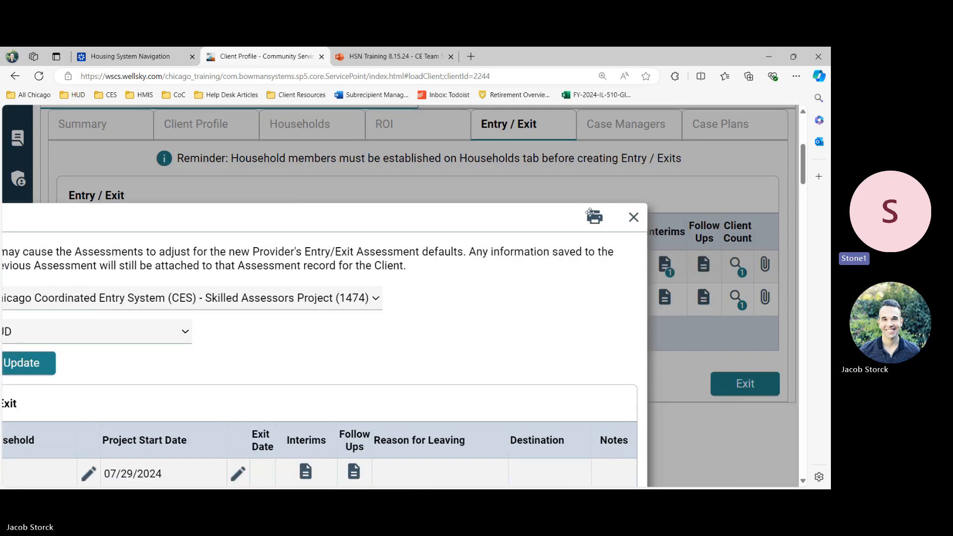
{"action": "left_click", "coordinate": [634, 218]}
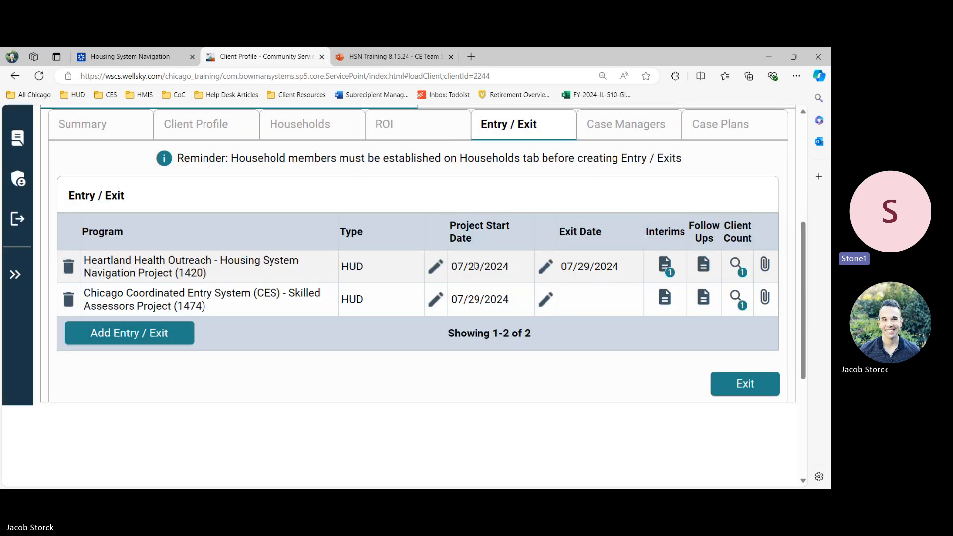
- Open the Heartland Health Outreach - Housing System Navigation Project entry, keeping its project start date
{"action": "left_click", "coordinate": [445, 267]}
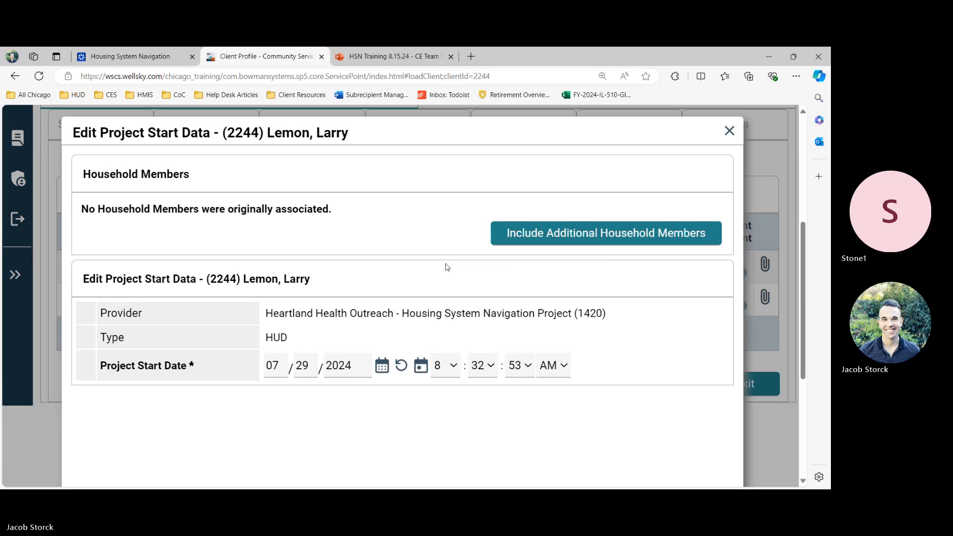
{"action": "scroll", "coordinate": [445, 267], "scroll_direction": "down", "scroll_amount": 1}
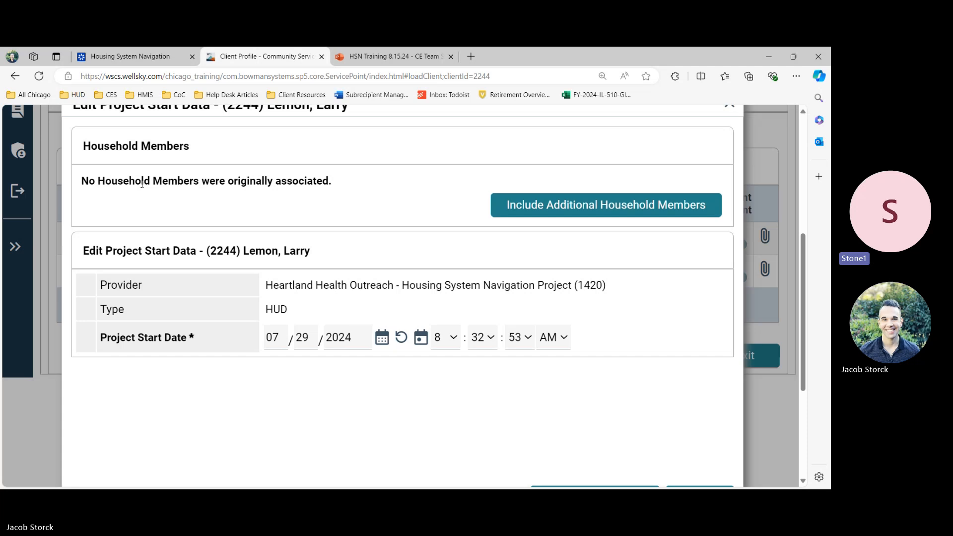
{"action": "scroll", "coordinate": [142, 183], "scroll_direction": "down", "scroll_amount": 1}
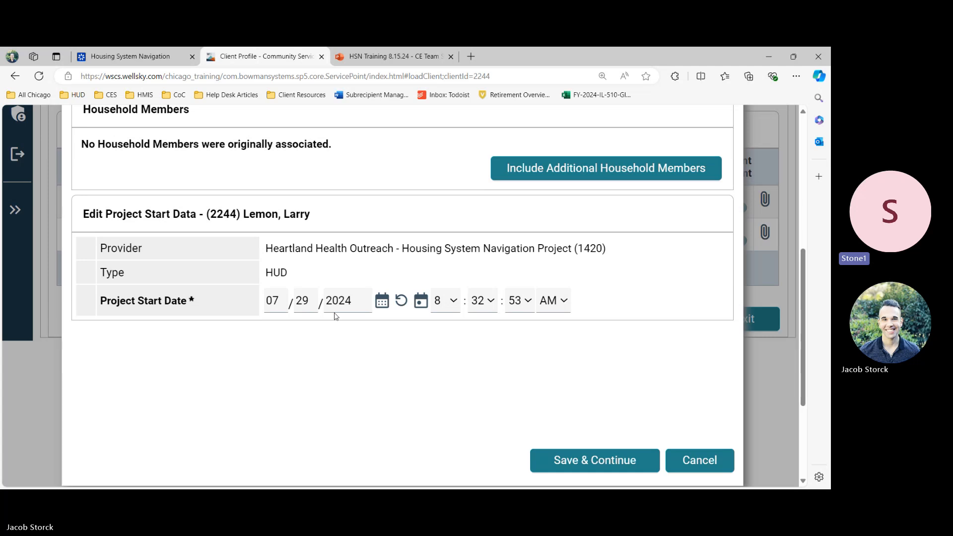
{"action": "scroll", "coordinate": [336, 316], "scroll_direction": "down", "scroll_amount": 2}
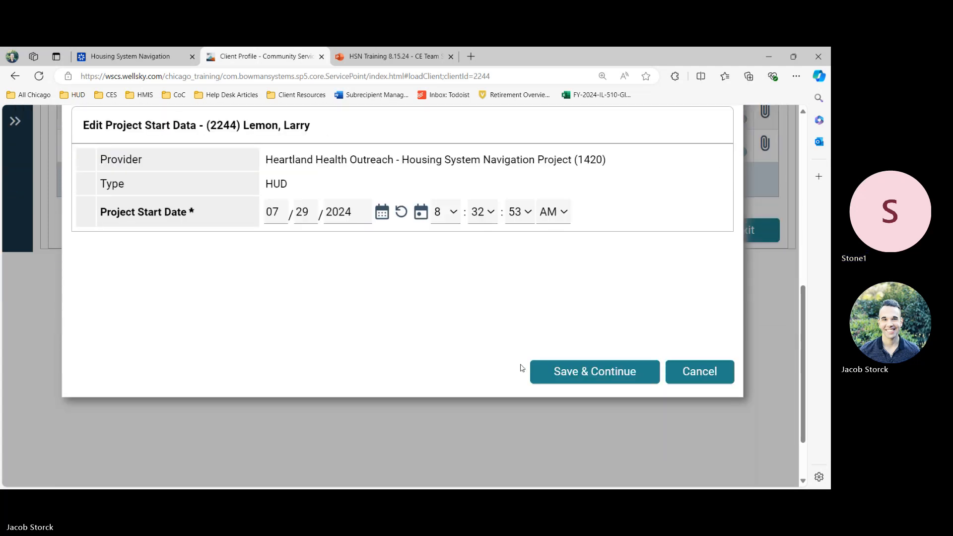
{"action": "left_click", "coordinate": [548, 373]}
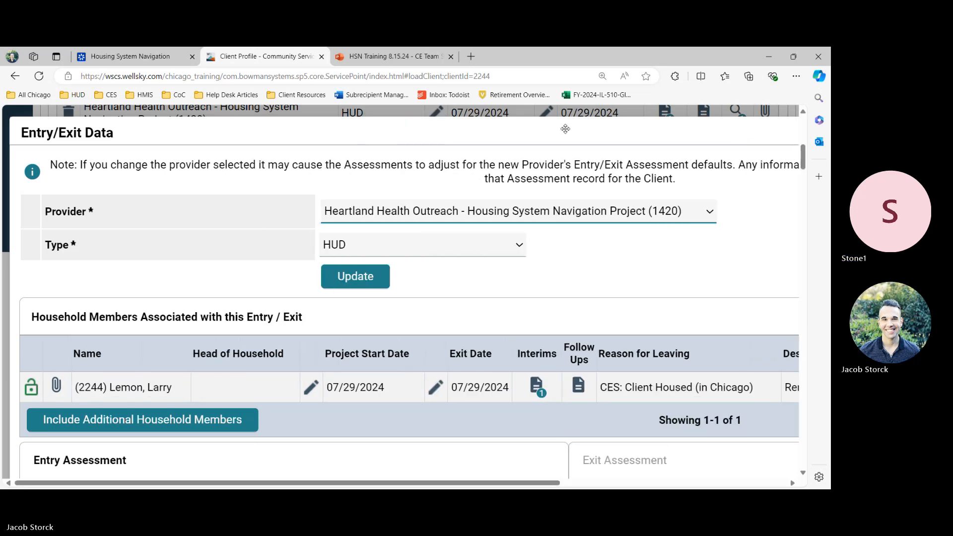
{"action": "left_click_drag", "start_coordinate": [566, 137], "coordinate": [554, 118]}
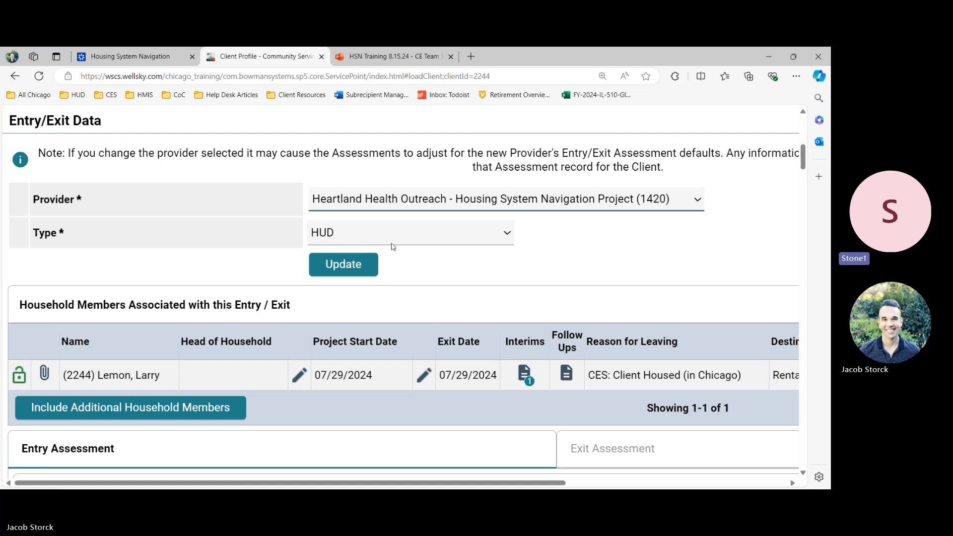
- Examine the provider, entry type, household members and available entry assessments in the Housing System Navigation enrollment
{"action": "left_click", "coordinate": [260, 218]}
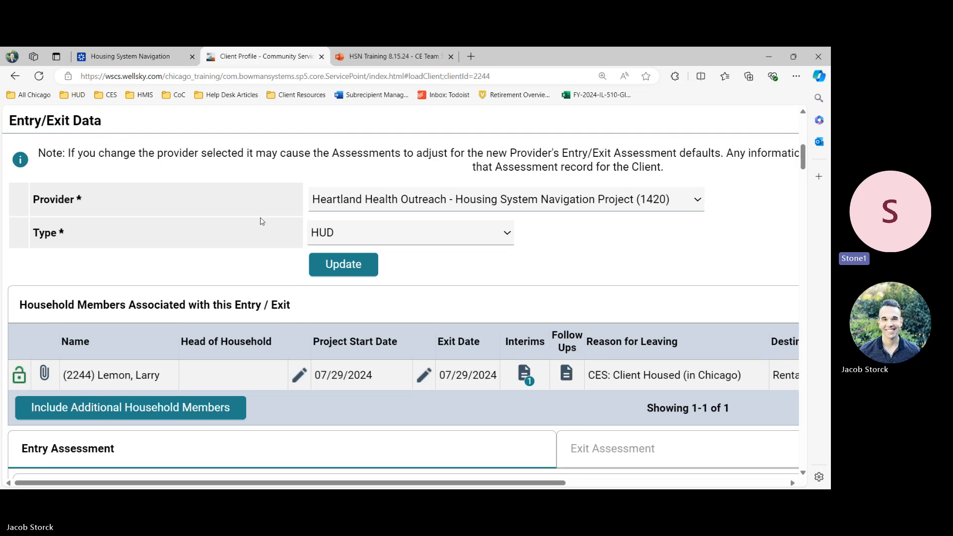
{"action": "left_click", "coordinate": [361, 243]}
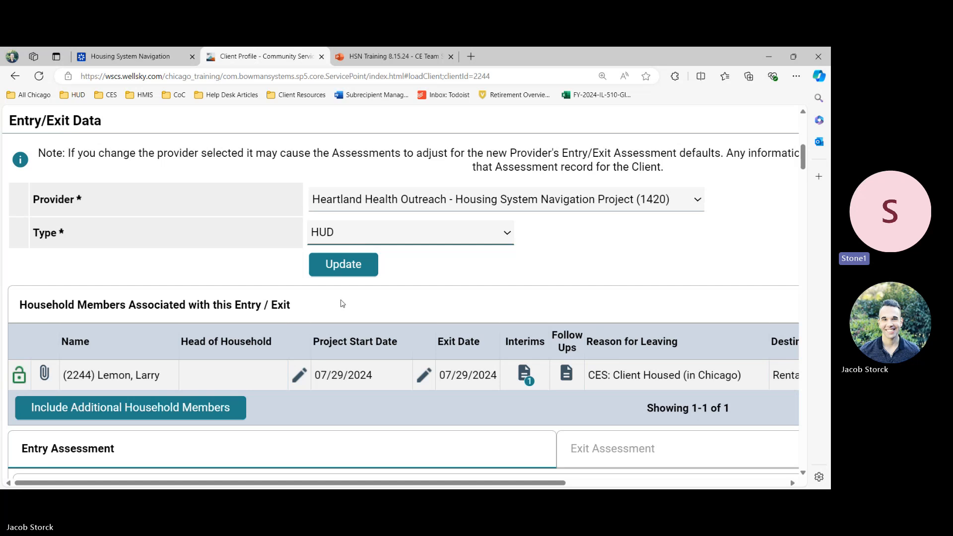
{"action": "left_click", "coordinate": [215, 263]}
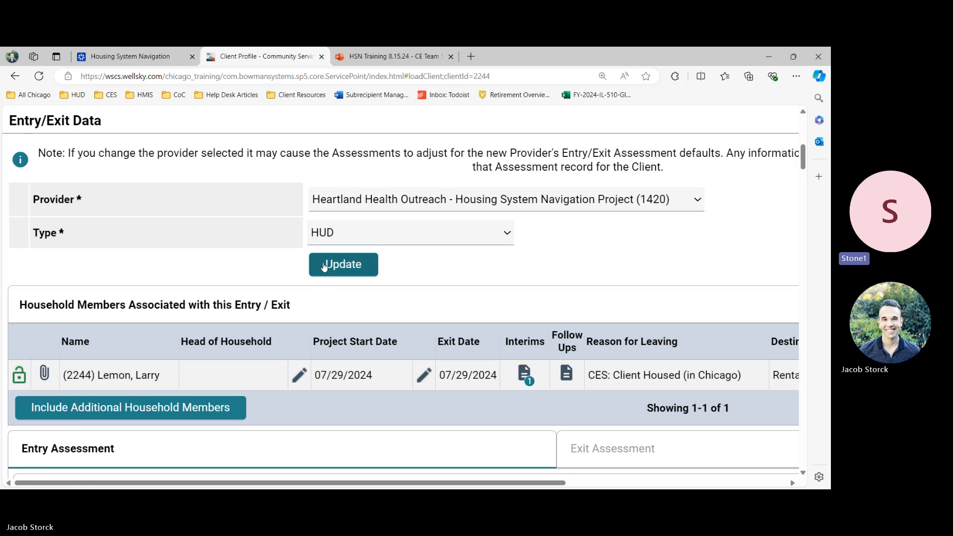
{"action": "scroll", "coordinate": [324, 266], "scroll_direction": "down", "scroll_amount": 2}
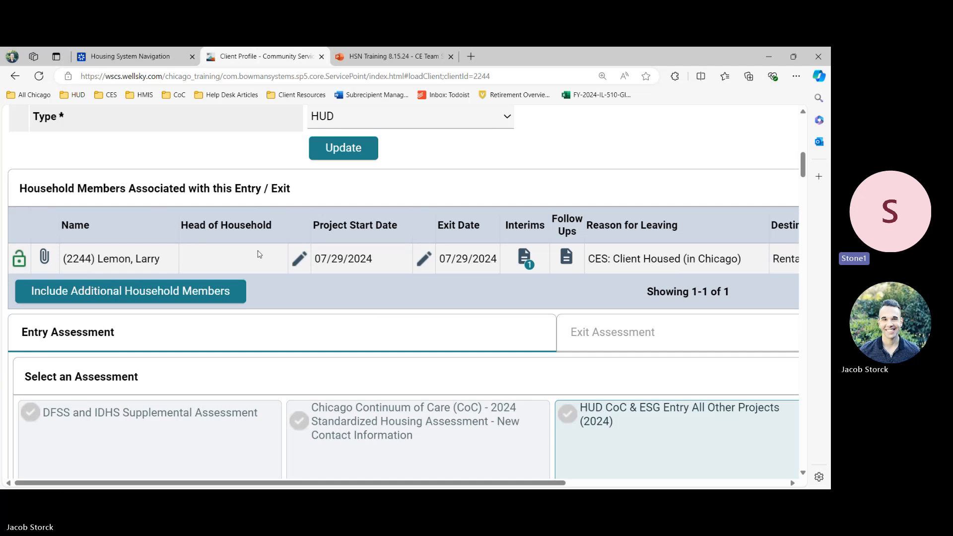
{"action": "scroll", "coordinate": [257, 254], "scroll_direction": "down", "scroll_amount": 1}
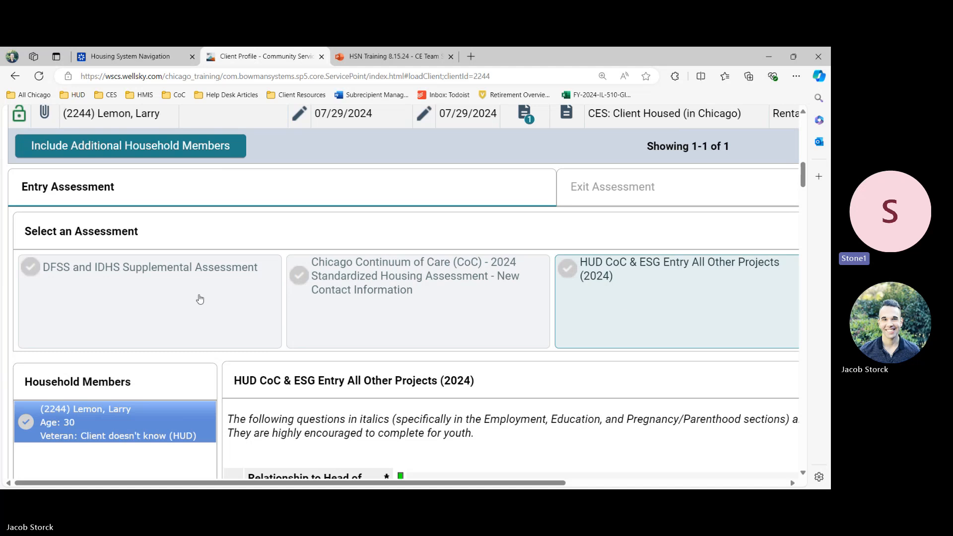
{"action": "scroll", "coordinate": [627, 304], "scroll_direction": "down", "scroll_amount": 1}
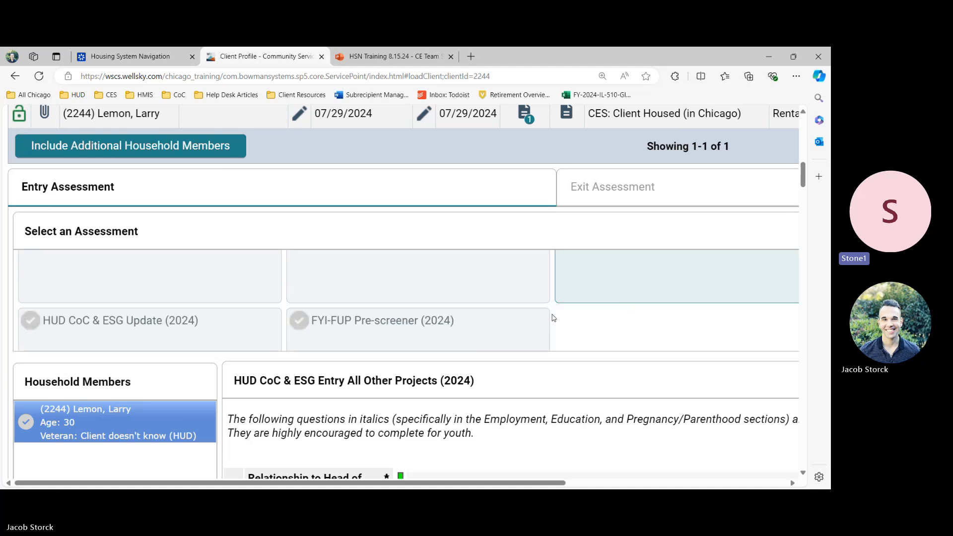
{"action": "scroll", "coordinate": [512, 314], "scroll_direction": "up", "scroll_amount": 1}
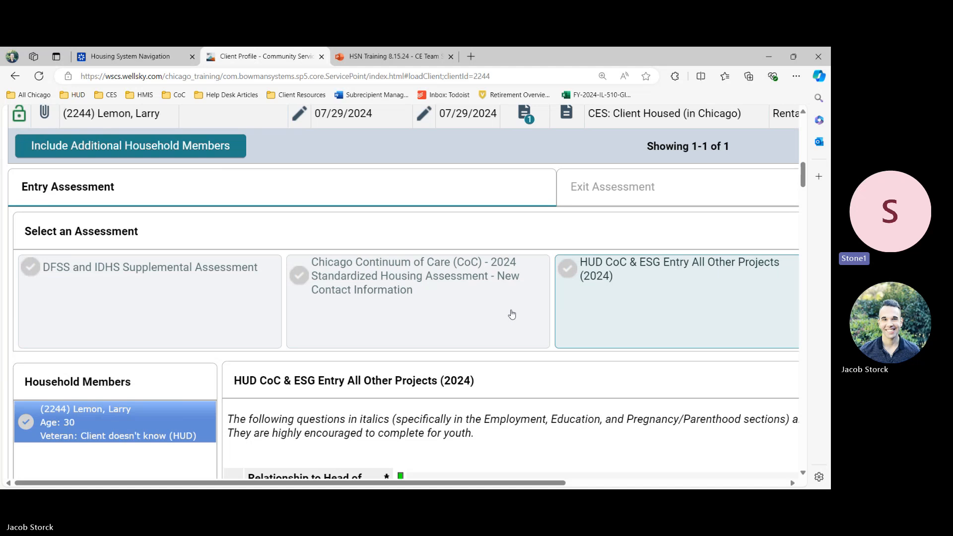
{"action": "scroll", "coordinate": [512, 314], "scroll_direction": "down", "scroll_amount": 1}
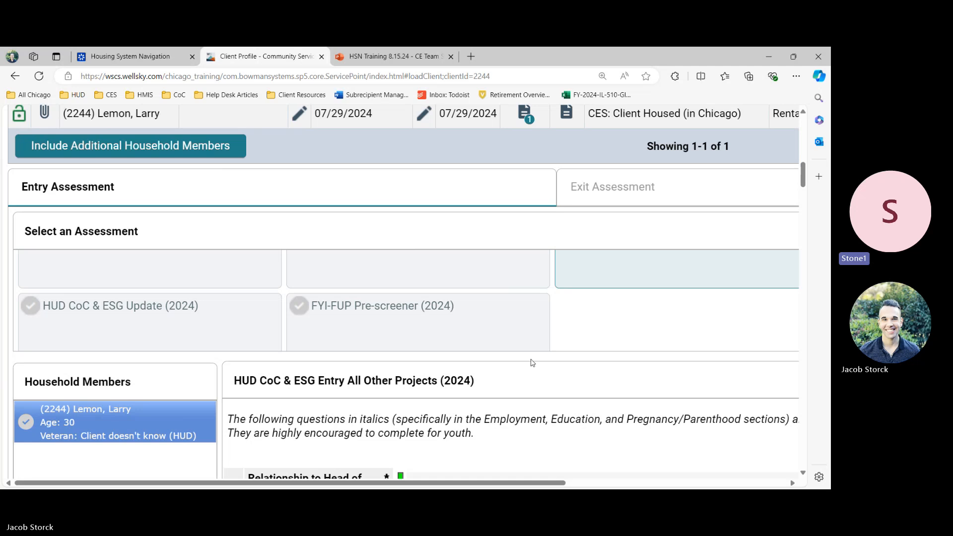
{"action": "scroll", "coordinate": [532, 363], "scroll_direction": "down", "scroll_amount": 1}
{"action": "scroll", "coordinate": [532, 366], "scroll_direction": "down", "scroll_amount": 1}
- Examine the title and entry date of the HUD CoC & ESG Entry All Other Projects (2024) assessment
{"action": "left_click_drag", "start_coordinate": [233, 291], "coordinate": [321, 320]}
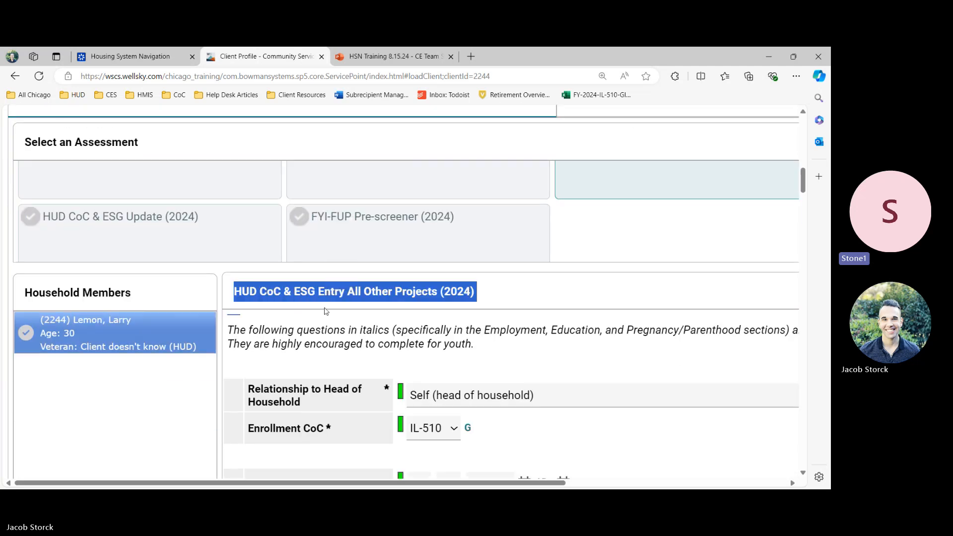
{"action": "left_click", "coordinate": [330, 288]}
{"action": "double_click", "coordinate": [330, 287]}
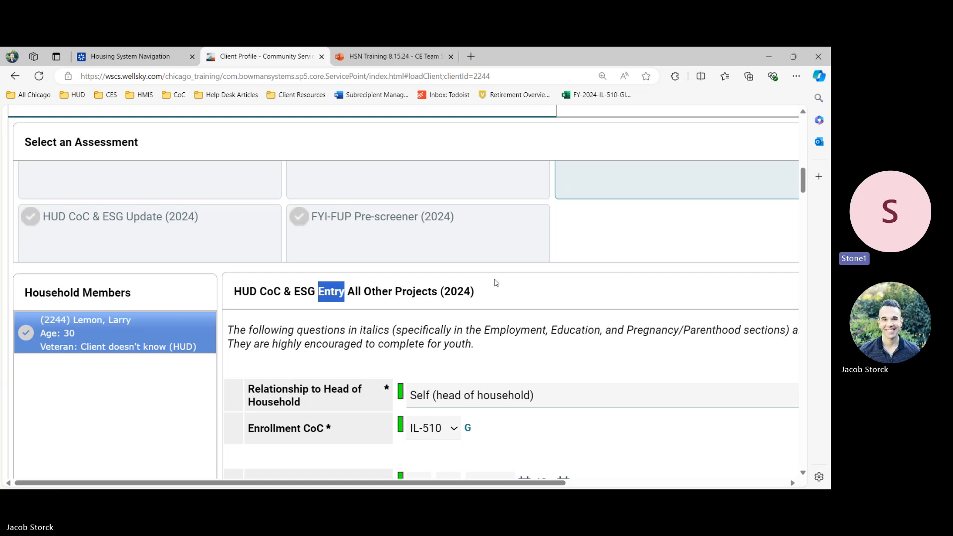
{"action": "scroll", "coordinate": [496, 283], "scroll_direction": "right", "scroll_amount": 5}
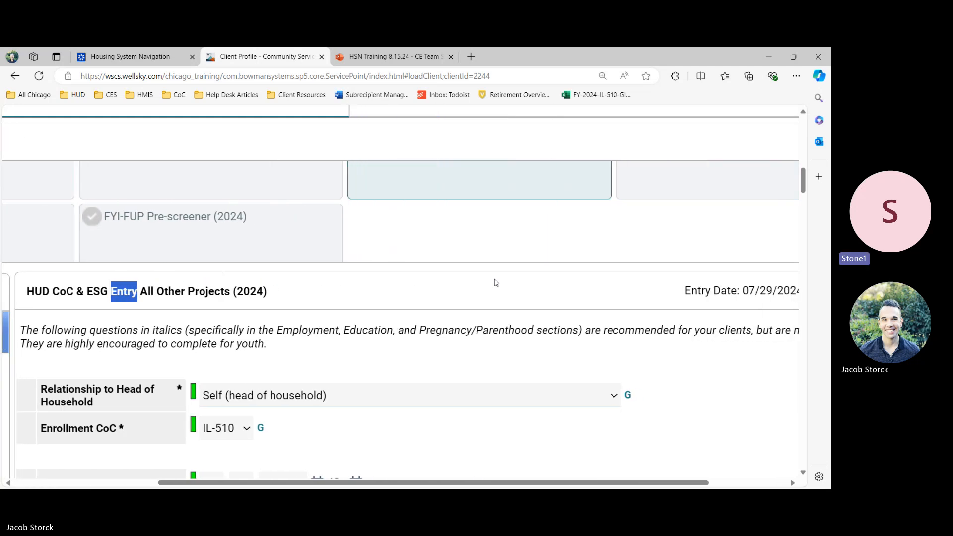
{"action": "scroll", "coordinate": [495, 282], "scroll_direction": "right", "scroll_amount": 2}
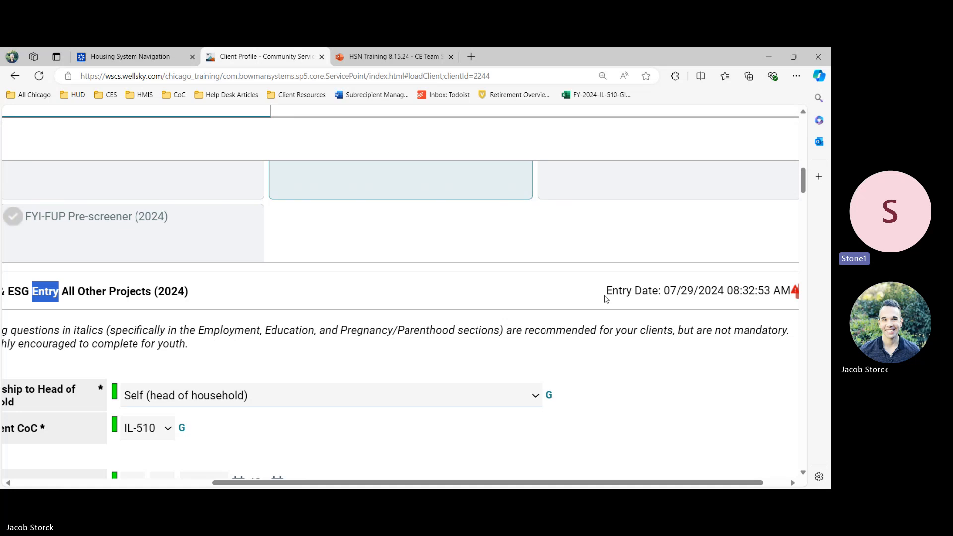
{"action": "left_click_drag", "start_coordinate": [606, 291], "coordinate": [724, 290]}
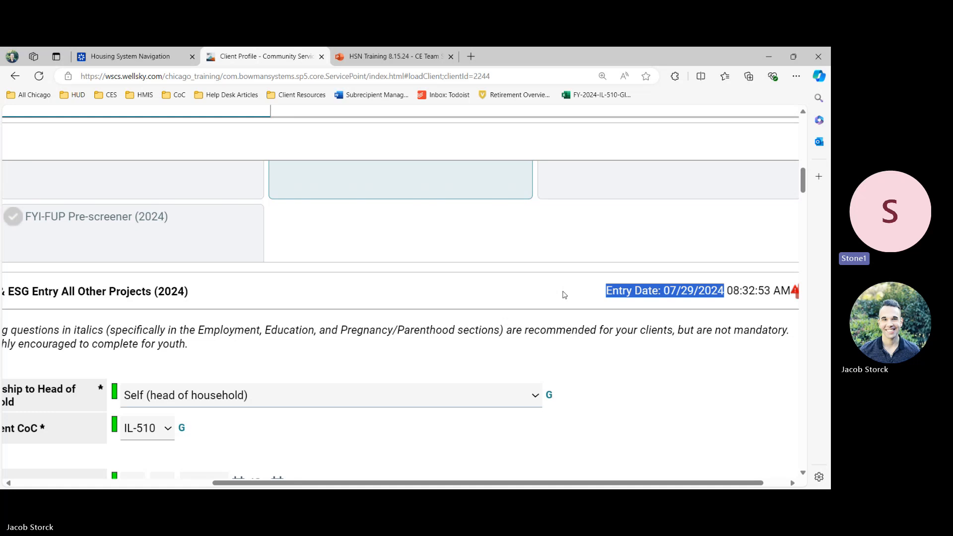
{"action": "left_click", "coordinate": [564, 294]}
- Examine the Relationship to Head of Household and Enrollment CoC fields, along with the household members' project start and exit dates
{"action": "scroll", "coordinate": [565, 295], "scroll_direction": "left", "scroll_amount": 2}
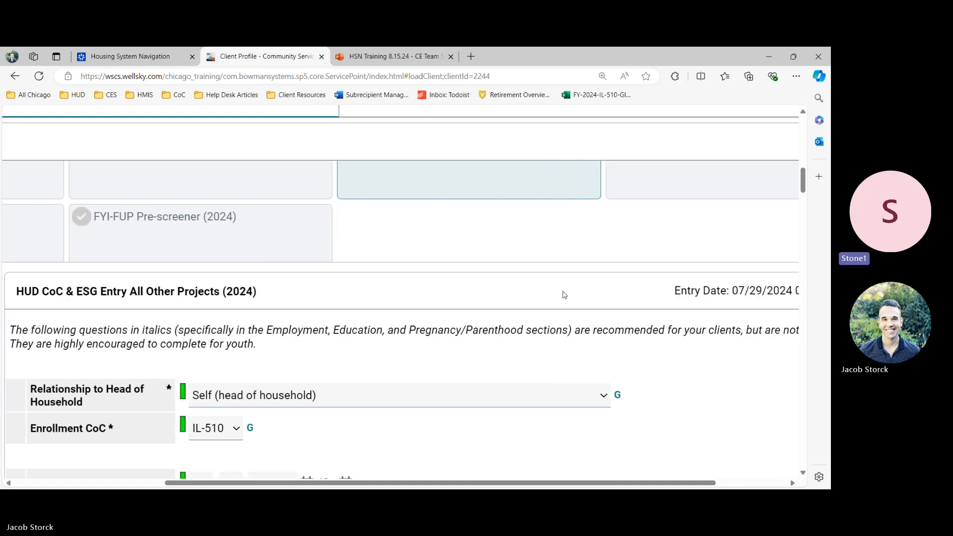
{"action": "scroll", "coordinate": [564, 295], "scroll_direction": "down", "scroll_amount": 2}
{"action": "scroll", "coordinate": [564, 295], "scroll_direction": "left", "scroll_amount": 2}
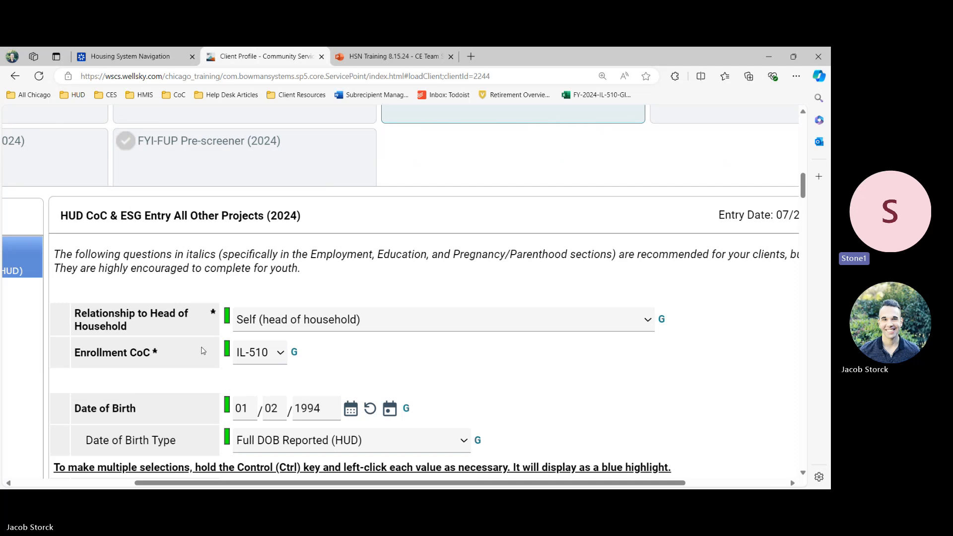
{"action": "scroll", "coordinate": [203, 351], "scroll_direction": "down", "scroll_amount": 1}
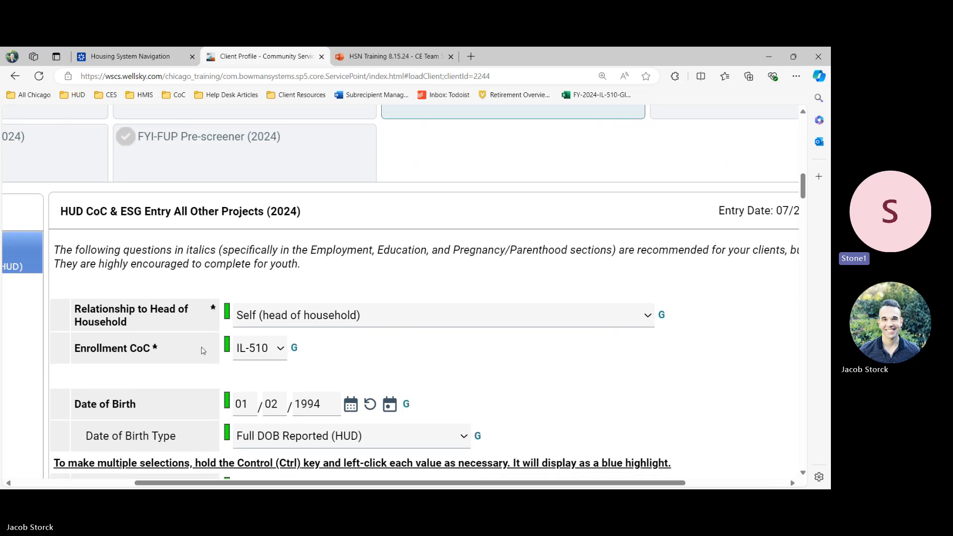
{"action": "left_click", "coordinate": [260, 353]}
{"action": "scroll", "coordinate": [262, 353], "scroll_direction": "up", "scroll_amount": 3}
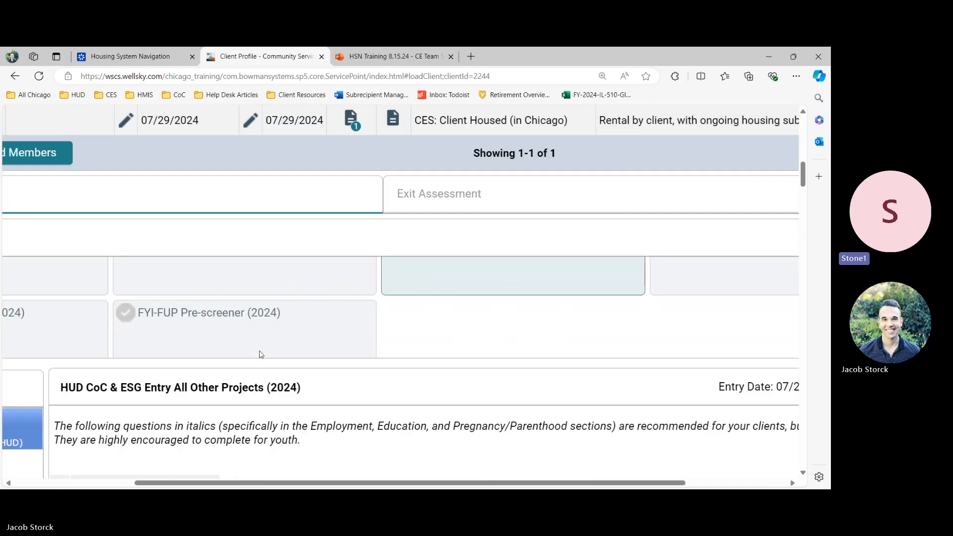
{"action": "scroll", "coordinate": [178, 243], "scroll_direction": "left", "scroll_amount": 1}
{"action": "scroll", "coordinate": [183, 236], "scroll_direction": "up", "scroll_amount": 3}
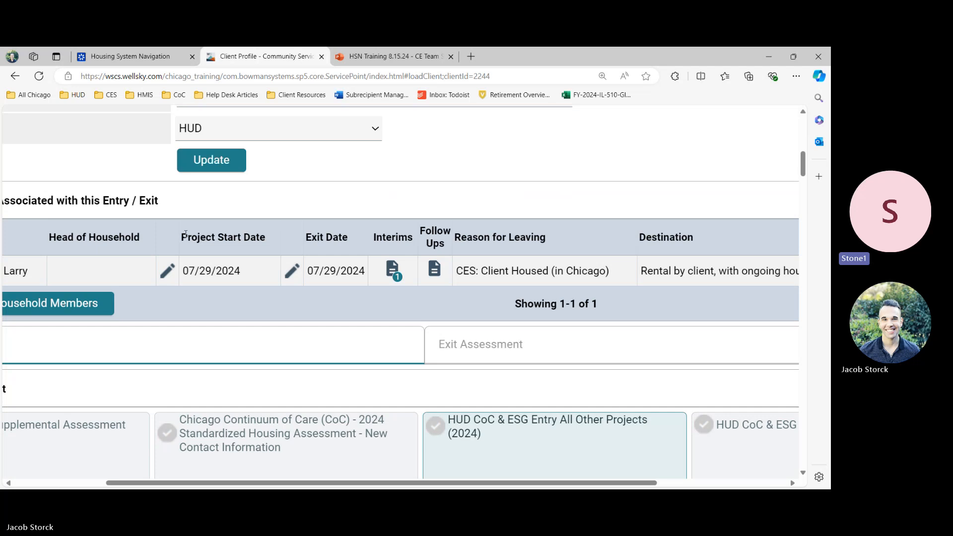
{"action": "scroll", "coordinate": [185, 233], "scroll_direction": "down", "scroll_amount": 4}
{"action": "scroll", "coordinate": [163, 287], "scroll_direction": "right", "scroll_amount": 3}
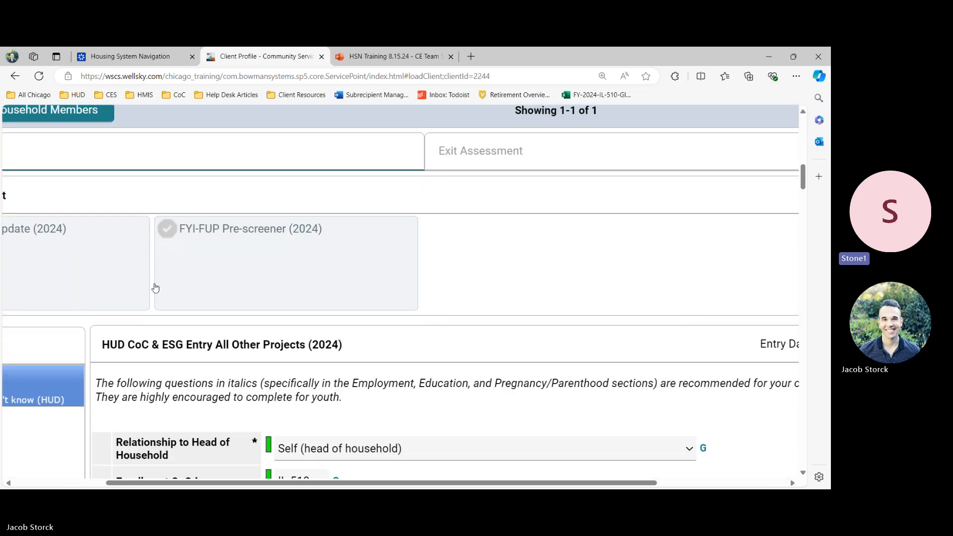
{"action": "scroll", "coordinate": [215, 330], "scroll_direction": "down", "scroll_amount": 2}
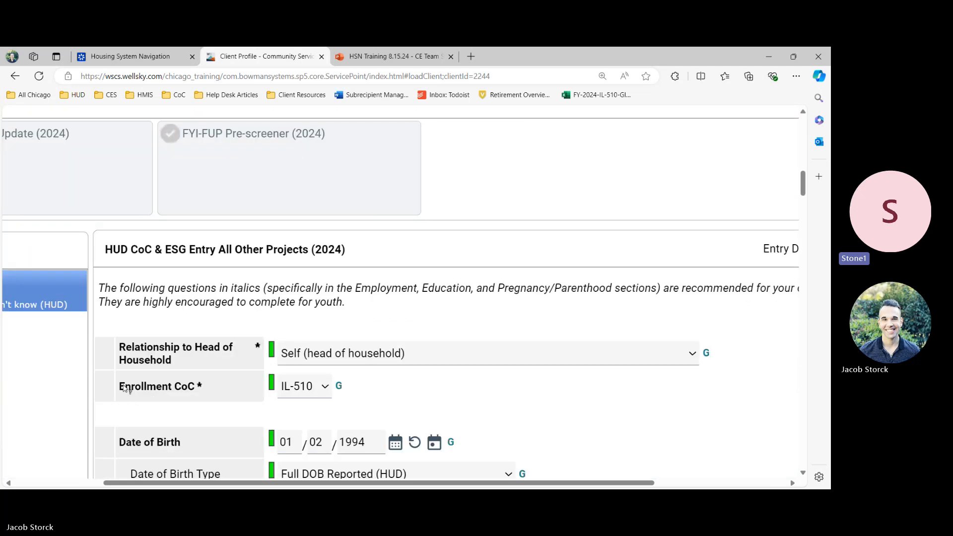
{"action": "left_click_drag", "start_coordinate": [119, 387], "coordinate": [230, 406]}
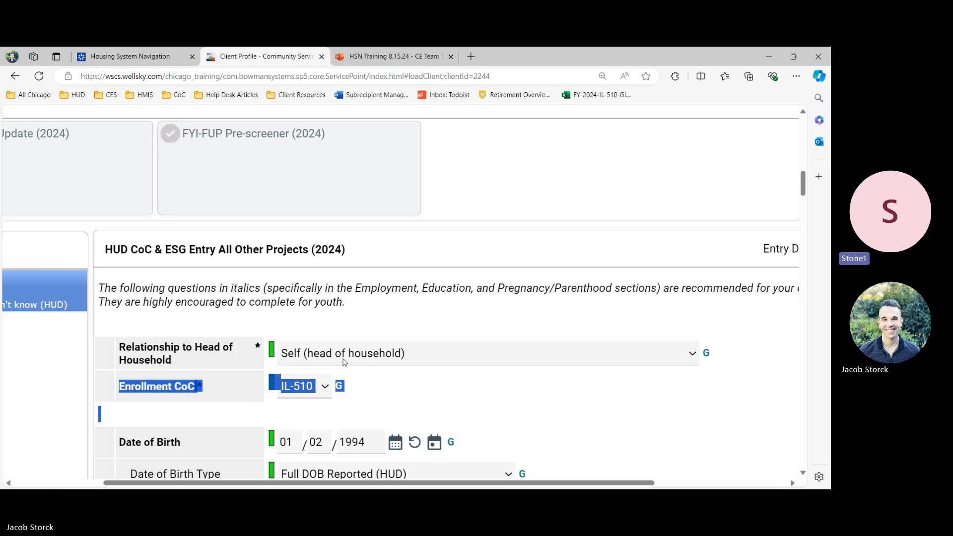
{"action": "scroll", "coordinate": [344, 362], "scroll_direction": "down", "scroll_amount": 1}
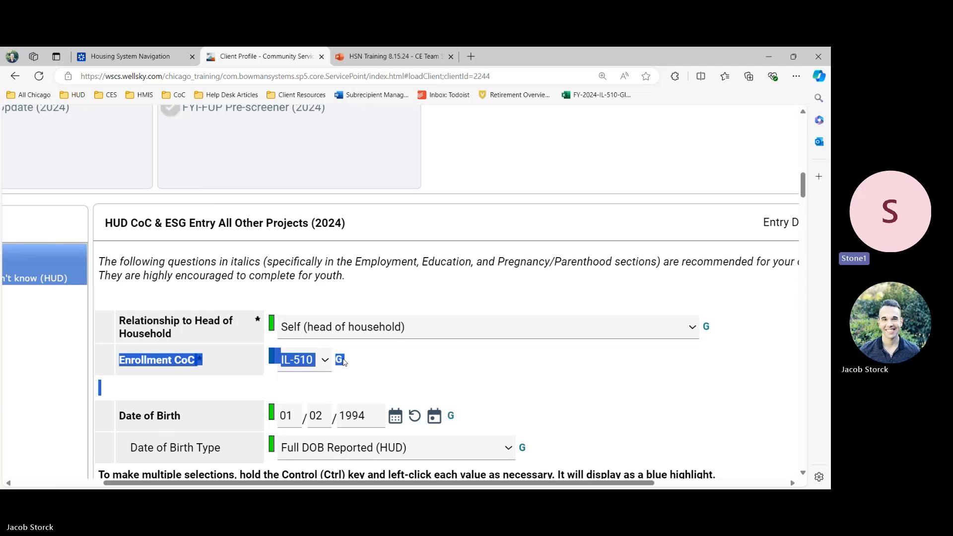
- Examine the Date of Birth, Race and Ethnicity, and Gender questions of the HUD entry assessment
{"action": "scroll", "coordinate": [345, 362], "scroll_direction": "down", "scroll_amount": 7}
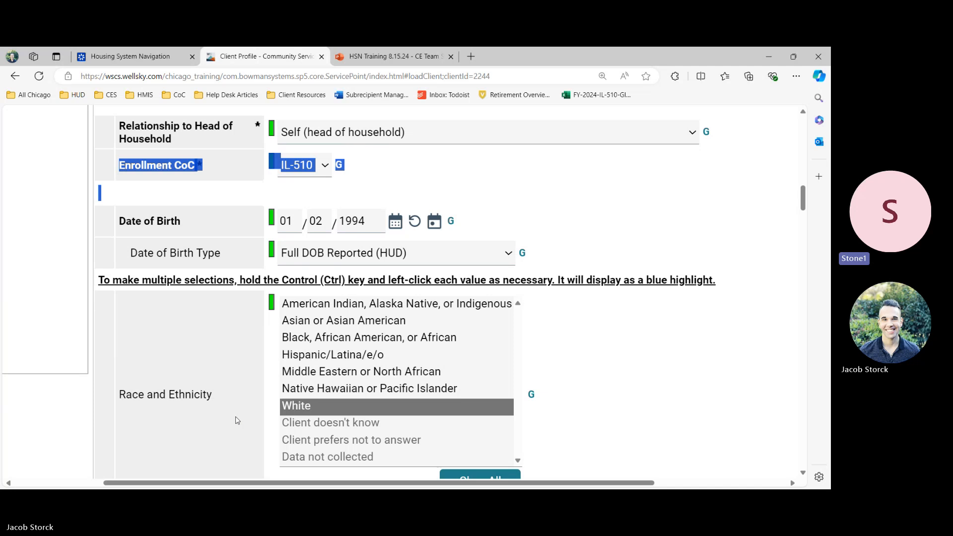
{"action": "scroll", "coordinate": [238, 420], "scroll_direction": "down", "scroll_amount": 2}
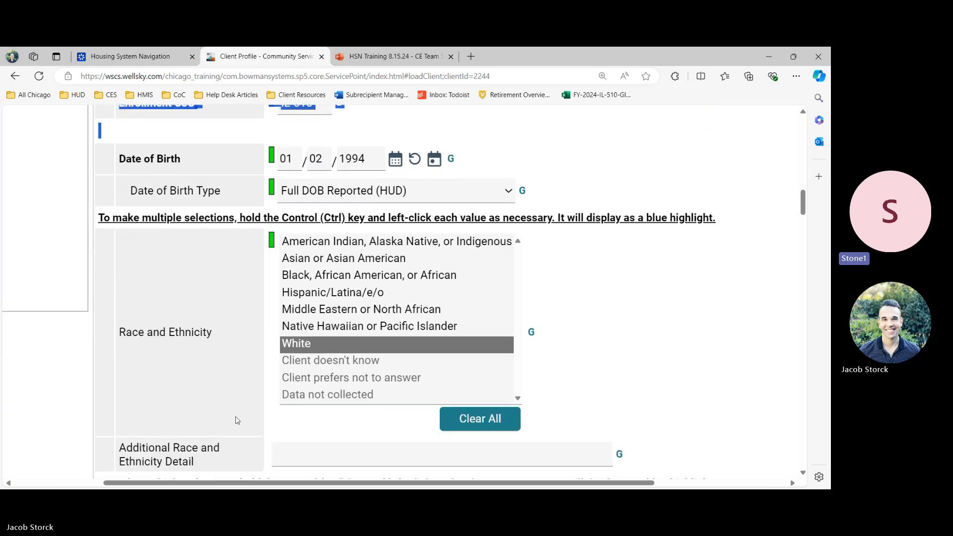
{"action": "scroll", "coordinate": [237, 420], "scroll_direction": "down", "scroll_amount": 2}
{"action": "scroll", "coordinate": [237, 421], "scroll_direction": "down", "scroll_amount": 4}
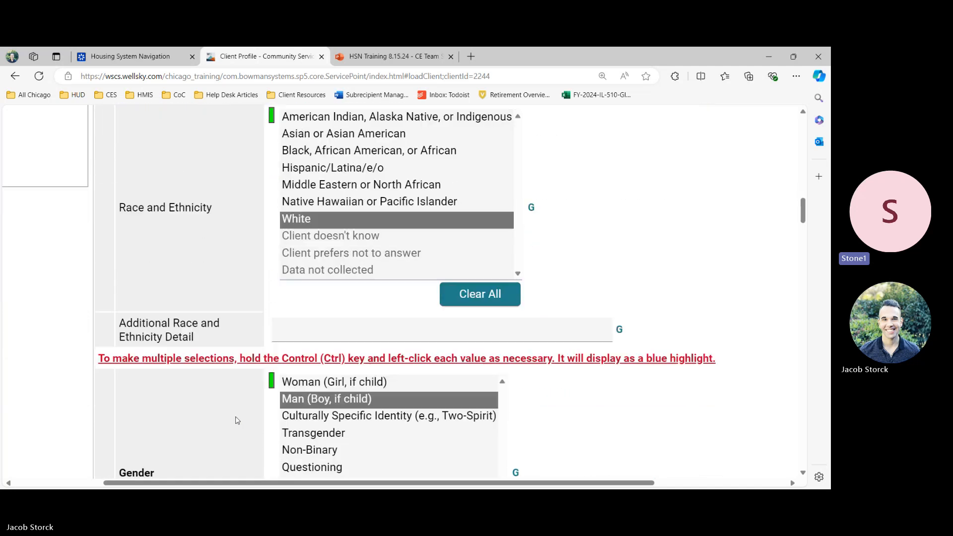
{"action": "scroll", "coordinate": [238, 421], "scroll_direction": "down", "scroll_amount": 5}
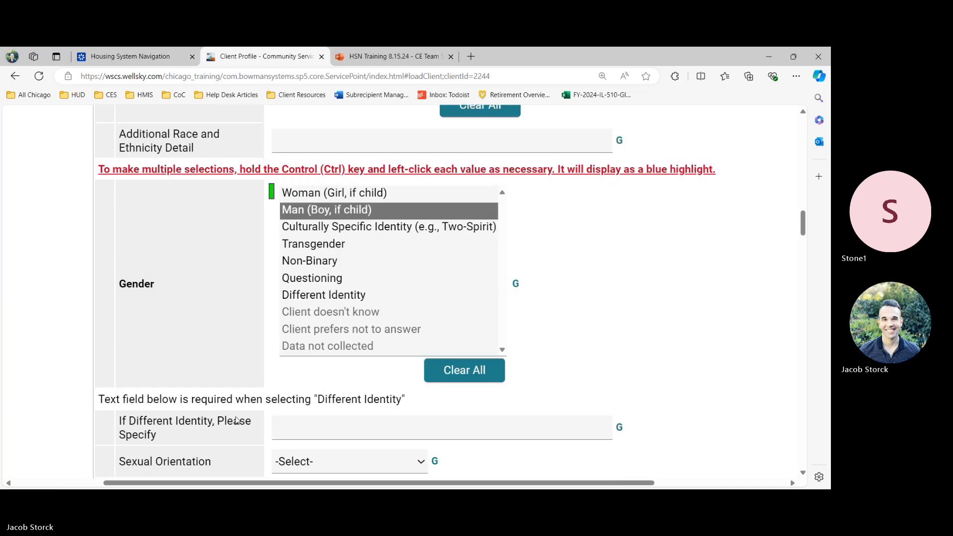
- Set the client's Sexual Orientation to Heterosexual in the entry assessment
{"action": "scroll", "coordinate": [238, 421], "scroll_direction": "down", "scroll_amount": 1}
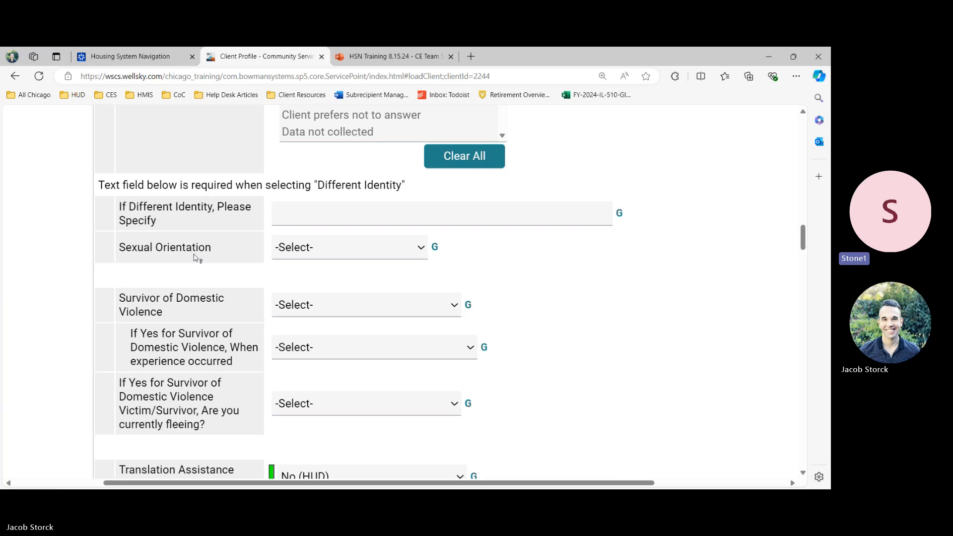
{"action": "left_click", "coordinate": [337, 256]}
{"action": "left_click", "coordinate": [492, 257]}
{"action": "left_click", "coordinate": [374, 258]}
{"action": "left_click", "coordinate": [367, 284]}
- Examine the Survivor of Domestic Violence question and its follow-ups on when the experience occurred and whether the client is currently fleeing
{"action": "scroll", "coordinate": [218, 309], "scroll_direction": "down", "scroll_amount": 1}
{"action": "scroll", "coordinate": [220, 309], "scroll_direction": "down", "scroll_amount": 1}
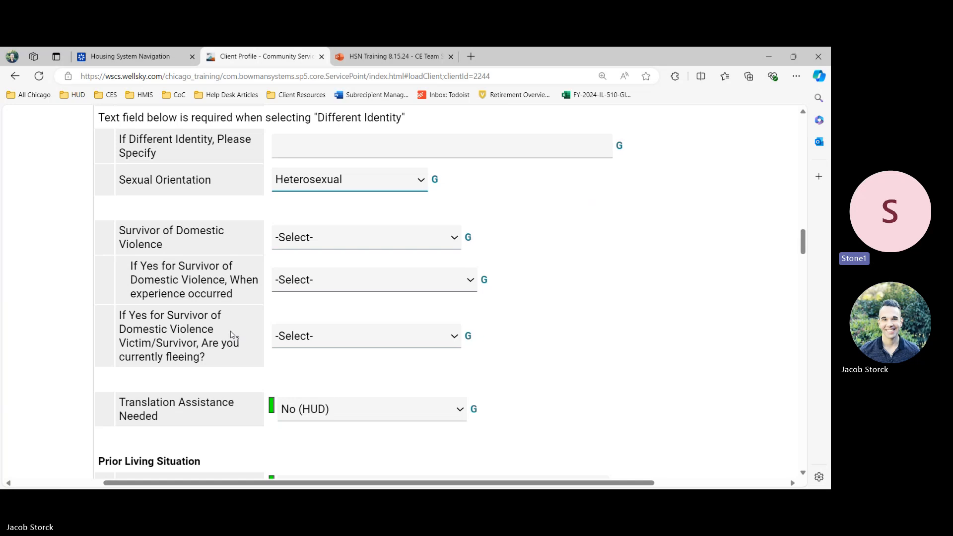
{"action": "left_click", "coordinate": [334, 242]}
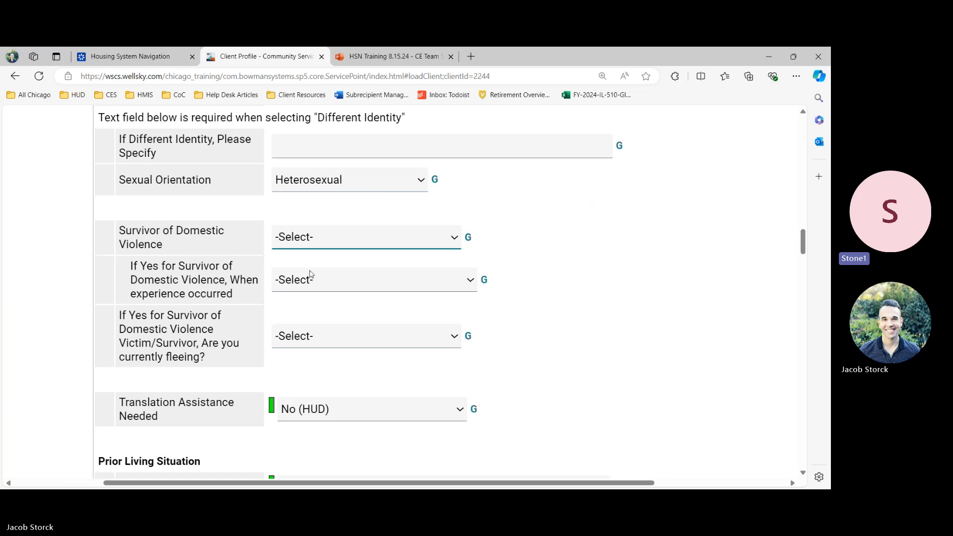
{"action": "left_click", "coordinate": [171, 283]}
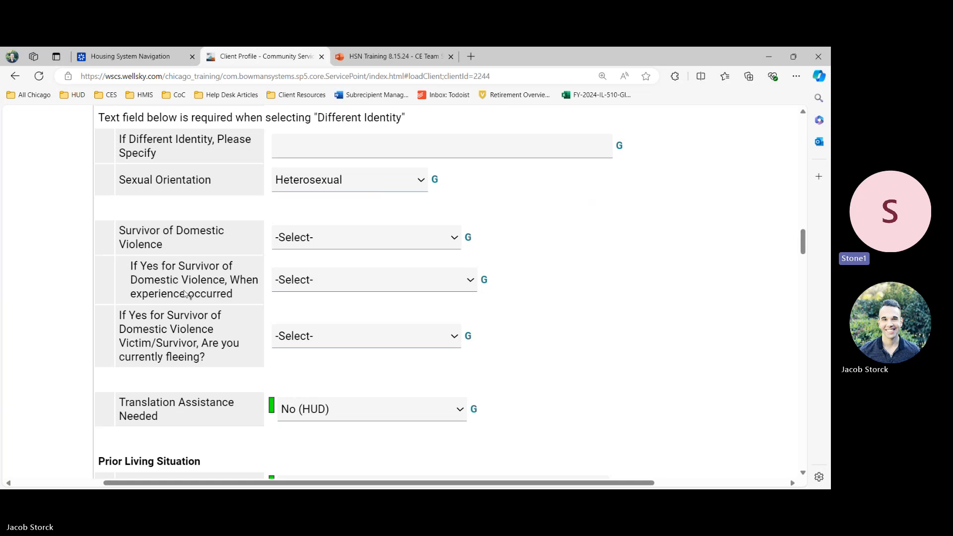
{"action": "left_click", "coordinate": [559, 251]}
{"action": "scroll", "coordinate": [294, 342], "scroll_direction": "down", "scroll_amount": 2}
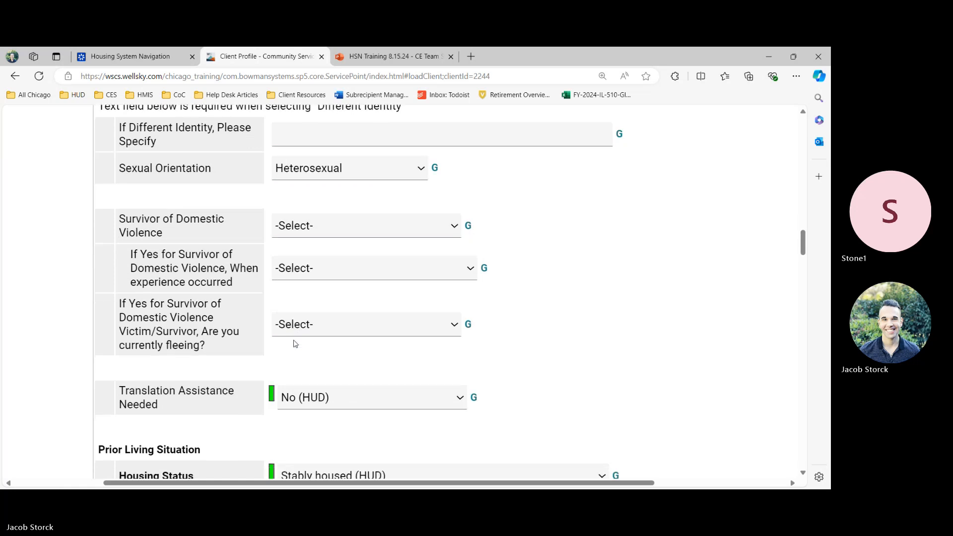
{"action": "scroll", "coordinate": [294, 342], "scroll_direction": "down", "scroll_amount": 1}
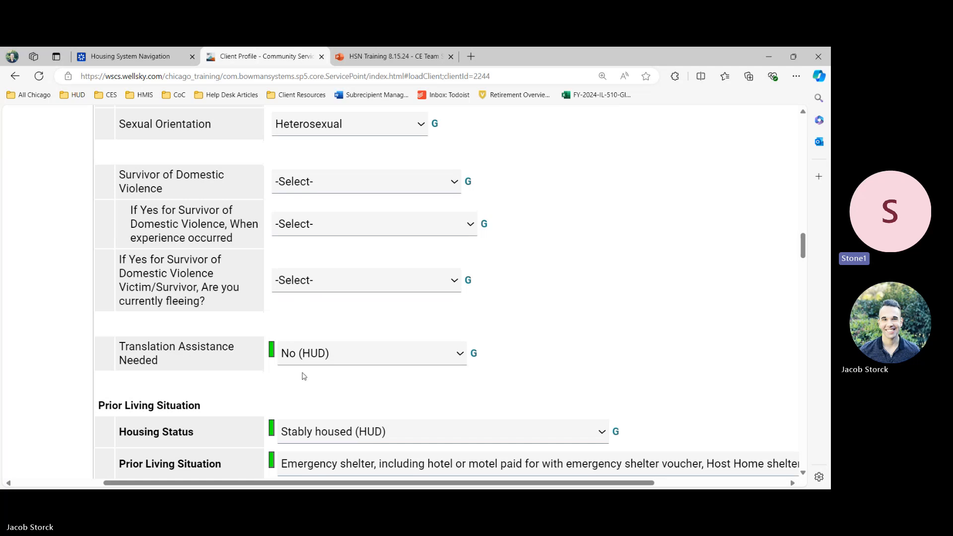
- Try Yes (HUD) for Translation Assistance Needed, view the preferred language fields, and restore the answer to No (HUD)
{"action": "left_click", "coordinate": [315, 356]}
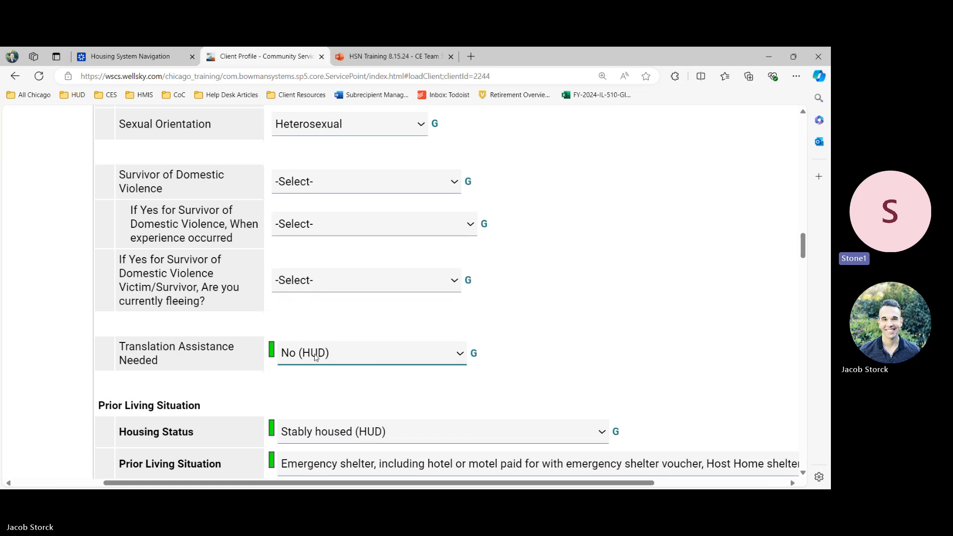
{"action": "left_click", "coordinate": [309, 385]}
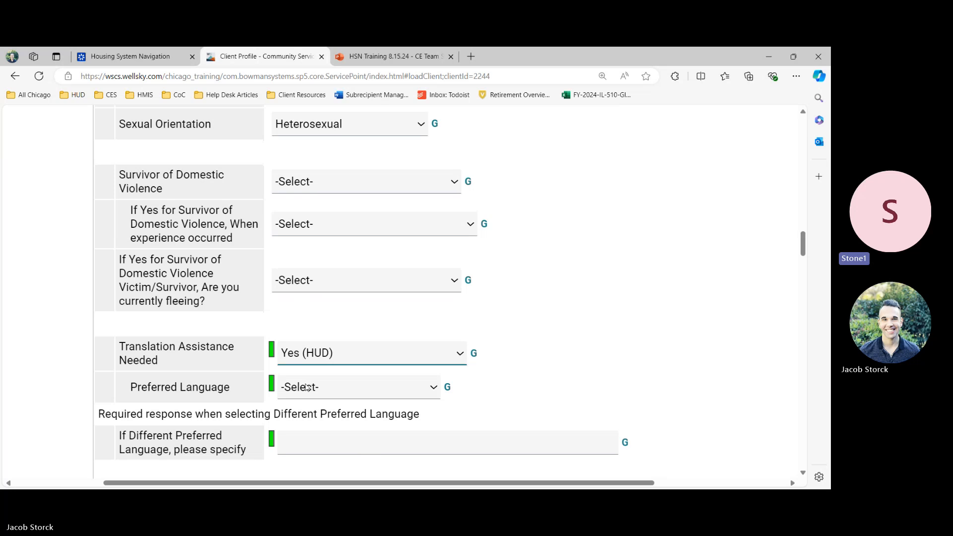
{"action": "left_click", "coordinate": [306, 387]}
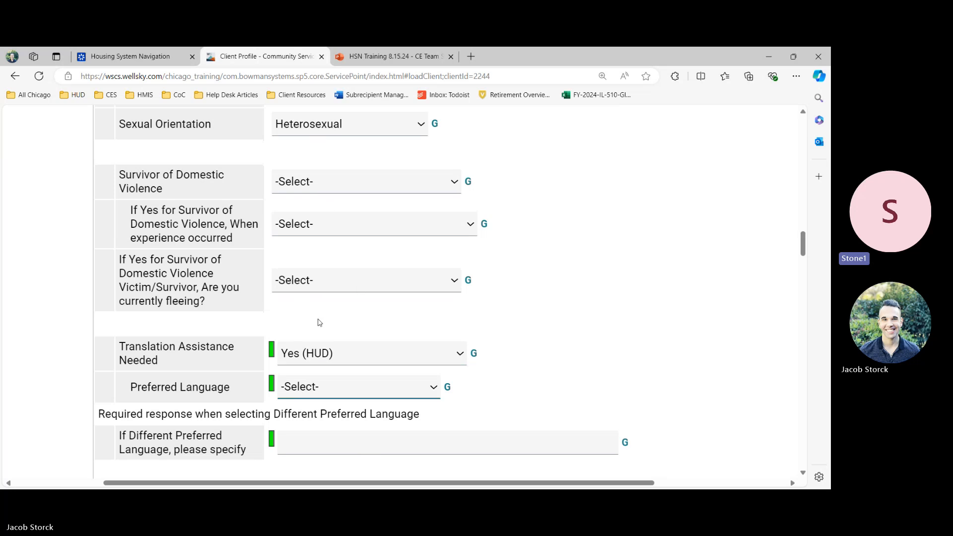
{"action": "left_click", "coordinate": [309, 443]}
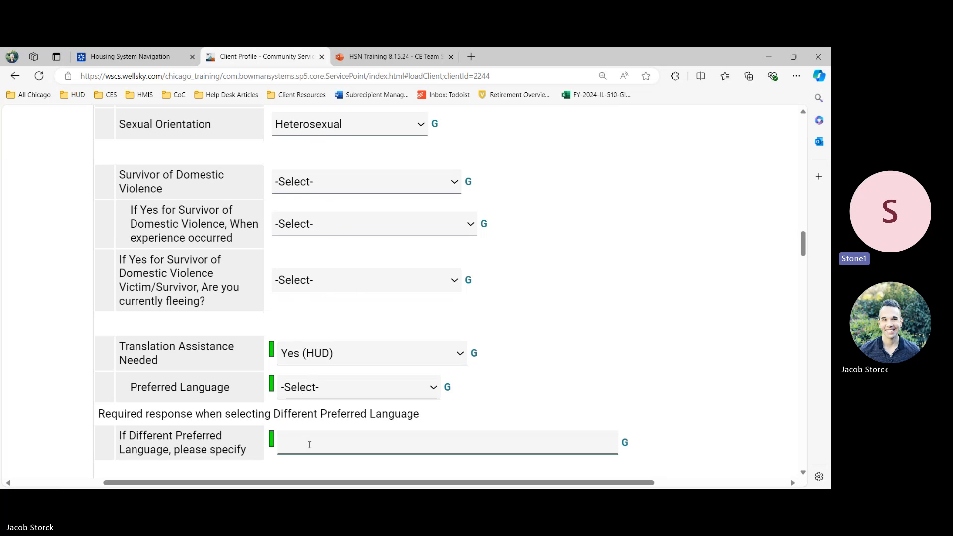
{"action": "left_click", "coordinate": [314, 358]}
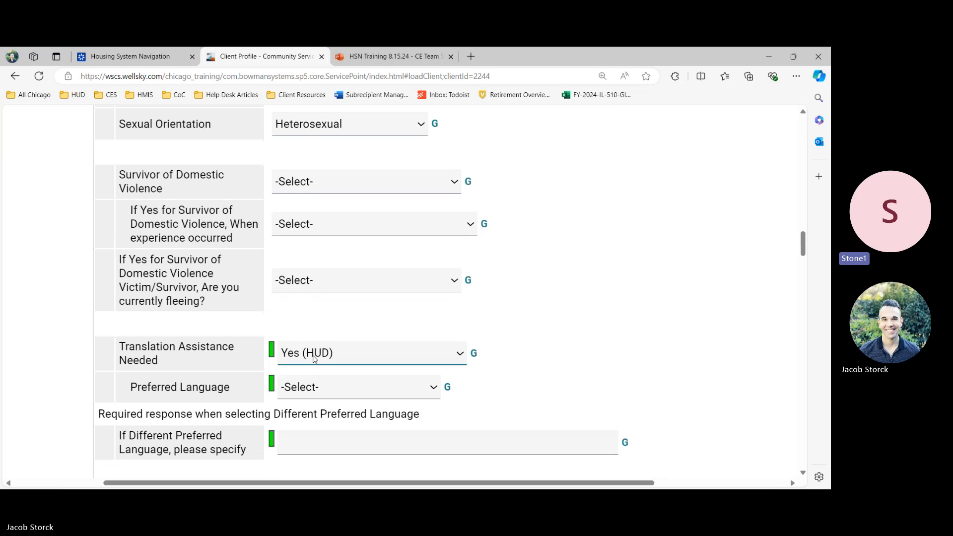
{"action": "left_click", "coordinate": [320, 408]}
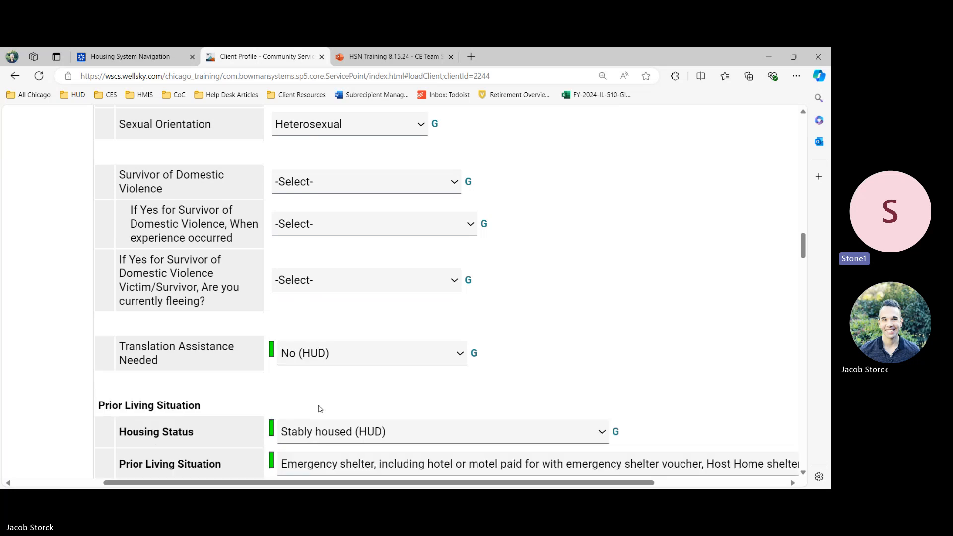
- Examine the Prior Living Situation section and read the question description for Housing Status
{"action": "scroll", "coordinate": [320, 409], "scroll_direction": "down", "scroll_amount": 1}
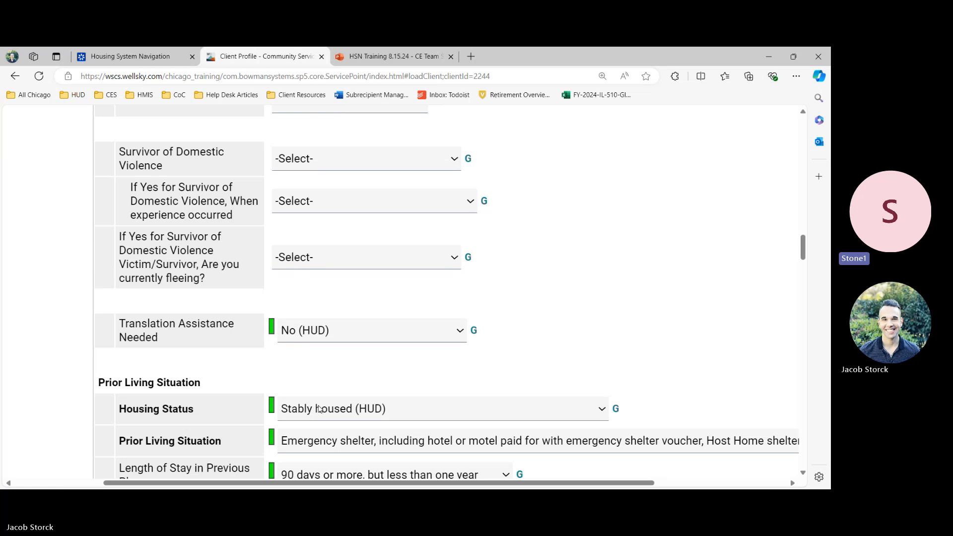
{"action": "scroll", "coordinate": [320, 409], "scroll_direction": "down", "scroll_amount": 5}
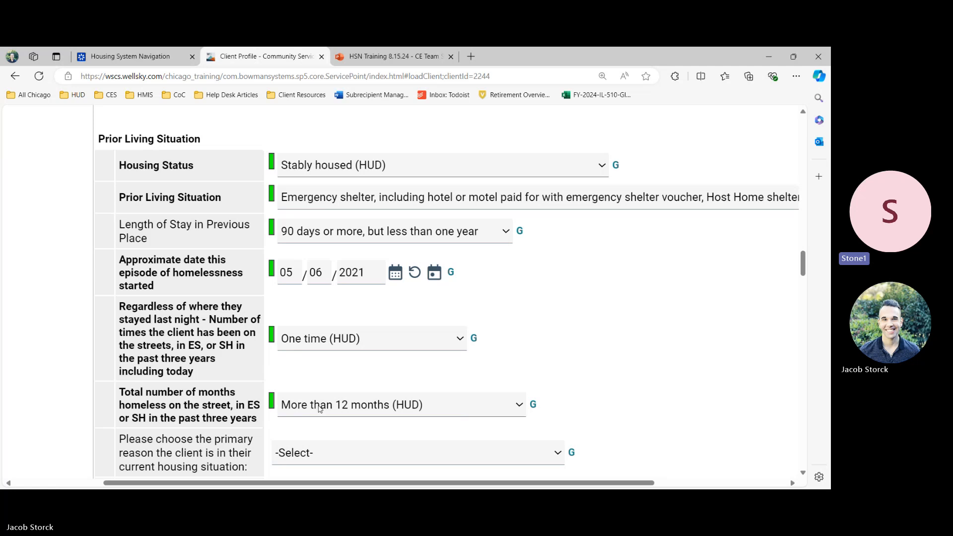
{"action": "left_click", "coordinate": [157, 166]}
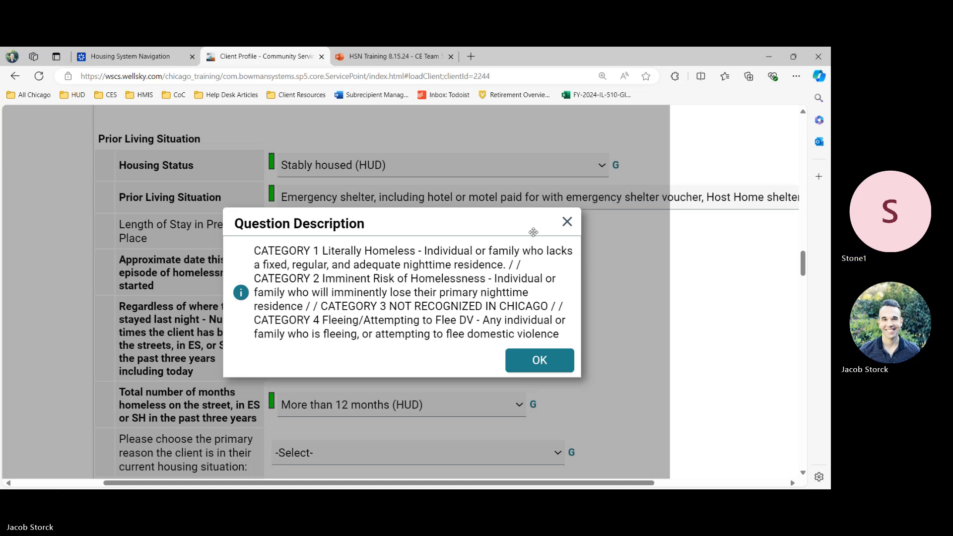
{"action": "left_click", "coordinate": [566, 222]}
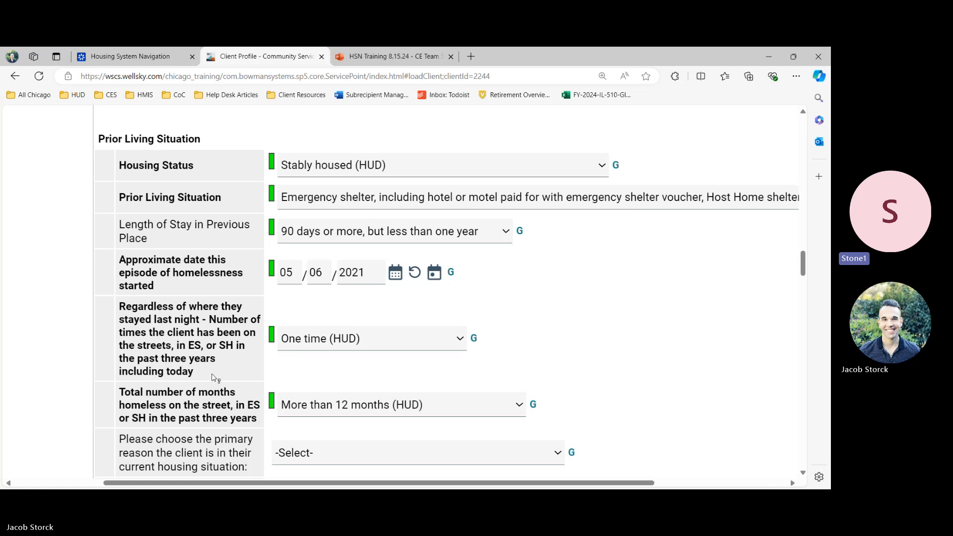
- Read the question description for the primary reason the client is in their current housing situation
{"action": "scroll", "coordinate": [213, 378], "scroll_direction": "down", "scroll_amount": 3}
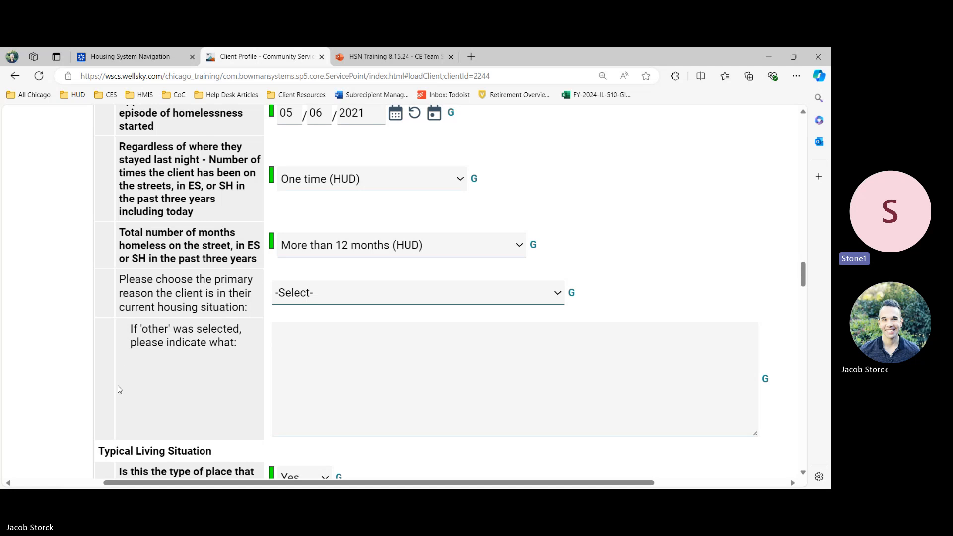
{"action": "left_click", "coordinate": [175, 307]}
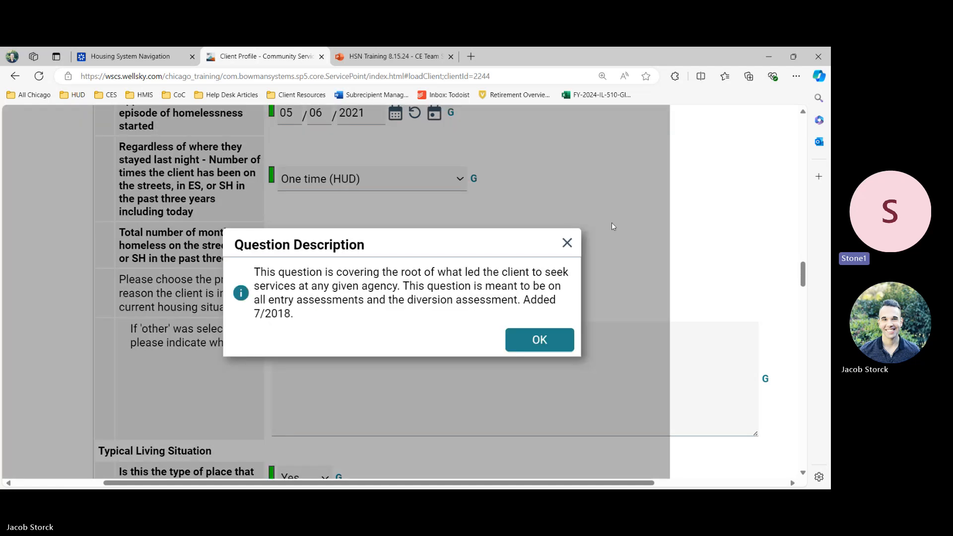
{"action": "left_click", "coordinate": [566, 242]}
- Examine the Typical Living Situation questions and compare them with the Prior Living Situation answers
{"action": "scroll", "coordinate": [565, 240], "scroll_direction": "down", "scroll_amount": 3}
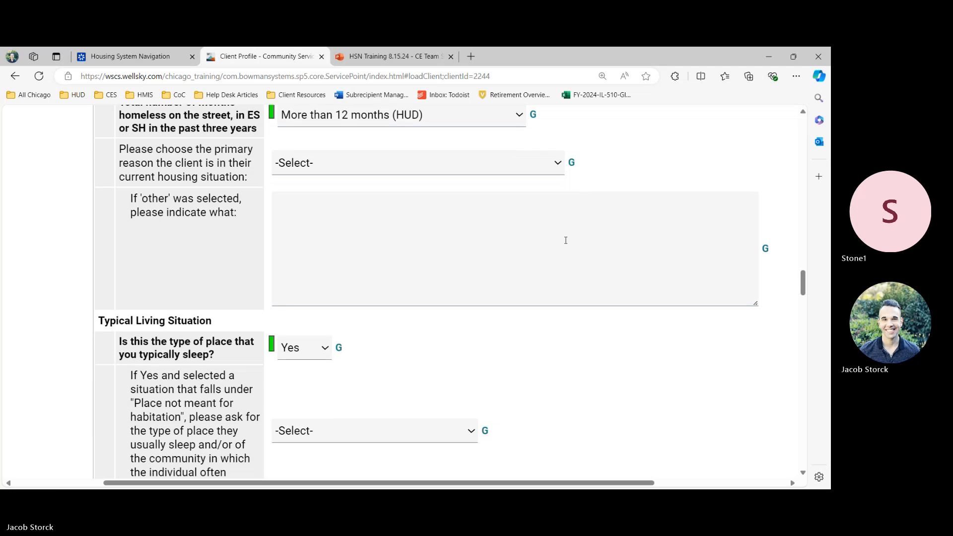
{"action": "scroll", "coordinate": [565, 241], "scroll_direction": "down", "scroll_amount": 2}
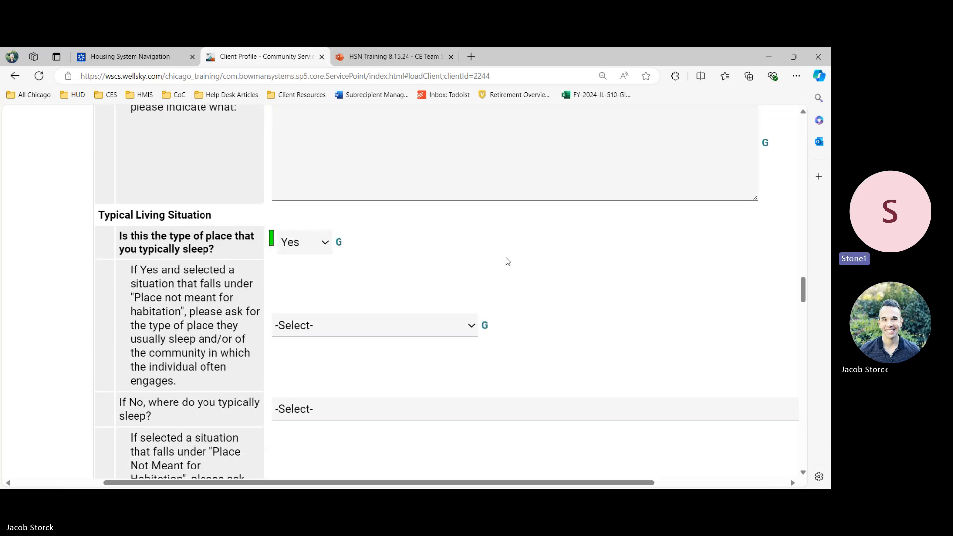
{"action": "scroll", "coordinate": [507, 261], "scroll_direction": "up", "scroll_amount": 12}
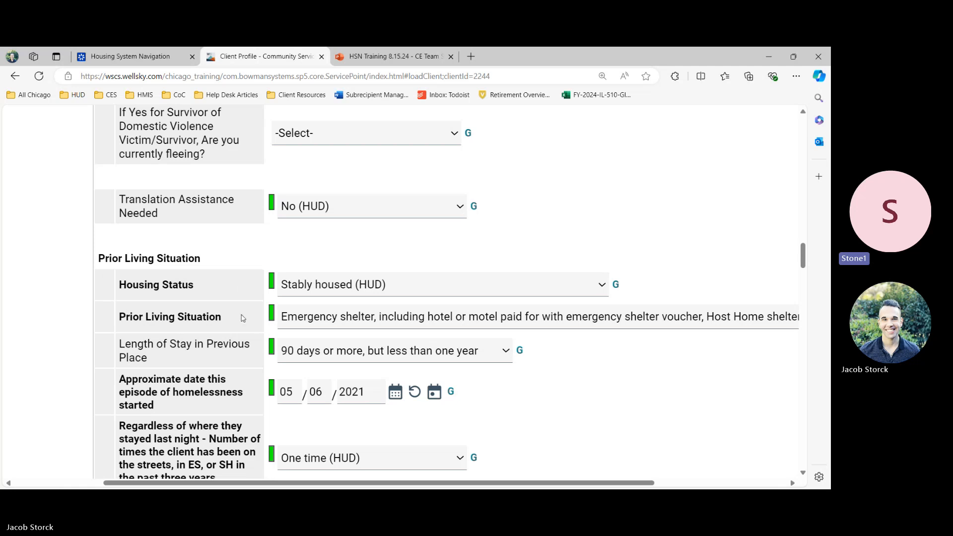
{"action": "scroll", "coordinate": [243, 318], "scroll_direction": "down", "scroll_amount": 6}
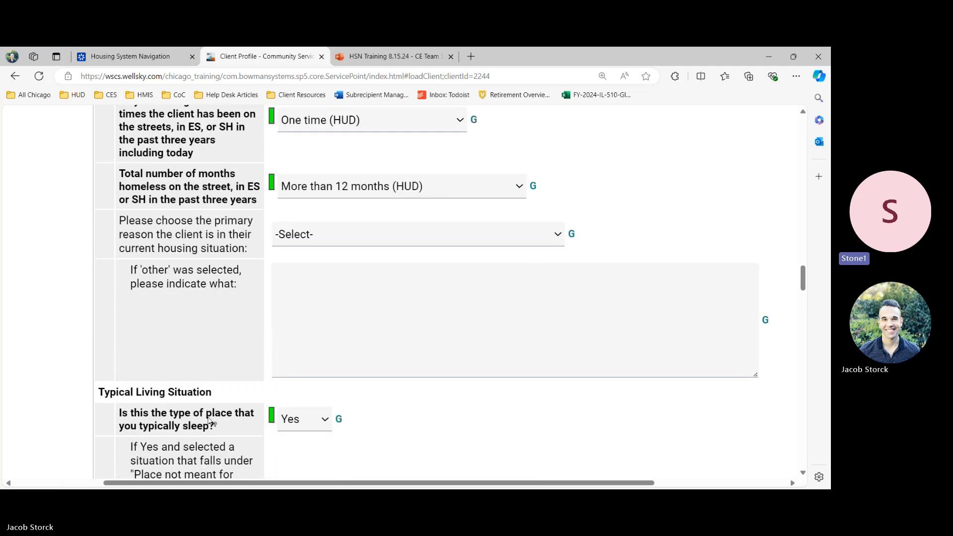
- Examine the Typical Living Situation follow-up questions for Yes and No answers, including those for places not meant for habitation
{"action": "scroll", "coordinate": [233, 414], "scroll_direction": "down", "scroll_amount": 3}
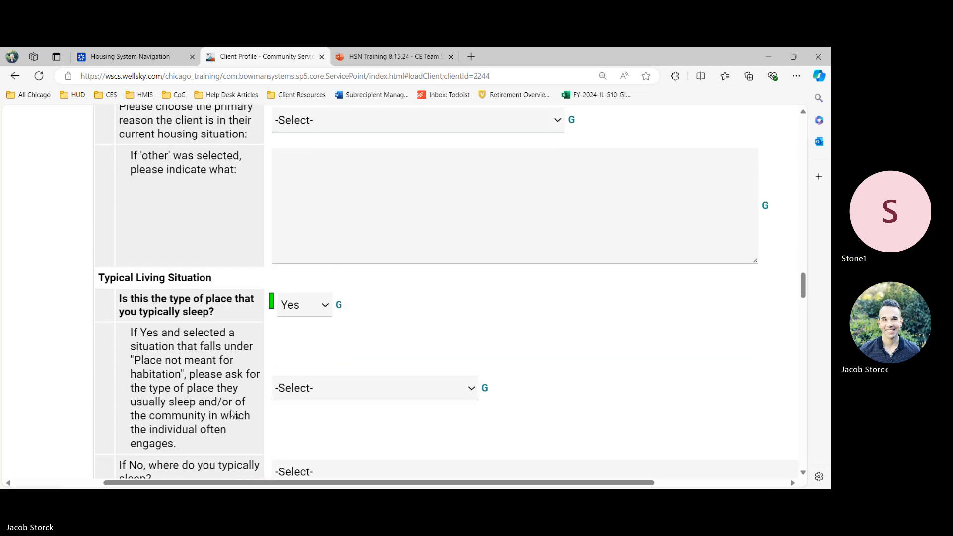
{"action": "scroll", "coordinate": [235, 413], "scroll_direction": "down", "scroll_amount": 1}
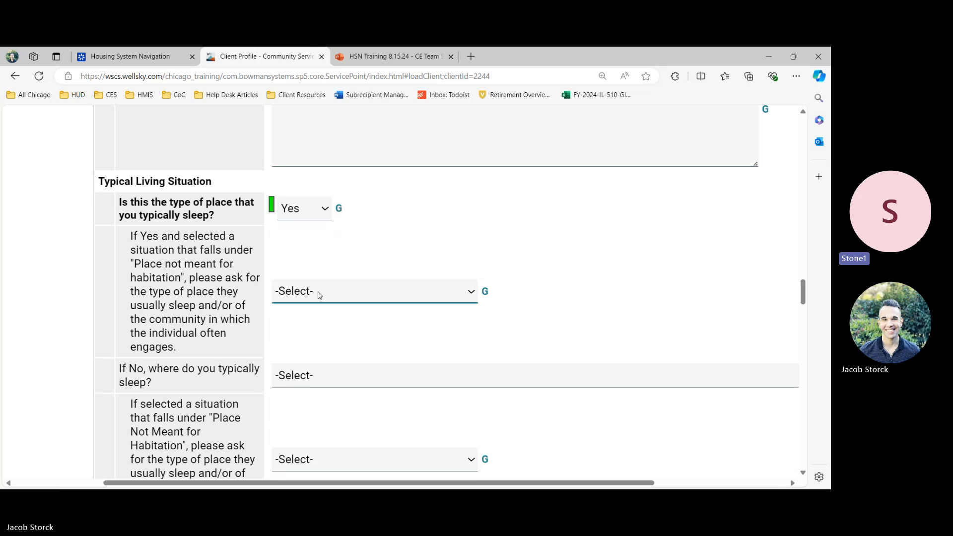
{"action": "scroll", "coordinate": [197, 312], "scroll_direction": "down", "scroll_amount": 1}
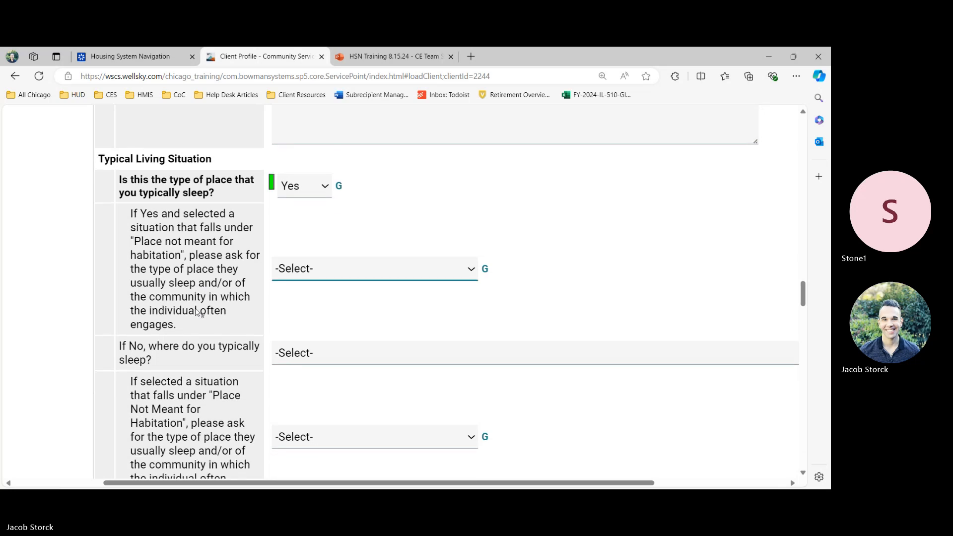
{"action": "left_click_drag", "start_coordinate": [148, 346], "coordinate": [112, 346]}
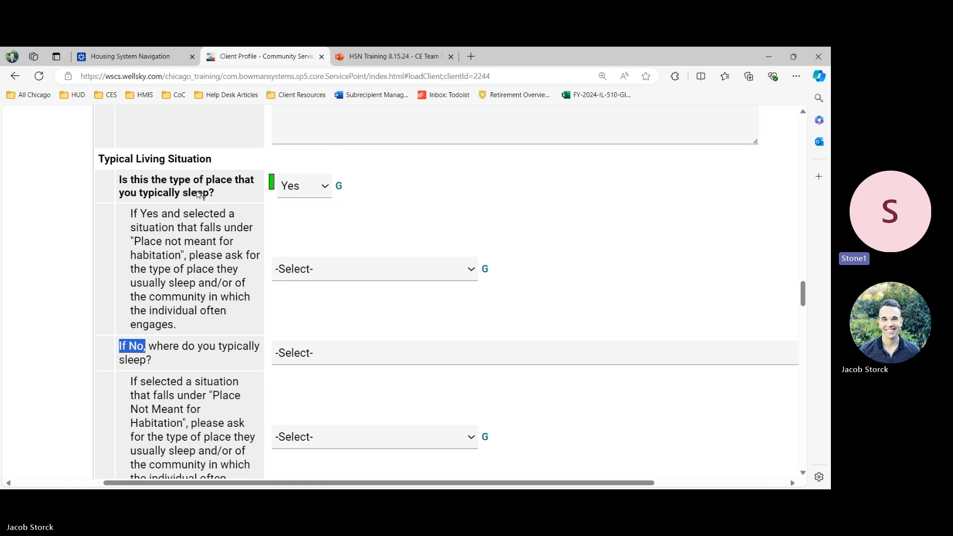
{"action": "right_click", "coordinate": [324, 363]}
{"action": "left_click", "coordinate": [289, 395]}
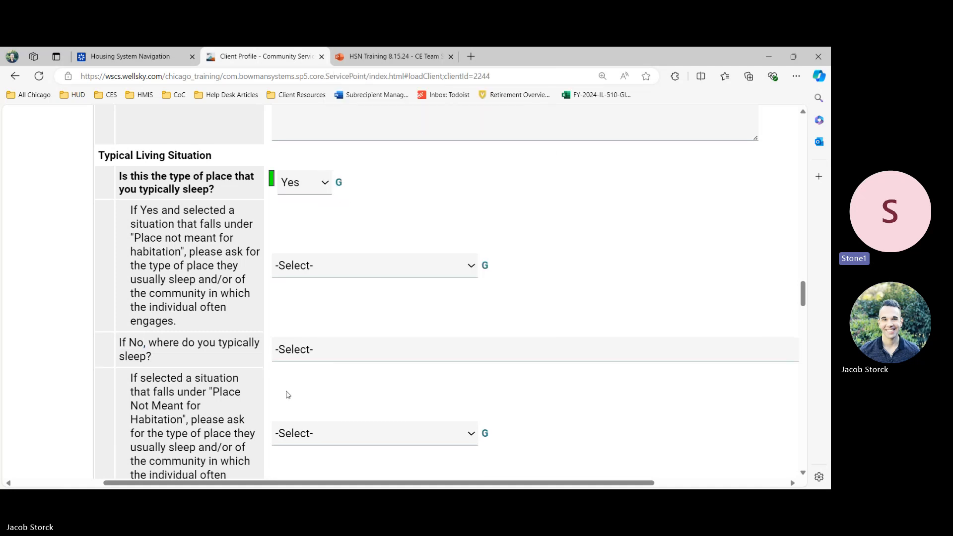
{"action": "scroll", "coordinate": [288, 395], "scroll_direction": "down", "scroll_amount": 1}
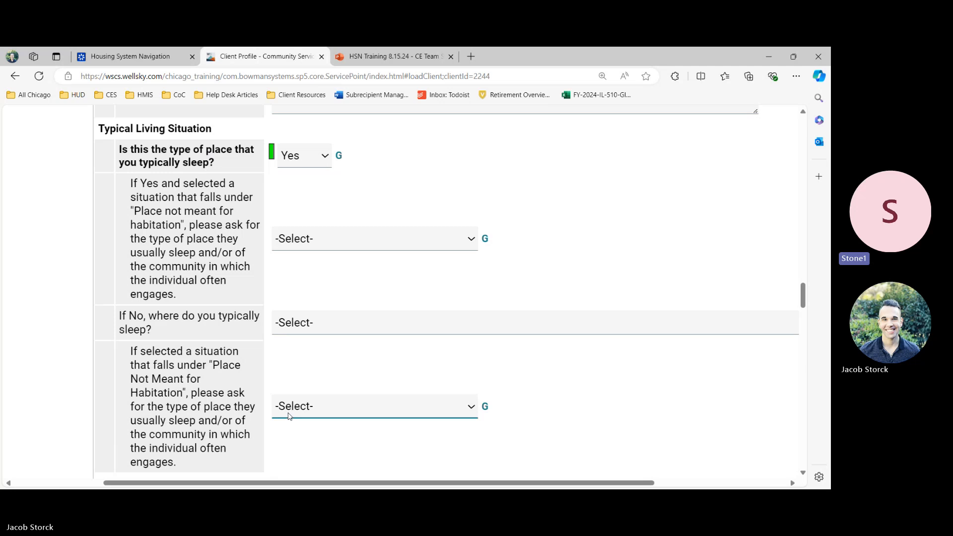
{"action": "left_click", "coordinate": [414, 380]}
{"action": "left_click", "coordinate": [404, 404]}
{"action": "left_click", "coordinate": [319, 253]}
- Read the questions on further information about the client's typical living situation, including the one about staying there with children
{"action": "scroll", "coordinate": [290, 374], "scroll_direction": "down", "scroll_amount": 6}
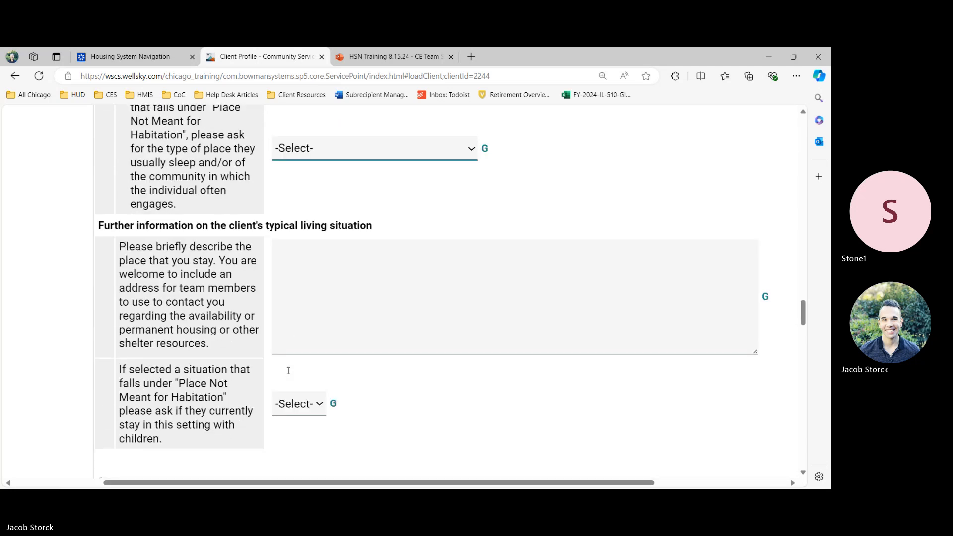
{"action": "left_click", "coordinate": [315, 260]}
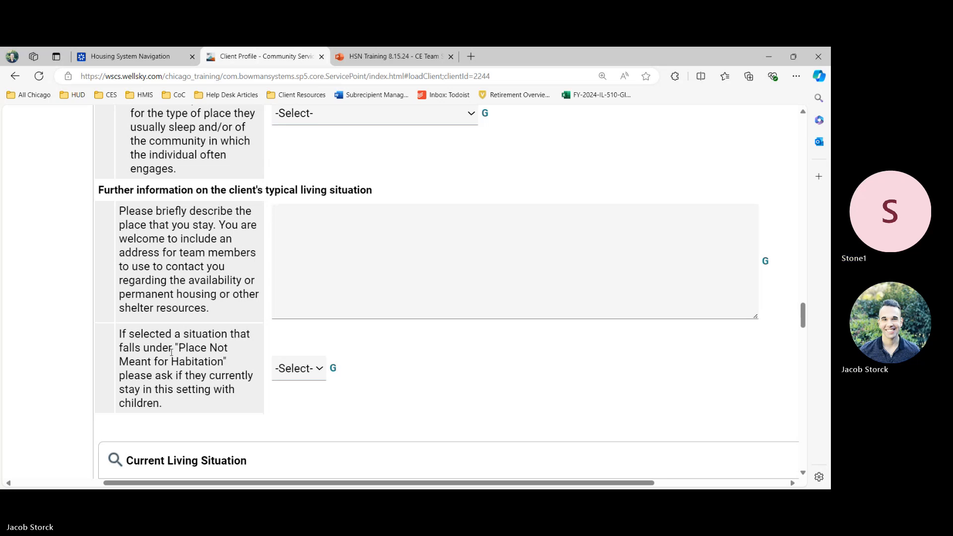
{"action": "left_click_drag", "start_coordinate": [169, 361], "coordinate": [247, 428]}
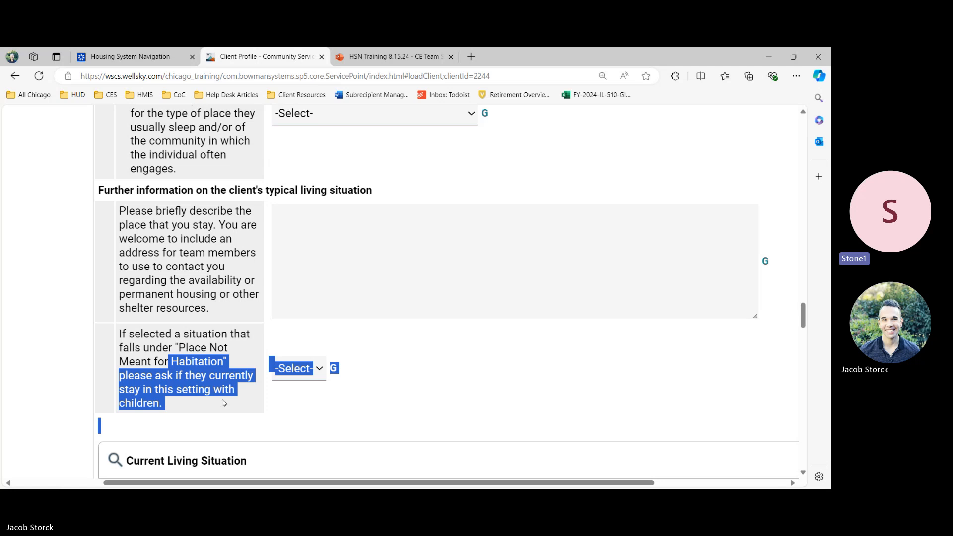
{"action": "left_click", "coordinate": [224, 403]}
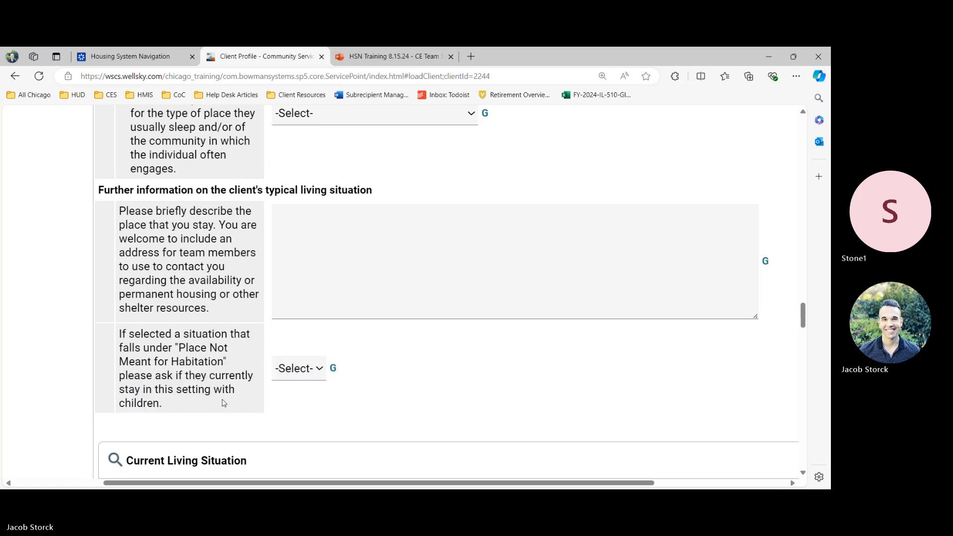
{"action": "scroll", "coordinate": [224, 403], "scroll_direction": "down", "scroll_amount": 1}
{"action": "scroll", "coordinate": [224, 402], "scroll_direction": "down", "scroll_amount": 3}
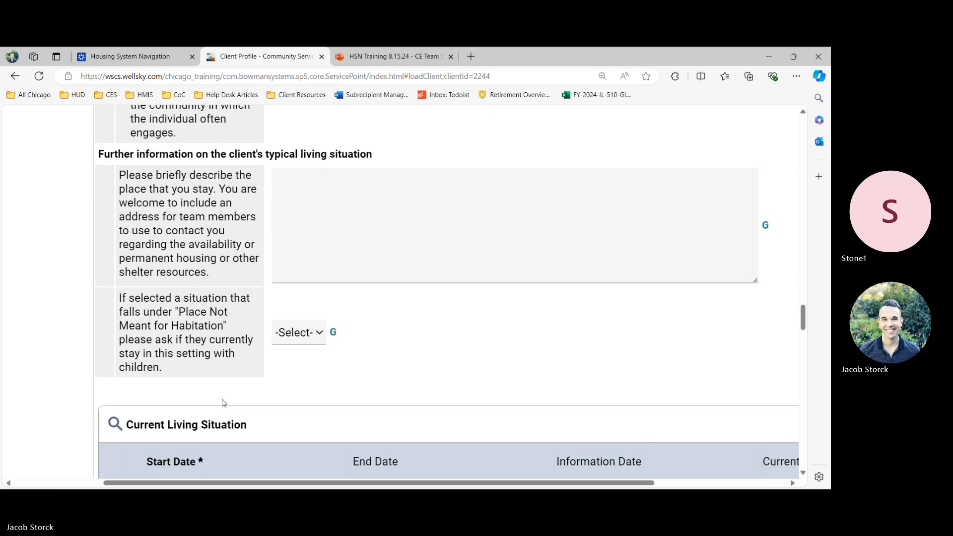
- Examine the Current Living Situation record across its columns, together with the disability and income sections below it
{"action": "scroll", "coordinate": [224, 403], "scroll_direction": "down", "scroll_amount": 1}
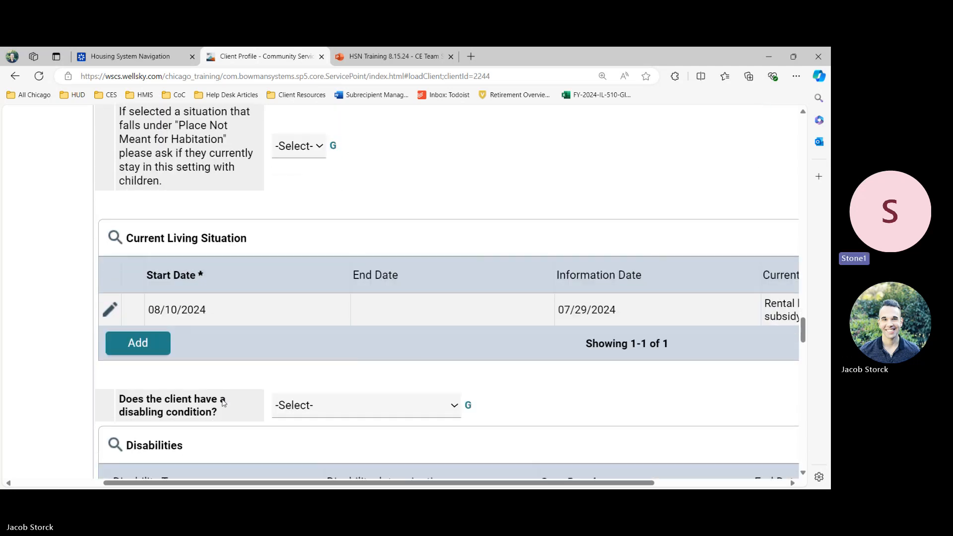
{"action": "left_click_drag", "start_coordinate": [218, 483], "coordinate": [313, 483]}
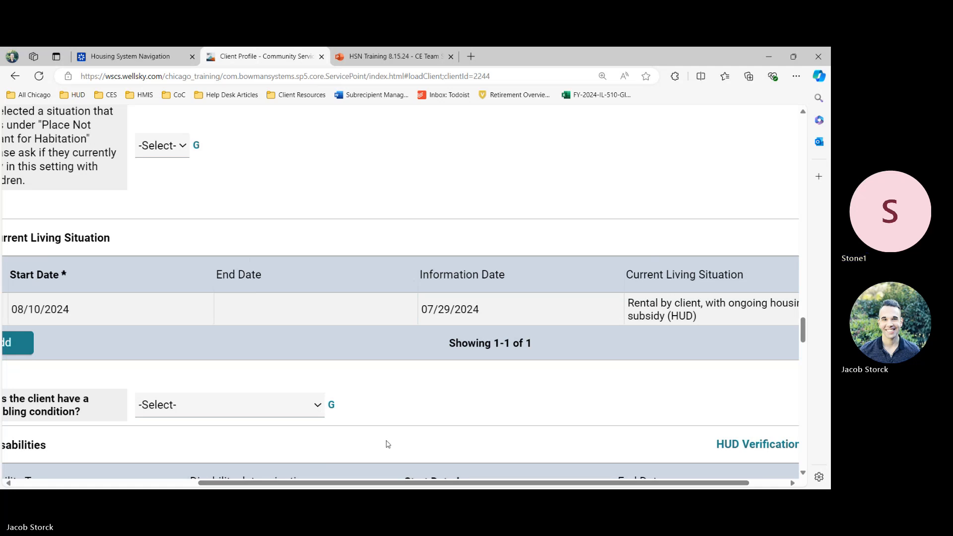
{"action": "scroll", "coordinate": [478, 336], "scroll_direction": "right", "scroll_amount": 2}
{"action": "scroll", "coordinate": [479, 337], "scroll_direction": "left", "scroll_amount": 2}
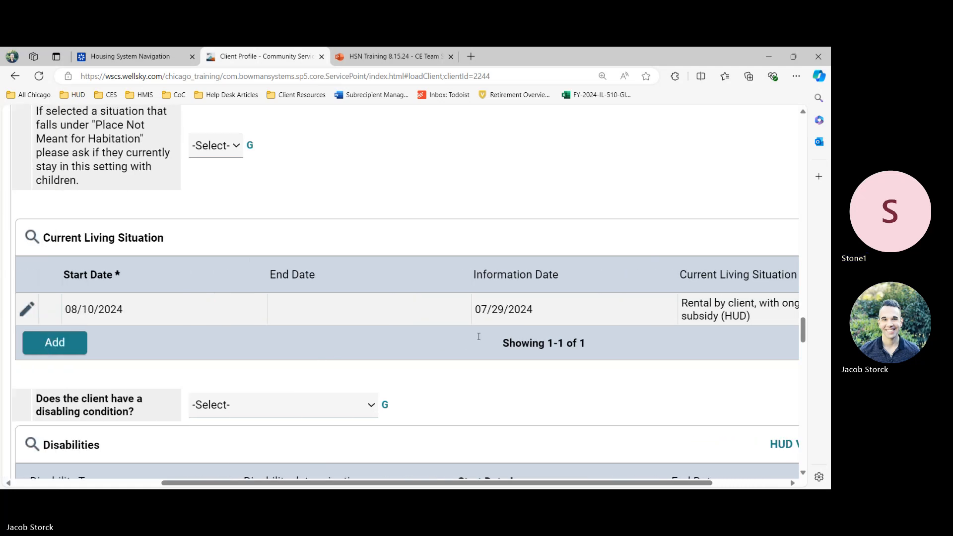
{"action": "scroll", "coordinate": [478, 337], "scroll_direction": "down", "scroll_amount": 3}
{"action": "scroll", "coordinate": [478, 339], "scroll_direction": "down", "scroll_amount": 1}
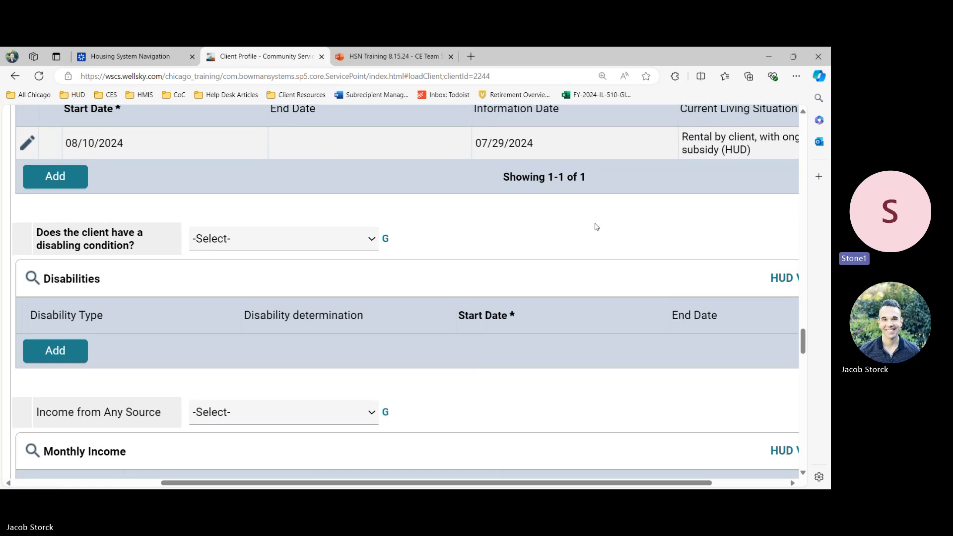
{"action": "scroll", "coordinate": [416, 304], "scroll_direction": "down", "scroll_amount": 4}
{"action": "scroll", "coordinate": [415, 305], "scroll_direction": "up", "scroll_amount": 1}
{"action": "scroll", "coordinate": [416, 304], "scroll_direction": "up", "scroll_amount": 3}
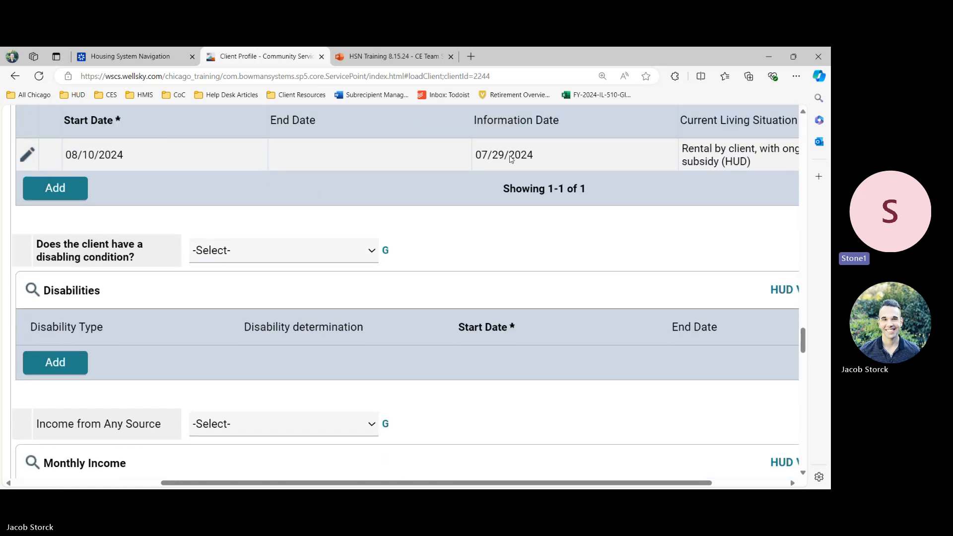
- Reduce the page zoom one level from 150% and review the disability and income sections at full width
{"action": "left_click", "coordinate": [602, 76]}
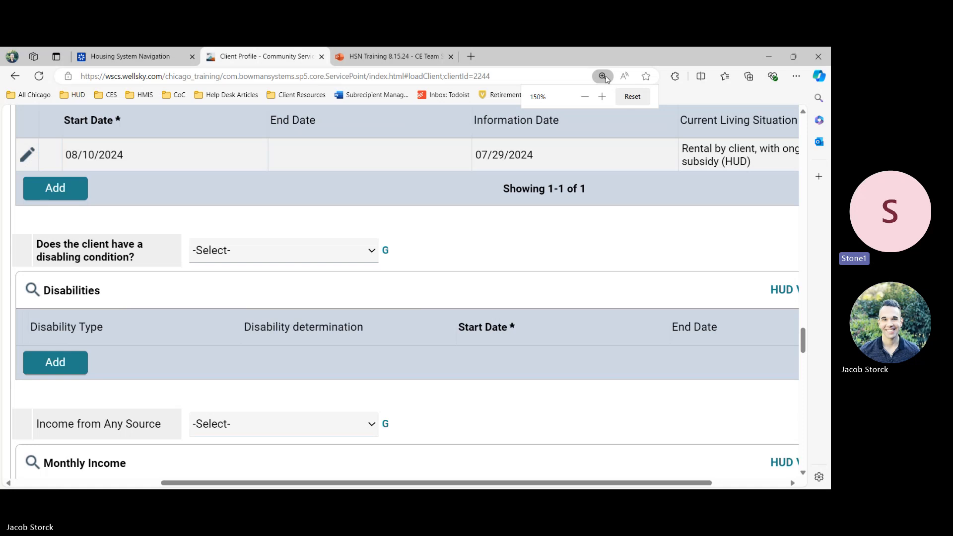
{"action": "left_click", "coordinate": [584, 96]}
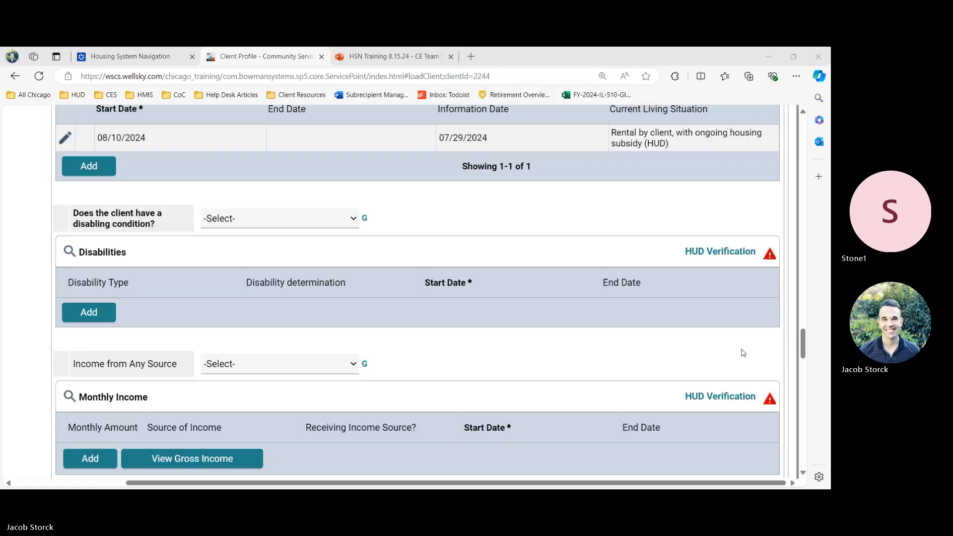
{"action": "scroll", "coordinate": [529, 345], "scroll_direction": "down", "scroll_amount": 3}
{"action": "scroll", "coordinate": [529, 344], "scroll_direction": "down", "scroll_amount": 5}
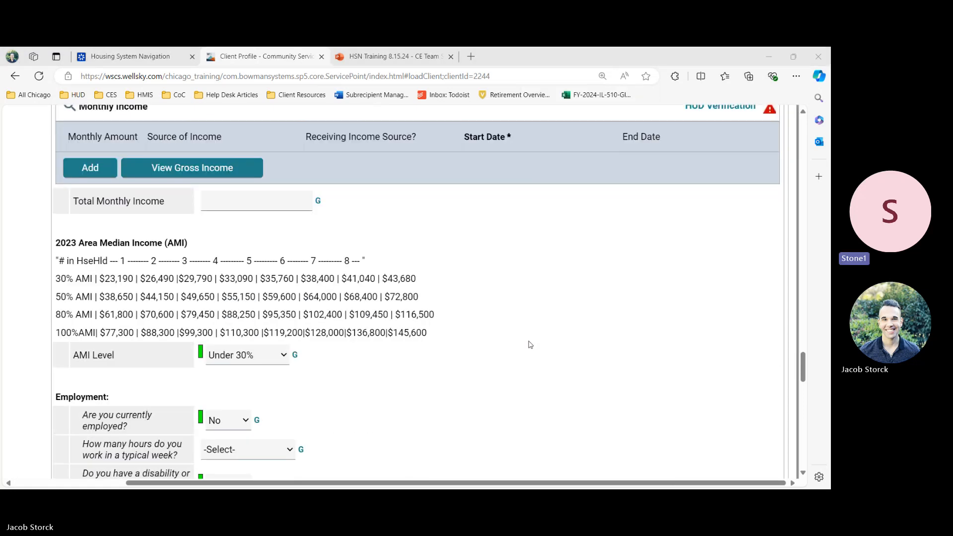
{"action": "scroll", "coordinate": [529, 344], "scroll_direction": "up", "scroll_amount": 8}
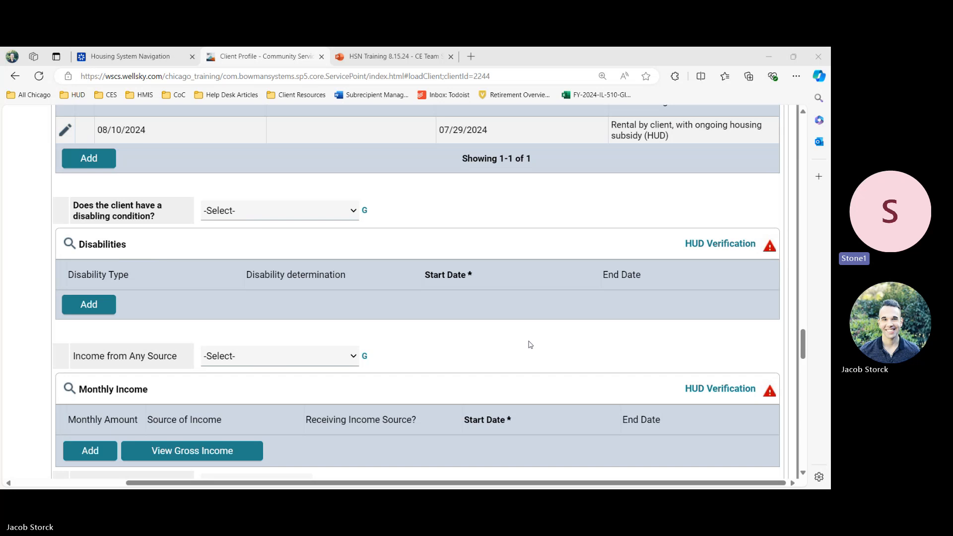
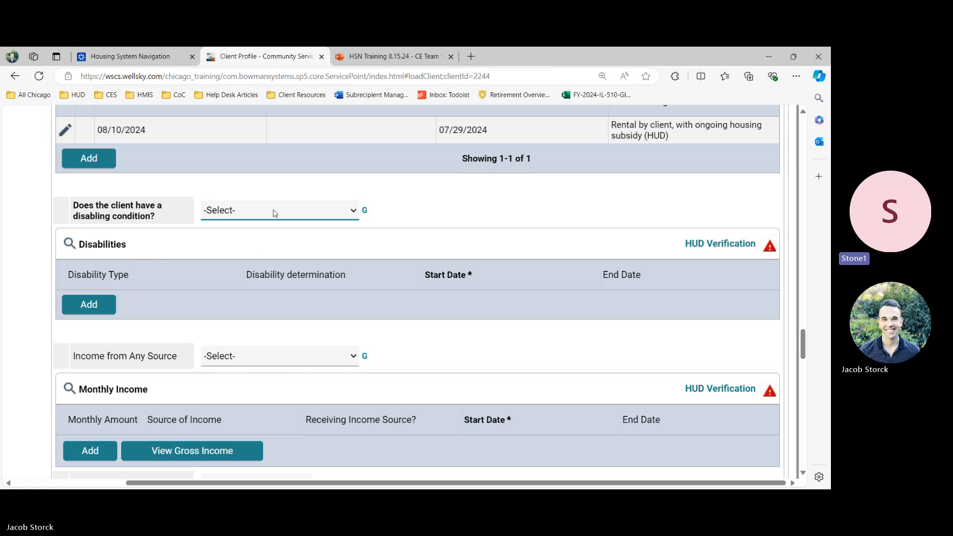
- Open the HUD Verification for Disabilities and set all incomplete disability types to No (HUD)
{"action": "left_click", "coordinate": [696, 245]}
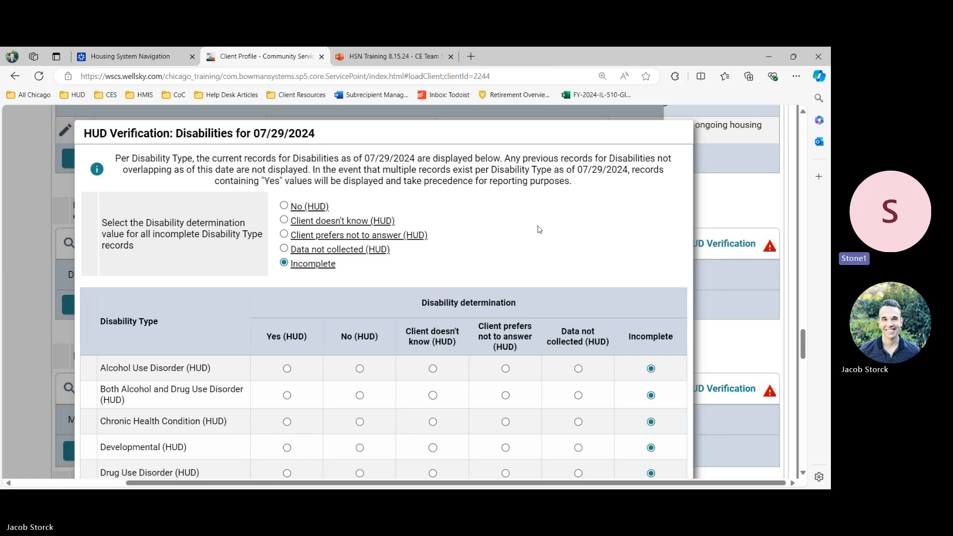
{"action": "scroll", "coordinate": [539, 229], "scroll_direction": "down", "scroll_amount": 2}
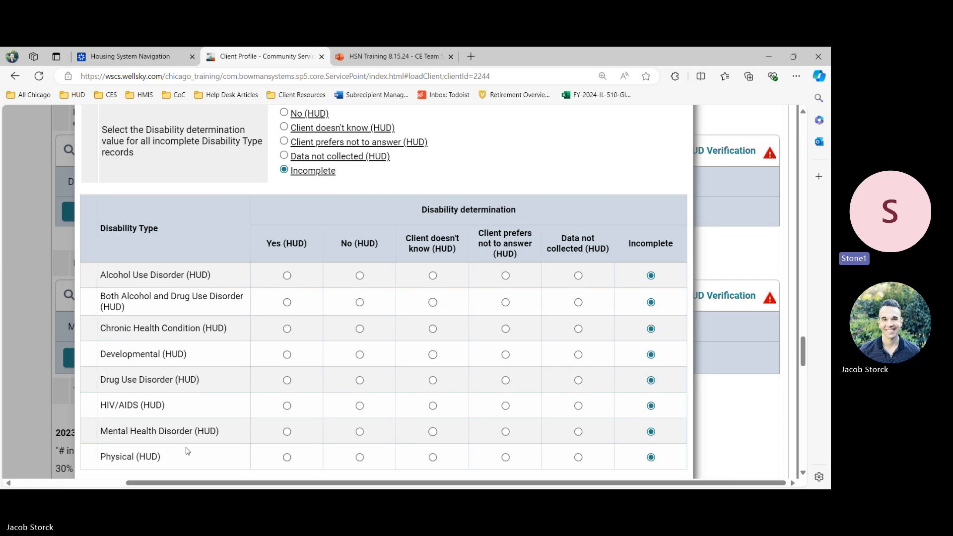
{"action": "scroll", "coordinate": [178, 447], "scroll_direction": "up", "scroll_amount": 1}
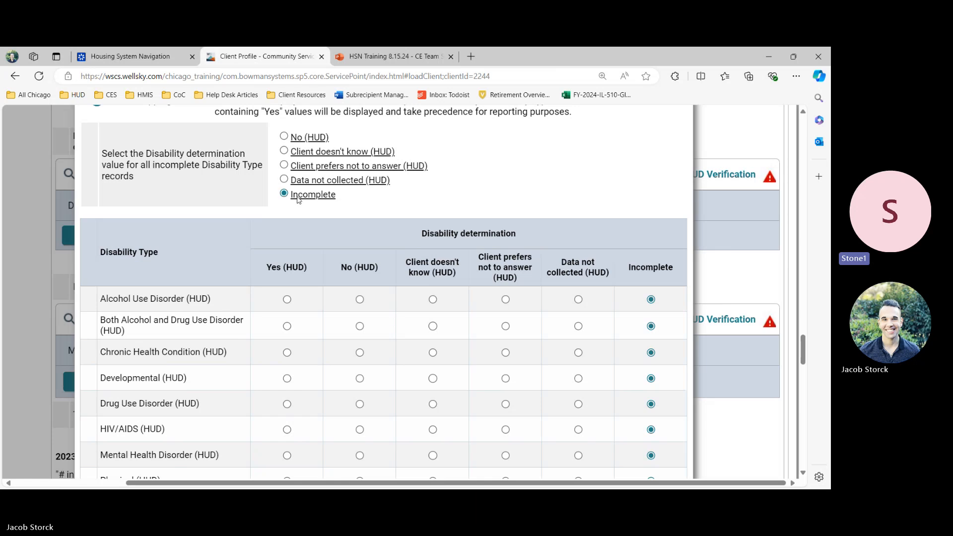
{"action": "left_click", "coordinate": [284, 137]}
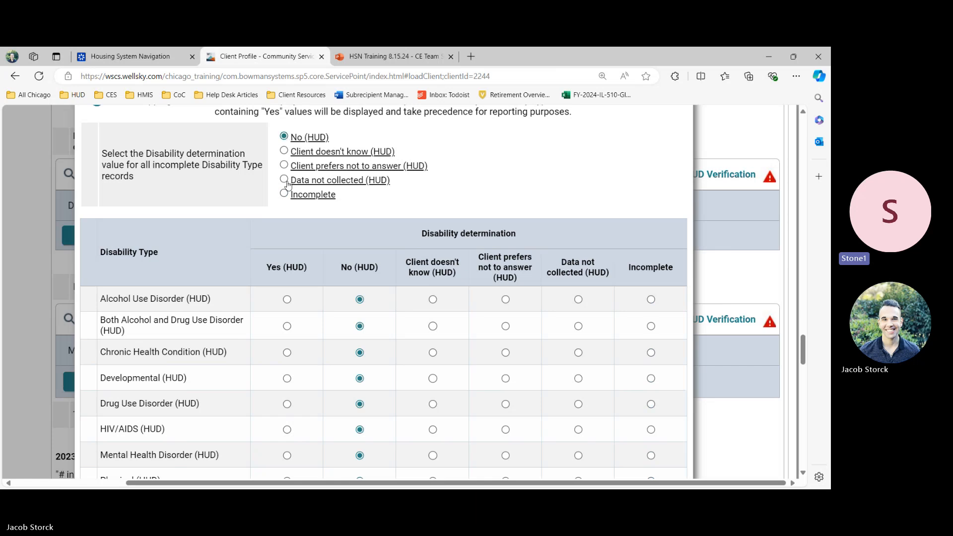
{"action": "left_click", "coordinate": [284, 151]}
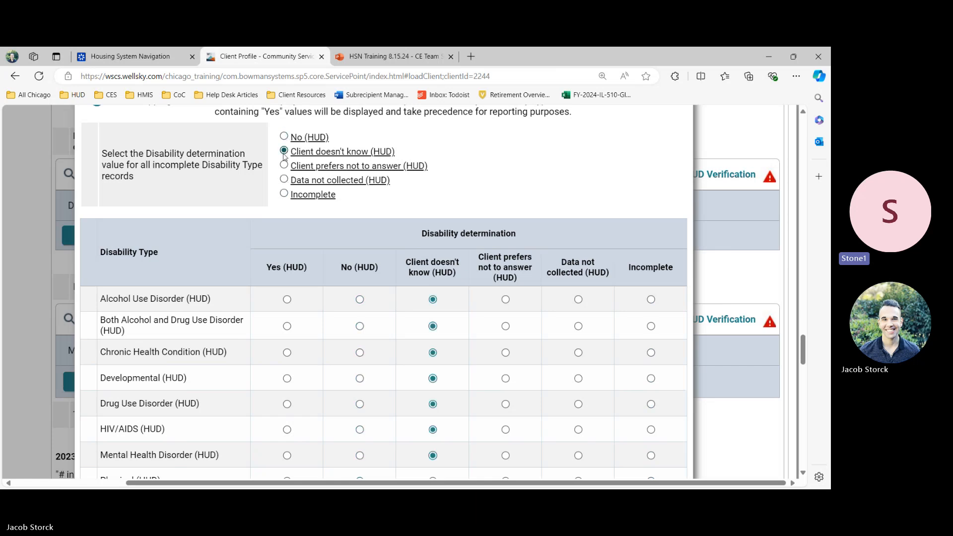
{"action": "left_click", "coordinate": [284, 137]}
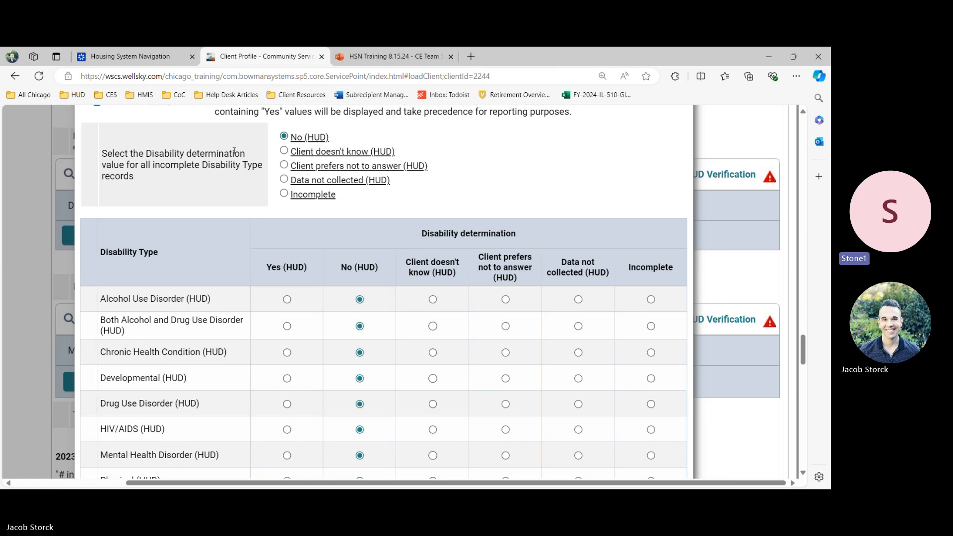
{"action": "scroll", "coordinate": [234, 151], "scroll_direction": "down", "scroll_amount": 2}
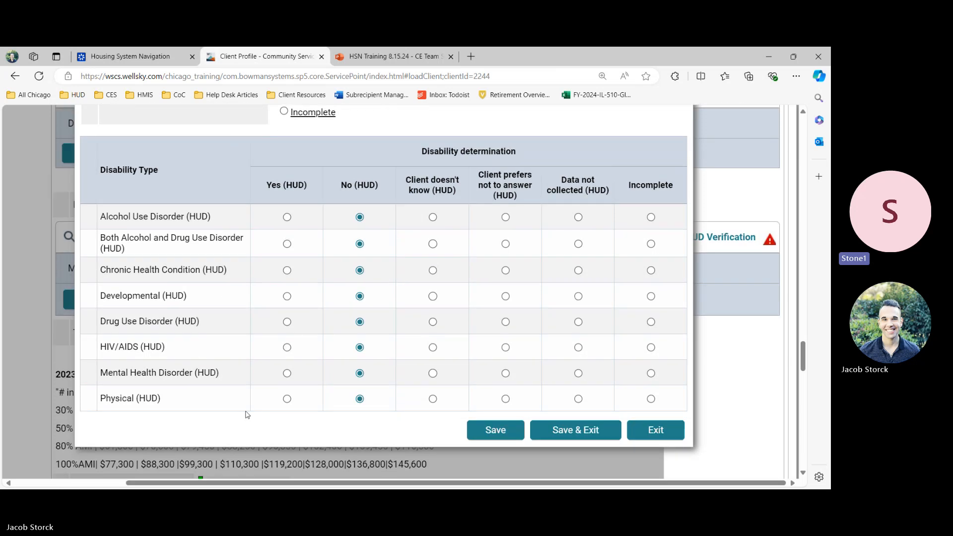
- Set Mental Health Disorder to Yes (HUD), answer its long-continued duration question, and save and exit the disability verification
{"action": "left_click", "coordinate": [287, 374]}
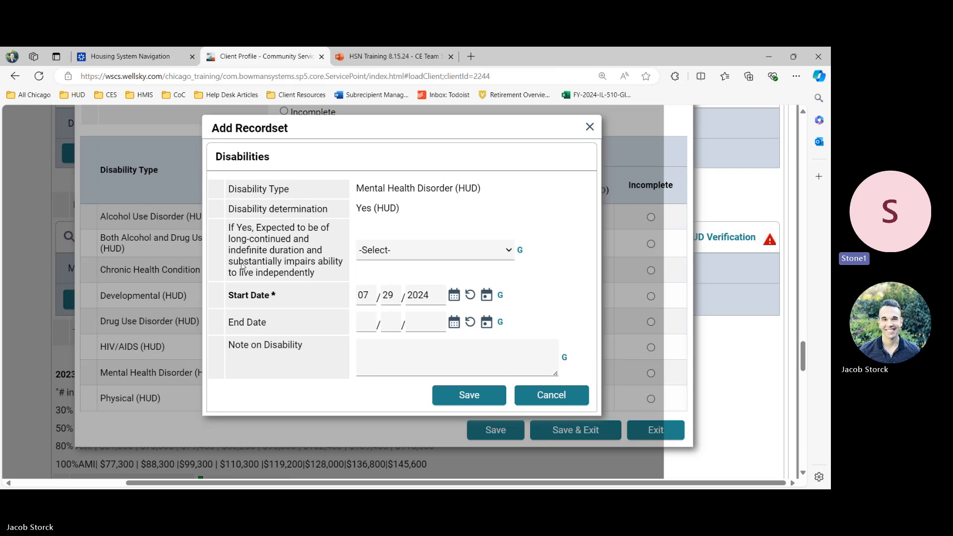
{"action": "left_click", "coordinate": [388, 251]}
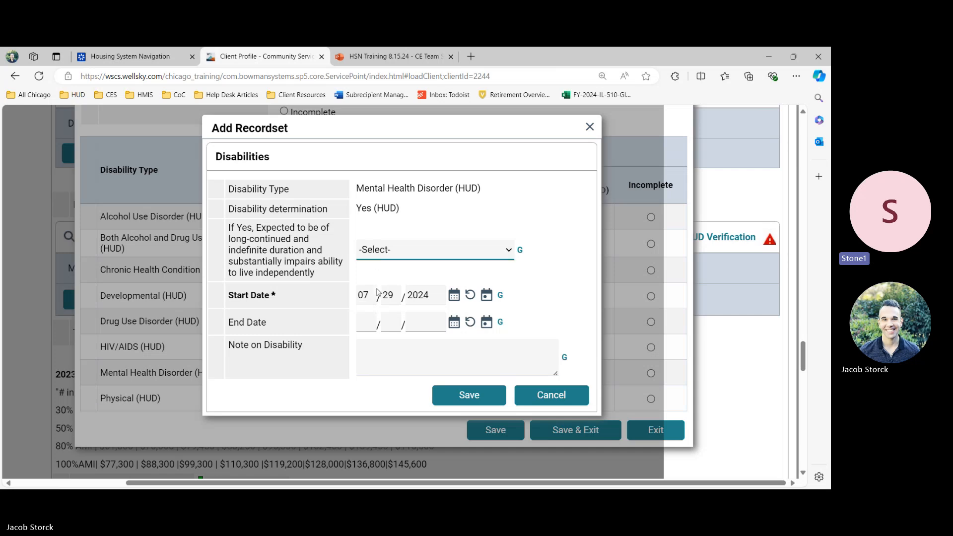
{"action": "left_click", "coordinate": [378, 292]}
{"action": "left_click", "coordinate": [461, 397]}
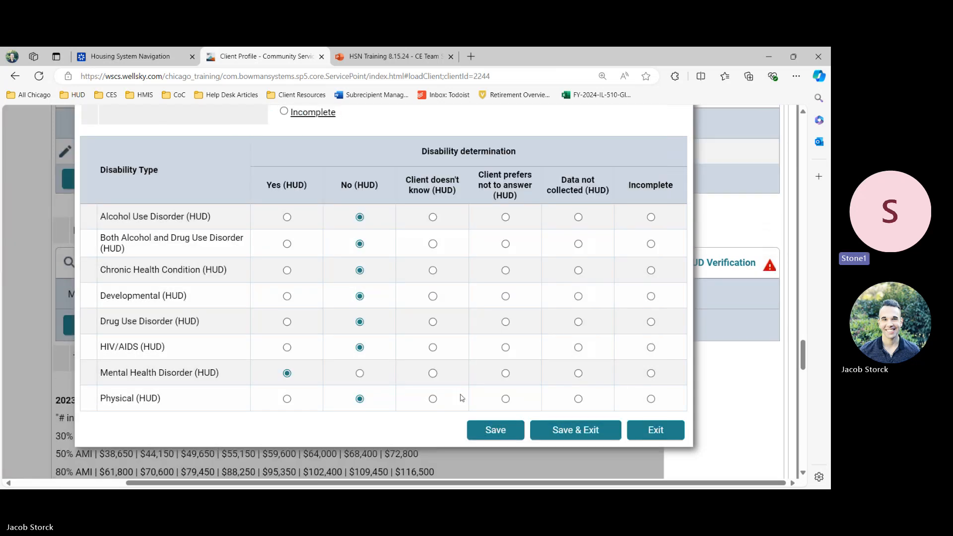
{"action": "left_click", "coordinate": [567, 427]}
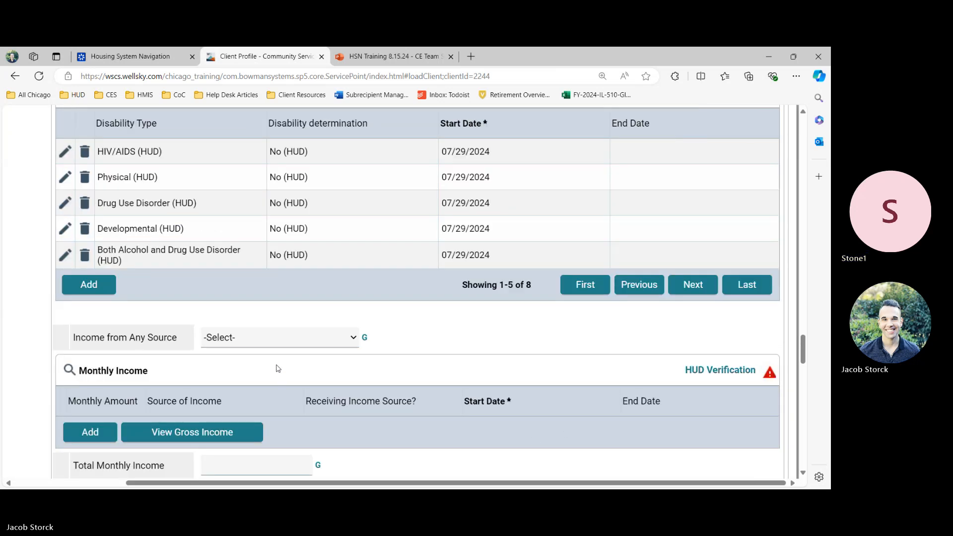
- Answer Yes (HUD) to whether the client has a disabling condition
{"action": "scroll", "coordinate": [277, 365], "scroll_direction": "up", "scroll_amount": 1}
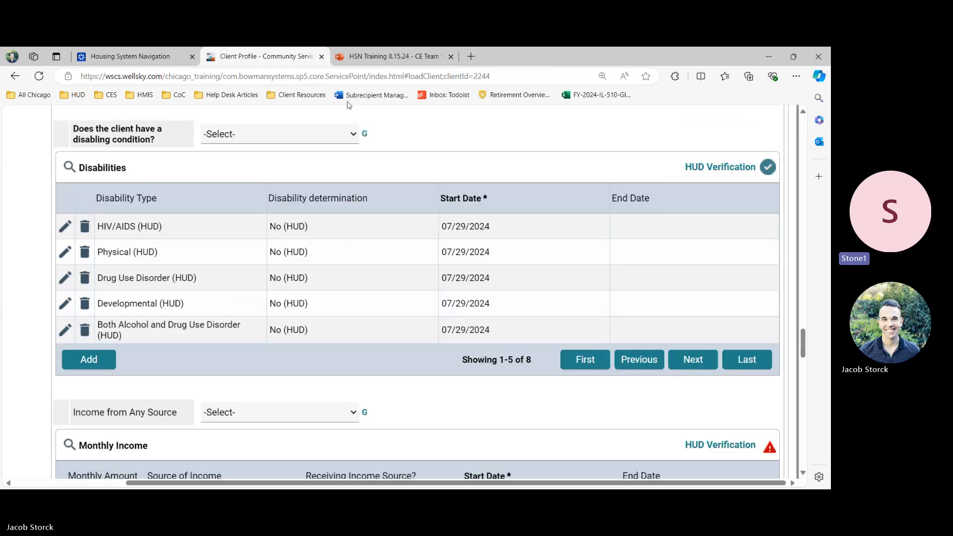
{"action": "left_click", "coordinate": [305, 137]}
{"action": "key", "text": "y"}
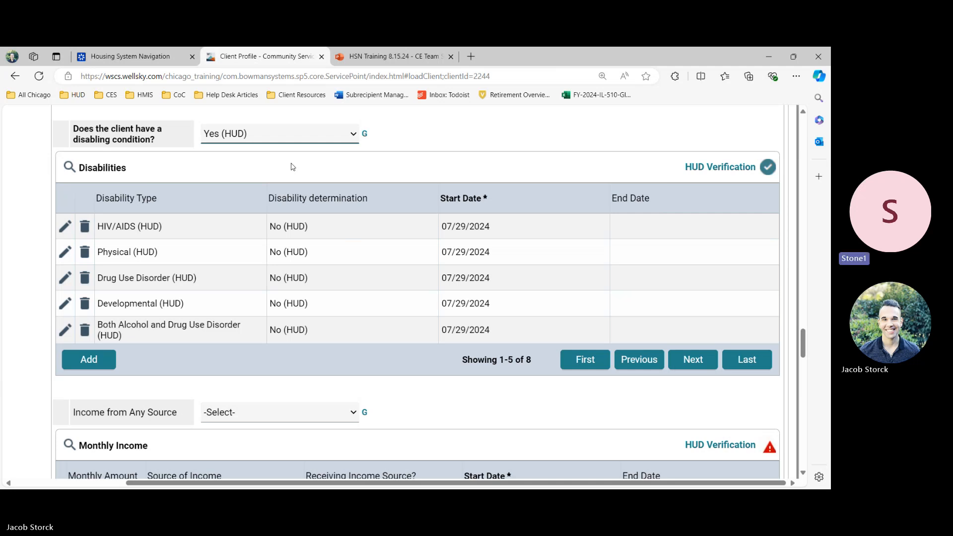
{"action": "scroll", "coordinate": [292, 167], "scroll_direction": "down", "scroll_amount": 3}
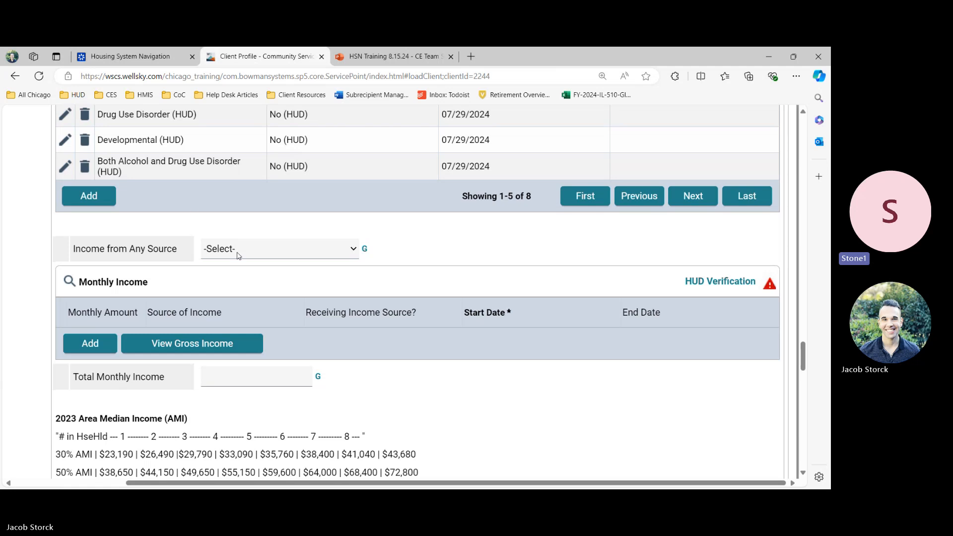
- Answer Yes (HUD) to Income from Any Source and set all incomplete sources in the Monthly Income HUD Verification to No
{"action": "left_click", "coordinate": [234, 280]}
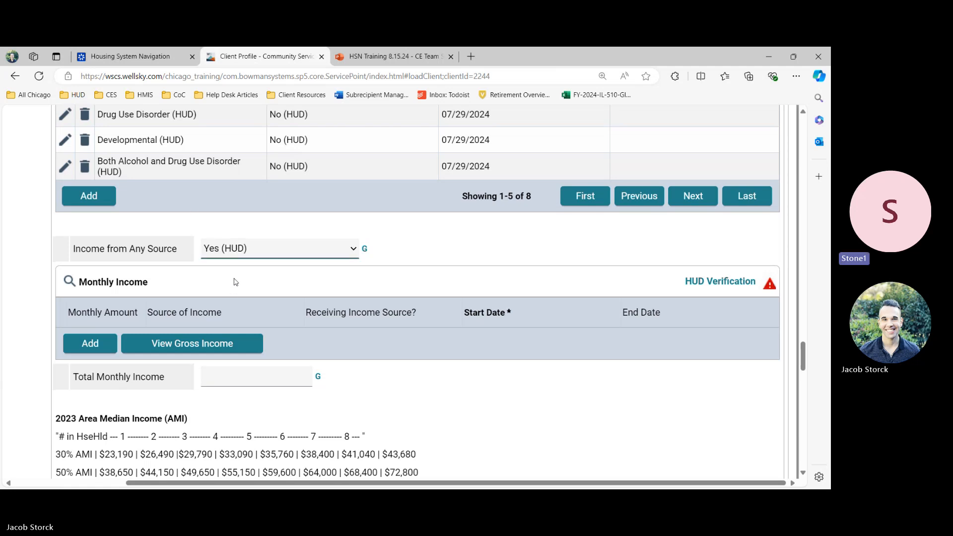
{"action": "left_click", "coordinate": [695, 281]}
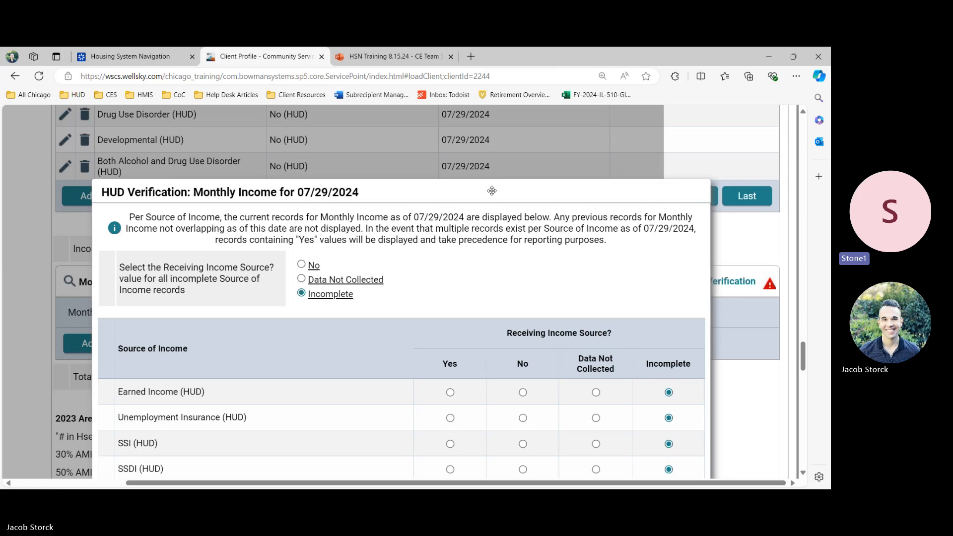
{"action": "scroll", "coordinate": [481, 176], "scroll_direction": "down", "scroll_amount": 2}
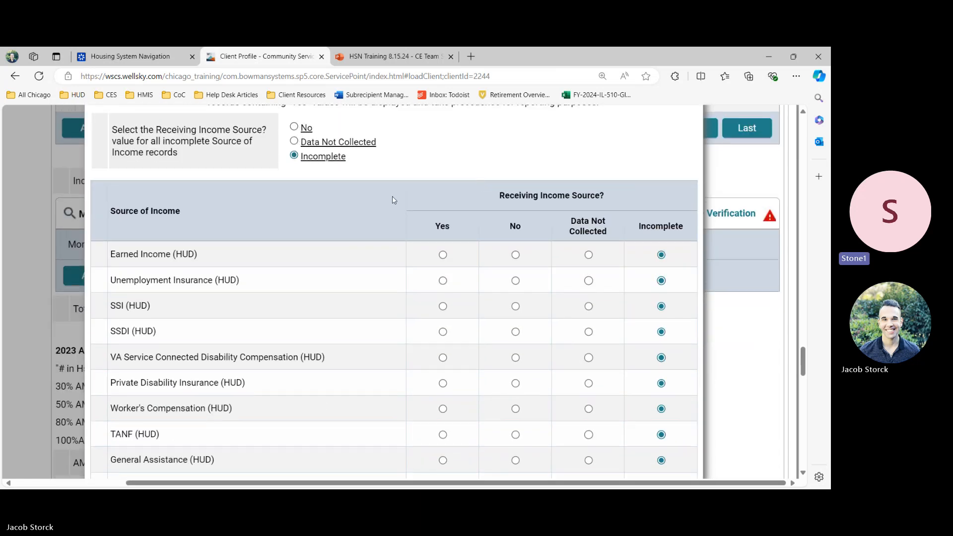
{"action": "left_click", "coordinate": [295, 127]}
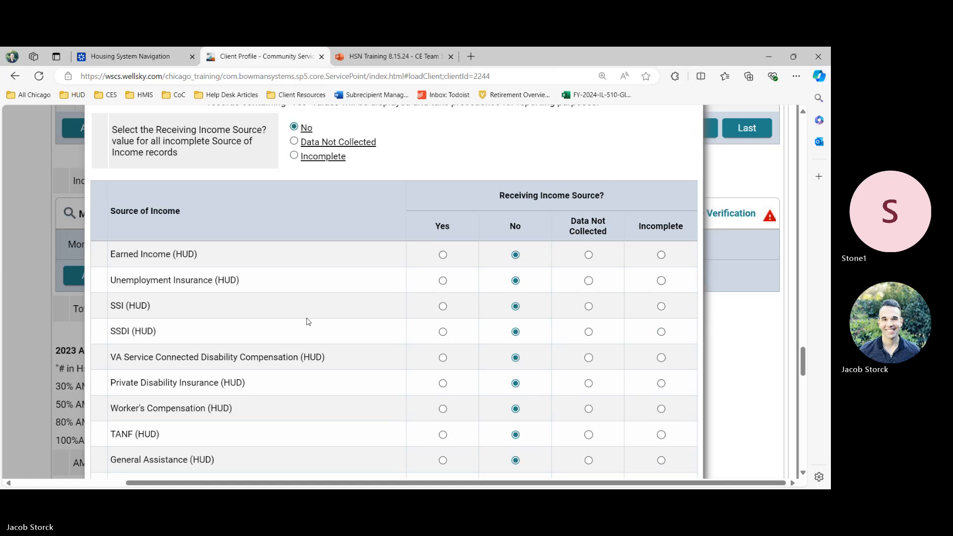
- Mark Earned Income (HUD) as a received income source with a monthly amount of 200 and save the record
{"action": "scroll", "coordinate": [297, 329], "scroll_direction": "down", "scroll_amount": 1}
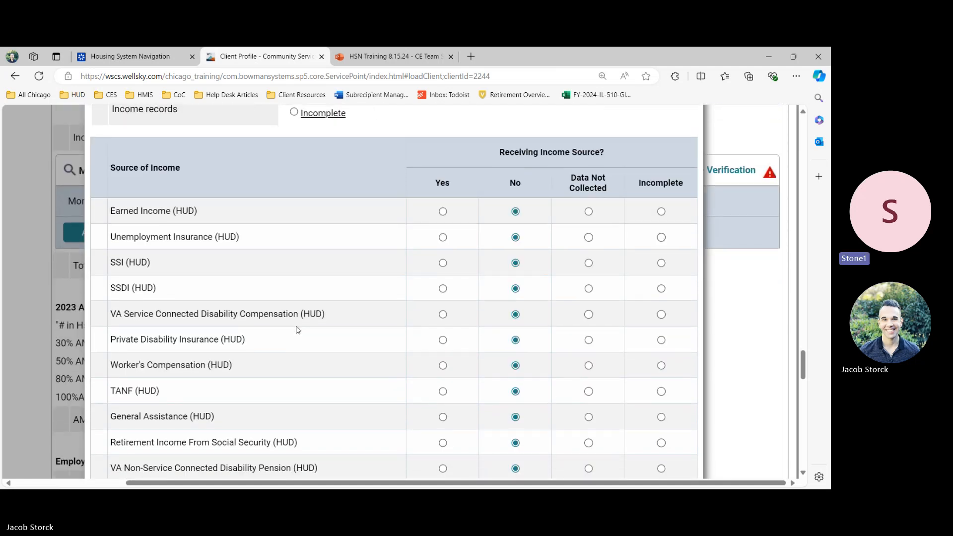
{"action": "scroll", "coordinate": [296, 329], "scroll_direction": "down", "scroll_amount": 1}
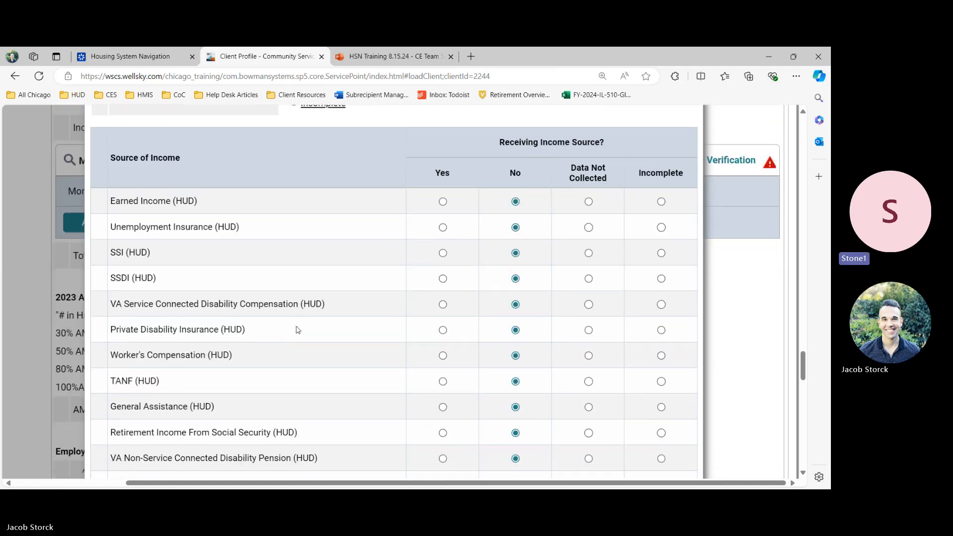
{"action": "left_click", "coordinate": [443, 202]}
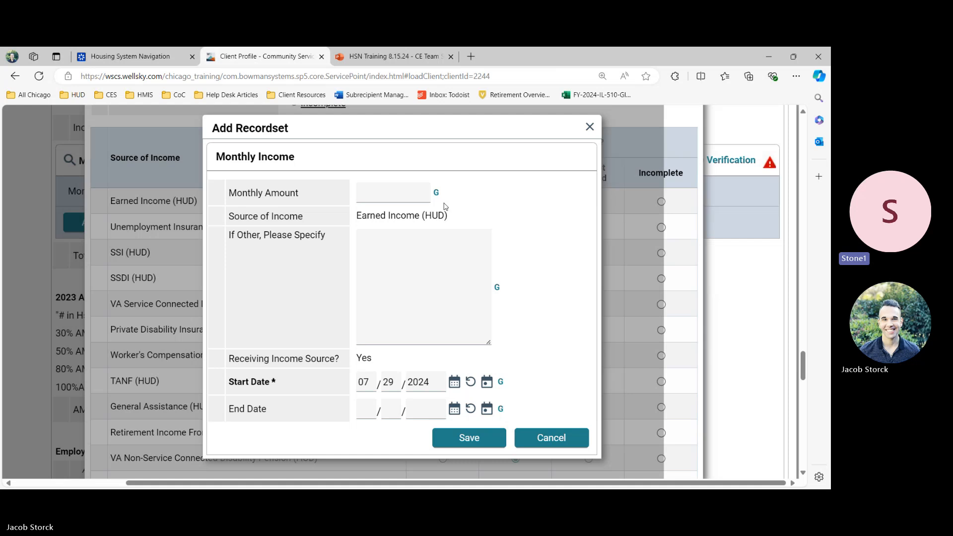
{"action": "left_click", "coordinate": [371, 198]}
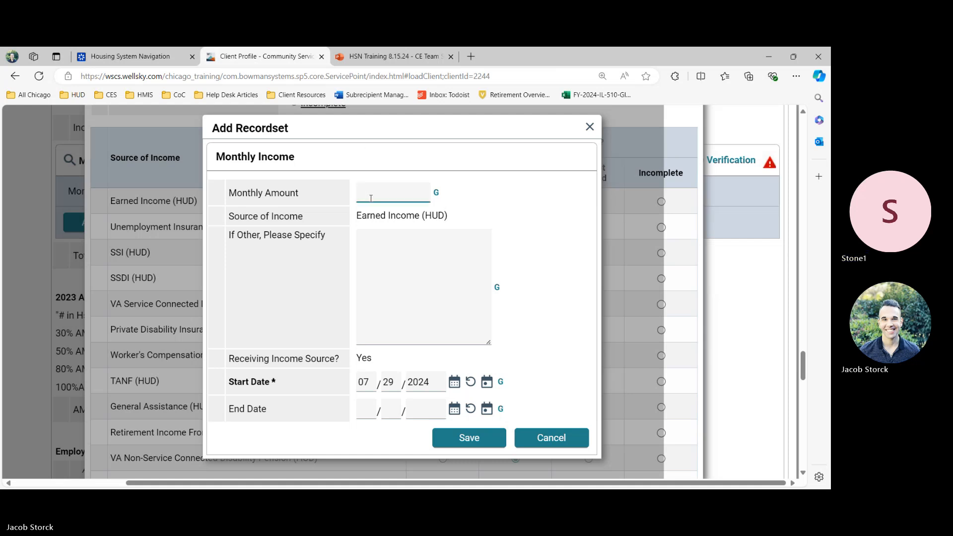
{"action": "type", "text": "200"}
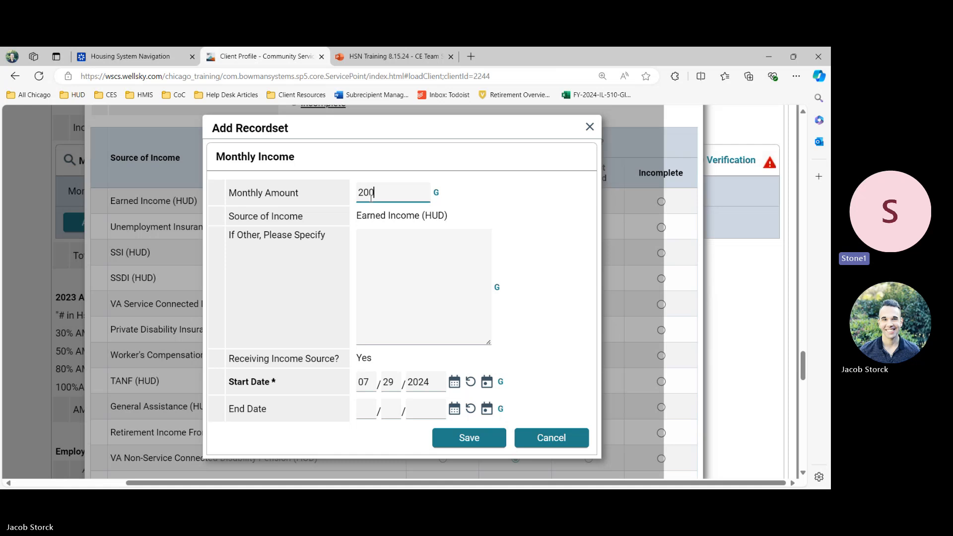
{"action": "left_click", "coordinate": [462, 439]}
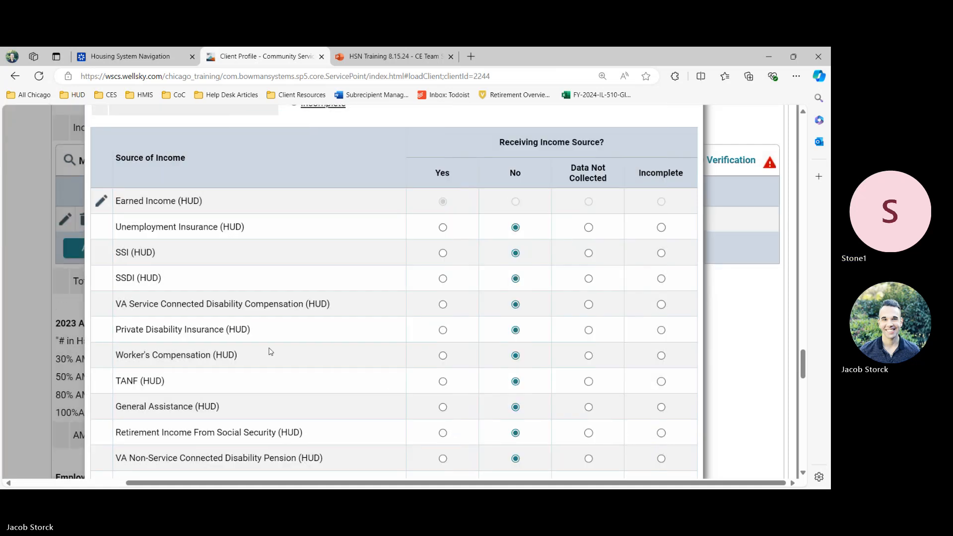
- Mark SSI (HUD) as a received income source with a monthly amount of 200 and save the record
{"action": "scroll", "coordinate": [268, 351], "scroll_direction": "down", "scroll_amount": 1}
{"action": "scroll", "coordinate": [270, 352], "scroll_direction": "down", "scroll_amount": 1}
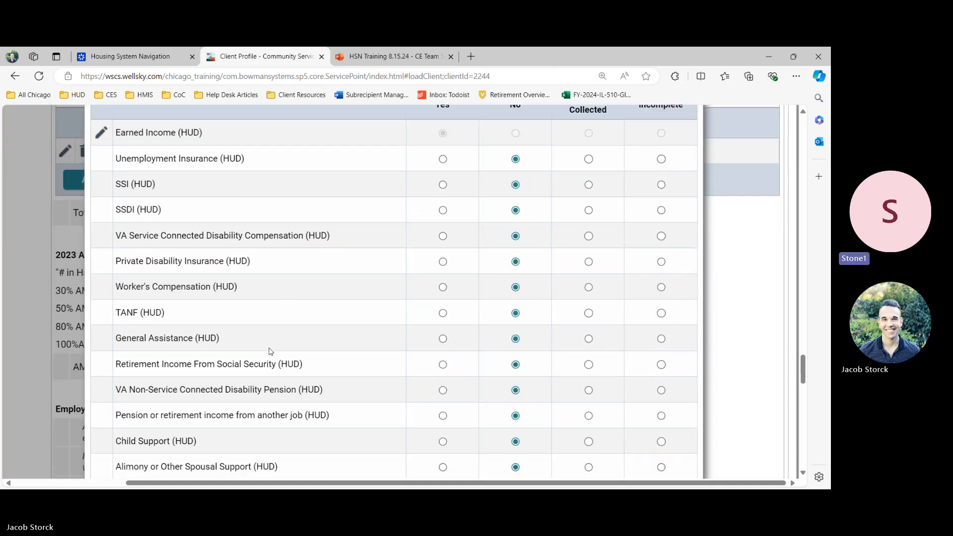
{"action": "left_click", "coordinate": [442, 185]}
{"action": "left_click", "coordinate": [400, 193]}
{"action": "type", "text": "200"}
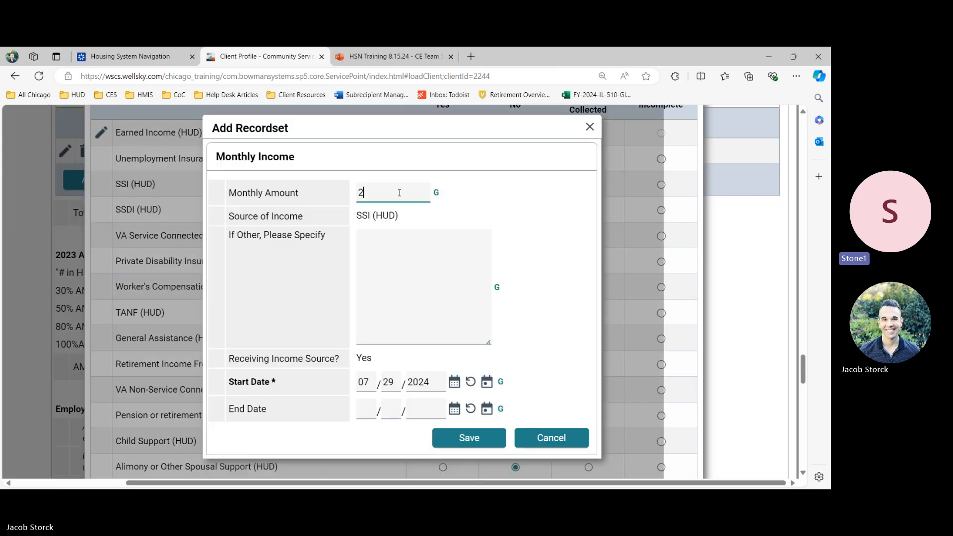
{"action": "left_click", "coordinate": [460, 439]}
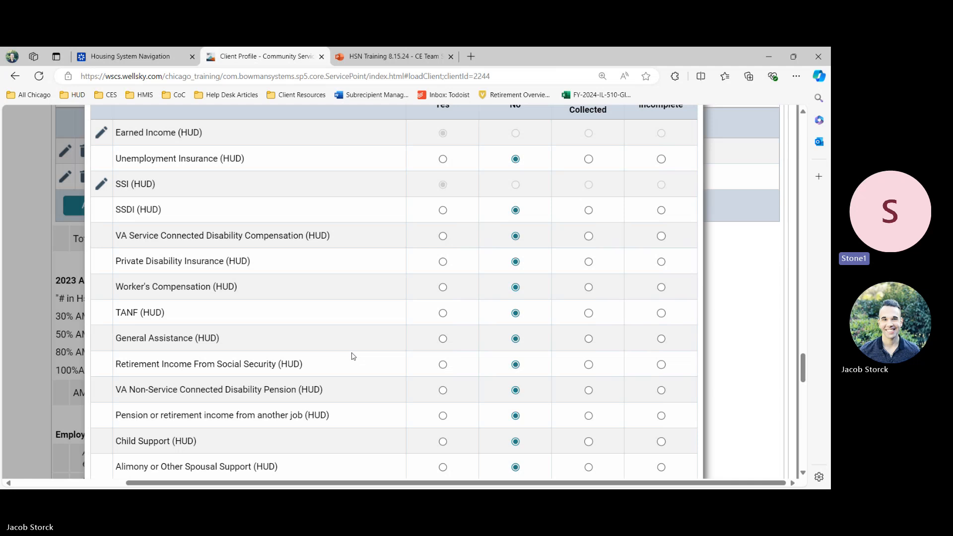
- Save and exit the Monthly Income verification and enter 400 as the Total Monthly Income
{"action": "scroll", "coordinate": [352, 356], "scroll_direction": "down", "scroll_amount": 2}
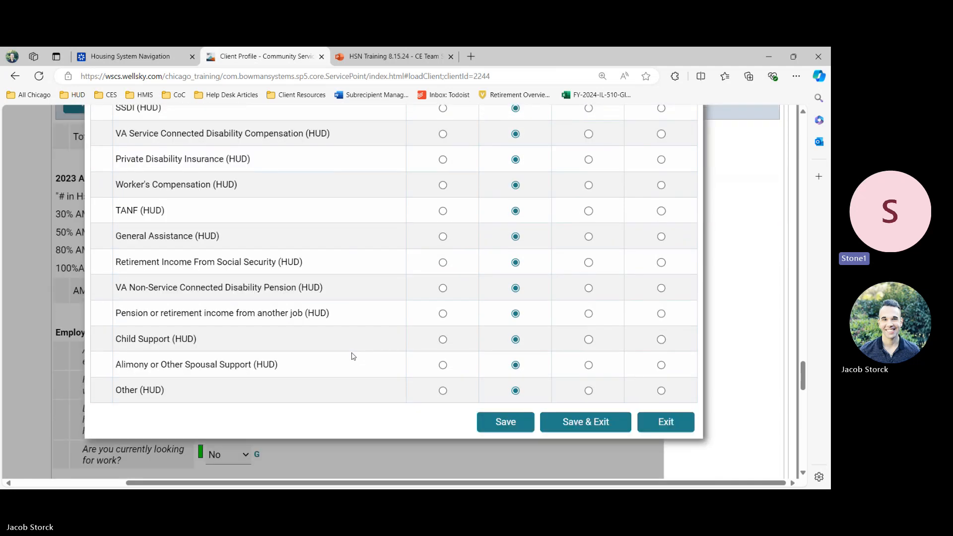
{"action": "left_click", "coordinate": [604, 422]}
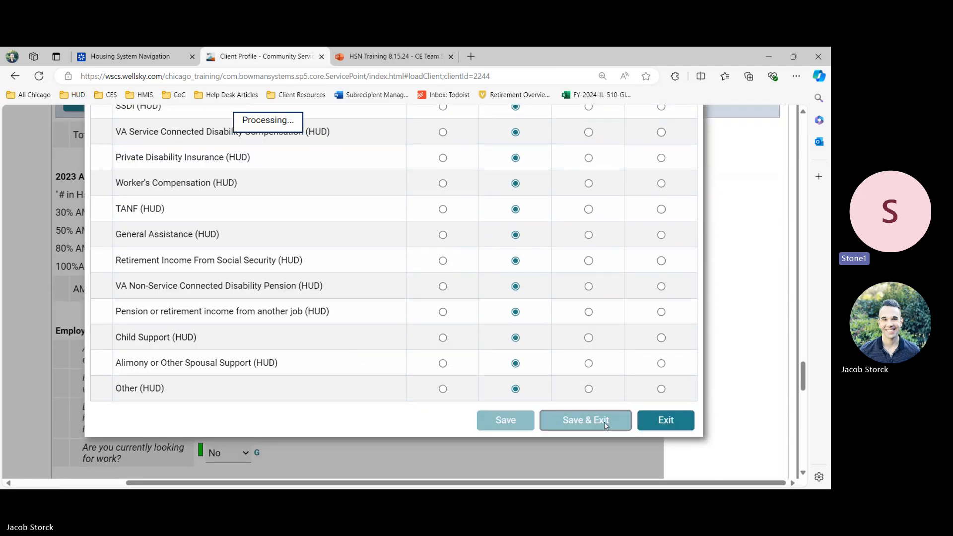
{"action": "scroll", "coordinate": [462, 295], "scroll_direction": "up", "scroll_amount": 3}
{"action": "scroll", "coordinate": [462, 295], "scroll_direction": "up", "scroll_amount": 1}
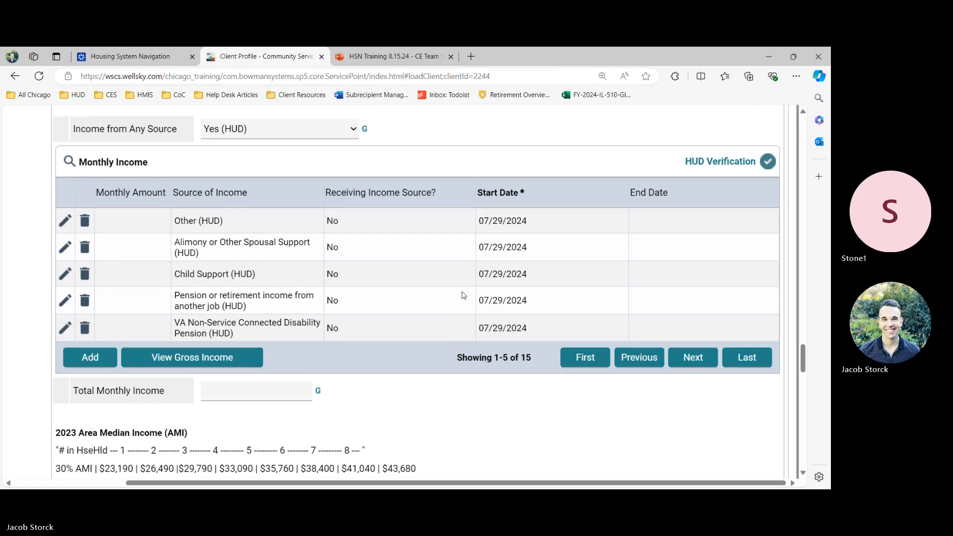
{"action": "left_click", "coordinate": [269, 392]}
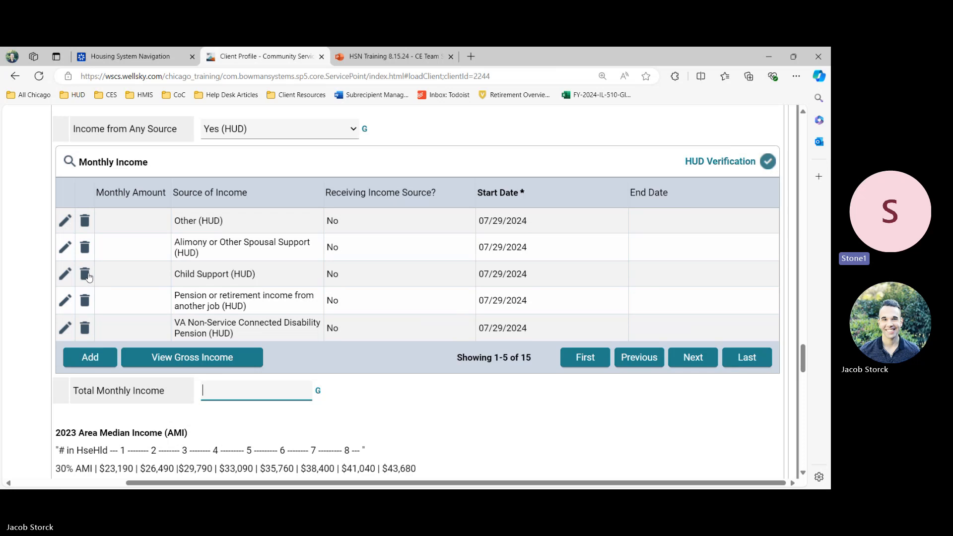
{"action": "type", "text": "400"}
- Compare the Total Monthly Income with the 30% limit for a one-person household in the 2023 Area Median Income table and with the AMI Level
{"action": "scroll", "coordinate": [214, 385], "scroll_direction": "down", "scroll_amount": 3}
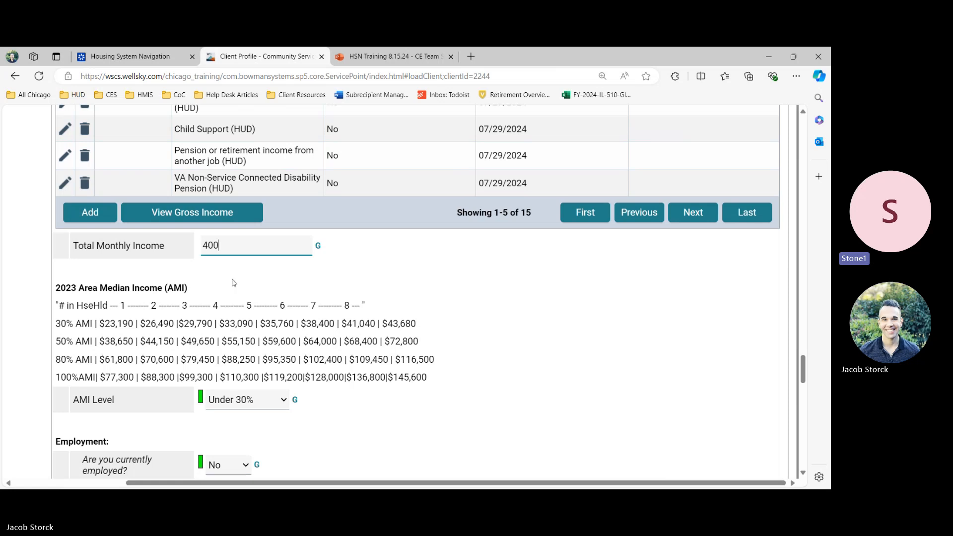
{"action": "double_click", "coordinate": [211, 245]}
{"action": "left_click", "coordinate": [370, 323]}
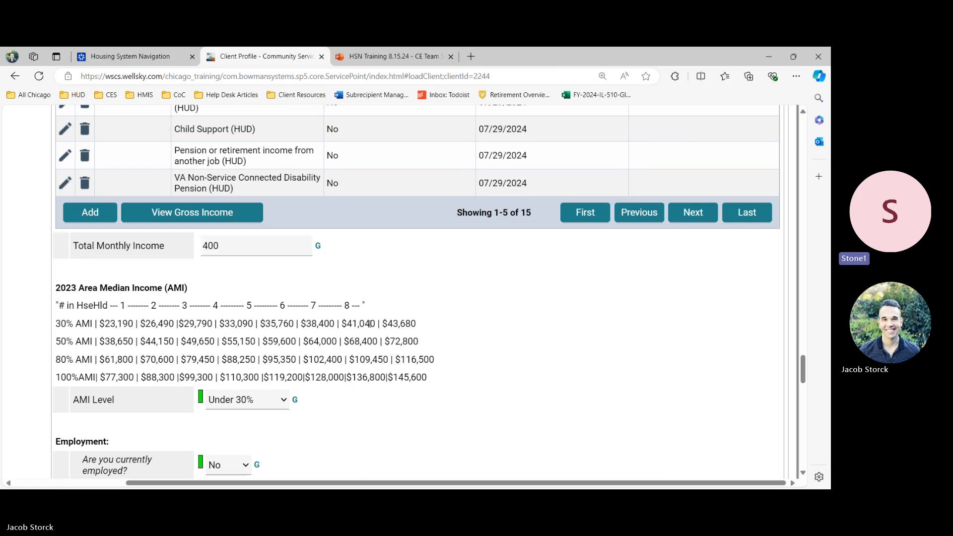
{"action": "double_click", "coordinate": [121, 304]}
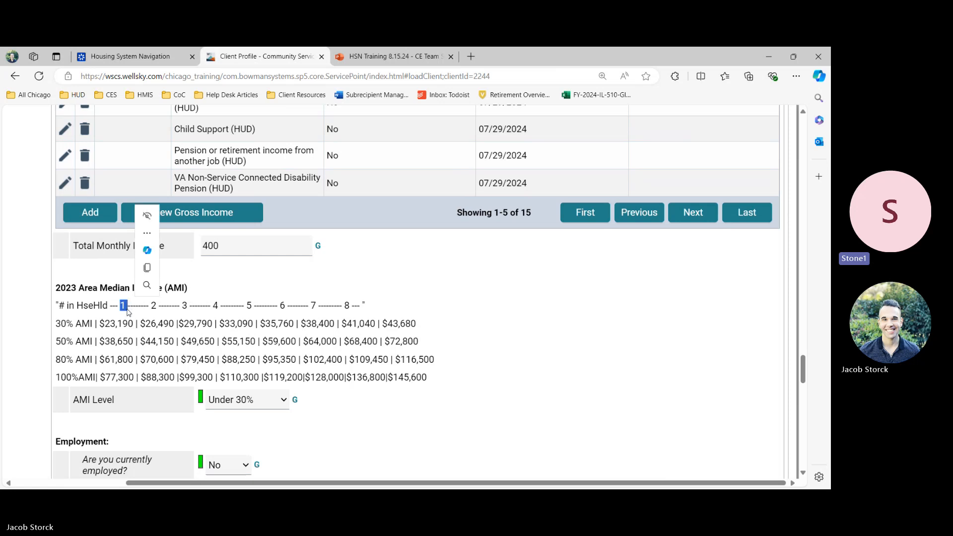
{"action": "left_click", "coordinate": [134, 324]}
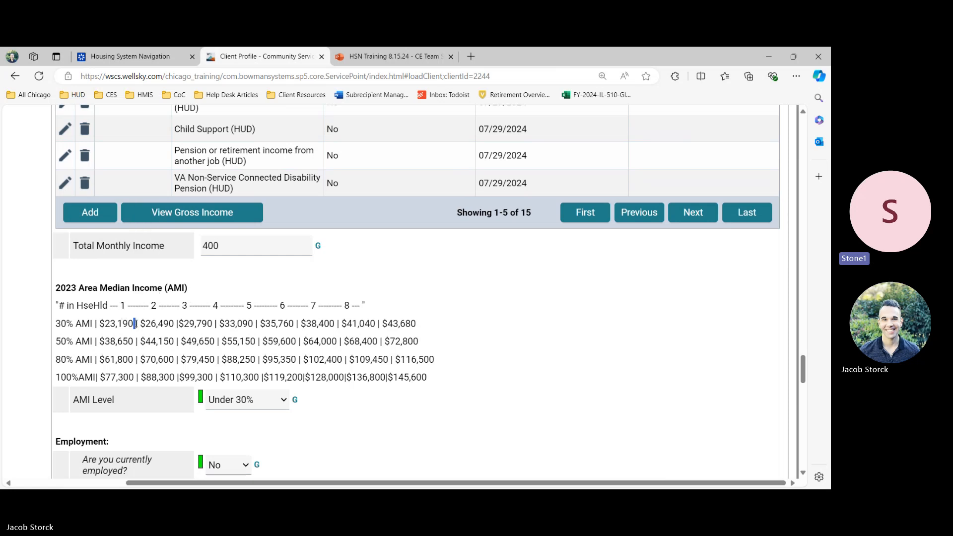
{"action": "left_click_drag", "start_coordinate": [134, 324], "coordinate": [55, 323]}
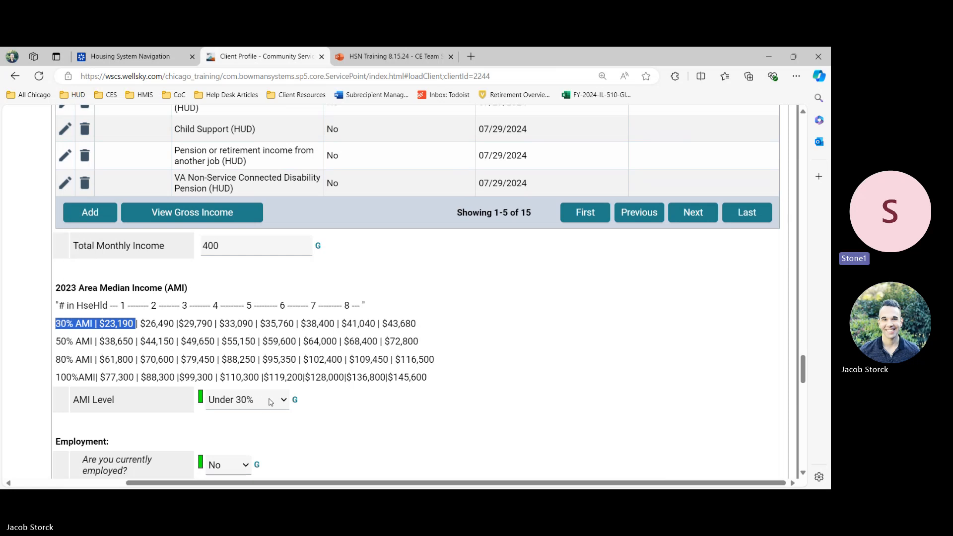
{"action": "left_click", "coordinate": [333, 428]}
{"action": "scroll", "coordinate": [332, 428], "scroll_direction": "down", "scroll_amount": 3}
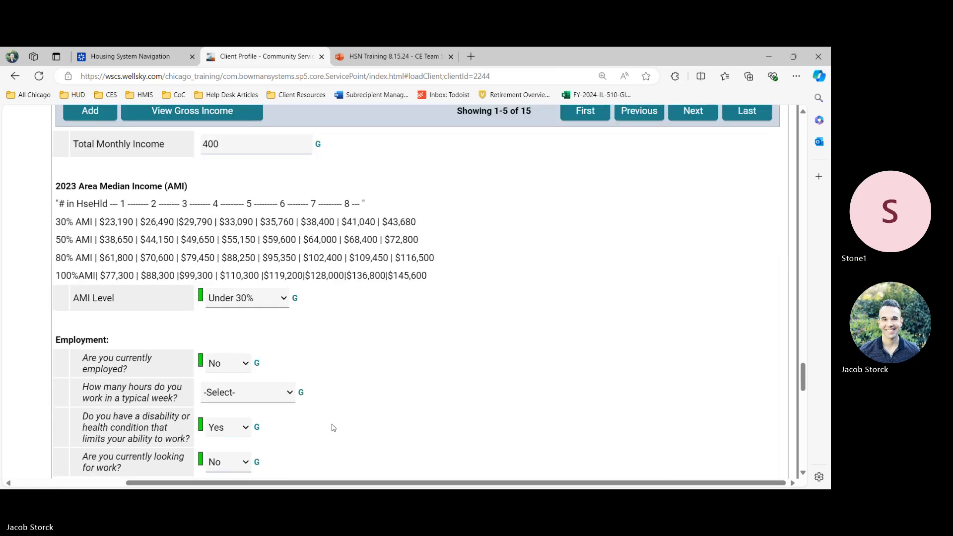
- Answer Yes (HUD) to non-cash benefit from any source and set all incomplete benefits in its HUD Verification to No
{"action": "scroll", "coordinate": [332, 427], "scroll_direction": "down", "scroll_amount": 2}
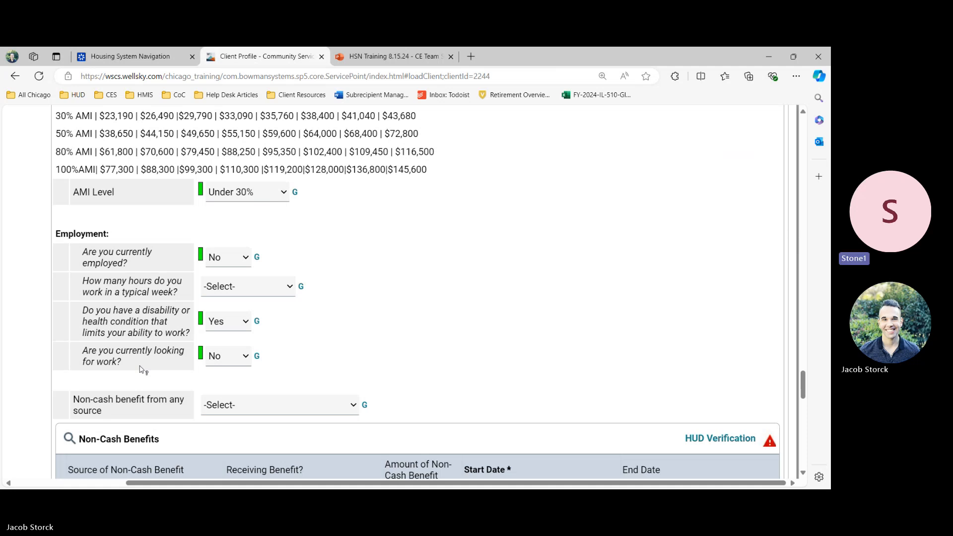
{"action": "scroll", "coordinate": [143, 369], "scroll_direction": "down", "scroll_amount": 1}
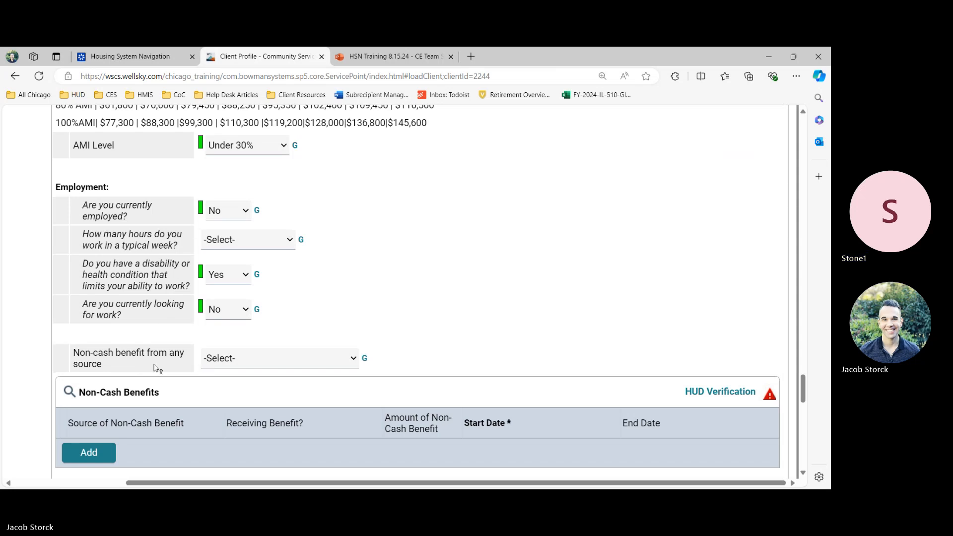
{"action": "scroll", "coordinate": [147, 363], "scroll_direction": "down", "scroll_amount": 1}
{"action": "scroll", "coordinate": [147, 364], "scroll_direction": "down", "scroll_amount": 2}
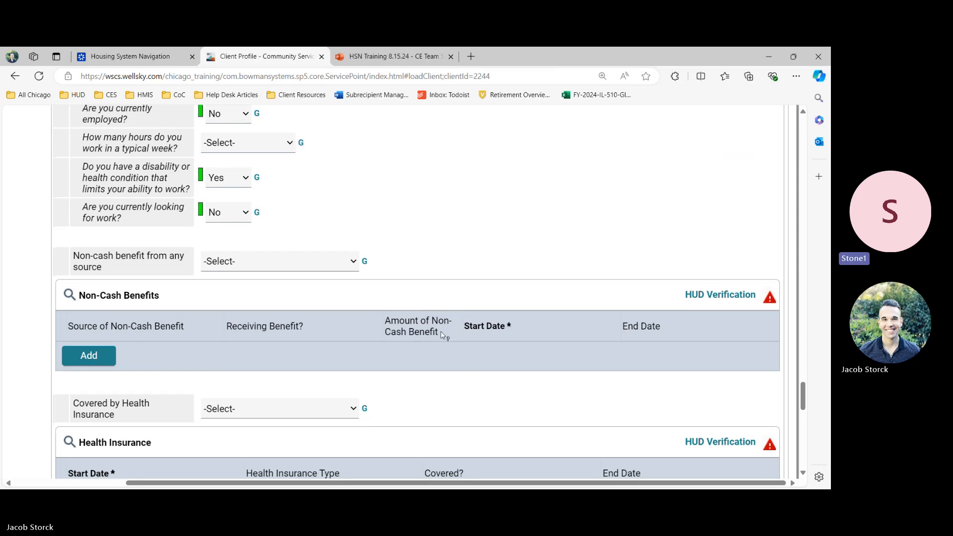
{"action": "left_click", "coordinate": [287, 261]}
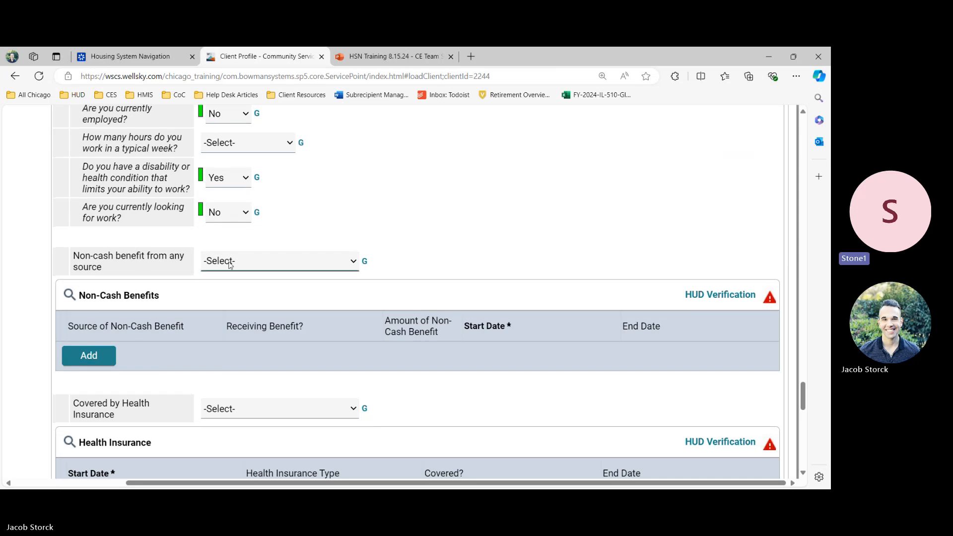
{"action": "left_click", "coordinate": [236, 294]}
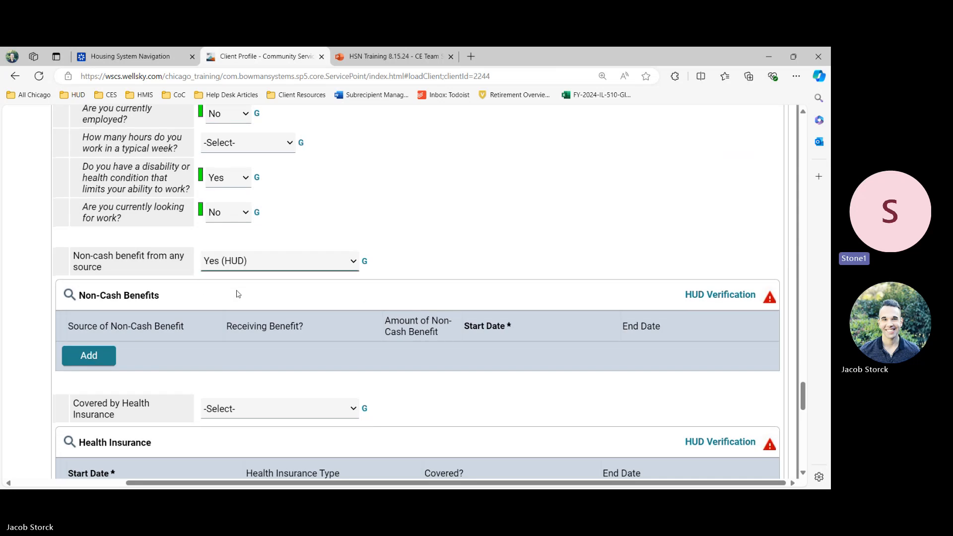
{"action": "left_click", "coordinate": [705, 295]}
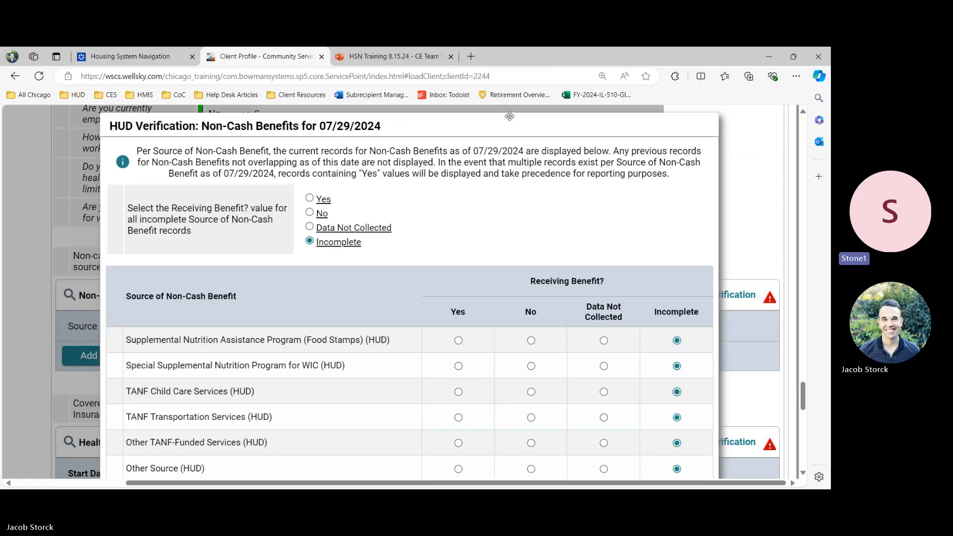
{"action": "left_click", "coordinate": [320, 193]}
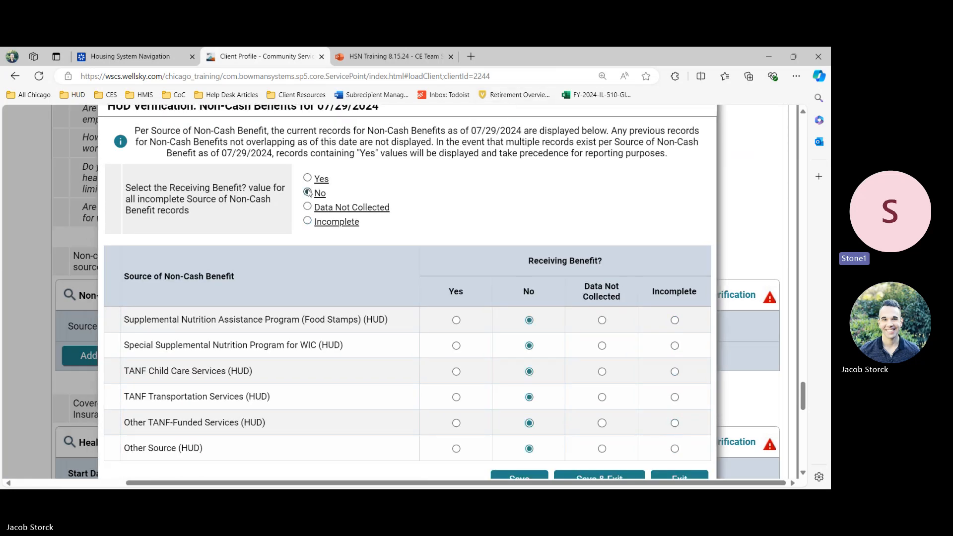
- Mark Supplemental Nutrition Assistance Program (Food Stamps) (HUD) as received, save the verification, and save its benefit amount as 200
{"action": "scroll", "coordinate": [527, 220], "scroll_direction": "down", "scroll_amount": 1}
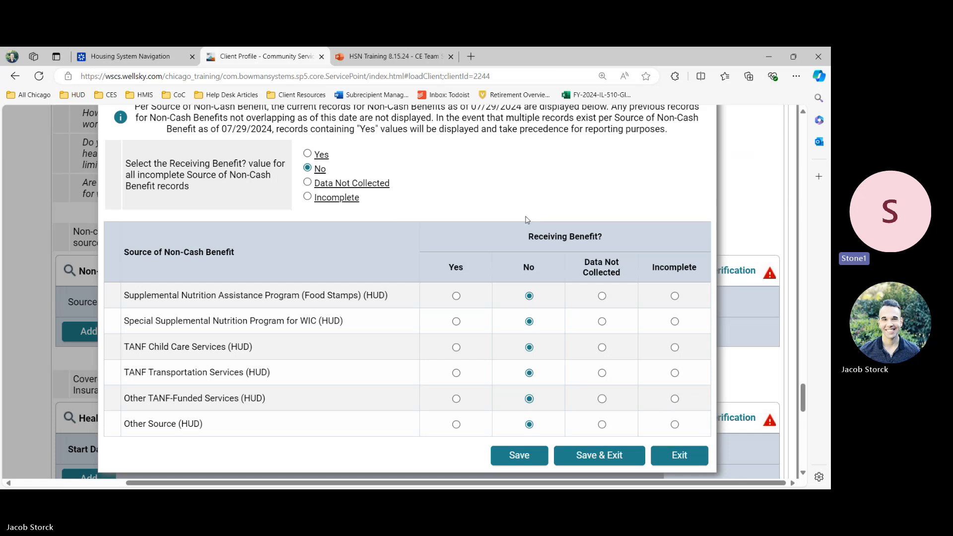
{"action": "left_click", "coordinate": [457, 296]}
{"action": "left_click", "coordinate": [529, 454]}
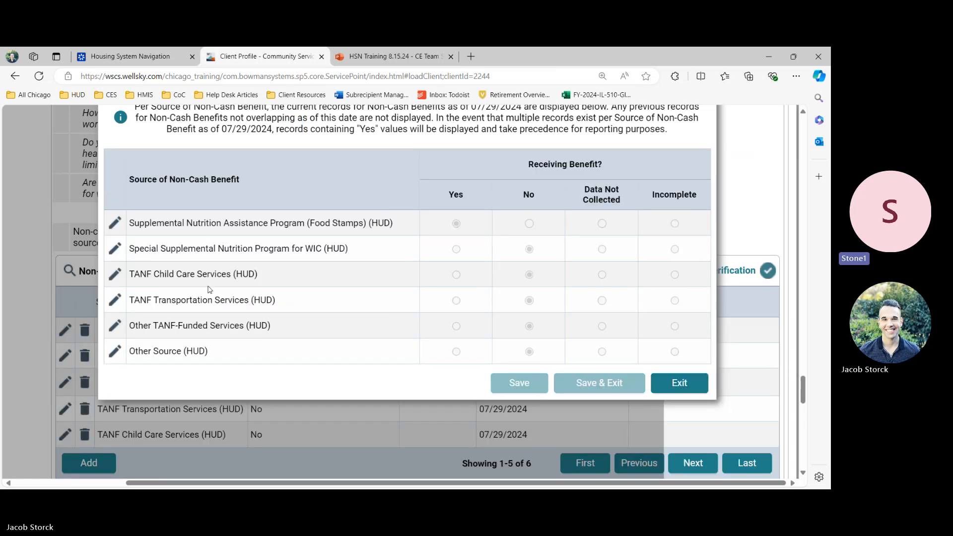
{"action": "left_click", "coordinate": [115, 225]}
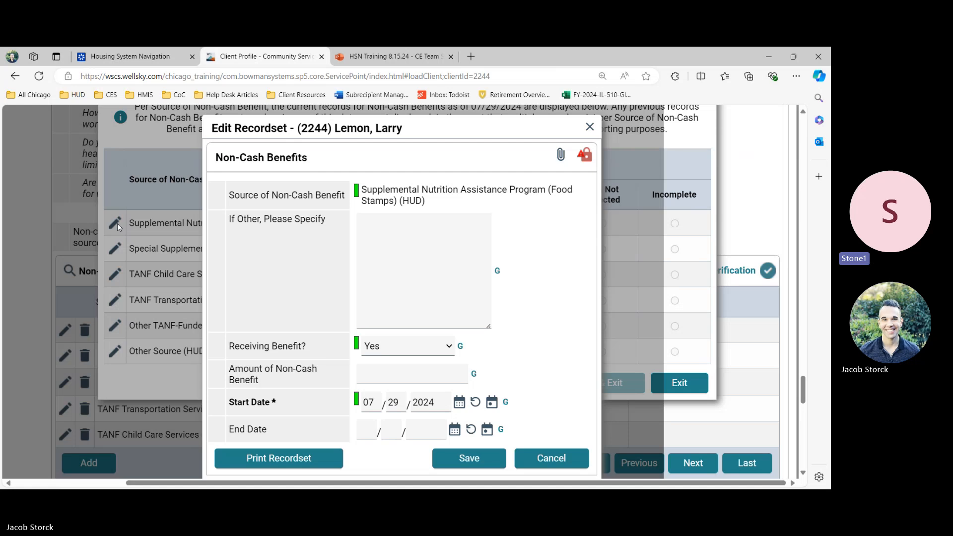
{"action": "left_click", "coordinate": [438, 377]}
{"action": "type", "text": "200"}
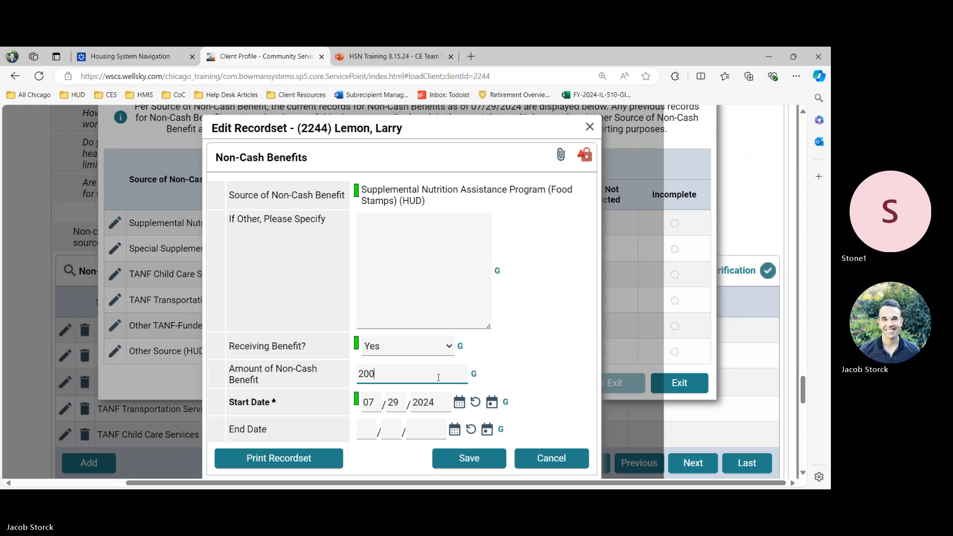
{"action": "left_click", "coordinate": [481, 459]}
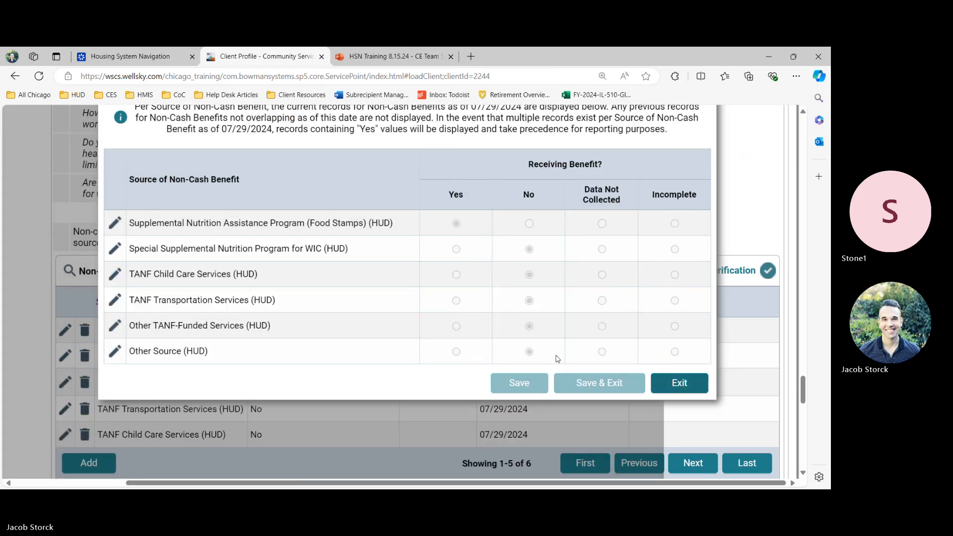
- Exit the non-cash benefit verification and answer Yes (HUD) to Covered by Health Insurance
{"action": "left_click", "coordinate": [665, 383]}
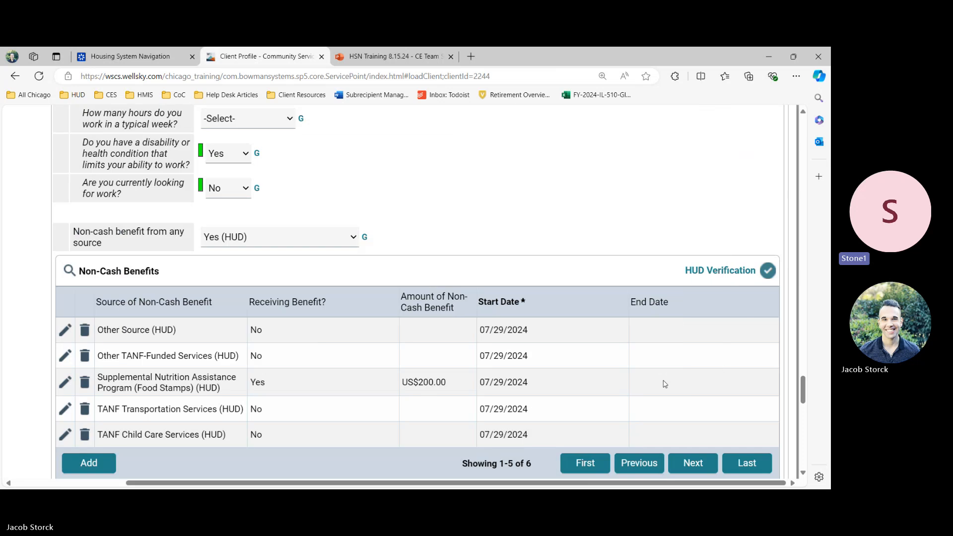
{"action": "scroll", "coordinate": [317, 347], "scroll_direction": "down", "scroll_amount": 1}
{"action": "scroll", "coordinate": [316, 347], "scroll_direction": "down", "scroll_amount": 1}
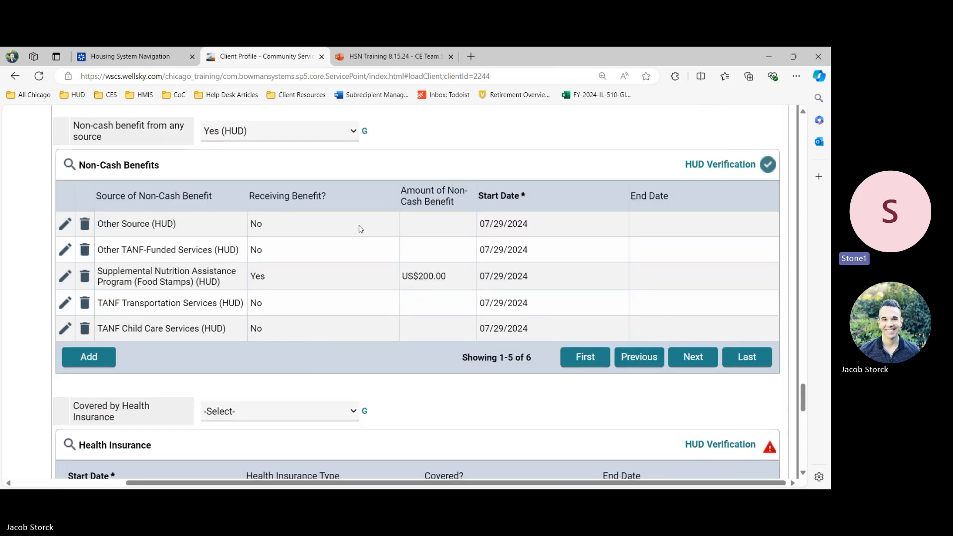
{"action": "scroll", "coordinate": [358, 228], "scroll_direction": "down", "scroll_amount": 4}
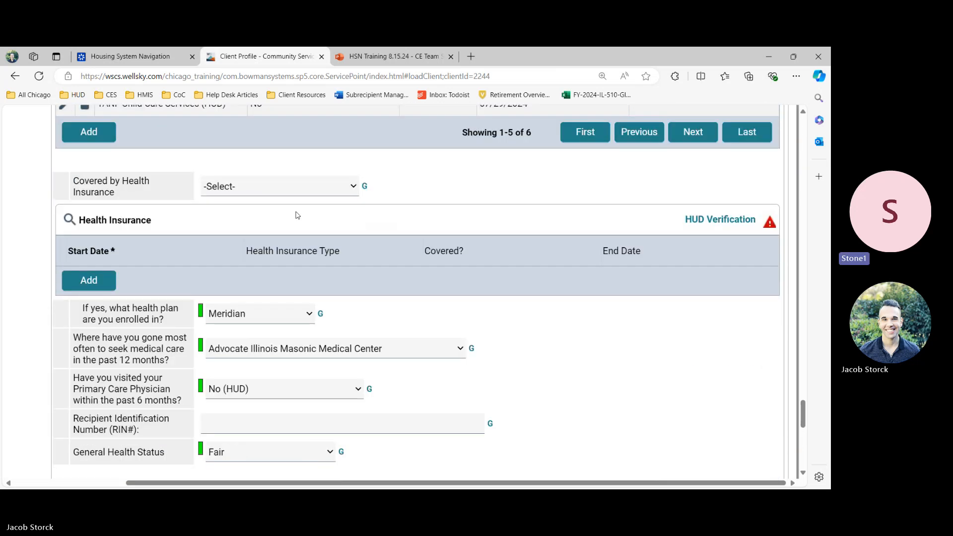
{"action": "left_click", "coordinate": [268, 192]}
{"action": "left_click", "coordinate": [270, 218]}
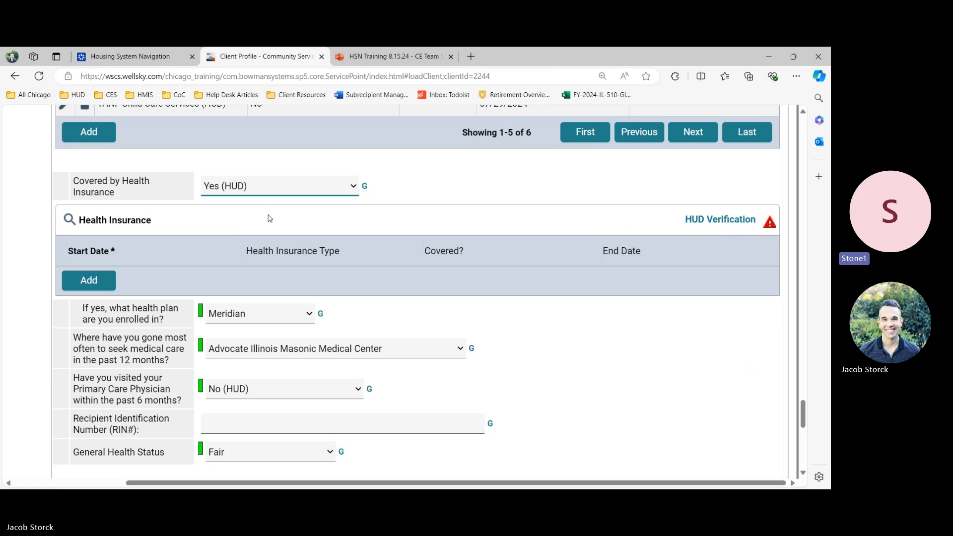
- In the Health Insurance HUD Verification, set all incomplete types to No, mark MEDICAID as Yes, and save and exit
{"action": "left_click", "coordinate": [719, 219]}
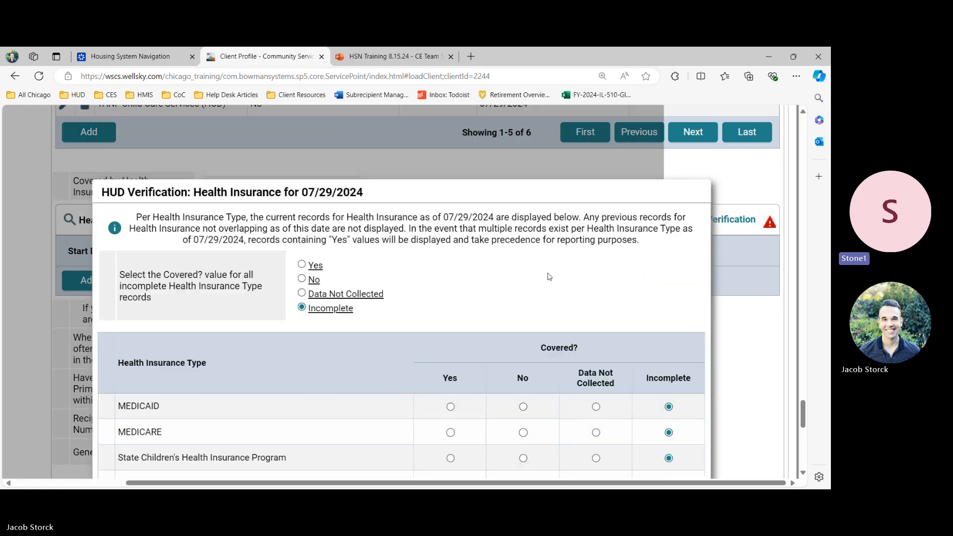
{"action": "left_click", "coordinate": [302, 278]}
{"action": "scroll", "coordinate": [303, 278], "scroll_direction": "down", "scroll_amount": 2}
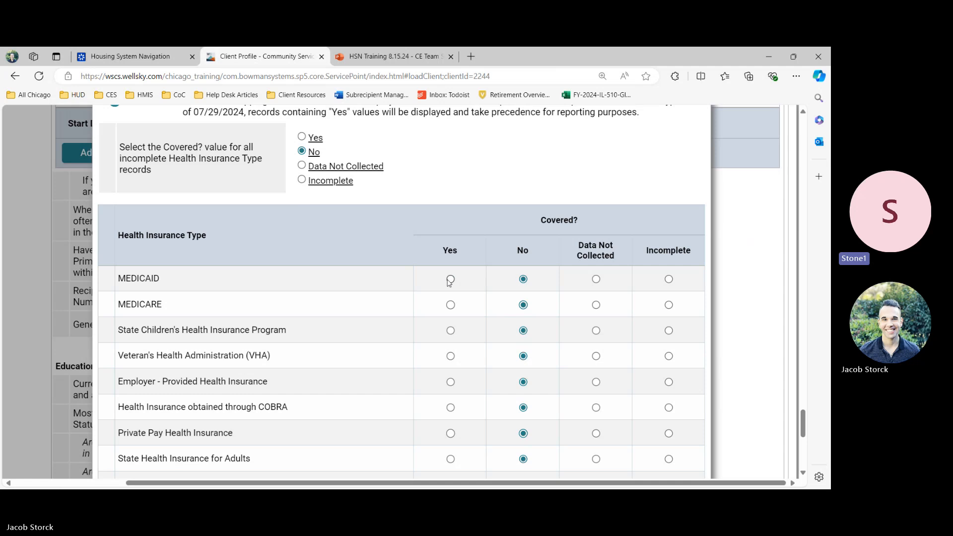
{"action": "left_click", "coordinate": [449, 280]}
{"action": "scroll", "coordinate": [264, 268], "scroll_direction": "down", "scroll_amount": 1}
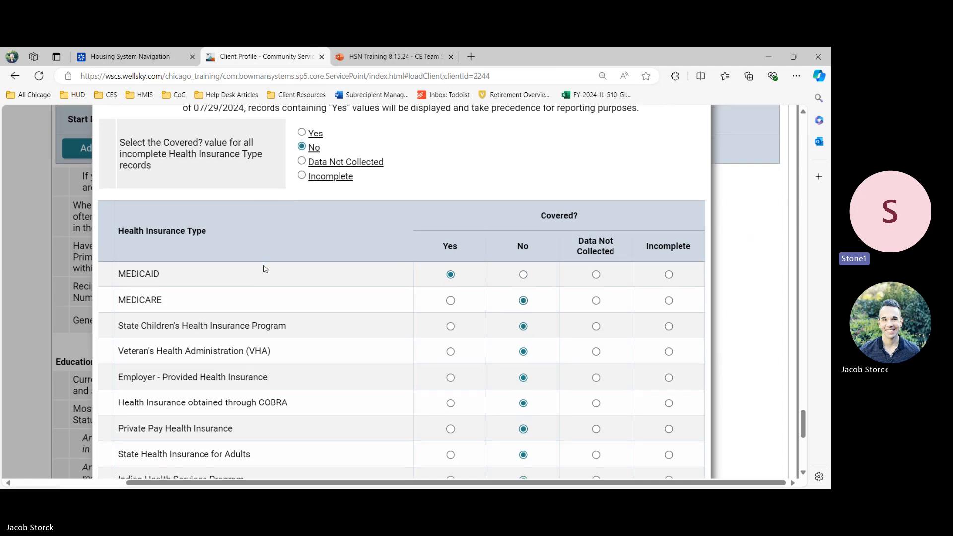
{"action": "scroll", "coordinate": [264, 268], "scroll_direction": "down", "scroll_amount": 3}
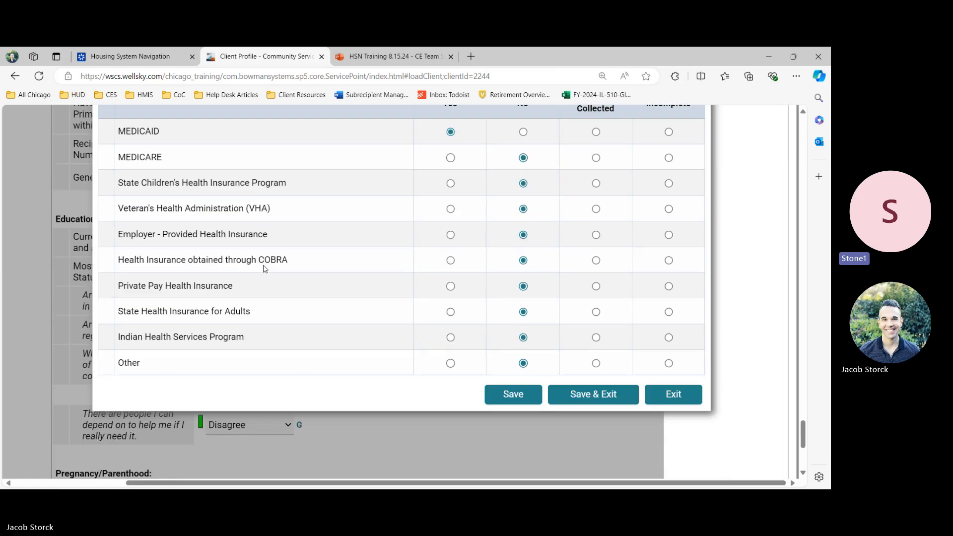
{"action": "left_click", "coordinate": [571, 396]}
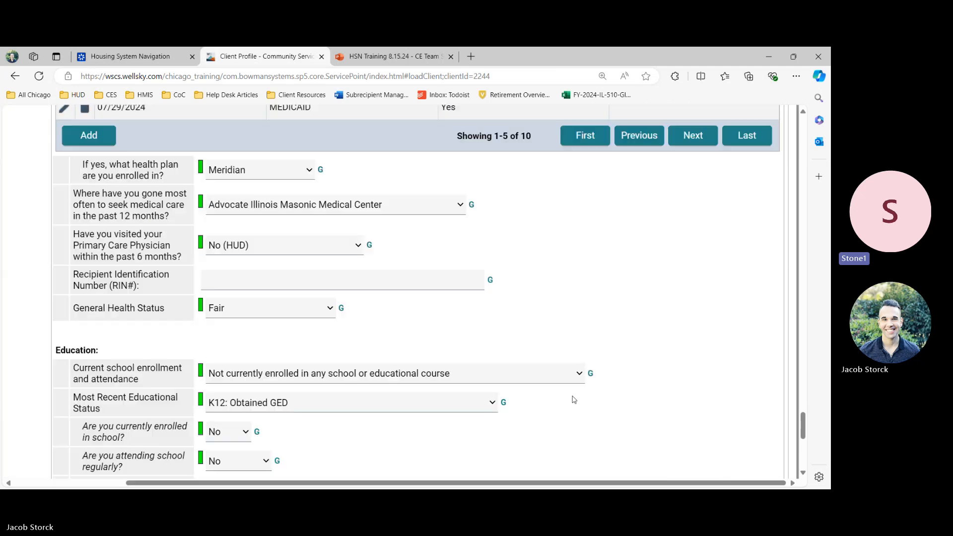
- Check the remaining health plan, RIN, education and pregnancy/parenthood questions, and save the entry assessment
{"action": "scroll", "coordinate": [214, 343], "scroll_direction": "down", "scroll_amount": 4}
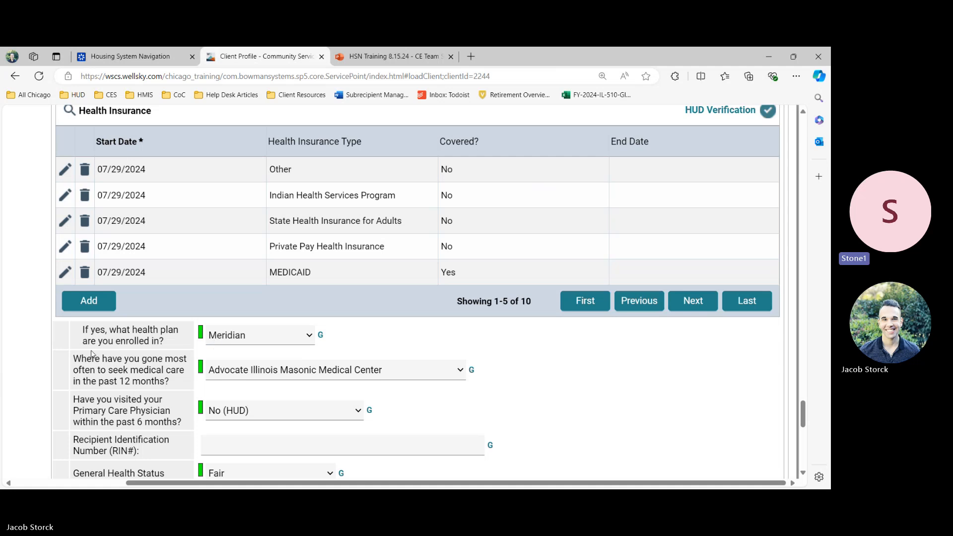
{"action": "scroll", "coordinate": [92, 353], "scroll_direction": "down", "scroll_amount": 1}
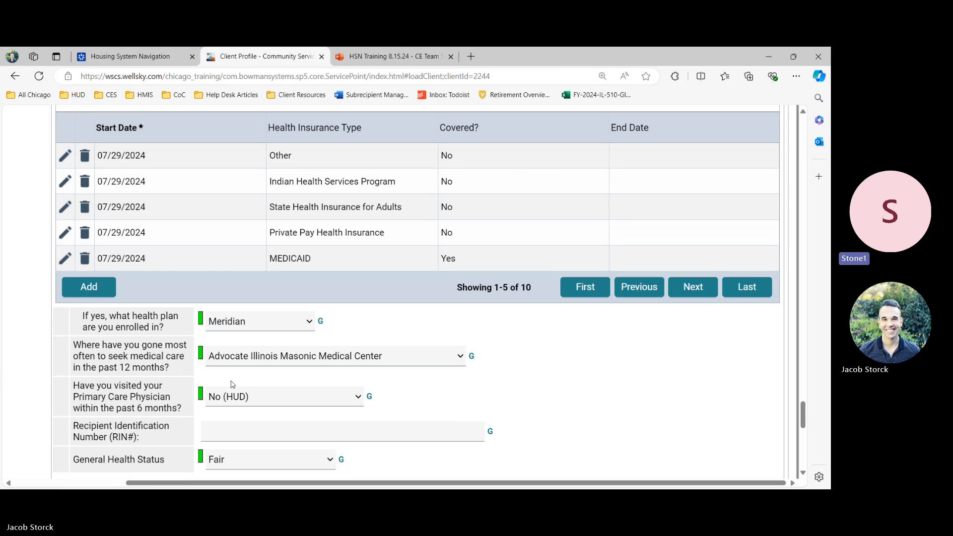
{"action": "left_click", "coordinate": [244, 436]}
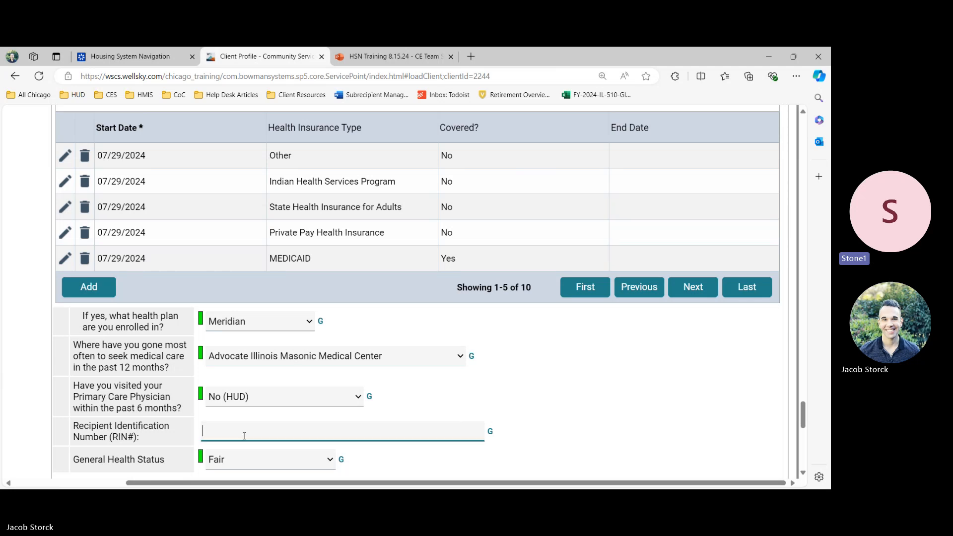
{"action": "scroll", "coordinate": [244, 435], "scroll_direction": "down", "scroll_amount": 7}
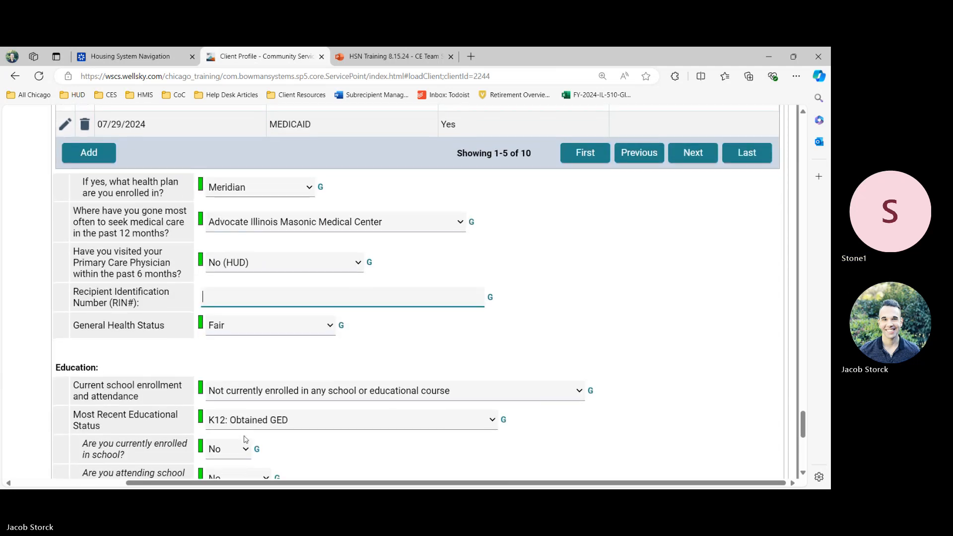
{"action": "scroll", "coordinate": [244, 439], "scroll_direction": "down", "scroll_amount": 1}
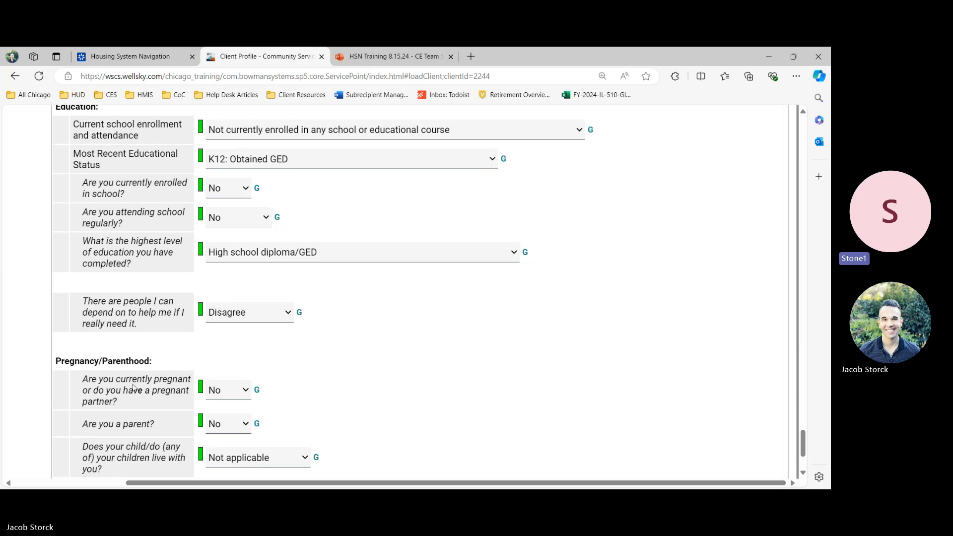
{"action": "scroll", "coordinate": [133, 387], "scroll_direction": "down", "scroll_amount": 2}
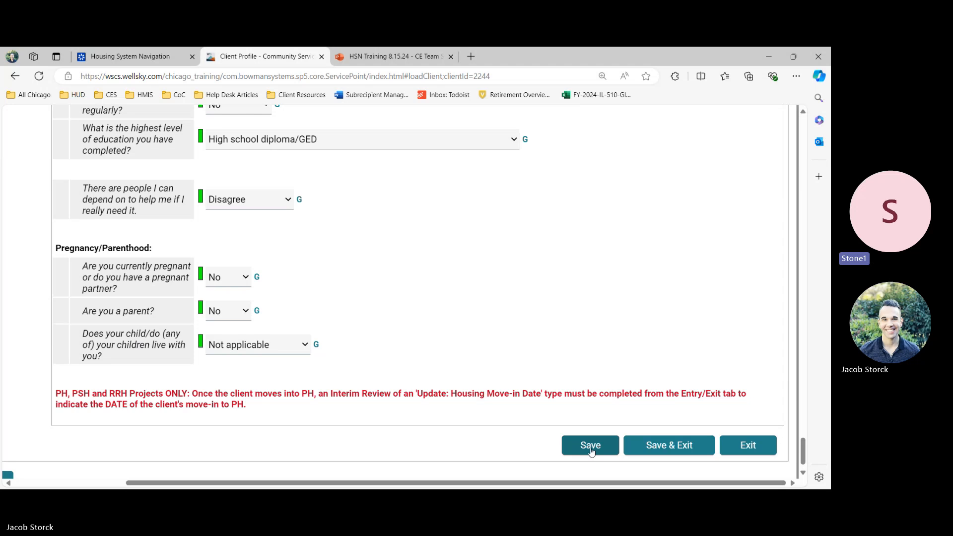
{"action": "left_click", "coordinate": [587, 448]}
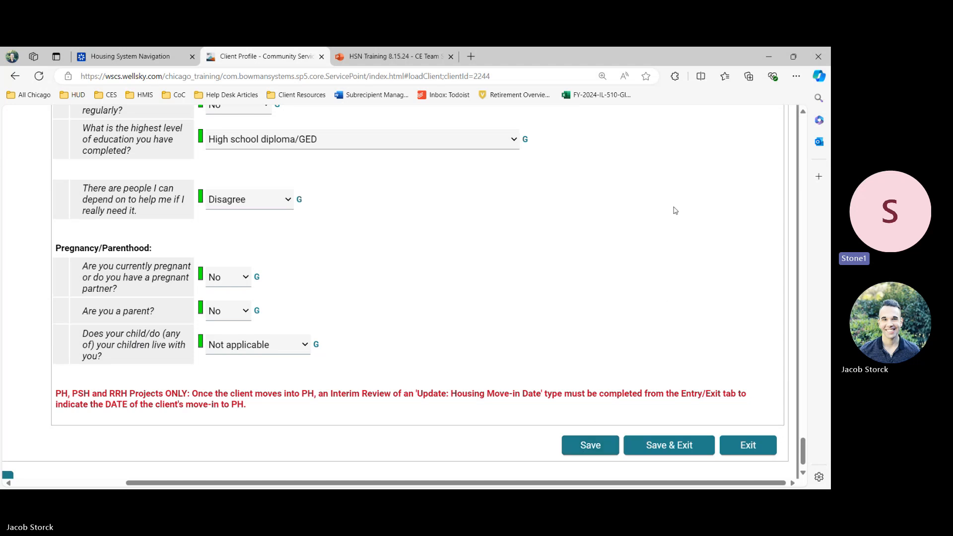
- Review the saved entry assessment's insurance, benefit, income, disability, living situation and demographic sections for completeness
{"action": "scroll", "coordinate": [675, 211], "scroll_direction": "up", "scroll_amount": 5}
{"action": "scroll", "coordinate": [675, 210], "scroll_direction": "up", "scroll_amount": 6}
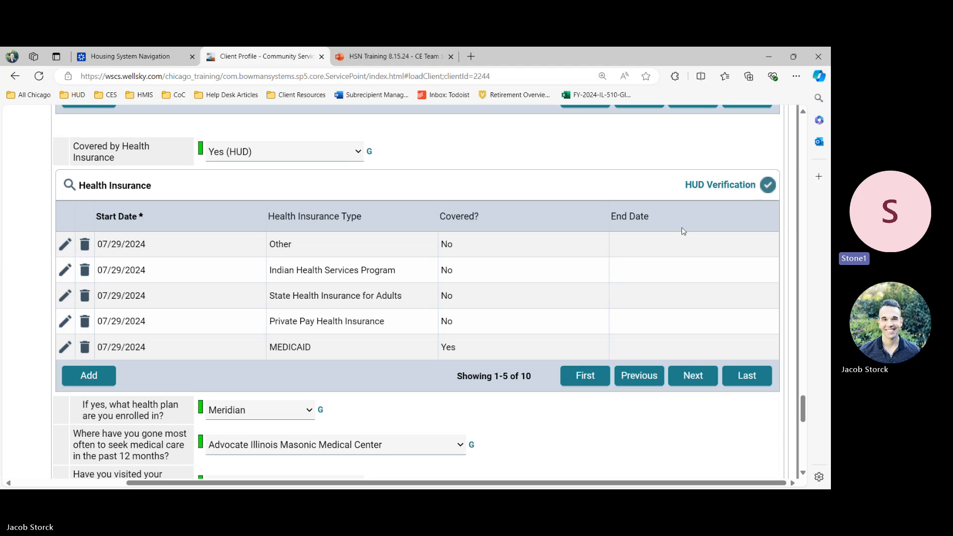
{"action": "scroll", "coordinate": [682, 231], "scroll_direction": "down", "scroll_amount": 1}
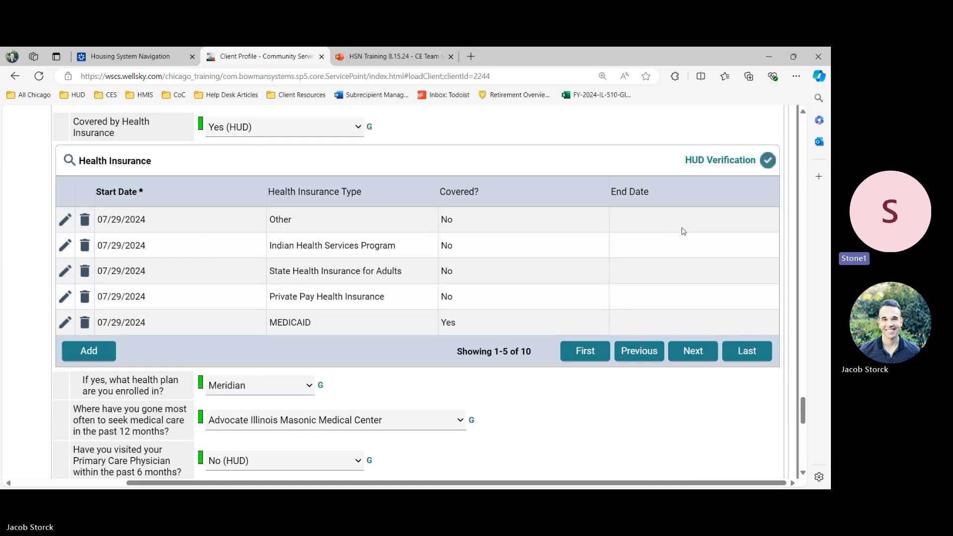
{"action": "scroll", "coordinate": [682, 231], "scroll_direction": "up", "scroll_amount": 5}
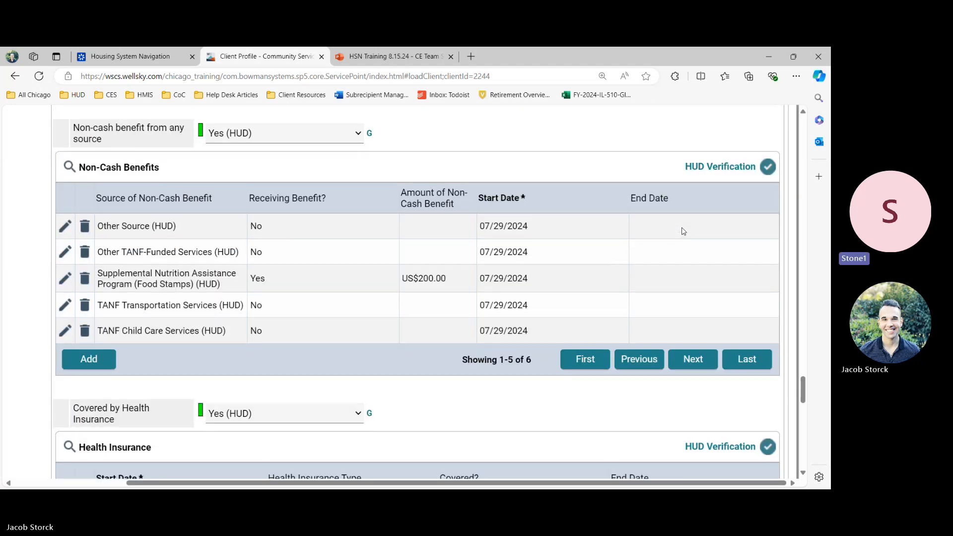
{"action": "scroll", "coordinate": [683, 231], "scroll_direction": "down", "scroll_amount": 3}
{"action": "scroll", "coordinate": [683, 231], "scroll_direction": "up", "scroll_amount": 15}
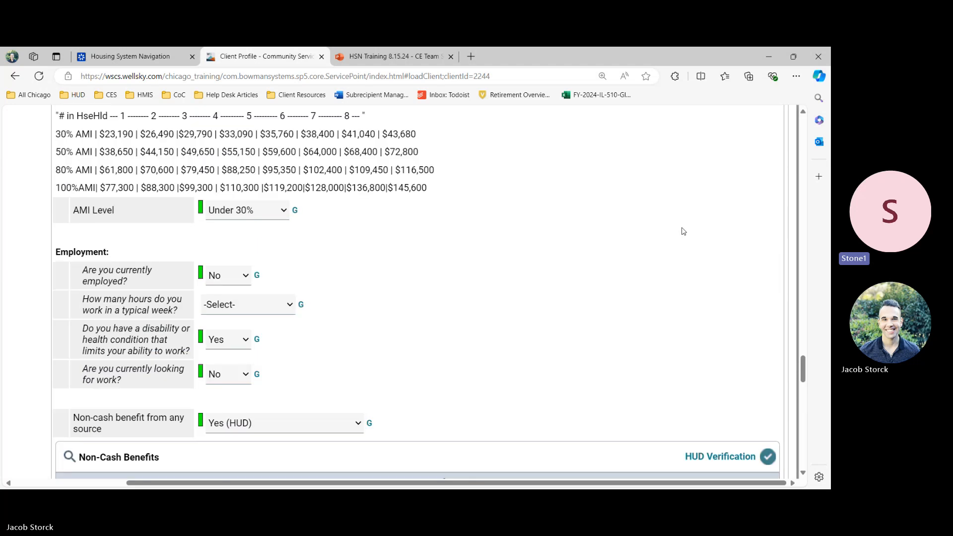
{"action": "scroll", "coordinate": [682, 231], "scroll_direction": "up", "scroll_amount": 10}
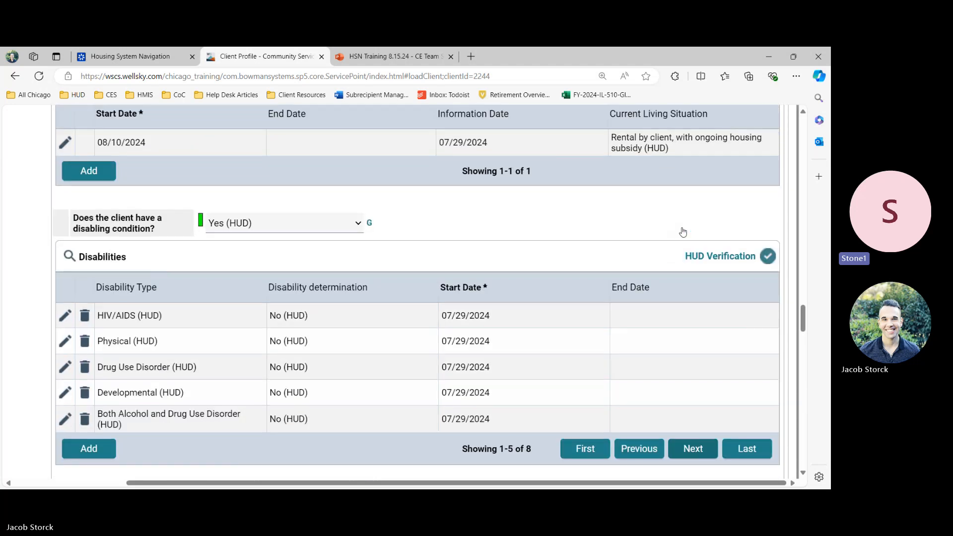
{"action": "scroll", "coordinate": [683, 231], "scroll_direction": "up", "scroll_amount": 10}
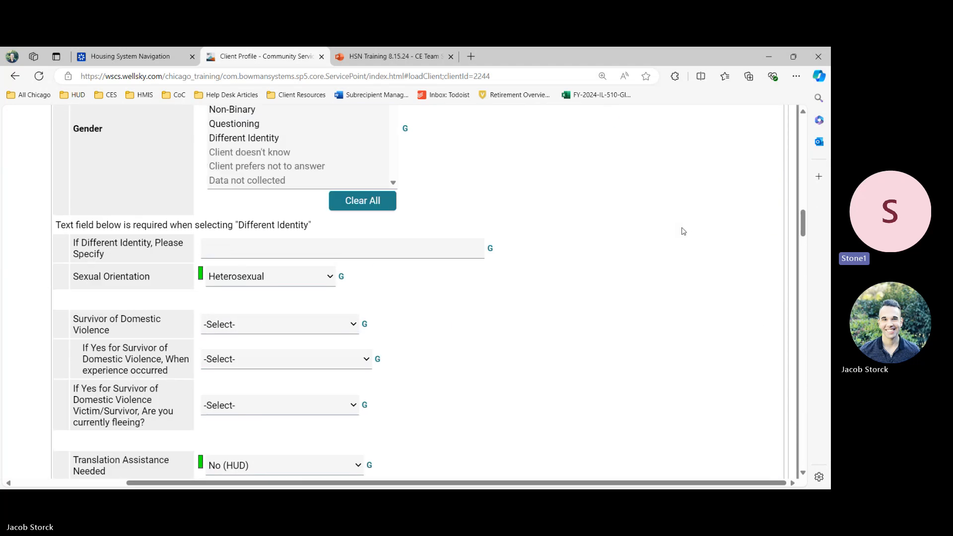
{"action": "scroll", "coordinate": [682, 231], "scroll_direction": "up", "scroll_amount": 5}
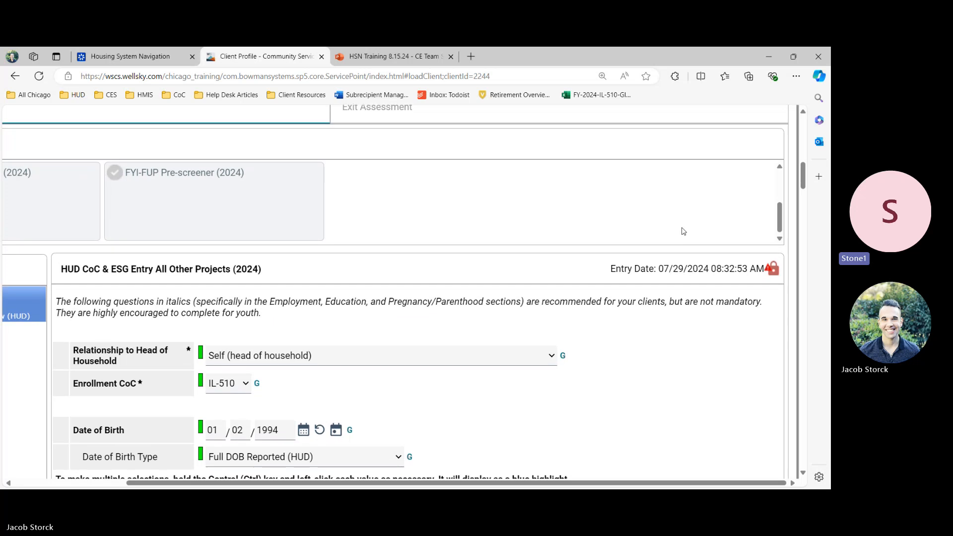
{"action": "scroll", "coordinate": [682, 231], "scroll_direction": "down", "scroll_amount": 4}
{"action": "scroll", "coordinate": [682, 231], "scroll_direction": "down", "scroll_amount": 1}
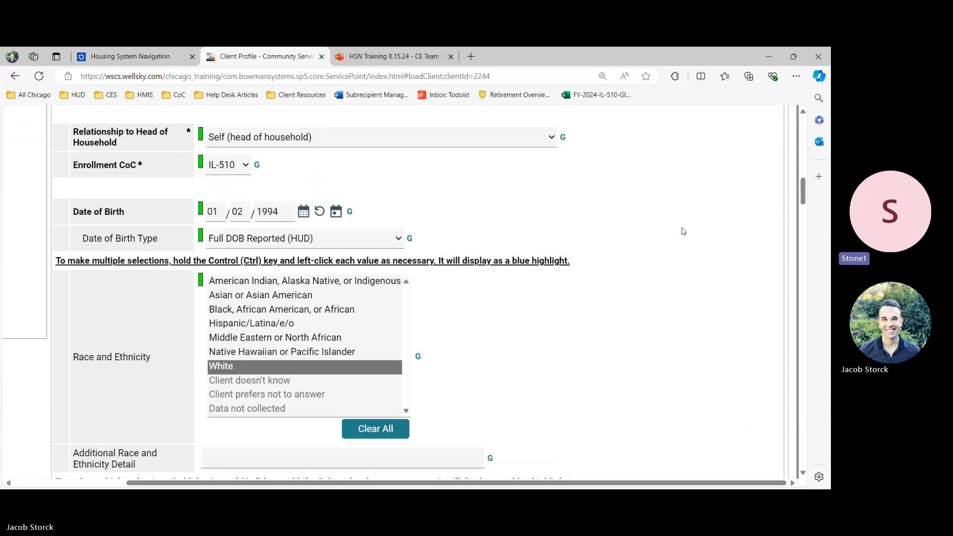
{"action": "scroll", "coordinate": [682, 231], "scroll_direction": "down", "scroll_amount": 12}
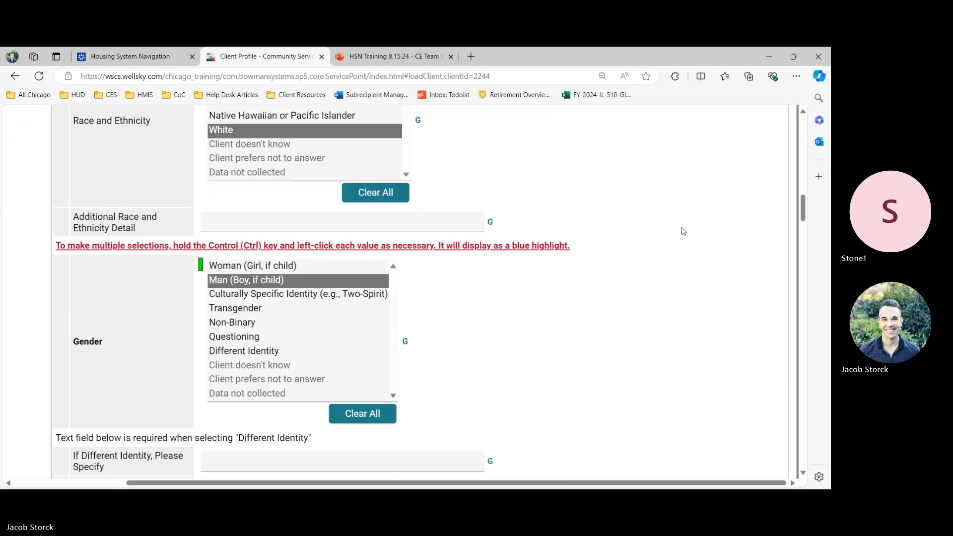
{"action": "scroll", "coordinate": [683, 231], "scroll_direction": "down", "scroll_amount": 20}
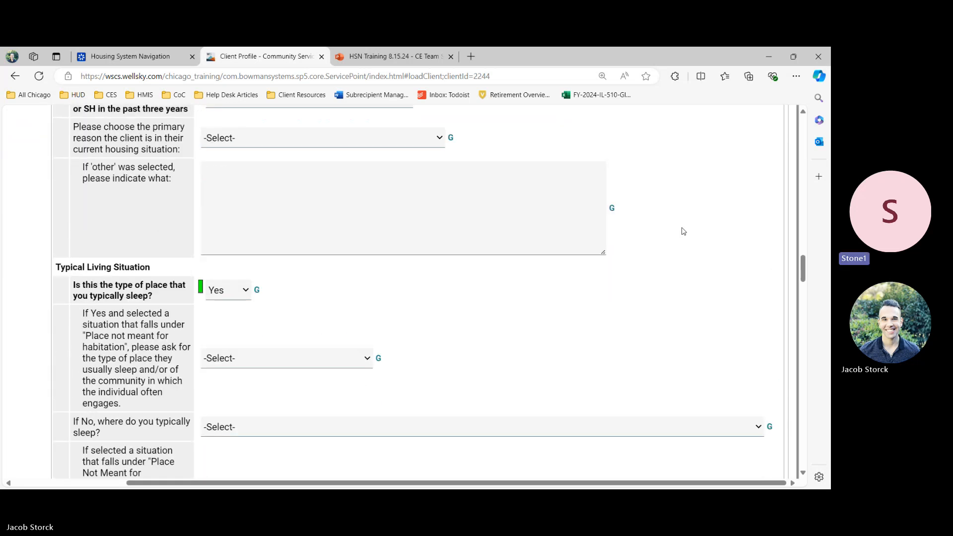
{"action": "scroll", "coordinate": [683, 230], "scroll_direction": "up", "scroll_amount": 20}
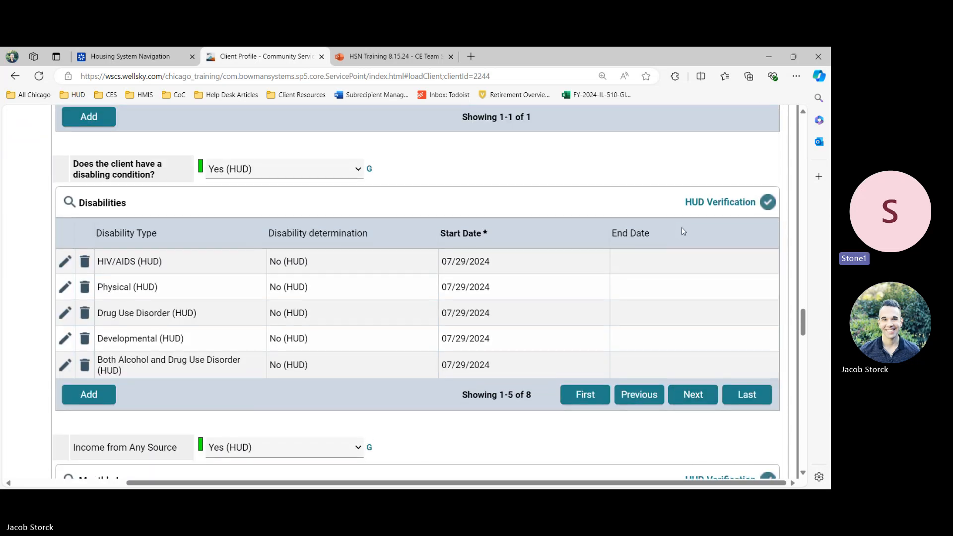
{"action": "scroll", "coordinate": [683, 232], "scroll_direction": "up", "scroll_amount": 8}
{"action": "scroll", "coordinate": [682, 231], "scroll_direction": "down", "scroll_amount": 7}
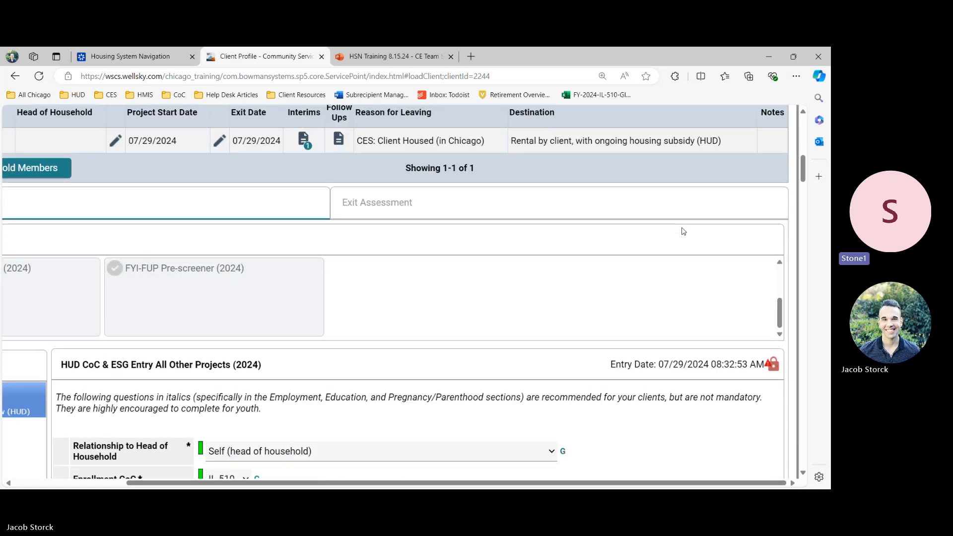
- Examine the available assessments, the household member's completion mark, and the demographic and domestic violence questions of the entry assessment
{"action": "scroll", "coordinate": [683, 231], "scroll_direction": "left", "scroll_amount": 5}
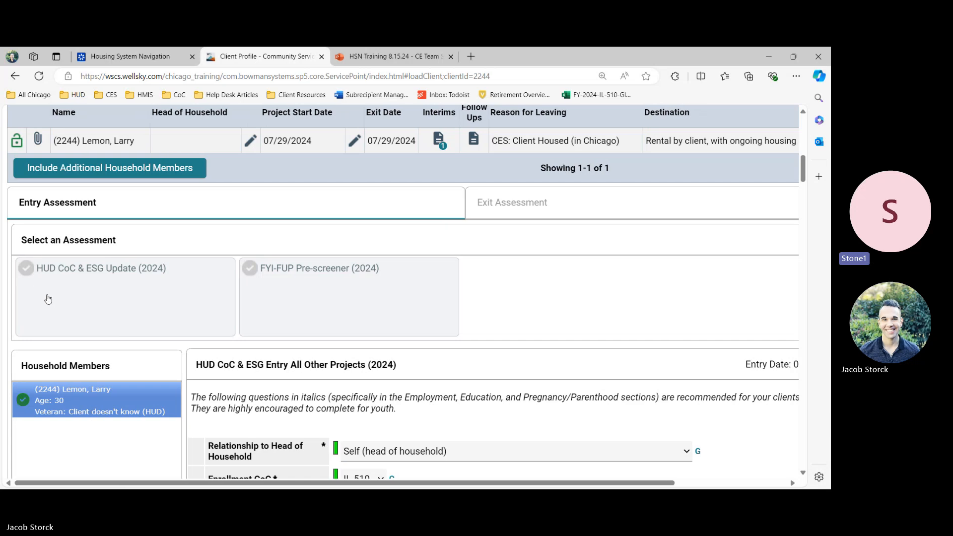
{"action": "scroll", "coordinate": [132, 306], "scroll_direction": "up", "scroll_amount": 3}
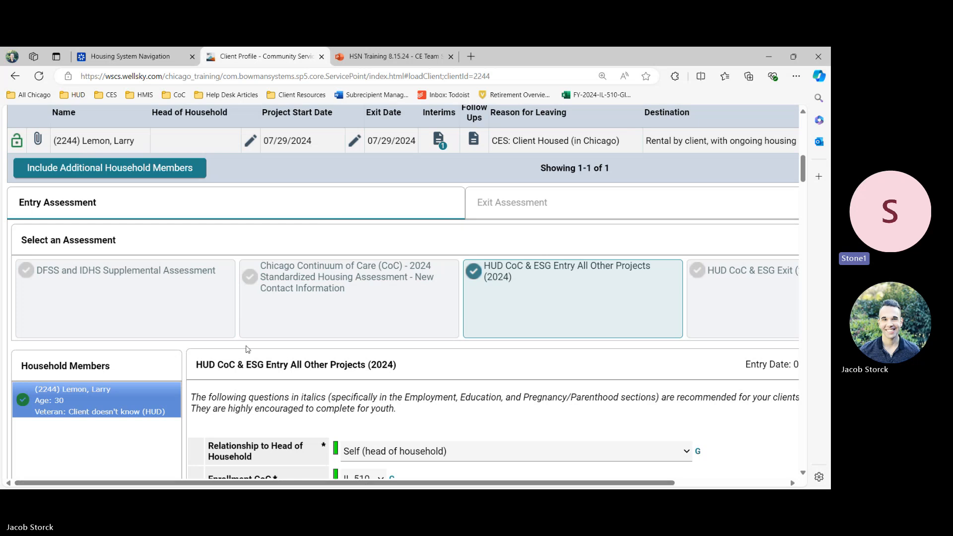
{"action": "scroll", "coordinate": [79, 412], "scroll_direction": "down", "scroll_amount": 1}
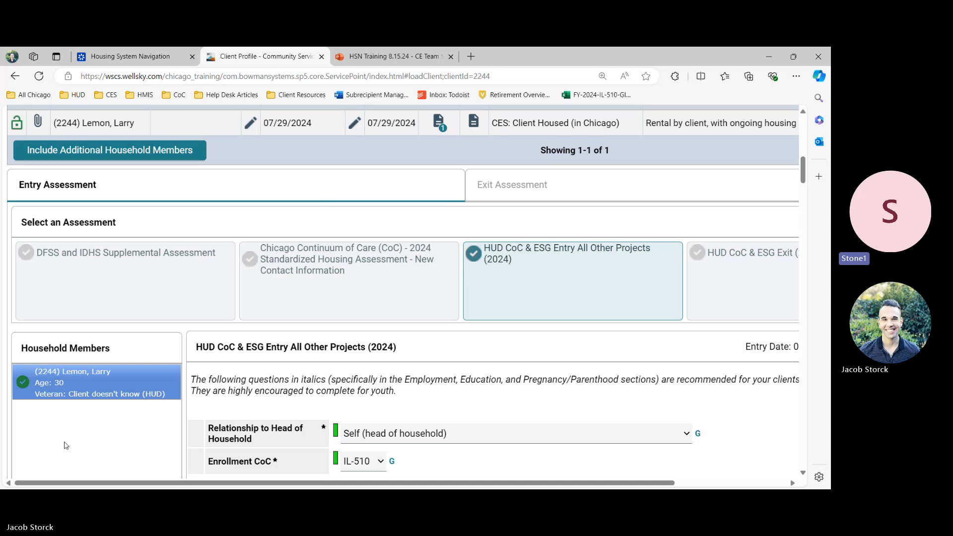
{"action": "scroll", "coordinate": [323, 391], "scroll_direction": "down", "scroll_amount": 2}
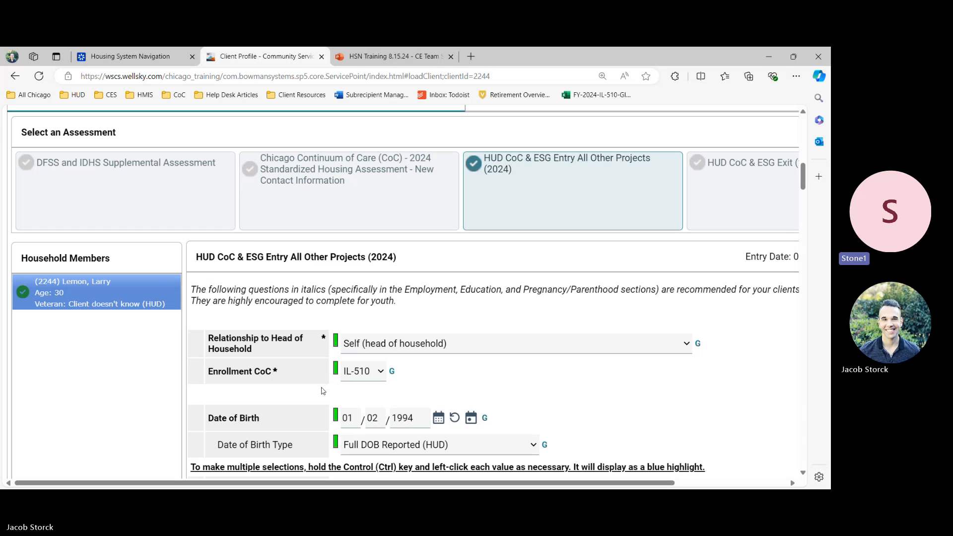
{"action": "scroll", "coordinate": [323, 390], "scroll_direction": "down", "scroll_amount": 8}
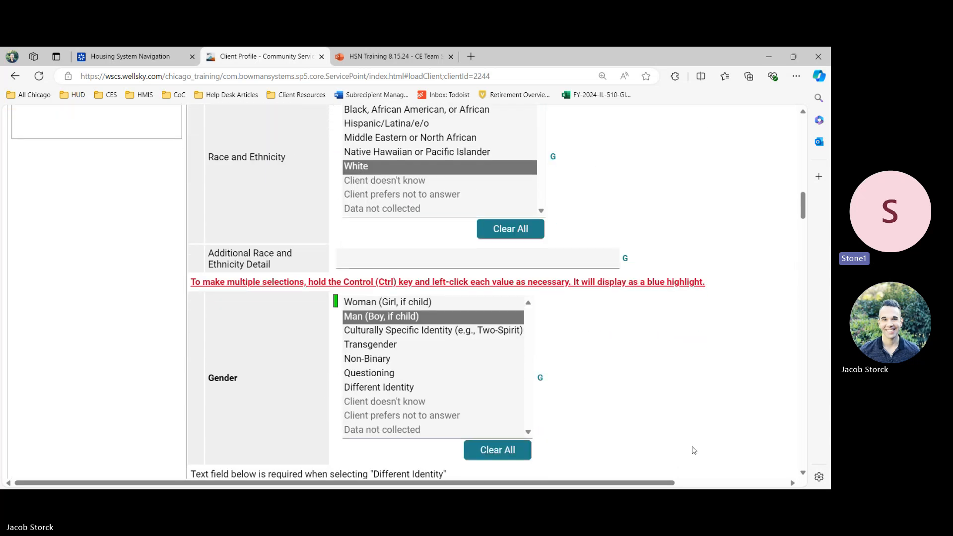
{"action": "scroll", "coordinate": [396, 291], "scroll_direction": "down", "scroll_amount": 6}
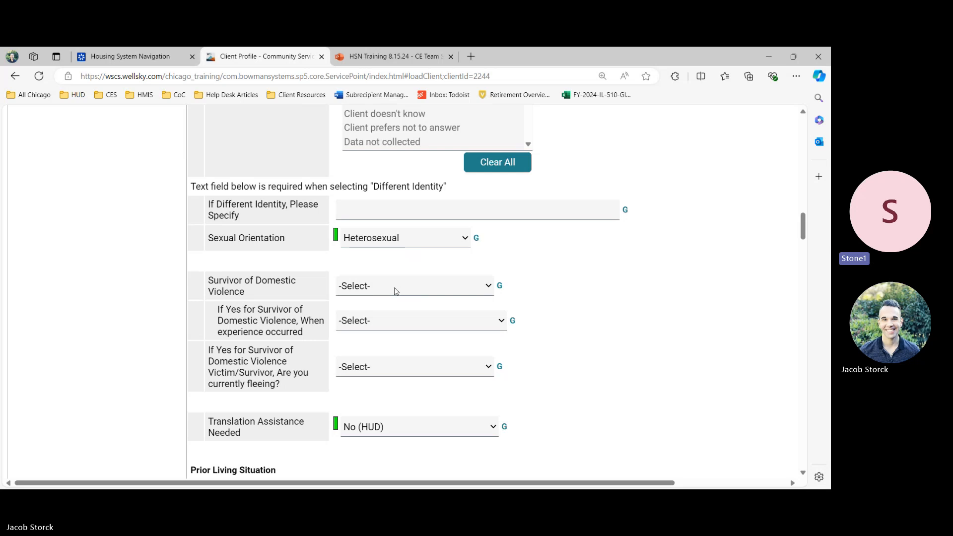
{"action": "scroll", "coordinate": [396, 291], "scroll_direction": "up", "scroll_amount": 15}
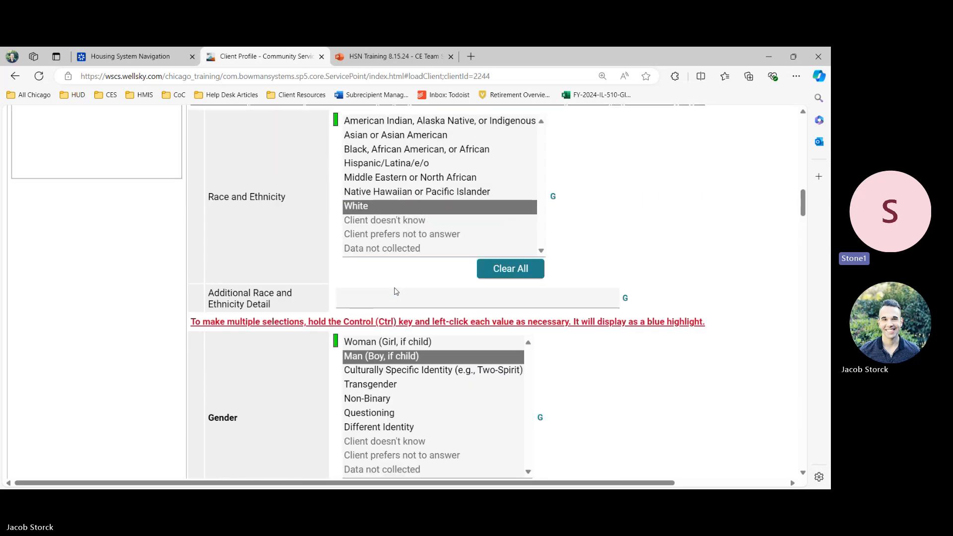
- Open the DFSS and IDHS Supplemental Assessment, check its answers from primary language to referral source, and save and exit the entry
{"action": "scroll", "coordinate": [396, 291], "scroll_direction": "up", "scroll_amount": 3}
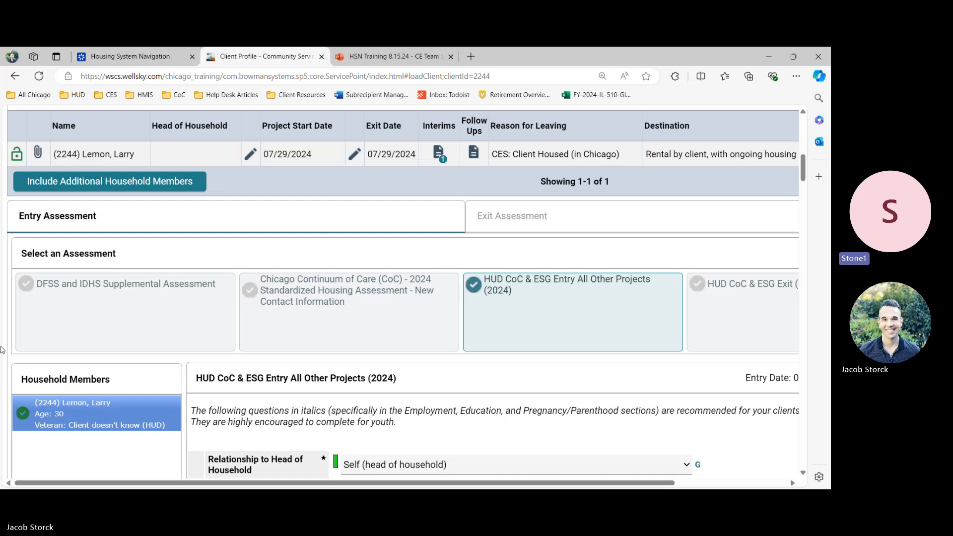
{"action": "left_click", "coordinate": [94, 329]}
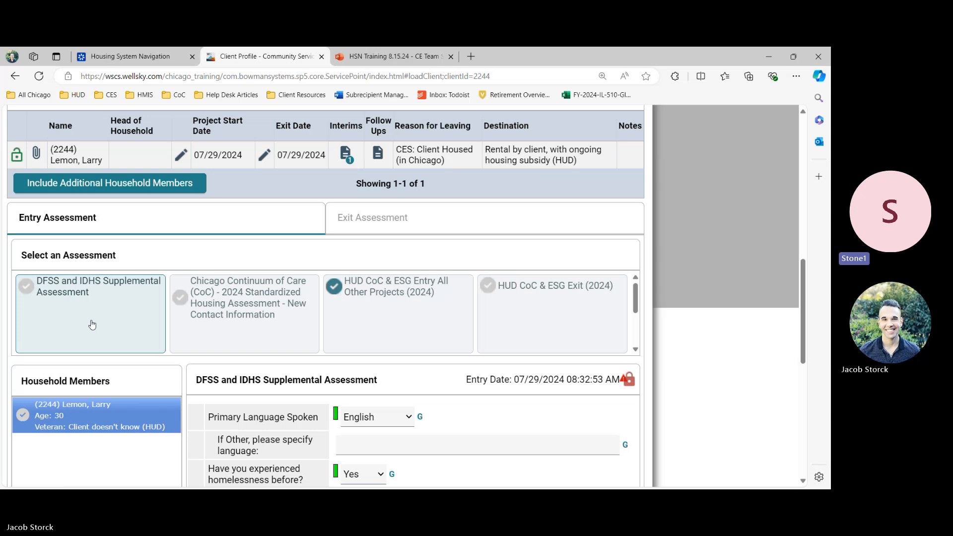
{"action": "scroll", "coordinate": [347, 361], "scroll_direction": "down", "scroll_amount": 5}
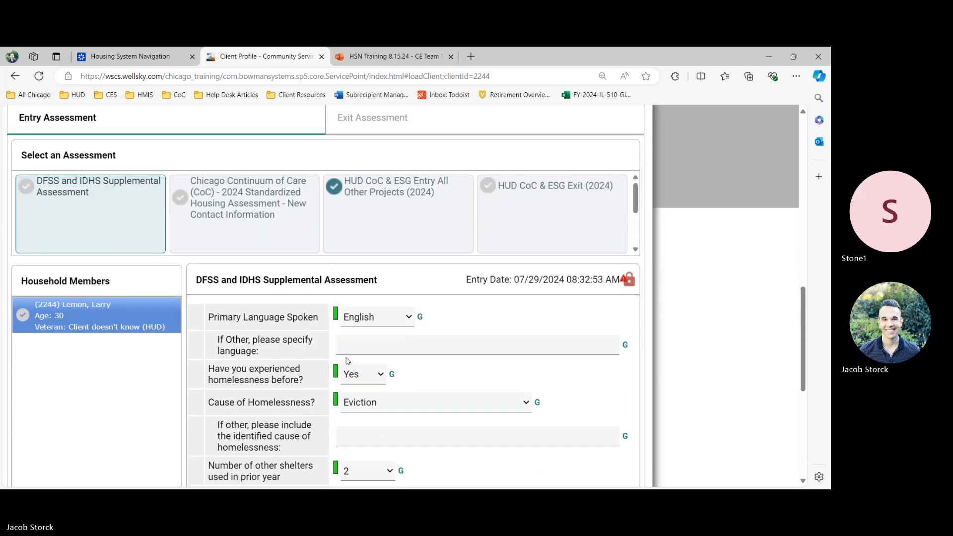
{"action": "scroll", "coordinate": [347, 361], "scroll_direction": "down", "scroll_amount": 1}
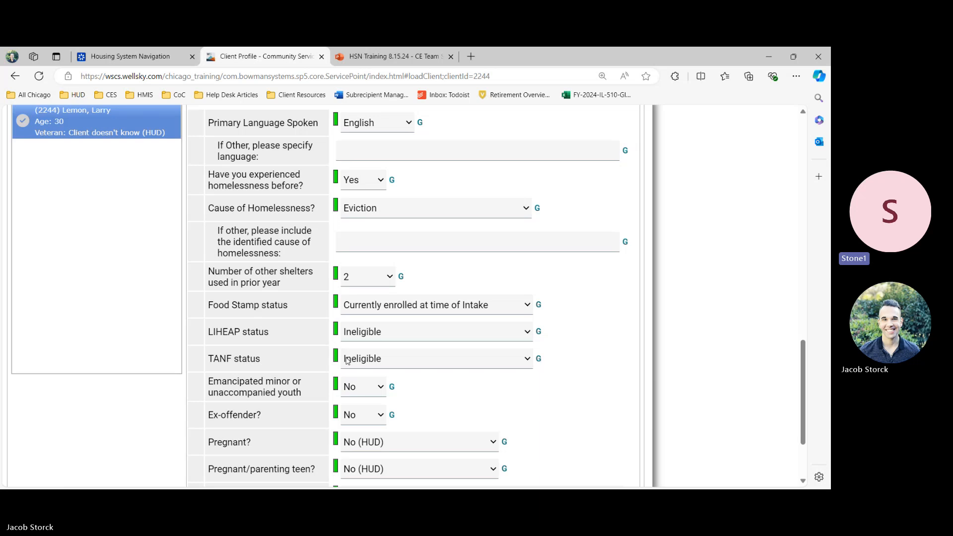
{"action": "scroll", "coordinate": [220, 210], "scroll_direction": "up", "scroll_amount": 1}
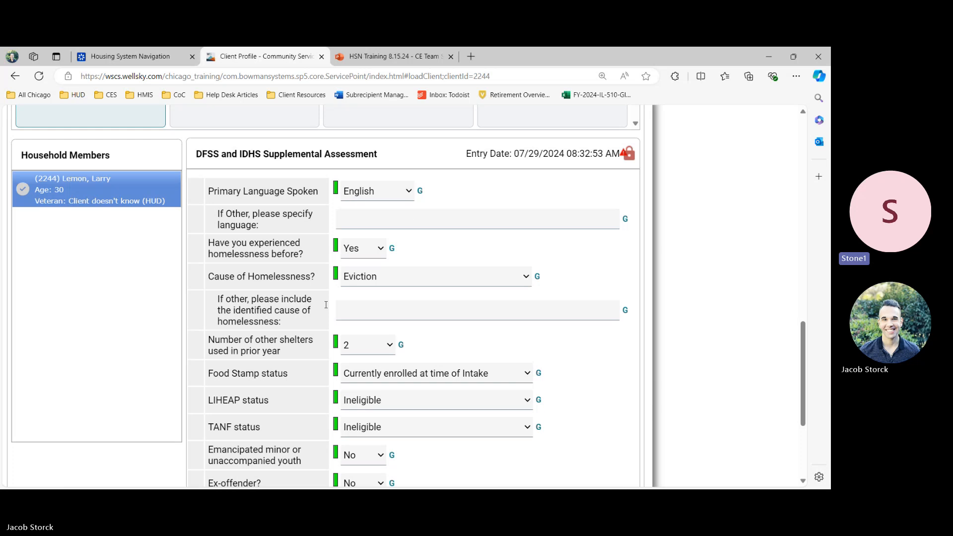
{"action": "scroll", "coordinate": [283, 291], "scroll_direction": "down", "scroll_amount": 3}
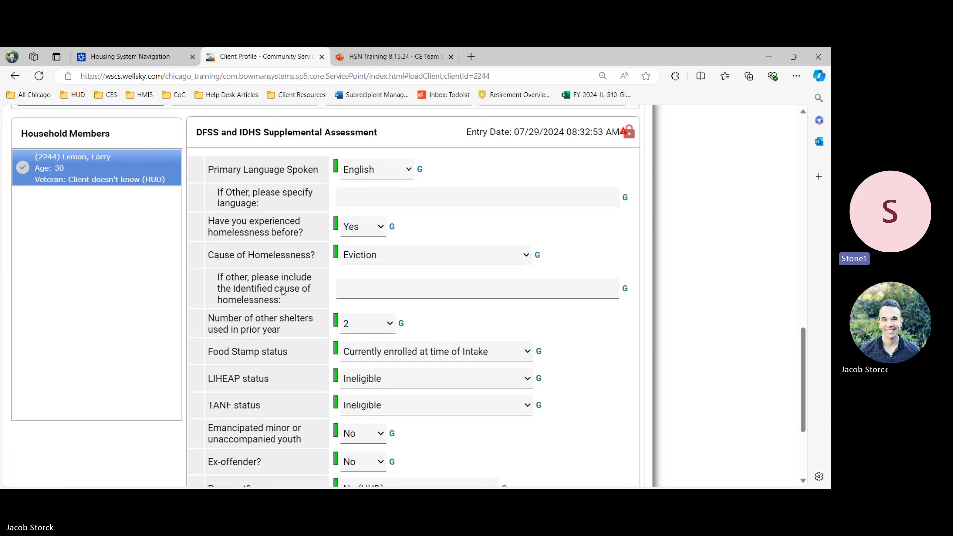
{"action": "scroll", "coordinate": [283, 291], "scroll_direction": "up", "scroll_amount": 1}
{"action": "scroll", "coordinate": [283, 291], "scroll_direction": "up", "scroll_amount": 1}
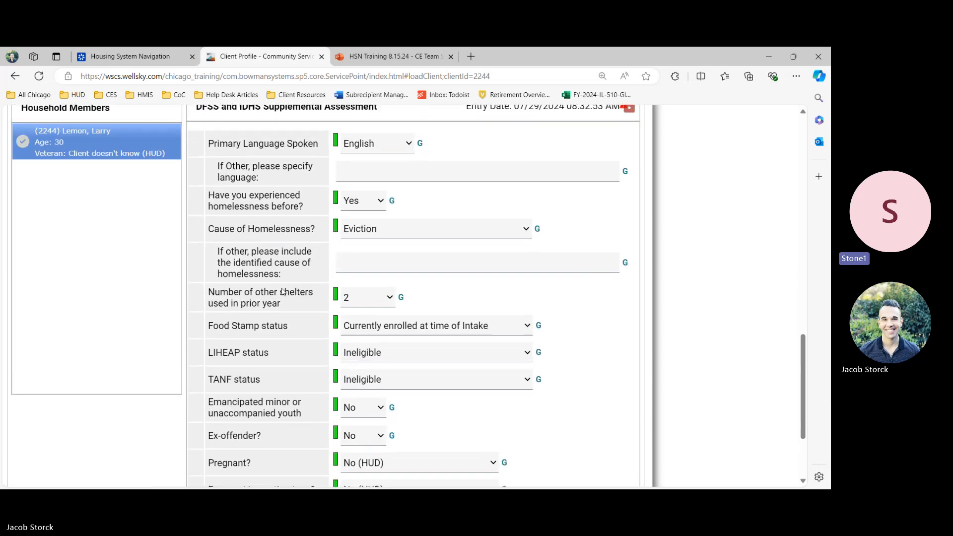
{"action": "scroll", "coordinate": [282, 291], "scroll_direction": "up", "scroll_amount": 1}
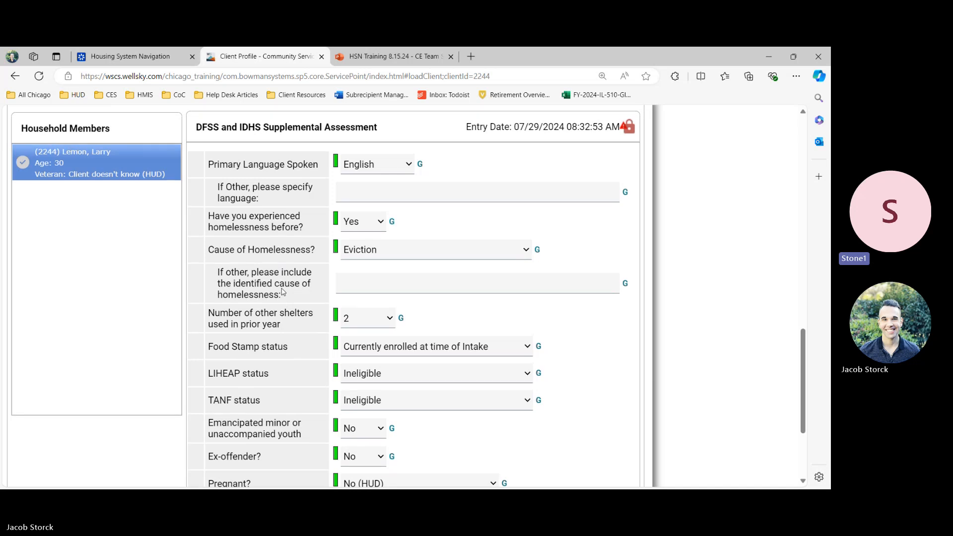
{"action": "scroll", "coordinate": [282, 291], "scroll_direction": "down", "scroll_amount": 2}
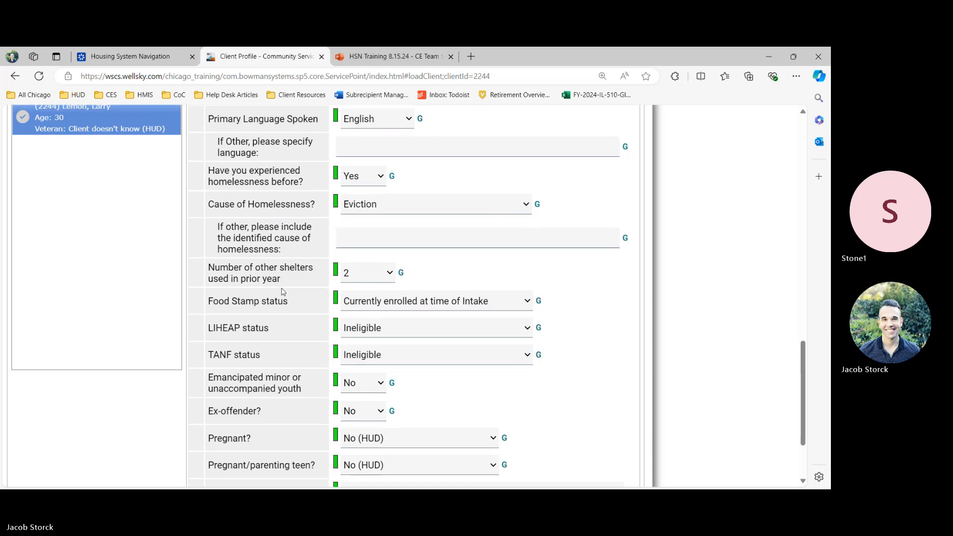
{"action": "scroll", "coordinate": [283, 291], "scroll_direction": "down", "scroll_amount": 3}
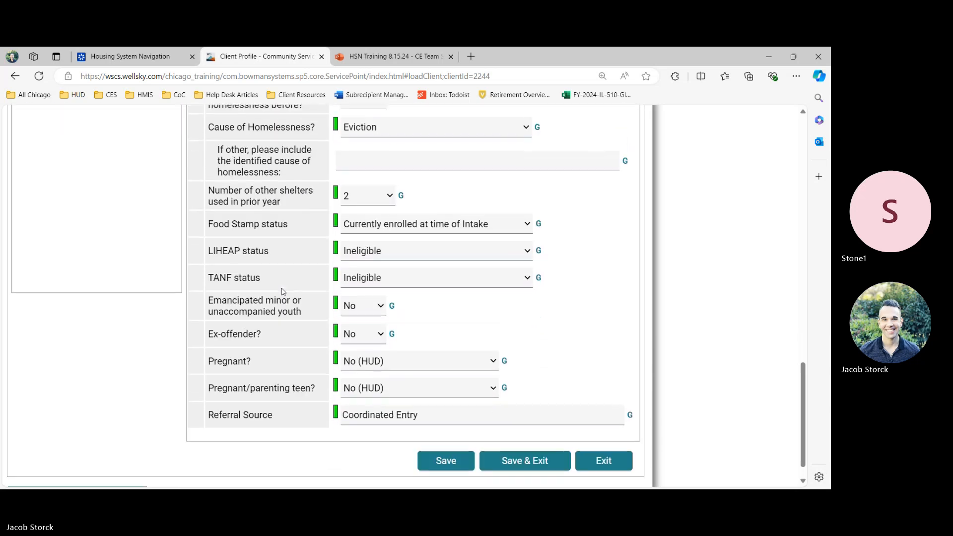
{"action": "left_click", "coordinate": [524, 461]}
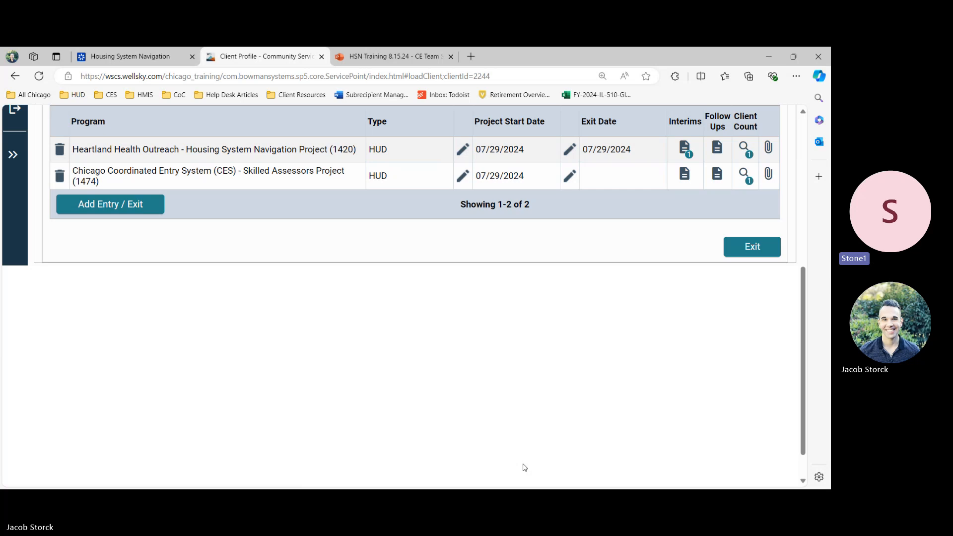
- Start a new Release of Information for the client and review its provider, start date and witness fields
{"action": "scroll", "coordinate": [524, 467], "scroll_direction": "up", "scroll_amount": 3}
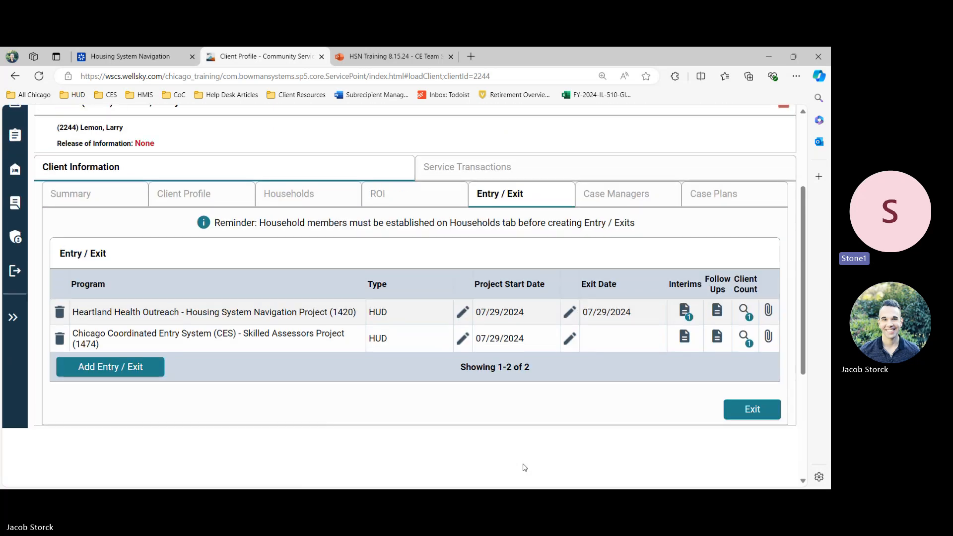
{"action": "scroll", "coordinate": [524, 467], "scroll_direction": "up", "scroll_amount": 2}
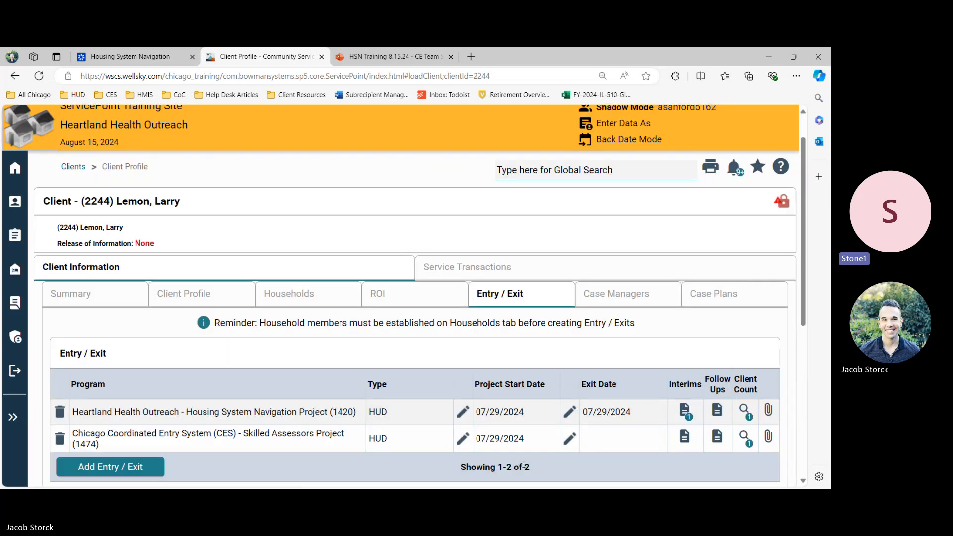
{"action": "left_click", "coordinate": [400, 295]}
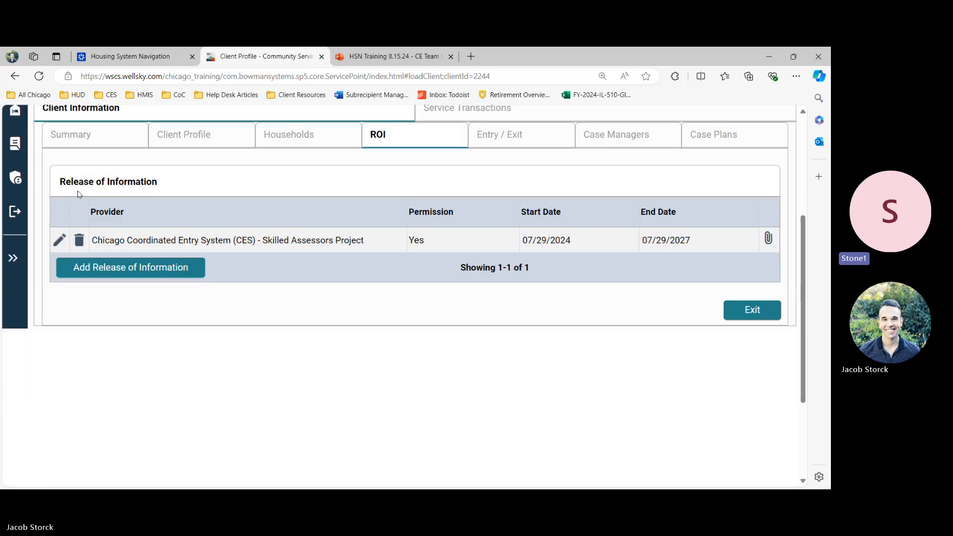
{"action": "left_click", "coordinate": [176, 268]}
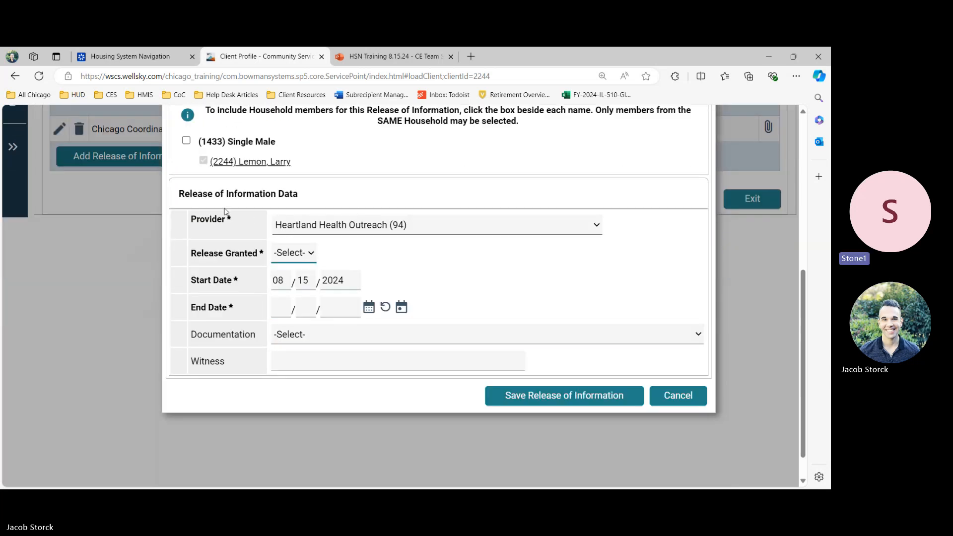
{"action": "left_click", "coordinate": [351, 233]}
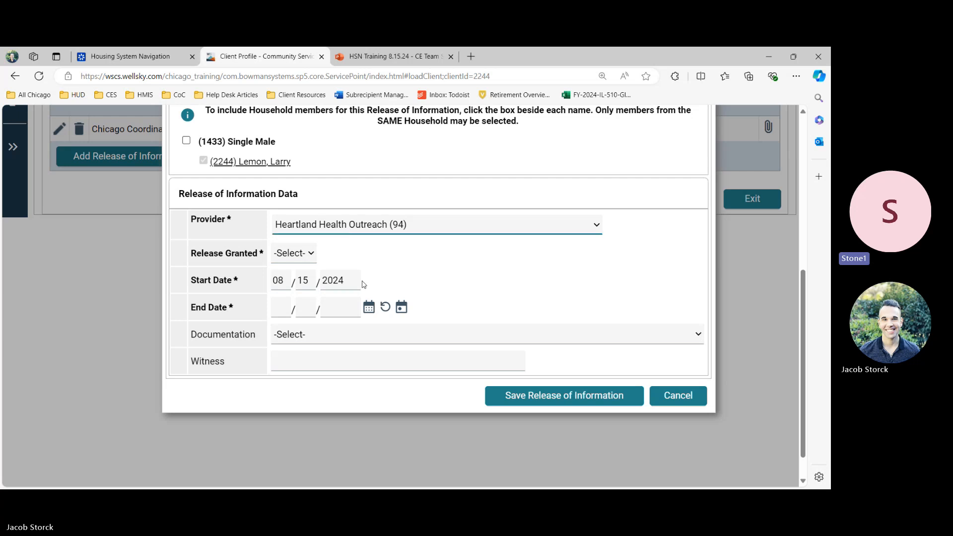
{"action": "left_click", "coordinate": [249, 230]}
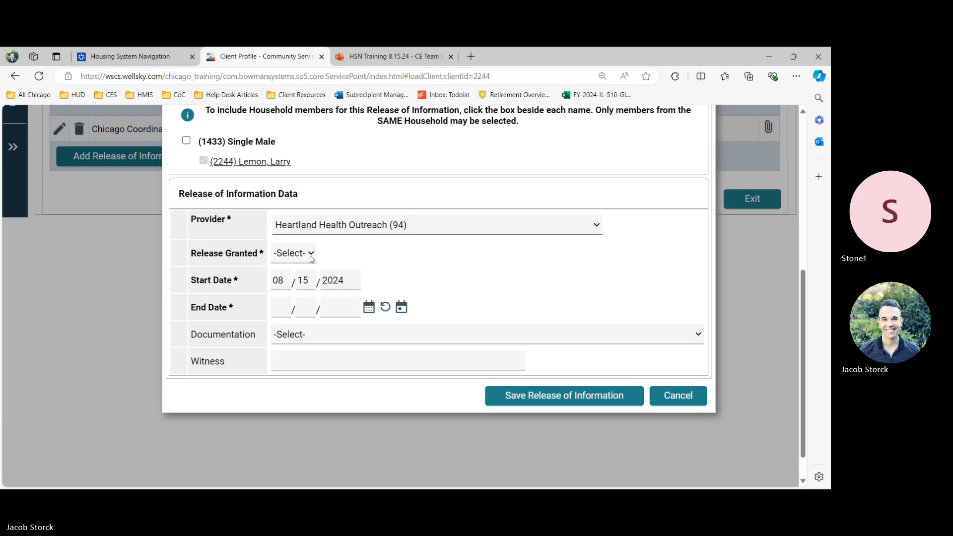
{"action": "left_click_drag", "start_coordinate": [197, 283], "coordinate": [347, 291]}
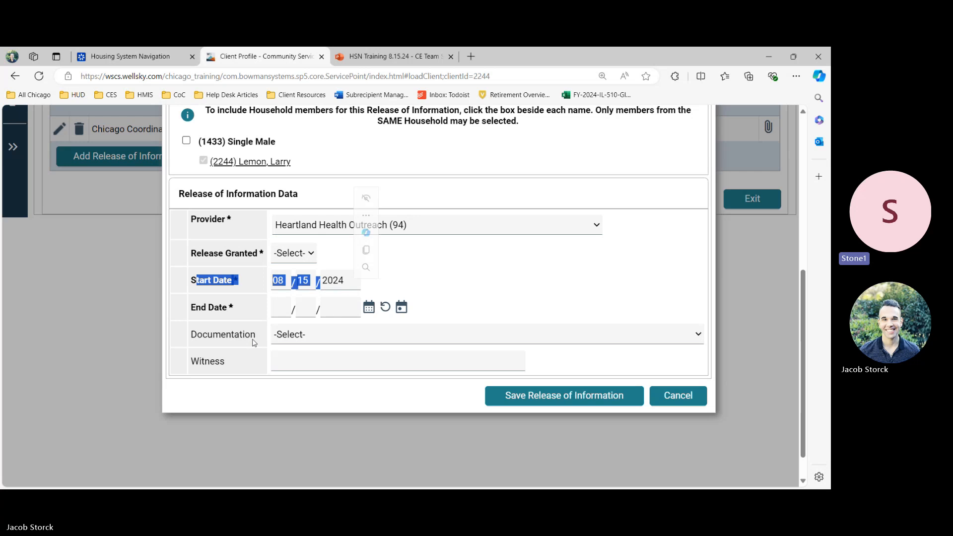
{"action": "left_click_drag", "start_coordinate": [210, 361], "coordinate": [323, 366]}
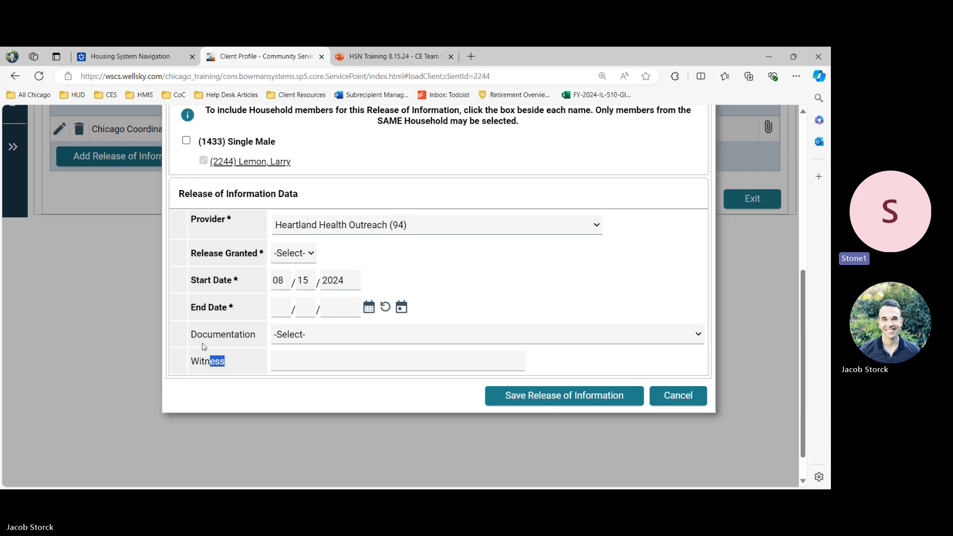
- Cancel the release form and review the Release of Information and Interim Update slides in the Housing System Navigation training
{"action": "left_click", "coordinate": [687, 403]}
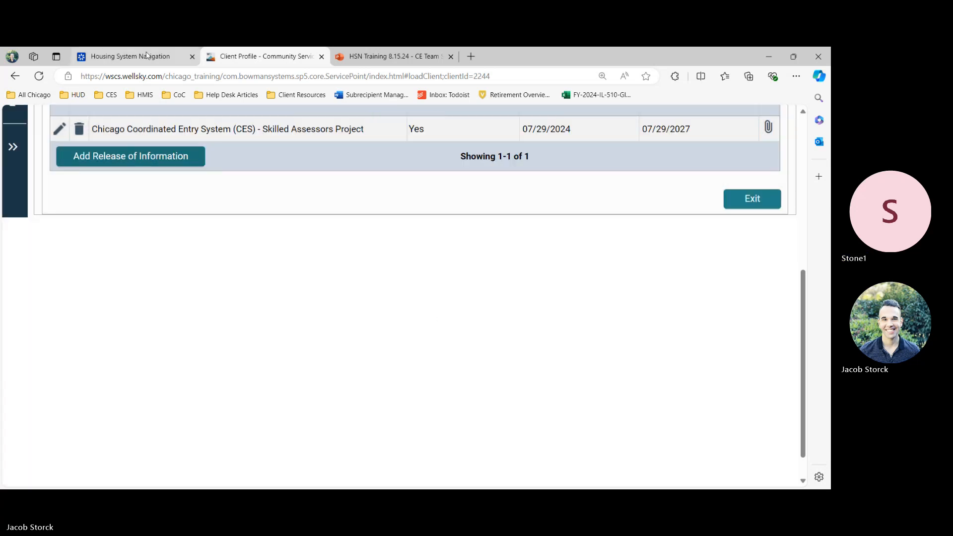
{"action": "left_click", "coordinate": [147, 55]}
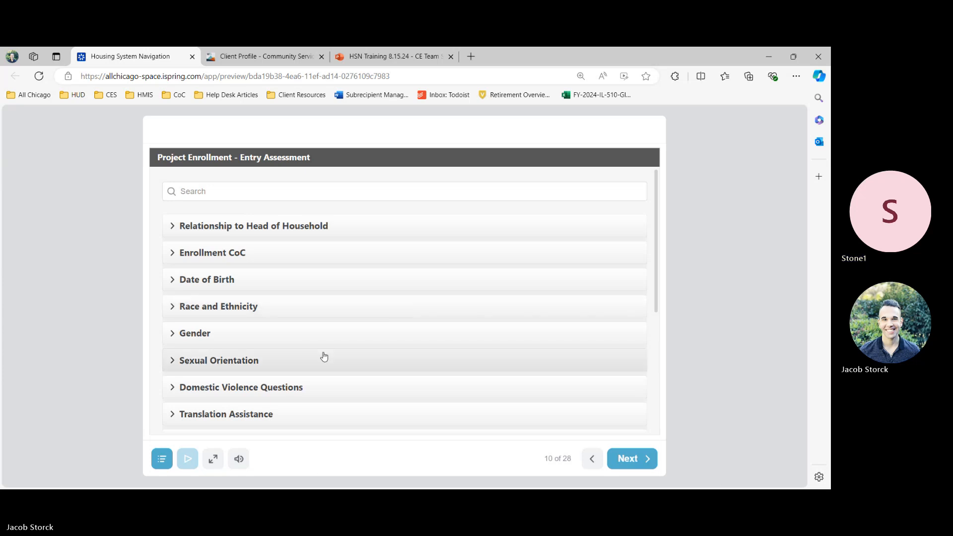
{"action": "scroll", "coordinate": [324, 356], "scroll_direction": "down", "scroll_amount": 3}
{"action": "left_click", "coordinate": [161, 458]}
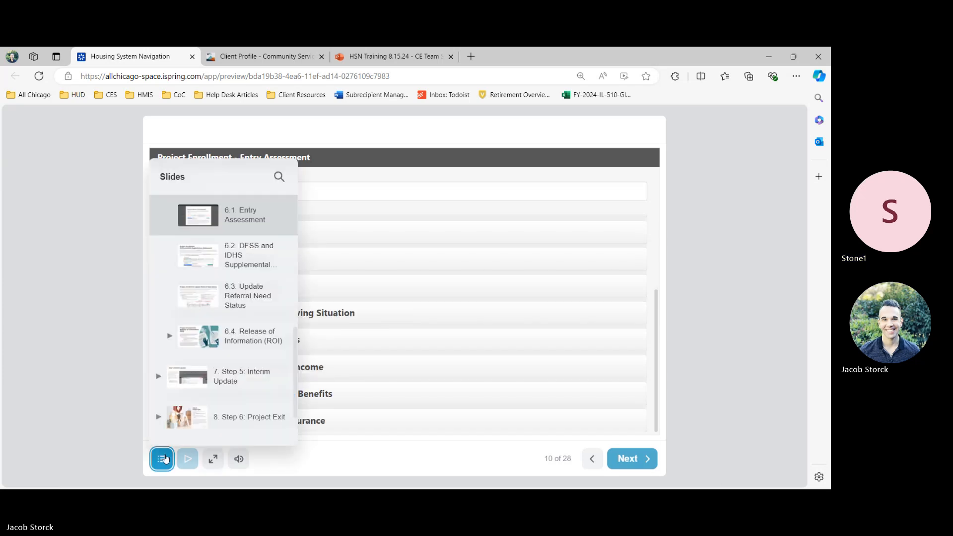
{"action": "left_click", "coordinate": [179, 342]}
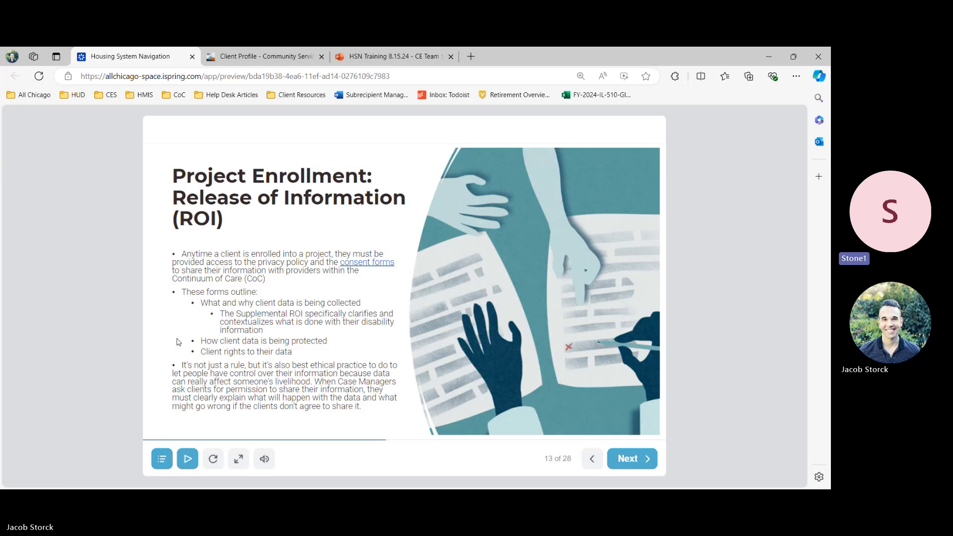
{"action": "left_click", "coordinate": [238, 459]}
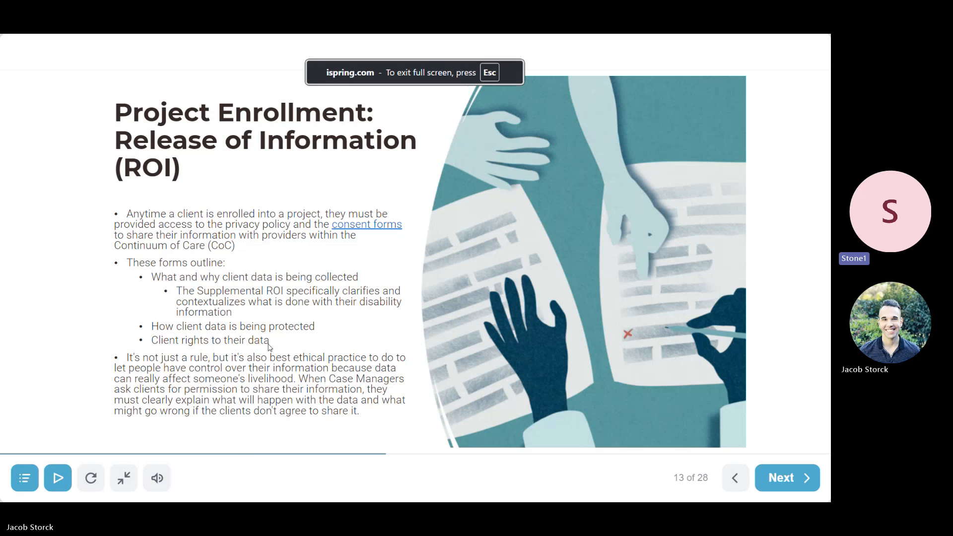
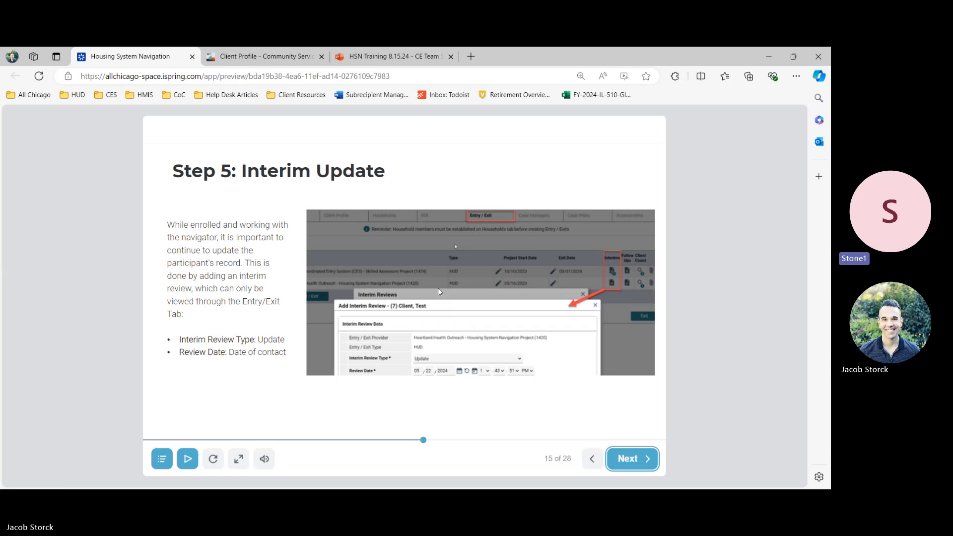
{"action": "left_click", "coordinate": [632, 457]}
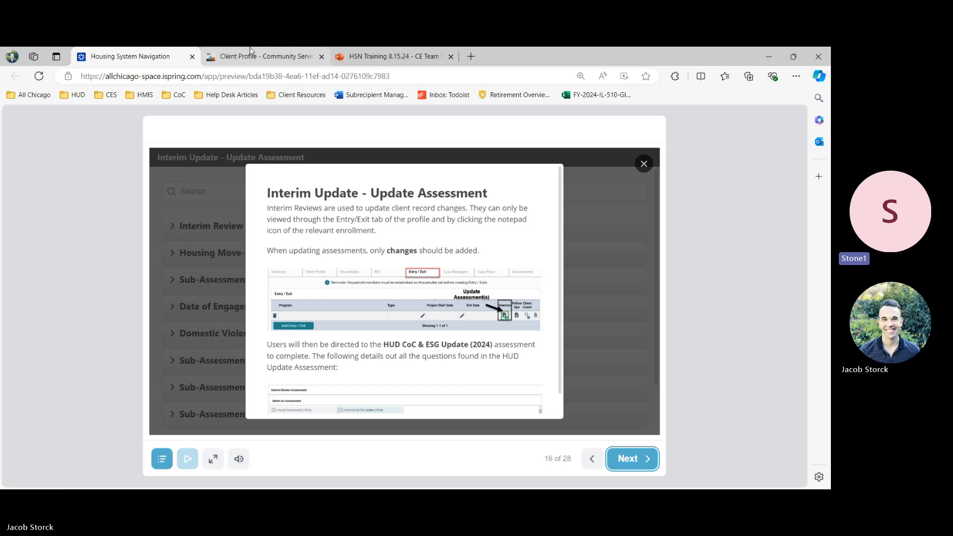
- Return to the client profile, discard the open Release of Information form and show the client's Entry / Exit records
{"action": "mouse_move", "coordinate": [249, 47]}
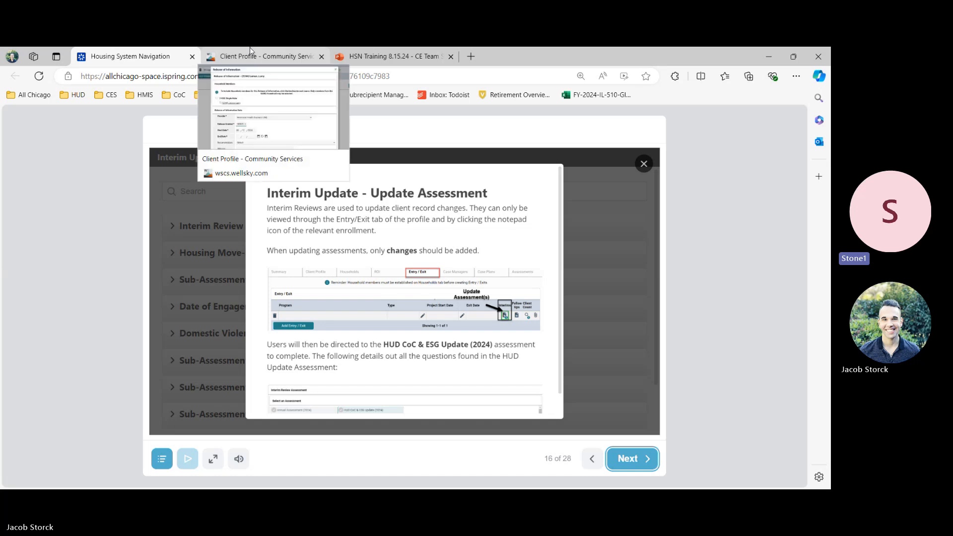
{"action": "left_click", "coordinate": [249, 51]}
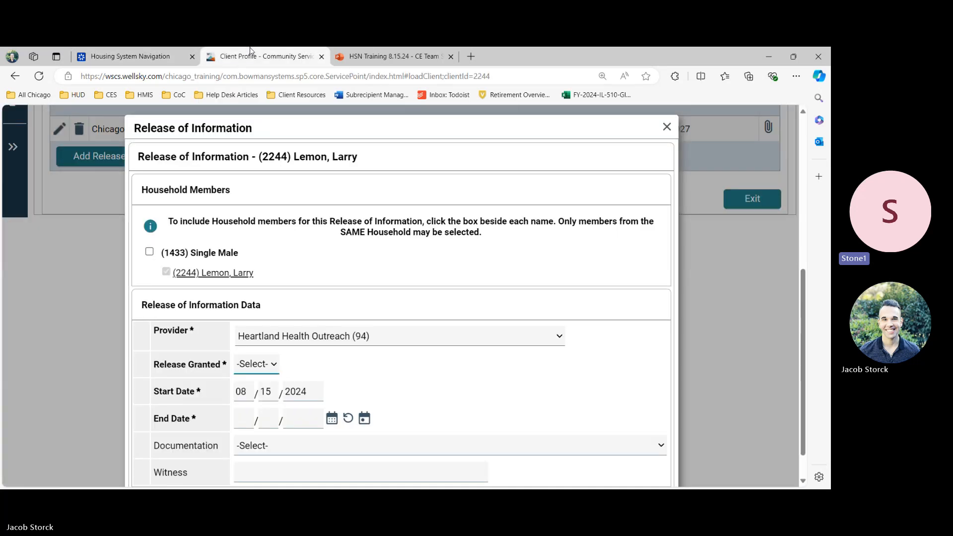
{"action": "left_click", "coordinate": [666, 126]}
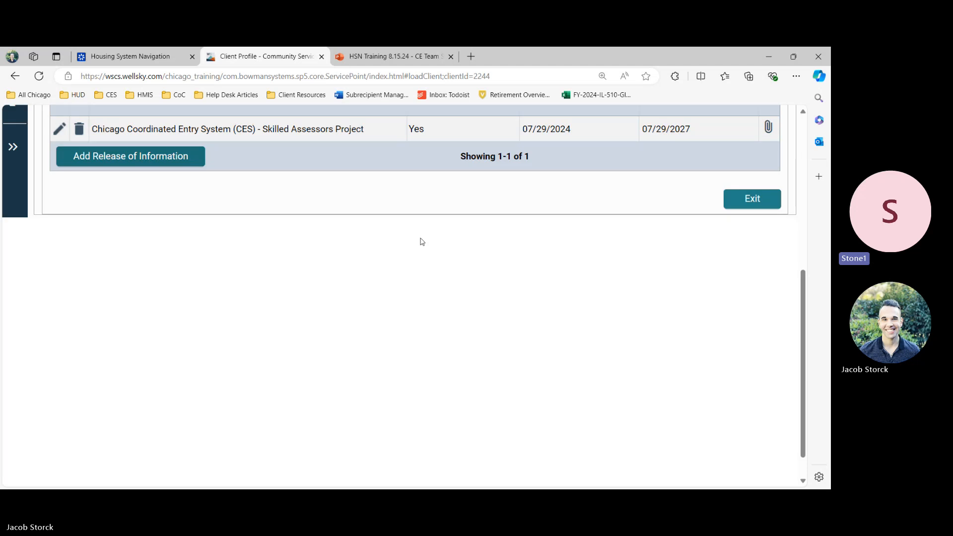
{"action": "left_click", "coordinate": [541, 171]}
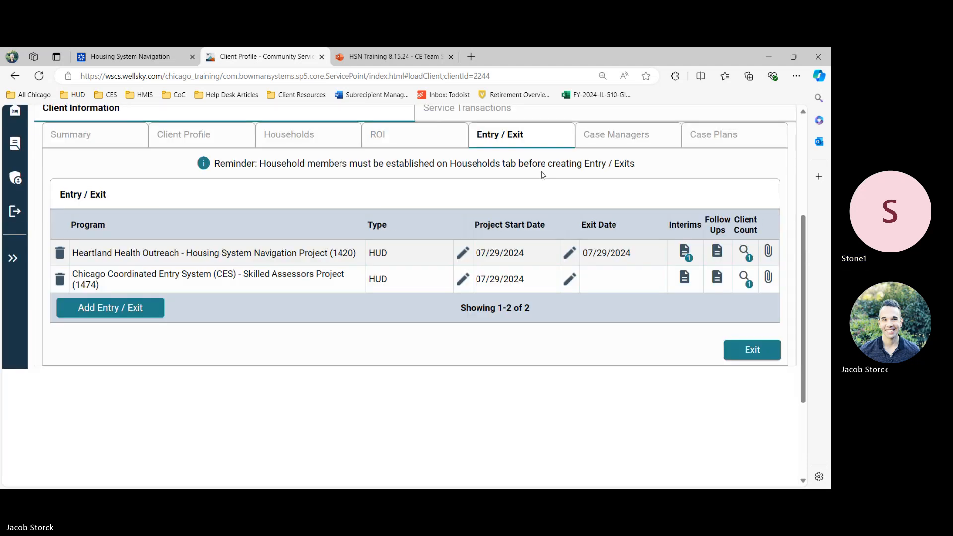
- Set the exit date of the Heartland Health Outreach - Housing System Navigation Project enrollment to 08/15/2024 and save the exit data
{"action": "left_click", "coordinate": [569, 252]}
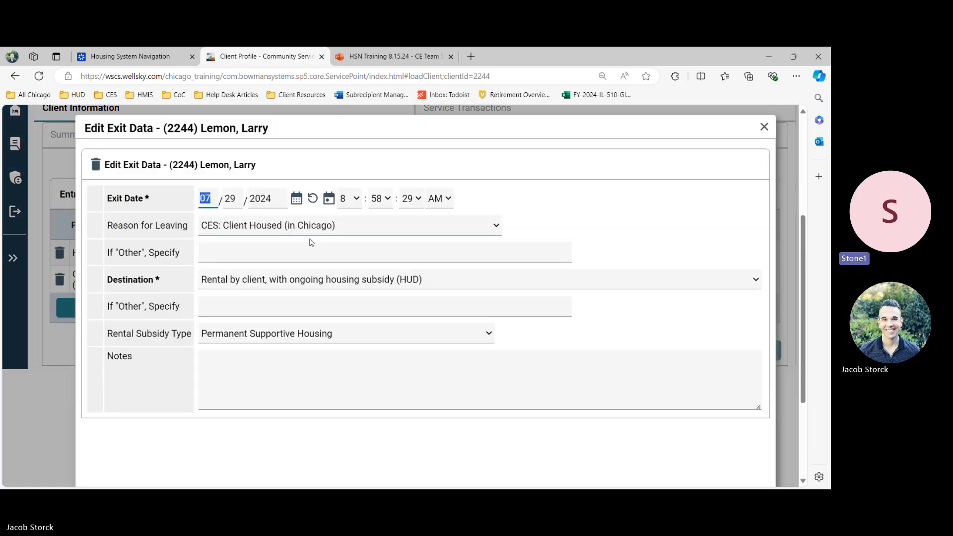
{"action": "left_click", "coordinate": [328, 198]}
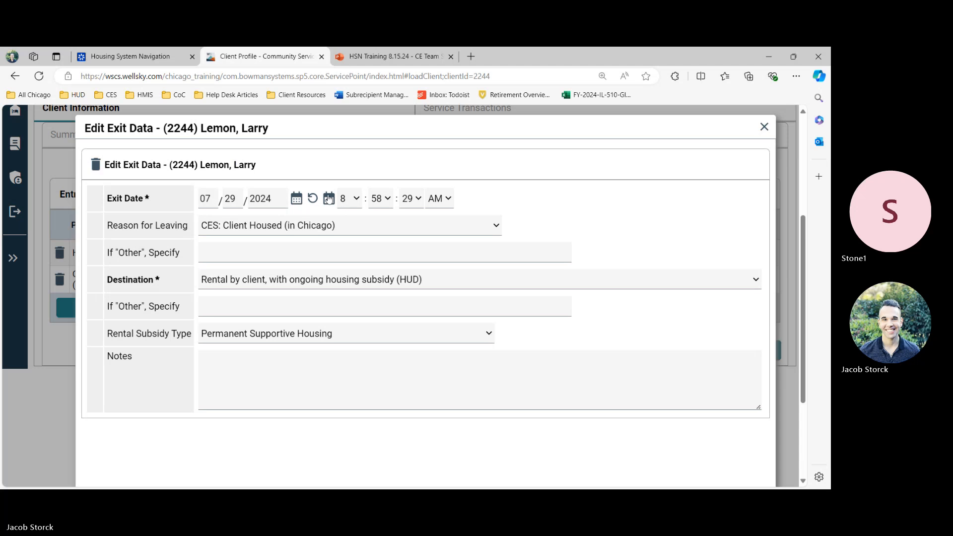
{"action": "scroll", "coordinate": [570, 338], "scroll_direction": "down", "scroll_amount": 3}
{"action": "left_click", "coordinate": [623, 382]}
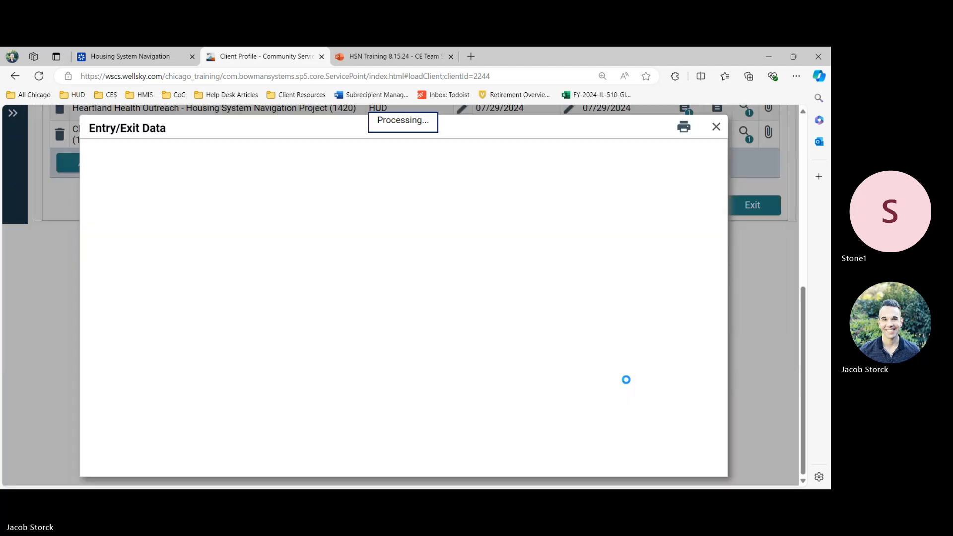
{"action": "scroll", "coordinate": [663, 305], "scroll_direction": "down", "scroll_amount": 10}
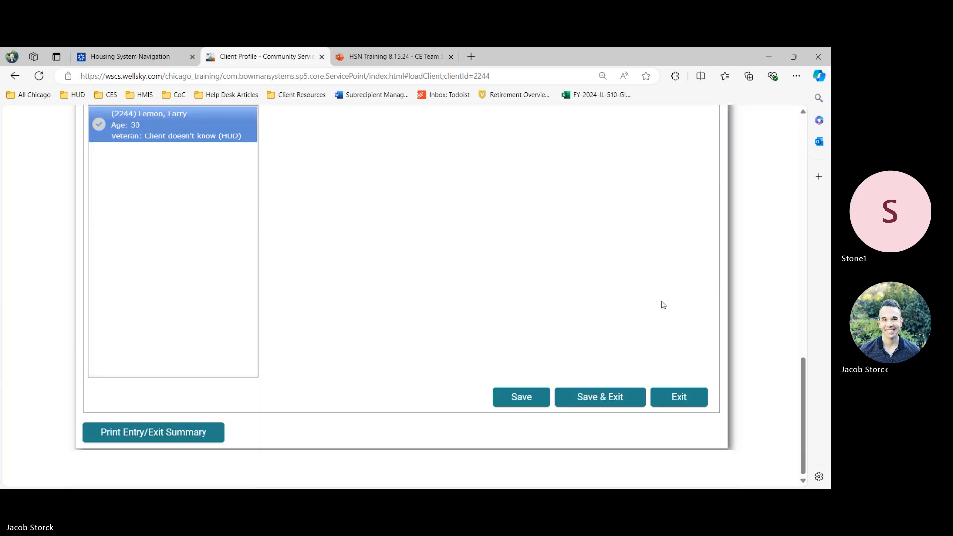
{"action": "scroll", "coordinate": [657, 312], "scroll_direction": "down", "scroll_amount": 15}
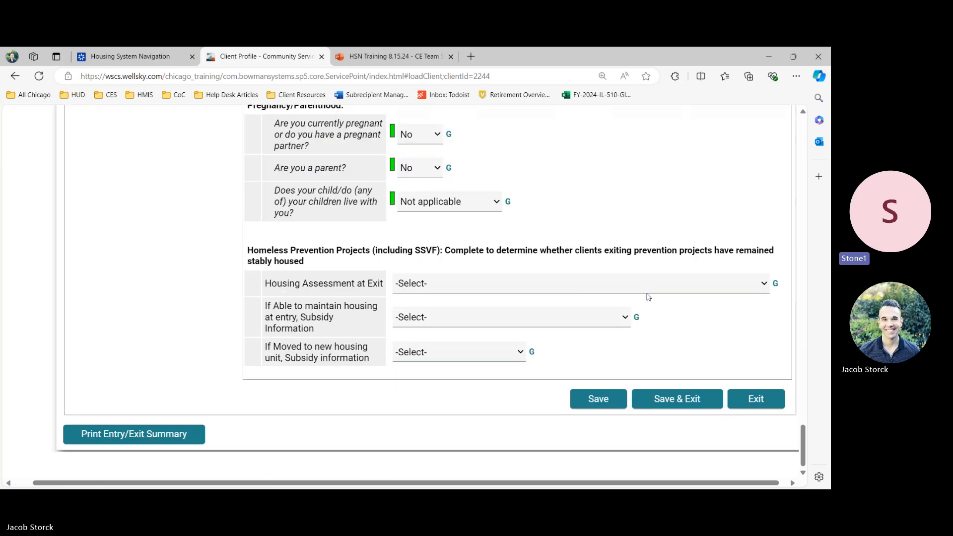
{"action": "left_click", "coordinate": [669, 425]}
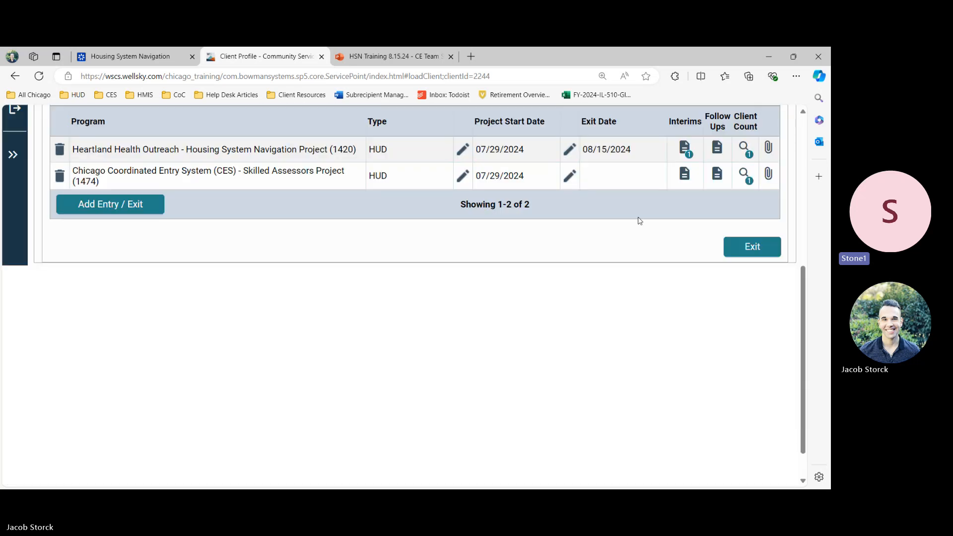
- Change the review date of the Heartland Health Outreach enrollment's existing interim review to 07/30/2024 and continue to its assessment
{"action": "scroll", "coordinate": [638, 222], "scroll_direction": "up", "scroll_amount": 1}
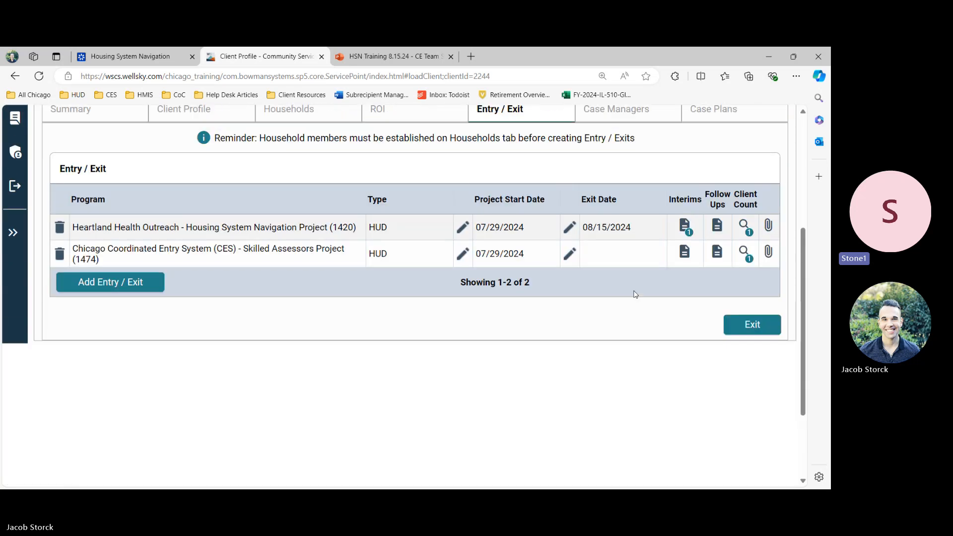
{"action": "left_click", "coordinate": [685, 226]}
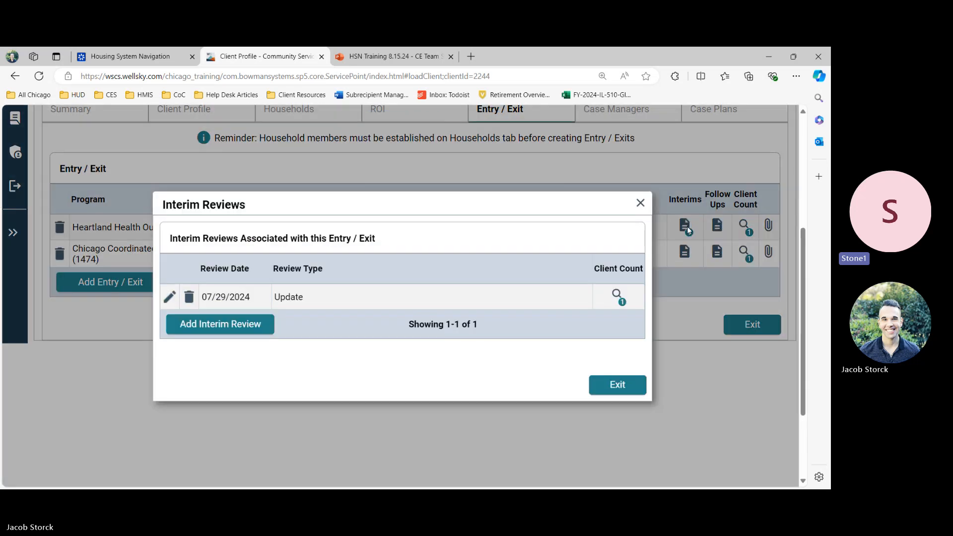
{"action": "left_click", "coordinate": [169, 301]}
{"action": "left_click", "coordinate": [326, 263]}
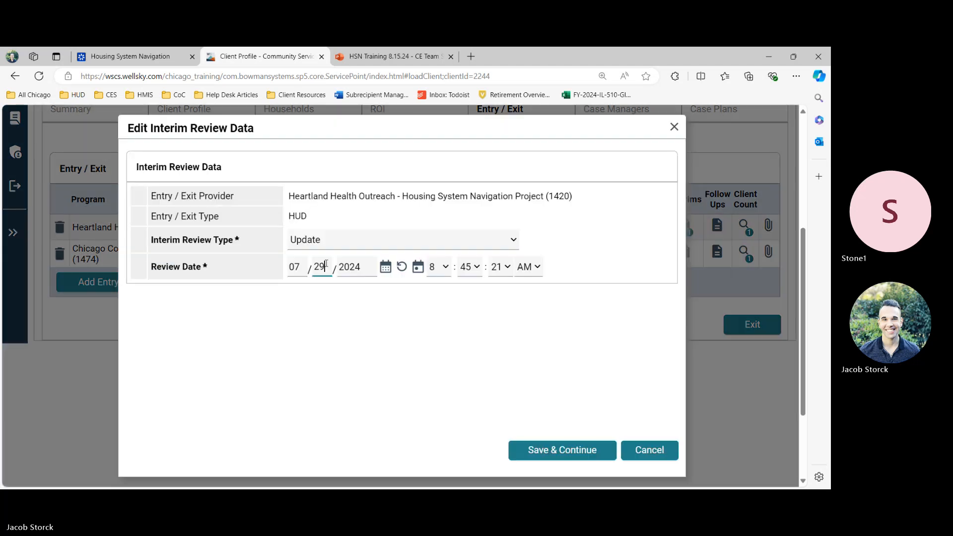
{"action": "left_click_drag", "start_coordinate": [463, 140], "coordinate": [415, 196]}
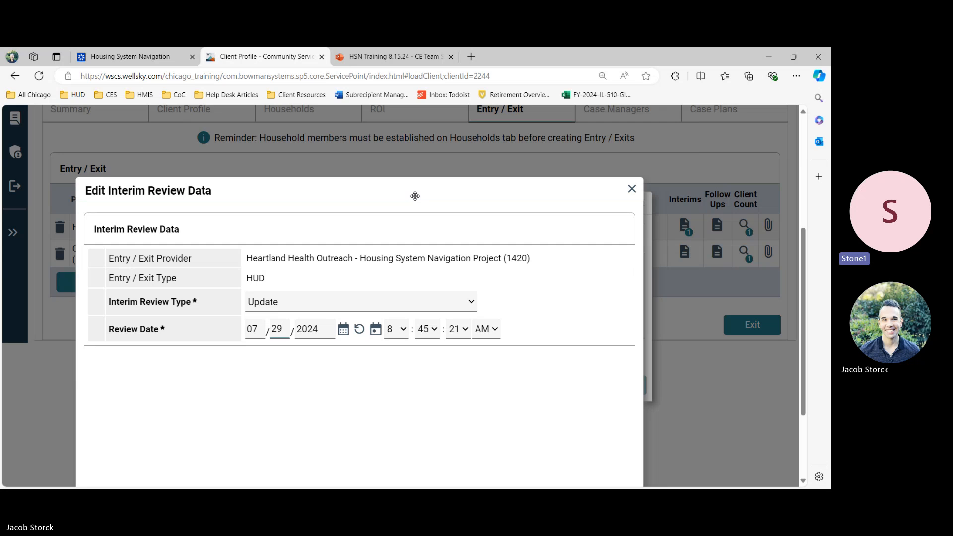
{"action": "key", "text": "BackSpace"}
{"action": "key", "text": "BackSpace"}
{"action": "type", "text": "30"}
{"action": "scroll", "coordinate": [290, 350], "scroll_direction": "down", "scroll_amount": 3}
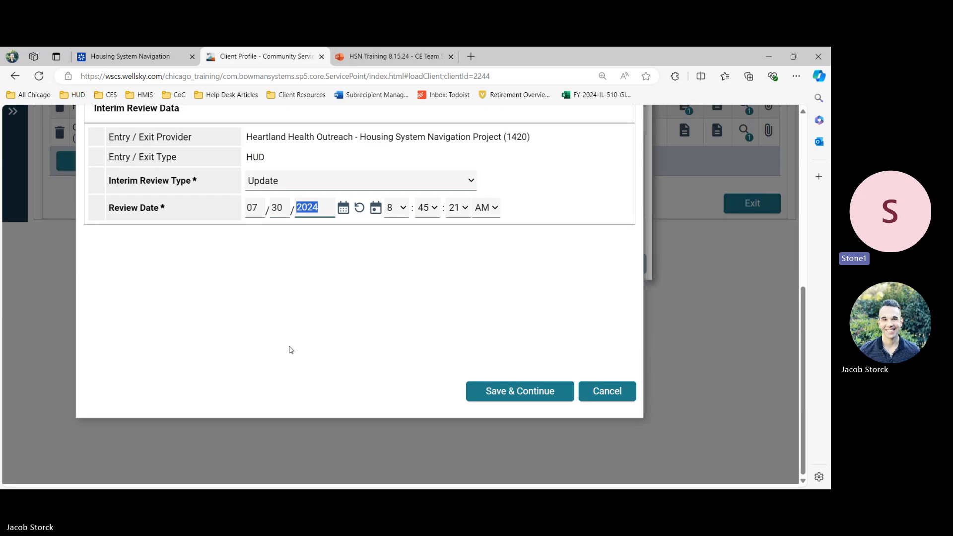
{"action": "left_click", "coordinate": [516, 394]}
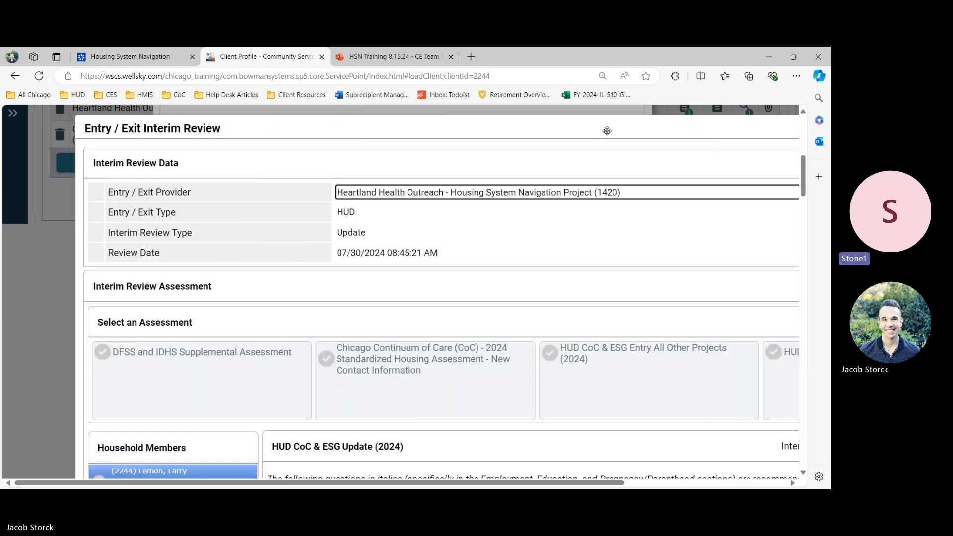
- Examine the interim review's type, its HUD CoC & ESG Update (2024) assessment heading and its interim review date
{"action": "left_click_drag", "start_coordinate": [604, 132], "coordinate": [534, 123]}
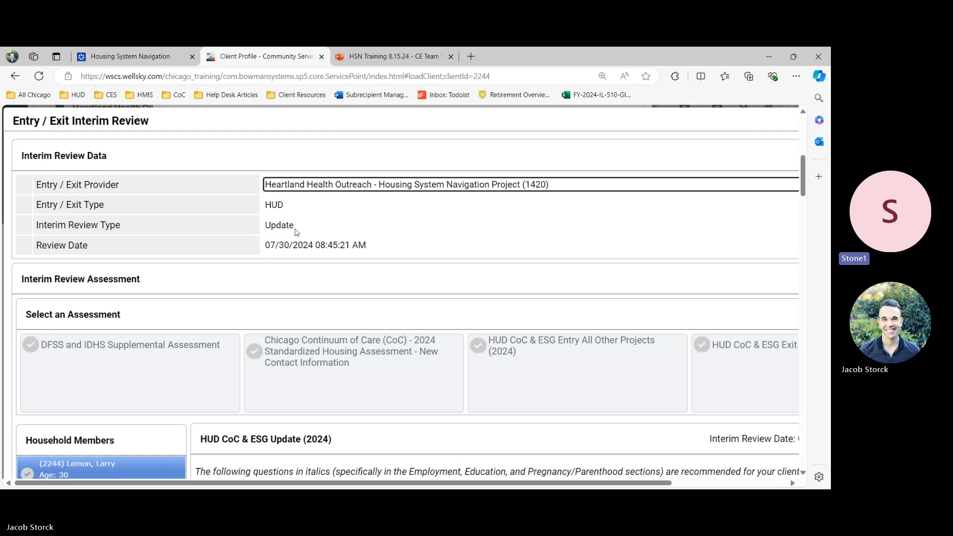
{"action": "left_click_drag", "start_coordinate": [295, 227], "coordinate": [264, 226]}
{"action": "left_click_drag", "start_coordinate": [95, 237], "coordinate": [52, 235]}
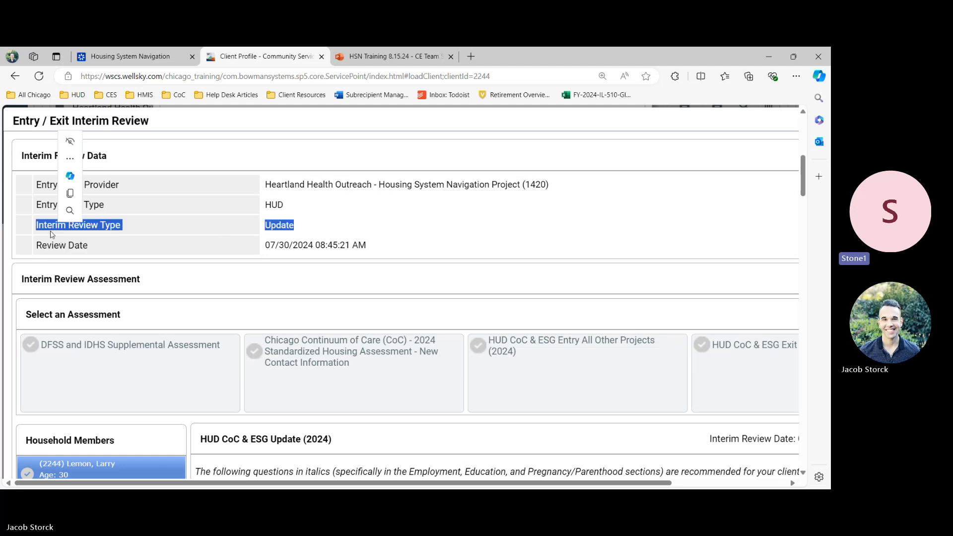
{"action": "scroll", "coordinate": [187, 234], "scroll_direction": "down", "scroll_amount": 2}
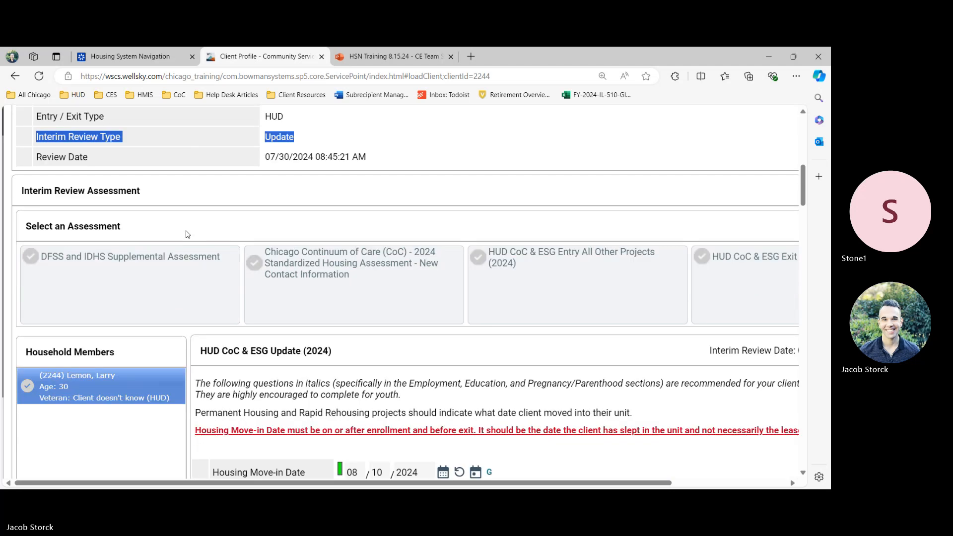
{"action": "scroll", "coordinate": [187, 235], "scroll_direction": "down", "scroll_amount": 2}
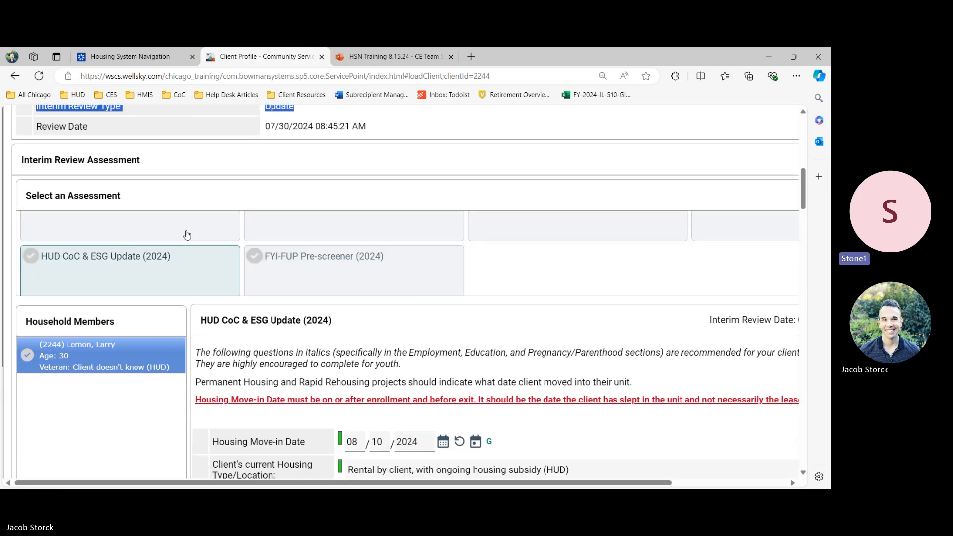
{"action": "left_click", "coordinate": [201, 320]}
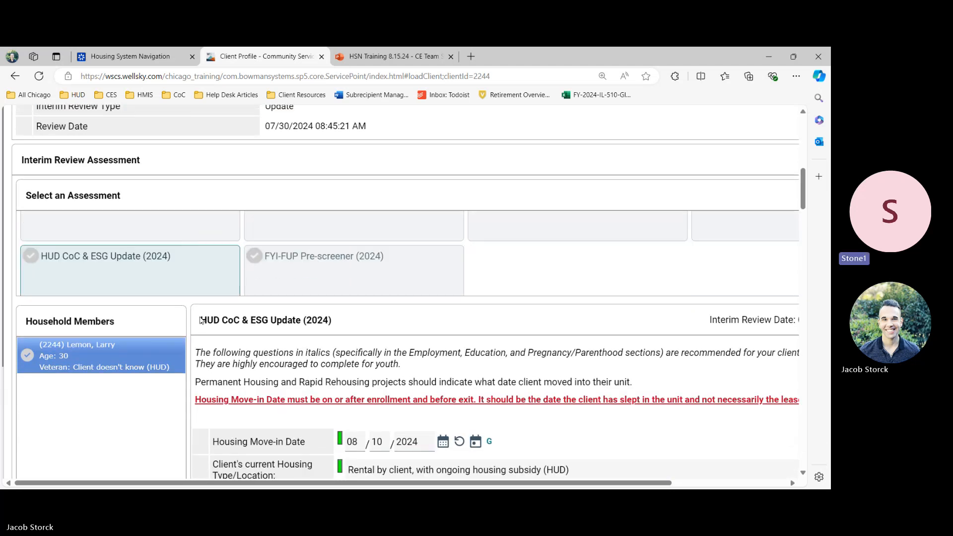
{"action": "left_click_drag", "start_coordinate": [200, 320], "coordinate": [332, 317]}
{"action": "double_click", "coordinate": [286, 320]}
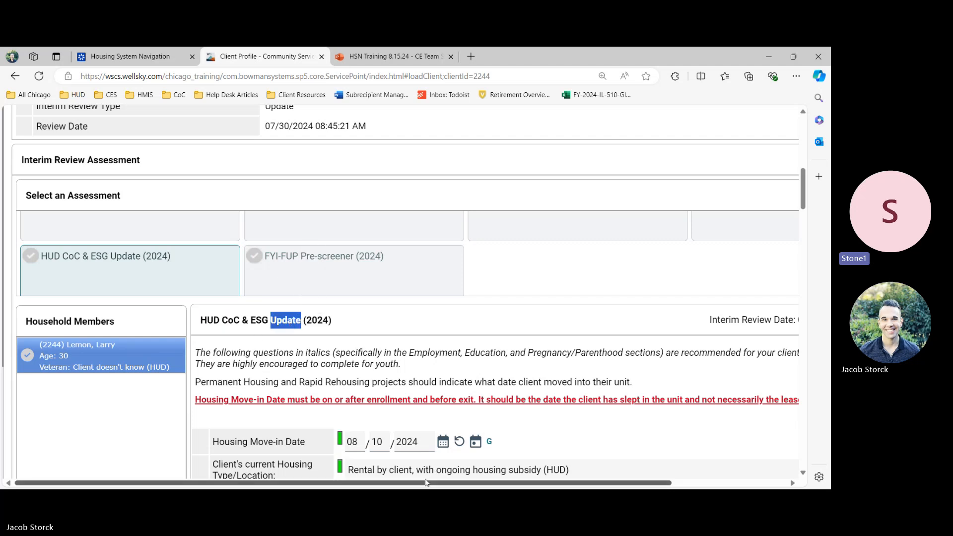
{"action": "left_click_drag", "start_coordinate": [427, 482], "coordinate": [594, 475]}
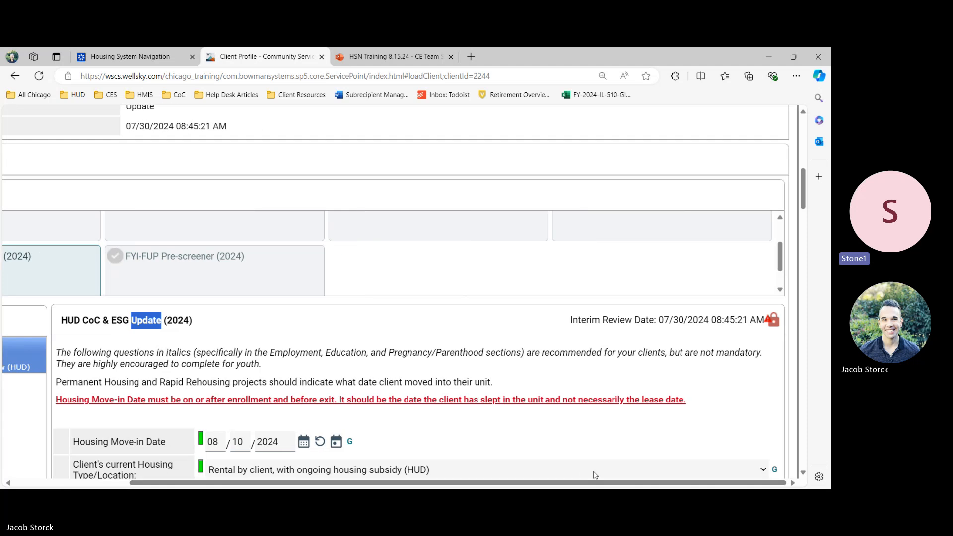
{"action": "left_click_drag", "start_coordinate": [710, 320], "coordinate": [663, 316]}
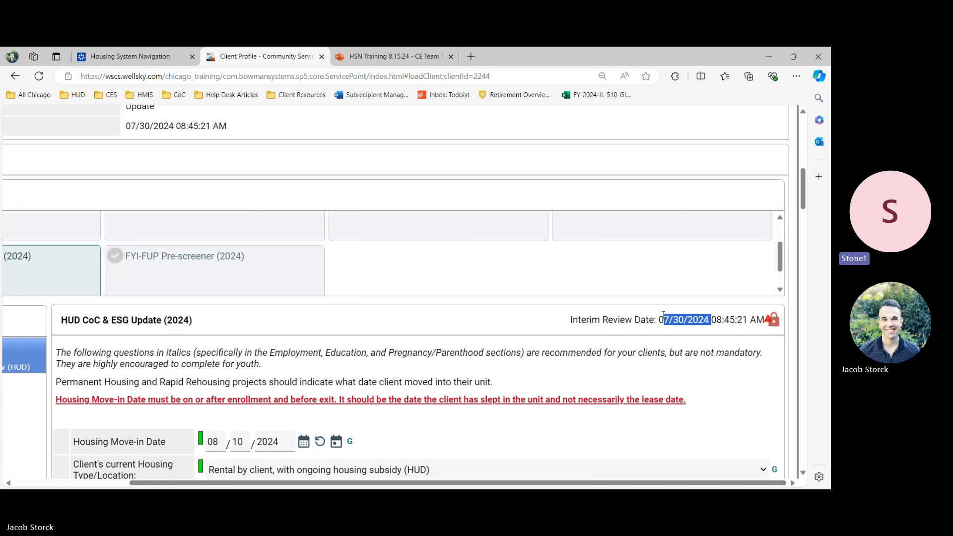
{"action": "left_click", "coordinate": [498, 338]}
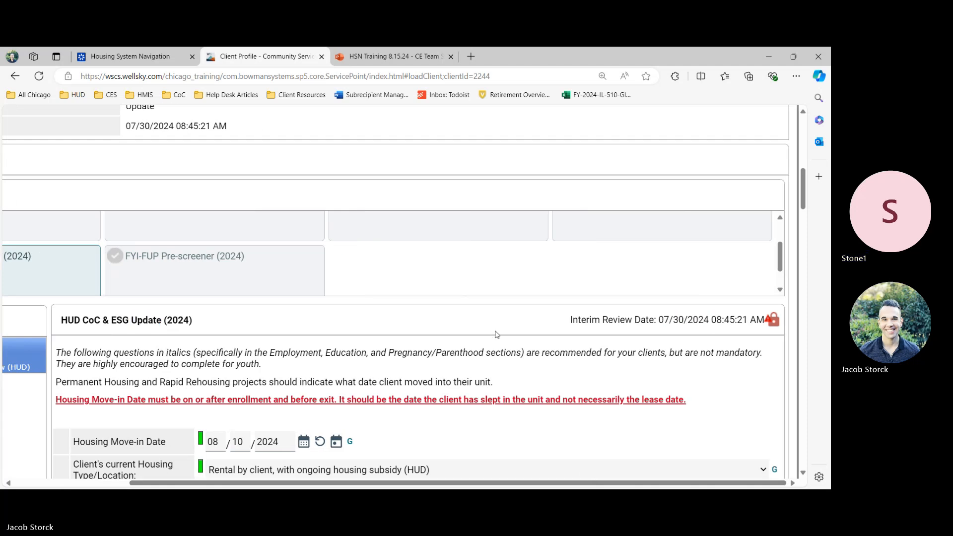
- Clear the Housing Move-in Date in the HUD CoC & ESG Update (2024) assessment
{"action": "scroll", "coordinate": [497, 335], "scroll_direction": "down", "scroll_amount": 1}
{"action": "scroll", "coordinate": [496, 335], "scroll_direction": "down", "scroll_amount": 2}
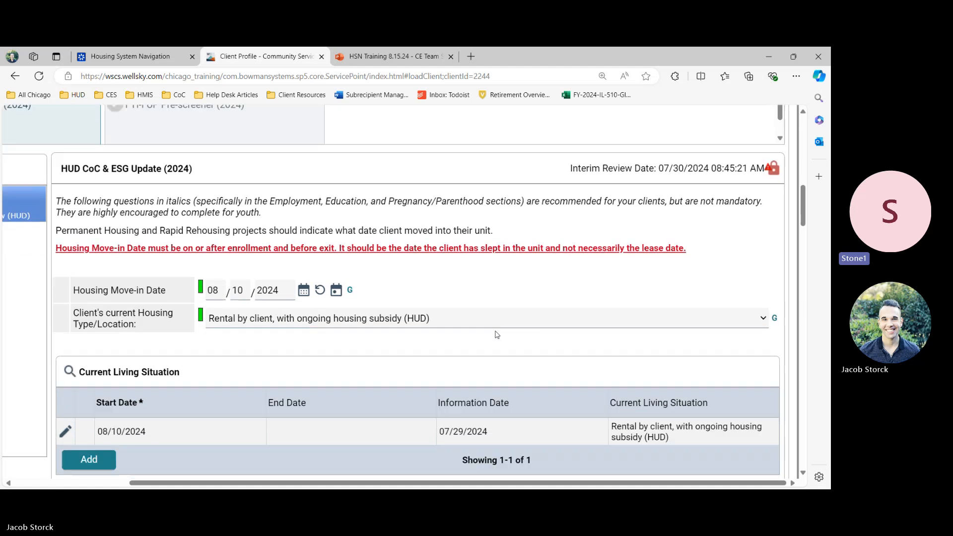
{"action": "scroll", "coordinate": [496, 333], "scroll_direction": "down", "scroll_amount": 1}
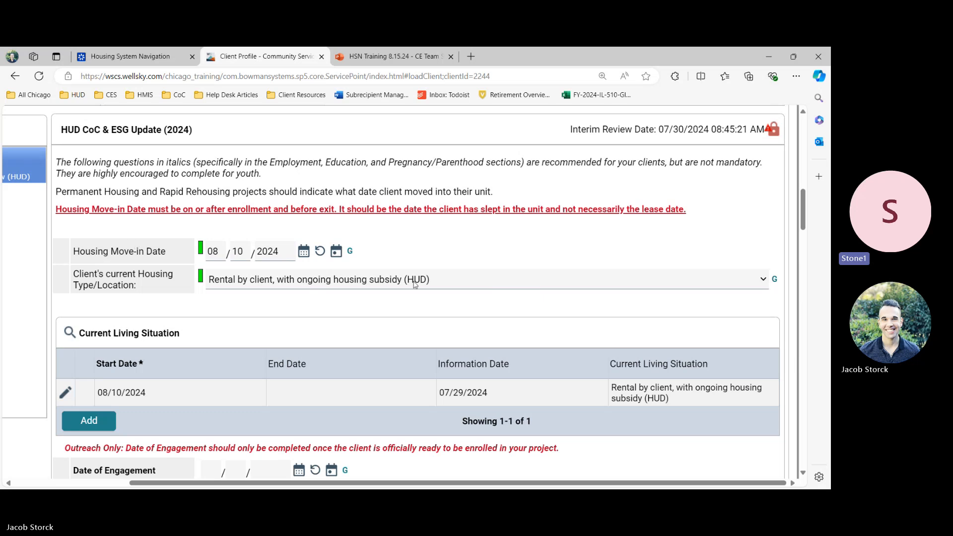
{"action": "left_click", "coordinate": [320, 251]}
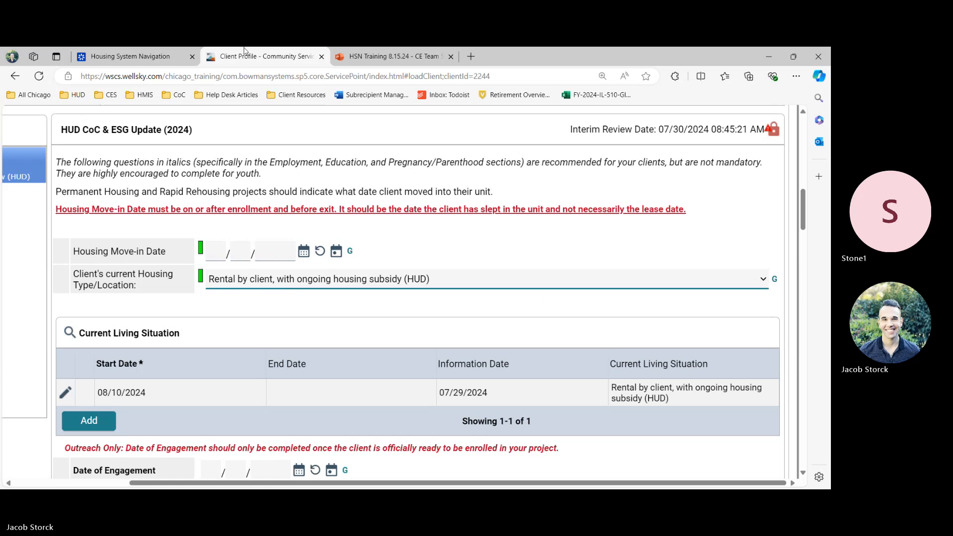
- Reset the Client's current Housing Type/Location to -Select- and review the Current Living Situation and Survivor of Domestic Violence questions
{"action": "scroll", "coordinate": [158, 237], "scroll_direction": "down", "scroll_amount": 3}
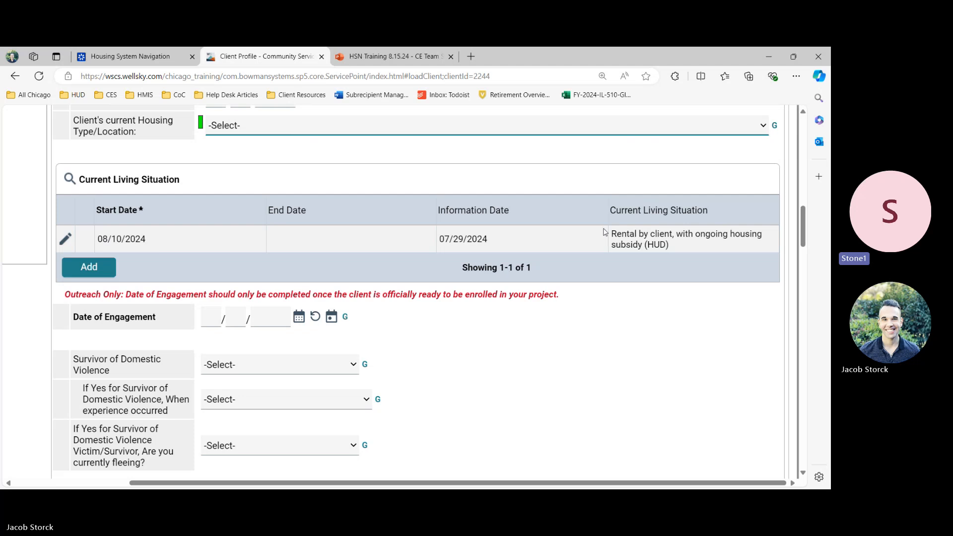
{"action": "scroll", "coordinate": [604, 232], "scroll_direction": "down", "scroll_amount": 1}
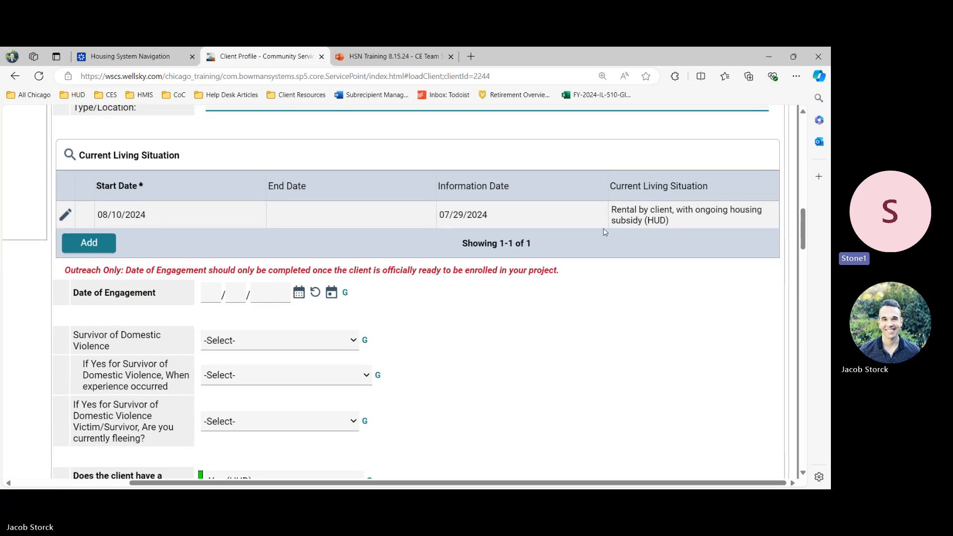
{"action": "scroll", "coordinate": [603, 231], "scroll_direction": "down", "scroll_amount": 1}
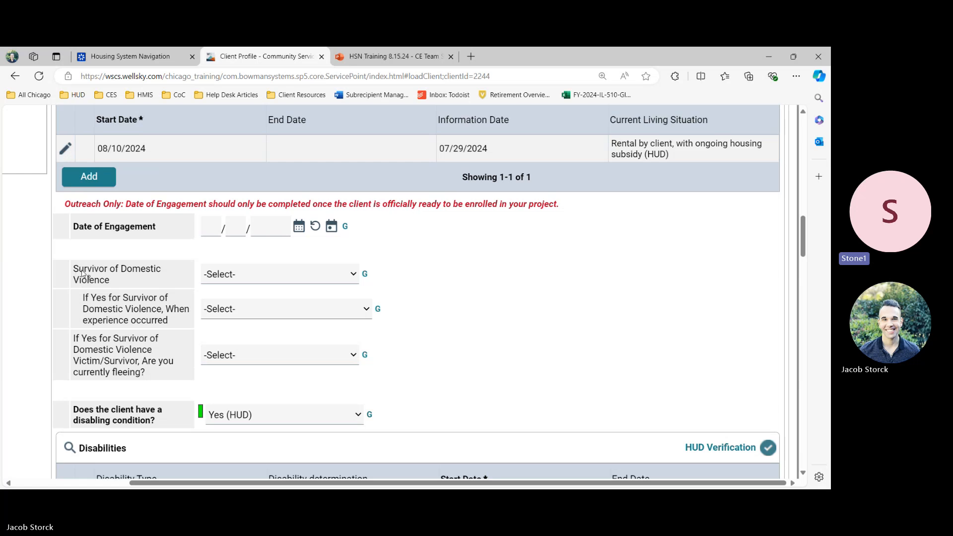
{"action": "left_click_drag", "start_coordinate": [73, 270], "coordinate": [193, 395]}
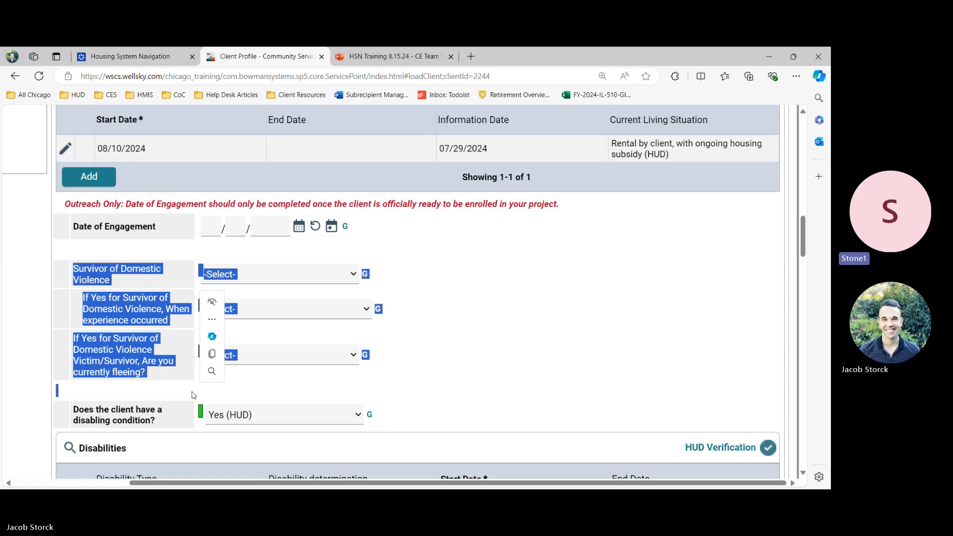
{"action": "scroll", "coordinate": [193, 395], "scroll_direction": "down", "scroll_amount": 1}
{"action": "left_click", "coordinate": [485, 342]}
{"action": "scroll", "coordinate": [488, 343], "scroll_direction": "down", "scroll_amount": 2}
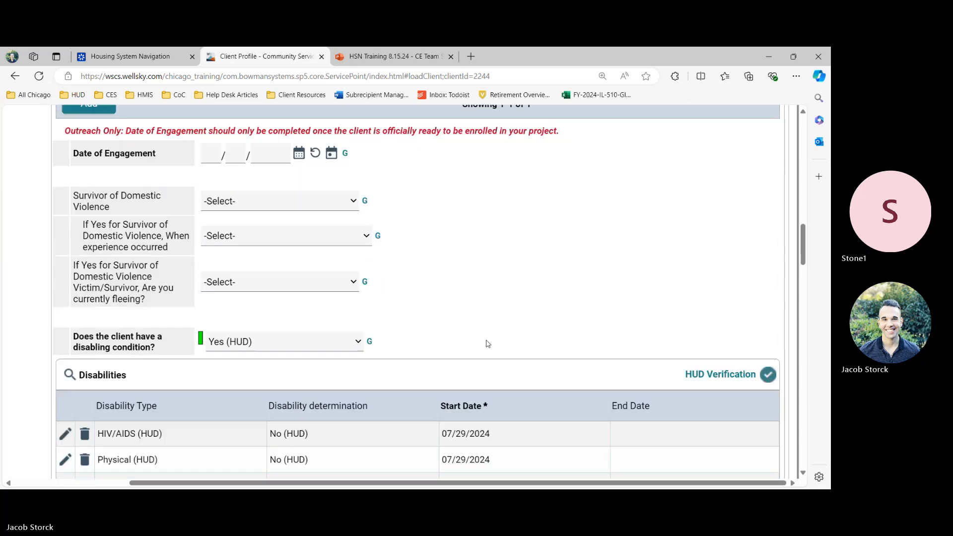
- View the full list of the client's Disabilities records, including type and determination, and close it
{"action": "scroll", "coordinate": [488, 343], "scroll_direction": "down", "scroll_amount": 3}
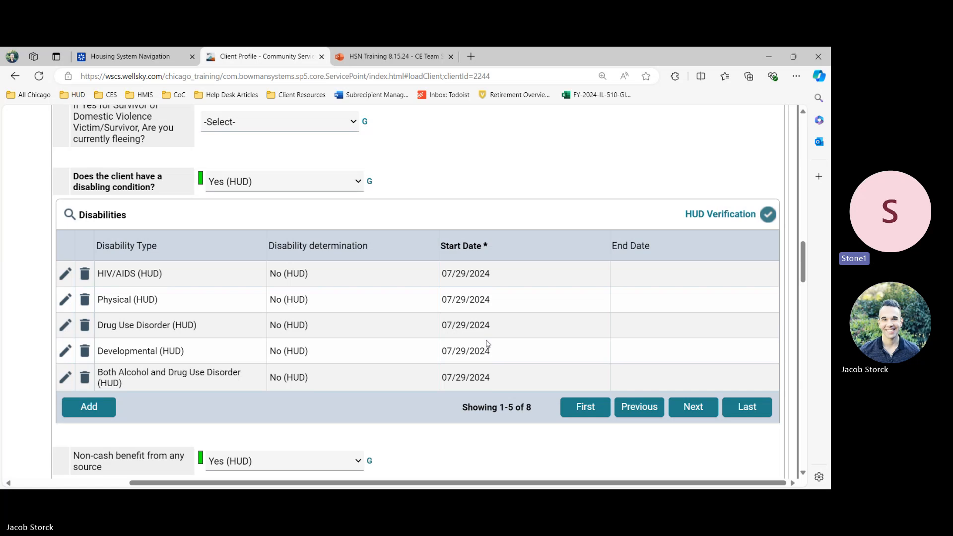
{"action": "scroll", "coordinate": [487, 344], "scroll_direction": "down", "scroll_amount": 1}
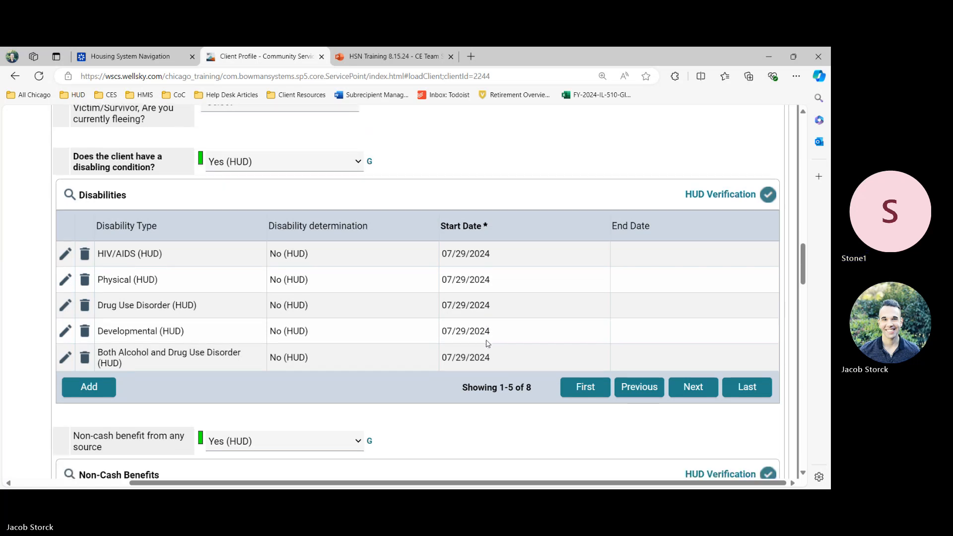
{"action": "left_click", "coordinate": [70, 184]}
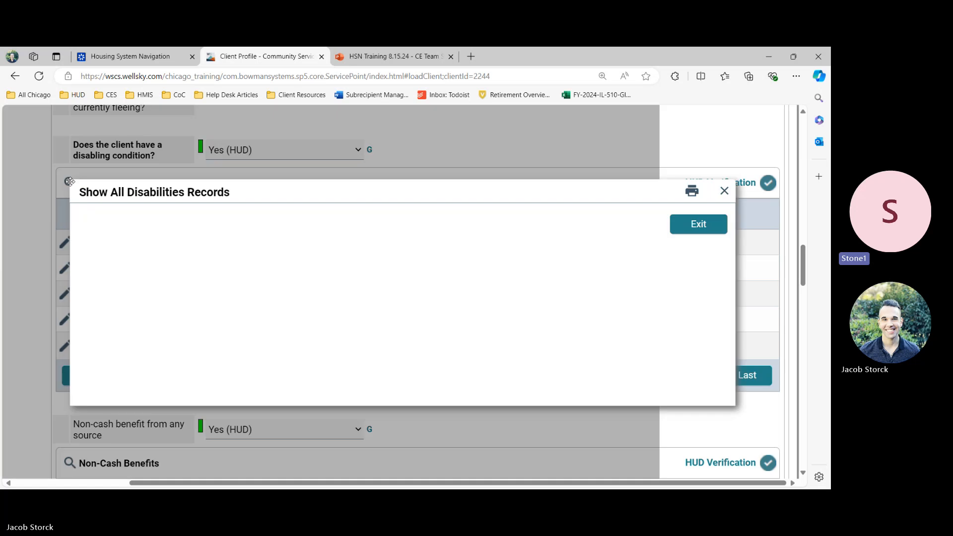
{"action": "left_click_drag", "start_coordinate": [453, 194], "coordinate": [444, 140]}
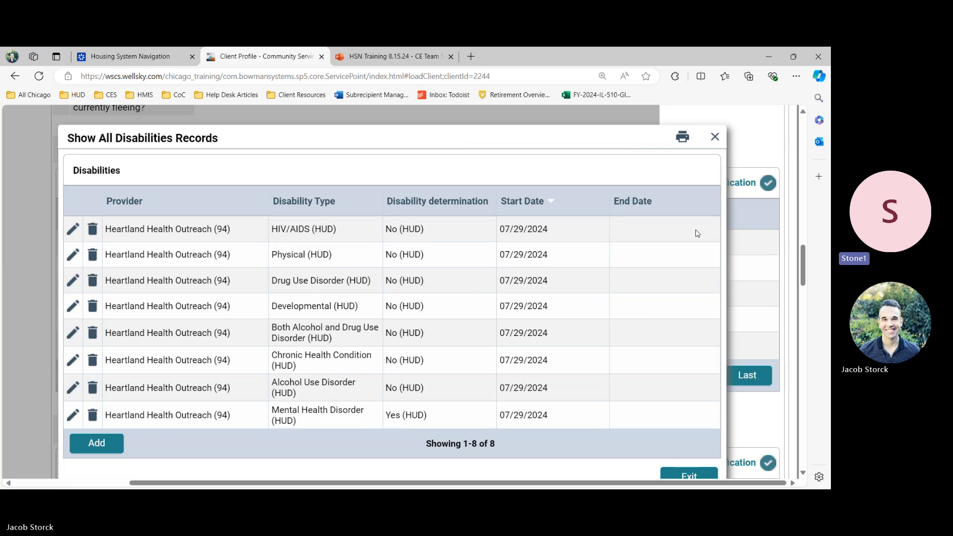
{"action": "left_click", "coordinate": [715, 135]}
- Review the Non-Cash Benefits section and view the full list of Monthly Income records, closing it again
{"action": "scroll", "coordinate": [331, 341], "scroll_direction": "down", "scroll_amount": 4}
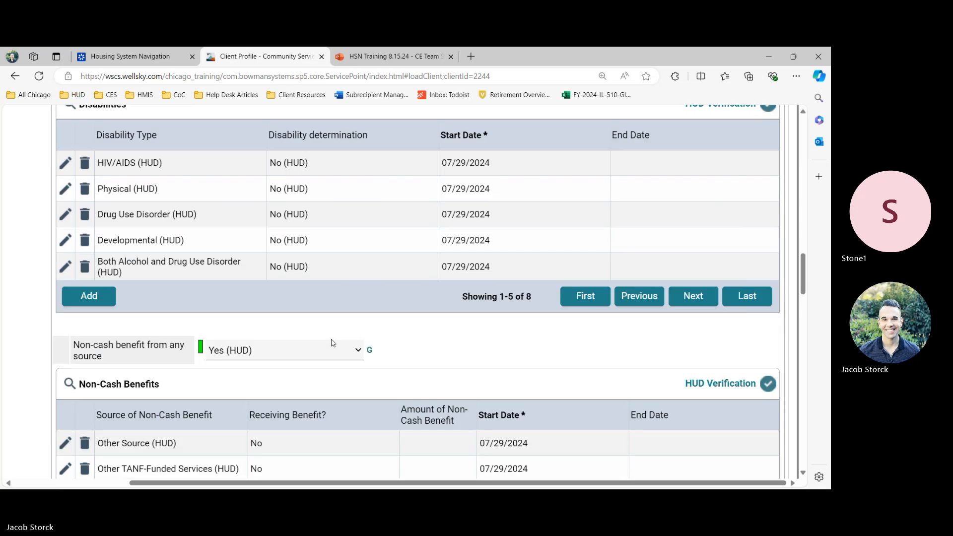
{"action": "scroll", "coordinate": [320, 333], "scroll_direction": "down", "scroll_amount": 1}
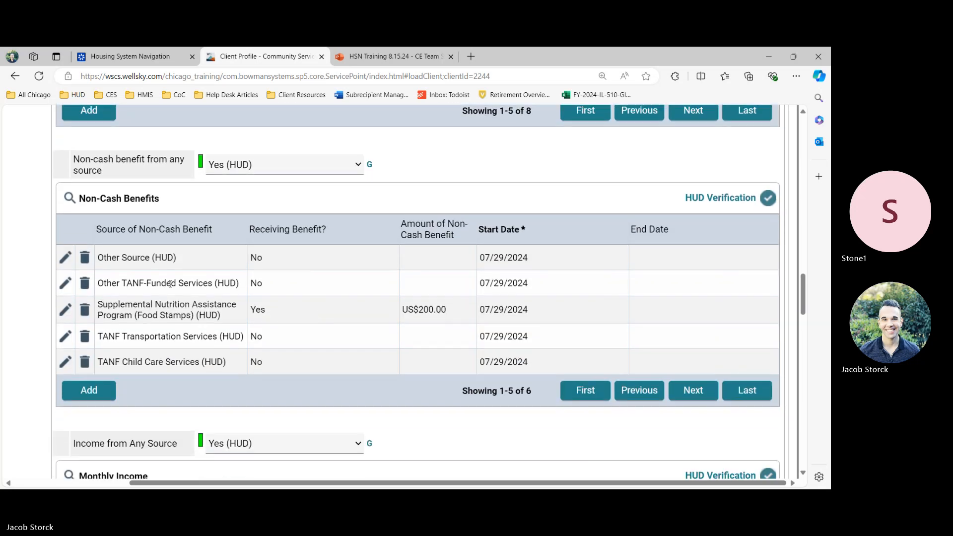
{"action": "scroll", "coordinate": [372, 310], "scroll_direction": "down", "scroll_amount": 3}
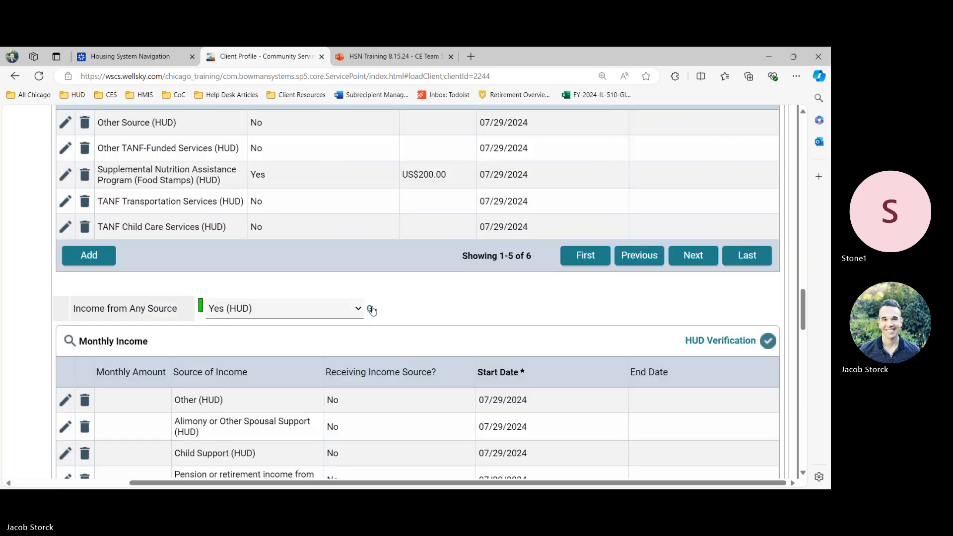
{"action": "scroll", "coordinate": [372, 310], "scroll_direction": "down", "scroll_amount": 1}
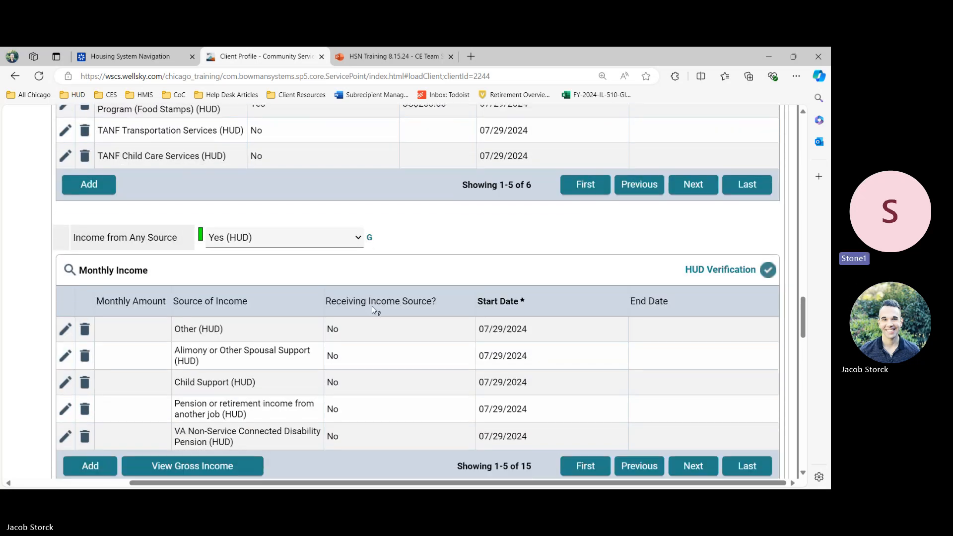
{"action": "left_click", "coordinate": [70, 274]}
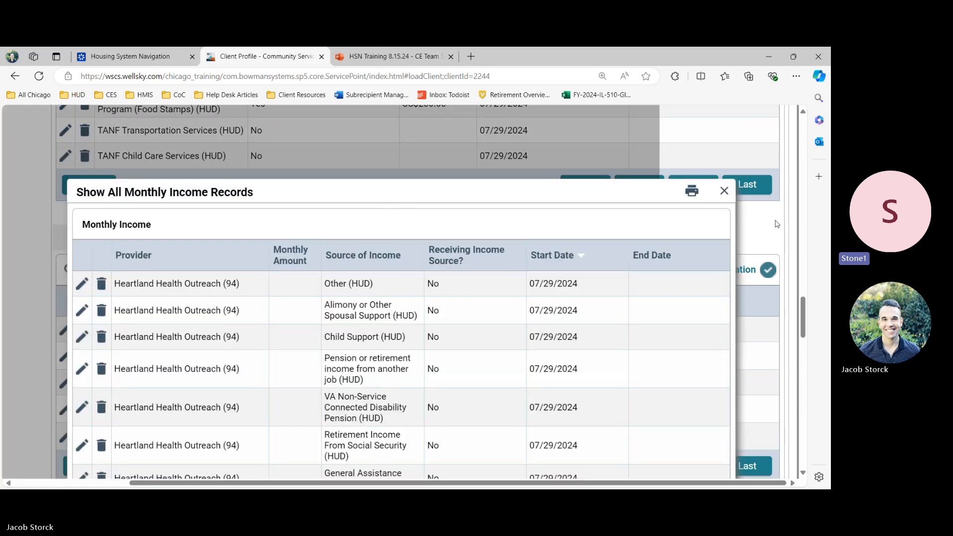
{"action": "left_click", "coordinate": [723, 191]}
- Page through the Monthly Income table of the assessment to its last set of records
{"action": "scroll", "coordinate": [288, 274], "scroll_direction": "down", "scroll_amount": 1}
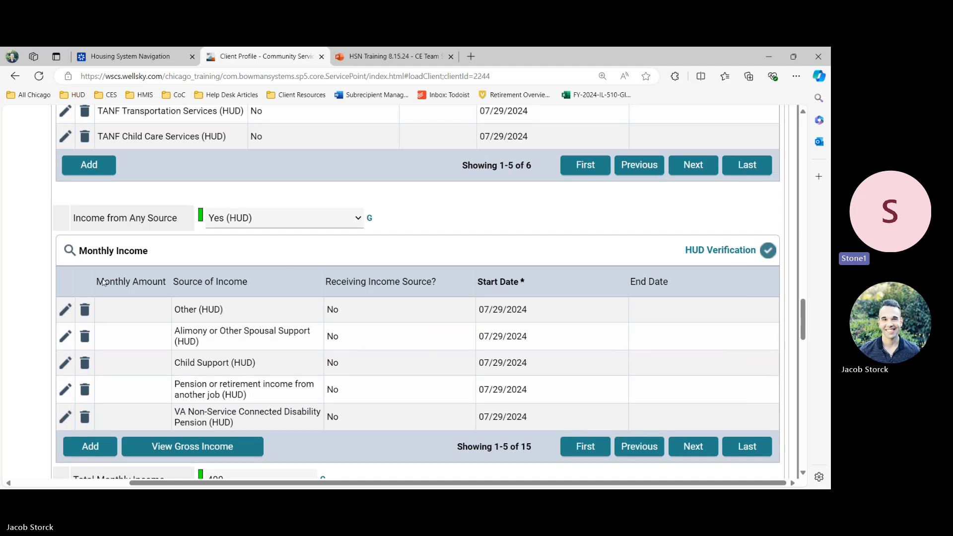
{"action": "scroll", "coordinate": [474, 305], "scroll_direction": "down", "scroll_amount": 1}
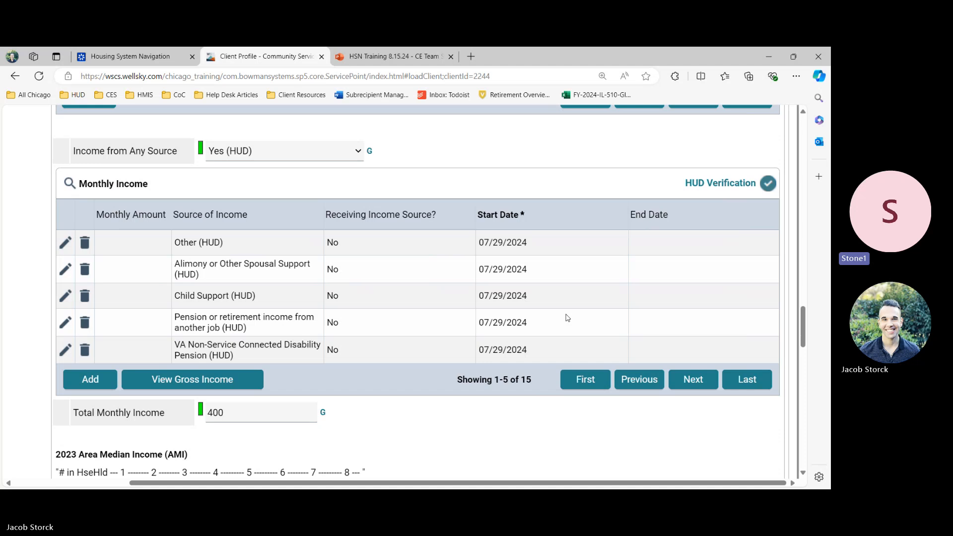
{"action": "left_click", "coordinate": [700, 382]}
{"action": "left_click", "coordinate": [702, 386]}
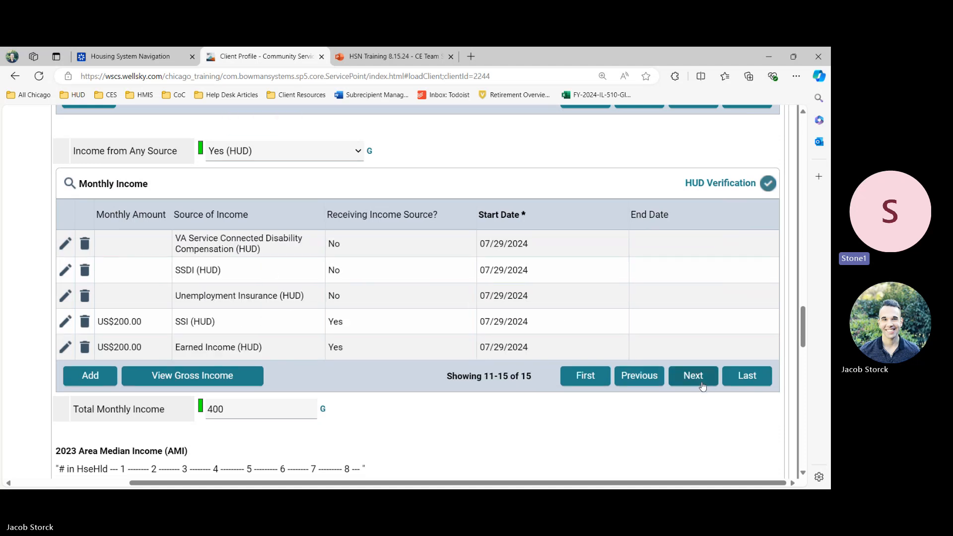
- Show all Monthly Income records and sort them by monthly amount, source of income, and finally by Receiving Income Source
{"action": "left_click", "coordinate": [69, 186]}
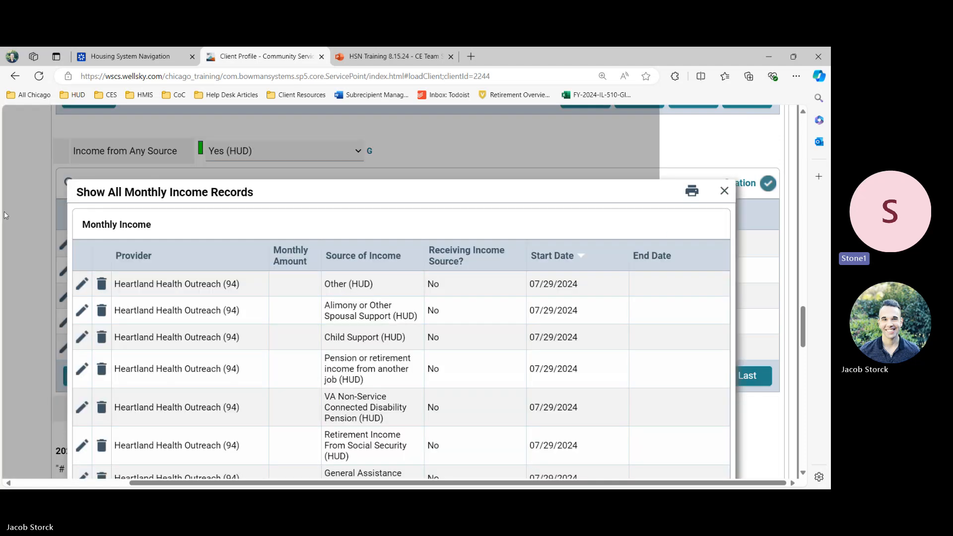
{"action": "left_click_drag", "start_coordinate": [98, 193], "coordinate": [110, 128]}
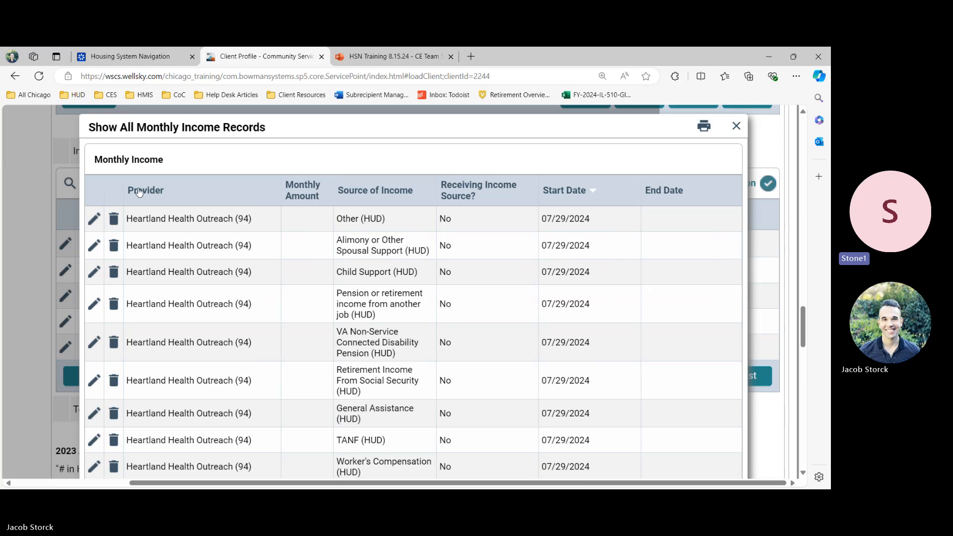
{"action": "left_click", "coordinate": [300, 193]}
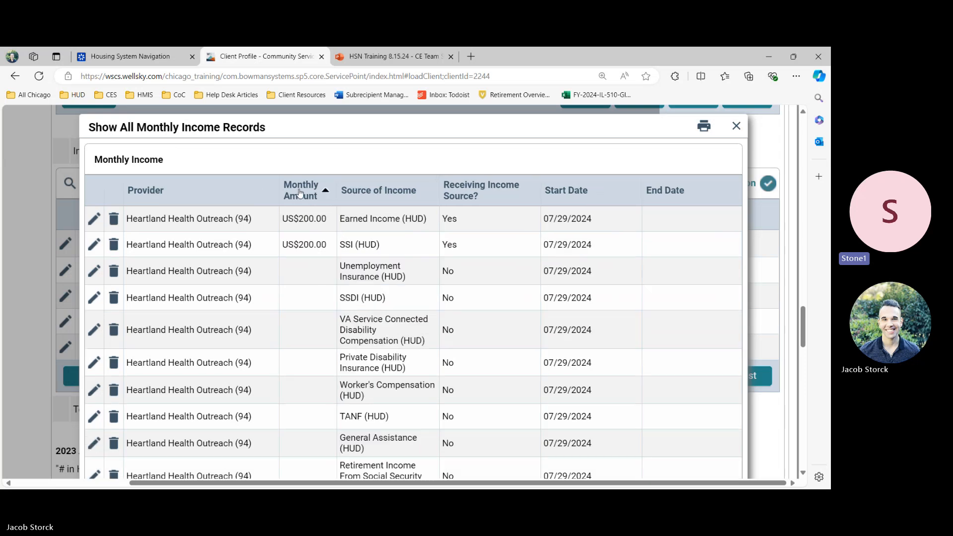
{"action": "left_click", "coordinate": [370, 193]}
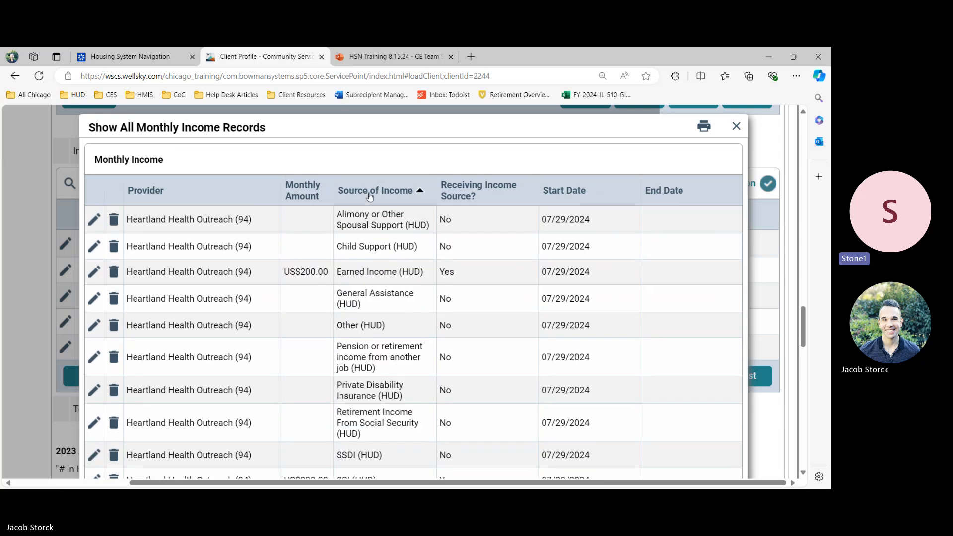
{"action": "left_click", "coordinate": [466, 193]}
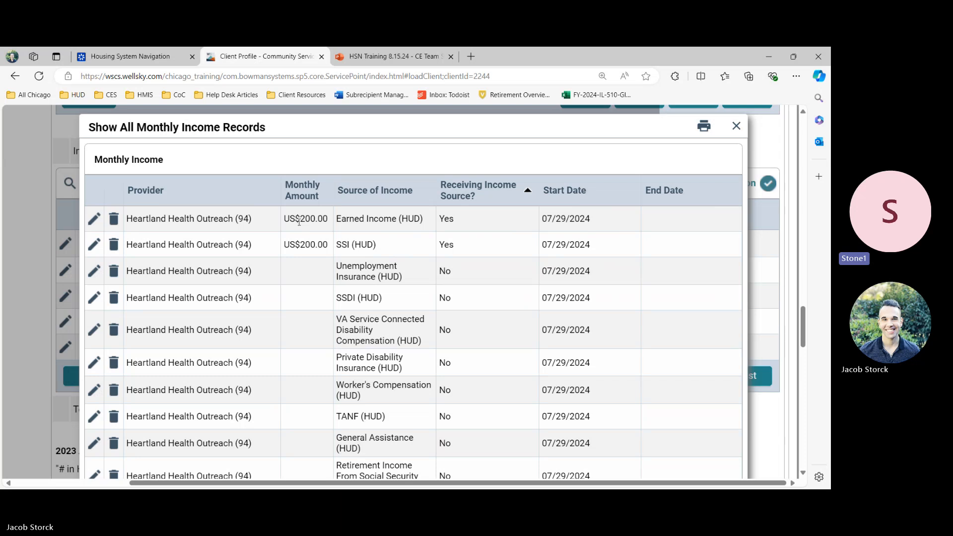
{"action": "left_click_drag", "start_coordinate": [593, 245], "coordinate": [347, 244]}
{"action": "left_click", "coordinate": [381, 220]}
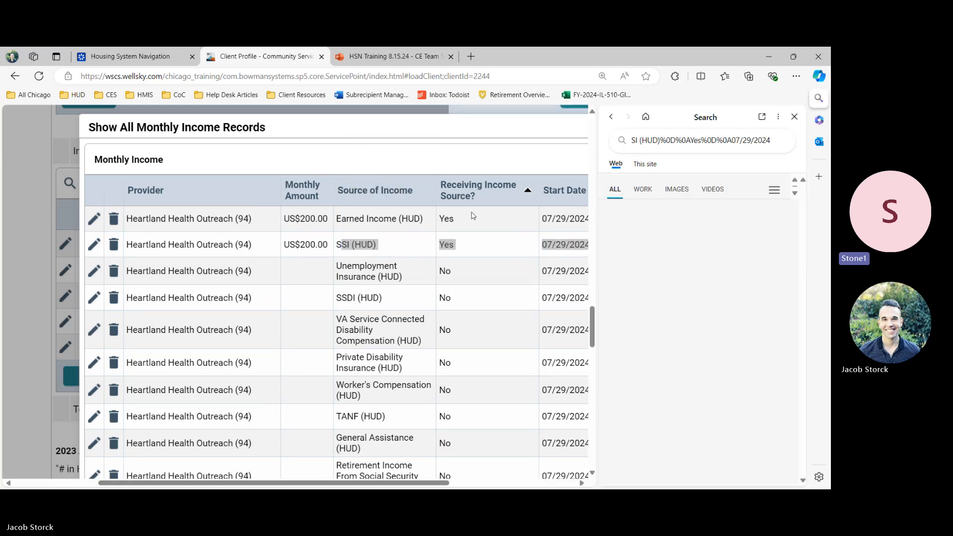
{"action": "left_click", "coordinate": [794, 117]}
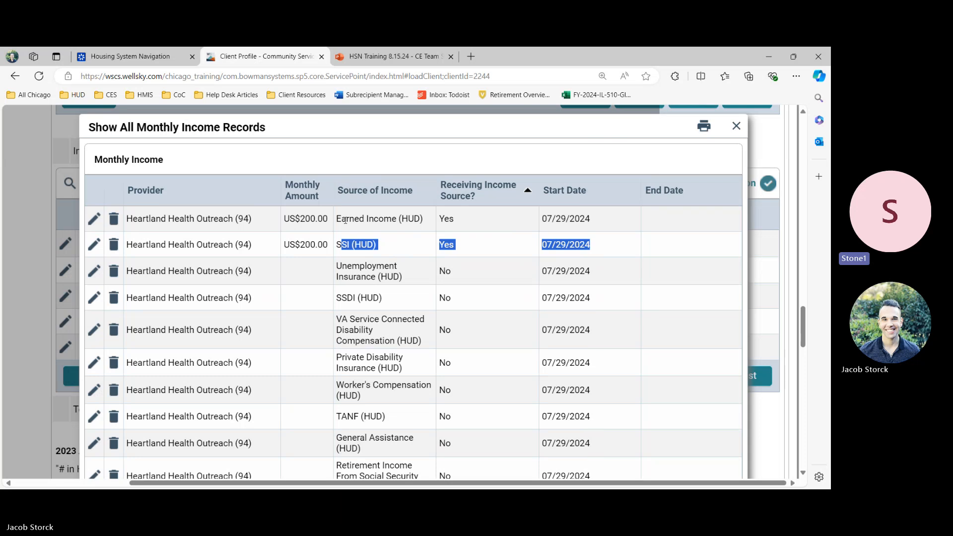
- Add and save a Monthly Income record of 300 from Earned Income (HUD), with Receiving Income Source set to Yes and start date 07/30/2024
{"action": "scroll", "coordinate": [444, 255], "scroll_direction": "down", "scroll_amount": 1}
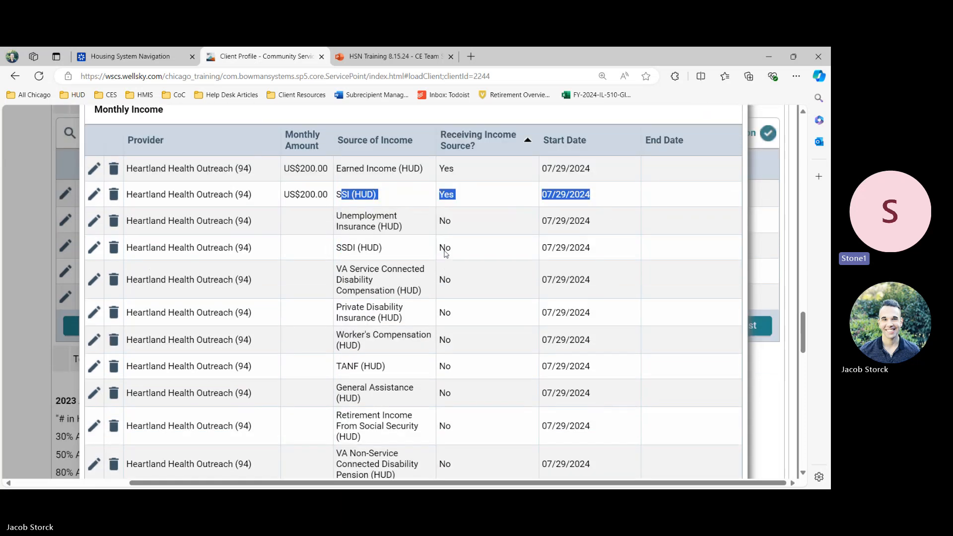
{"action": "scroll", "coordinate": [445, 253], "scroll_direction": "down", "scroll_amount": 6}
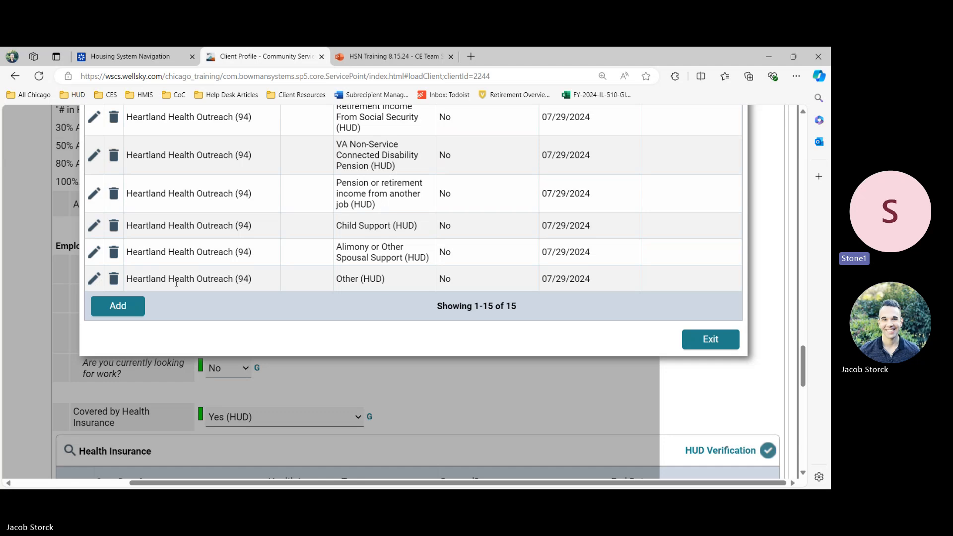
{"action": "left_click", "coordinate": [124, 307]}
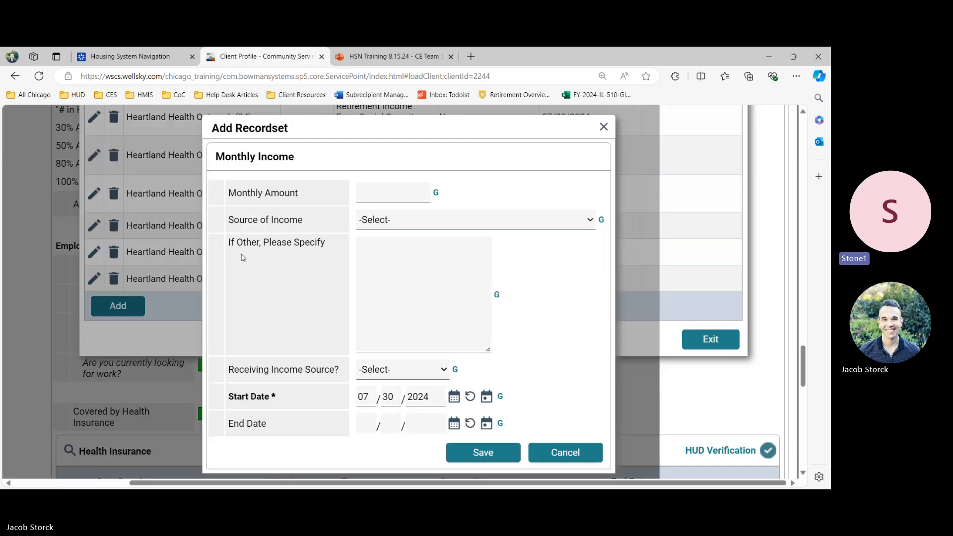
{"action": "left_click", "coordinate": [386, 196]}
{"action": "type", "text": "300"}
{"action": "key", "text": "Tab"}
{"action": "left_click", "coordinate": [388, 217]}
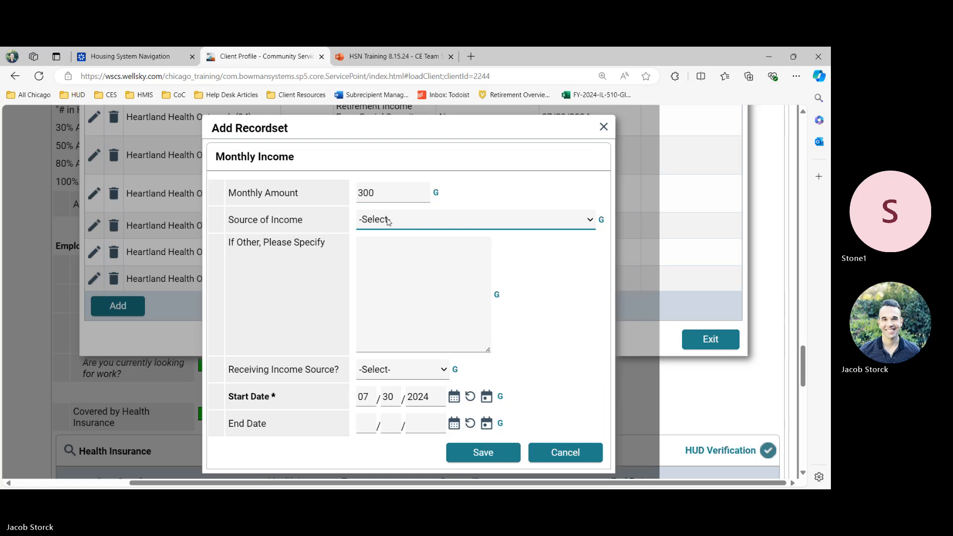
{"action": "left_click", "coordinate": [391, 253]}
{"action": "left_click", "coordinate": [388, 373]}
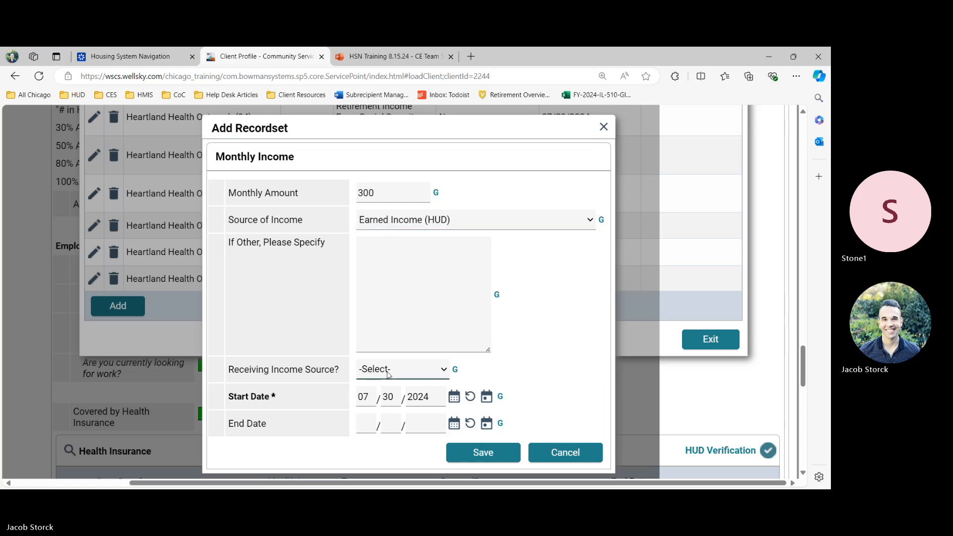
{"action": "left_click", "coordinate": [386, 397]}
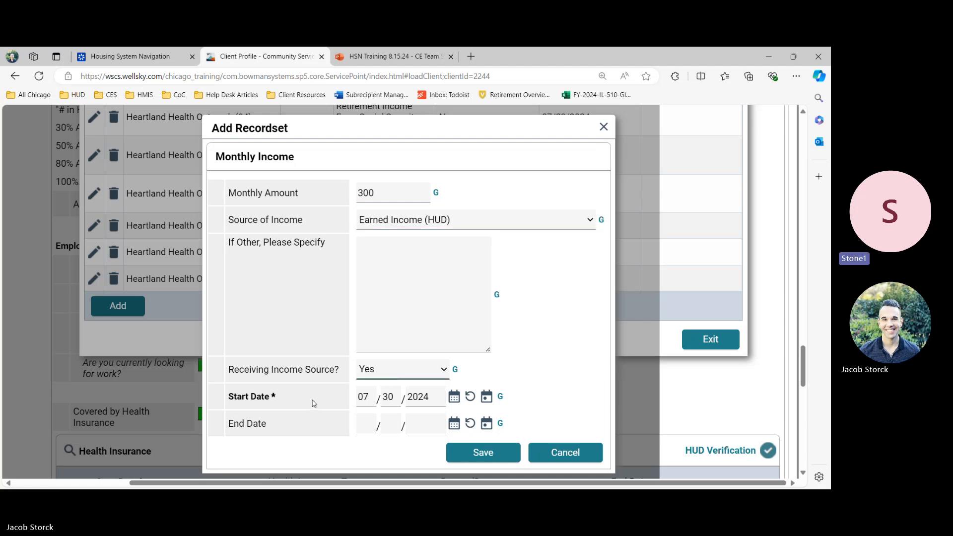
{"action": "left_click", "coordinate": [485, 452]}
- Compare the new 300 Earned Income (HUD) record with the earlier 200 Earned Income (HUD) record in the full Monthly Income list
{"action": "scroll", "coordinate": [491, 327], "scroll_direction": "up", "scroll_amount": 8}
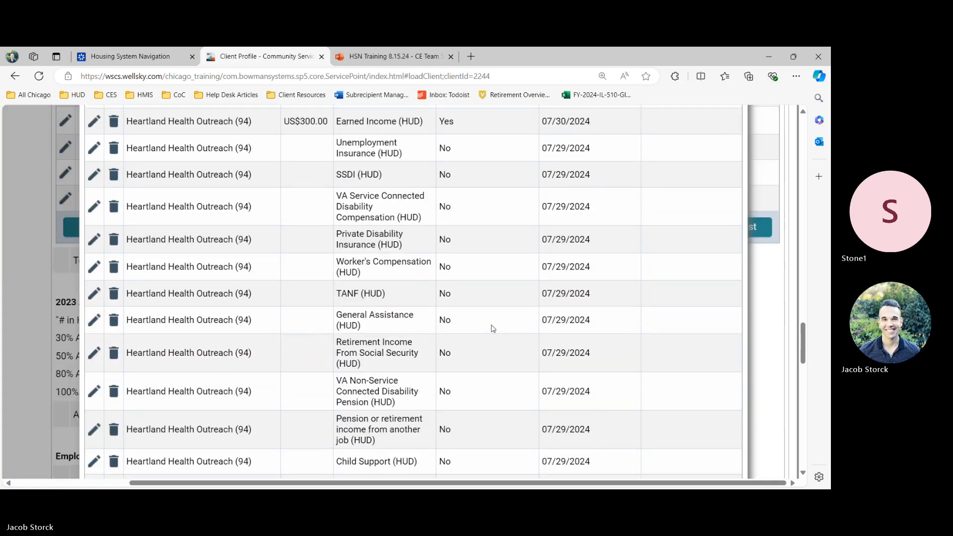
{"action": "left_click_drag", "start_coordinate": [595, 271], "coordinate": [285, 276]}
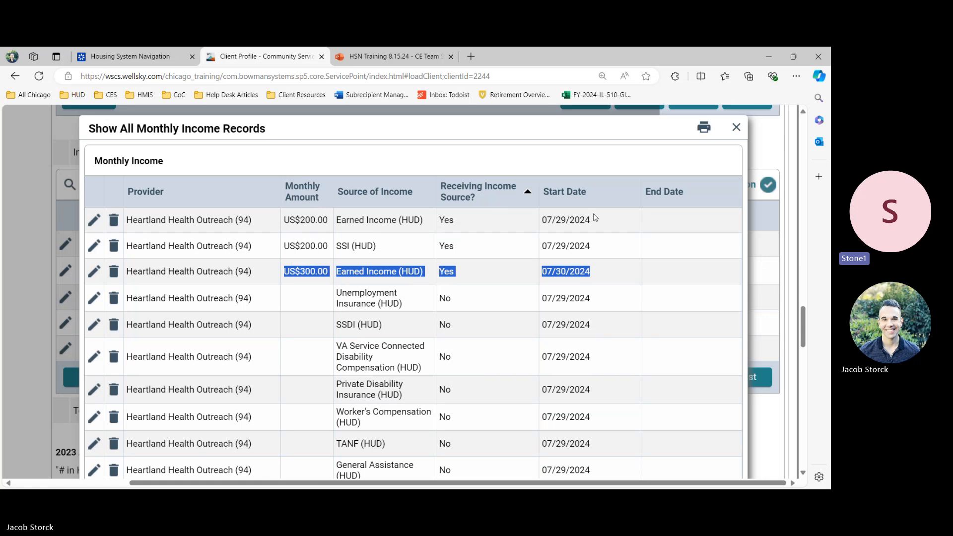
{"action": "left_click_drag", "start_coordinate": [593, 224], "coordinate": [290, 223]}
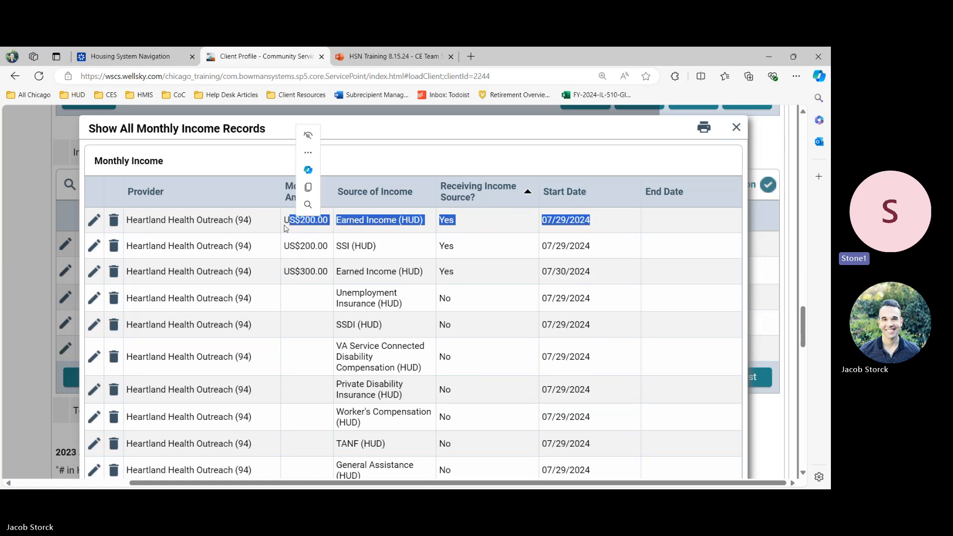
- Set the End Date of the 200 Earned Income (HUD) record to 07/29/2024 and save the record
{"action": "left_click", "coordinate": [95, 220]}
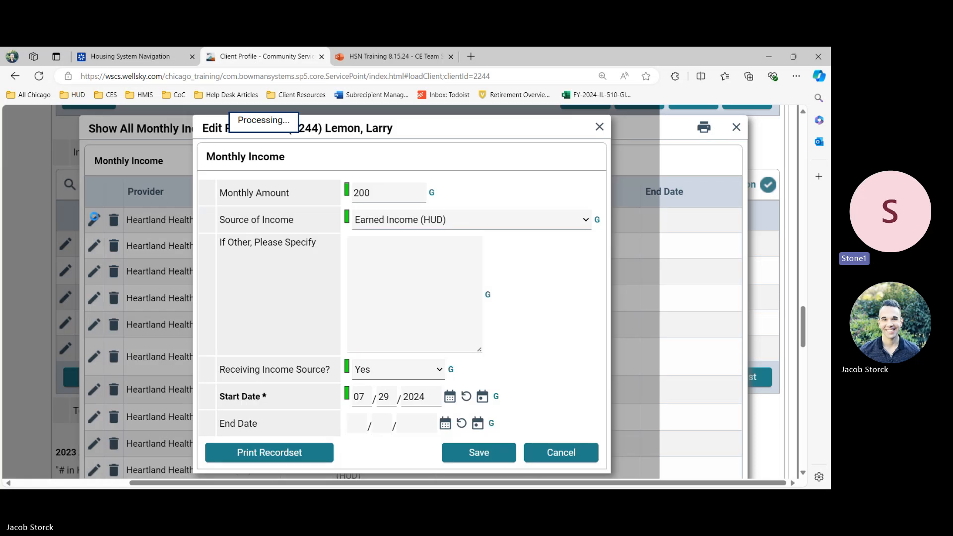
{"action": "left_click_drag", "start_coordinate": [416, 124], "coordinate": [488, 294]}
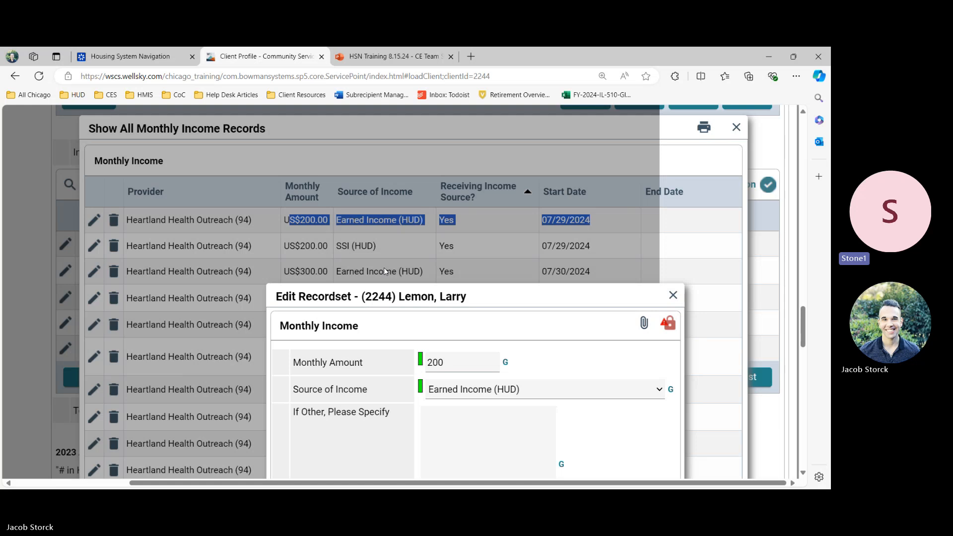
{"action": "scroll", "coordinate": [383, 266], "scroll_direction": "down", "scroll_amount": 3}
{"action": "scroll", "coordinate": [392, 278], "scroll_direction": "down", "scroll_amount": 2}
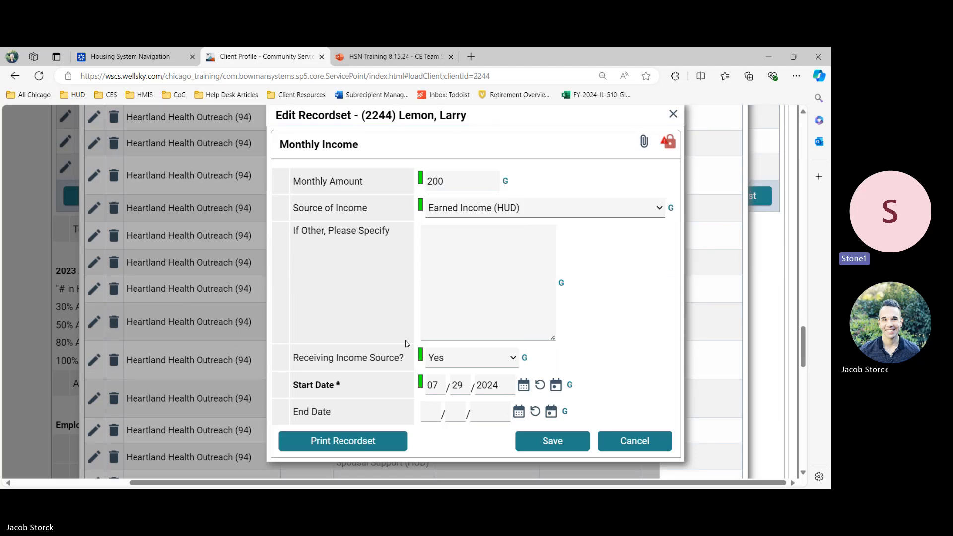
{"action": "left_click", "coordinate": [429, 409]}
{"action": "type", "text": "7"}
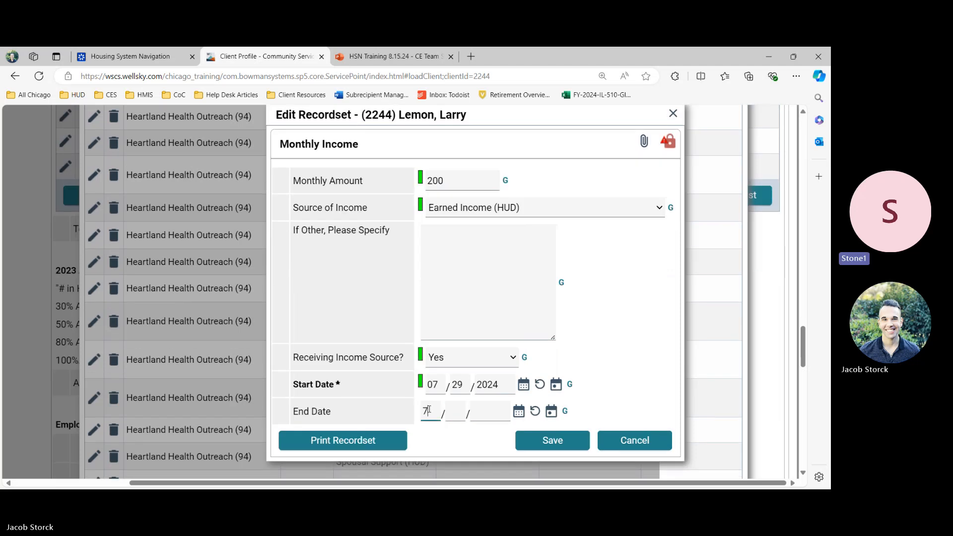
{"action": "key", "text": "Tab"}
{"action": "type", "text": "30"}
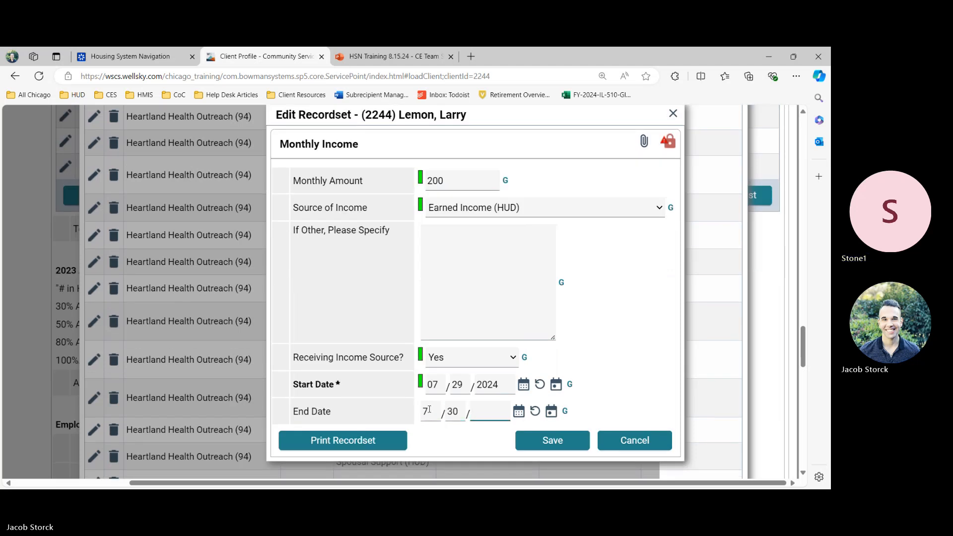
{"action": "left_click", "coordinate": [463, 413]}
{"action": "key", "text": "BackSpace"}
{"action": "key", "text": "BackSpace"}
{"action": "type", "text": "292025"}
{"action": "key", "text": "BackSpace"}
{"action": "type", "text": "4"}
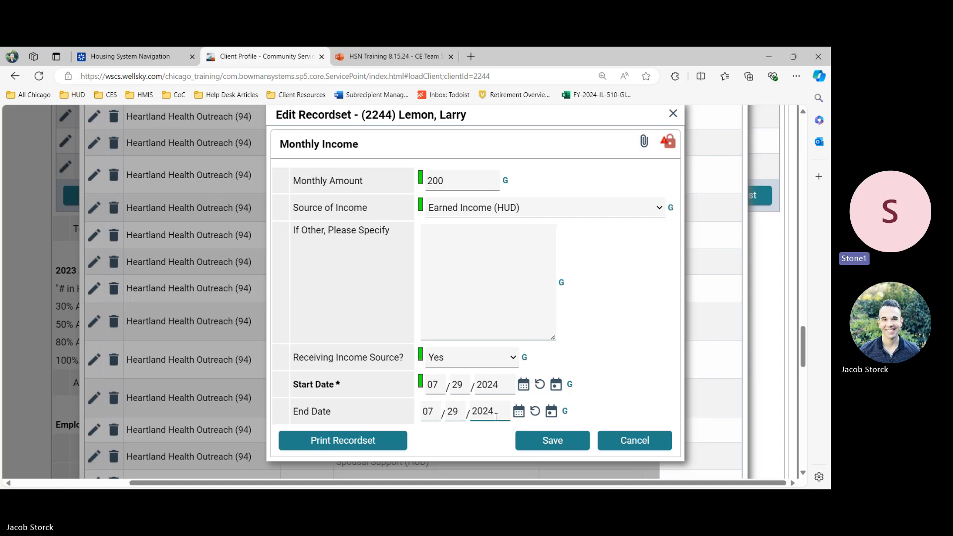
{"action": "left_click", "coordinate": [542, 441]}
- Compare the amounts and the start and end dates of the two Earned Income (HUD) records, then close, reopen and close the full Monthly Income list
{"action": "scroll", "coordinate": [528, 374], "scroll_direction": "up", "scroll_amount": 5}
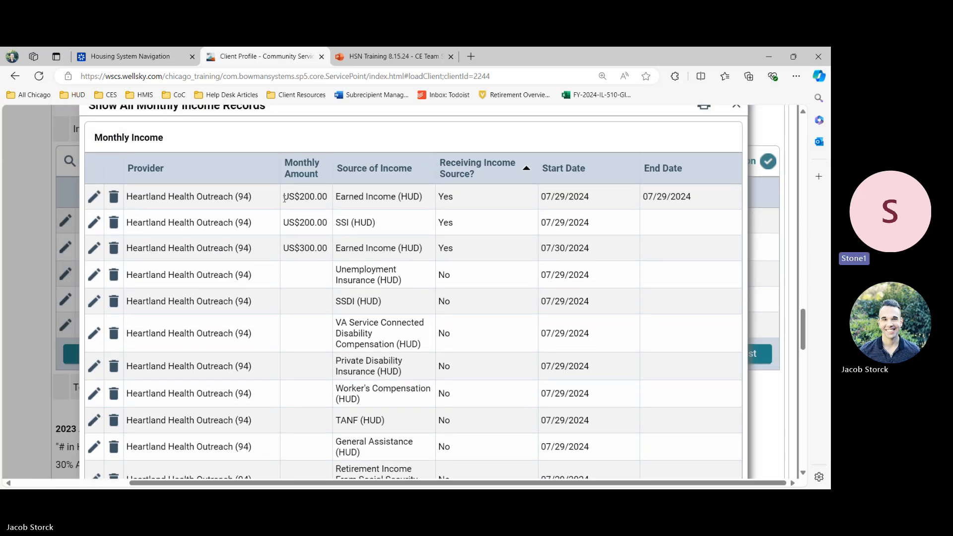
{"action": "left_click_drag", "start_coordinate": [284, 198], "coordinate": [541, 197]}
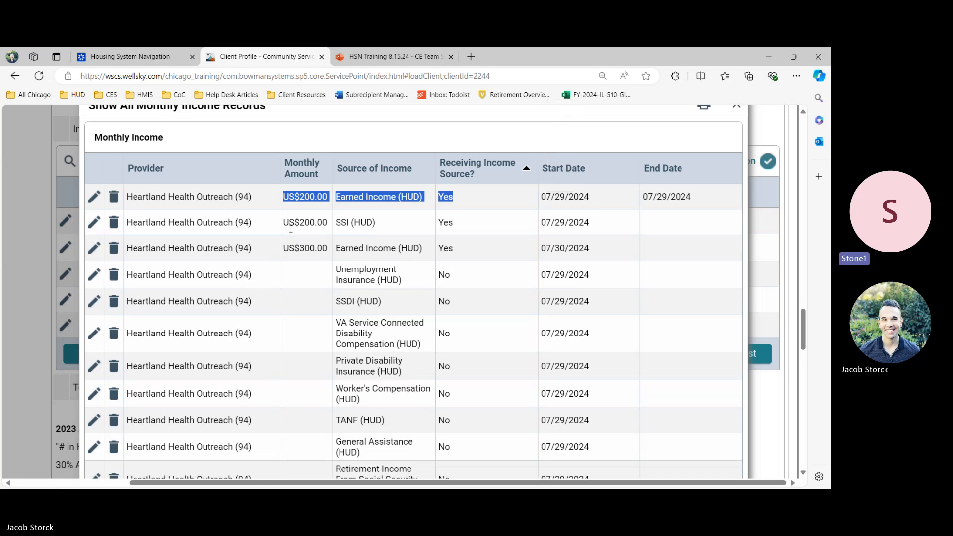
{"action": "left_click_drag", "start_coordinate": [284, 249], "coordinate": [427, 246]}
{"action": "left_click_drag", "start_coordinate": [694, 198], "coordinate": [648, 197]}
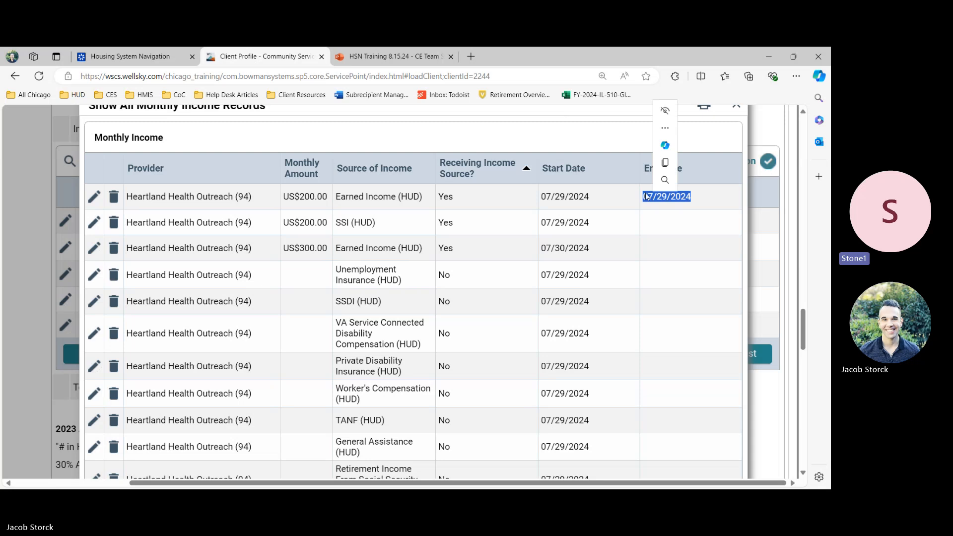
{"action": "left_click", "coordinate": [593, 251]}
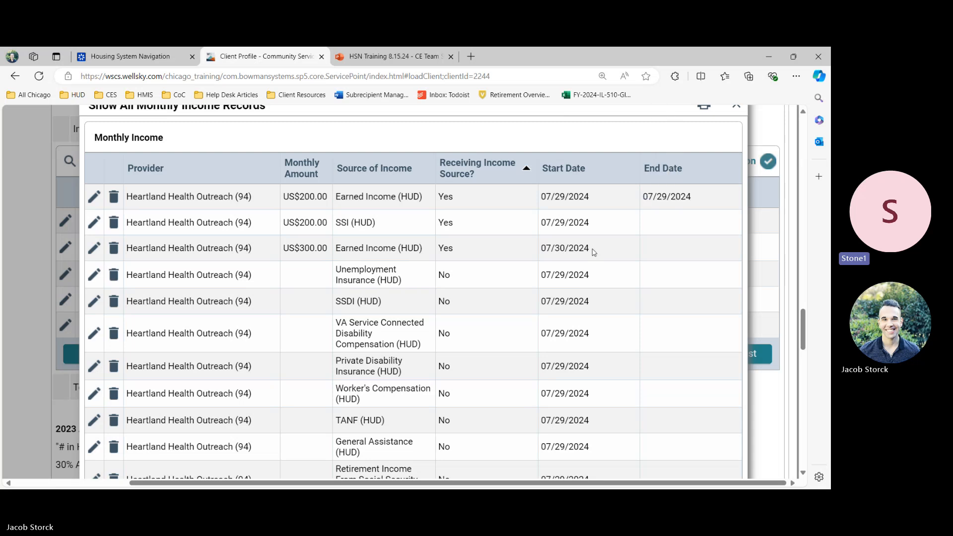
{"action": "left_click_drag", "start_coordinate": [594, 252], "coordinate": [543, 253]}
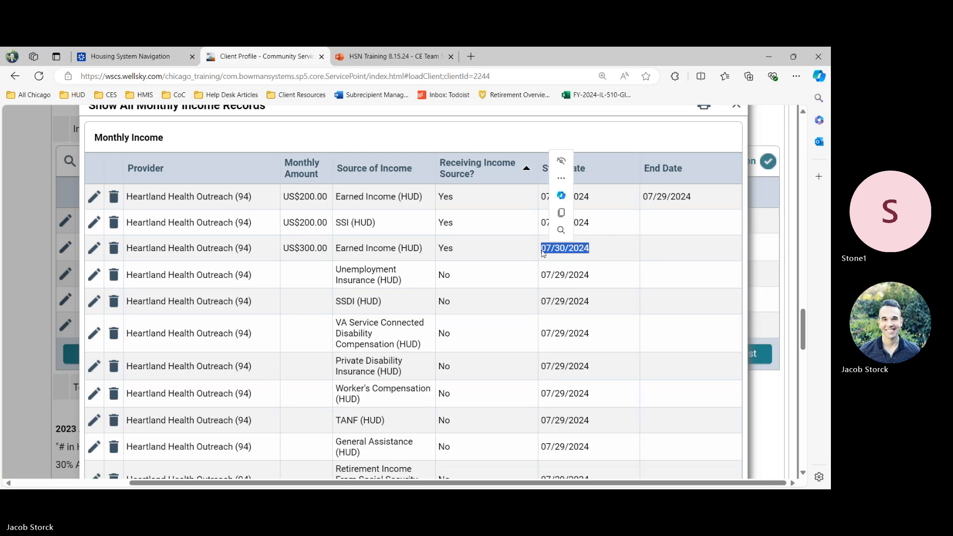
{"action": "scroll", "coordinate": [645, 199], "scroll_direction": "up", "scroll_amount": 1}
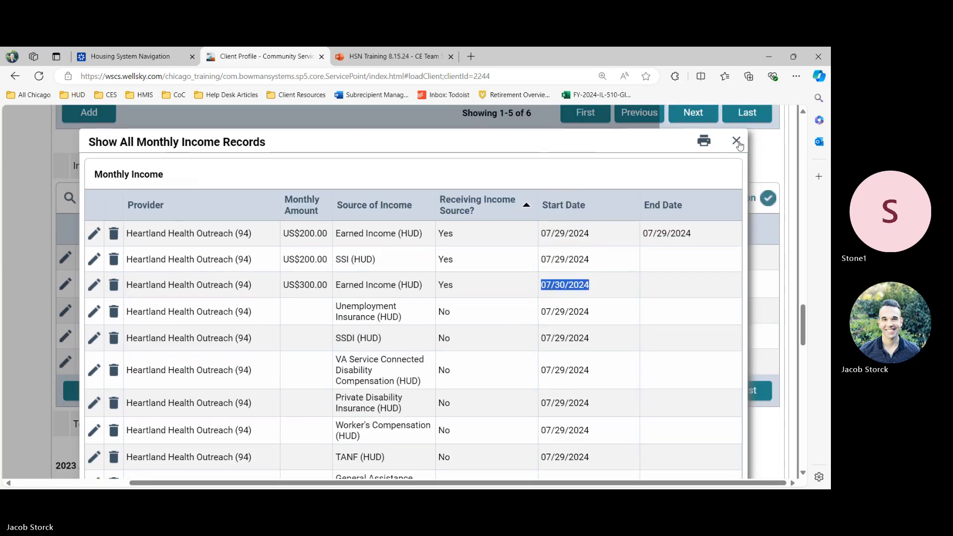
{"action": "left_click", "coordinate": [737, 142]}
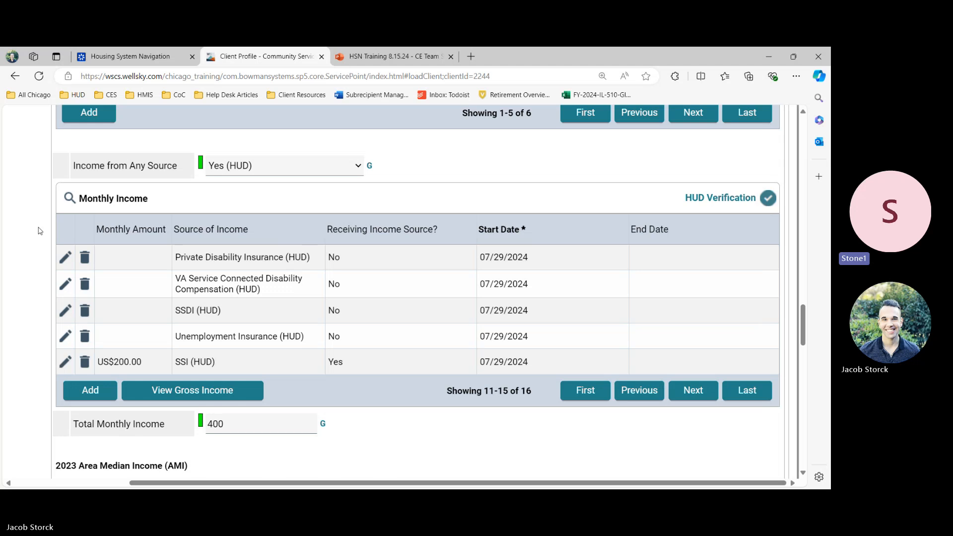
{"action": "left_click", "coordinate": [69, 200]}
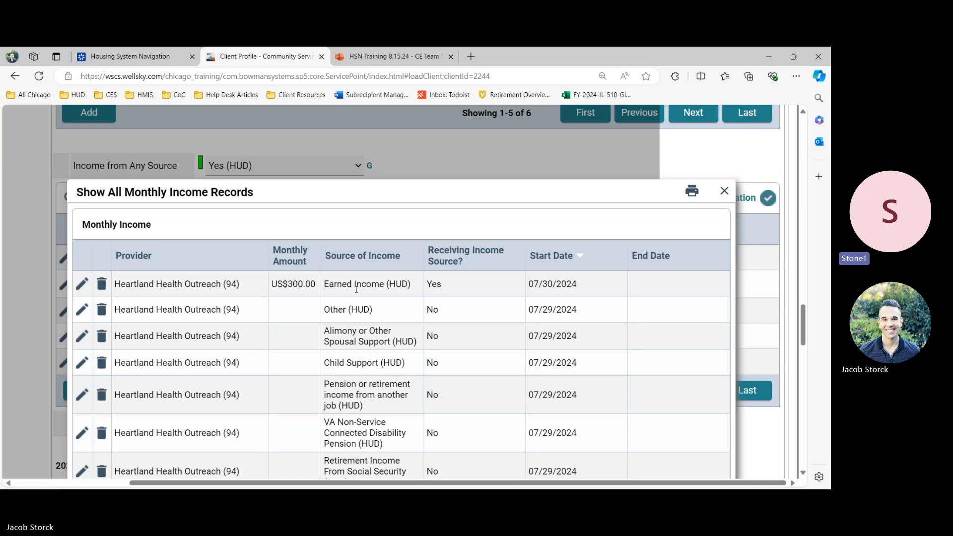
{"action": "left_click", "coordinate": [724, 191]}
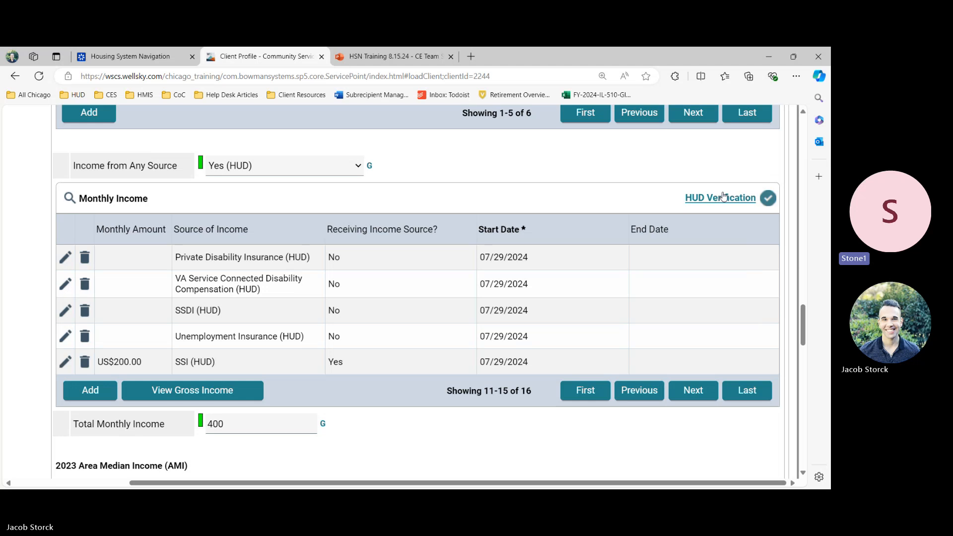
- Show all Monthly Income records sorted by Receiving Income Source, save the SSI (HUD) record with End Date 07/29/2024, and close the list
{"action": "left_click", "coordinate": [70, 200]}
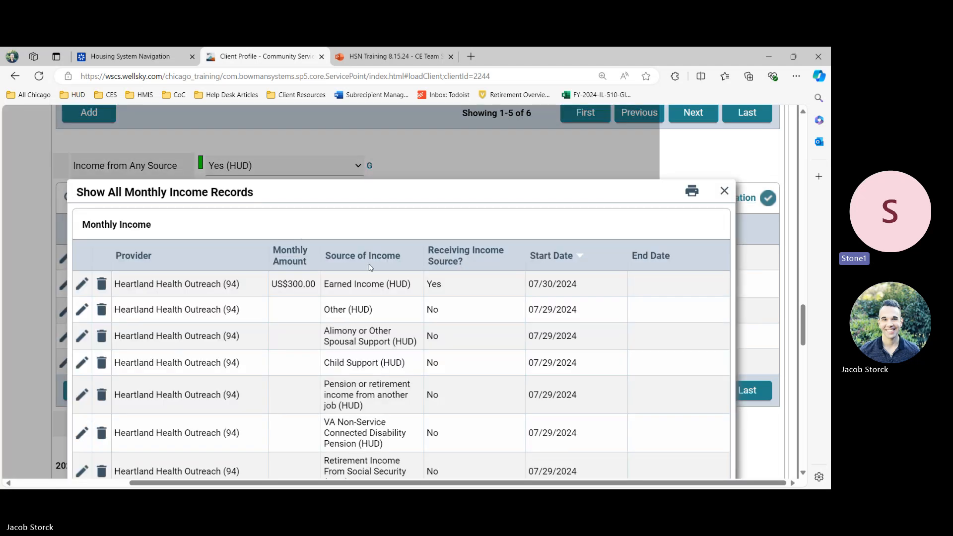
{"action": "left_click", "coordinate": [440, 254]}
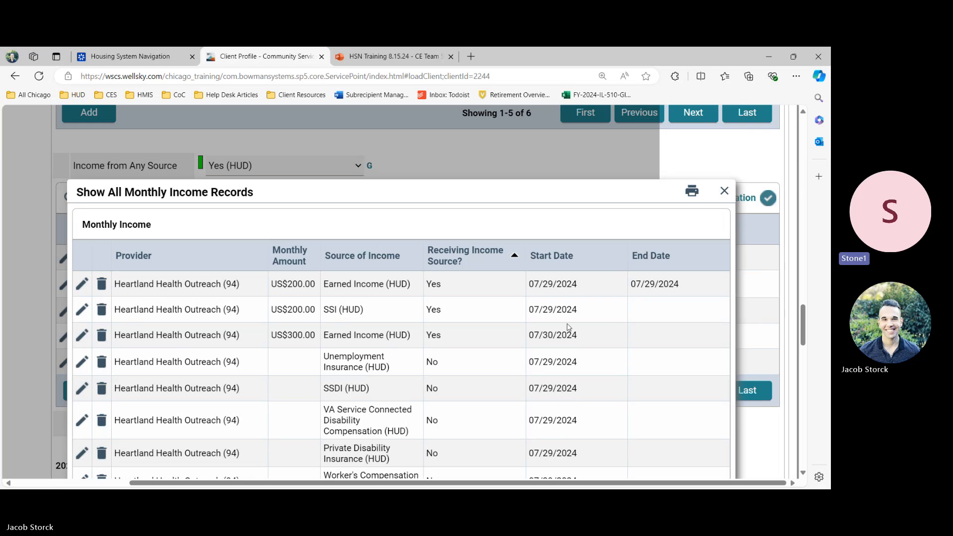
{"action": "left_click", "coordinate": [82, 310]}
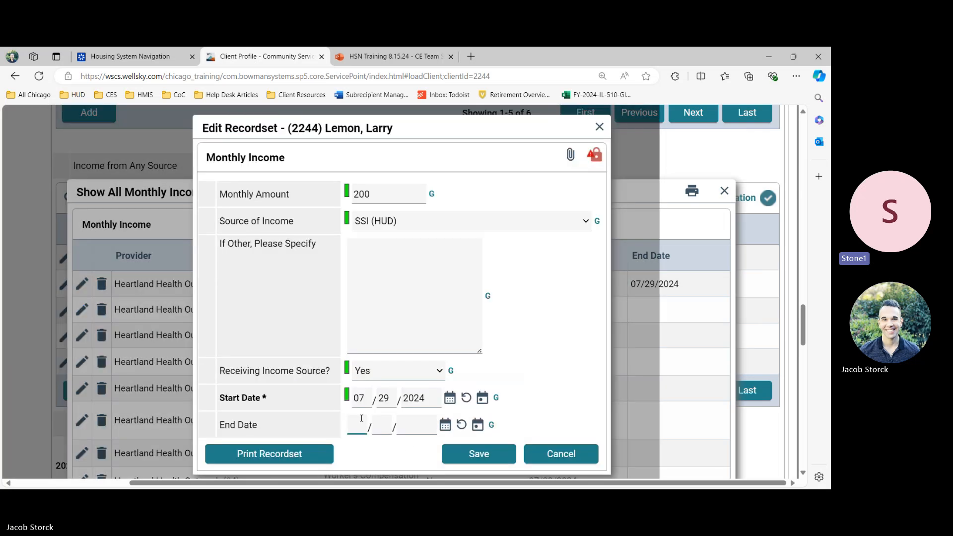
{"action": "type", "text": "7/29/202"}
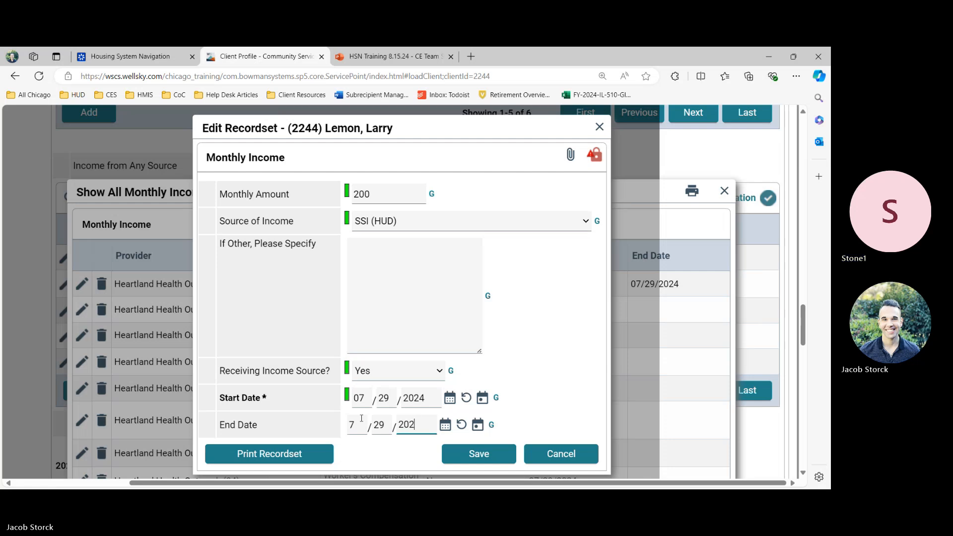
{"action": "type", "text": "4"}
{"action": "left_click", "coordinate": [477, 453]}
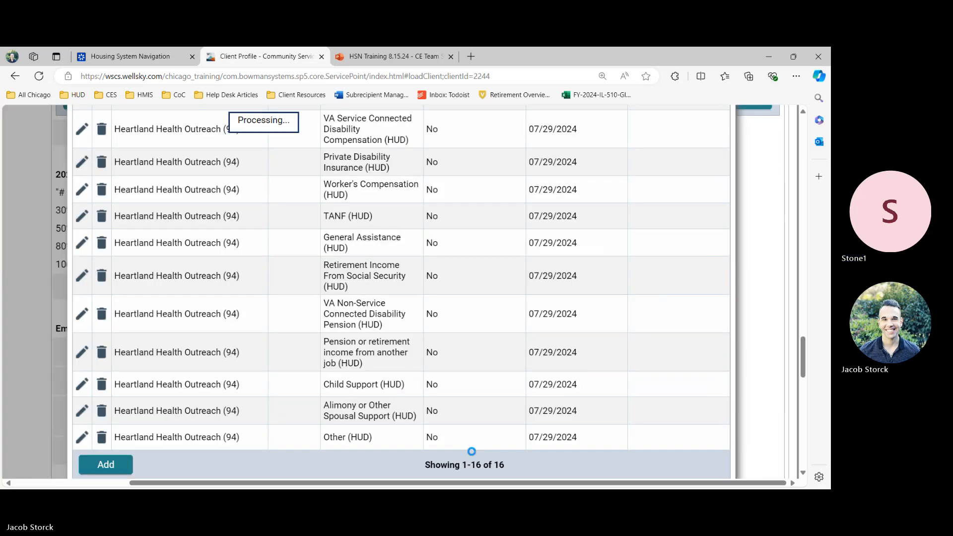
{"action": "scroll", "coordinate": [459, 285], "scroll_direction": "up", "scroll_amount": 5}
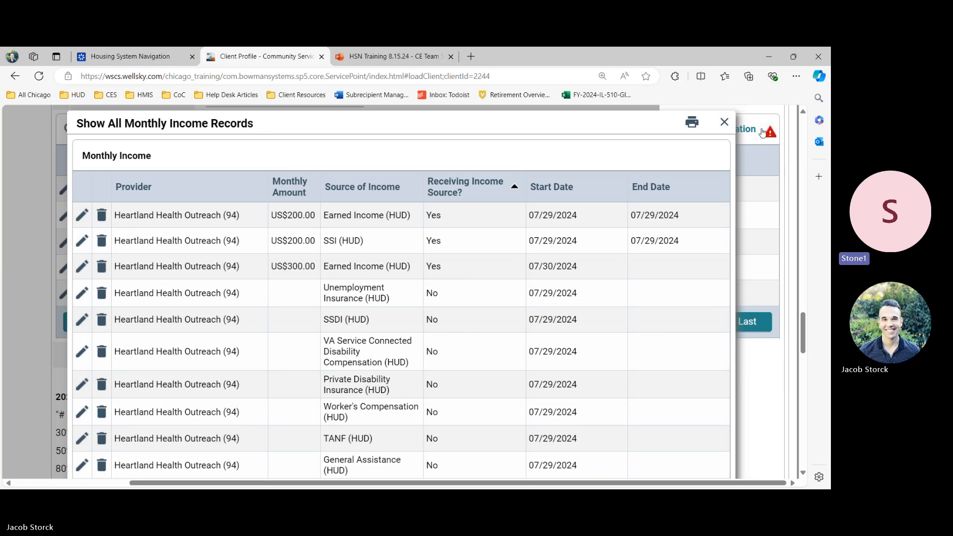
{"action": "left_click", "coordinate": [725, 123]}
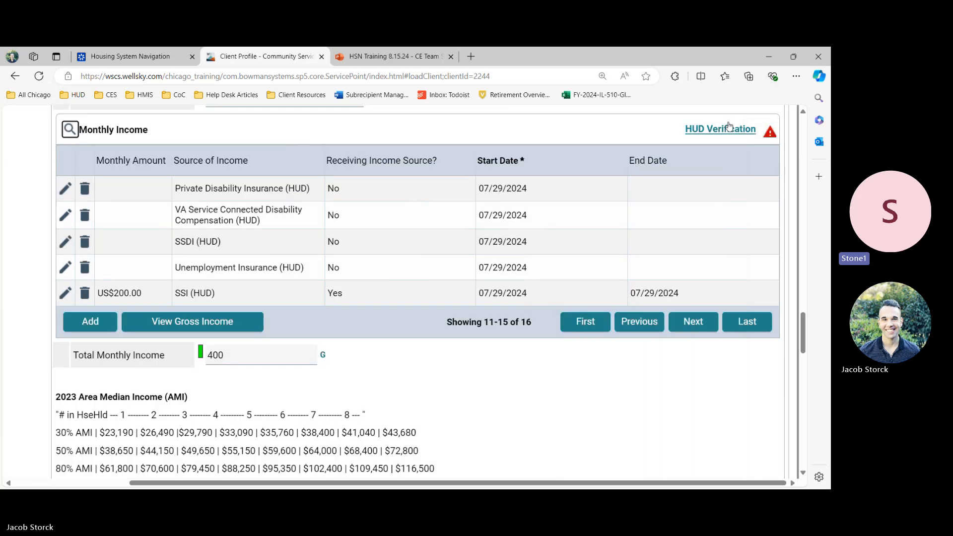
- Mark SSI (HUD) as No in the Monthly Income HUD Verification, save and exit, and check the resulting records in the full list
{"action": "left_click", "coordinate": [728, 127]}
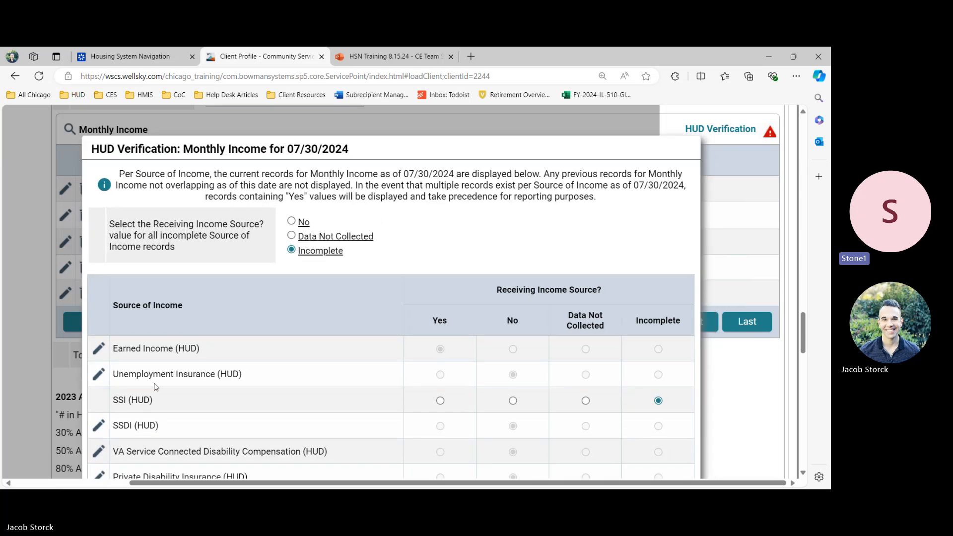
{"action": "left_click_drag", "start_coordinate": [113, 399], "coordinate": [154, 408]}
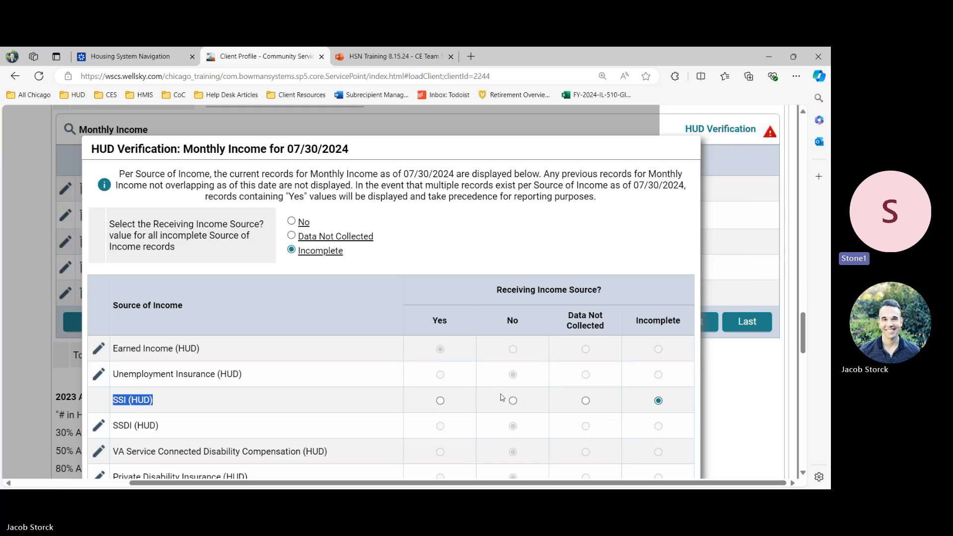
{"action": "left_click", "coordinate": [512, 401]}
{"action": "scroll", "coordinate": [354, 330], "scroll_direction": "down", "scroll_amount": 5}
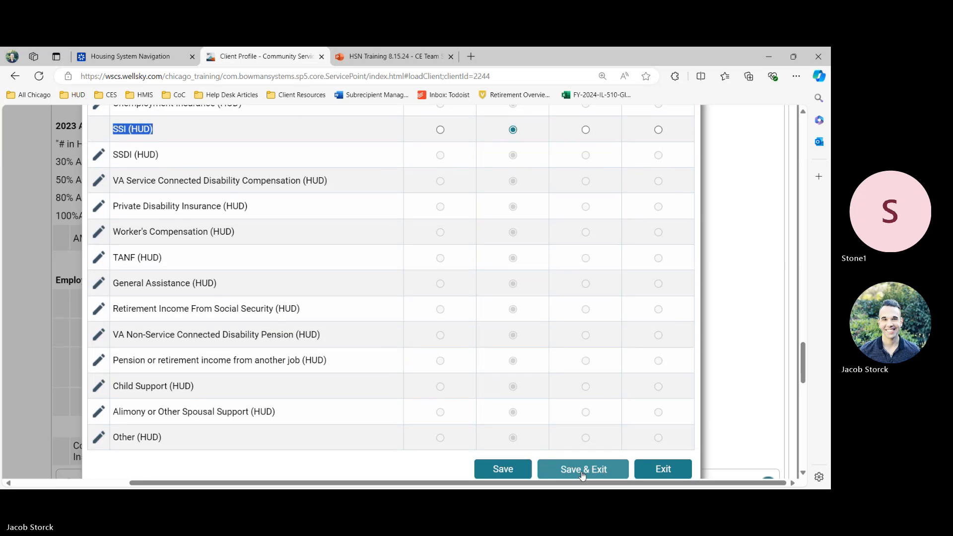
{"action": "left_click", "coordinate": [581, 473]}
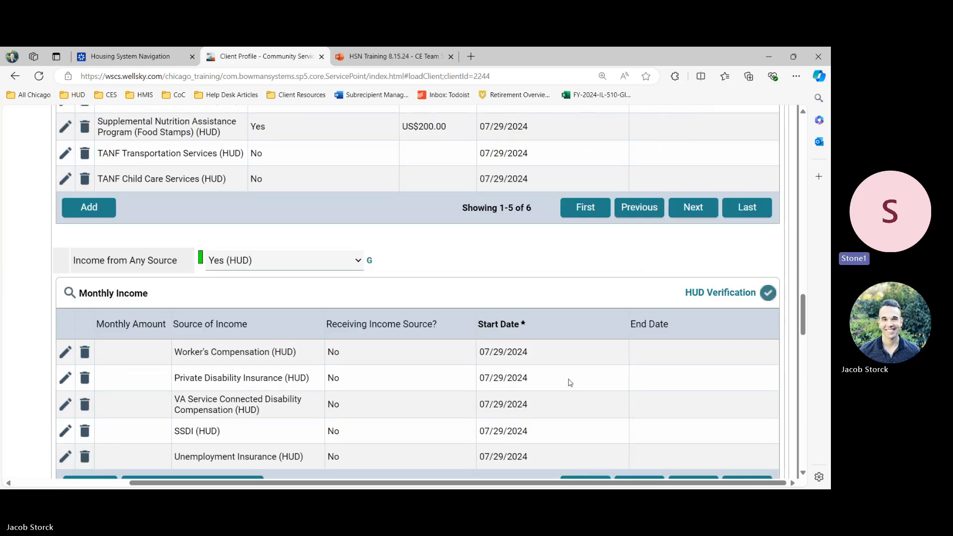
{"action": "left_click", "coordinate": [71, 291]}
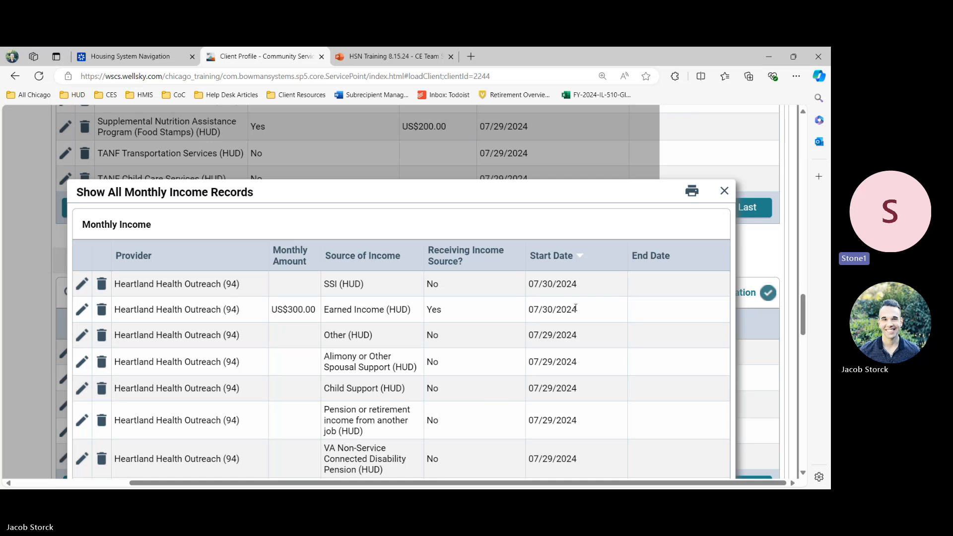
{"action": "left_click_drag", "start_coordinate": [575, 308], "coordinate": [272, 286]}
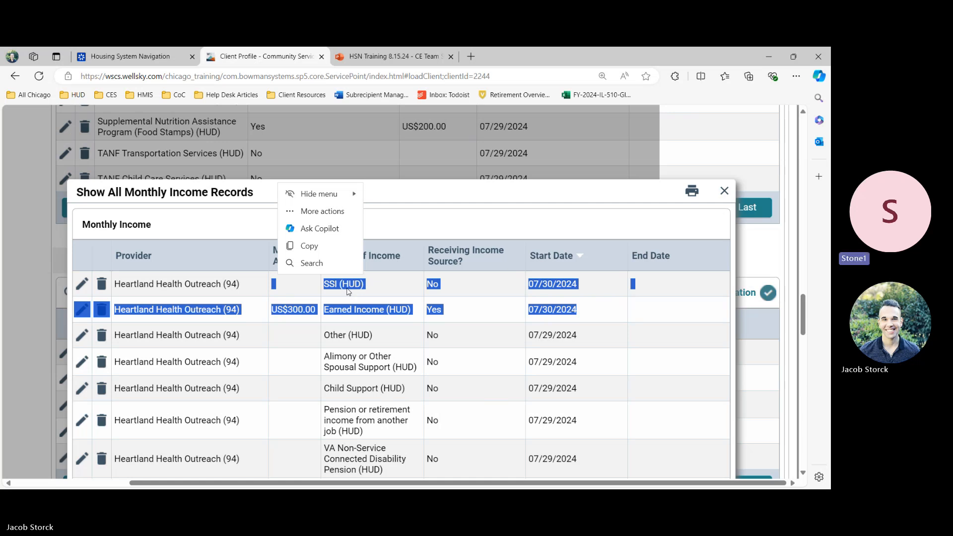
{"action": "left_click", "coordinate": [725, 191]}
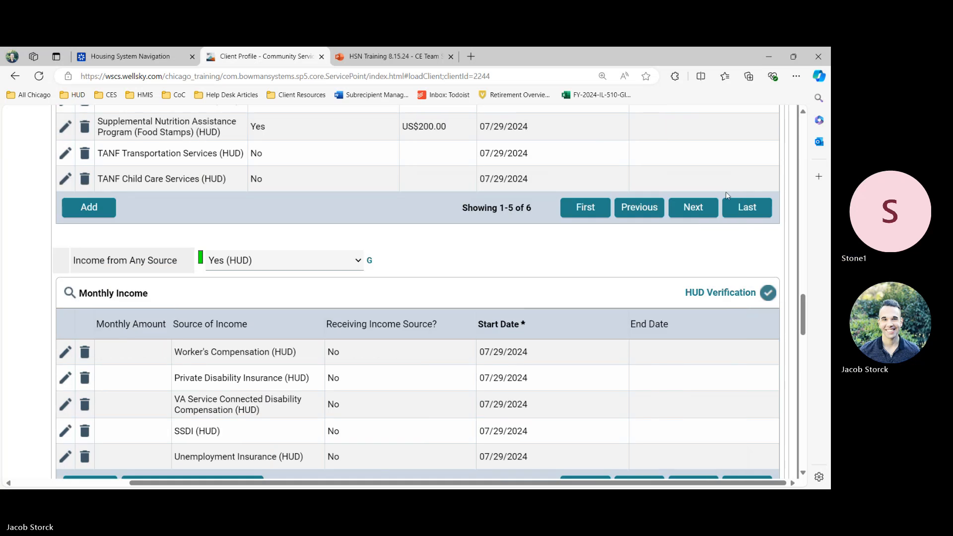
- Review the AMI Level, Employment and Health Insurance sections of the assessment
{"action": "scroll", "coordinate": [601, 237], "scroll_direction": "down", "scroll_amount": 15}
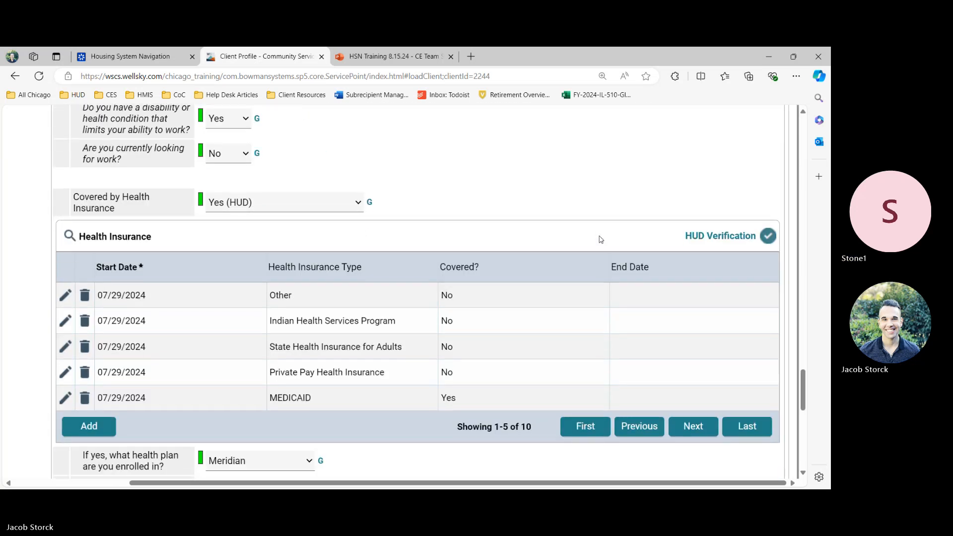
{"action": "scroll", "coordinate": [597, 238], "scroll_direction": "up", "scroll_amount": 5}
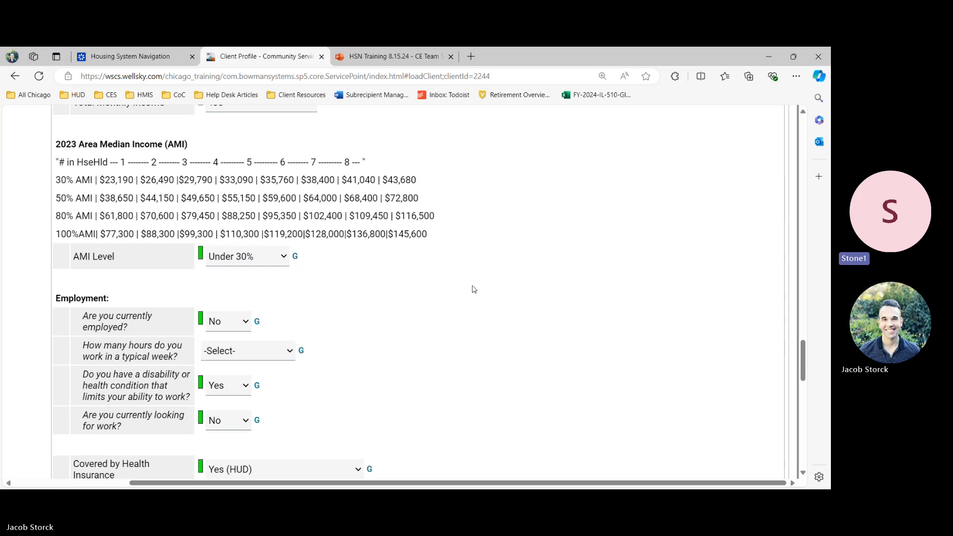
{"action": "scroll", "coordinate": [474, 289], "scroll_direction": "down", "scroll_amount": 15}
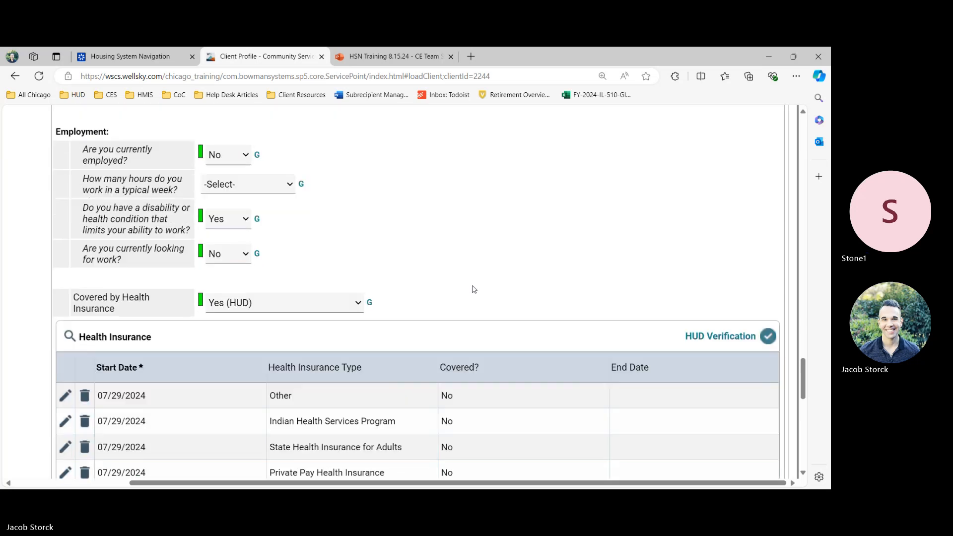
- Save and exit the interim review assessment, then close the list of interim reviews for the Housing System Navigation enrollment
{"action": "scroll", "coordinate": [474, 289], "scroll_direction": "down", "scroll_amount": 3}
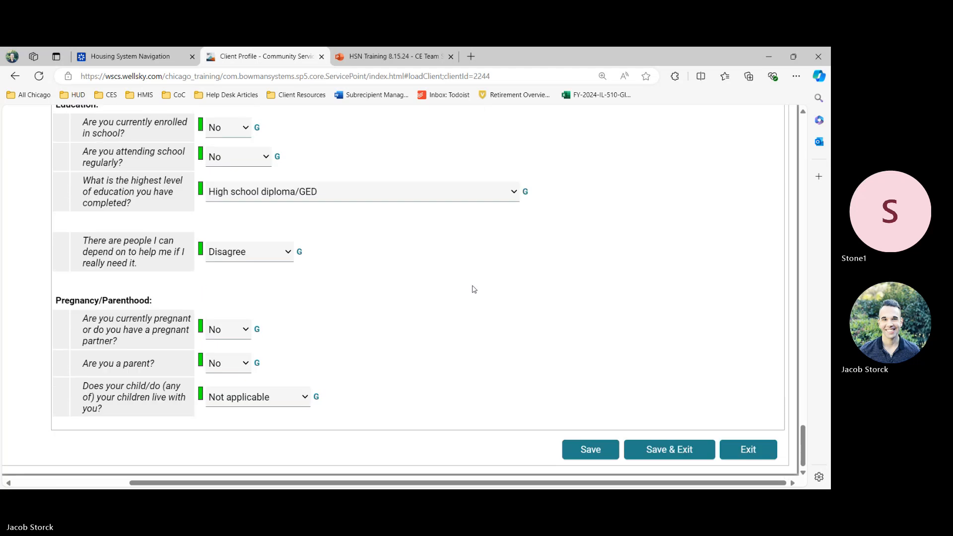
{"action": "left_click", "coordinate": [657, 453]}
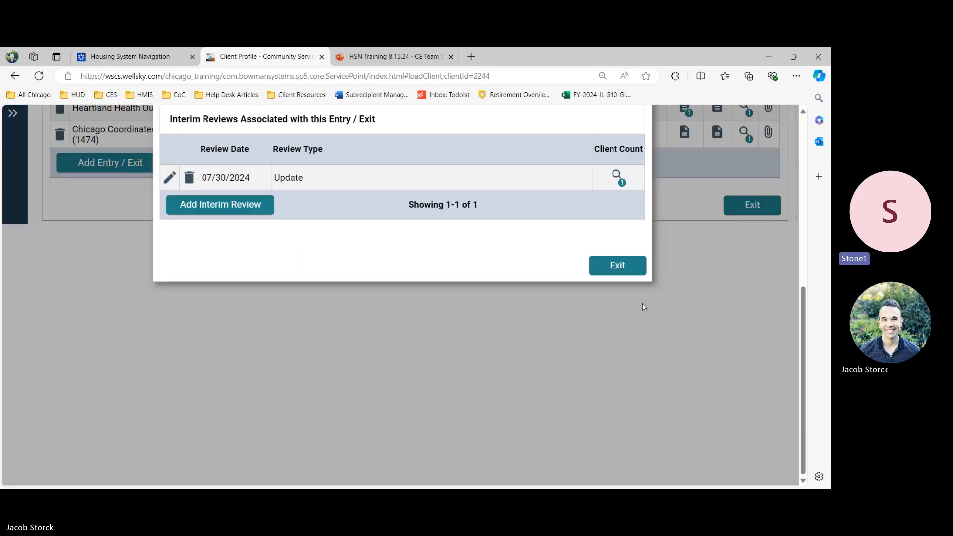
{"action": "left_click", "coordinate": [609, 273]}
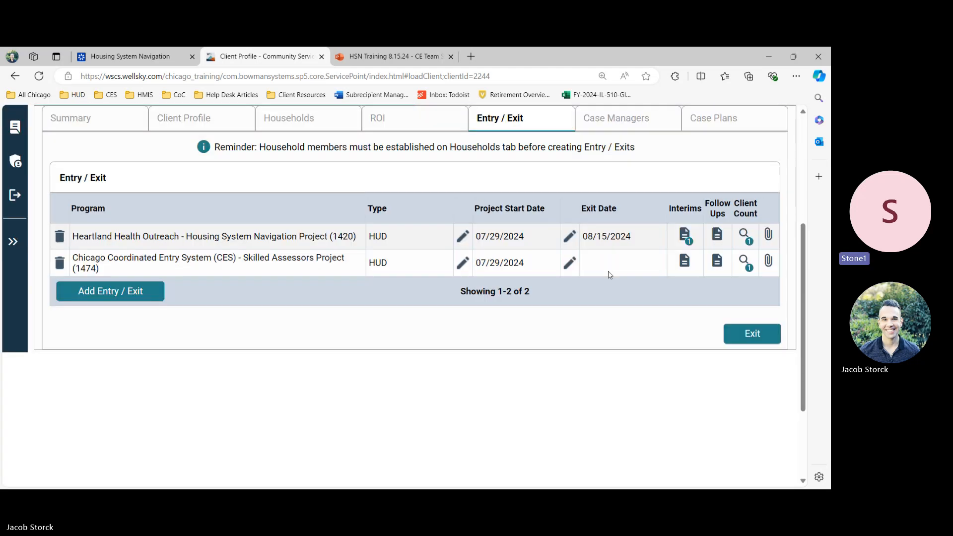
- Switch to the Housing System Navigation course, go to slide 7.2 Services and open its linked DFSS Services Requirements article
{"action": "left_click", "coordinate": [119, 58]}
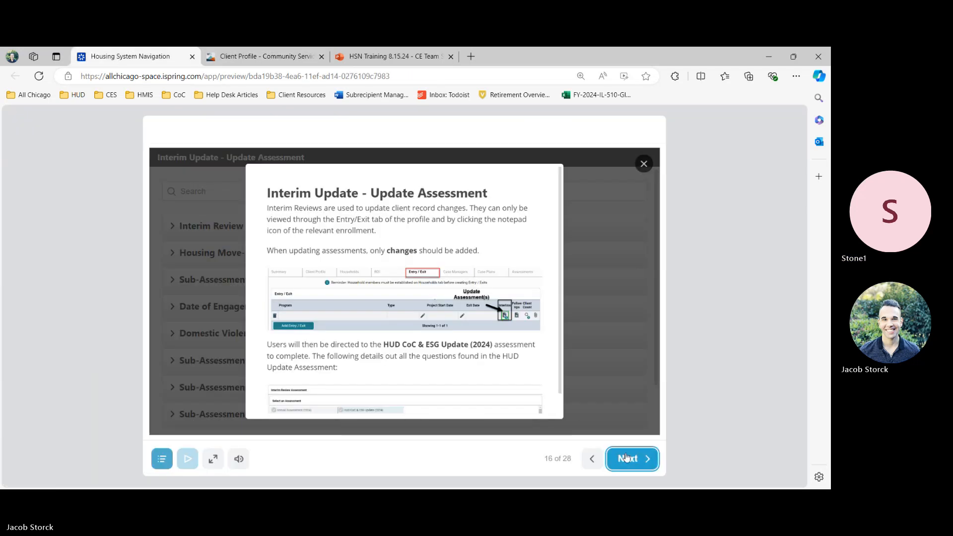
{"action": "left_click", "coordinate": [161, 458]}
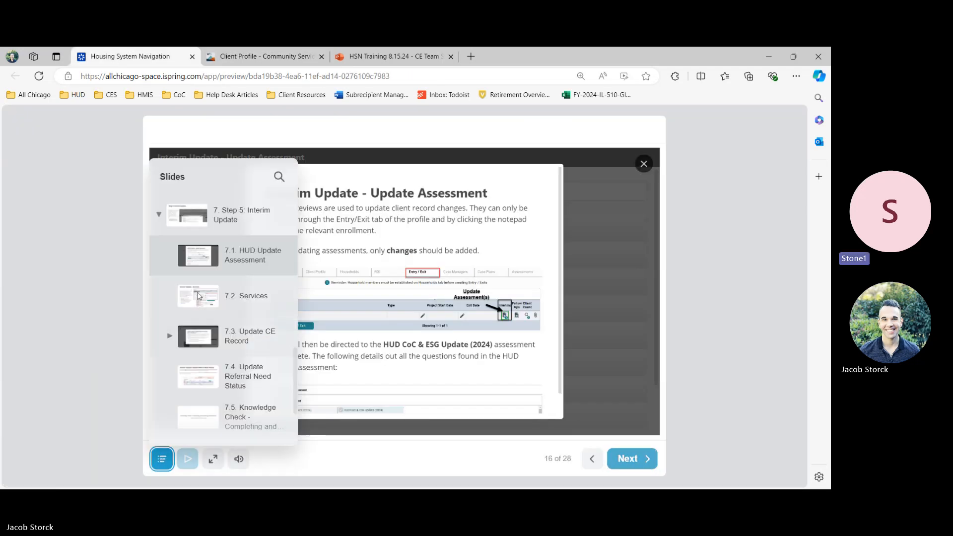
{"action": "left_click", "coordinate": [199, 296]}
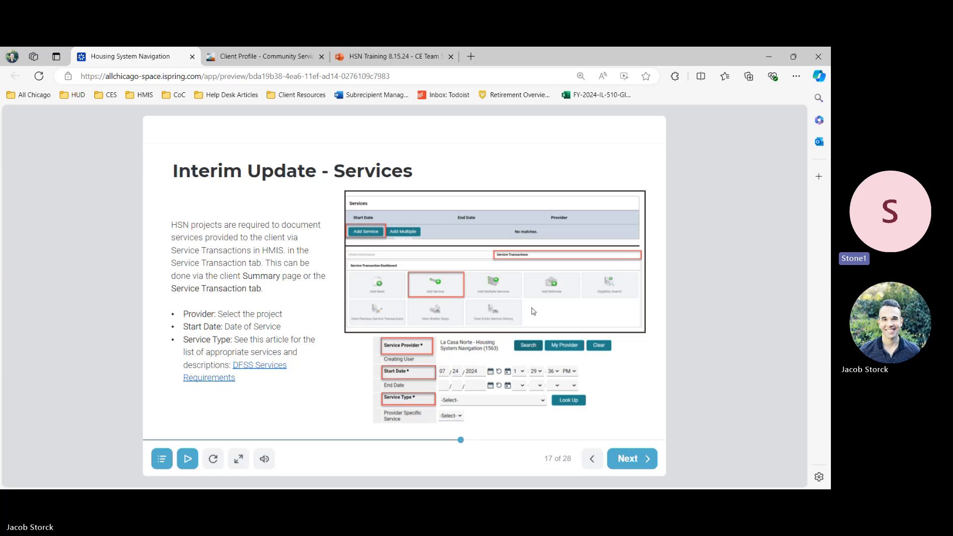
{"action": "left_click", "coordinate": [253, 367]}
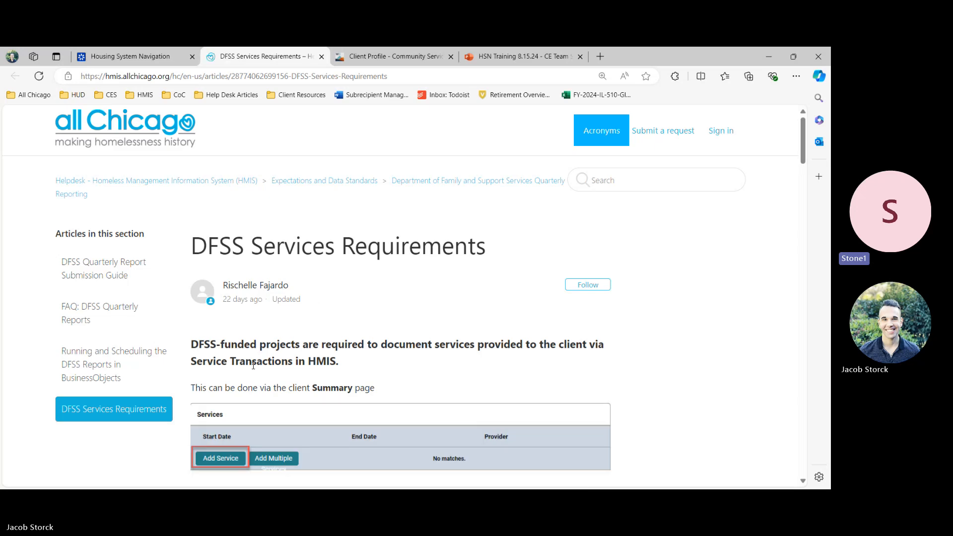
- Read where the article says services can be added, on the client Summary page or in Service Transactions
{"action": "scroll", "coordinate": [253, 365], "scroll_direction": "down", "scroll_amount": 3}
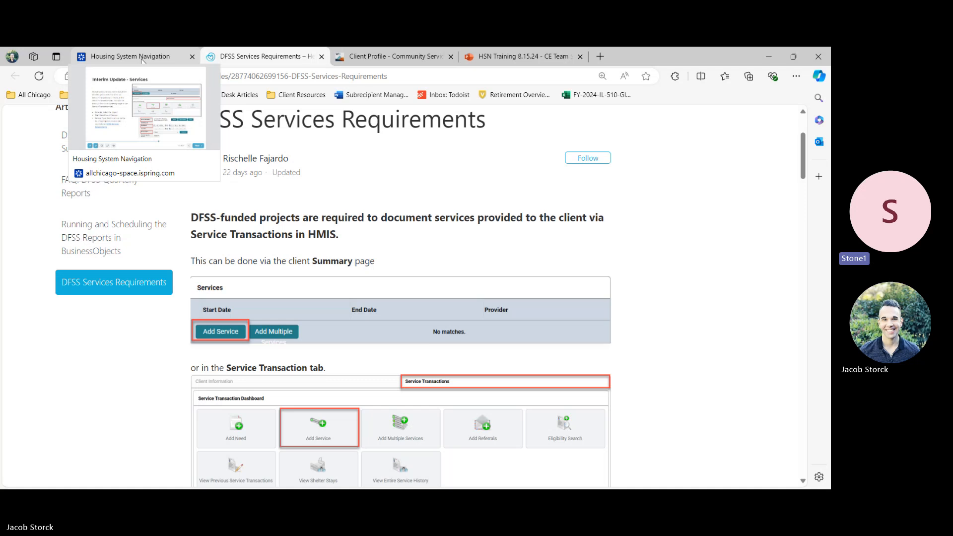
{"action": "scroll", "coordinate": [264, 308], "scroll_direction": "down", "scroll_amount": 3}
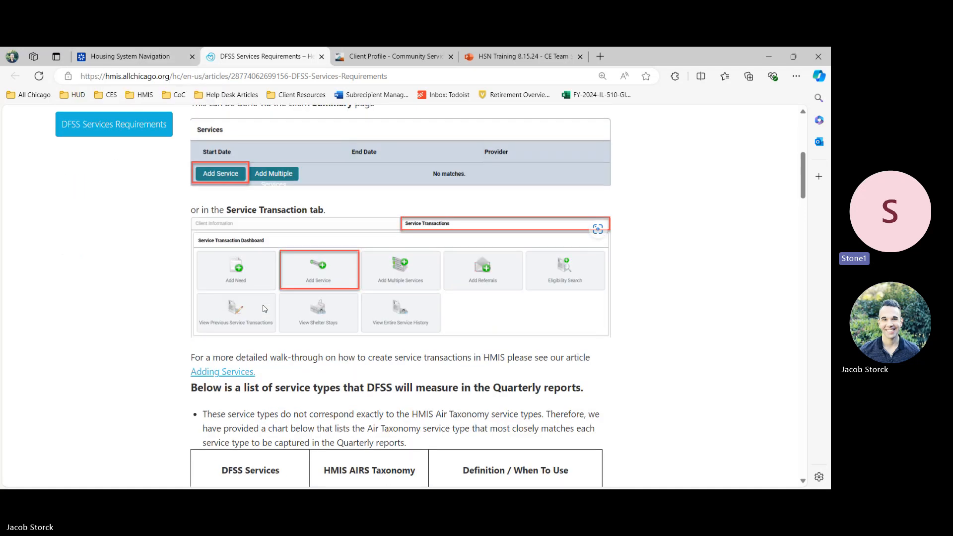
{"action": "scroll", "coordinate": [264, 308], "scroll_direction": "up", "scroll_amount": 3}
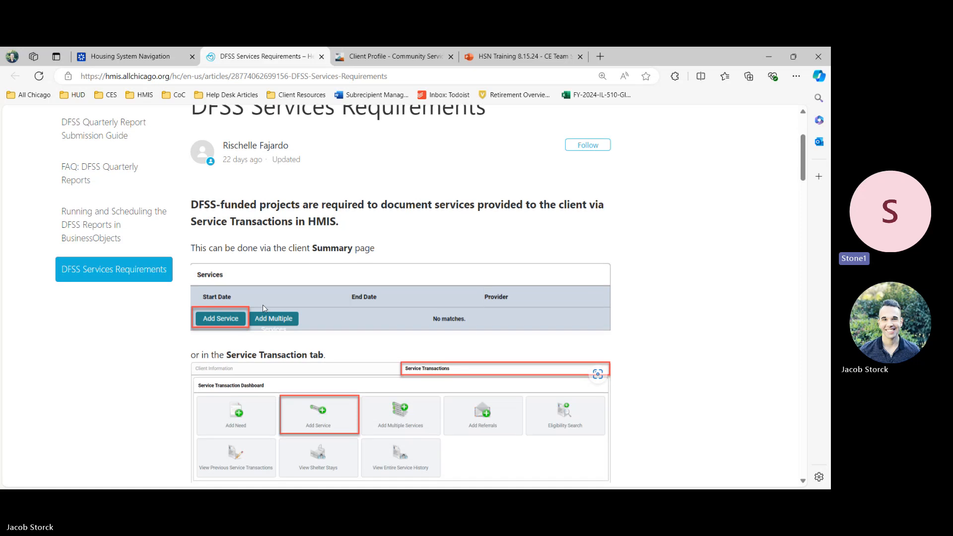
- Review the DFSS service types table with its HMIS AIRS Taxonomy codes and definitions, highlighting the Case Management code and definition
{"action": "scroll", "coordinate": [263, 308], "scroll_direction": "down", "scroll_amount": 8}
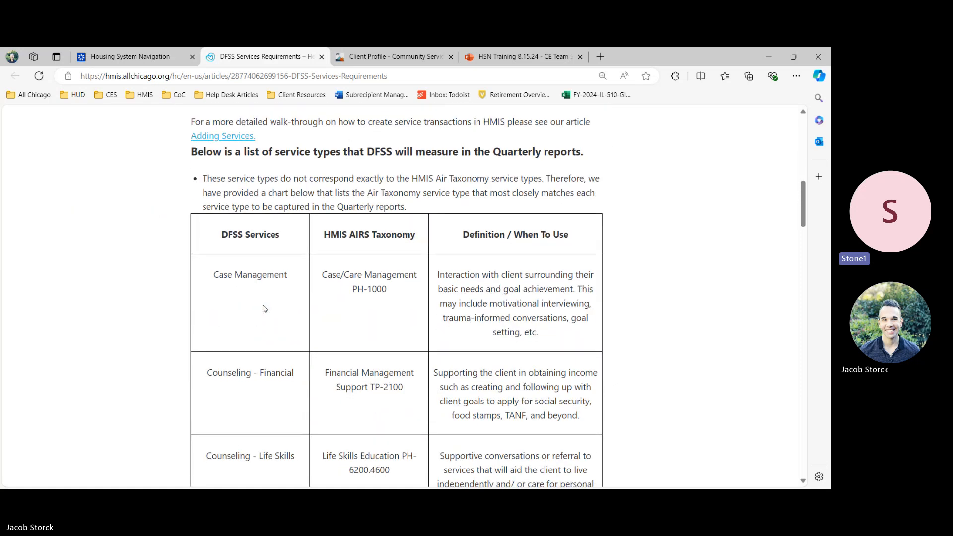
{"action": "scroll", "coordinate": [265, 309], "scroll_direction": "down", "scroll_amount": 1}
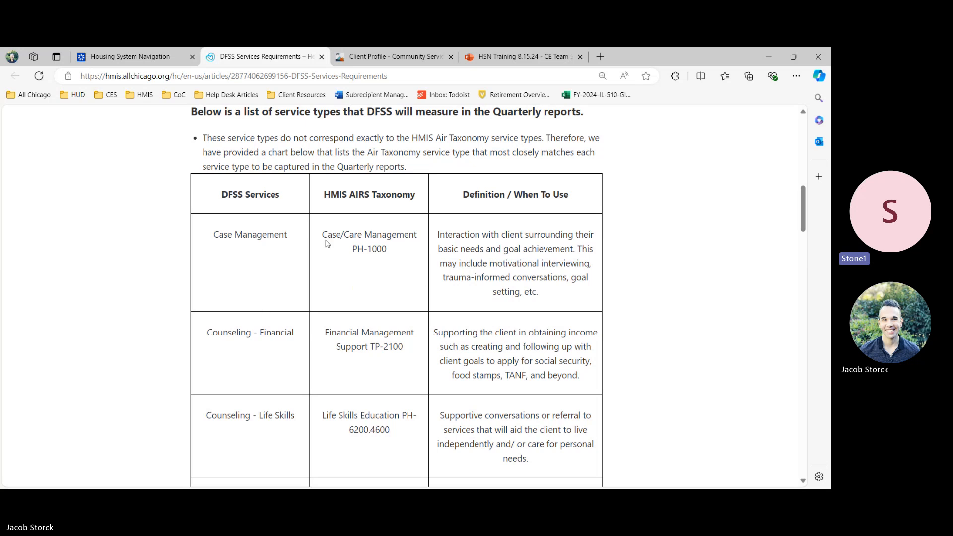
{"action": "left_click_drag", "start_coordinate": [321, 234], "coordinate": [388, 253]}
{"action": "left_click", "coordinate": [445, 258]}
{"action": "scroll", "coordinate": [445, 257], "scroll_direction": "down", "scroll_amount": 4}
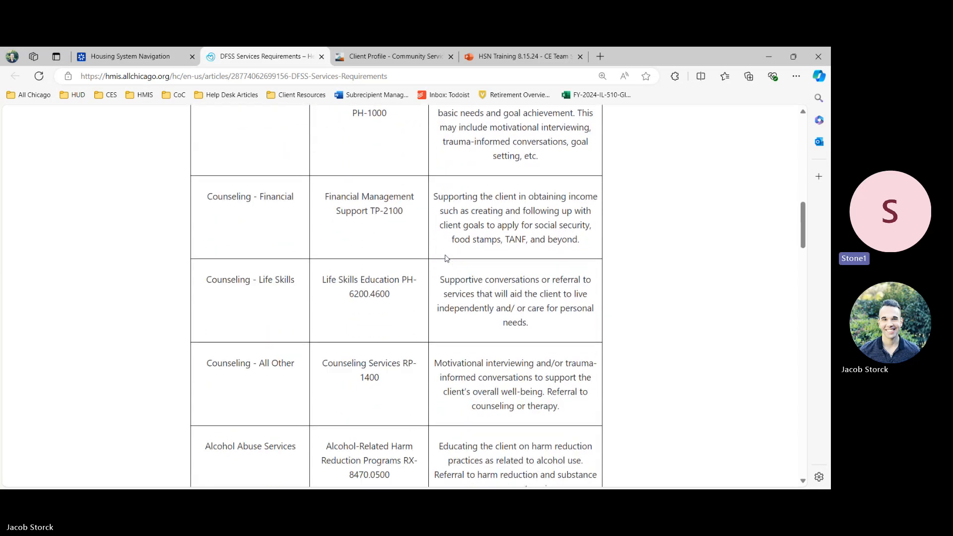
{"action": "scroll", "coordinate": [445, 255], "scroll_direction": "down", "scroll_amount": 2}
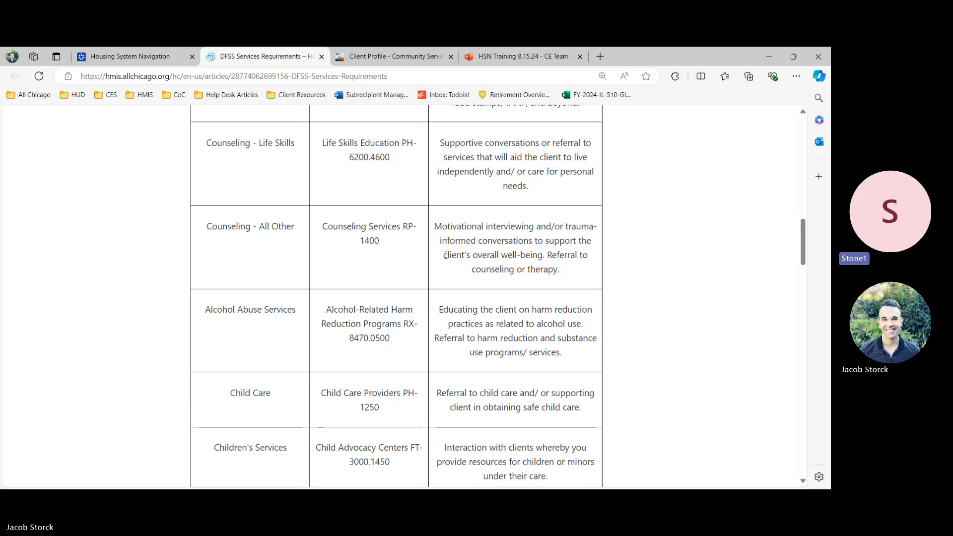
{"action": "scroll", "coordinate": [445, 255], "scroll_direction": "down", "scroll_amount": 1}
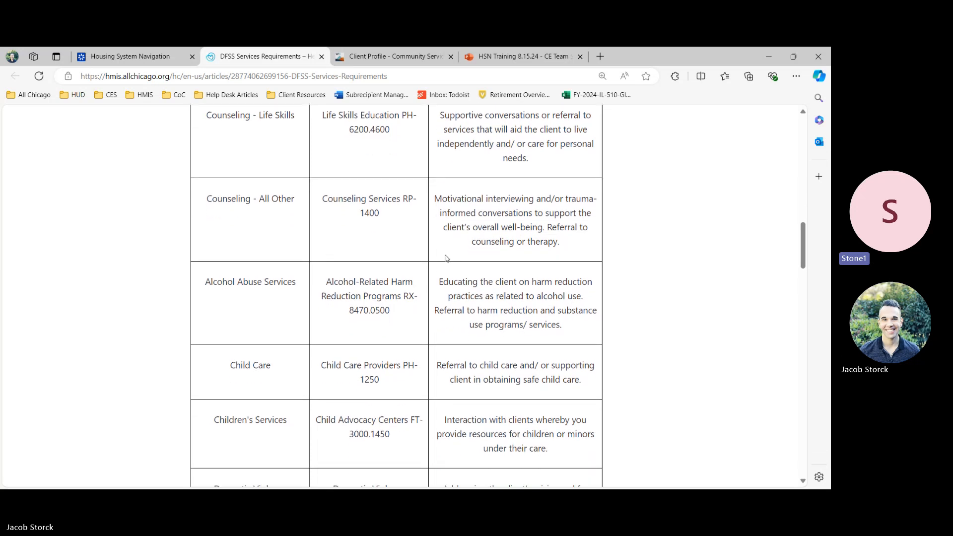
{"action": "scroll", "coordinate": [445, 258], "scroll_direction": "down", "scroll_amount": 6}
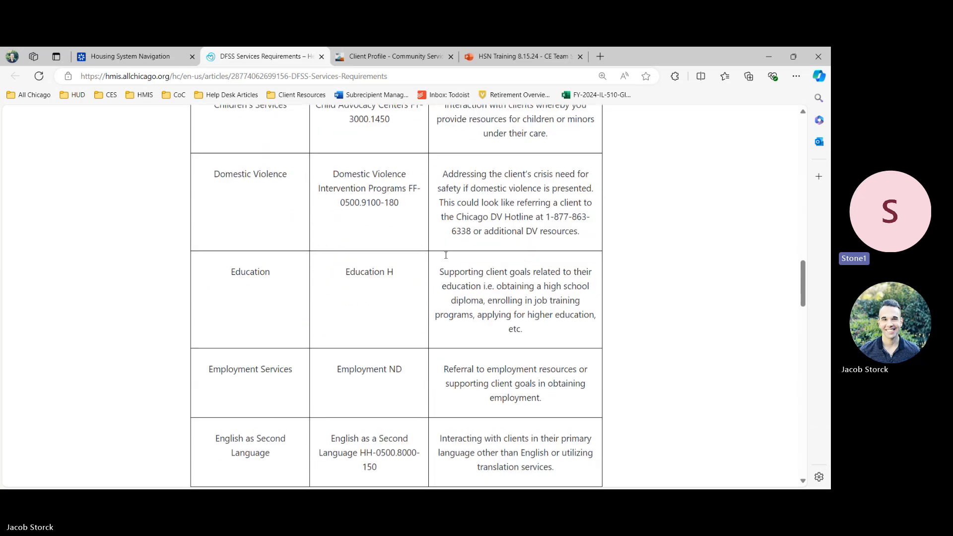
{"action": "scroll", "coordinate": [445, 255], "scroll_direction": "up", "scroll_amount": 15}
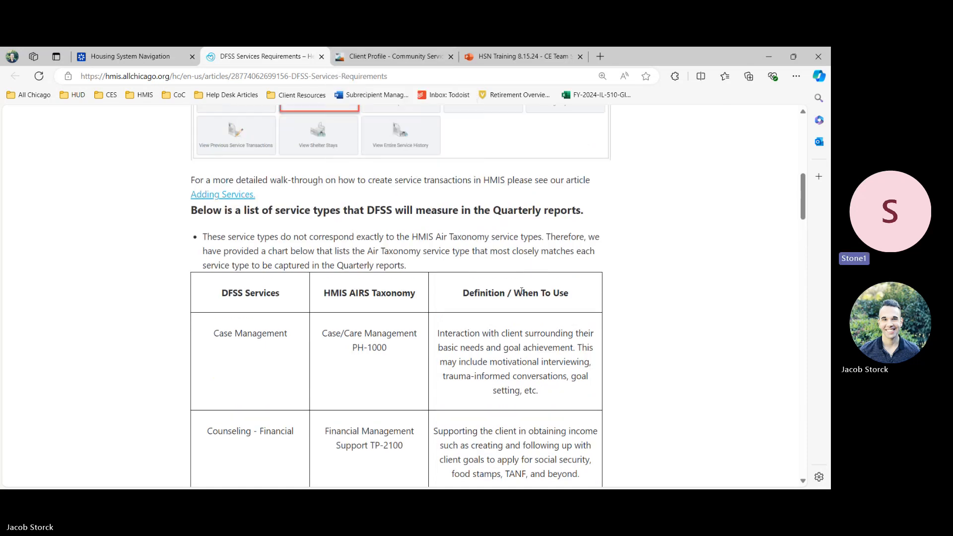
{"action": "left_click_drag", "start_coordinate": [543, 391], "coordinate": [442, 338]}
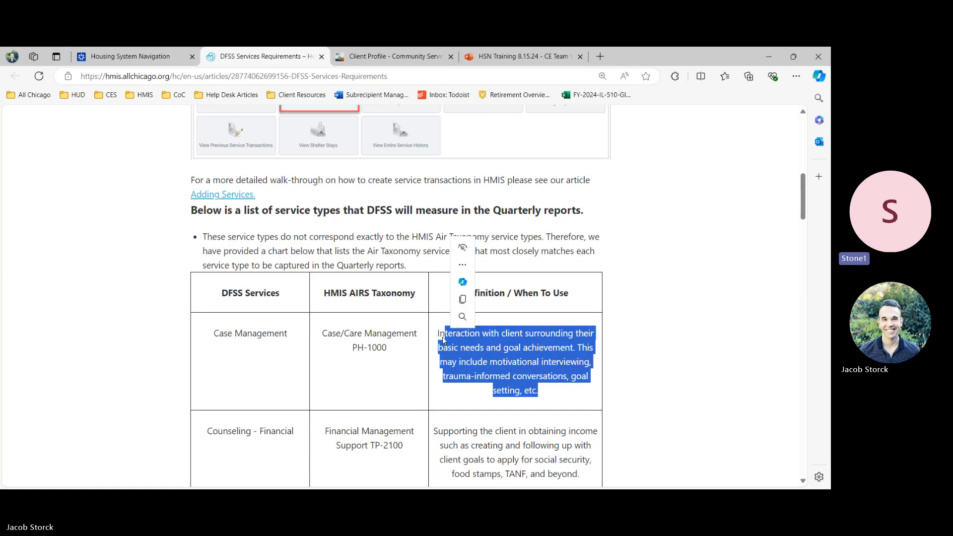
- Switch back to the client profile in ServicePoint and view the entire service history in Service Transactions
{"action": "left_click", "coordinate": [336, 60]}
{"action": "scroll", "coordinate": [378, 227], "scroll_direction": "up", "scroll_amount": 3}
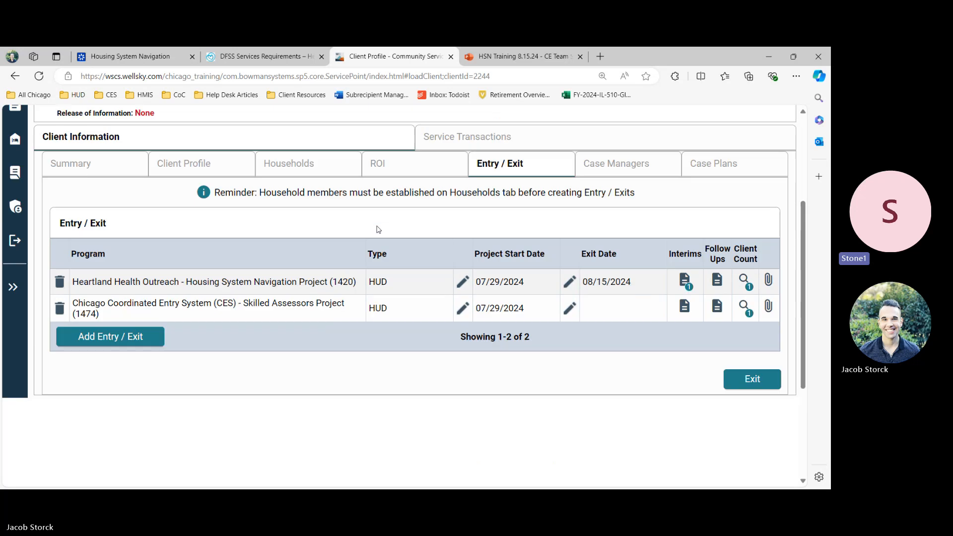
{"action": "scroll", "coordinate": [378, 229], "scroll_direction": "up", "scroll_amount": 2}
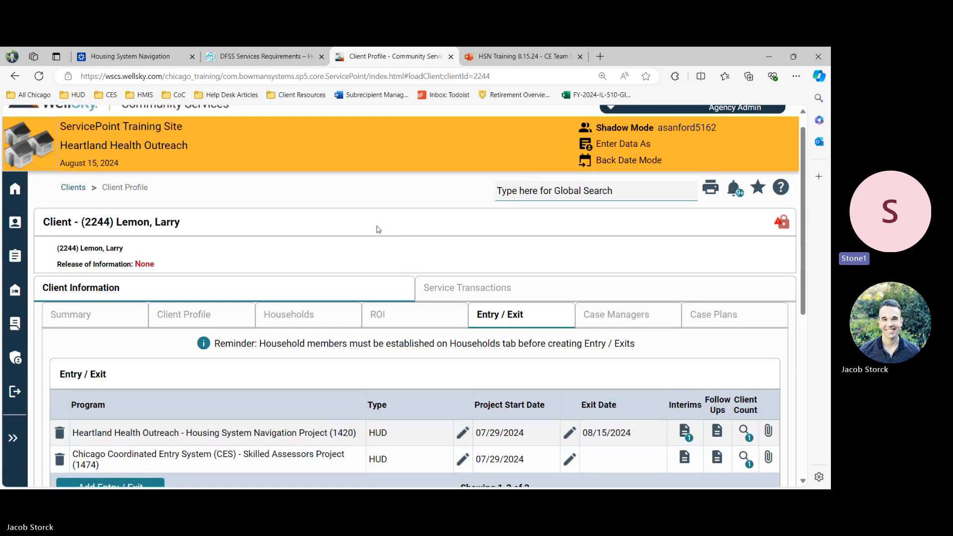
{"action": "left_click", "coordinate": [452, 292]}
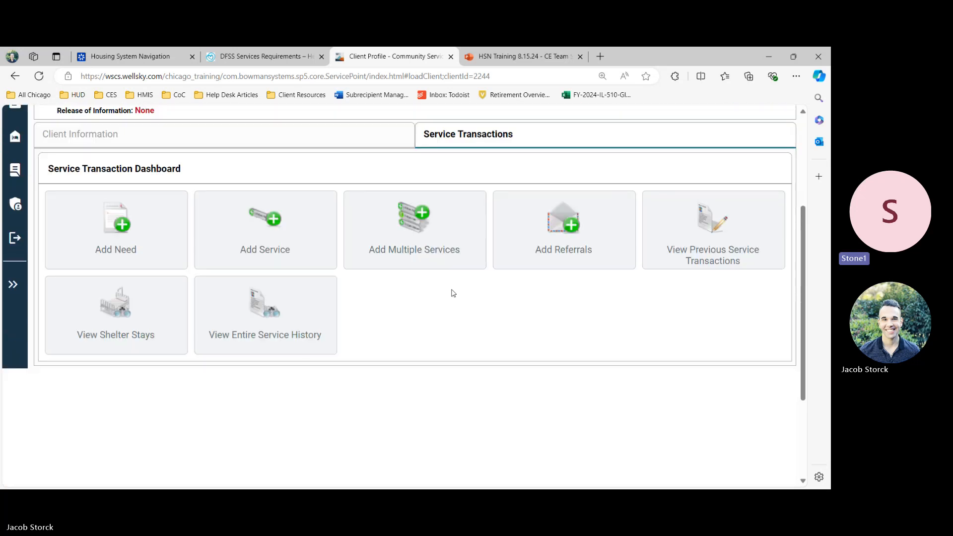
{"action": "scroll", "coordinate": [451, 291], "scroll_direction": "up", "scroll_amount": 2}
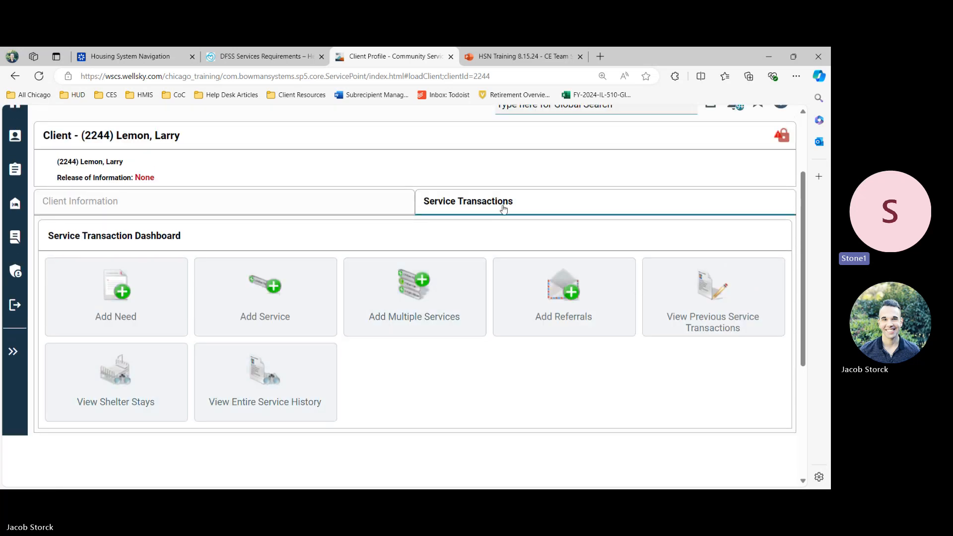
{"action": "left_click", "coordinate": [282, 392]}
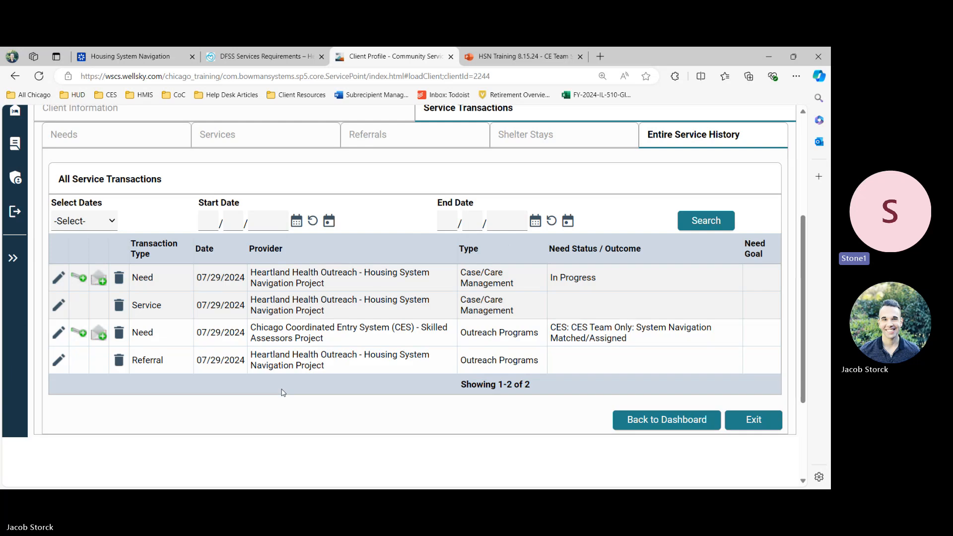
{"action": "scroll", "coordinate": [282, 392], "scroll_direction": "up", "scroll_amount": 2}
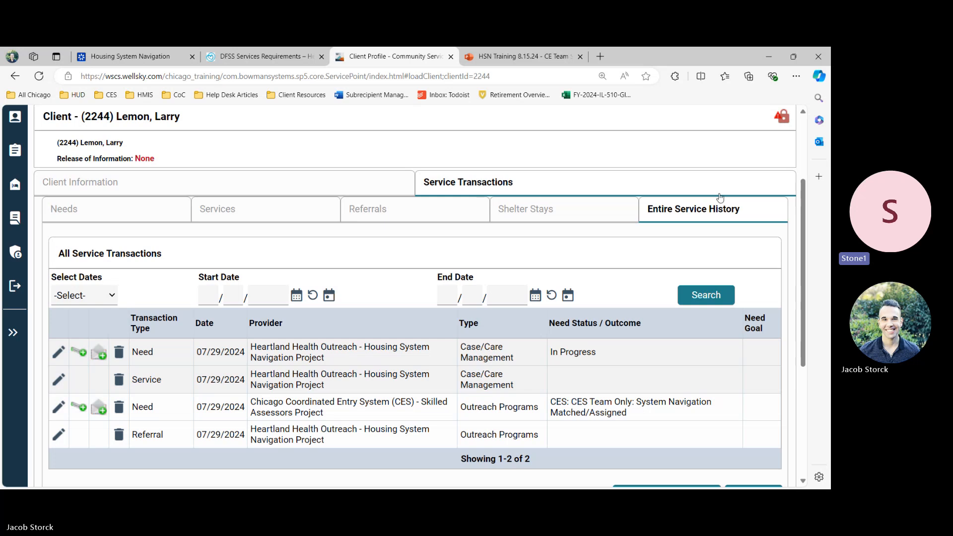
- Look through the client's previous referrals and previous services, then return to the entire service history
{"action": "left_click", "coordinate": [409, 215]}
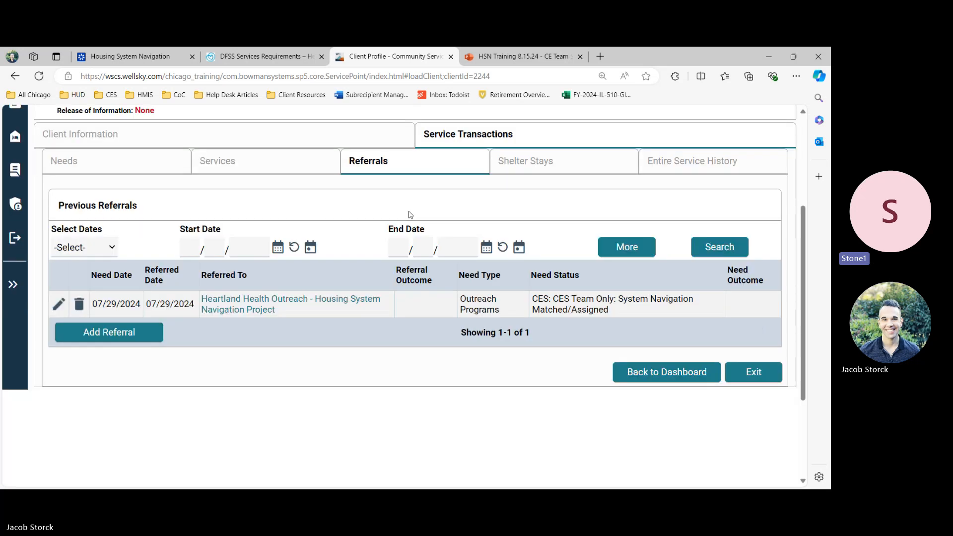
{"action": "left_click", "coordinate": [254, 159]}
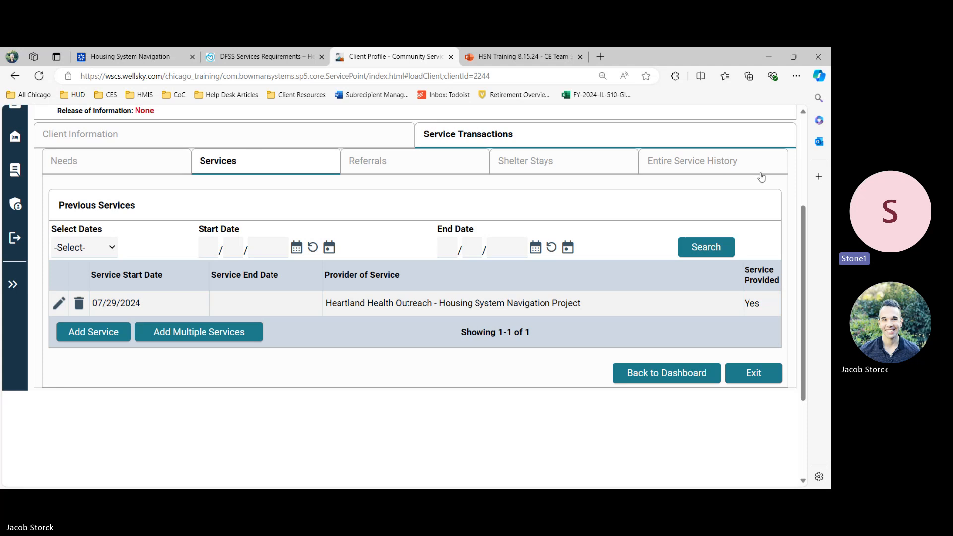
{"action": "left_click", "coordinate": [697, 164]}
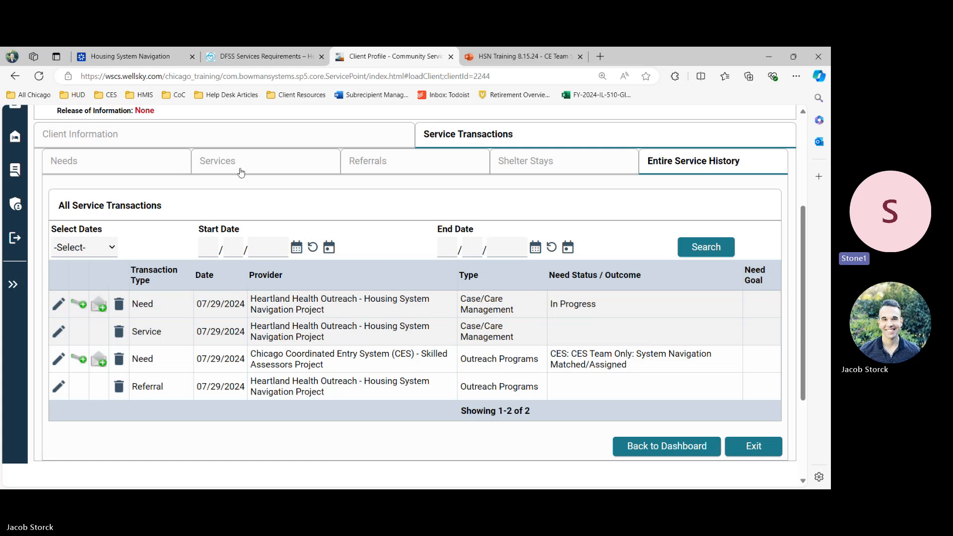
- View a blank Add Service form from the Service Transaction Dashboard, cancel it and show the entire service history again
{"action": "left_click", "coordinate": [643, 449]}
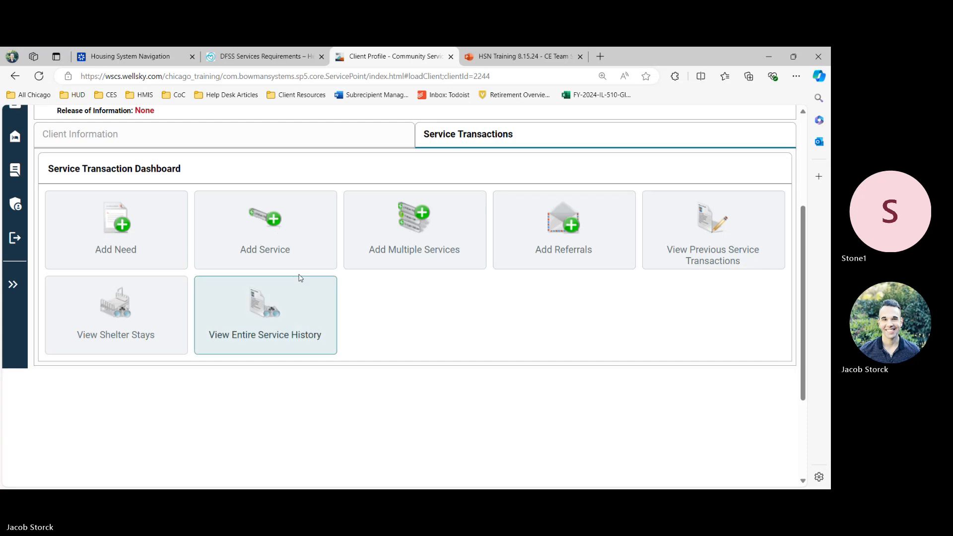
{"action": "left_click", "coordinate": [286, 253]}
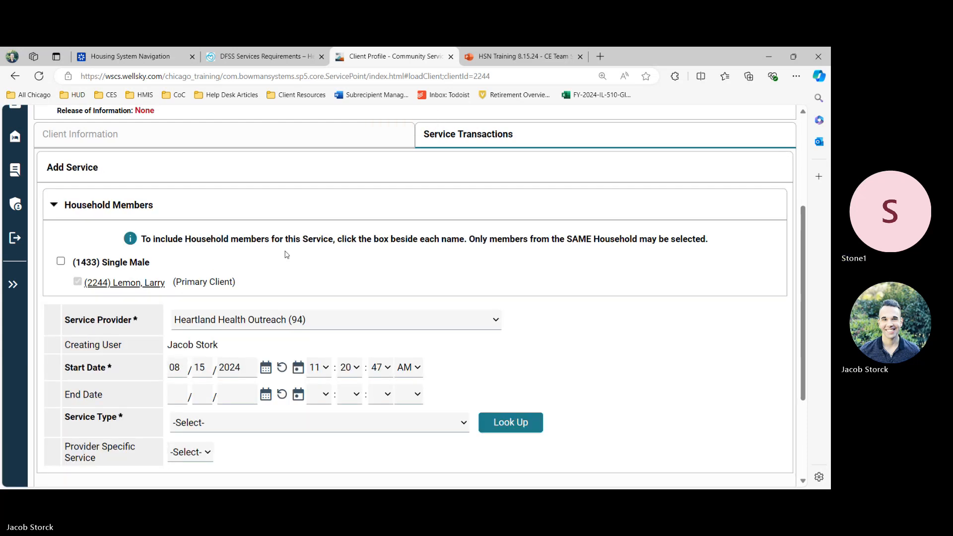
{"action": "left_click", "coordinate": [443, 144]}
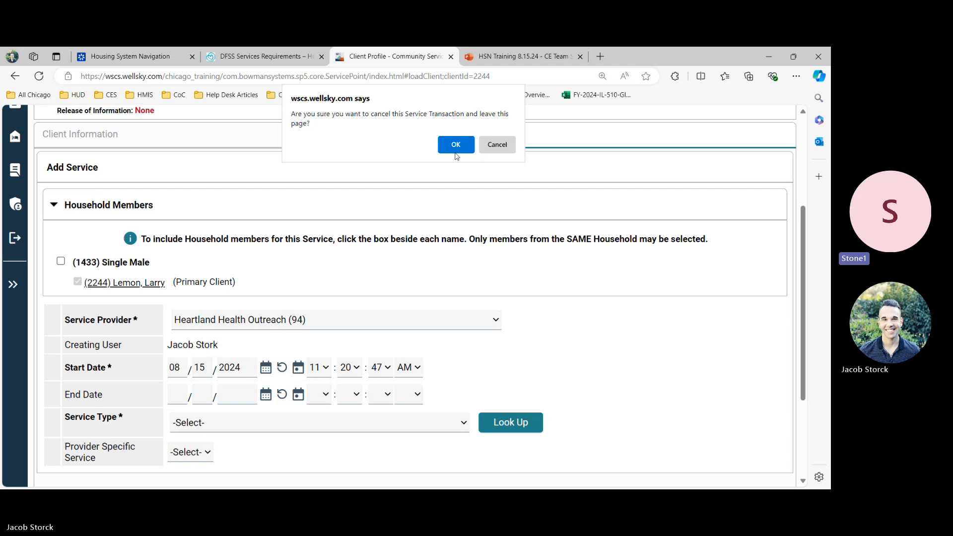
{"action": "left_click", "coordinate": [446, 145]}
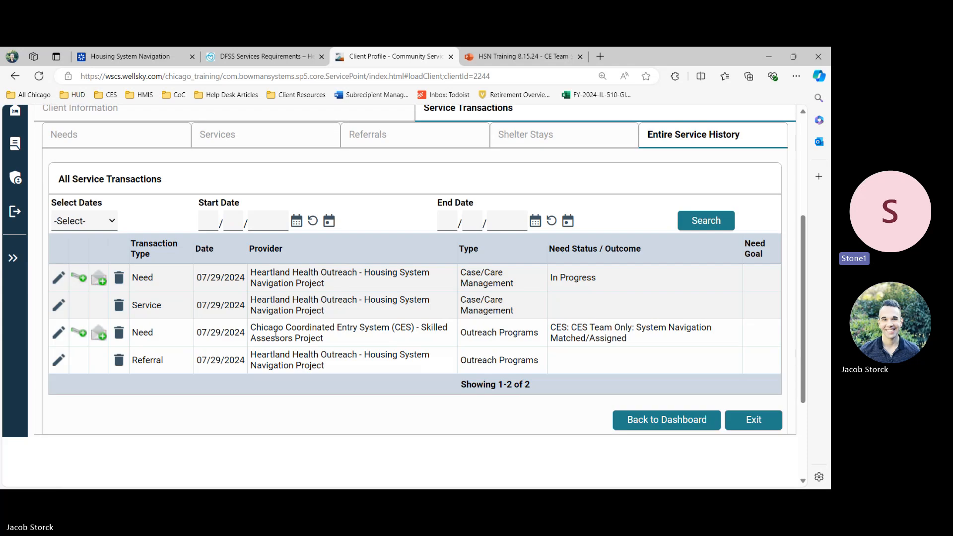
- Reopen the entire service history from the dashboard, leave it and return to the client's Entry / Exit records
{"action": "left_click", "coordinate": [644, 427]}
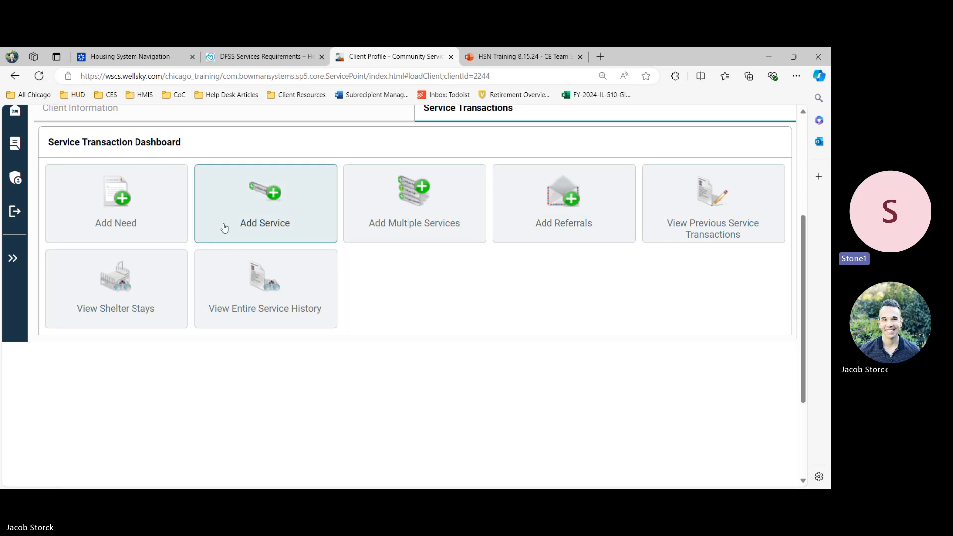
{"action": "left_click", "coordinate": [267, 304]}
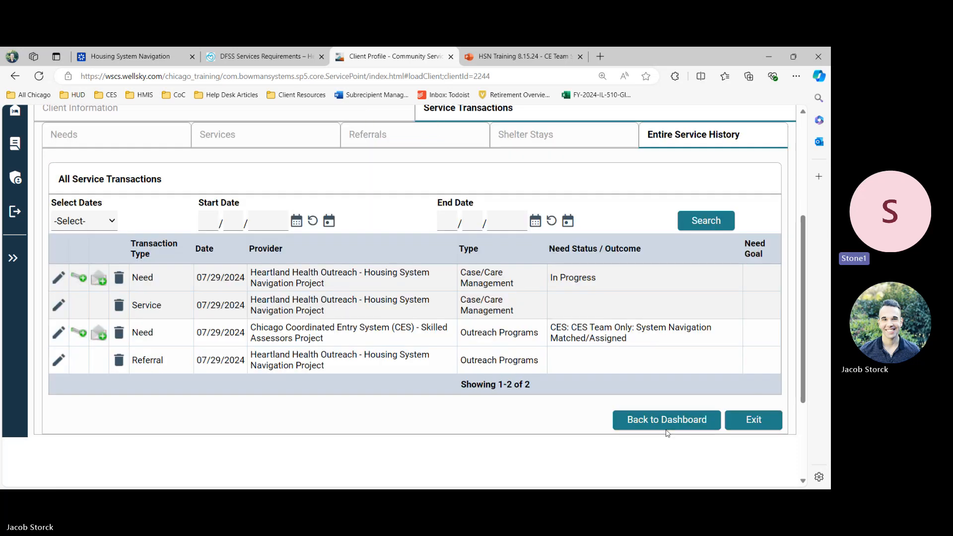
{"action": "left_click", "coordinate": [665, 421]}
{"action": "scroll", "coordinate": [372, 229], "scroll_direction": "up", "scroll_amount": 2}
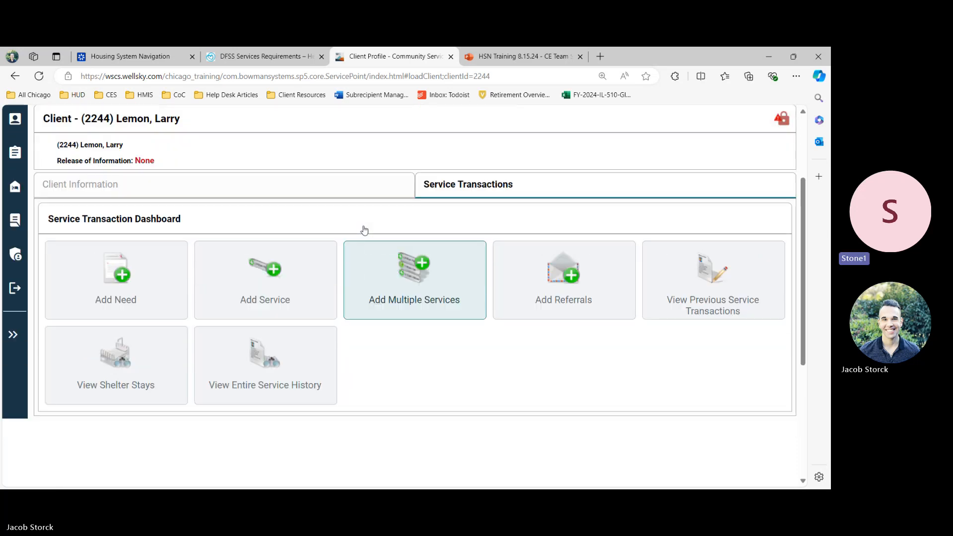
{"action": "left_click", "coordinate": [274, 191]}
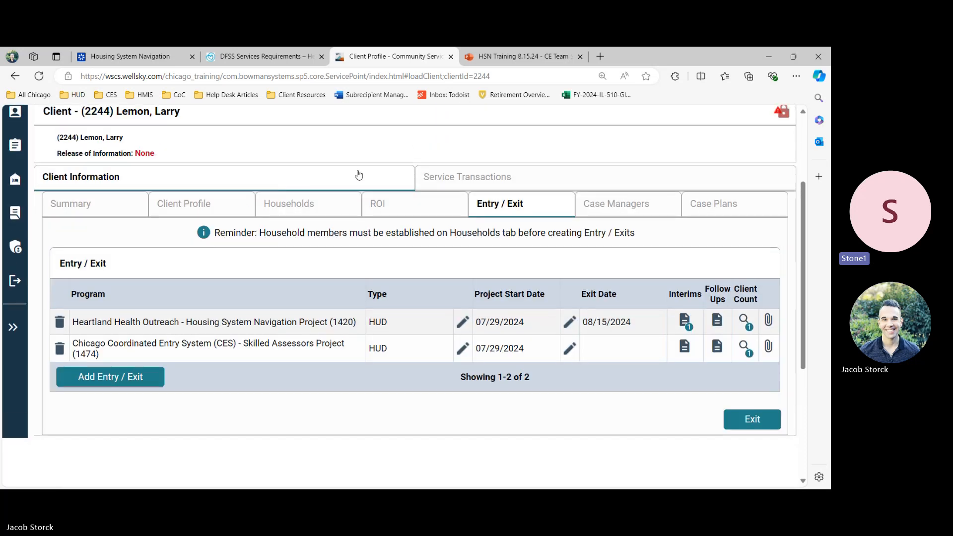
- Start a new service in Service Transactions, include the Single Male household, and set the start date to 08/01/2024
{"action": "left_click", "coordinate": [479, 180]}
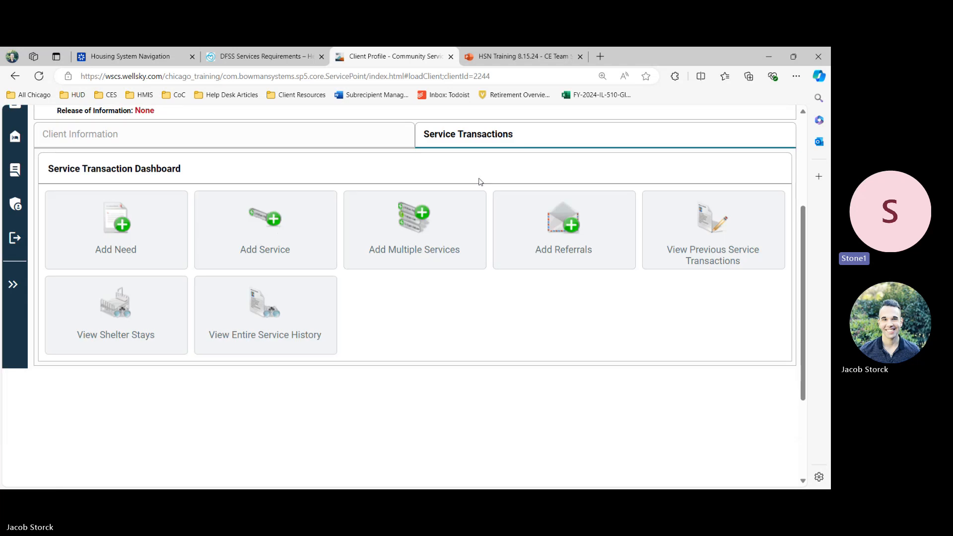
{"action": "left_click", "coordinate": [287, 257]}
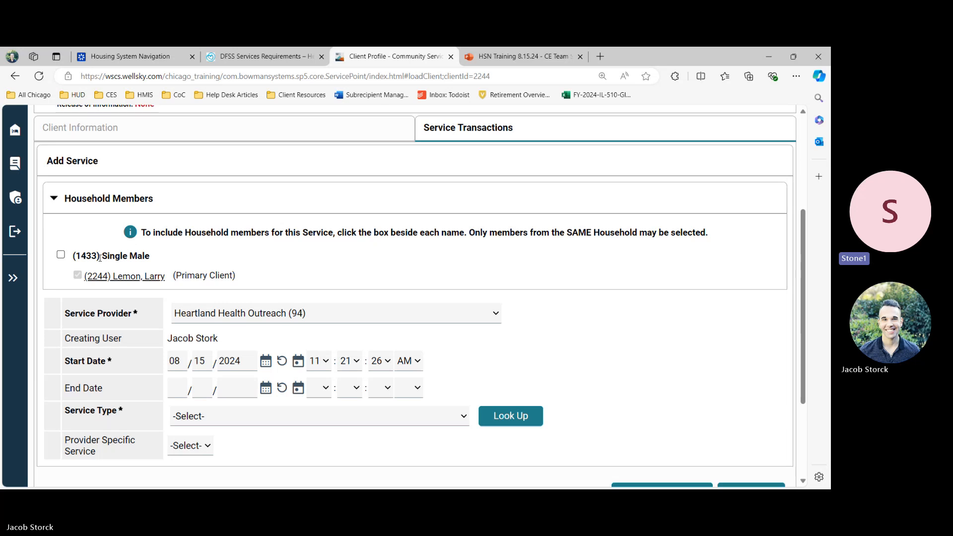
{"action": "left_click", "coordinate": [61, 255]}
{"action": "scroll", "coordinate": [233, 298], "scroll_direction": "down", "scroll_amount": 2}
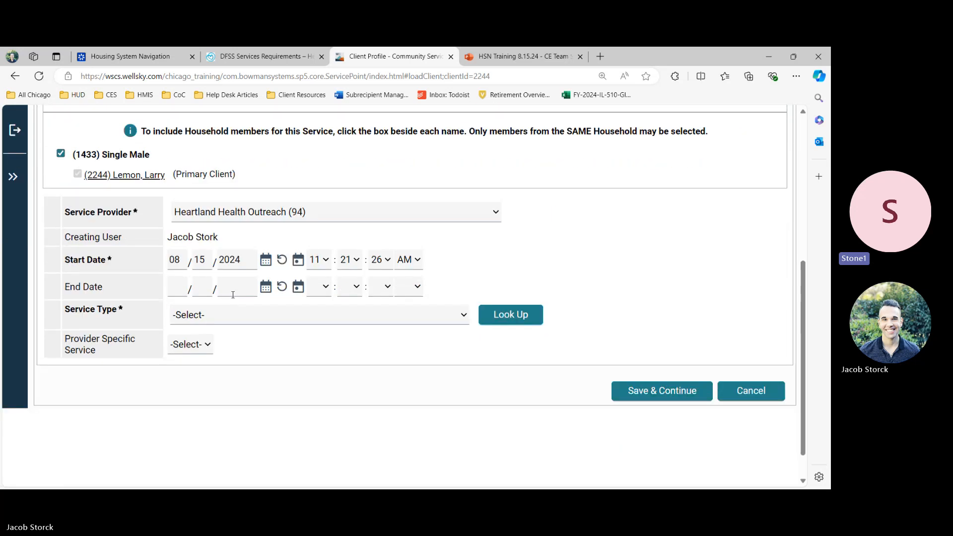
{"action": "left_click", "coordinate": [209, 262]}
{"action": "key", "text": "BackSpace"}
{"action": "scroll", "coordinate": [209, 262], "scroll_direction": "down", "scroll_amount": 1}
- Check the DFSS Services Requirements chart, set the service type to Case/Care Management (PH-1000), and save to continue to the service details
{"action": "left_click", "coordinate": [223, 314]}
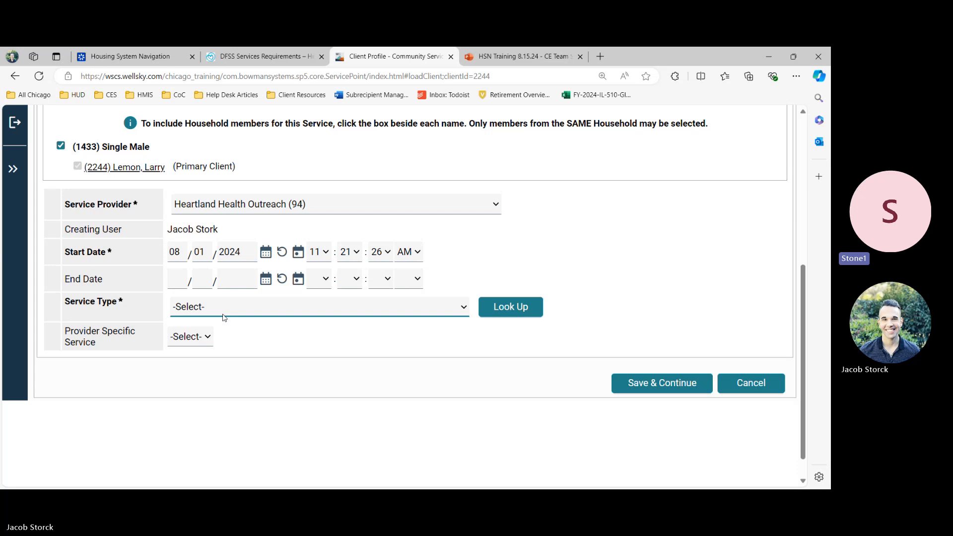
{"action": "left_click", "coordinate": [263, 56]}
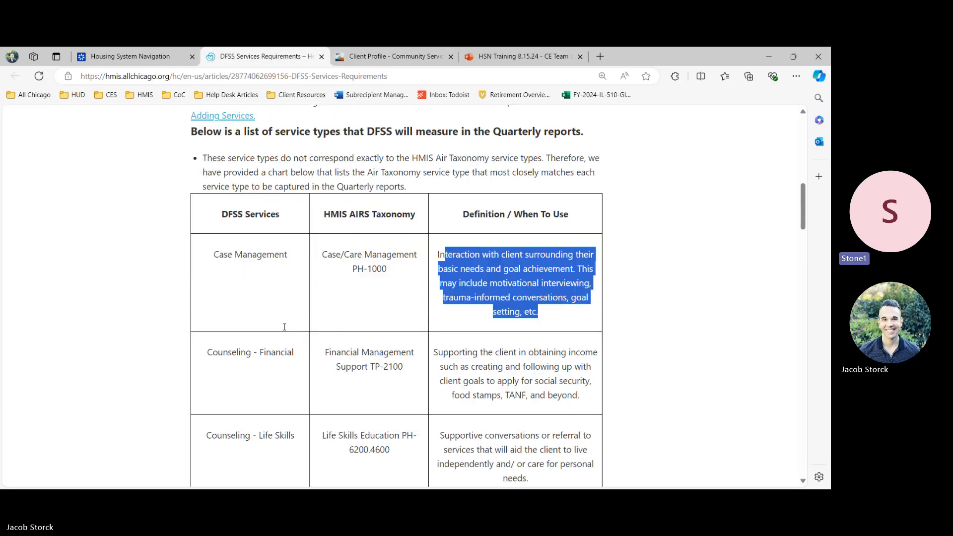
{"action": "scroll", "coordinate": [284, 326], "scroll_direction": "down", "scroll_amount": 1}
{"action": "left_click", "coordinate": [382, 56]}
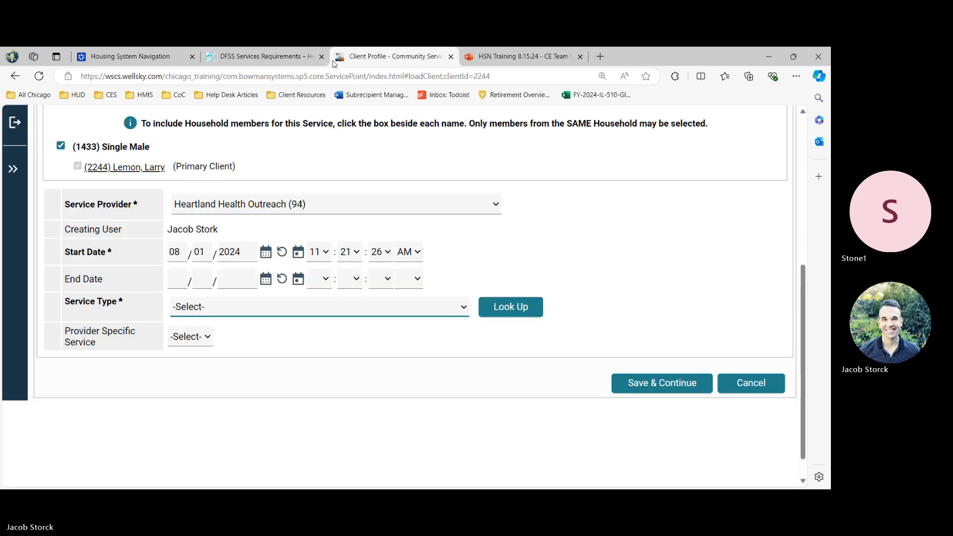
{"action": "left_click", "coordinate": [237, 307]}
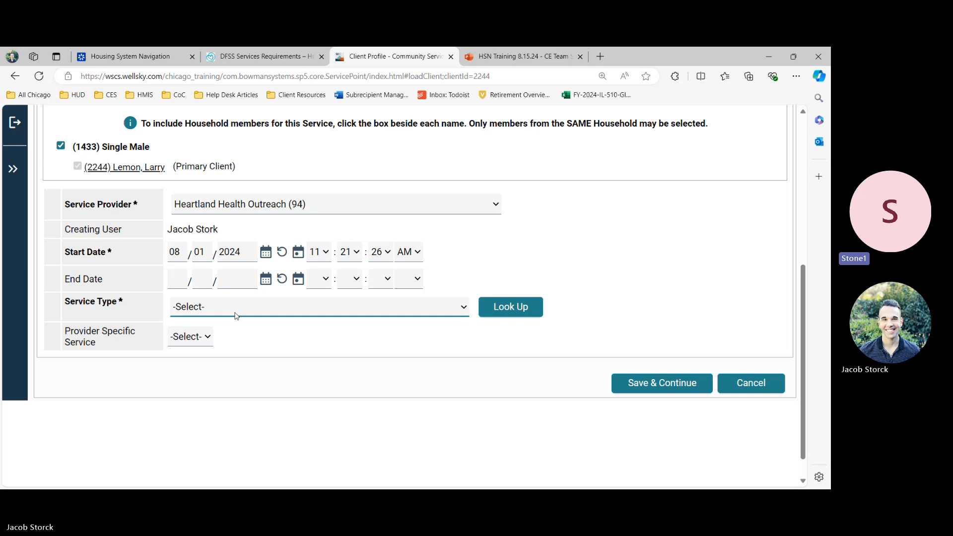
{"action": "left_click", "coordinate": [234, 351]}
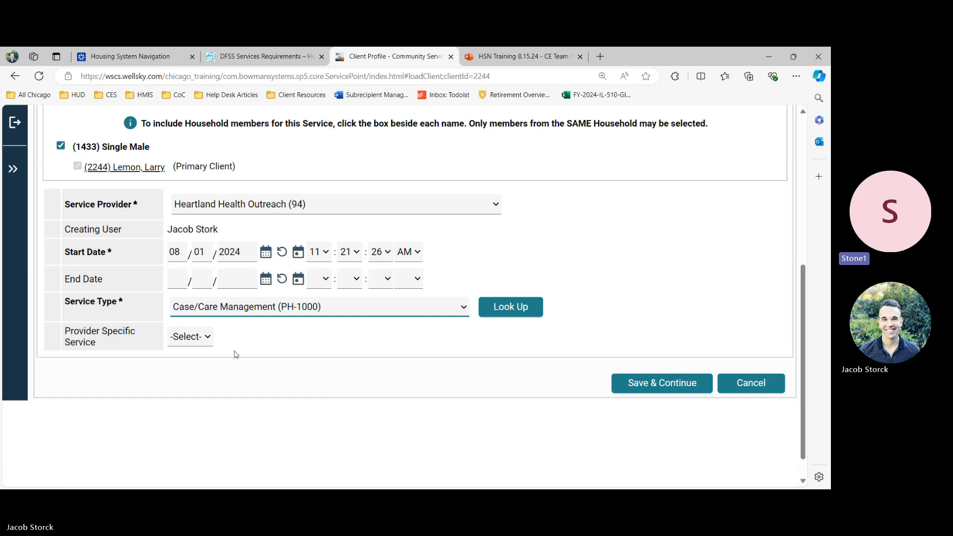
{"action": "left_click", "coordinate": [628, 384]}
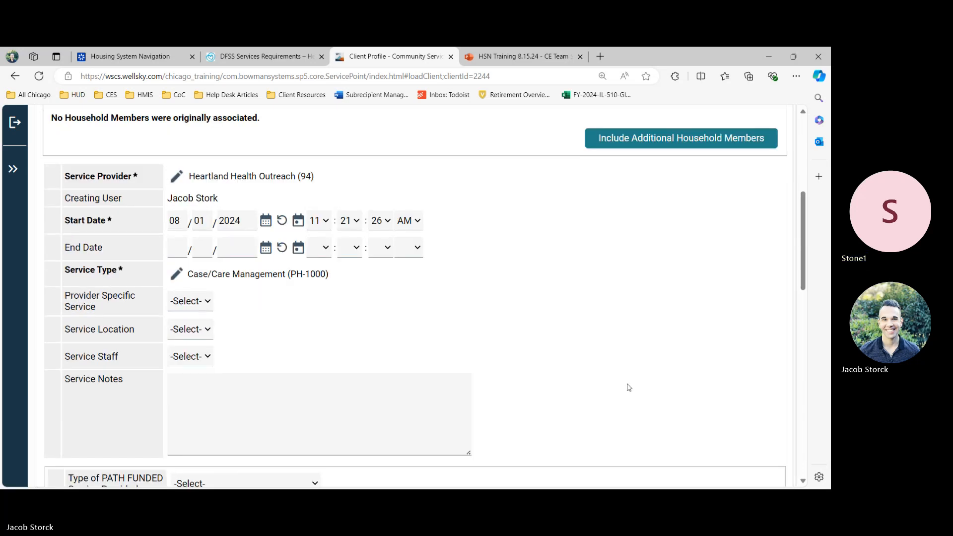
- Review the remaining service detail fields, save and exit the service, and show the entire service history
{"action": "scroll", "coordinate": [629, 387], "scroll_direction": "down", "scroll_amount": 1}
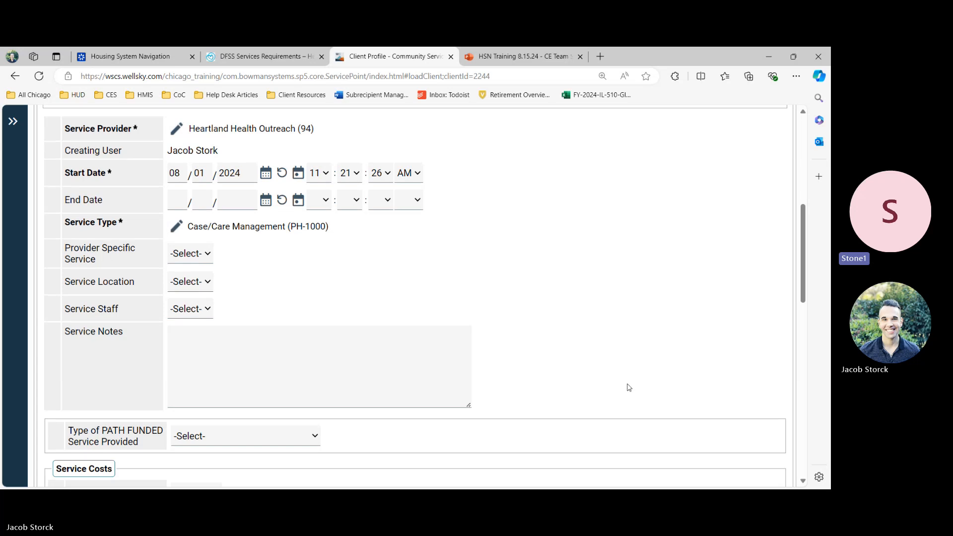
{"action": "scroll", "coordinate": [628, 387], "scroll_direction": "down", "scroll_amount": 7}
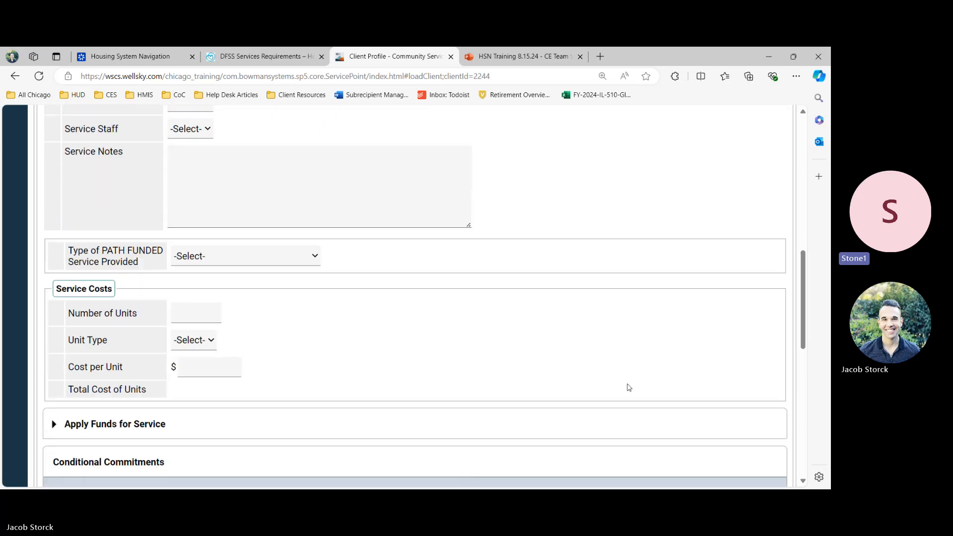
{"action": "scroll", "coordinate": [628, 385], "scroll_direction": "down", "scroll_amount": 1}
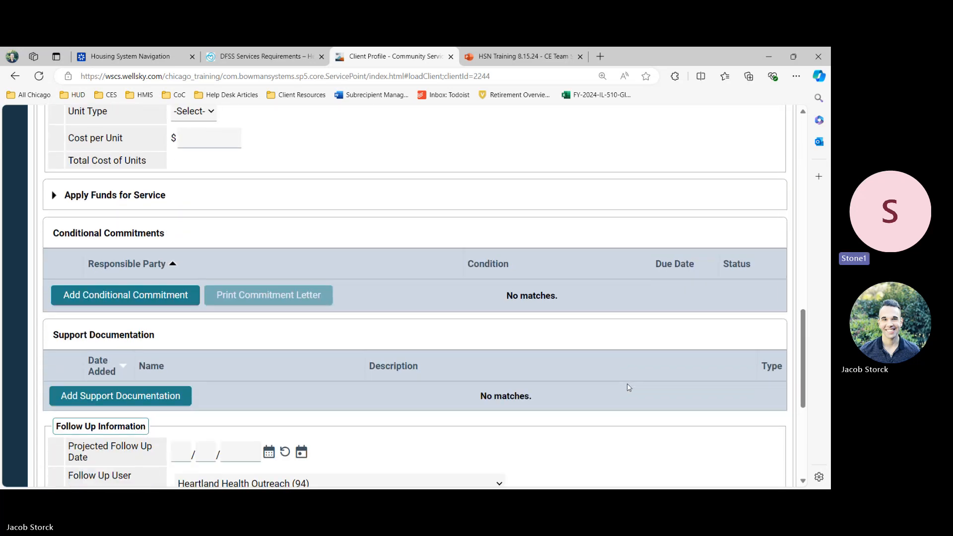
{"action": "scroll", "coordinate": [299, 392], "scroll_direction": "down", "scroll_amount": 1}
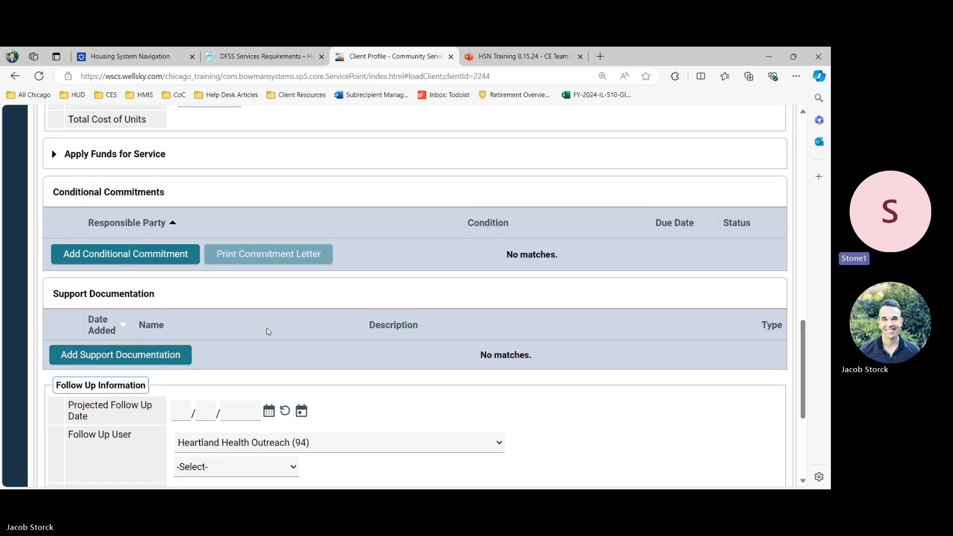
{"action": "scroll", "coordinate": [267, 328], "scroll_direction": "down", "scroll_amount": 4}
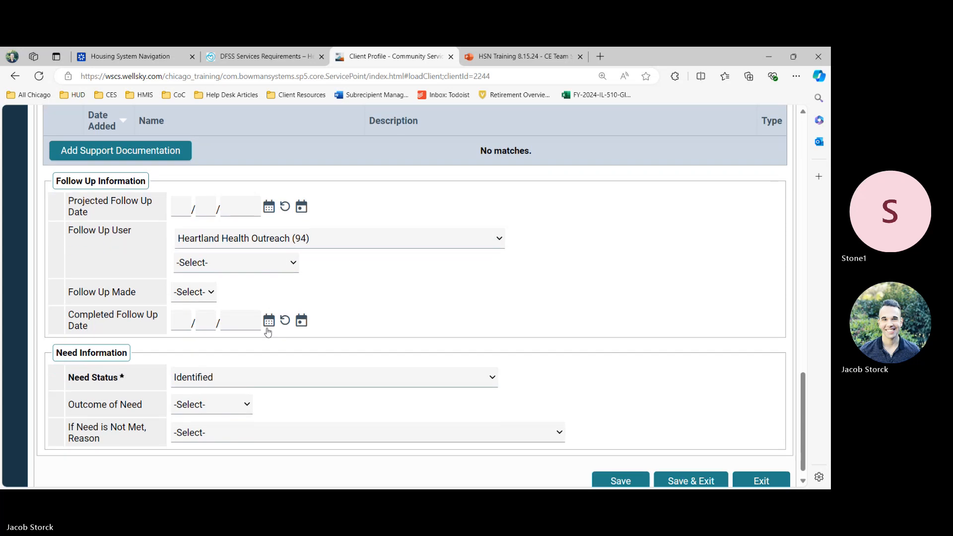
{"action": "scroll", "coordinate": [395, 277], "scroll_direction": "down", "scroll_amount": 1}
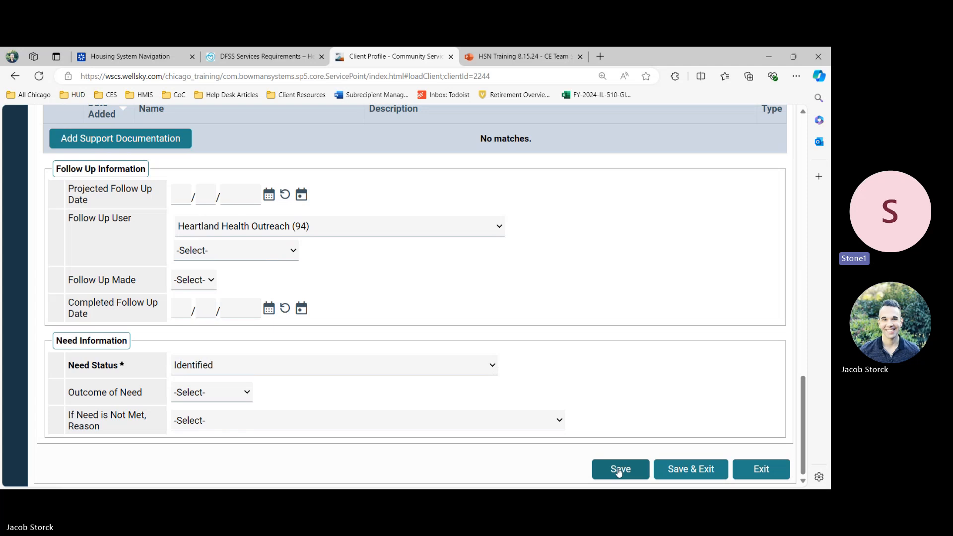
{"action": "left_click", "coordinate": [707, 469]}
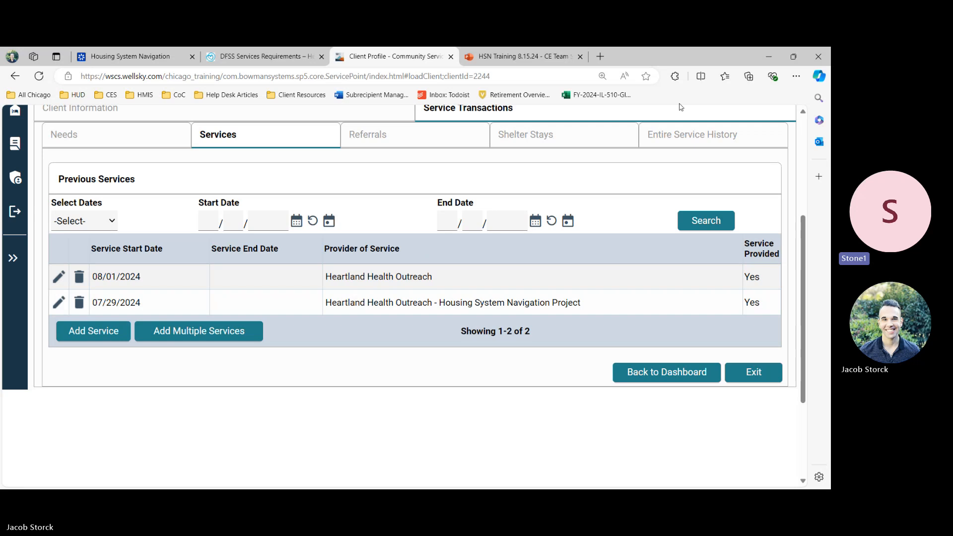
{"action": "left_click", "coordinate": [674, 143]}
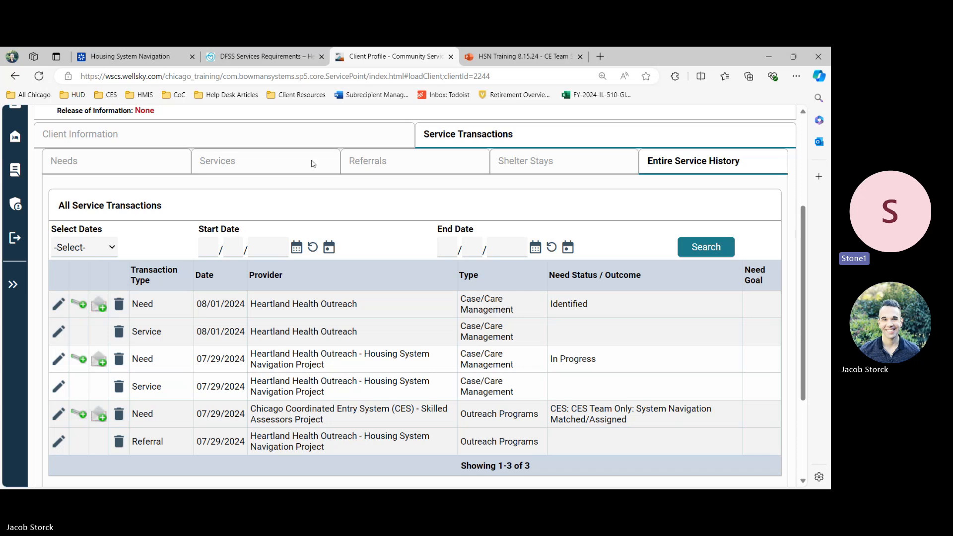
- Examine the DFSS Services Requirements chart of service types, AIRS taxonomy codes and definitions, from Case Management through Transportation
{"action": "left_click", "coordinate": [219, 56]}
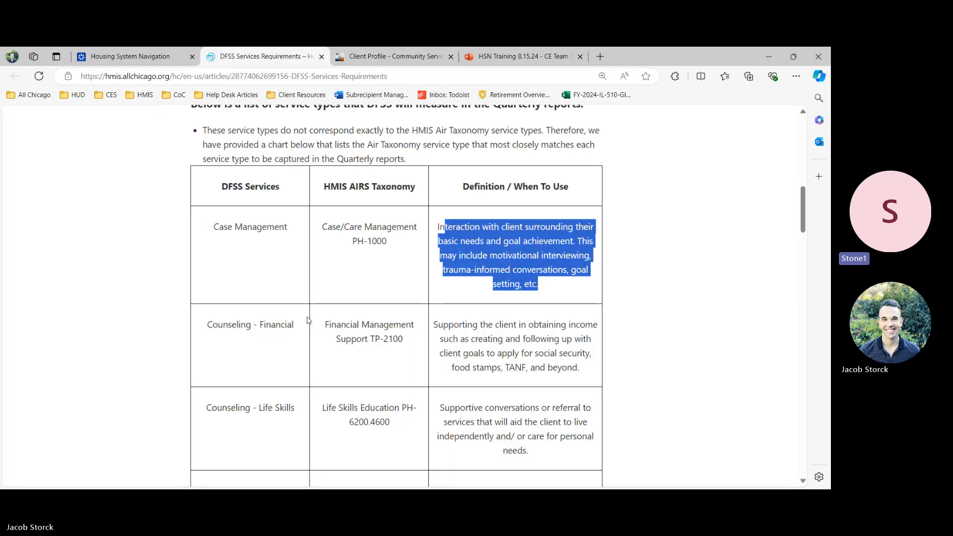
{"action": "scroll", "coordinate": [307, 319], "scroll_direction": "down", "scroll_amount": 2}
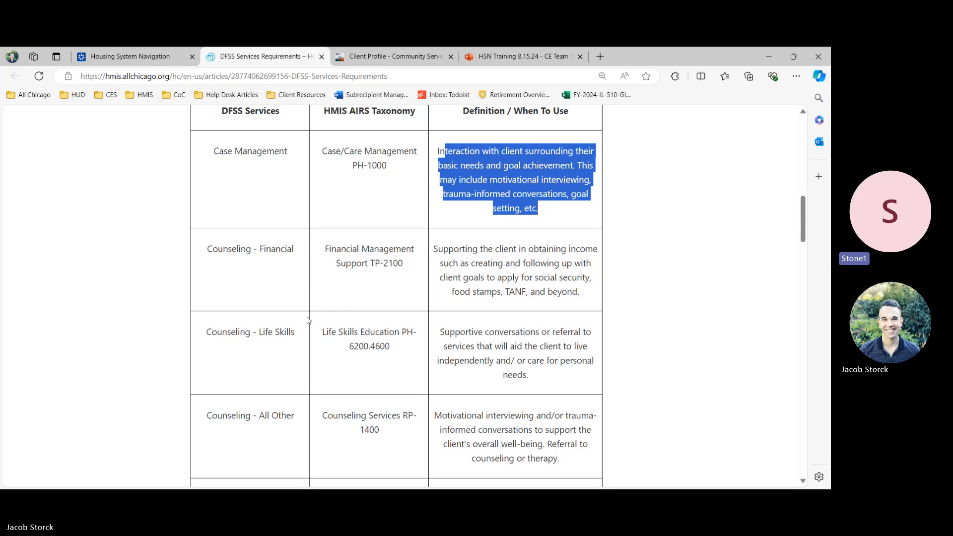
{"action": "scroll", "coordinate": [307, 320], "scroll_direction": "down", "scroll_amount": 5}
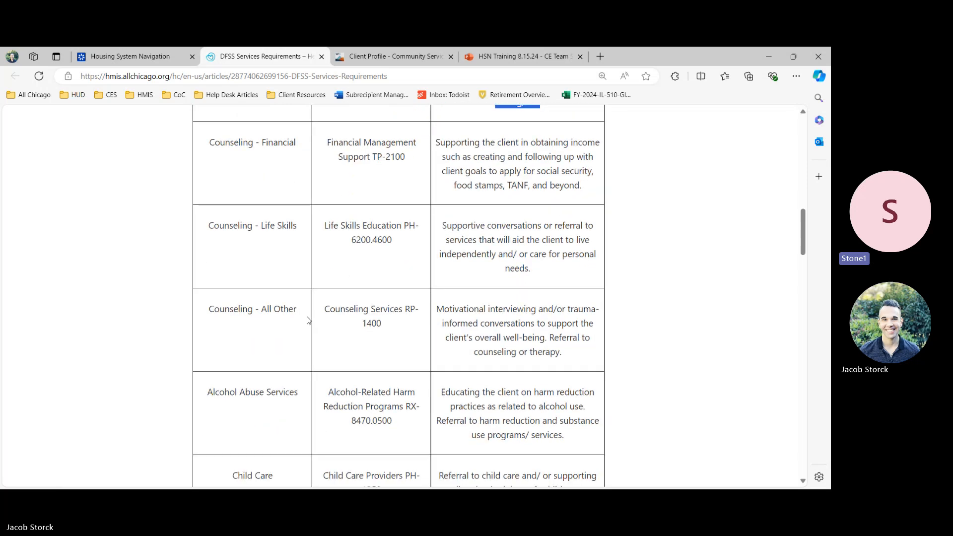
{"action": "scroll", "coordinate": [307, 320], "scroll_direction": "down", "scroll_amount": 3}
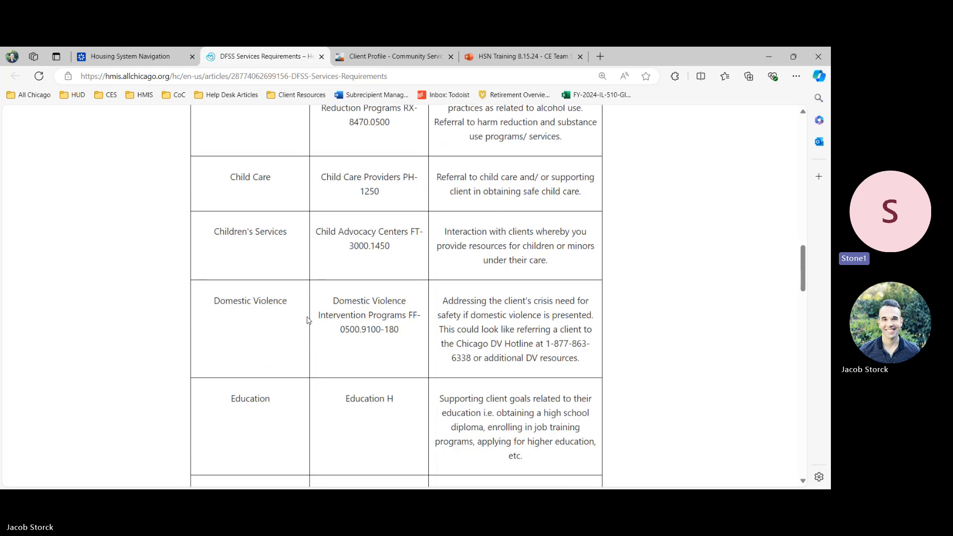
{"action": "scroll", "coordinate": [307, 320], "scroll_direction": "down", "scroll_amount": 2}
{"action": "scroll", "coordinate": [307, 320], "scroll_direction": "down", "scroll_amount": 2}
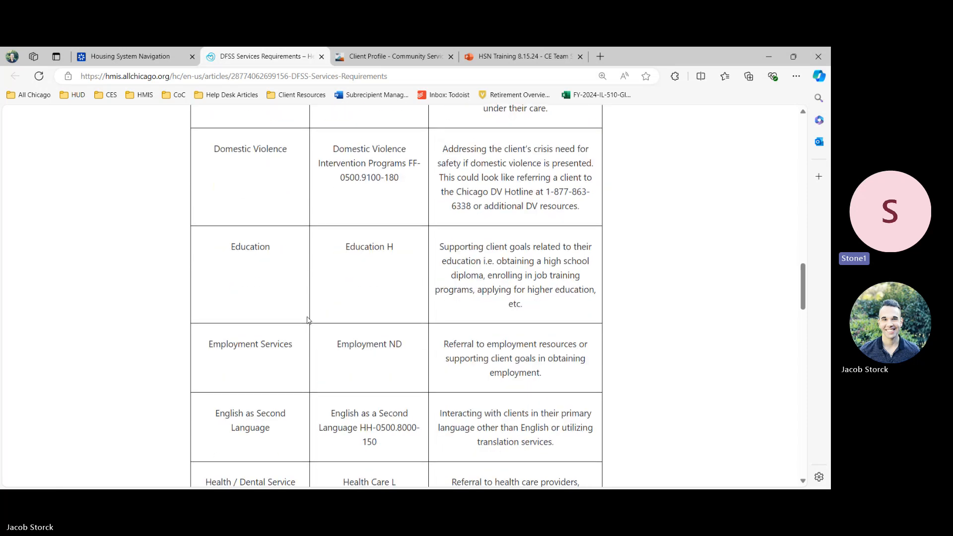
{"action": "scroll", "coordinate": [307, 320], "scroll_direction": "down", "scroll_amount": 4}
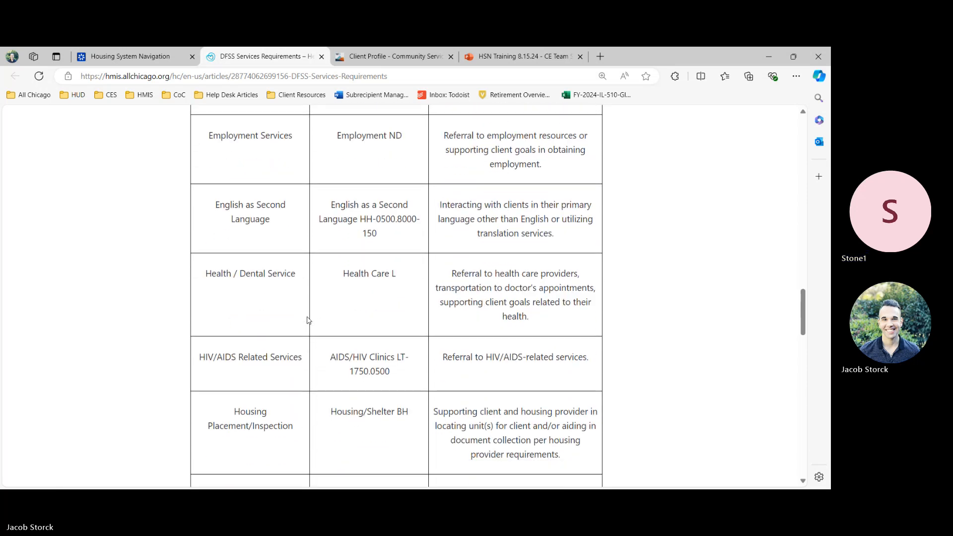
{"action": "scroll", "coordinate": [307, 320], "scroll_direction": "down", "scroll_amount": 1}
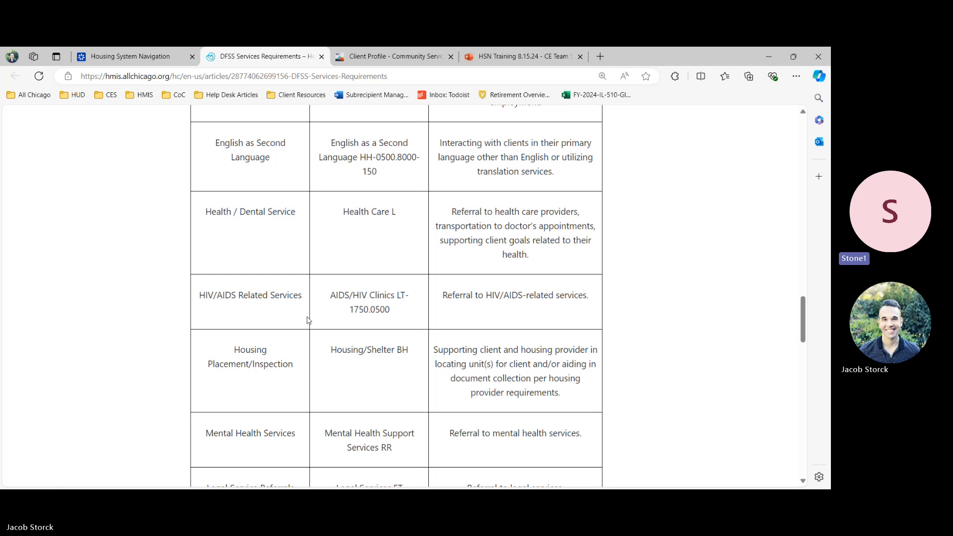
{"action": "scroll", "coordinate": [307, 320], "scroll_direction": "down", "scroll_amount": 3}
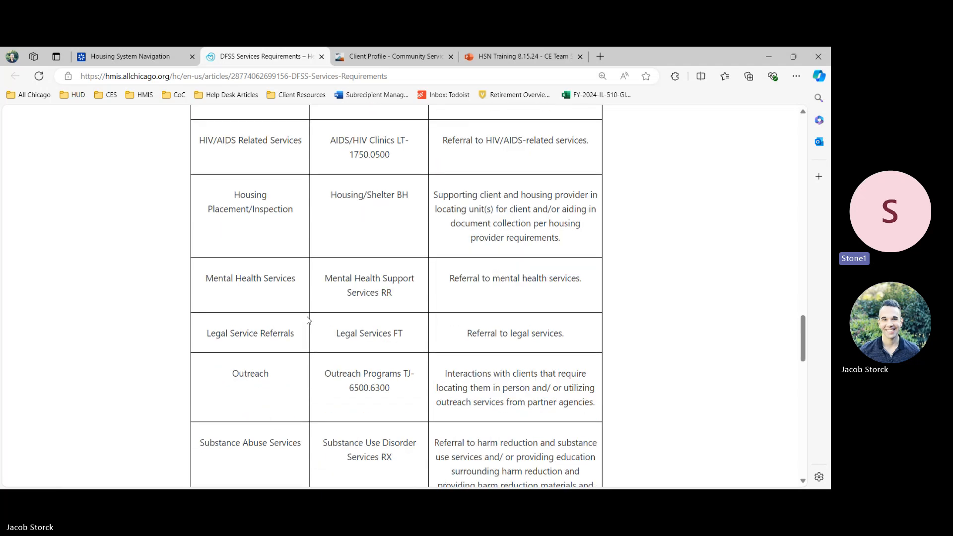
{"action": "scroll", "coordinate": [307, 320], "scroll_direction": "down", "scroll_amount": 4}
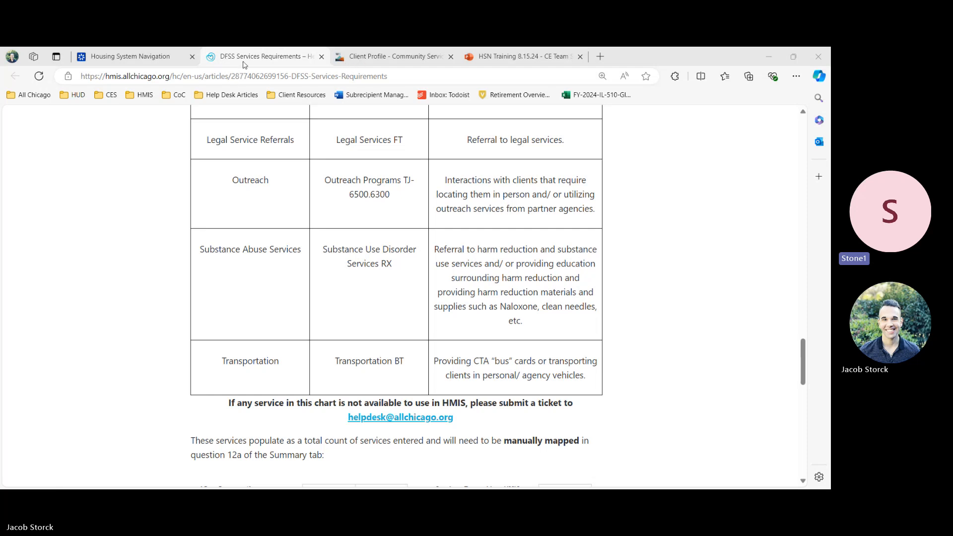
- Return to the client's service history and open the 08/01/2024 Case/Care Management service for editing
{"action": "left_click", "coordinate": [356, 58]}
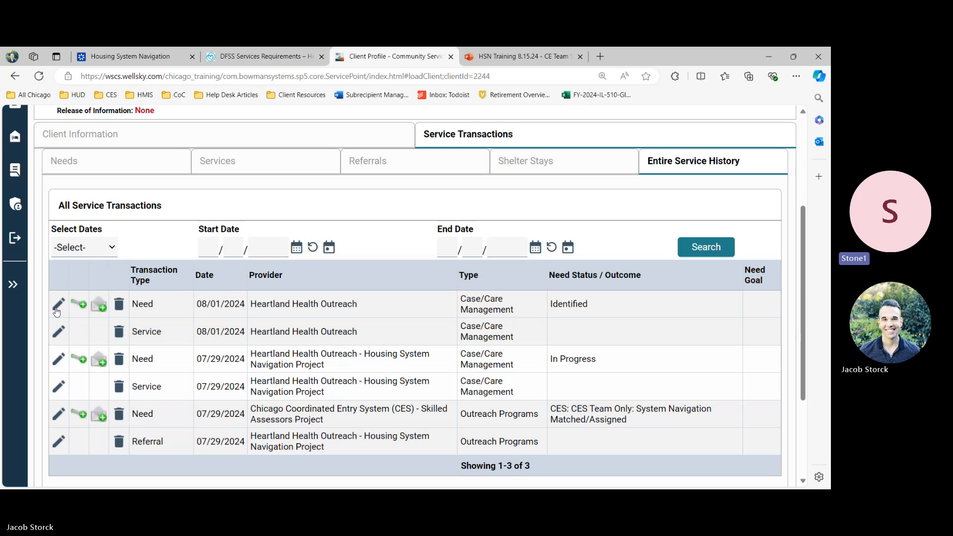
{"action": "left_click", "coordinate": [59, 332]}
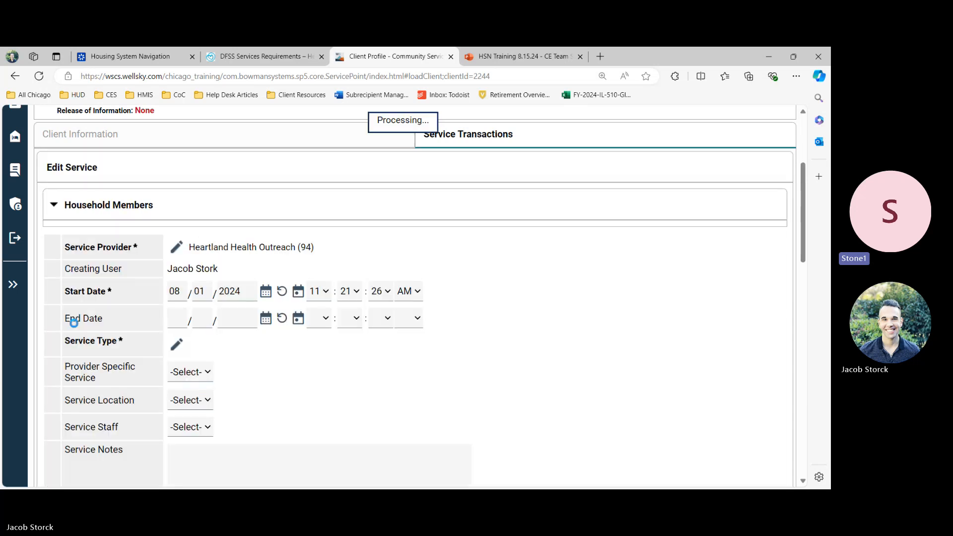
{"action": "scroll", "coordinate": [201, 309], "scroll_direction": "down", "scroll_amount": 1}
{"action": "scroll", "coordinate": [201, 309], "scroll_direction": "down", "scroll_amount": 6}
{"action": "scroll", "coordinate": [201, 309], "scroll_direction": "up", "scroll_amount": 6}
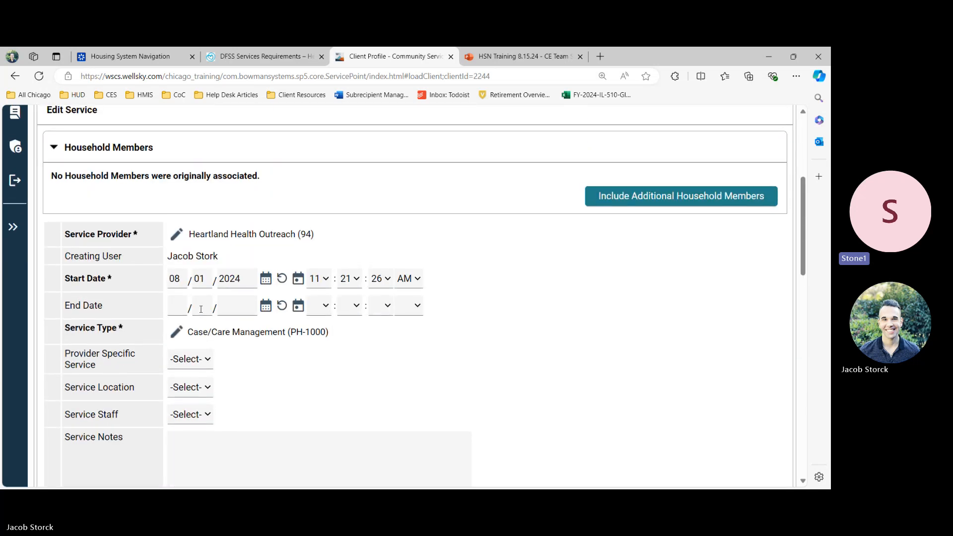
- Change the service provider to Heartland Health Outreach - Housing System Navigation Project (1420) with service type Case/Care Management (PH-1000)
{"action": "left_click", "coordinate": [177, 235]}
{"action": "left_click", "coordinate": [318, 278]}
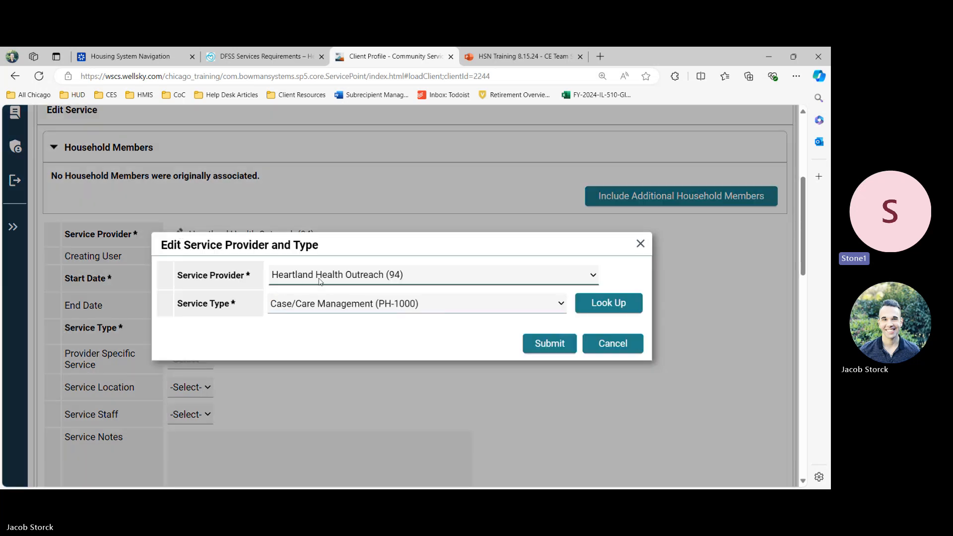
{"action": "left_click", "coordinate": [333, 332]}
{"action": "left_click", "coordinate": [552, 347]}
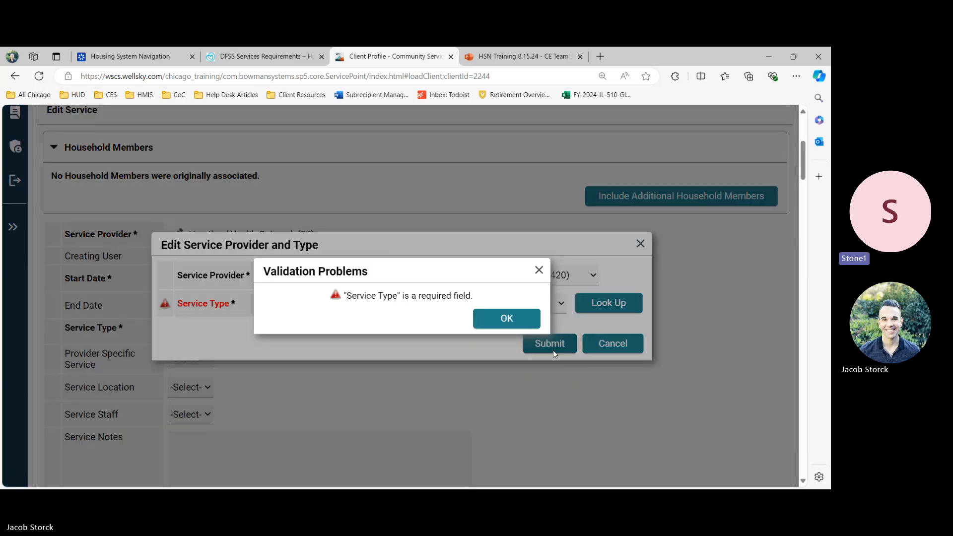
{"action": "left_click", "coordinate": [504, 318]}
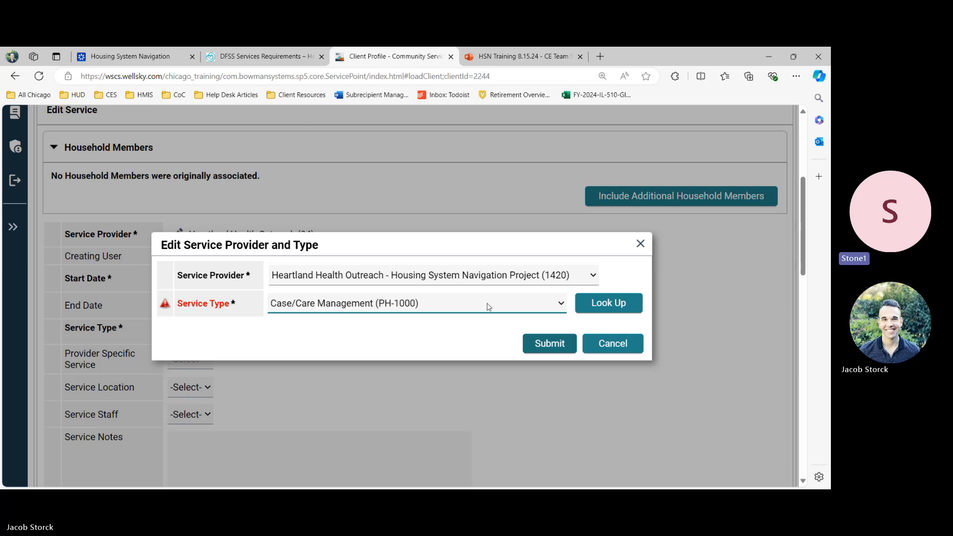
{"action": "left_click", "coordinate": [549, 344]}
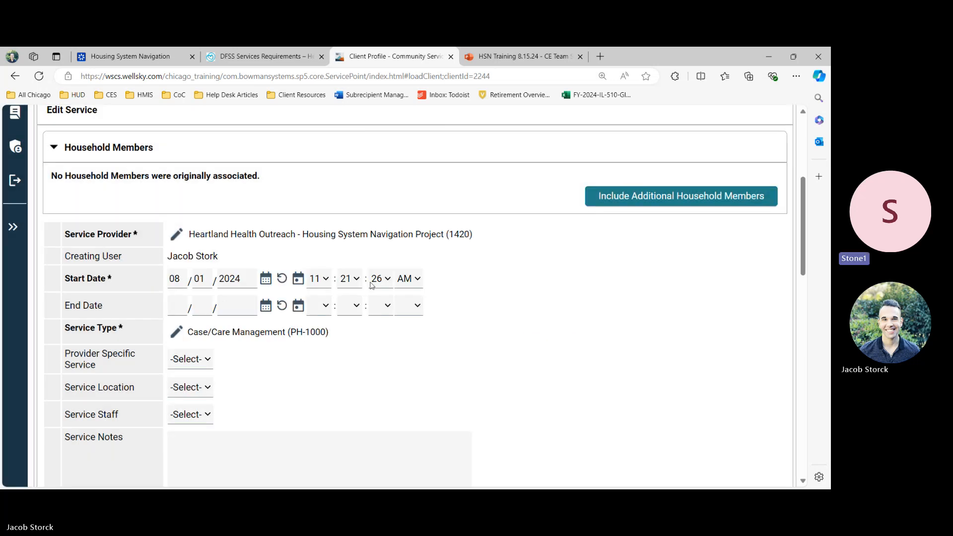
- Save and exit the edited service, and view the entire service history
{"action": "scroll", "coordinate": [371, 286], "scroll_direction": "down", "scroll_amount": 10}
{"action": "left_click", "coordinate": [668, 476]}
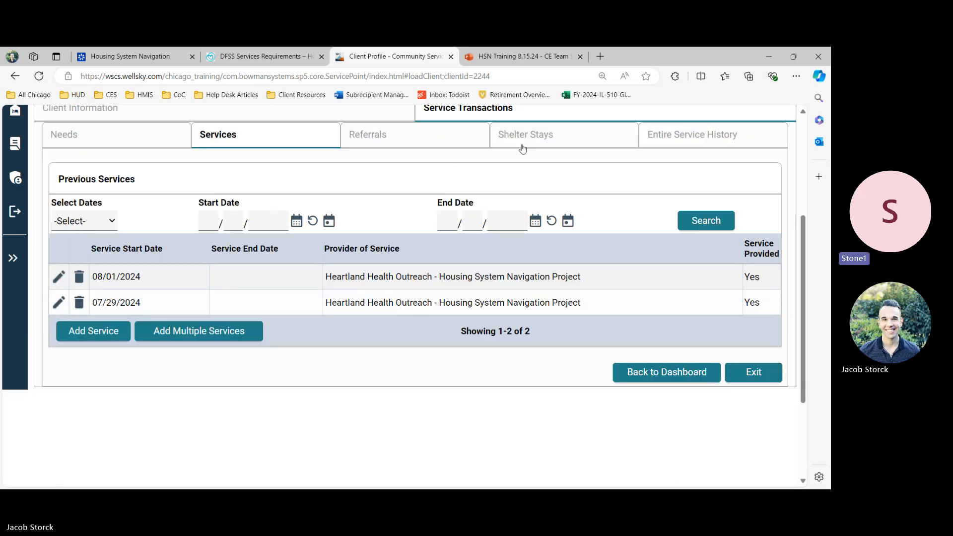
{"action": "left_click", "coordinate": [653, 142]}
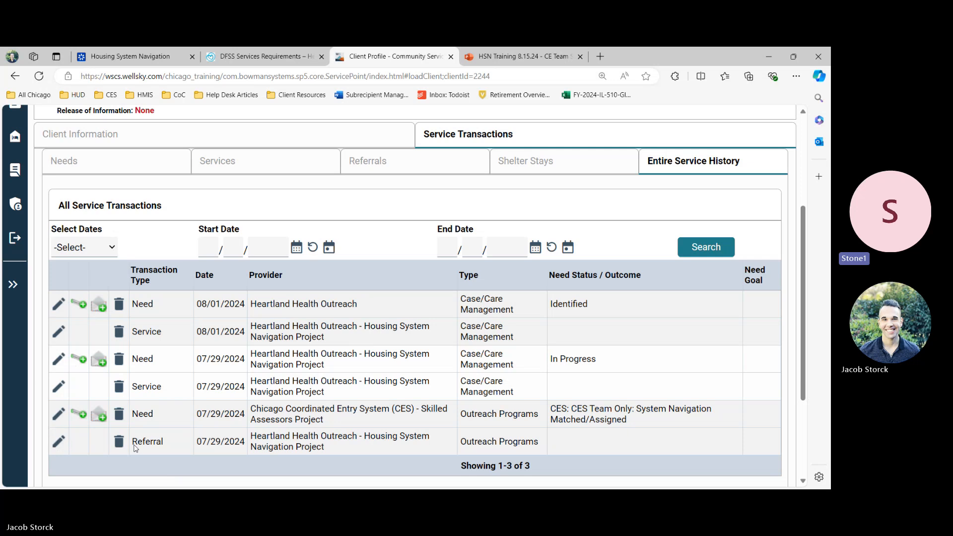
- Open the 07/29/2024 Outreach Programs referral and review its need status and outcome
{"action": "left_click_drag", "start_coordinate": [138, 418], "coordinate": [551, 444]}
{"action": "left_click", "coordinate": [612, 434]}
{"action": "scroll", "coordinate": [296, 432], "scroll_direction": "down", "scroll_amount": 1}
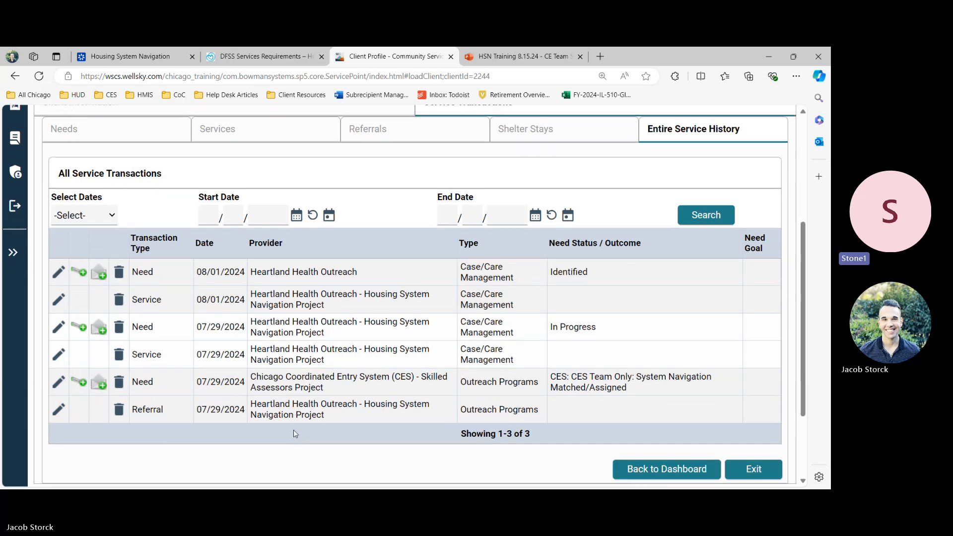
{"action": "left_click", "coordinate": [63, 416]}
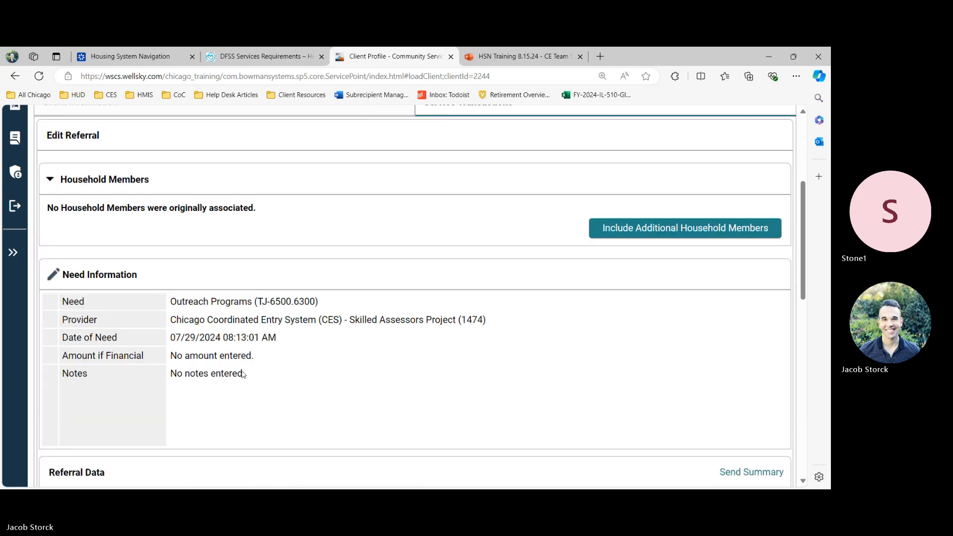
{"action": "scroll", "coordinate": [346, 363], "scroll_direction": "down", "scroll_amount": 3}
{"action": "scroll", "coordinate": [346, 363], "scroll_direction": "down", "scroll_amount": 7}
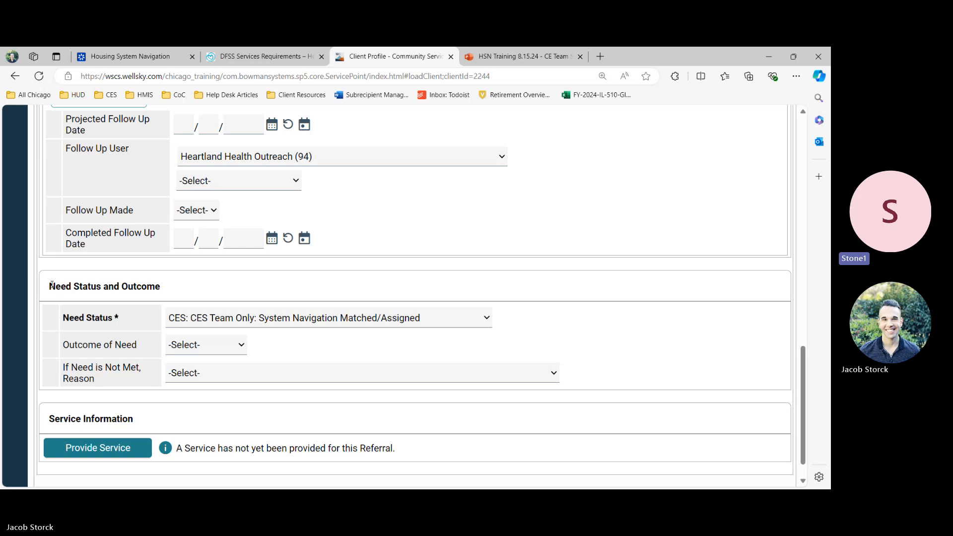
{"action": "left_click_drag", "start_coordinate": [49, 283], "coordinate": [318, 322]}
{"action": "left_click", "coordinate": [317, 319]}
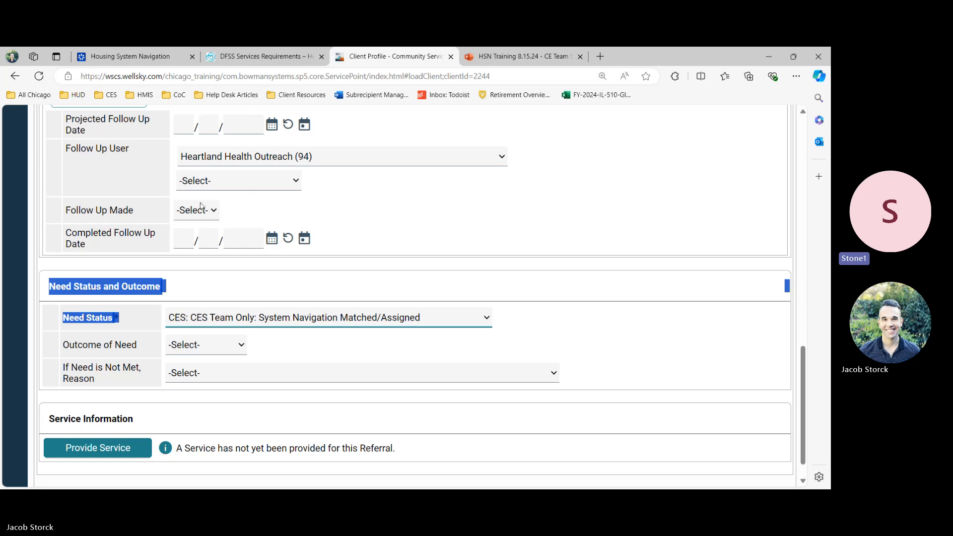
{"action": "left_click", "coordinate": [584, 279]}
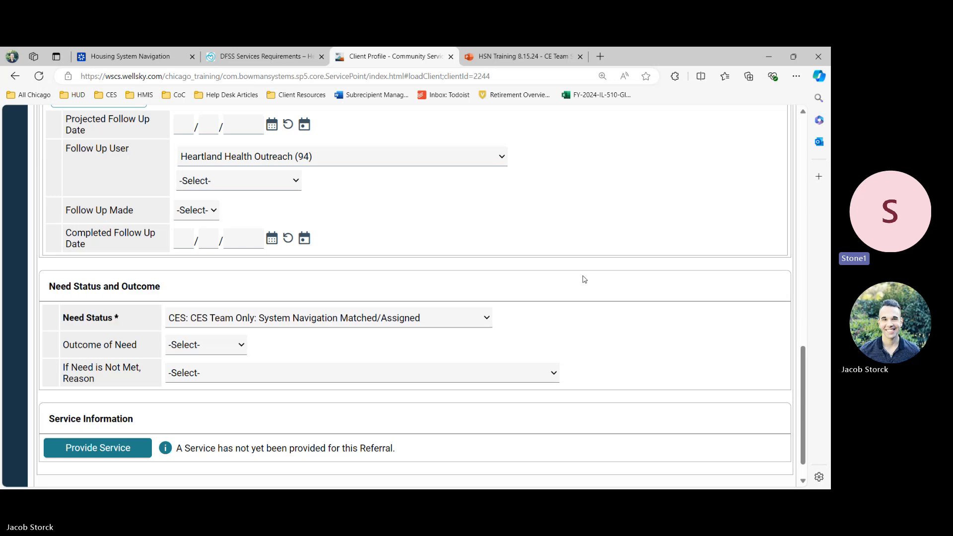
- Return to the Housing System Navigation training and view the Update CE Record instructions for Enter Data As mode
{"action": "left_click", "coordinate": [143, 55]}
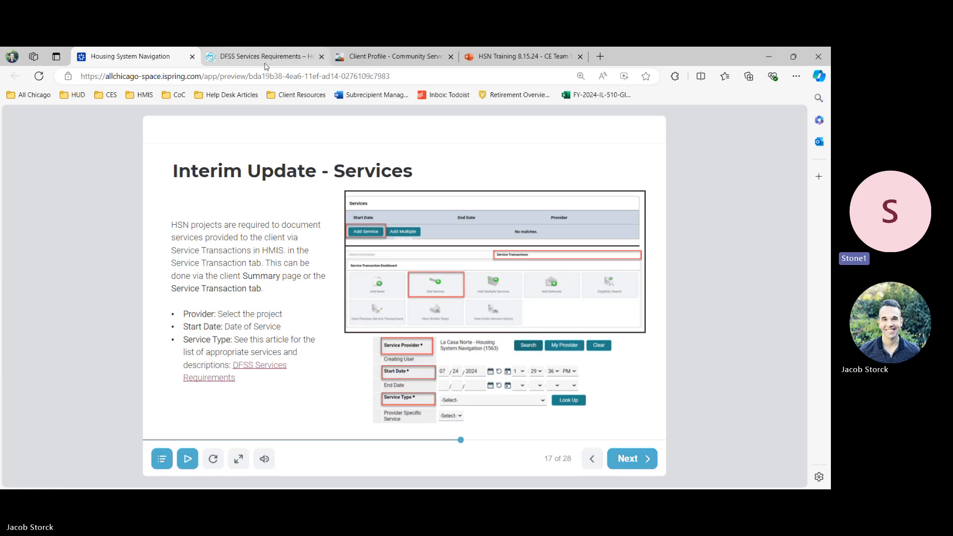
{"action": "mouse_move", "coordinate": [266, 66]}
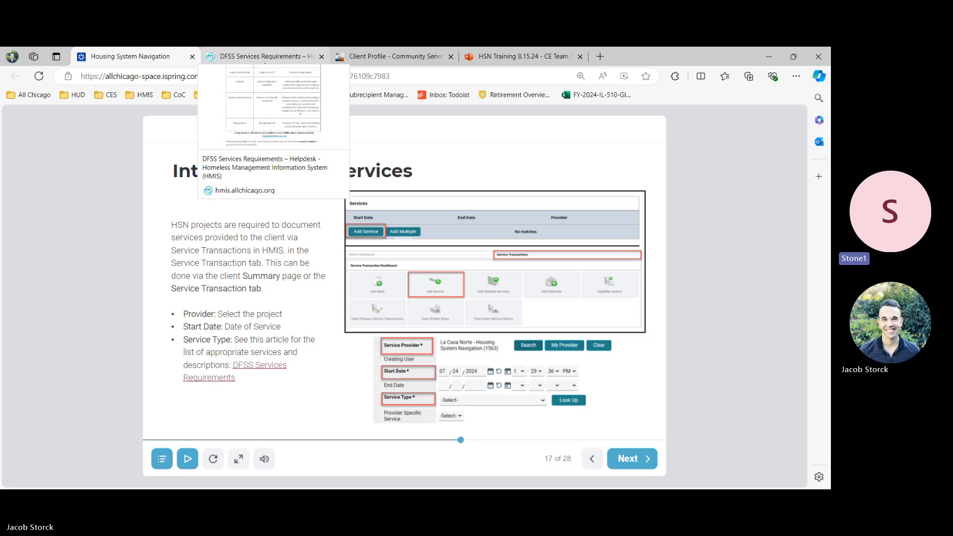
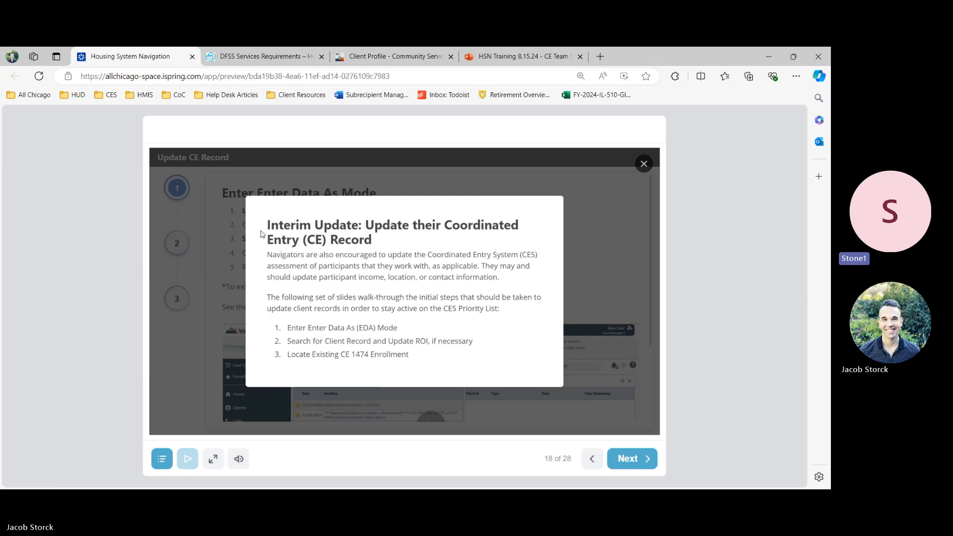
{"action": "left_click", "coordinate": [644, 467]}
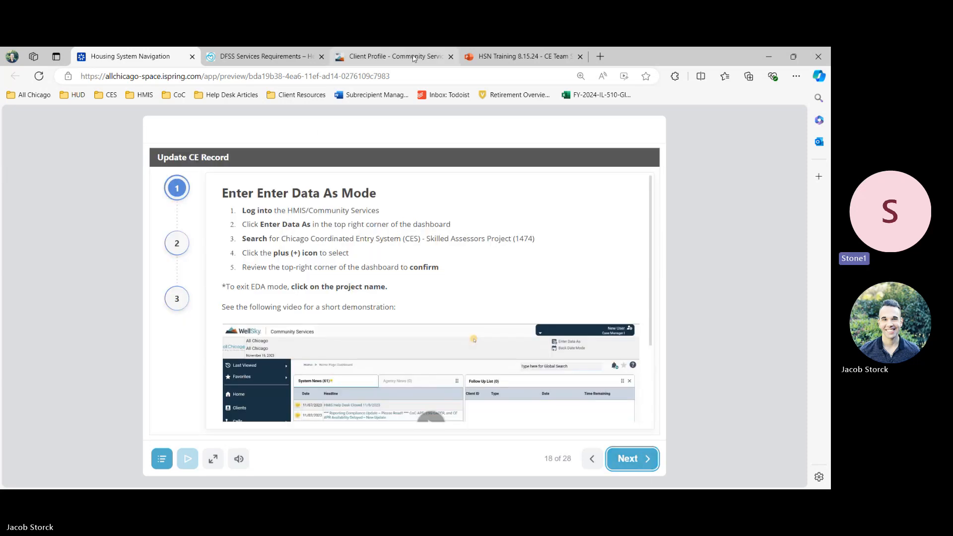
- Switch to the client record and enter data as Chicago Coordinated Entry System (CES) - Skilled Assessors Project (1474)
{"action": "left_click", "coordinate": [414, 58]}
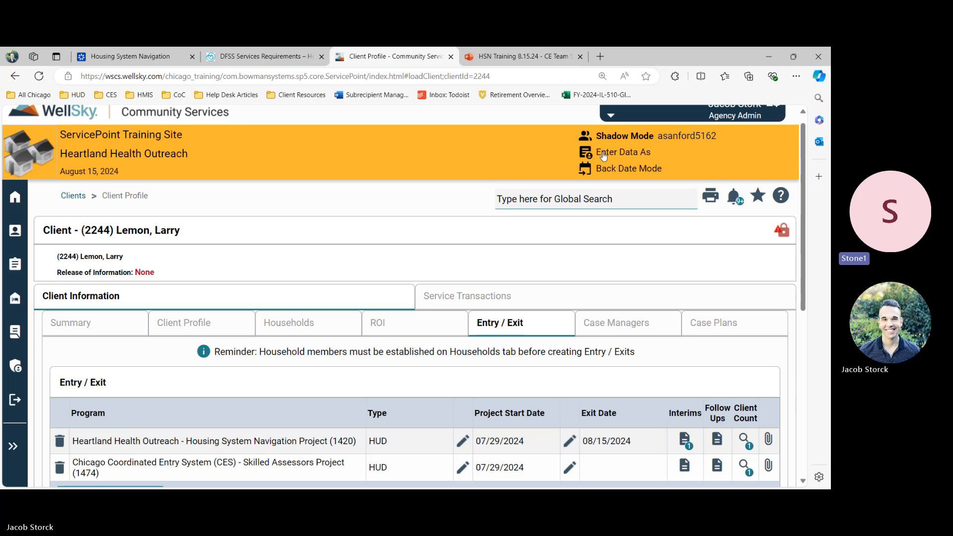
{"action": "left_click_drag", "start_coordinate": [58, 164], "coordinate": [184, 164]}
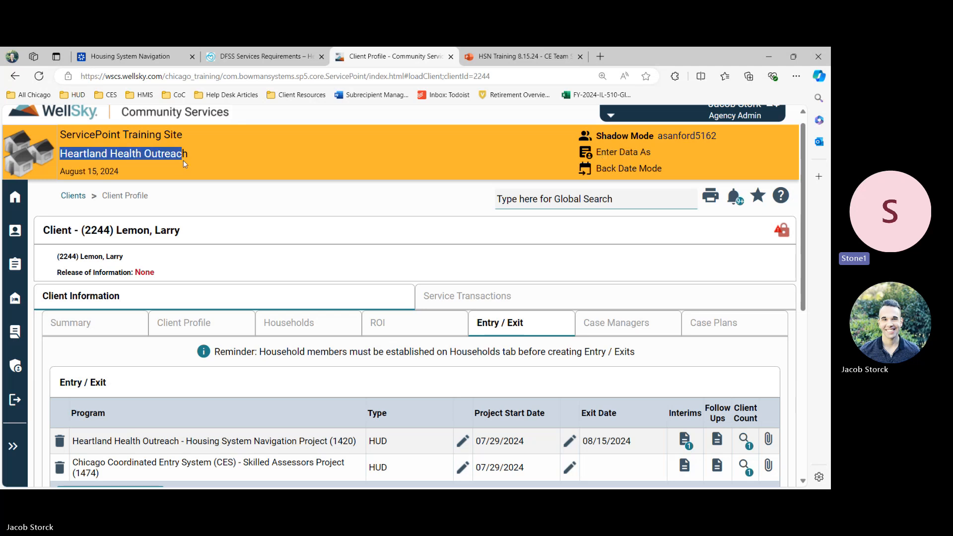
{"action": "left_click", "coordinate": [203, 160]}
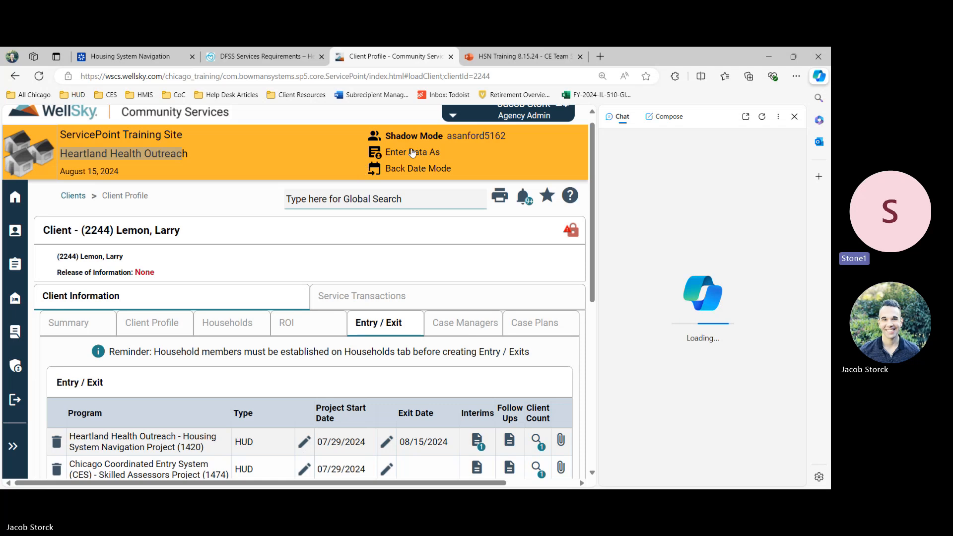
{"action": "left_click", "coordinate": [411, 153]}
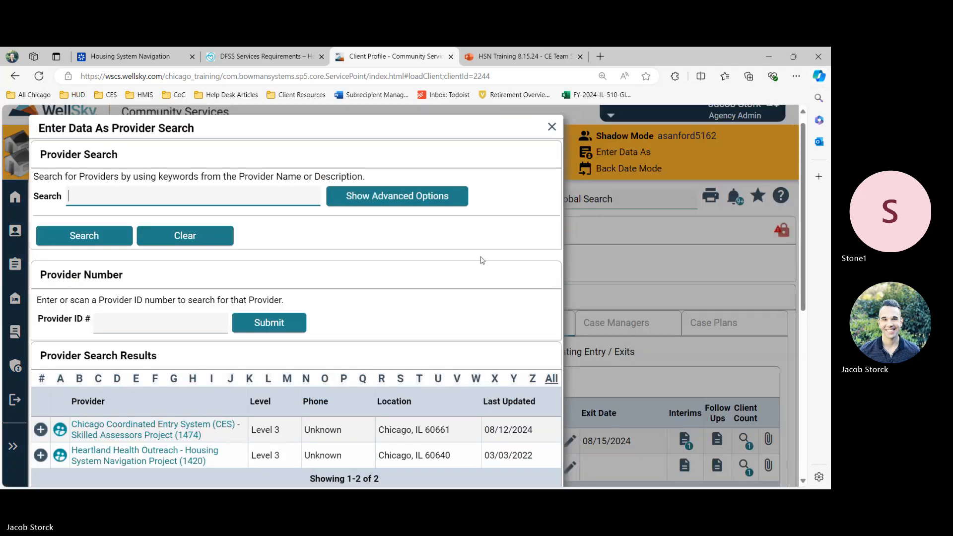
{"action": "left_click", "coordinate": [41, 429]}
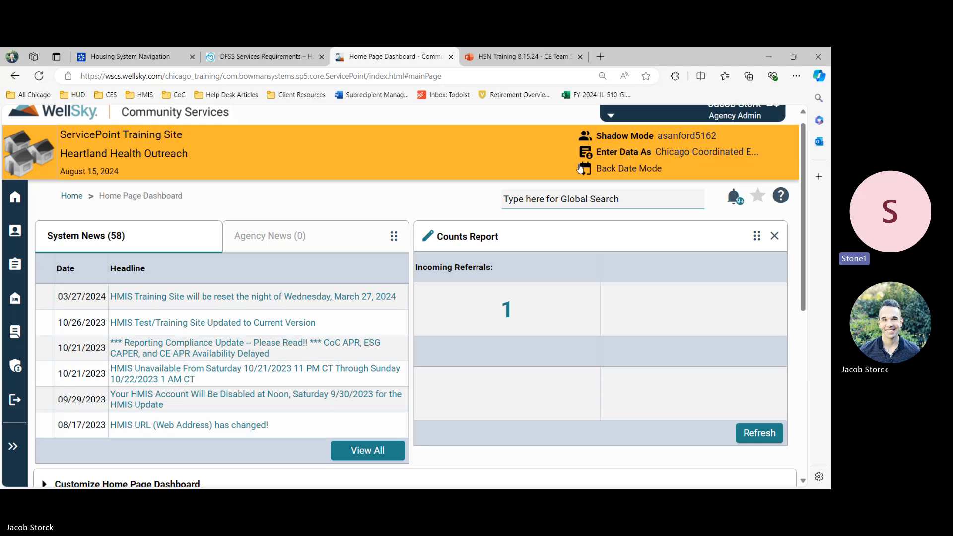
- Exit Enter Data As mode and re-enter it for the CES - Skilled Assessors Project (1474)
{"action": "left_click", "coordinate": [682, 153]}
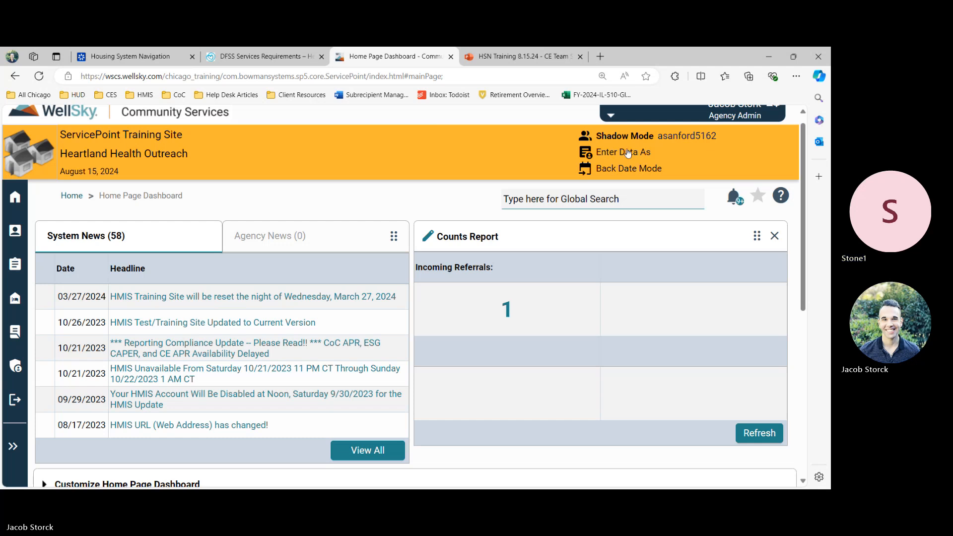
{"action": "left_click", "coordinate": [628, 152]}
{"action": "left_click", "coordinate": [151, 431]}
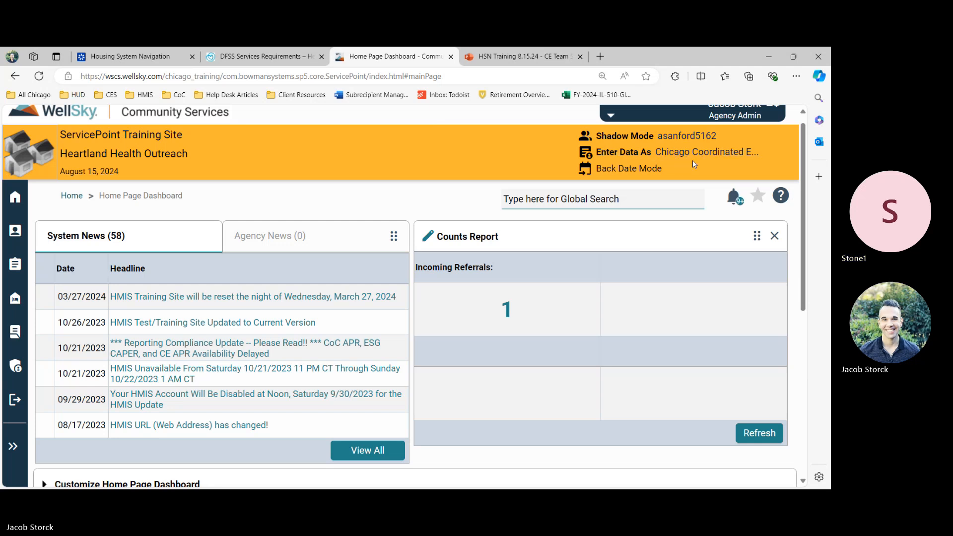
- Look up the client by client ID number and view their program entries and exits
{"action": "left_click", "coordinate": [14, 233]}
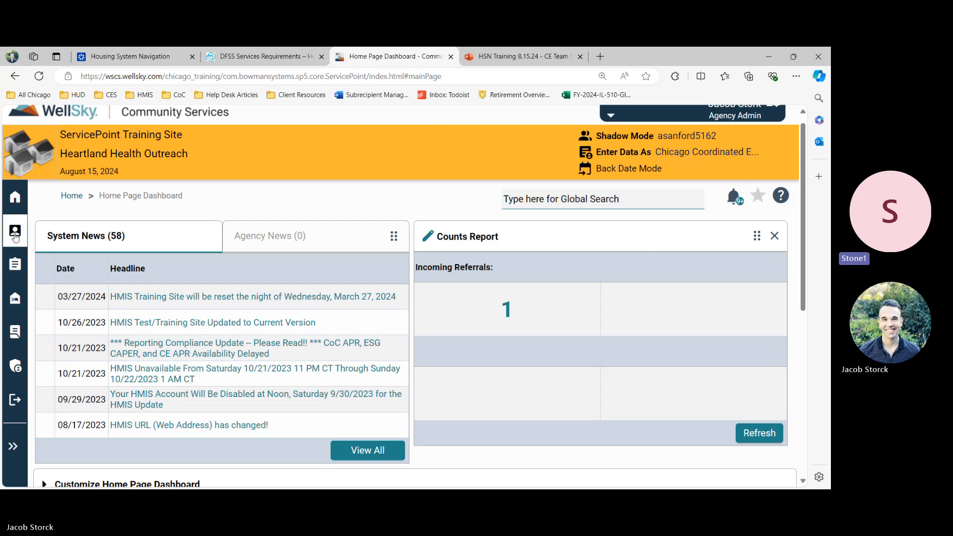
{"action": "type", "text": "2244"}
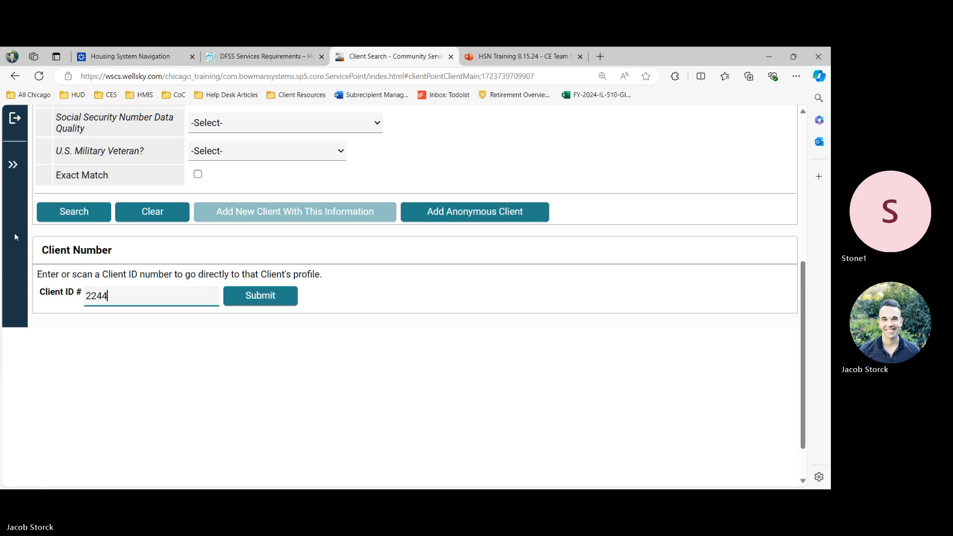
{"action": "key", "text": "Return"}
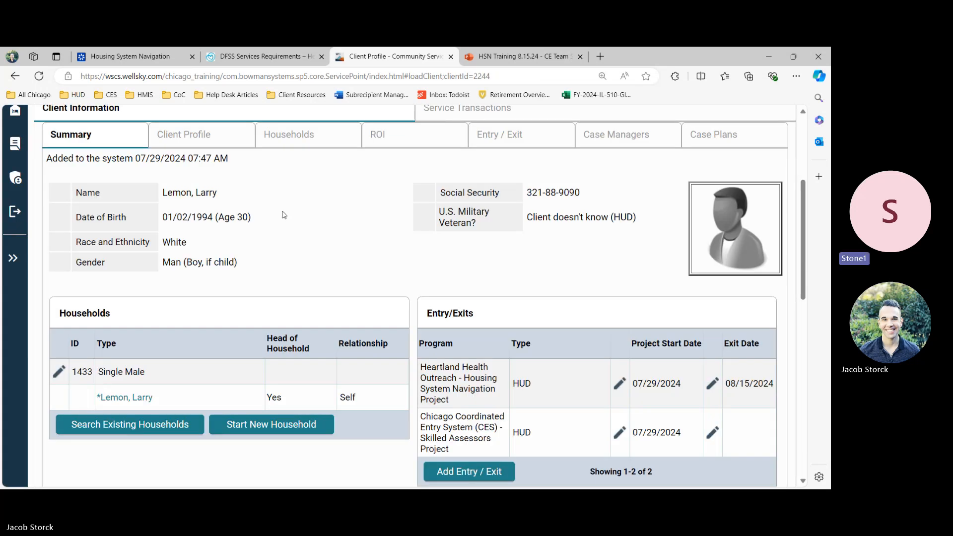
{"action": "scroll", "coordinate": [283, 214], "scroll_direction": "up", "scroll_amount": 1}
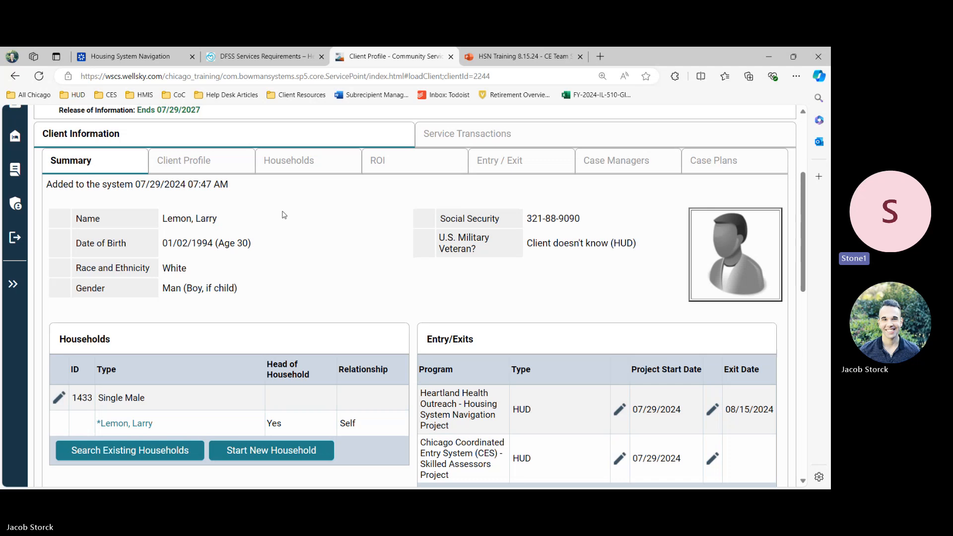
{"action": "left_click", "coordinate": [529, 162]}
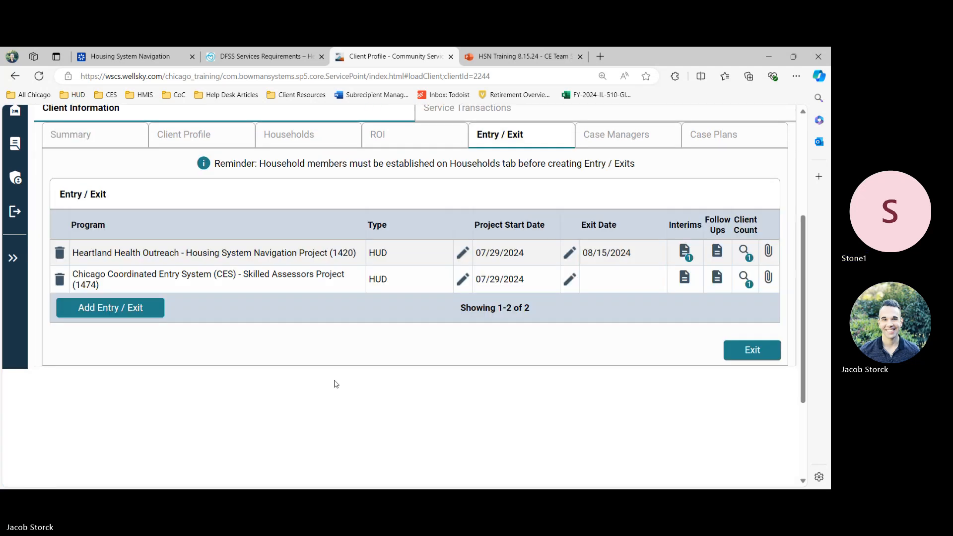
{"action": "scroll", "coordinate": [335, 384], "scroll_direction": "up", "scroll_amount": 1}
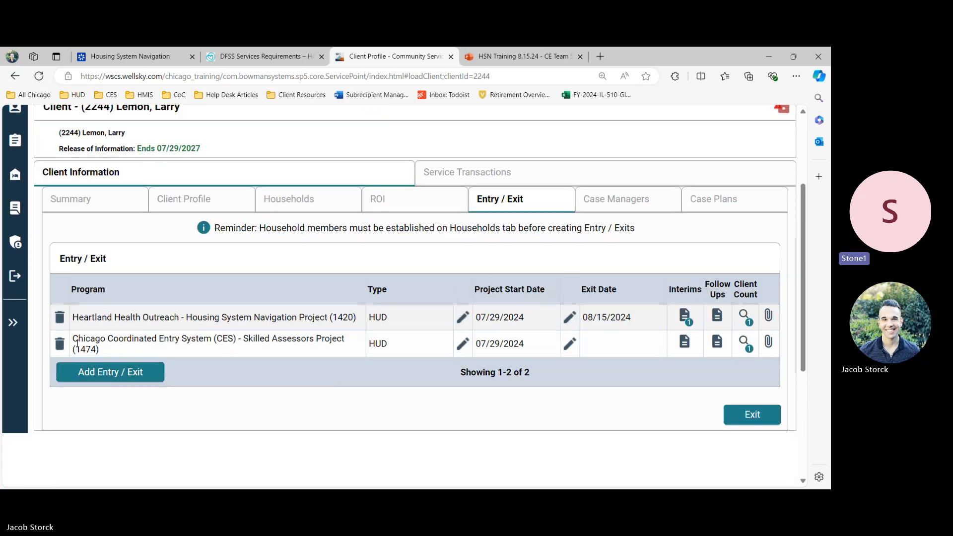
- Add an interim review of type Update to the CES - Skilled Assessors Project (1474) entry and continue to its assessment
{"action": "left_click_drag", "start_coordinate": [74, 339], "coordinate": [104, 352]}
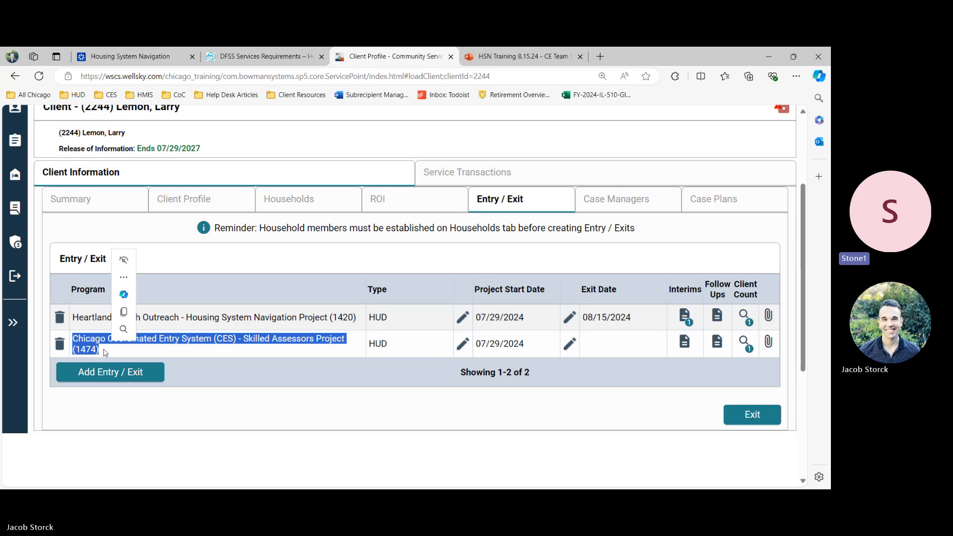
{"action": "left_click", "coordinate": [683, 343]}
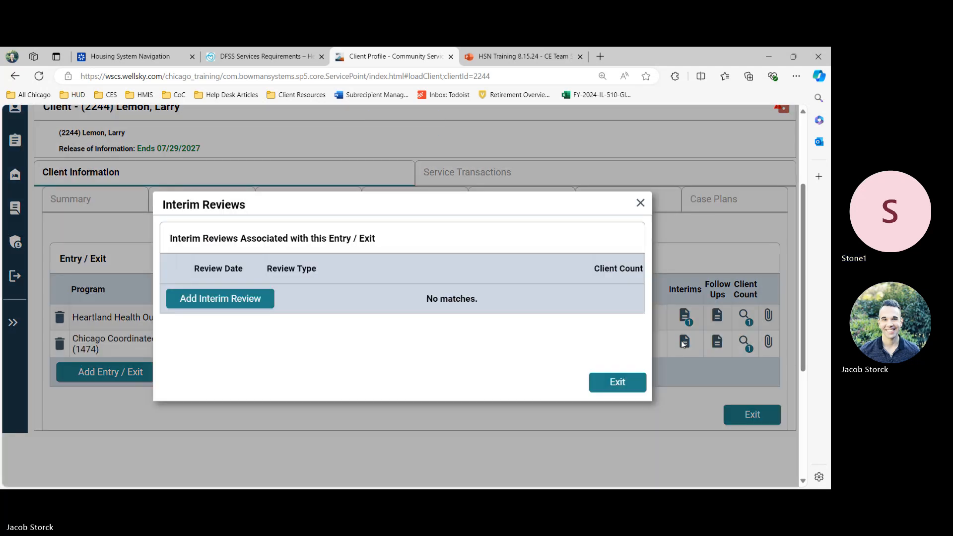
{"action": "left_click", "coordinate": [246, 299]}
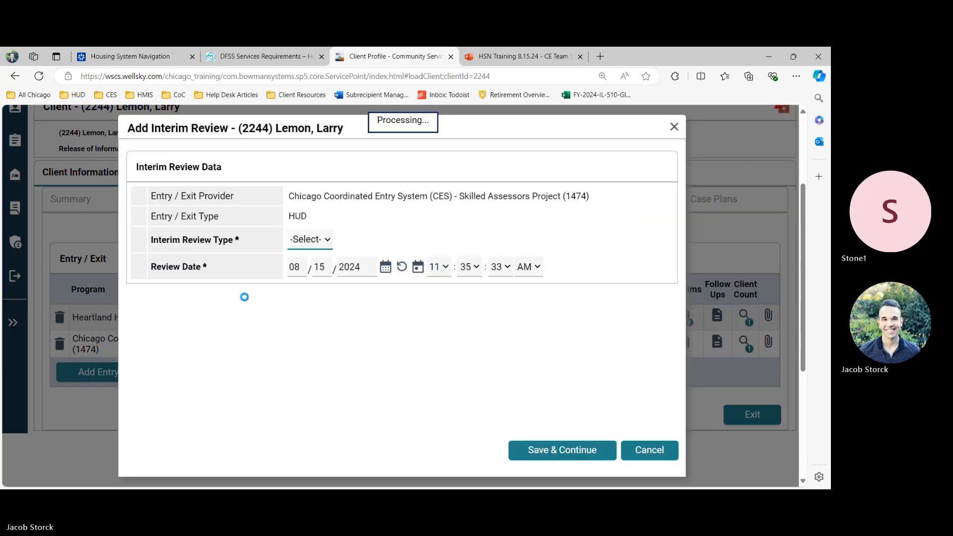
{"action": "left_click", "coordinate": [330, 248]}
{"action": "left_click", "coordinate": [325, 269]}
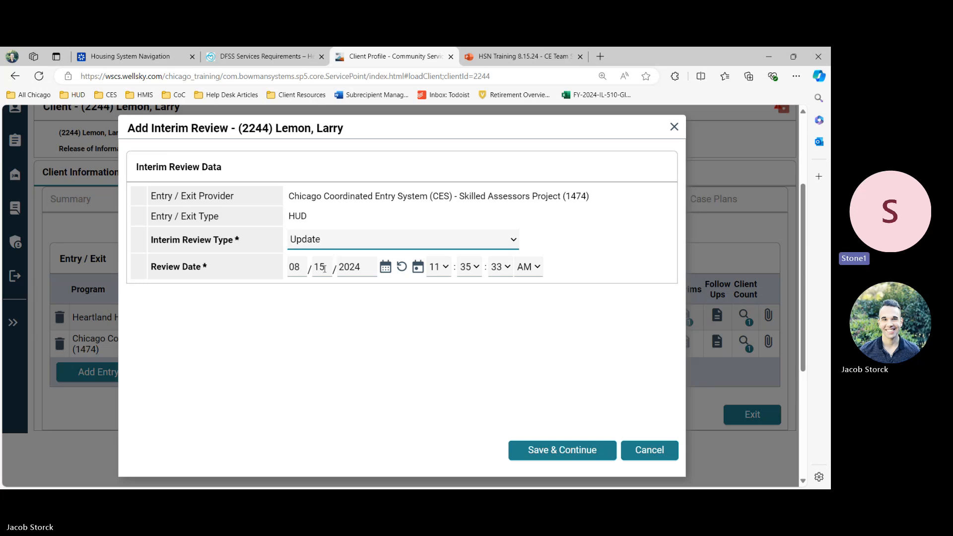
{"action": "left_click", "coordinate": [537, 455]}
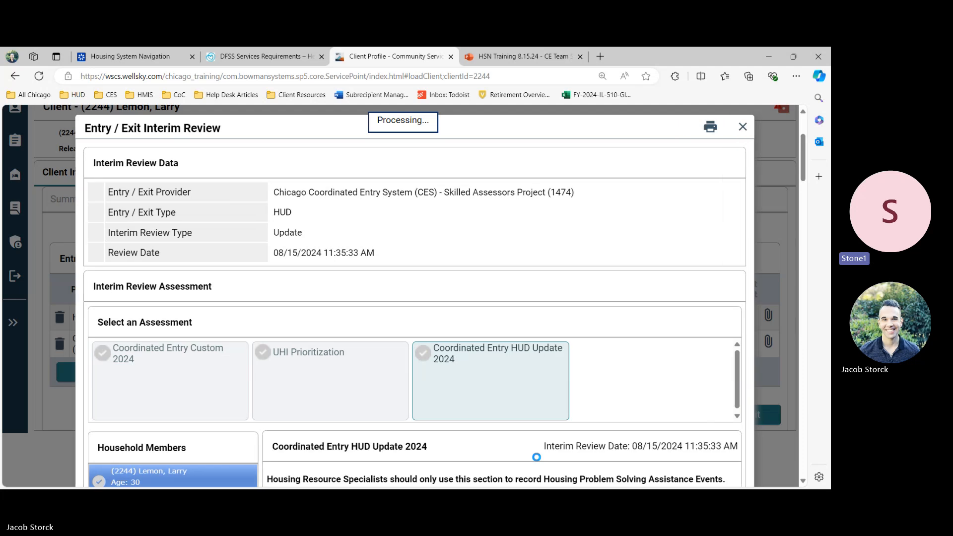
- Show all Monthly Income records in the Coordinated Entry HUD Update 2024 assessment and sort them by Receiving Income Source
{"action": "scroll", "coordinate": [538, 460], "scroll_direction": "down", "scroll_amount": 5}
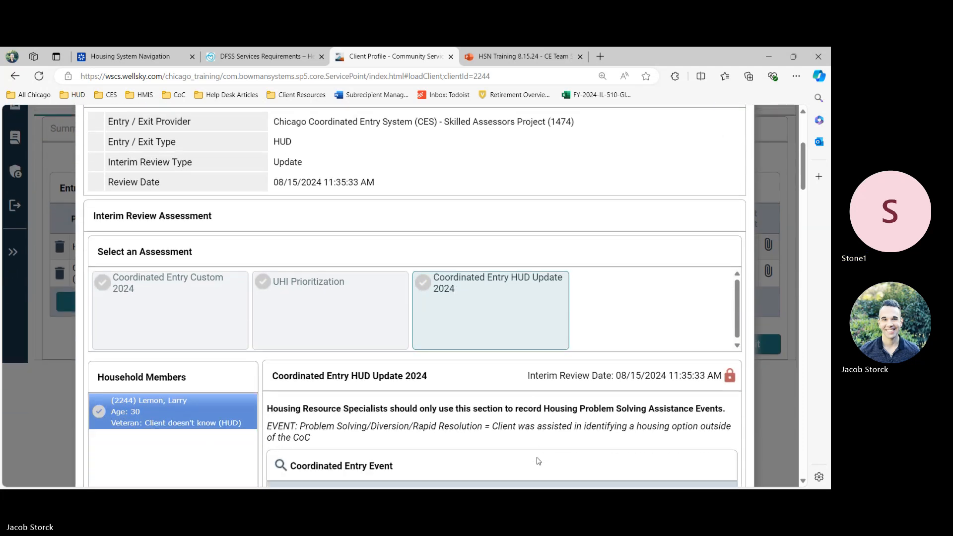
{"action": "scroll", "coordinate": [538, 460], "scroll_direction": "down", "scroll_amount": 4}
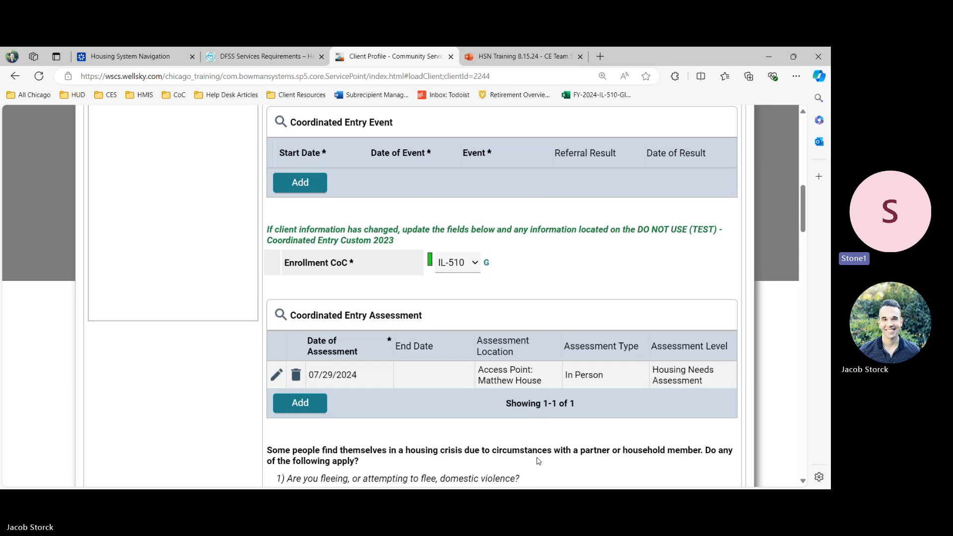
{"action": "scroll", "coordinate": [537, 460], "scroll_direction": "down", "scroll_amount": 2}
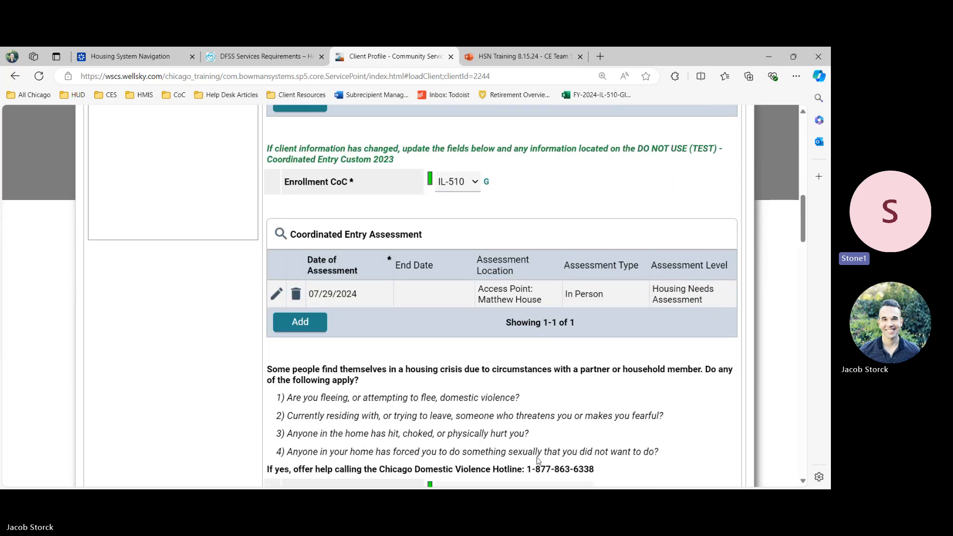
{"action": "scroll", "coordinate": [539, 461], "scroll_direction": "down", "scroll_amount": 10}
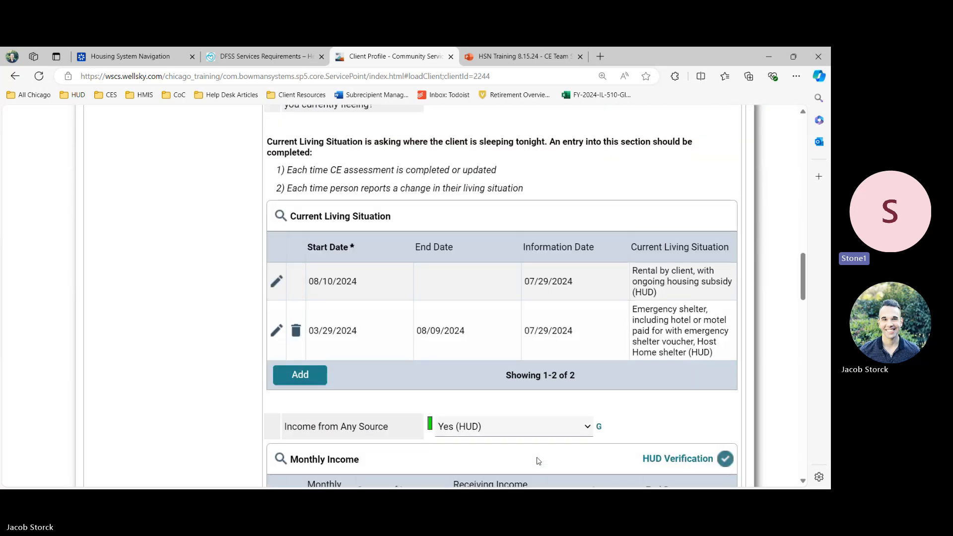
{"action": "scroll", "coordinate": [539, 461], "scroll_direction": "down", "scroll_amount": 5}
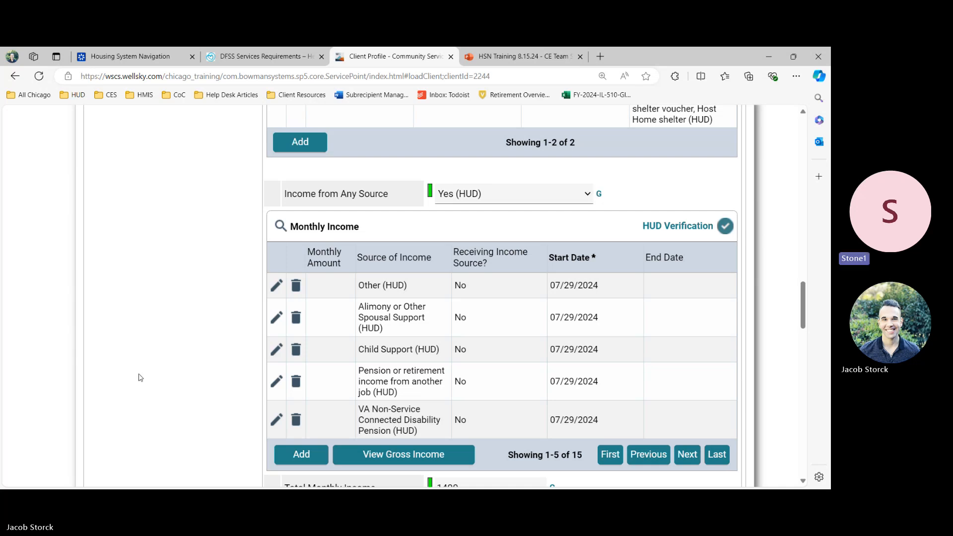
{"action": "scroll", "coordinate": [139, 375], "scroll_direction": "down", "scroll_amount": 1}
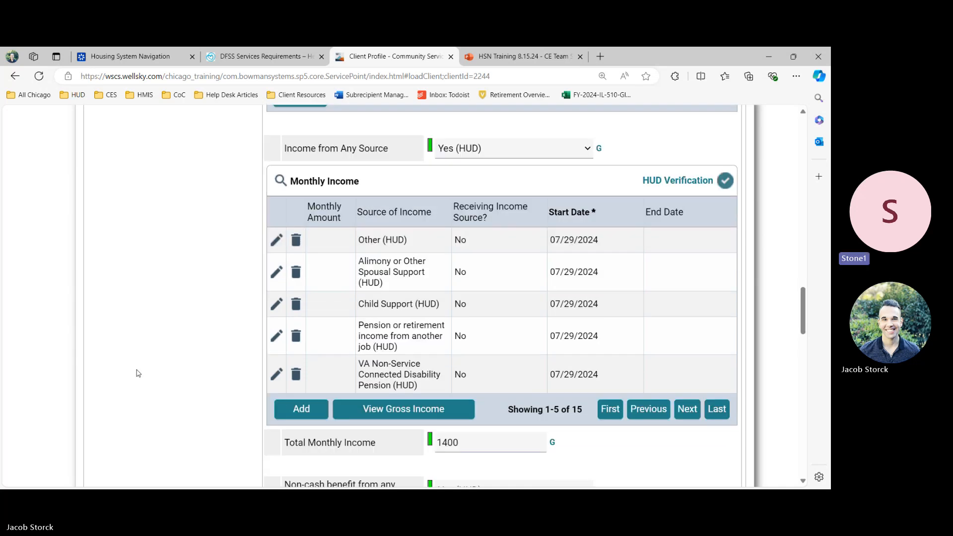
{"action": "left_click", "coordinate": [280, 181]}
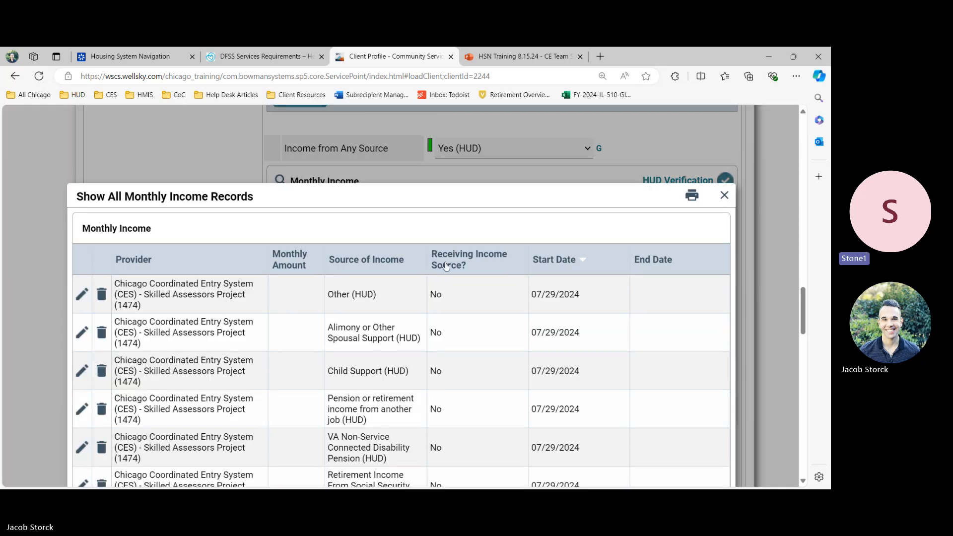
{"action": "left_click", "coordinate": [448, 262]}
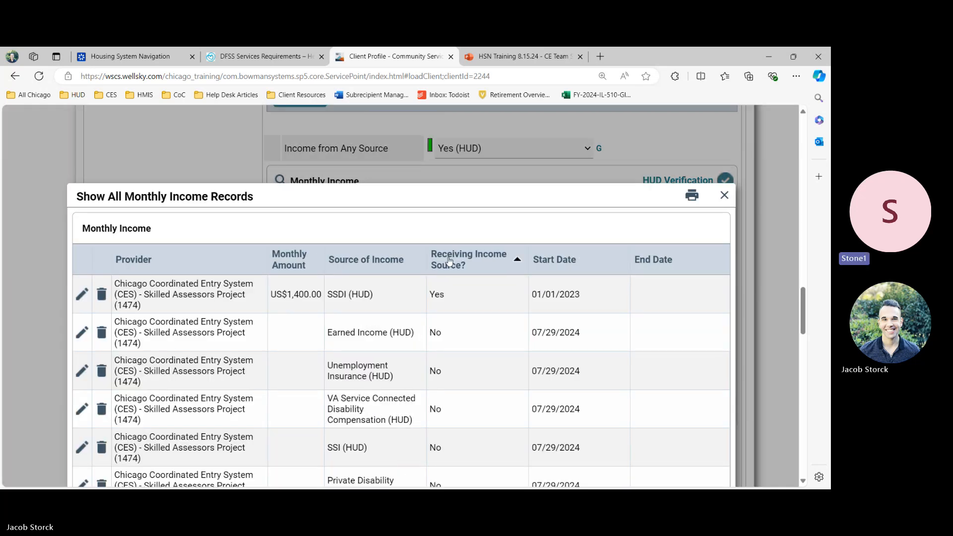
- Set the End Date of the SSDI (HUD) monthly income record to 08/14/2024 and save it
{"action": "scroll", "coordinate": [448, 260], "scroll_direction": "down", "scroll_amount": 1}
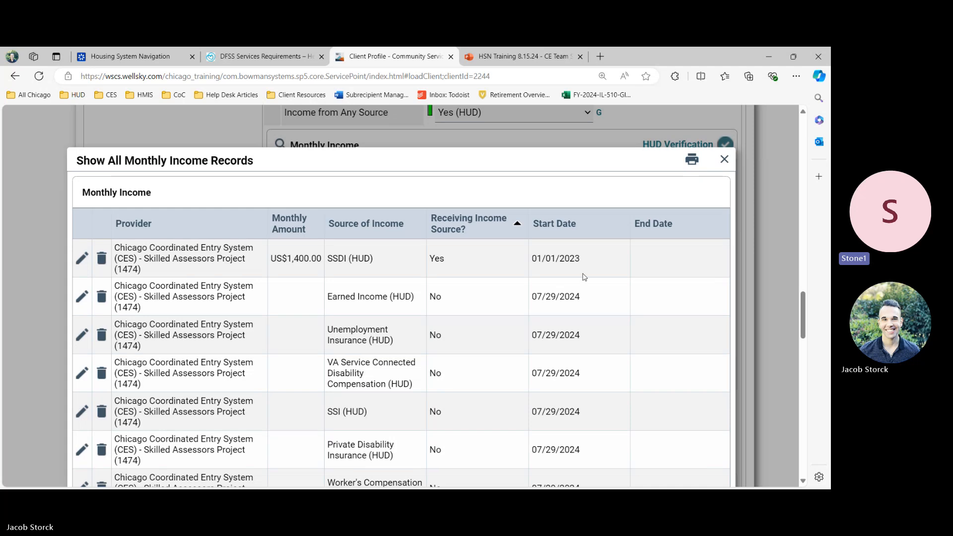
{"action": "left_click_drag", "start_coordinate": [583, 261], "coordinate": [270, 264]}
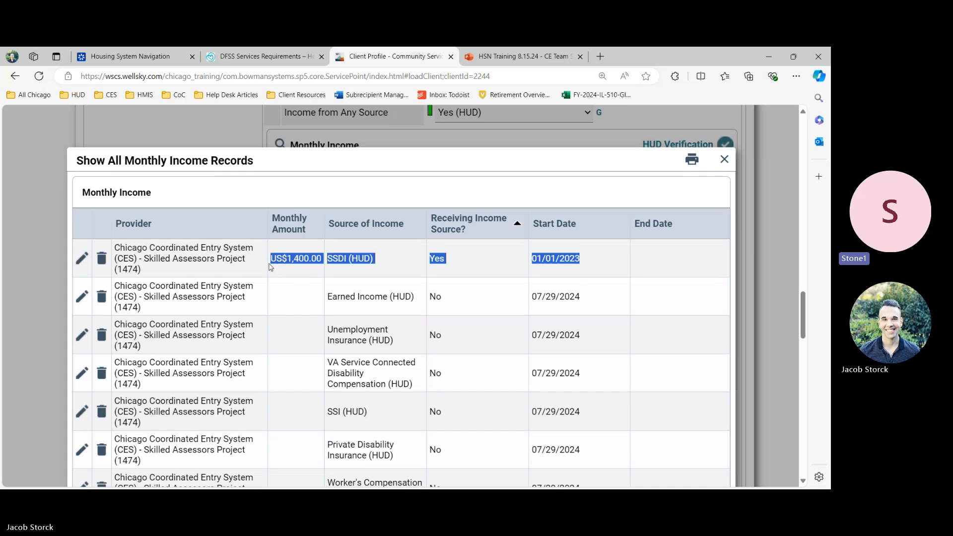
{"action": "left_click", "coordinate": [76, 264]}
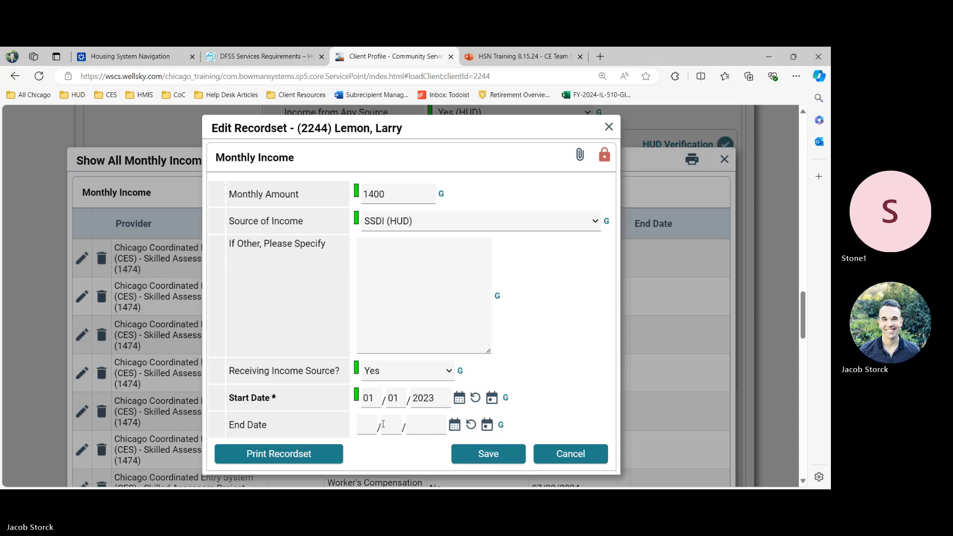
{"action": "left_click", "coordinate": [368, 426]}
{"action": "type", "text": "7"}
{"action": "key", "text": "BackSpace"}
{"action": "type", "text": "8"}
{"action": "key", "text": "Tab"}
{"action": "type", "text": "14/"}
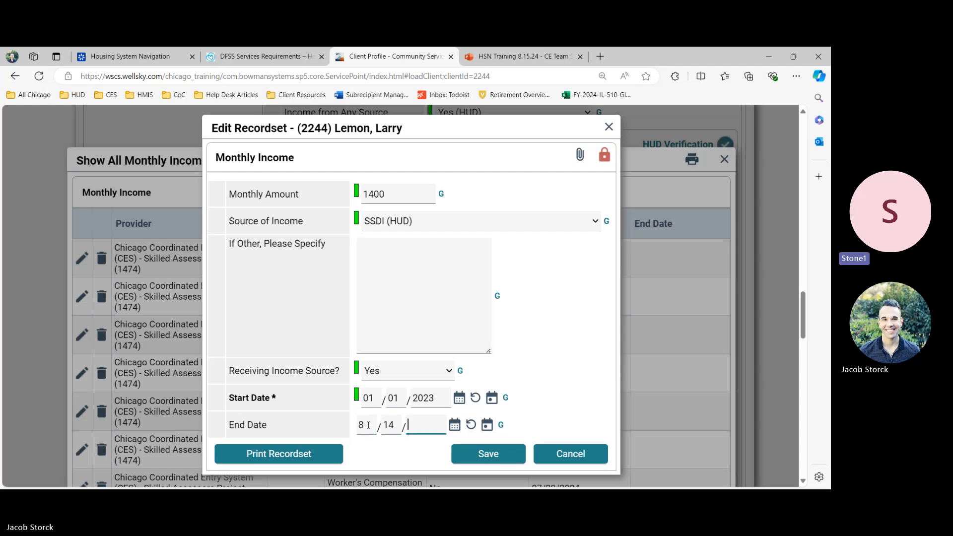
{"action": "type", "text": "2024"}
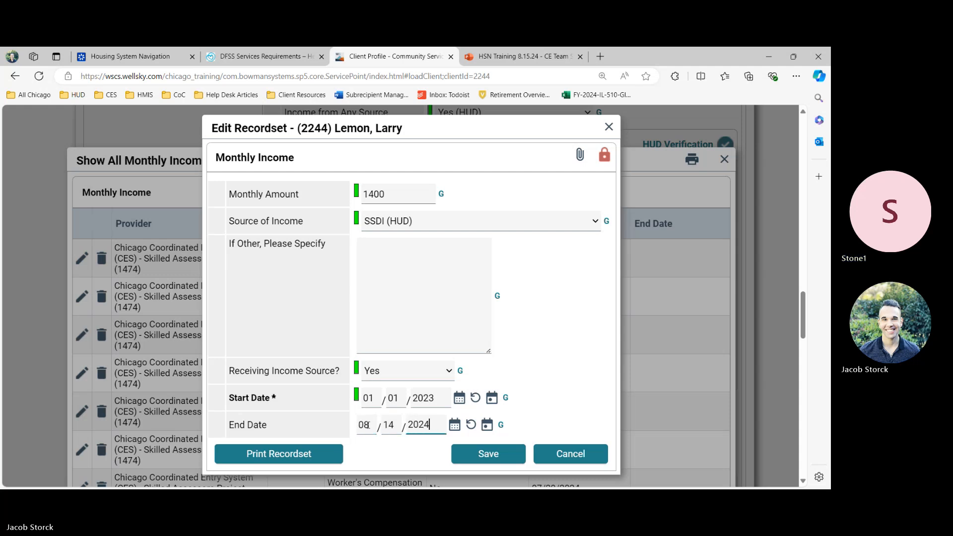
{"action": "left_click", "coordinate": [487, 452]}
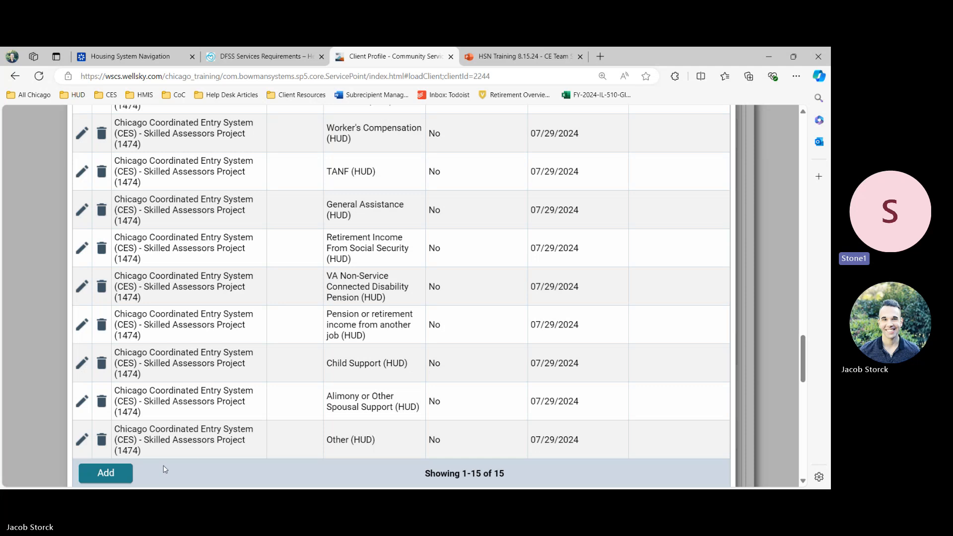
- Add a Monthly Income record of 200 from SSI (HUD), receiving Yes, starting 08/15/2024, and close the list of all income records
{"action": "left_click", "coordinate": [124, 471]}
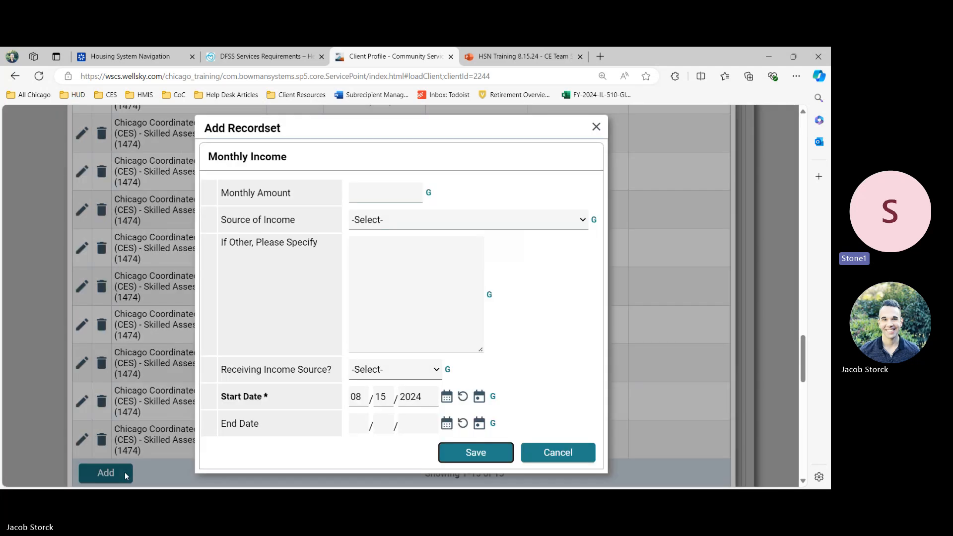
{"action": "left_click", "coordinate": [379, 195]}
{"action": "type", "text": "200"}
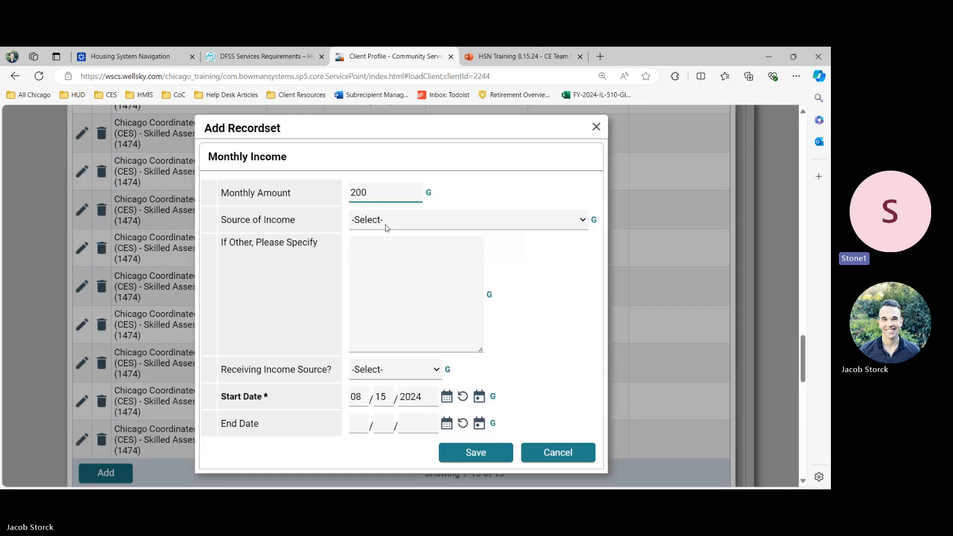
{"action": "left_click", "coordinate": [387, 223]}
{"action": "left_click", "coordinate": [376, 276]}
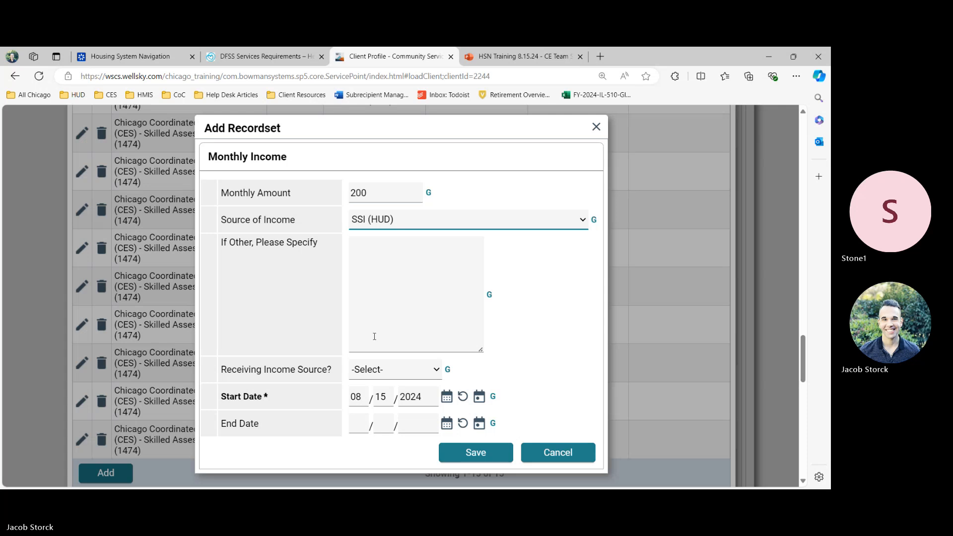
{"action": "left_click", "coordinate": [375, 375]}
{"action": "left_click", "coordinate": [375, 401]}
{"action": "left_click", "coordinate": [483, 455]}
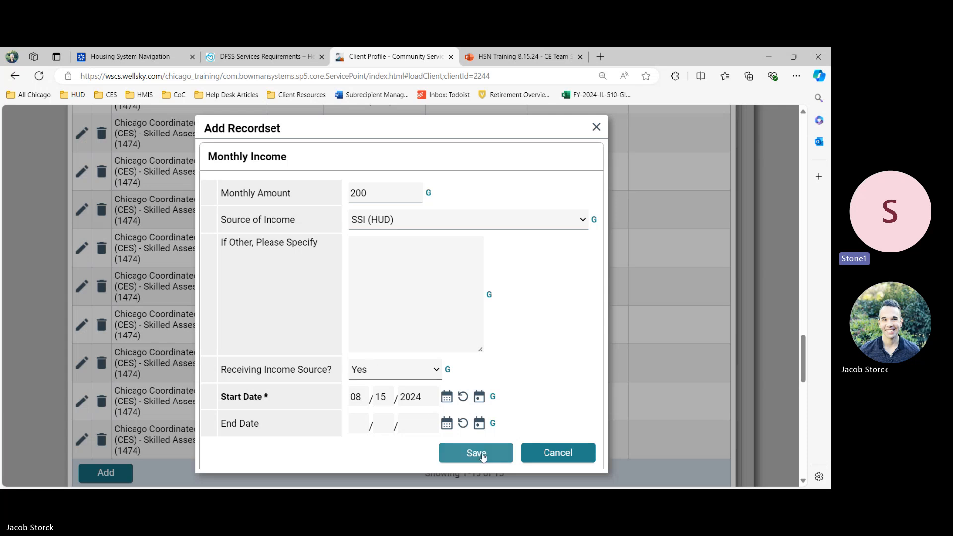
{"action": "scroll", "coordinate": [457, 283], "scroll_direction": "up", "scroll_amount": 5}
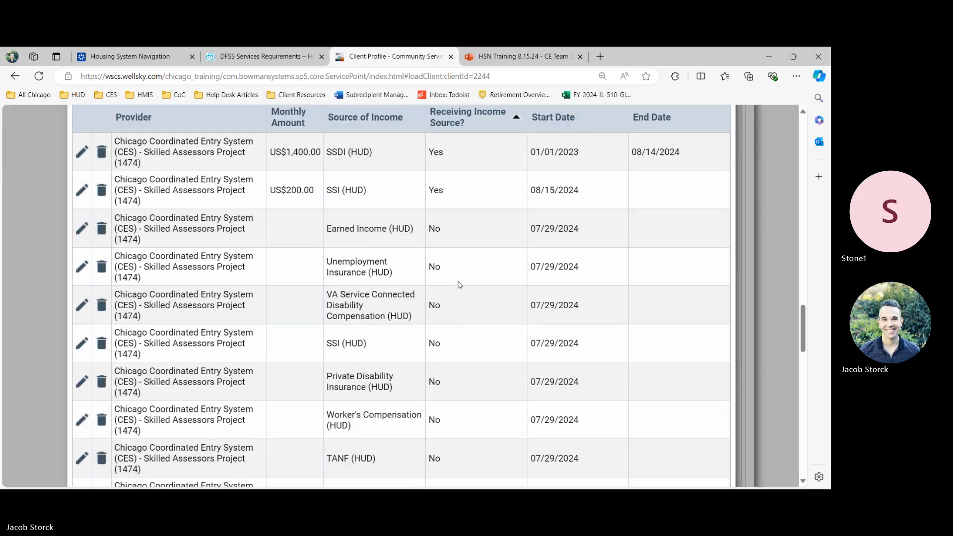
{"action": "scroll", "coordinate": [459, 285], "scroll_direction": "up", "scroll_amount": 3}
{"action": "left_click_drag", "start_coordinate": [272, 242], "coordinate": [639, 257]}
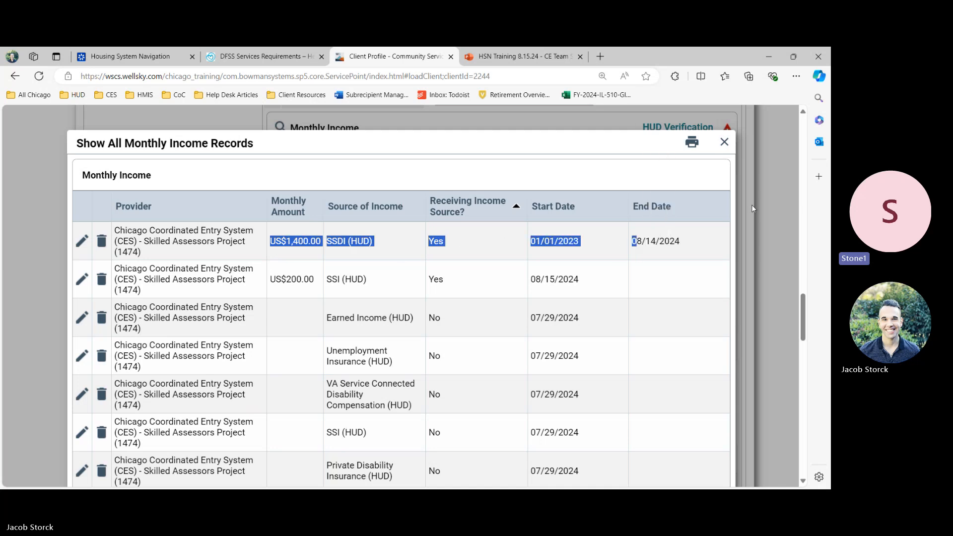
{"action": "left_click_drag", "start_coordinate": [645, 149], "coordinate": [515, 148]}
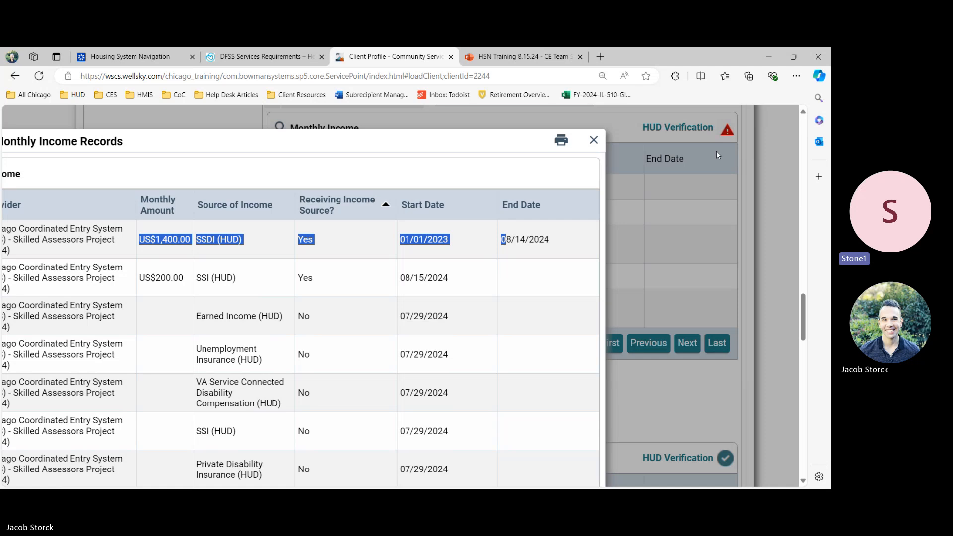
{"action": "left_click", "coordinate": [593, 140]}
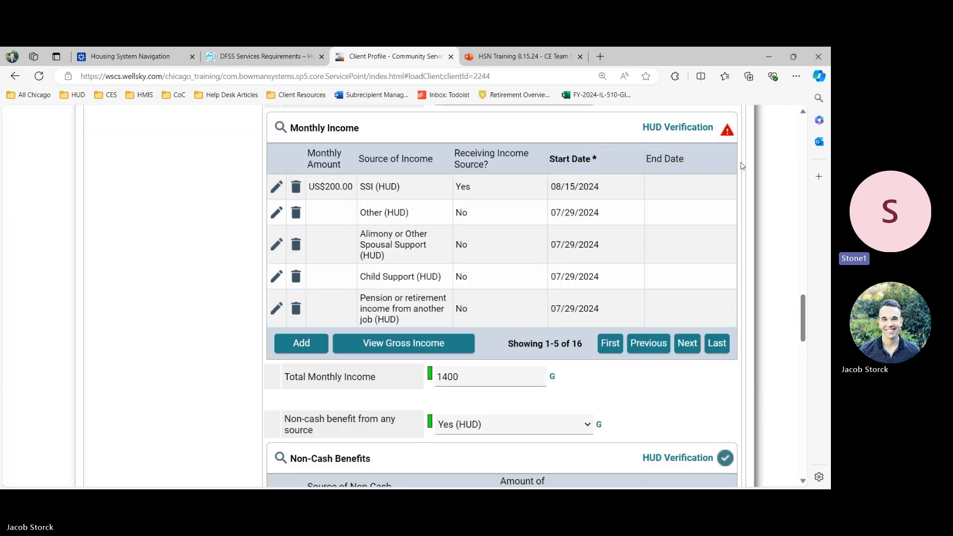
- Complete the Monthly Income HUD Verification by marking SSDI (HUD) as No, then save and exit it
{"action": "left_click", "coordinate": [701, 127]}
{"action": "scroll", "coordinate": [390, 267], "scroll_direction": "down", "scroll_amount": 2}
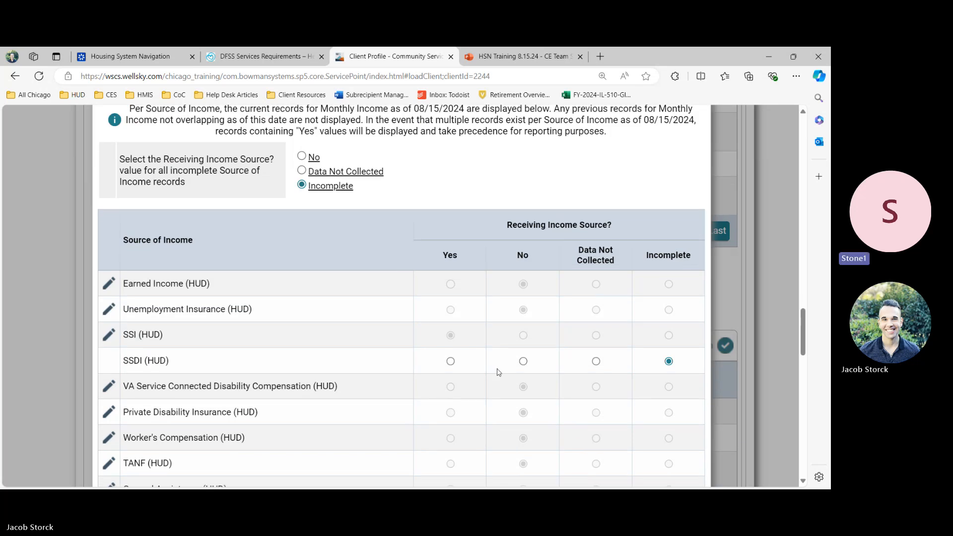
{"action": "left_click", "coordinate": [523, 361]}
{"action": "scroll", "coordinate": [414, 334], "scroll_direction": "down", "scroll_amount": 1}
{"action": "scroll", "coordinate": [416, 335], "scroll_direction": "down", "scroll_amount": 5}
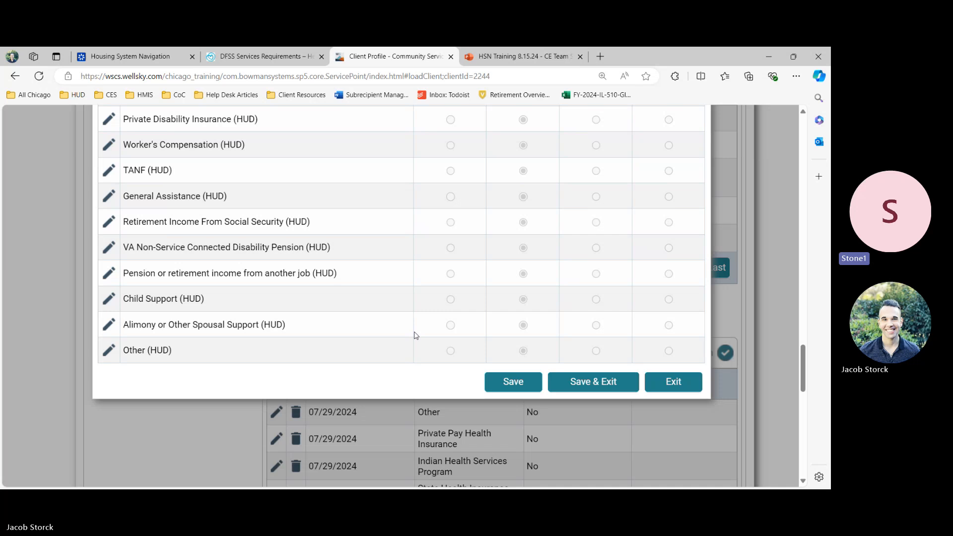
{"action": "left_click", "coordinate": [593, 382]}
{"action": "scroll", "coordinate": [508, 264], "scroll_direction": "down", "scroll_amount": 1}
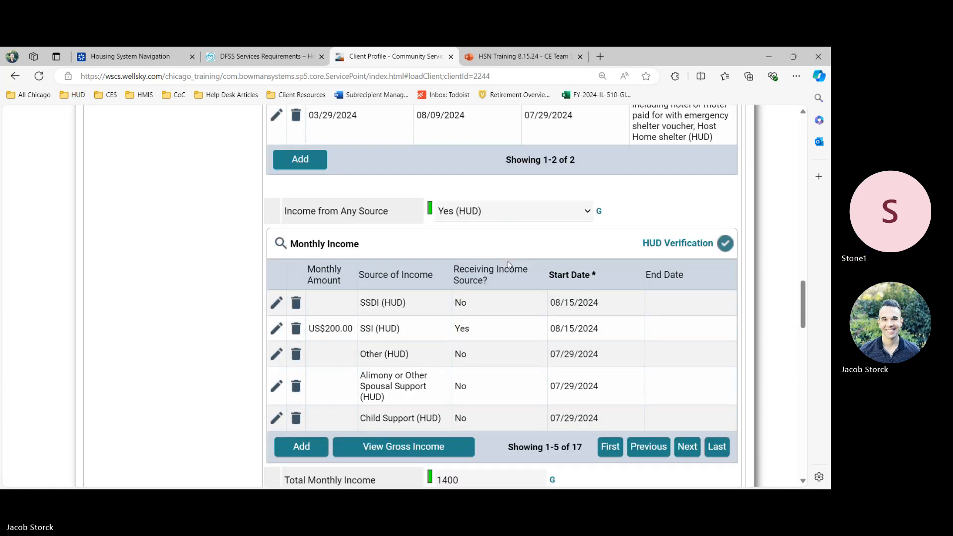
{"action": "left_click_drag", "start_coordinate": [601, 330], "coordinate": [320, 309]}
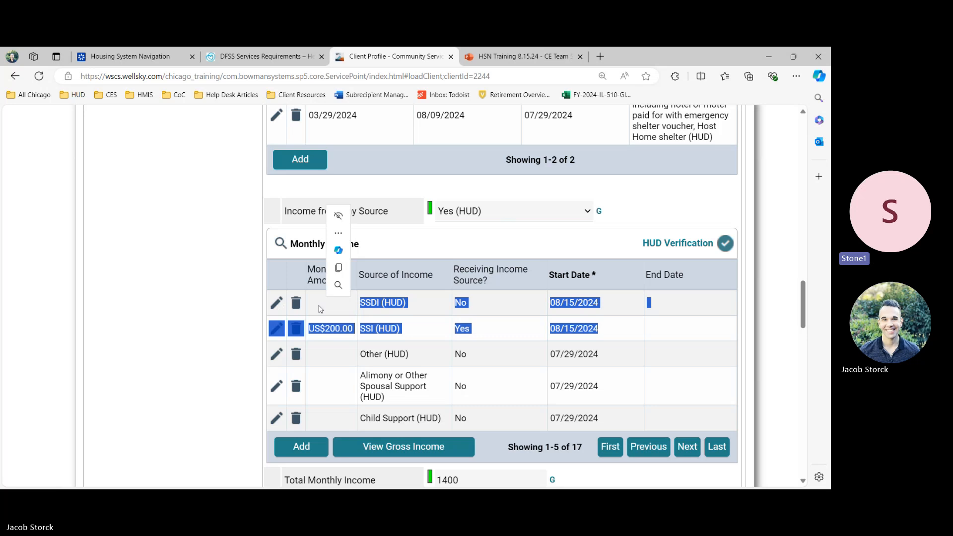
- Set the Total Monthly Income to 200 and save the Coordinated Entry HUD Update 2024 assessment
{"action": "scroll", "coordinate": [320, 308], "scroll_direction": "down", "scroll_amount": 1}
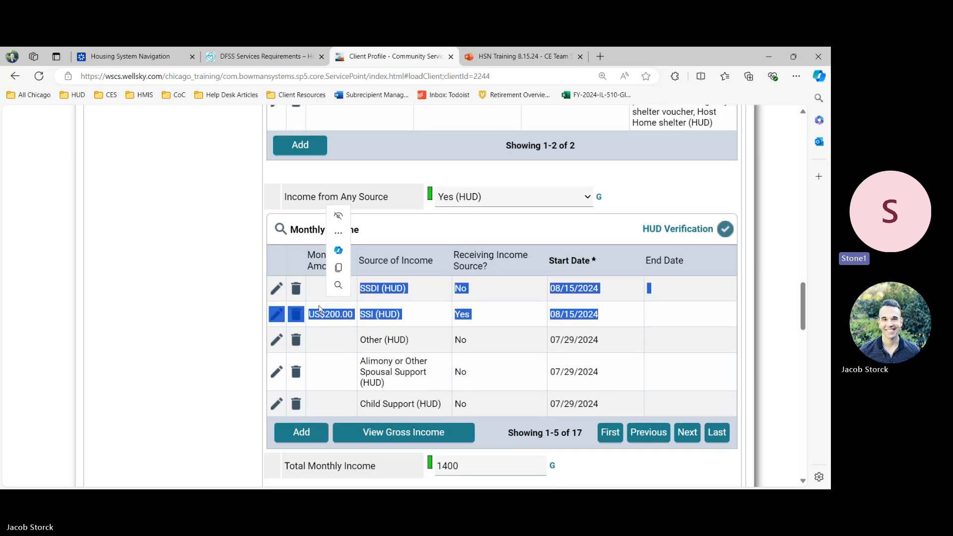
{"action": "left_click_drag", "start_coordinate": [464, 422], "coordinate": [433, 423]}
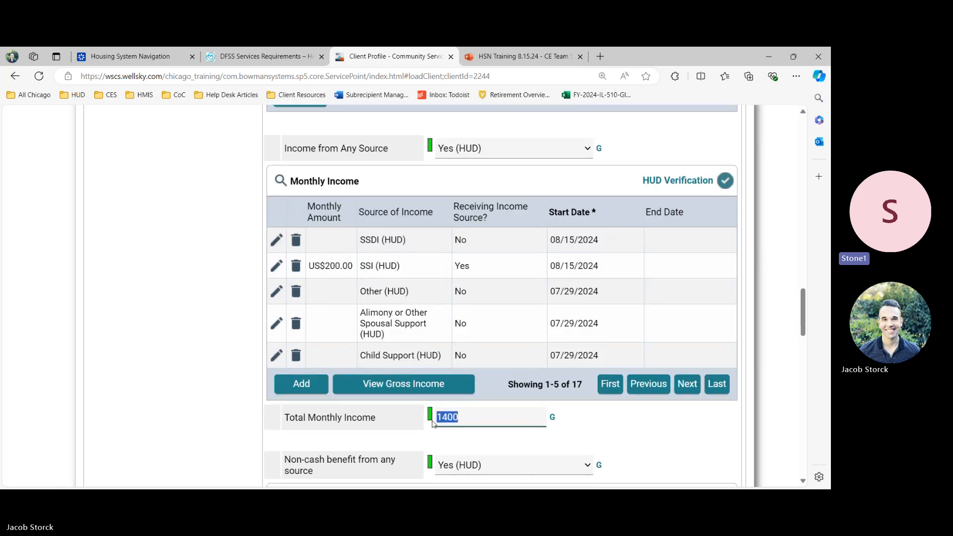
{"action": "type", "text": "200"}
{"action": "scroll", "coordinate": [175, 376], "scroll_direction": "down", "scroll_amount": 3}
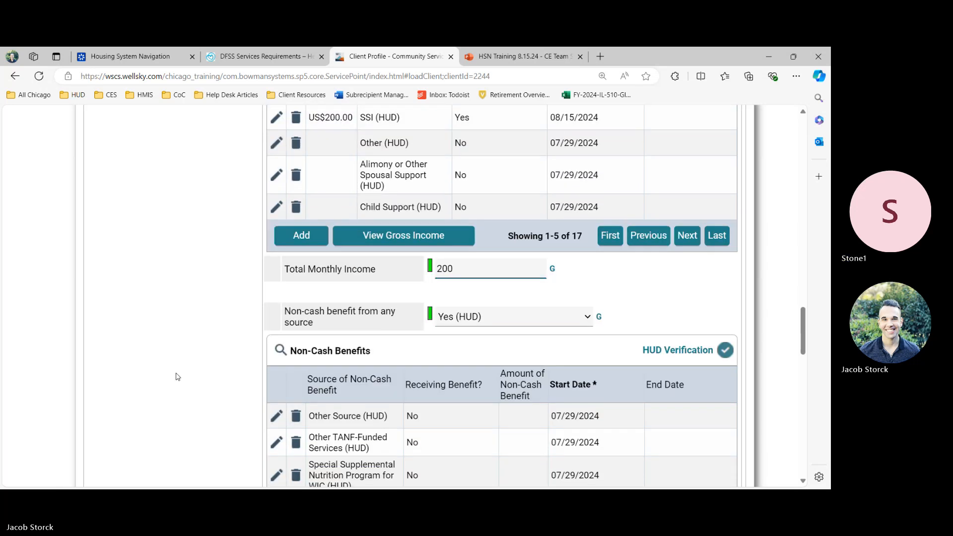
{"action": "scroll", "coordinate": [175, 376], "scroll_direction": "down", "scroll_amount": 1}
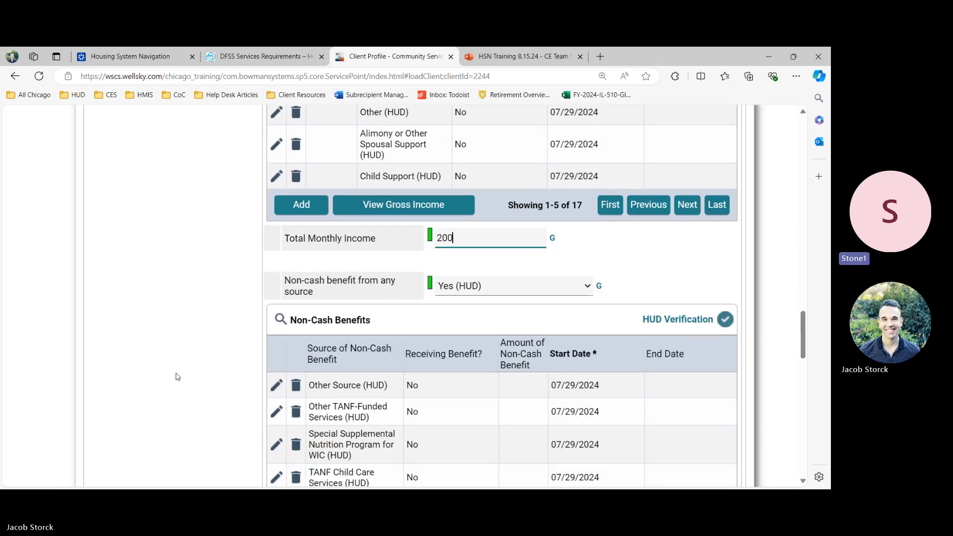
{"action": "scroll", "coordinate": [175, 376], "scroll_direction": "up", "scroll_amount": 15}
{"action": "scroll", "coordinate": [175, 377], "scroll_direction": "down", "scroll_amount": 20}
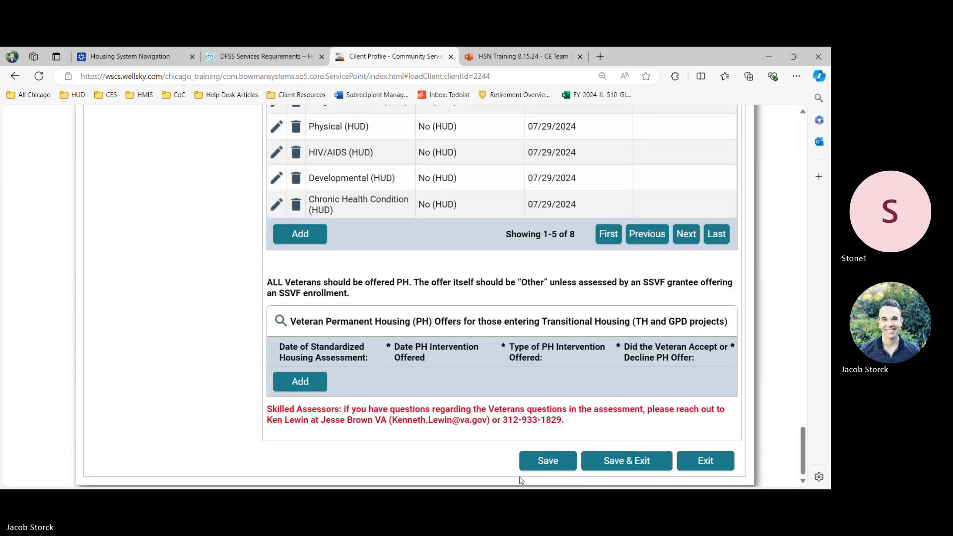
{"action": "left_click", "coordinate": [546, 459]}
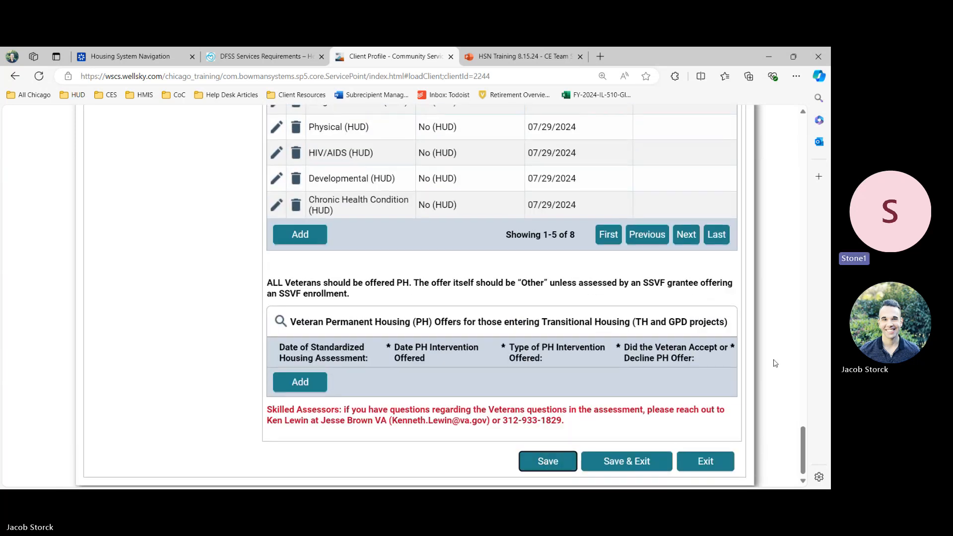
- Switch to the Coordinated Entry Custom 2024 assessment and go to its Client Contact Information section
{"action": "scroll", "coordinate": [774, 363], "scroll_direction": "up", "scroll_amount": 1}
{"action": "scroll", "coordinate": [774, 363], "scroll_direction": "up", "scroll_amount": 20}
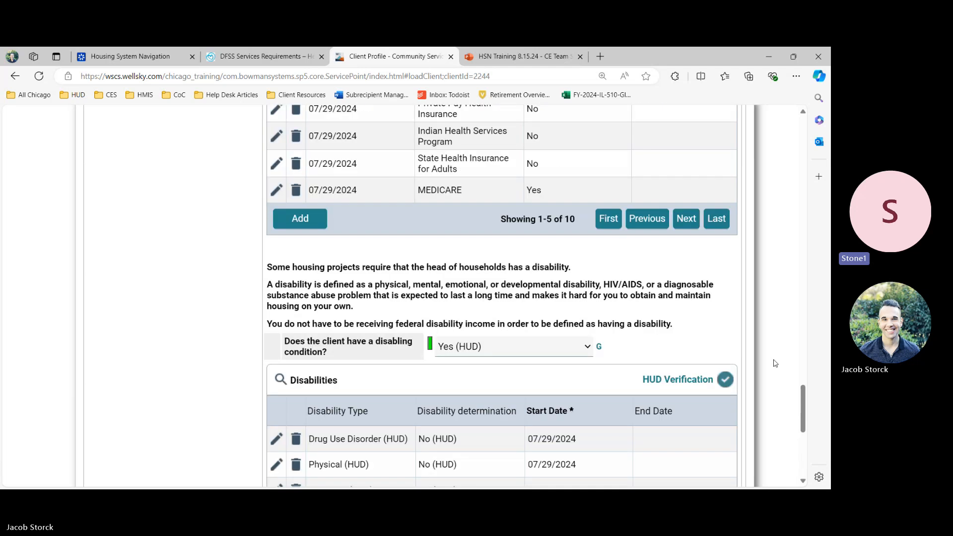
{"action": "scroll", "coordinate": [774, 362], "scroll_direction": "up", "scroll_amount": 5}
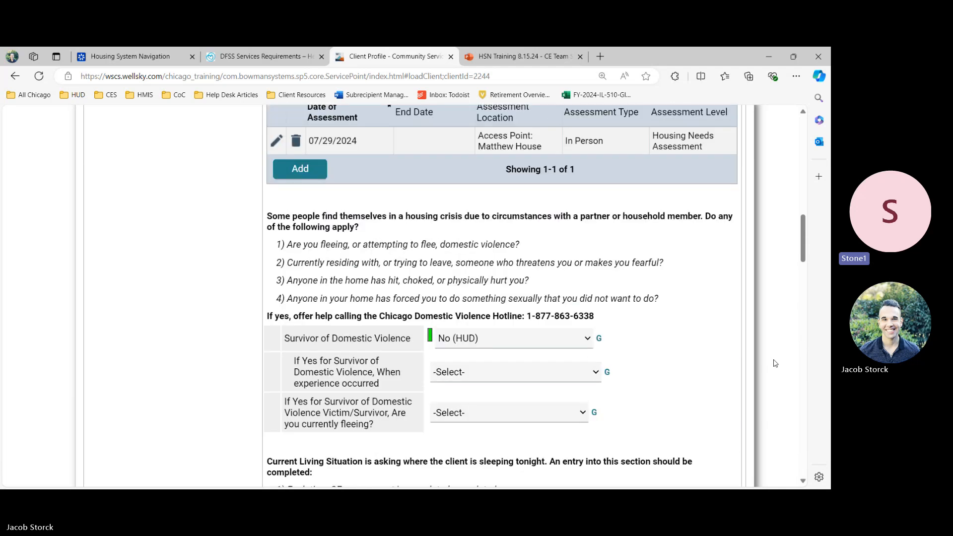
{"action": "left_click", "coordinate": [185, 259]}
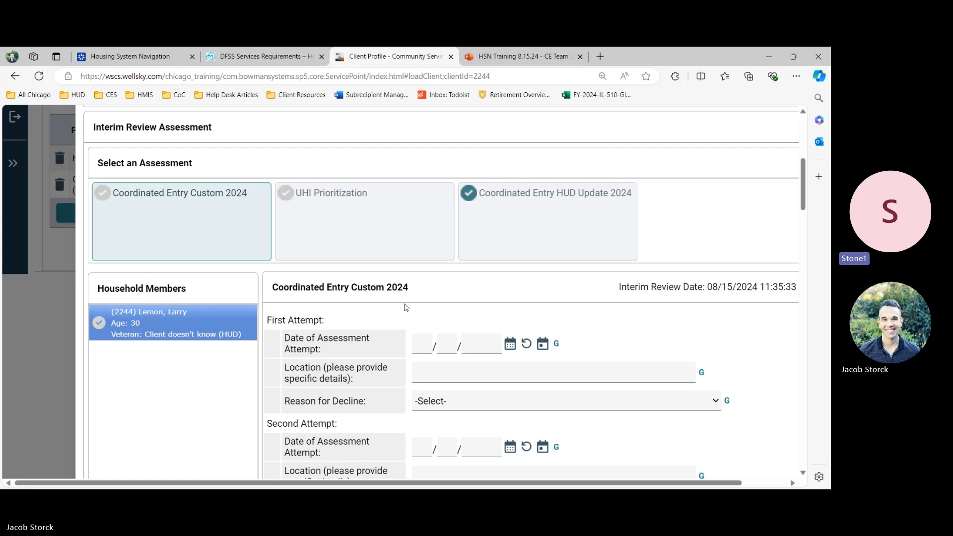
{"action": "scroll", "coordinate": [406, 307], "scroll_direction": "down", "scroll_amount": 5}
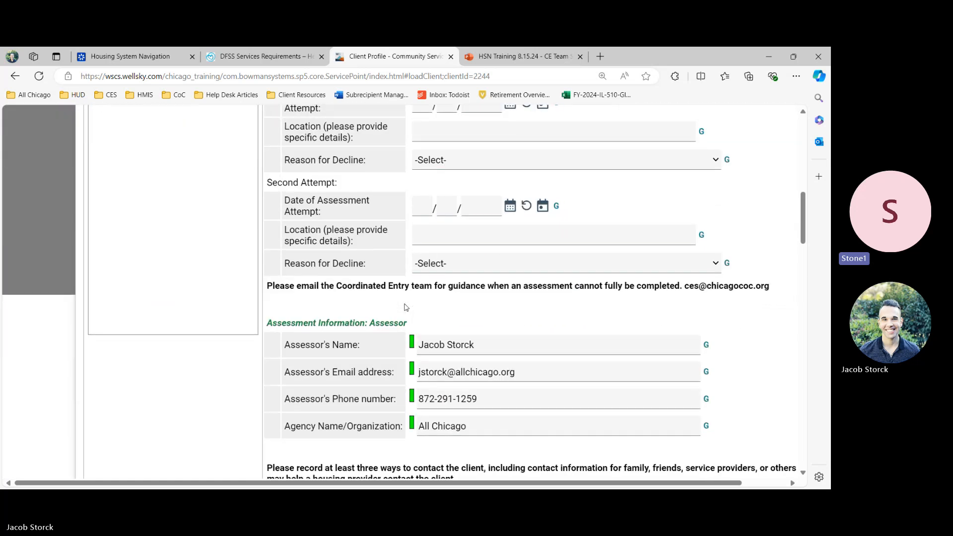
{"action": "scroll", "coordinate": [406, 307], "scroll_direction": "down", "scroll_amount": 4}
{"action": "scroll", "coordinate": [405, 303], "scroll_direction": "down", "scroll_amount": 1}
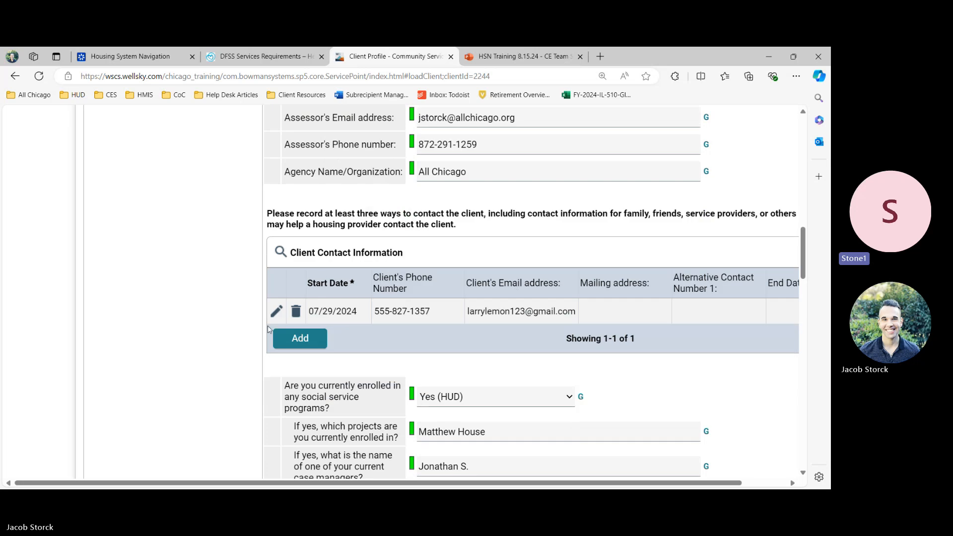
- Set the End Date of the existing Client Contact Information record to 08/15/2024 and save it
{"action": "left_click", "coordinate": [277, 336]}
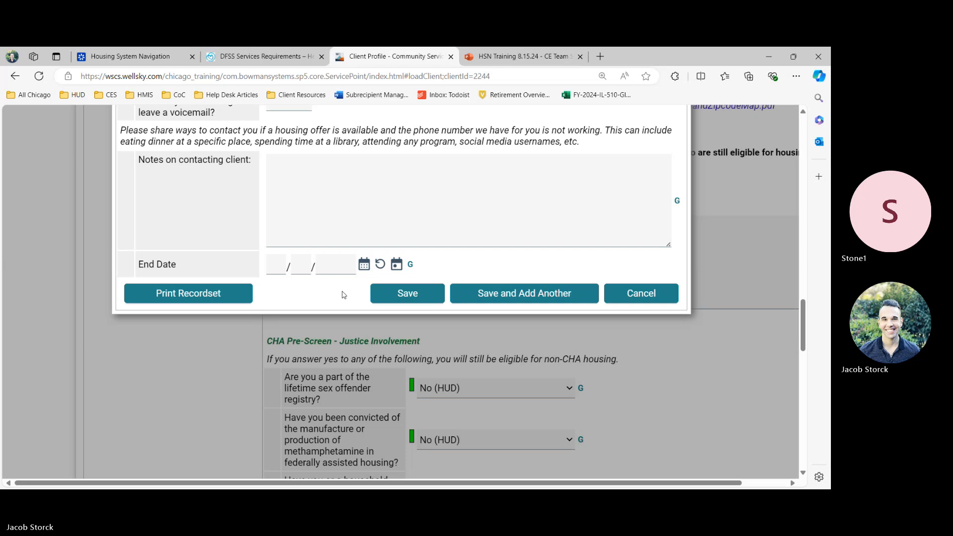
{"action": "left_click", "coordinate": [396, 264]}
{"action": "left_click", "coordinate": [425, 297]}
- Open a new Client Contact Information record to view its fields and close it without saving
{"action": "scroll", "coordinate": [423, 294], "scroll_direction": "up", "scroll_amount": 12}
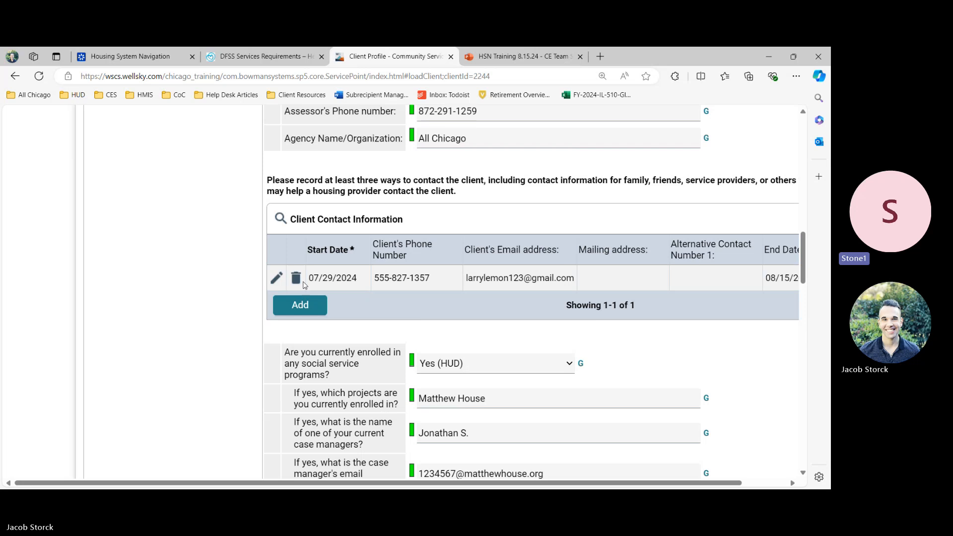
{"action": "left_click", "coordinate": [300, 305]}
{"action": "scroll", "coordinate": [293, 310], "scroll_direction": "up", "scroll_amount": 10}
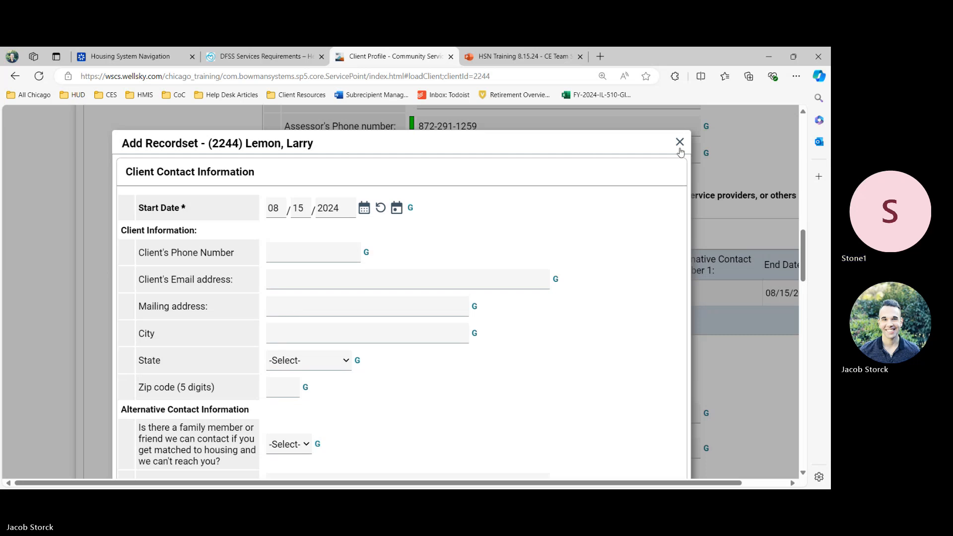
{"action": "left_click", "coordinate": [679, 142]}
- Clear the End Date of the existing Client Contact Information record and save it
{"action": "left_click", "coordinate": [277, 293]}
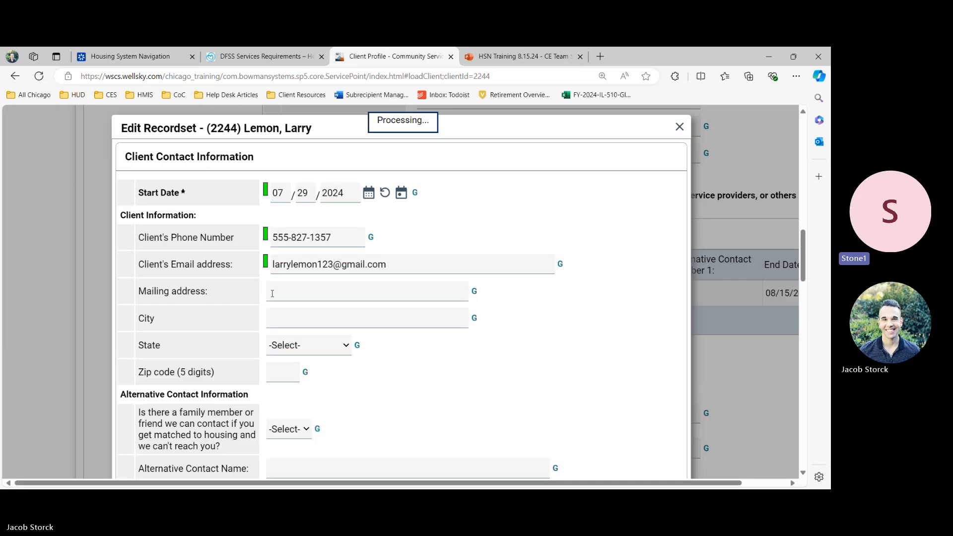
{"action": "scroll", "coordinate": [375, 264], "scroll_direction": "down", "scroll_amount": 10}
{"action": "left_click", "coordinate": [385, 264]}
{"action": "left_click", "coordinate": [407, 293]}
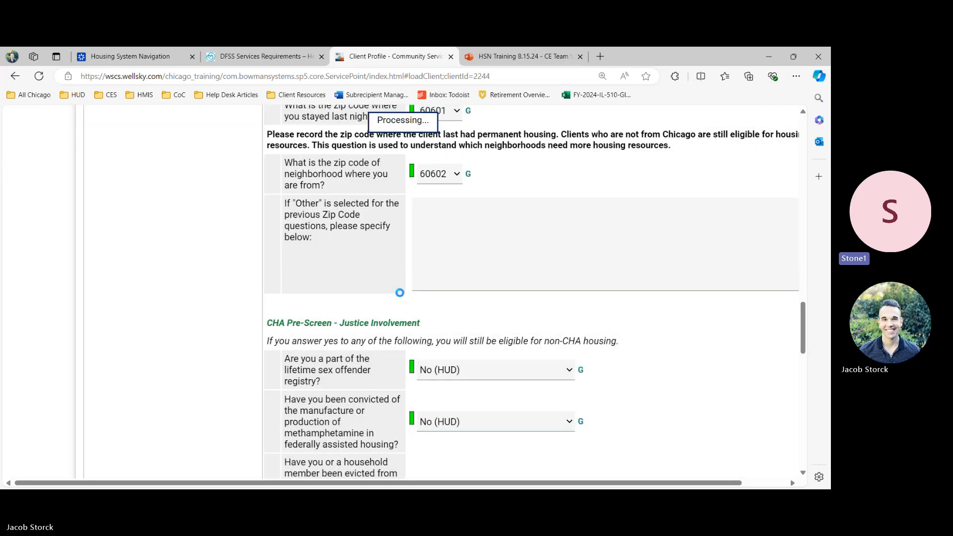
- Exit the interim review assessment
{"action": "scroll", "coordinate": [648, 323], "scroll_direction": "down", "scroll_amount": 10}
{"action": "left_click", "coordinate": [714, 451]}
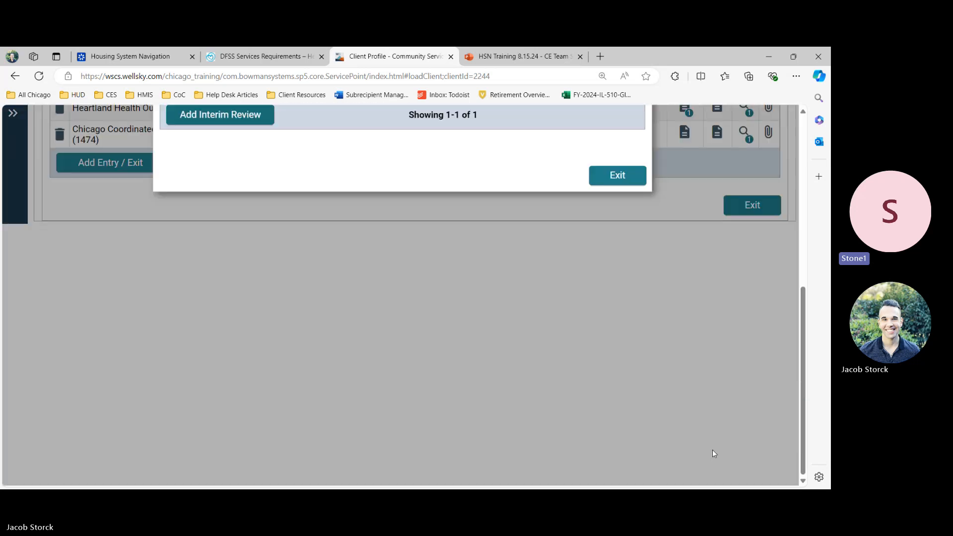
- Exit the interim reviews list and switch to the Housing System Navigation course, moving on from the Update CE Record slide
{"action": "left_click", "coordinate": [617, 237]}
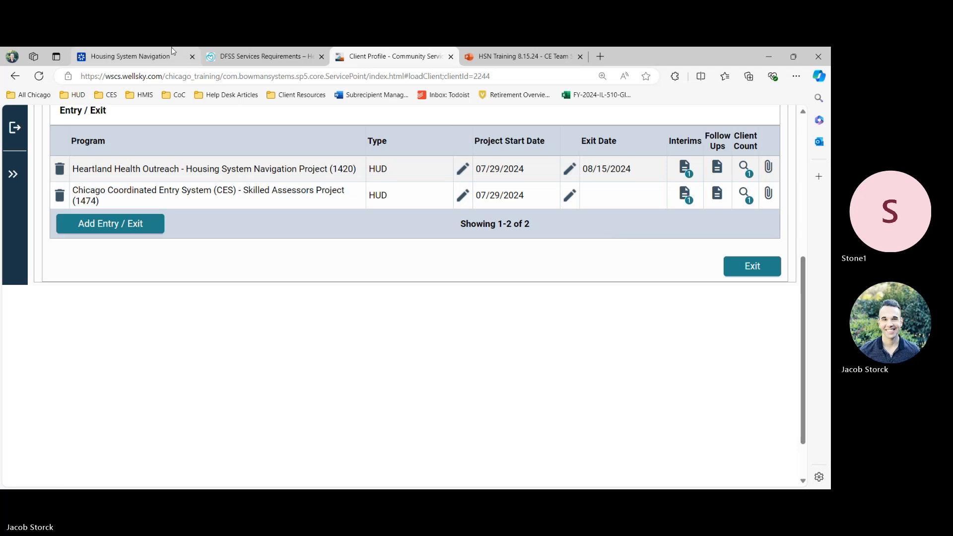
{"action": "left_click", "coordinate": [132, 57]}
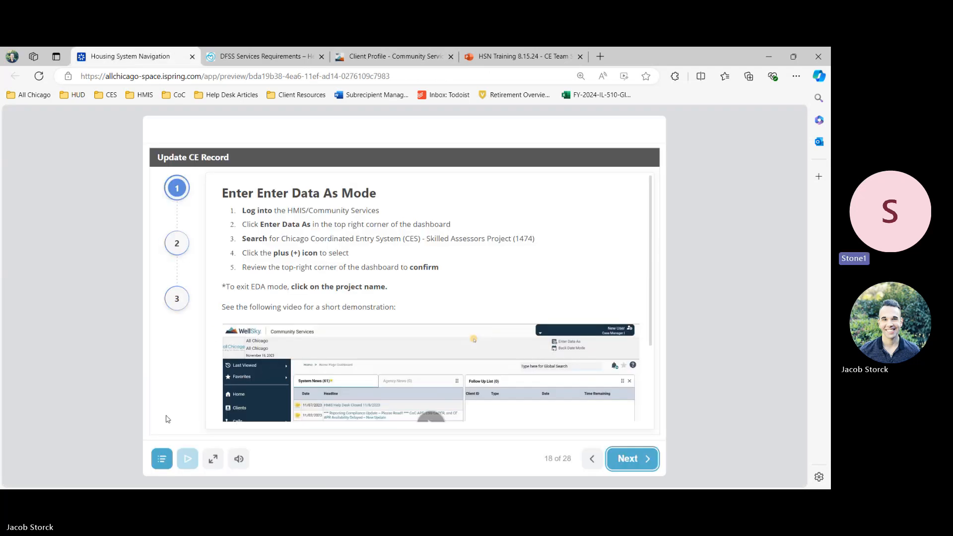
{"action": "left_click", "coordinate": [638, 465]}
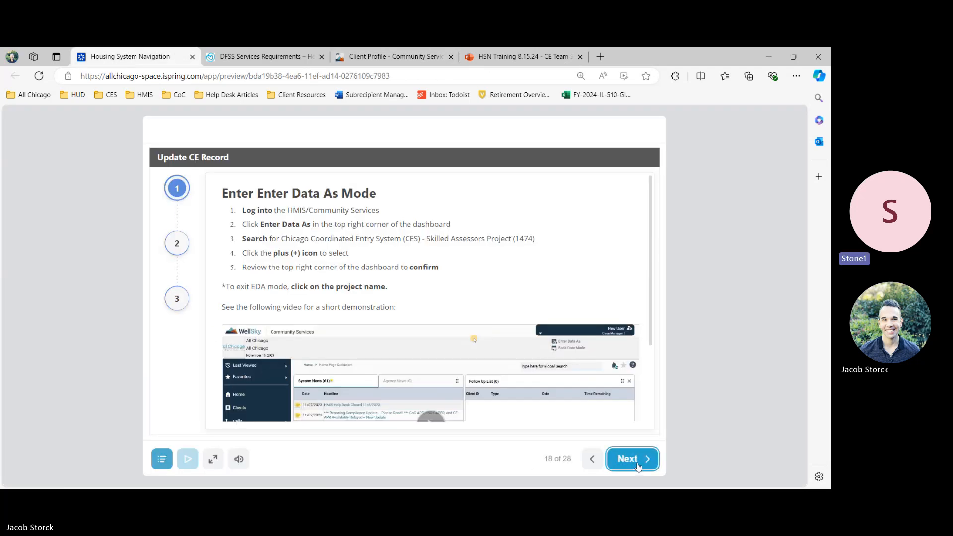
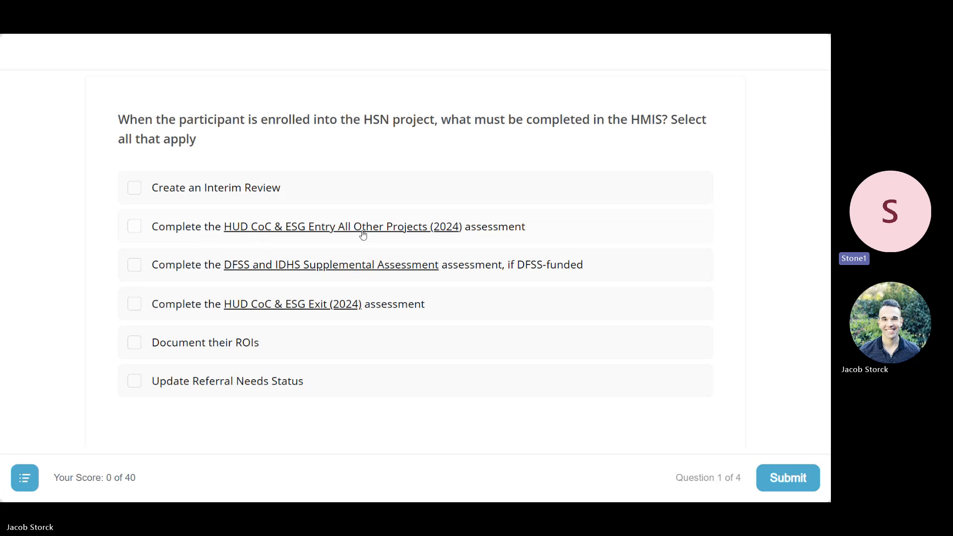
- Answer the enrollment question with the HUD Entry assessment, DFSS and IDHS Supplemental Assessment, ROIs and Referral Needs Status, submit it and continue
{"action": "left_click", "coordinate": [135, 228]}
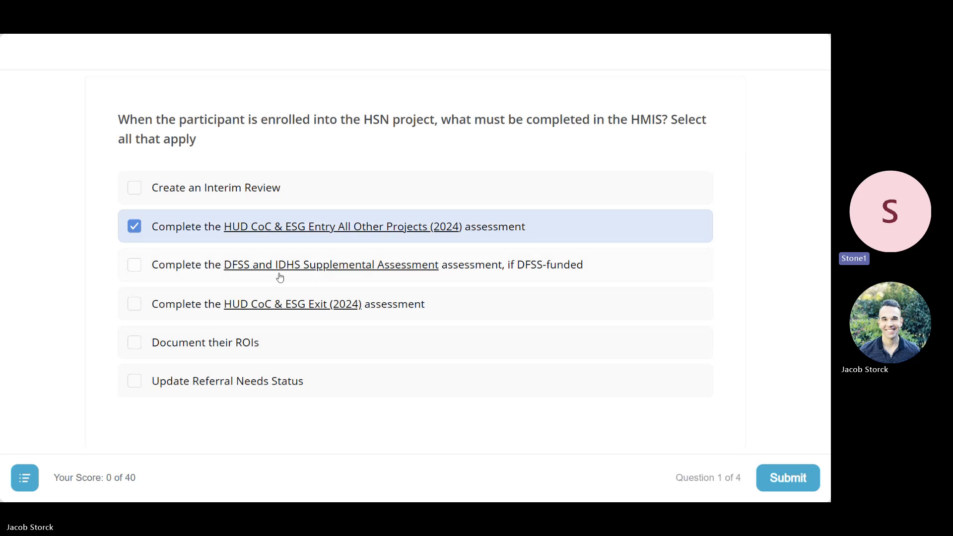
{"action": "left_click", "coordinate": [136, 264]}
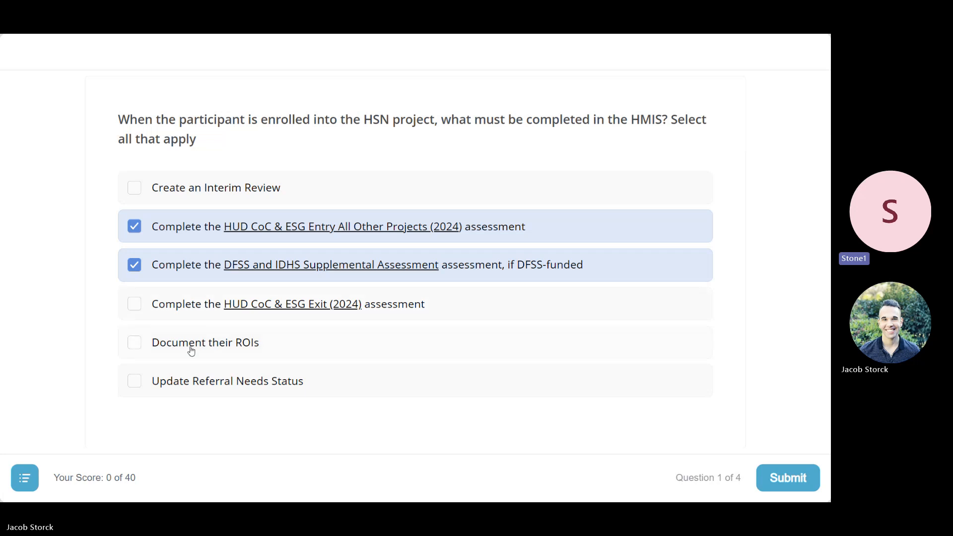
{"action": "left_click", "coordinate": [135, 347]}
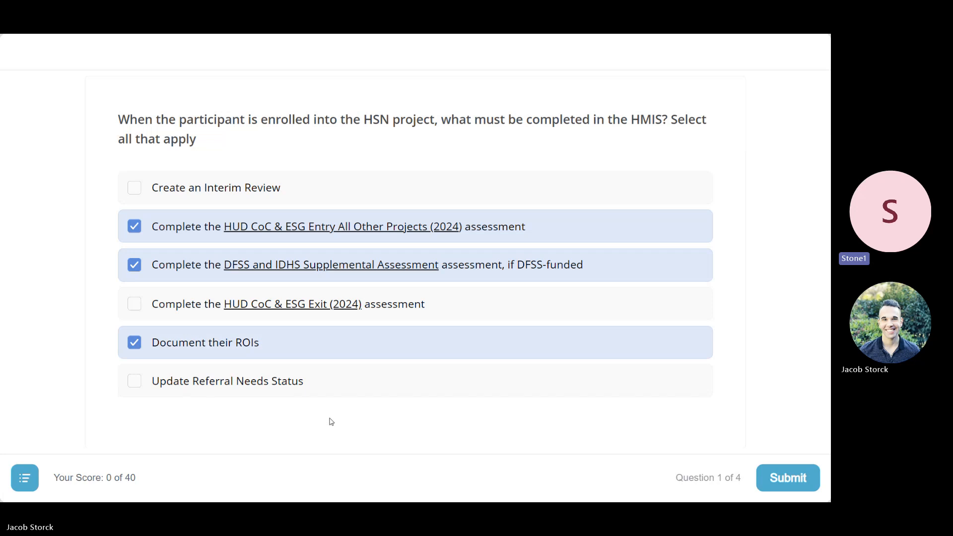
{"action": "left_click", "coordinate": [142, 386]}
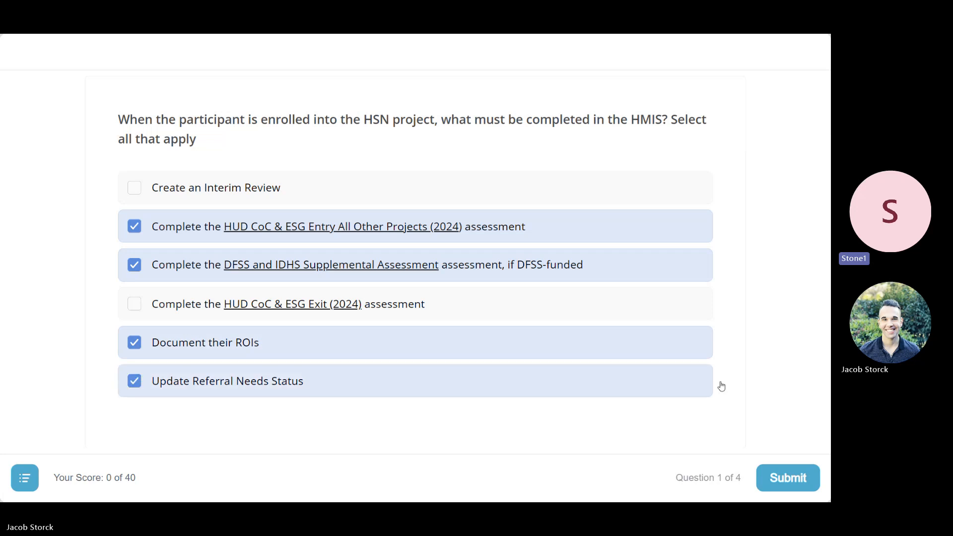
{"action": "left_click", "coordinate": [767, 479]}
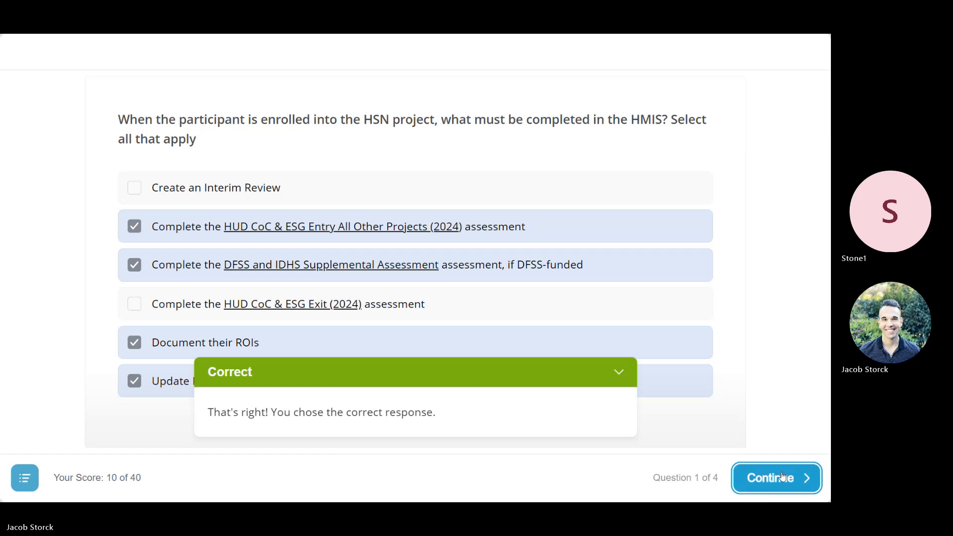
{"action": "left_click", "coordinate": [753, 470]}
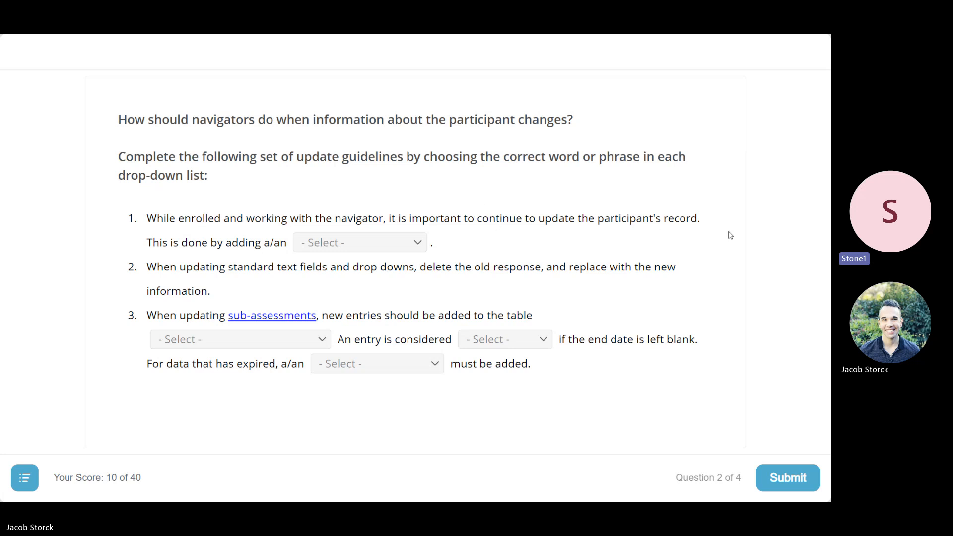
- Complete the update guidelines with "interim review", "if there are changes to their data.", "current" and "end date", submit the answer and continue
{"action": "left_click", "coordinate": [332, 251]}
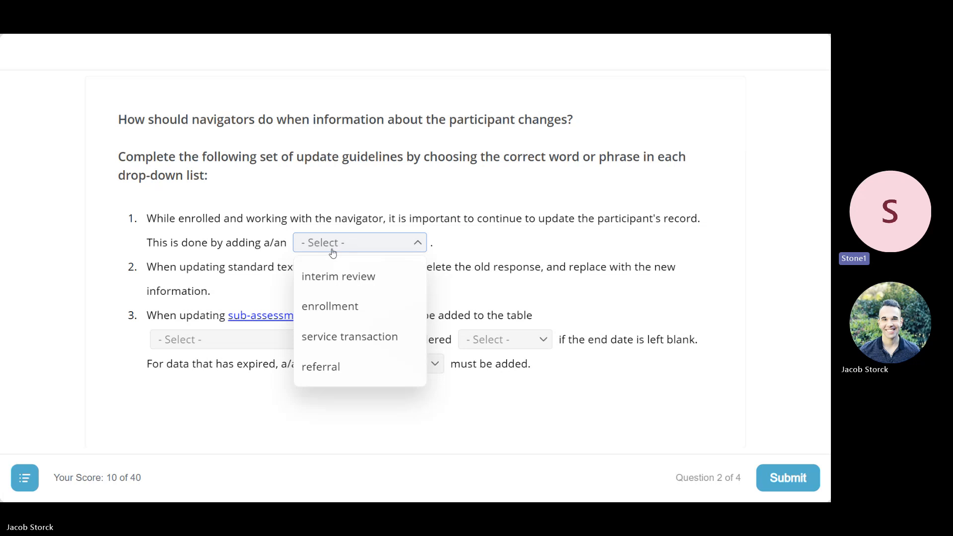
{"action": "left_click", "coordinate": [340, 282]}
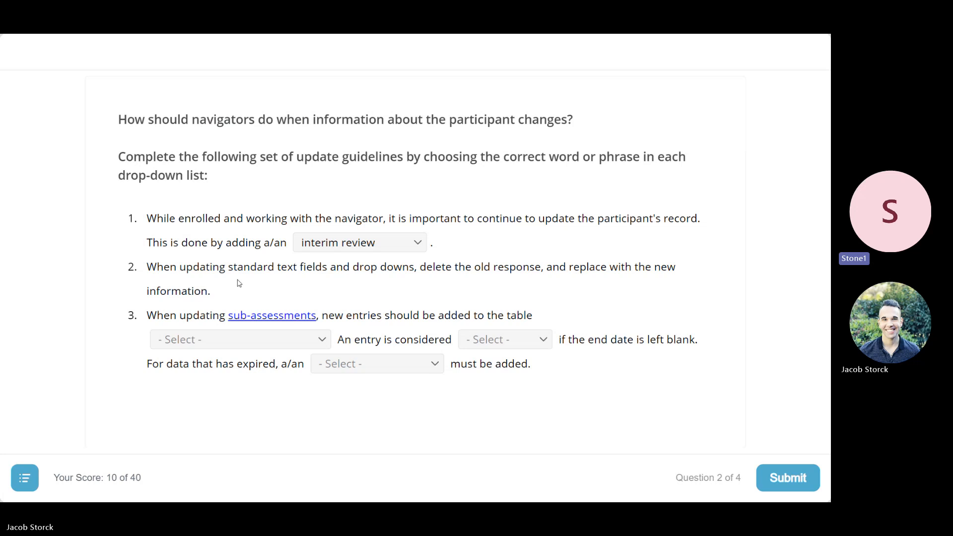
{"action": "left_click", "coordinate": [235, 346]}
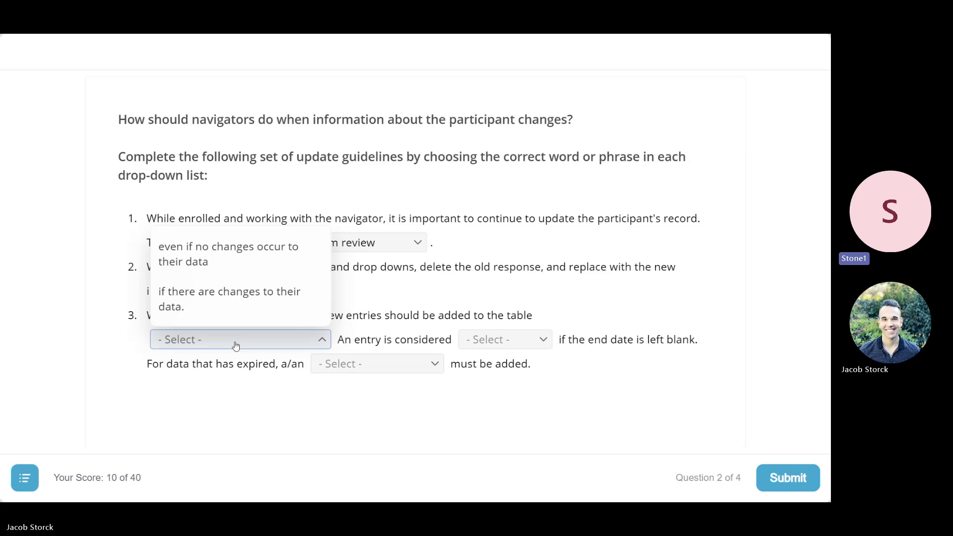
{"action": "left_click", "coordinate": [227, 303]}
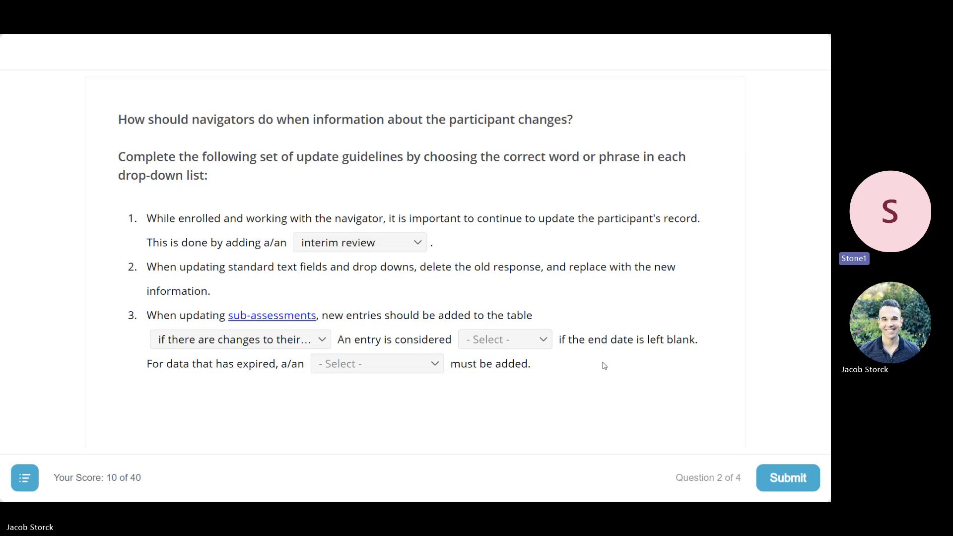
{"action": "left_click", "coordinate": [505, 343]}
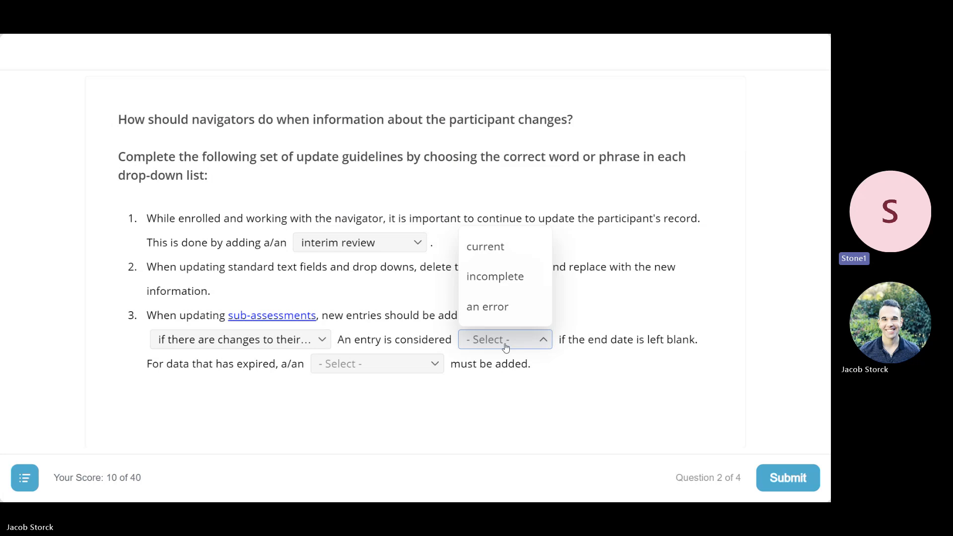
{"action": "left_click", "coordinate": [499, 252]}
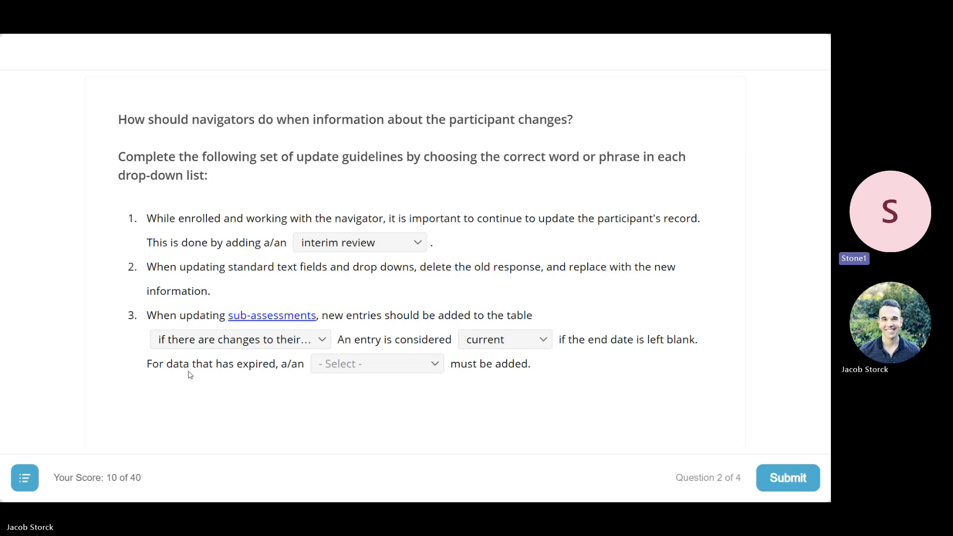
{"action": "left_click", "coordinate": [341, 371]}
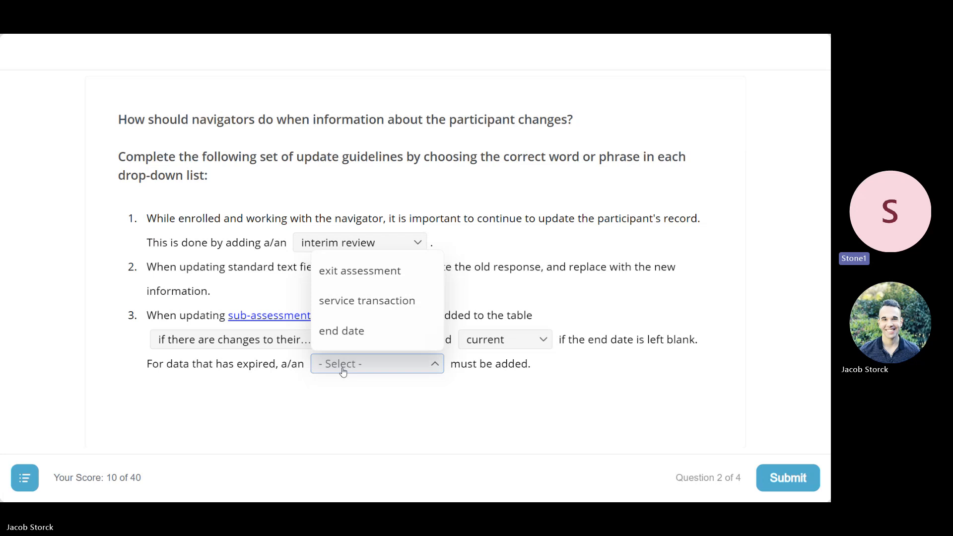
{"action": "left_click", "coordinate": [341, 330]}
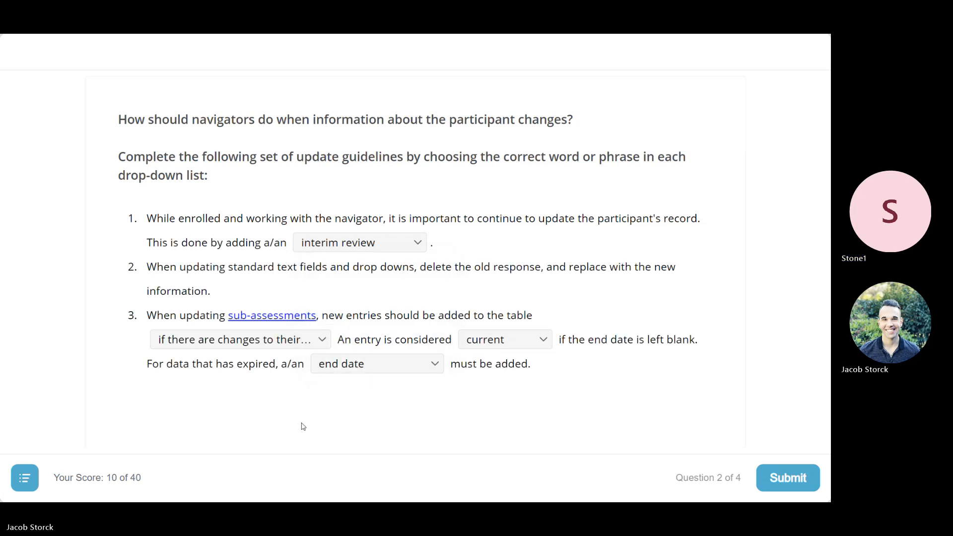
{"action": "left_click", "coordinate": [784, 481]}
{"action": "left_click", "coordinate": [784, 484]}
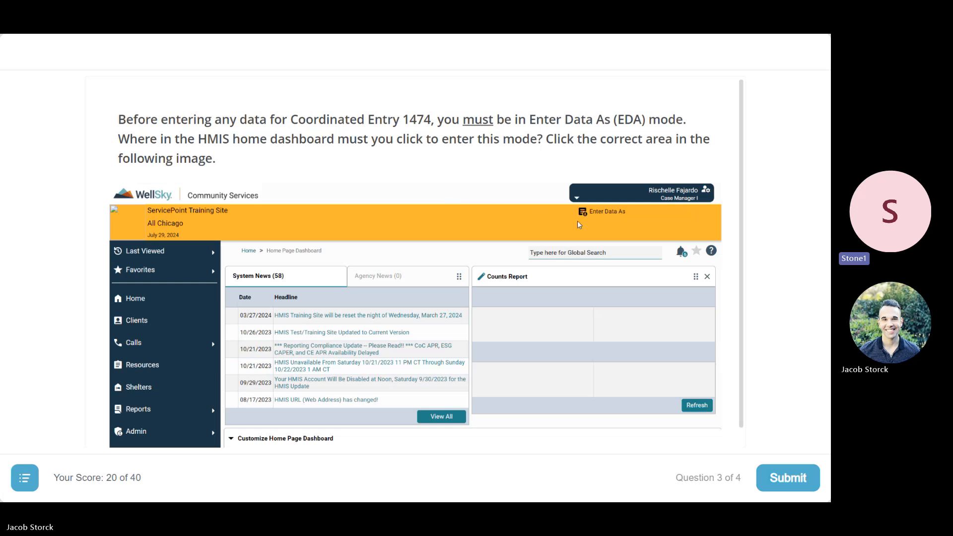
- Mark Enter Data As in the dashboard image as the place to enter EDA mode, submit the answer and continue
{"action": "left_click", "coordinate": [599, 214]}
{"action": "left_click", "coordinate": [779, 477]}
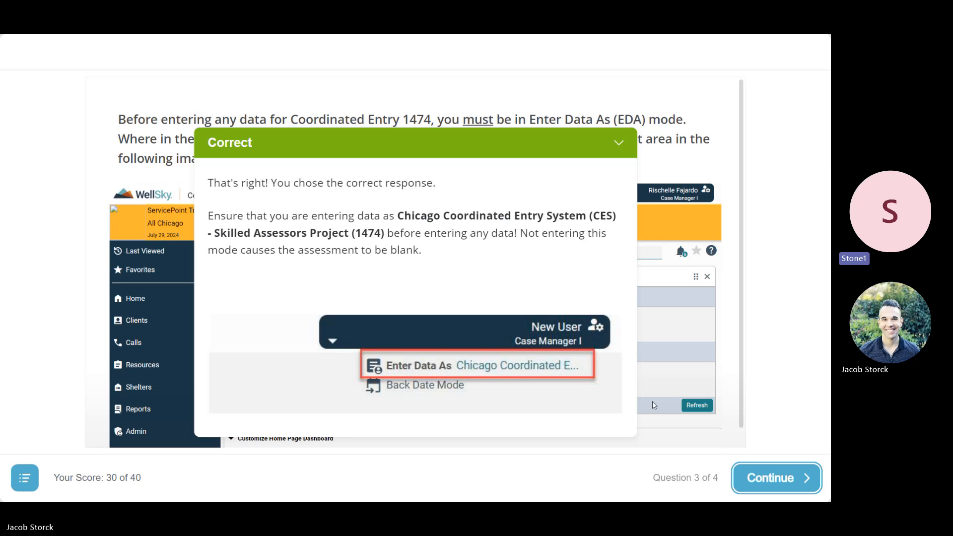
{"action": "left_click", "coordinate": [752, 473]}
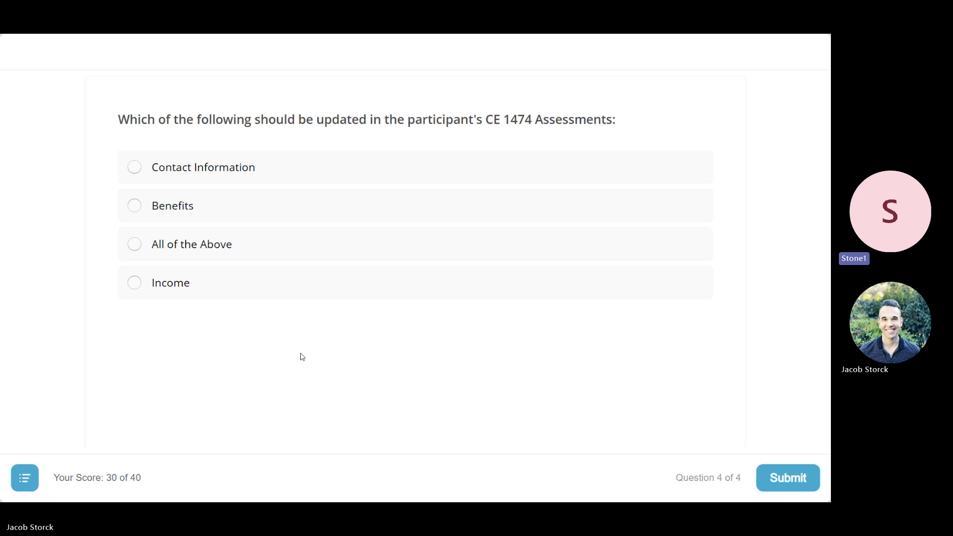
- Answer the CE 1474 Assessments question with All of the Above, submit it and view the quiz results
{"action": "left_click", "coordinate": [198, 243]}
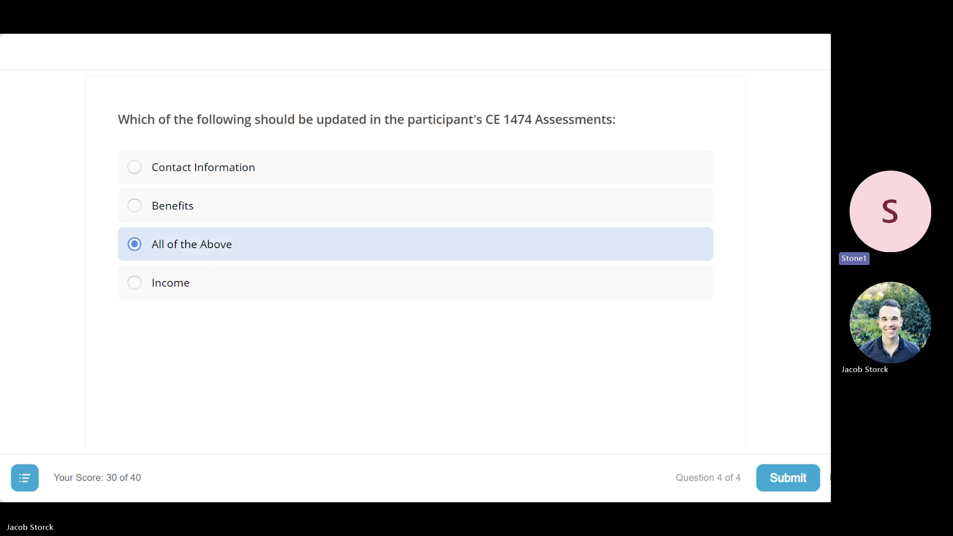
{"action": "left_click", "coordinate": [785, 477]}
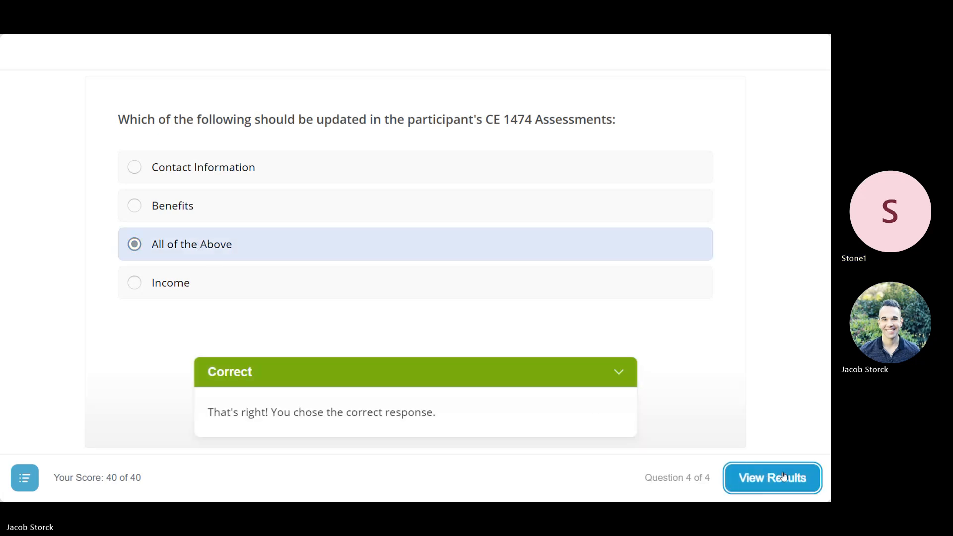
{"action": "left_click", "coordinate": [784, 476]}
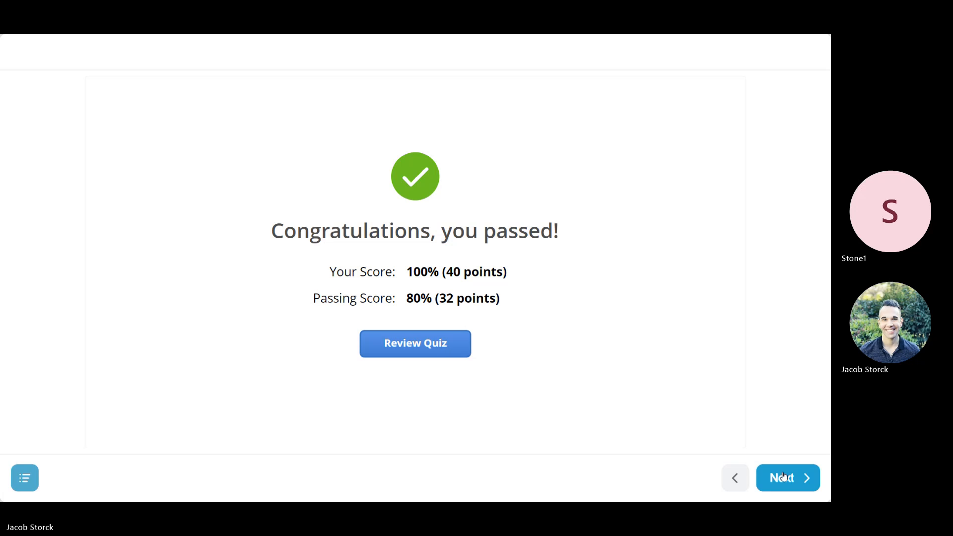
- Advance the course from the quiz results to the "Step 6: Project Exit" slide
{"action": "left_click", "coordinate": [783, 477]}
{"action": "right_click", "coordinate": [782, 472]}
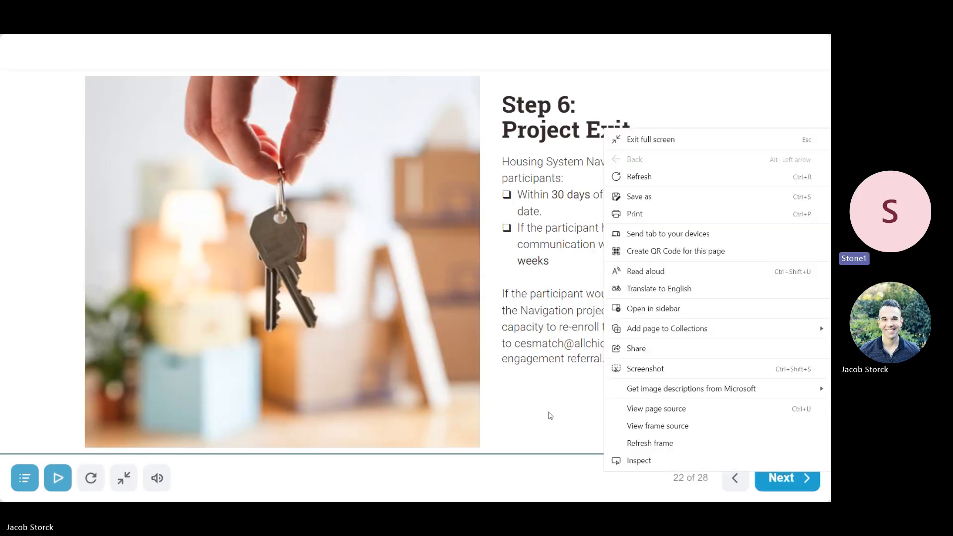
{"action": "left_click", "coordinate": [550, 416]}
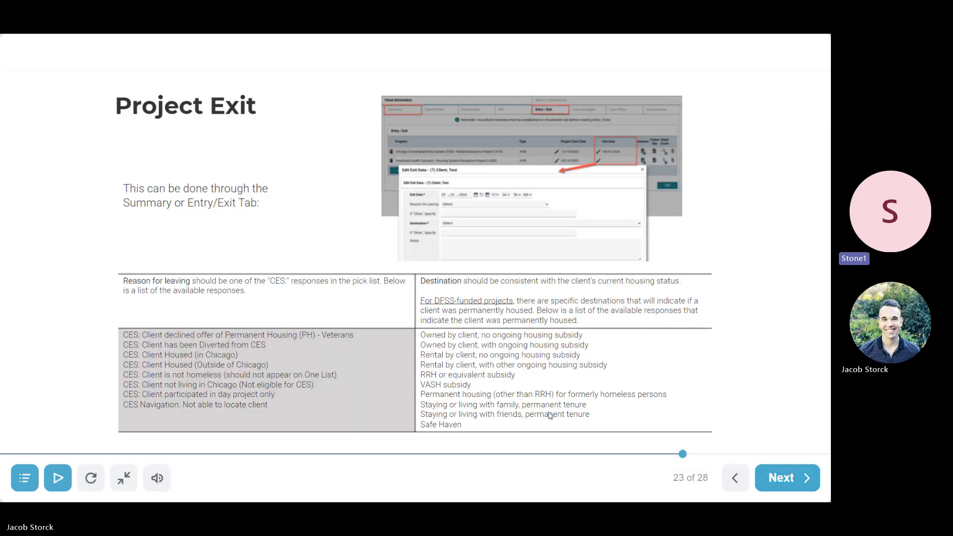
{"action": "left_click", "coordinate": [739, 477]}
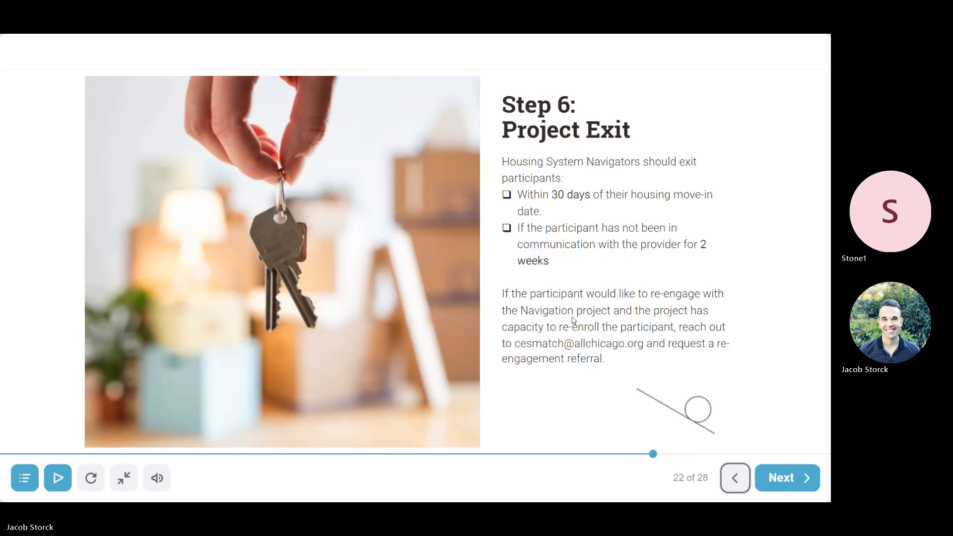
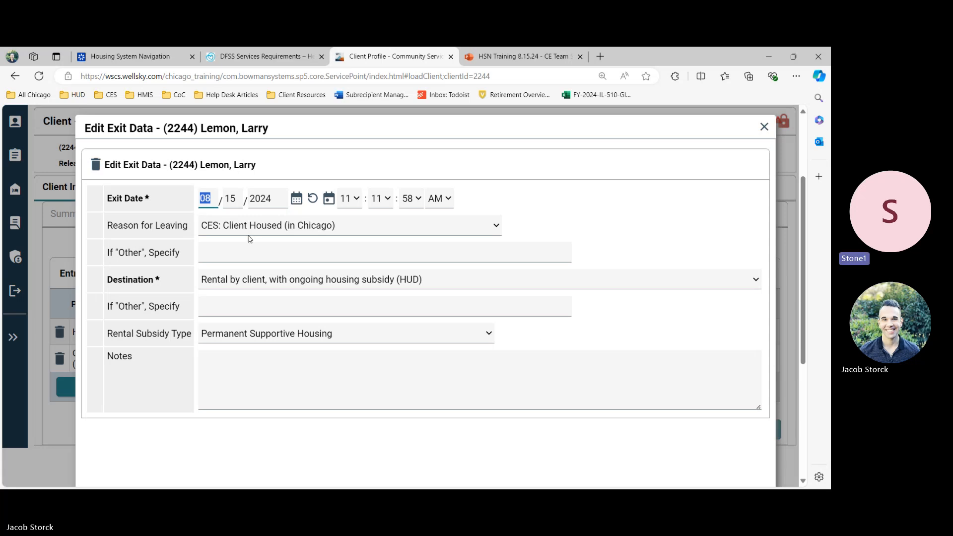
- Review the client's exit date, reason for leaving and destination, and save the exit data to continue to the exit assessment
{"action": "scroll", "coordinate": [251, 240], "scroll_direction": "down", "scroll_amount": 1}
{"action": "left_click", "coordinate": [246, 218]}
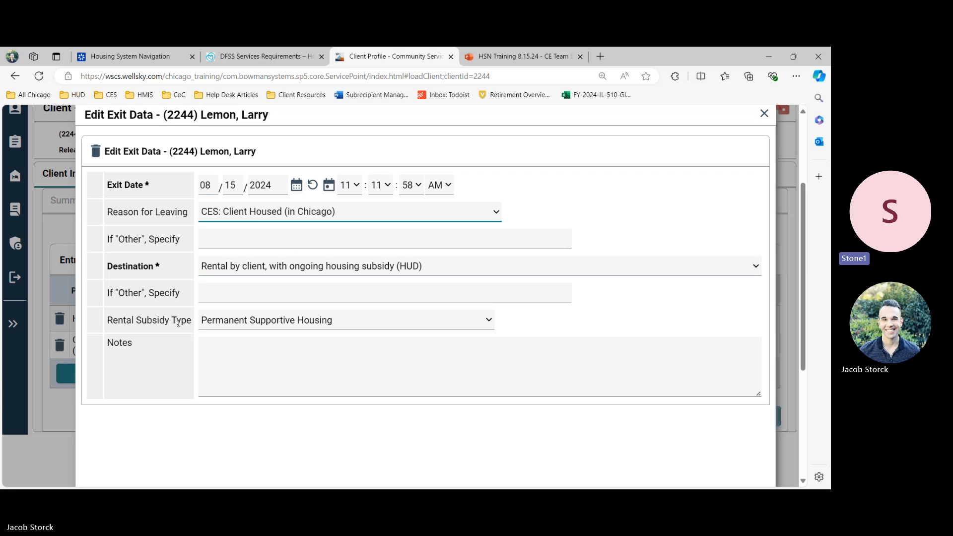
{"action": "scroll", "coordinate": [153, 307], "scroll_direction": "down", "scroll_amount": 1}
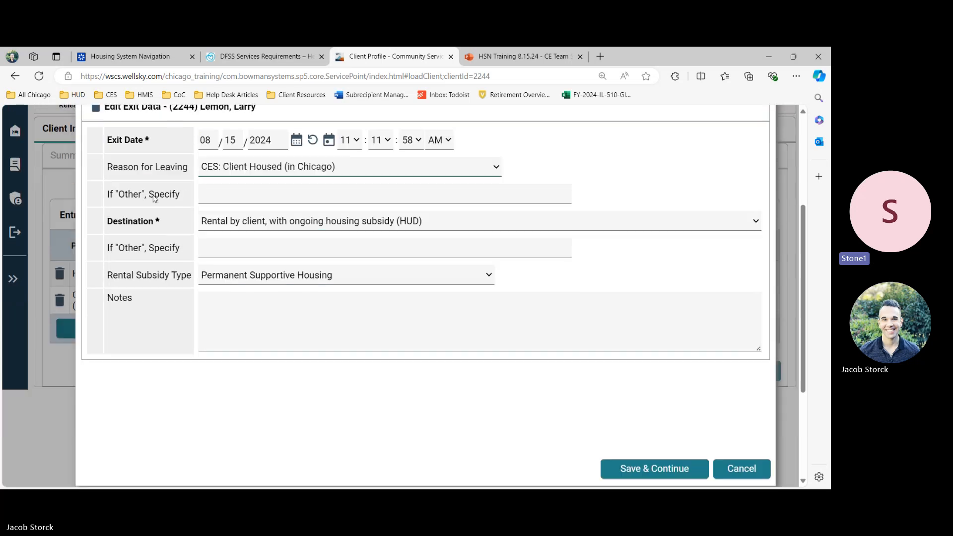
{"action": "left_click", "coordinate": [651, 469]}
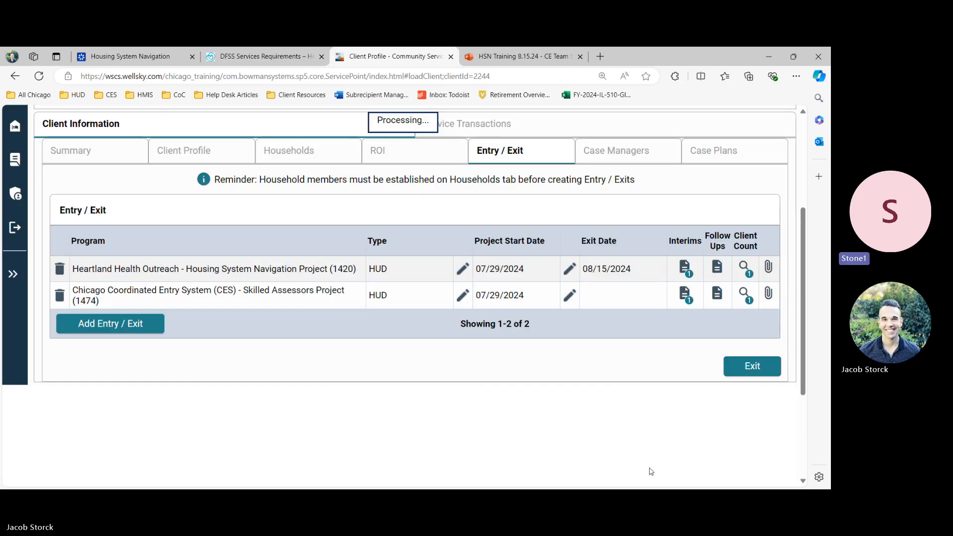
- Review the HUD CoC & ESG Exit (2024) assessment's housing status, current living situation and monthly income, highlighting the 08/10/2024 living situation entry
{"action": "scroll", "coordinate": [572, 282], "scroll_direction": "down", "scroll_amount": 2}
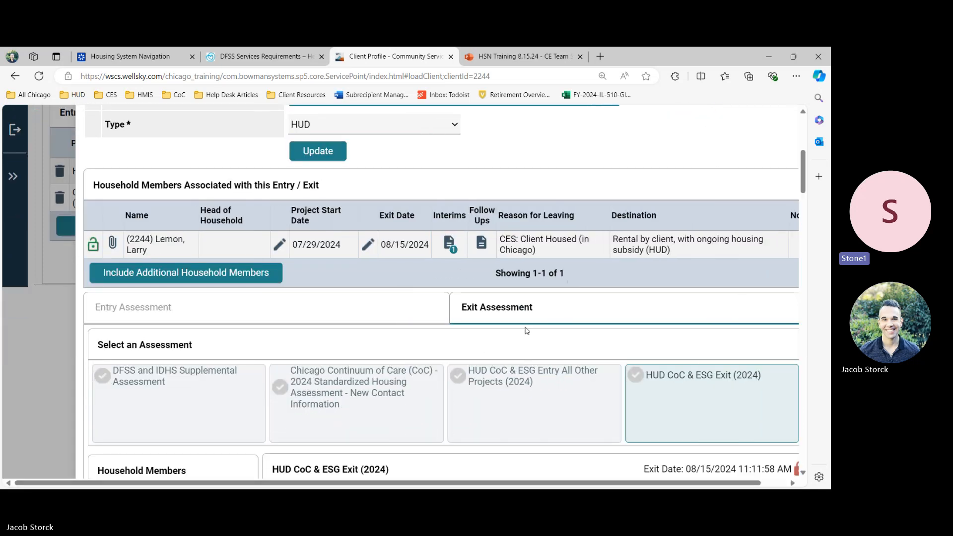
{"action": "scroll", "coordinate": [526, 330], "scroll_direction": "down", "scroll_amount": 3}
{"action": "scroll", "coordinate": [526, 330], "scroll_direction": "down", "scroll_amount": 1}
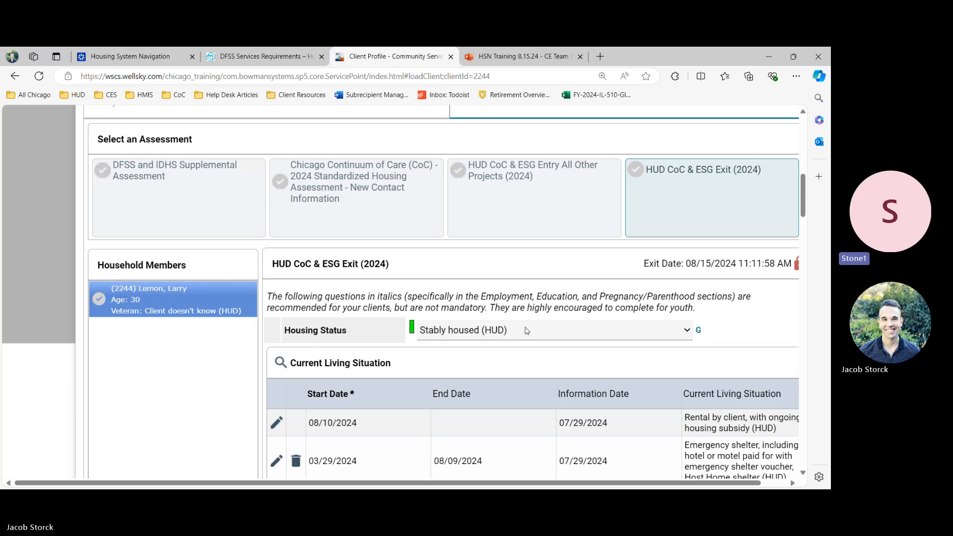
{"action": "scroll", "coordinate": [527, 330], "scroll_direction": "down", "scroll_amount": 3}
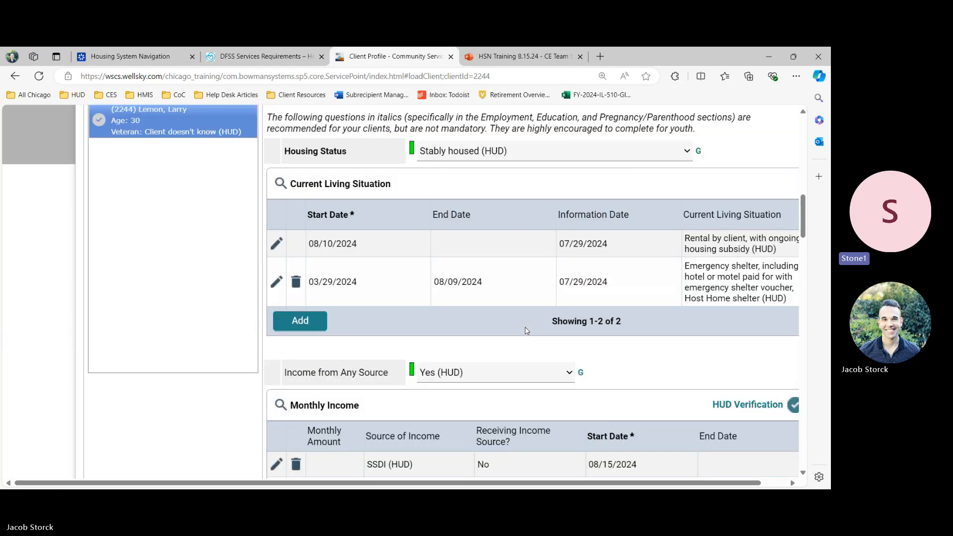
{"action": "scroll", "coordinate": [527, 331], "scroll_direction": "up", "scroll_amount": 1}
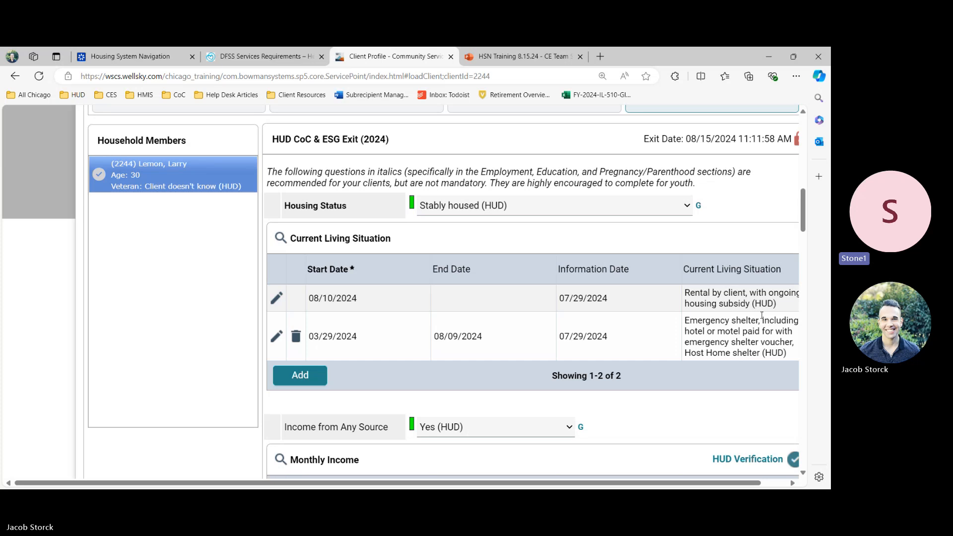
{"action": "left_click_drag", "start_coordinate": [739, 301], "coordinate": [346, 301]}
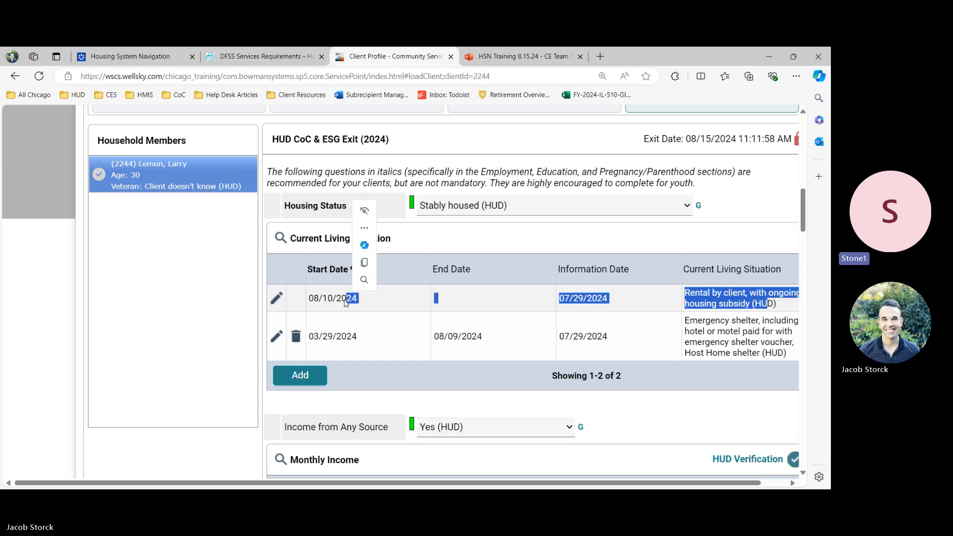
{"action": "scroll", "coordinate": [472, 301], "scroll_direction": "down", "scroll_amount": 1}
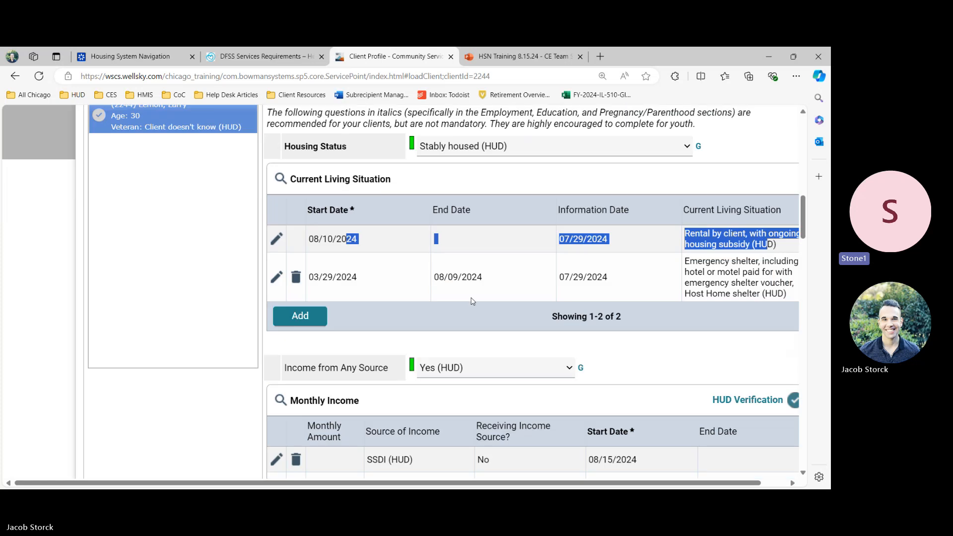
{"action": "scroll", "coordinate": [472, 301], "scroll_direction": "down", "scroll_amount": 2}
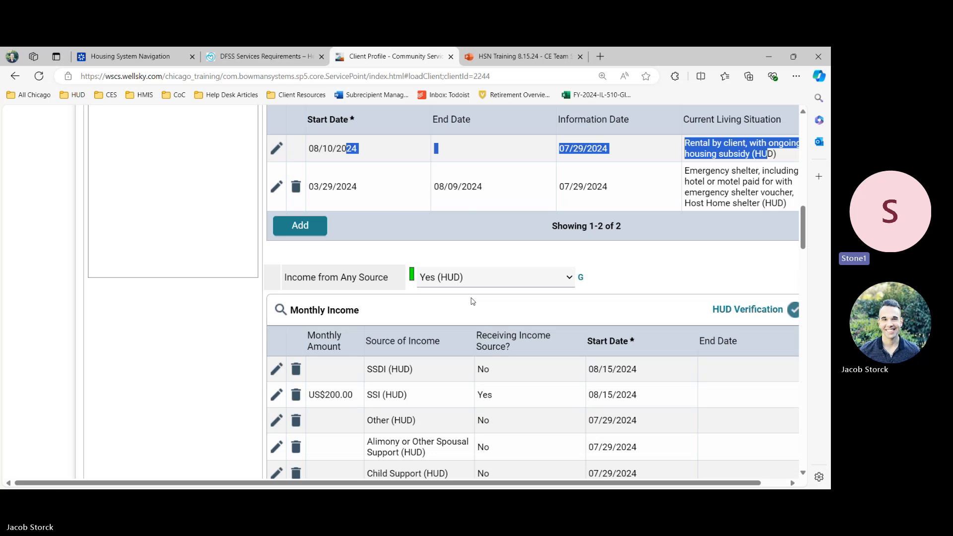
- Check the provider and household details of the exit record, and save and exit the HUD CoC & ESG Exit (2024) assessment
{"action": "scroll", "coordinate": [472, 302], "scroll_direction": "up", "scroll_amount": 5}
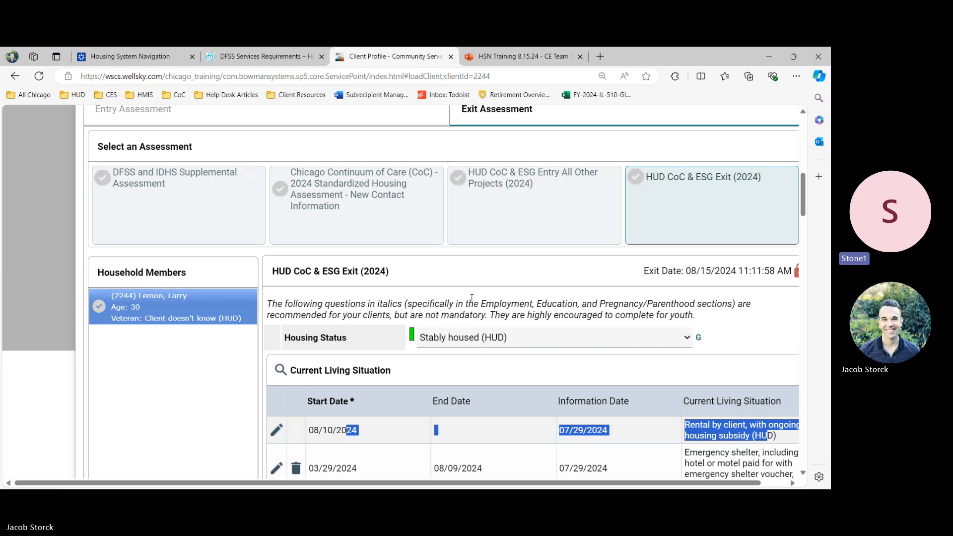
{"action": "scroll", "coordinate": [471, 297], "scroll_direction": "up", "scroll_amount": 4}
{"action": "scroll", "coordinate": [304, 266], "scroll_direction": "up", "scroll_amount": 3}
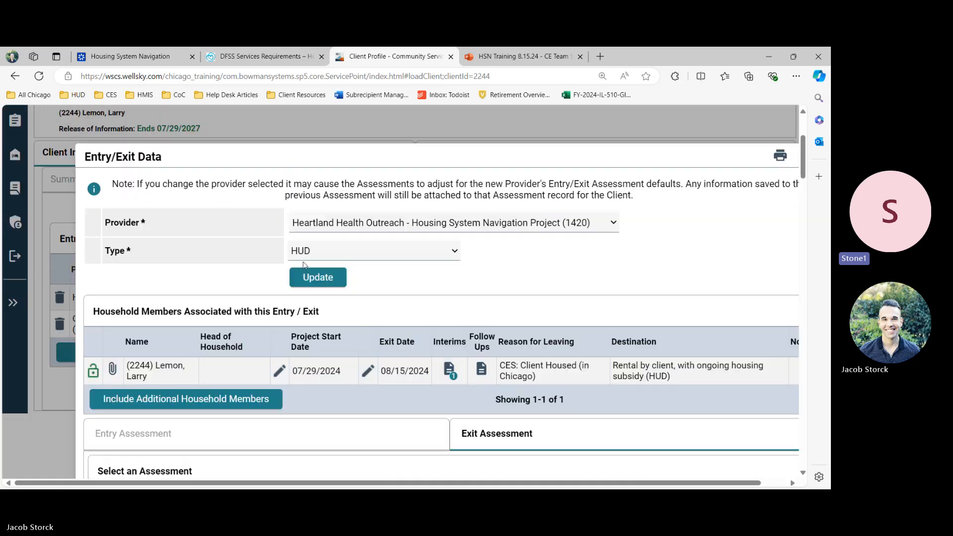
{"action": "scroll", "coordinate": [304, 266], "scroll_direction": "down", "scroll_amount": 20}
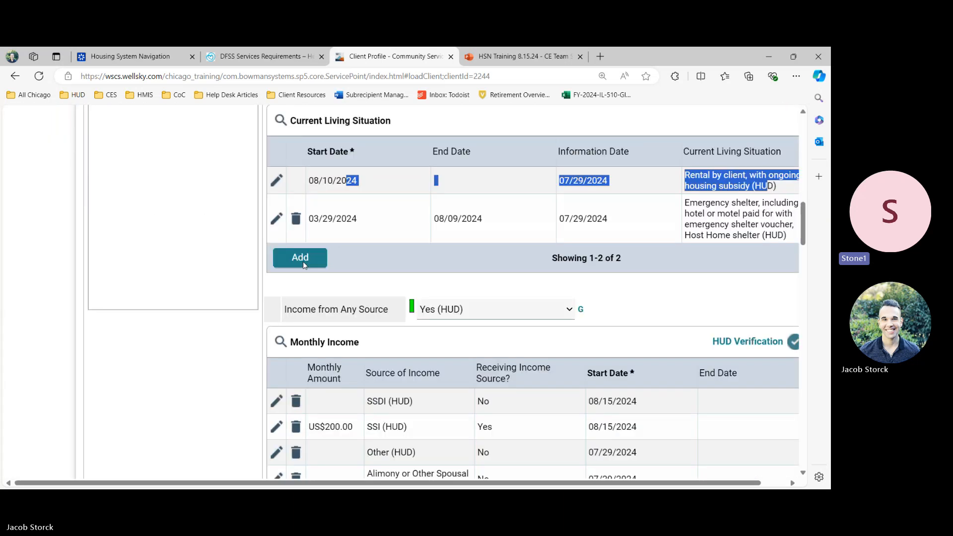
{"action": "scroll", "coordinate": [305, 266], "scroll_direction": "down", "scroll_amount": 10}
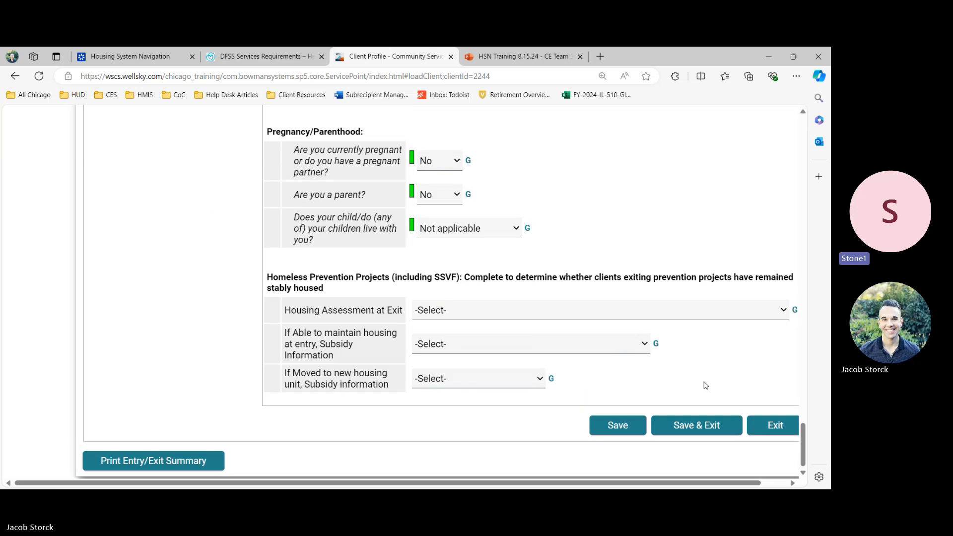
{"action": "left_click", "coordinate": [715, 424]}
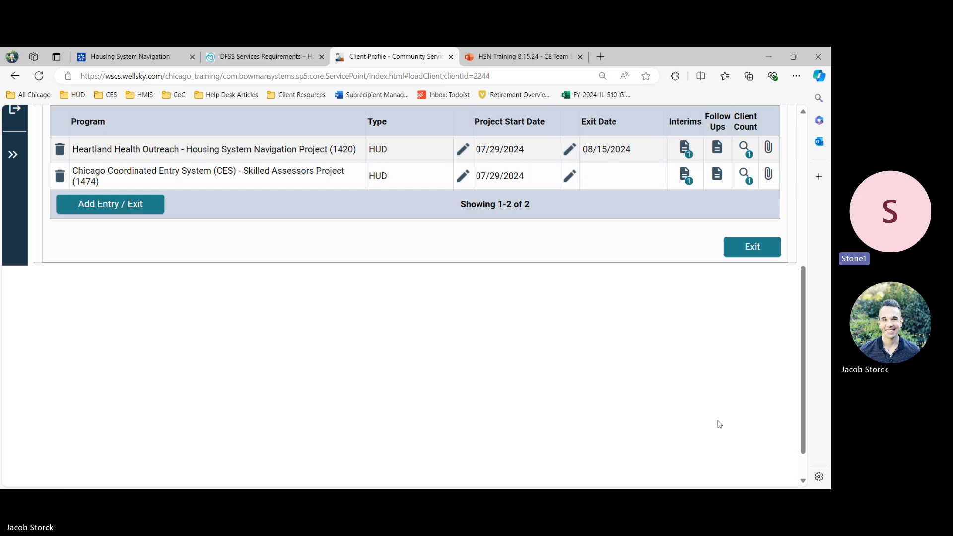
- Reopen the exit data of the Housing System Navigation Project (1420) enrollment, look over its fields, and cancel without changes
{"action": "left_click", "coordinate": [571, 150]}
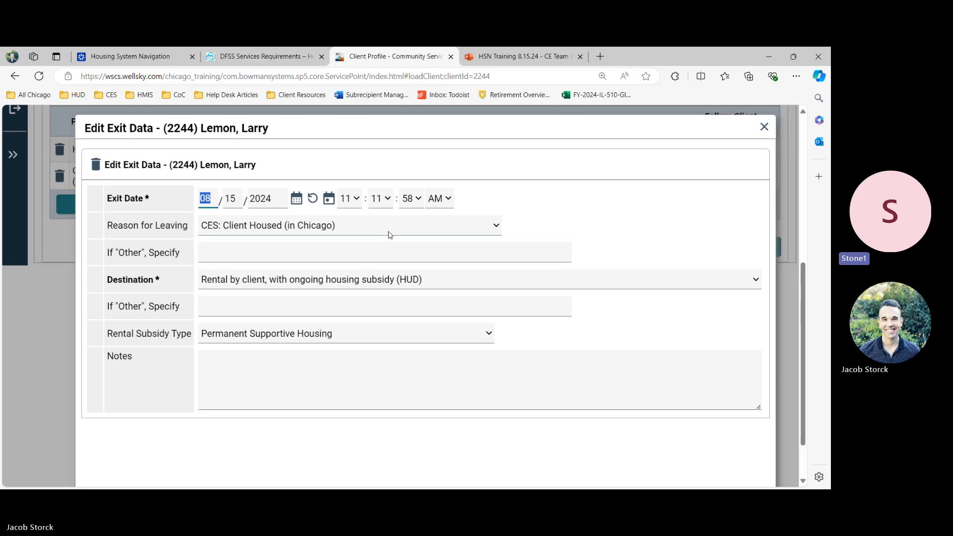
{"action": "scroll", "coordinate": [390, 235], "scroll_direction": "down", "scroll_amount": 2}
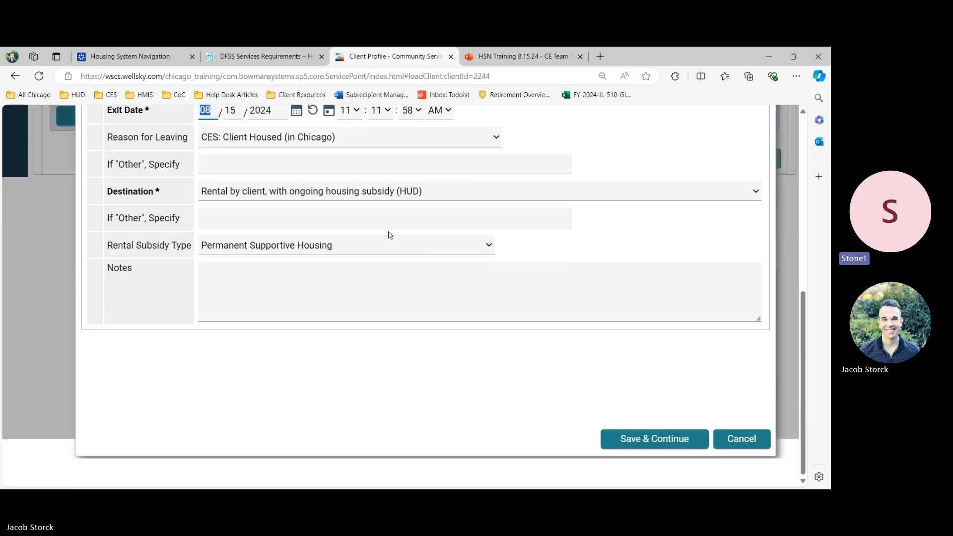
{"action": "left_click", "coordinate": [741, 469]}
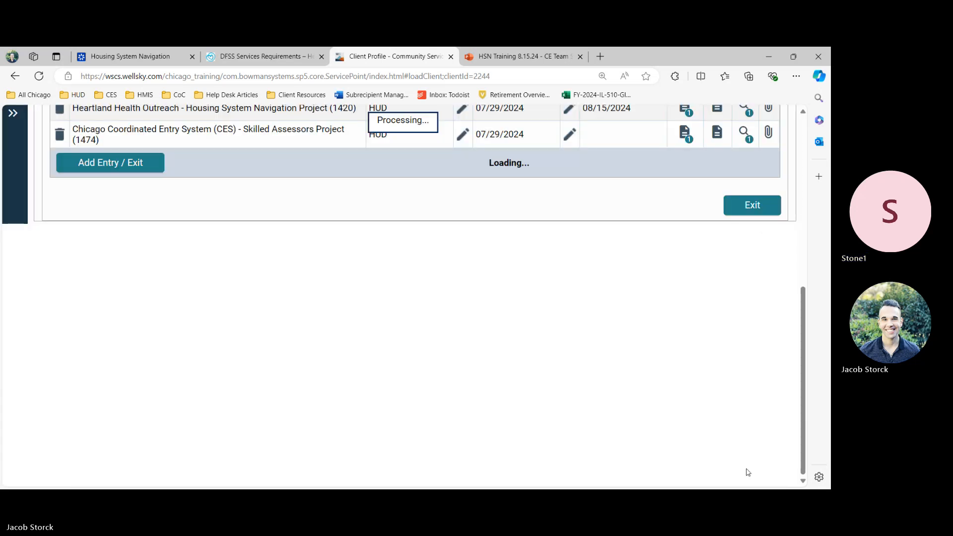
- Switch to the Housing System Navigation course, show it full screen and advance through the Project Exit slides to the "Timeliness Standards" slide
{"action": "left_click", "coordinate": [119, 59]}
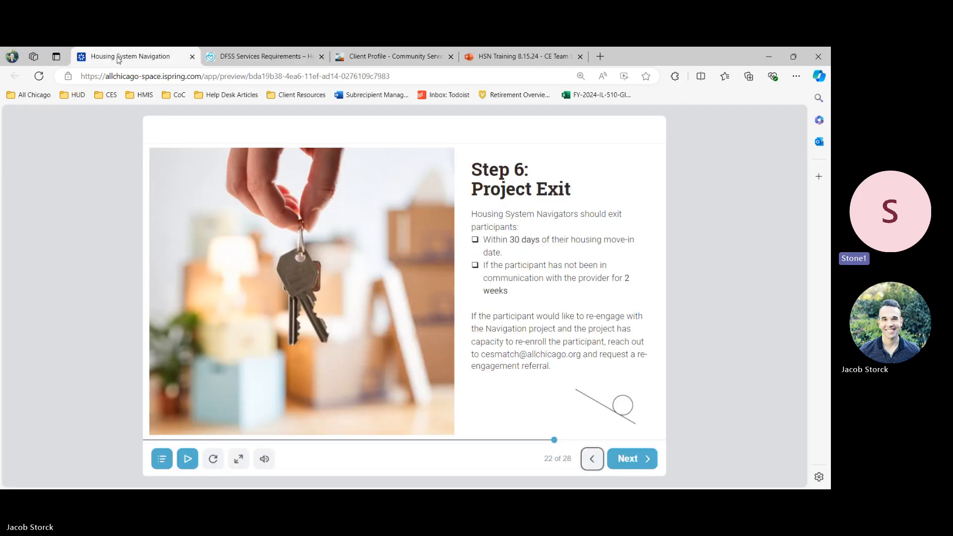
{"action": "left_click", "coordinate": [238, 459]}
{"action": "left_click", "coordinate": [795, 484]}
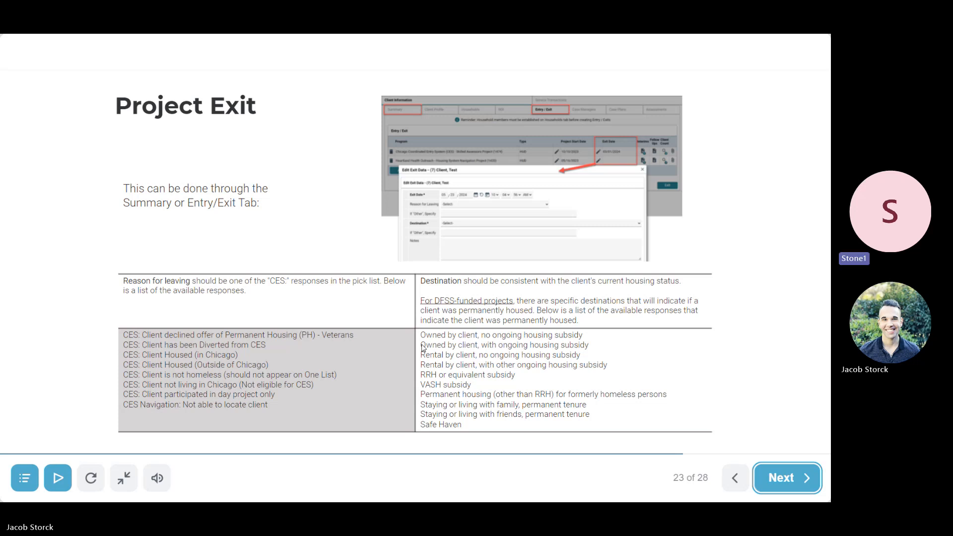
{"action": "left_click", "coordinate": [777, 477]}
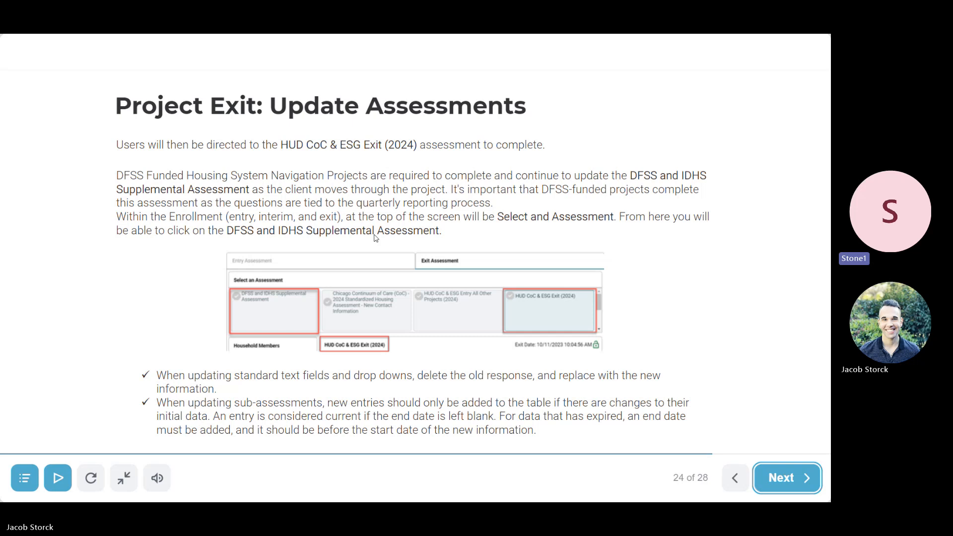
{"action": "left_click", "coordinate": [799, 478]}
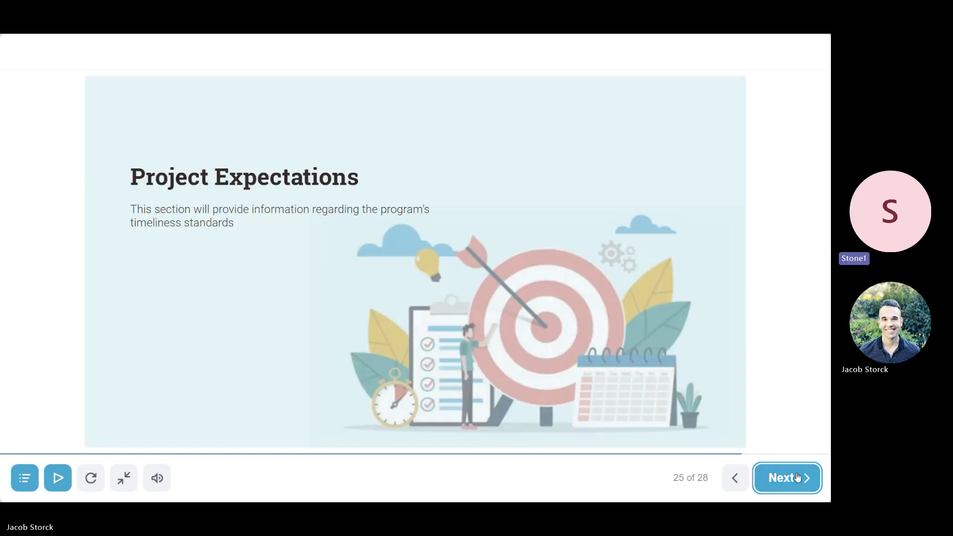
{"action": "left_click", "coordinate": [797, 478]}
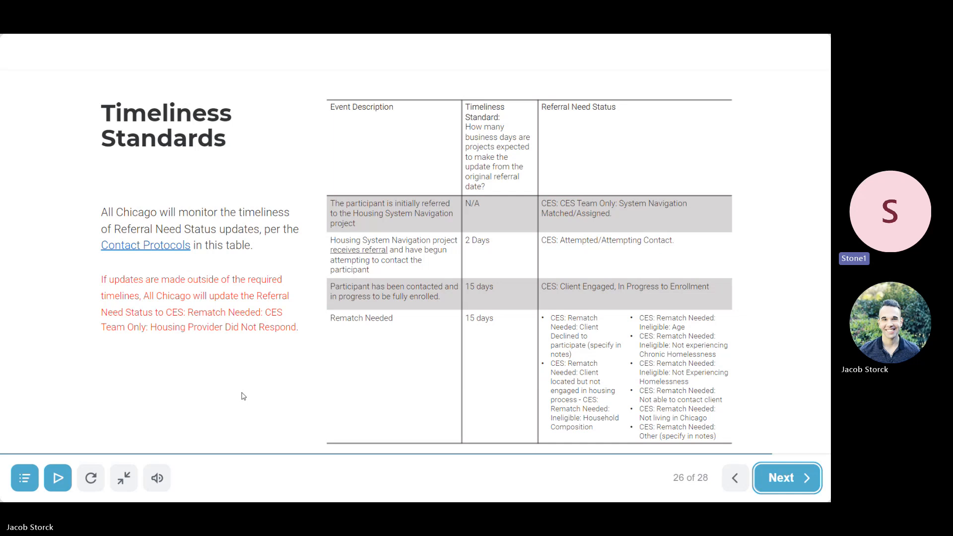
- Open the linked Contact Protocols article and read its timeliness standards table down to the Rematch Needed row
{"action": "left_click", "coordinate": [163, 246]}
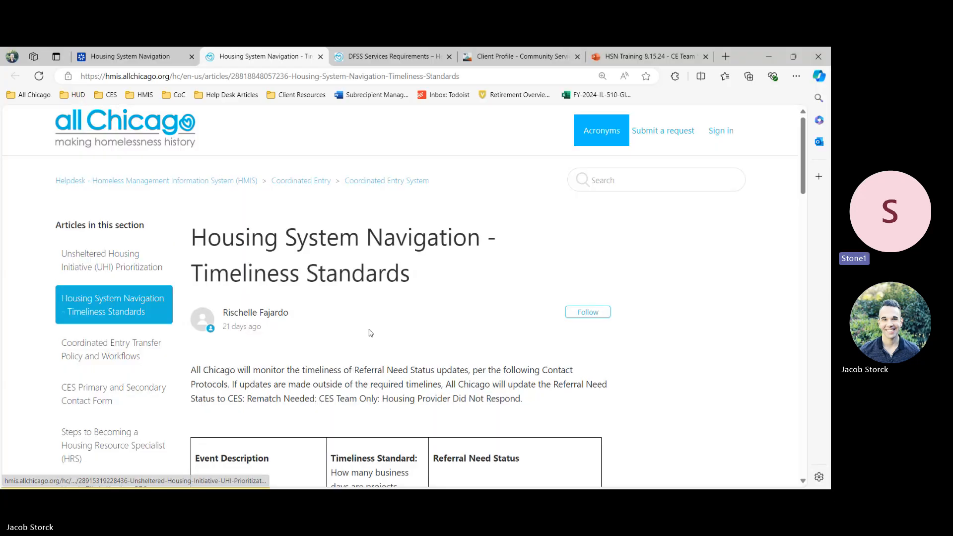
{"action": "scroll", "coordinate": [369, 332], "scroll_direction": "down", "scroll_amount": 4}
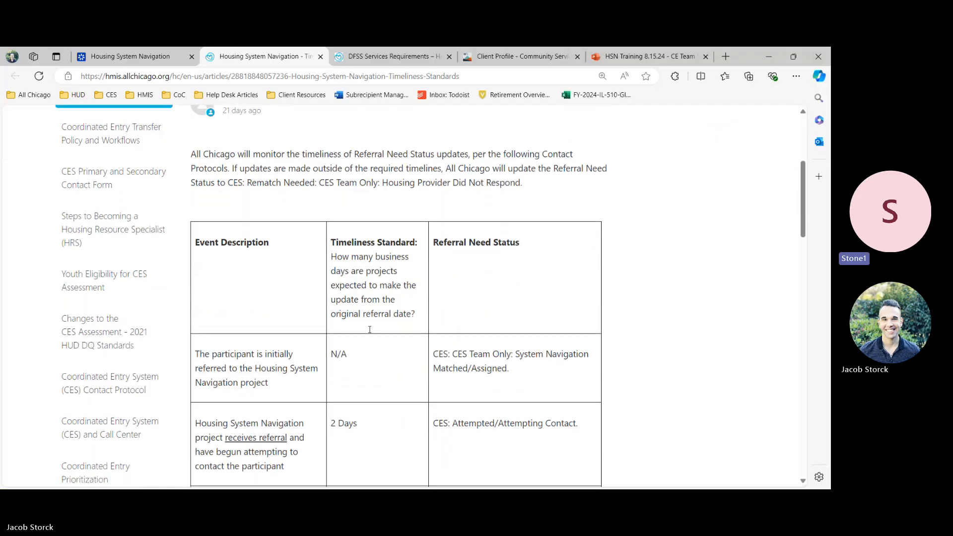
{"action": "scroll", "coordinate": [369, 330], "scroll_direction": "down", "scroll_amount": 1}
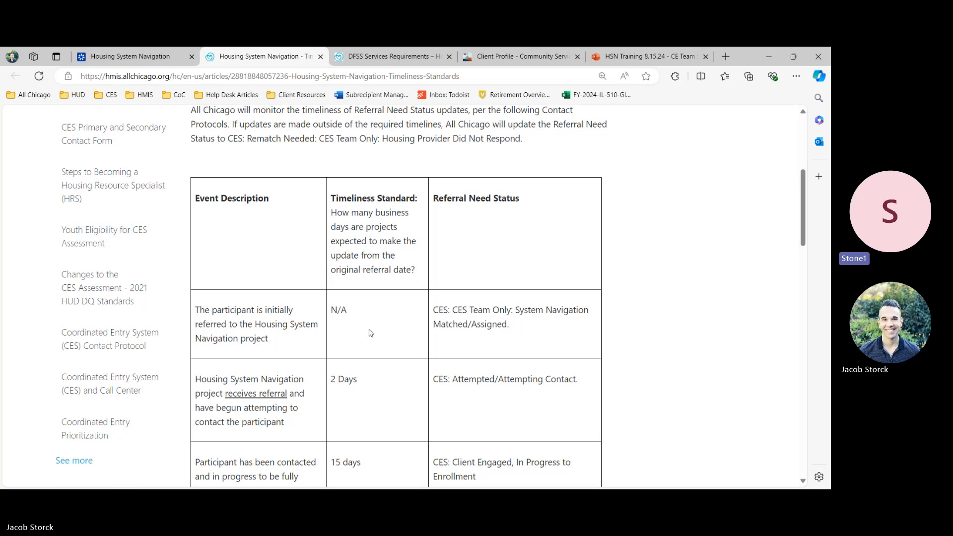
{"action": "scroll", "coordinate": [369, 332], "scroll_direction": "down", "scroll_amount": 1}
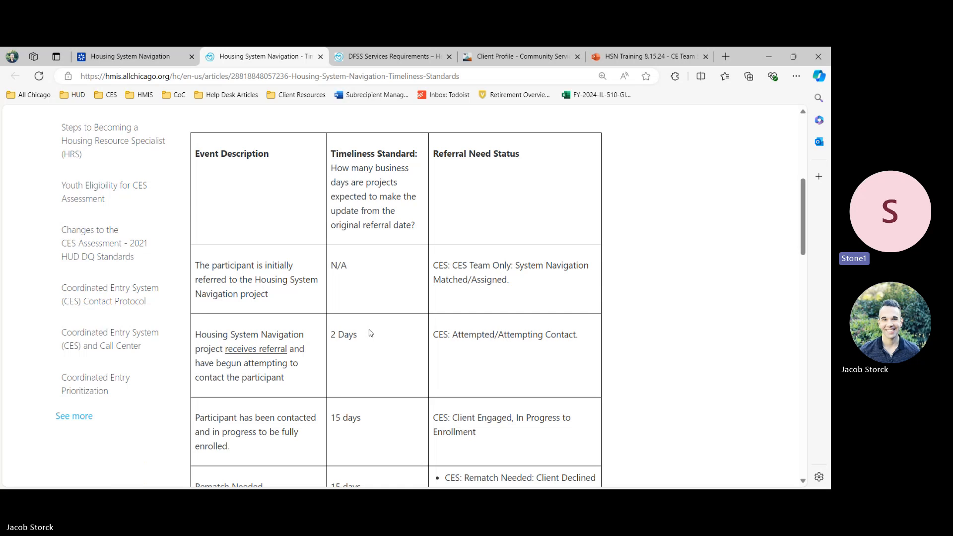
{"action": "scroll", "coordinate": [370, 333], "scroll_direction": "down", "scroll_amount": 2}
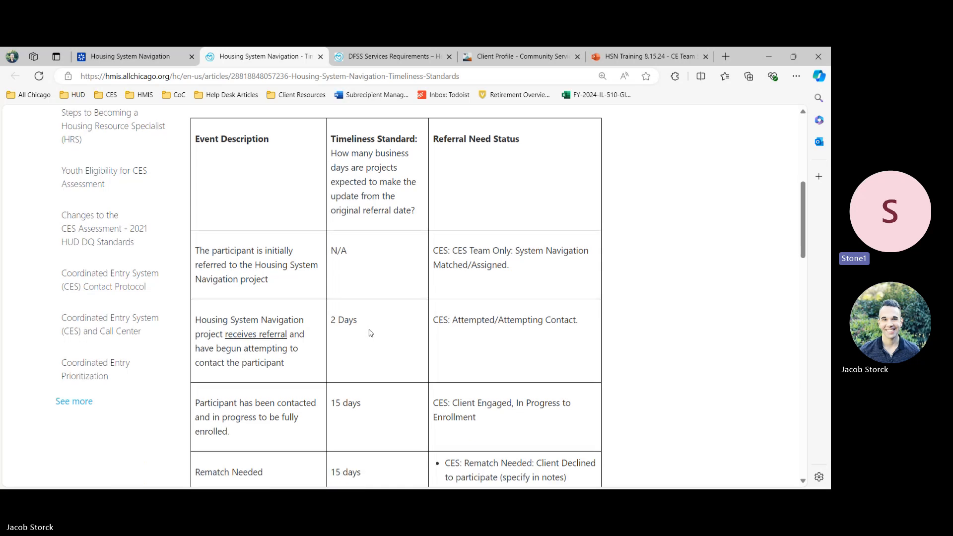
{"action": "scroll", "coordinate": [370, 333], "scroll_direction": "down", "scroll_amount": 1}
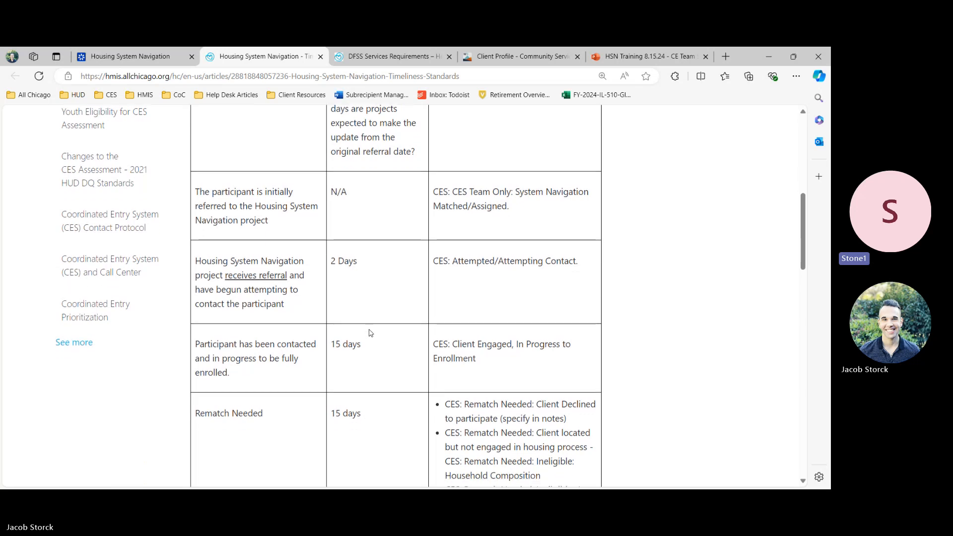
{"action": "scroll", "coordinate": [370, 333], "scroll_direction": "down", "scroll_amount": 2}
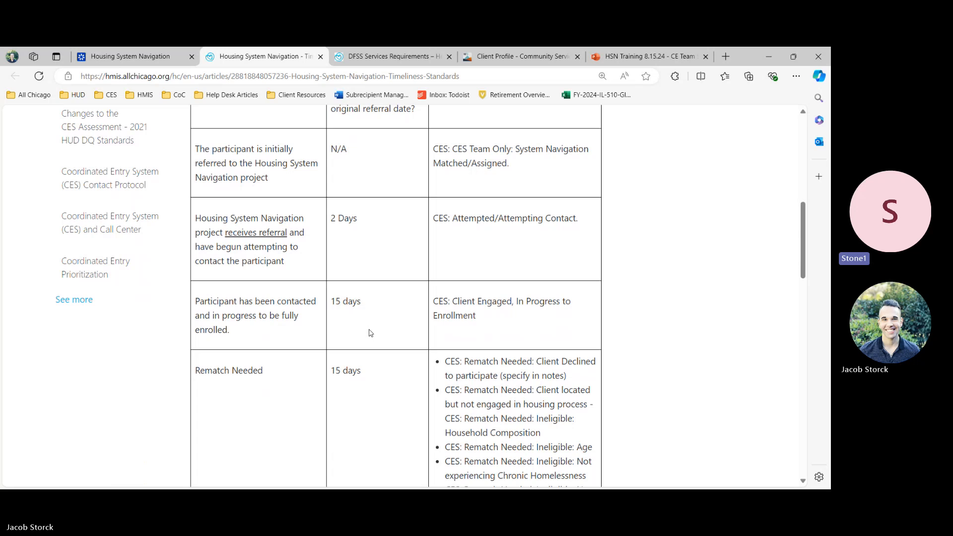
{"action": "scroll", "coordinate": [369, 332], "scroll_direction": "down", "scroll_amount": 1}
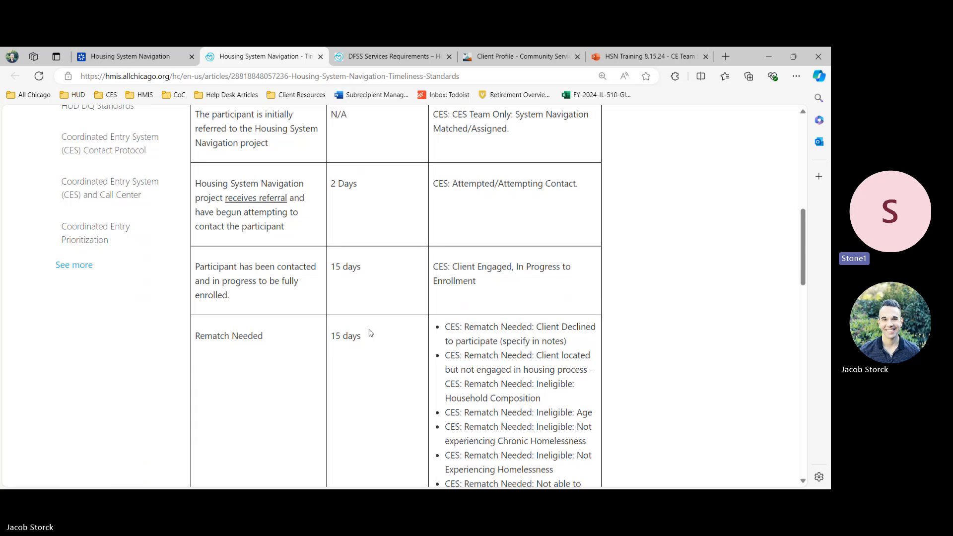
{"action": "scroll", "coordinate": [370, 333], "scroll_direction": "down", "scroll_amount": 1}
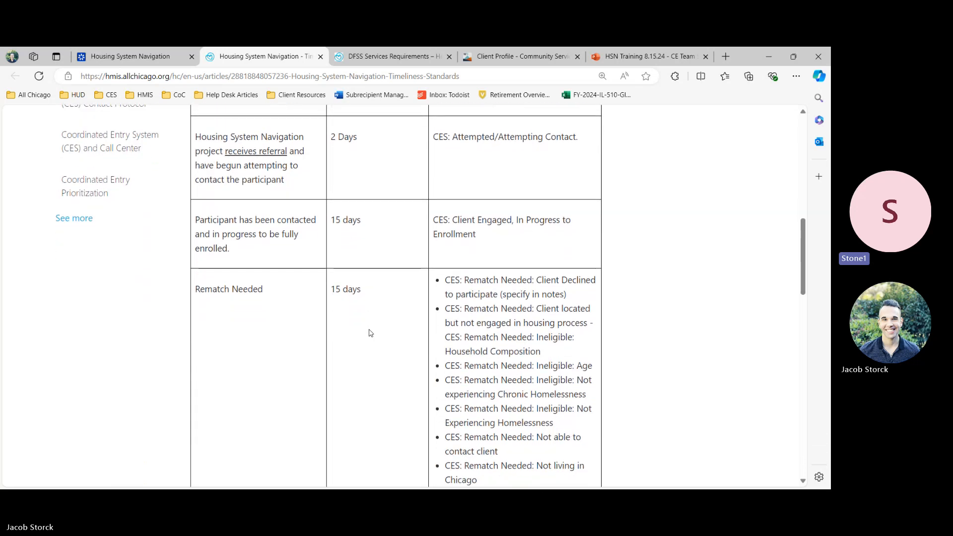
- Highlight the "CES: CES Team Only: System Navigation Matched/Assigned" status, and examine the referral need statuses listed for Rematch Needed
{"action": "scroll", "coordinate": [369, 332], "scroll_direction": "up", "scroll_amount": 2}
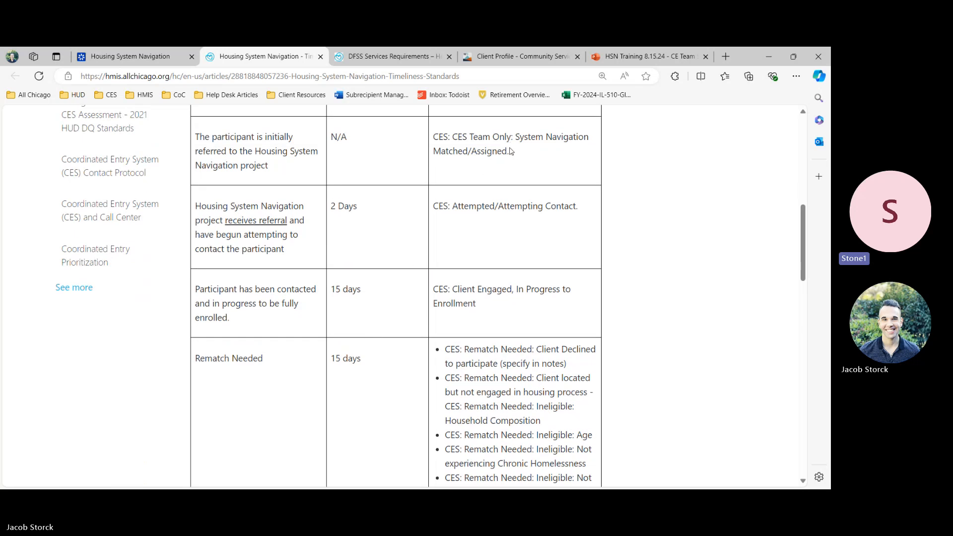
{"action": "left_click_drag", "start_coordinate": [509, 147], "coordinate": [432, 139]}
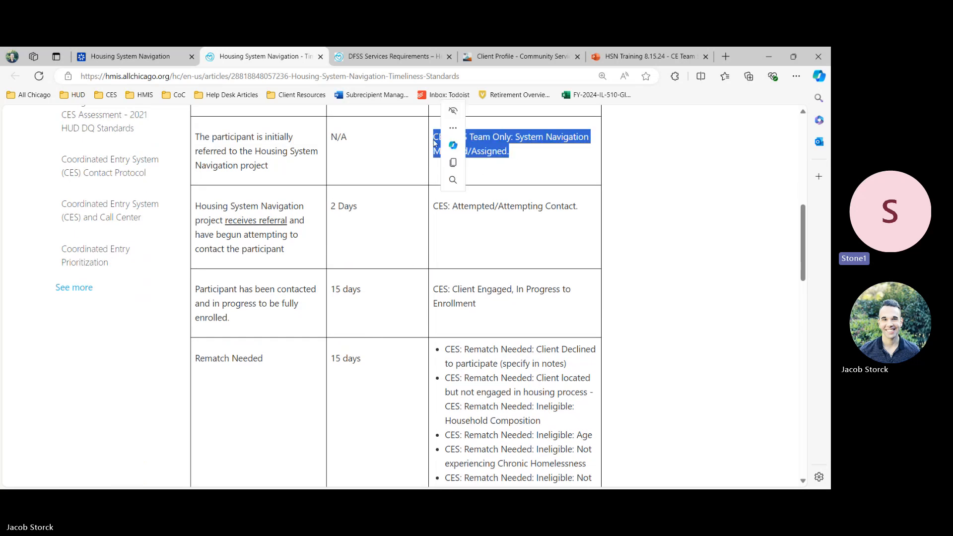
{"action": "left_click", "coordinate": [391, 193]}
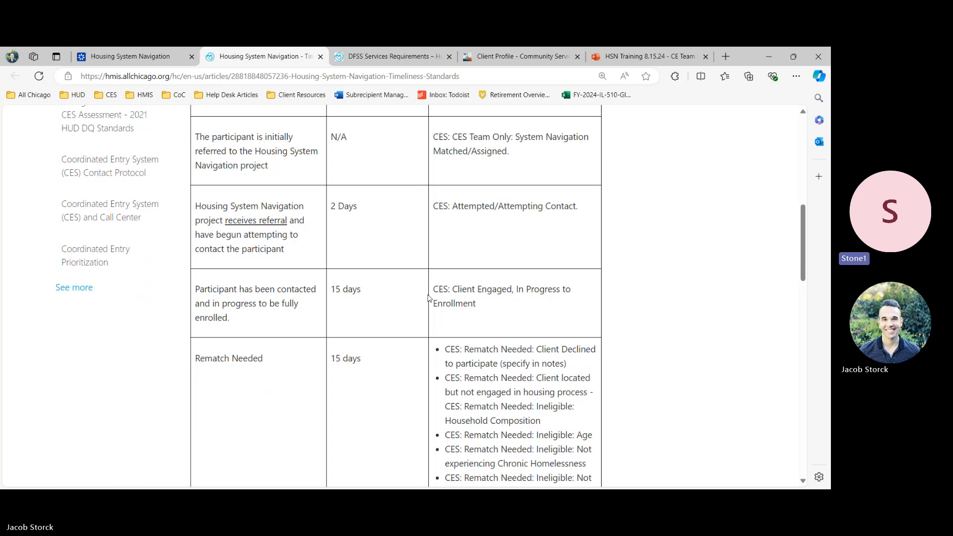
{"action": "scroll", "coordinate": [429, 297], "scroll_direction": "down", "scroll_amount": 2}
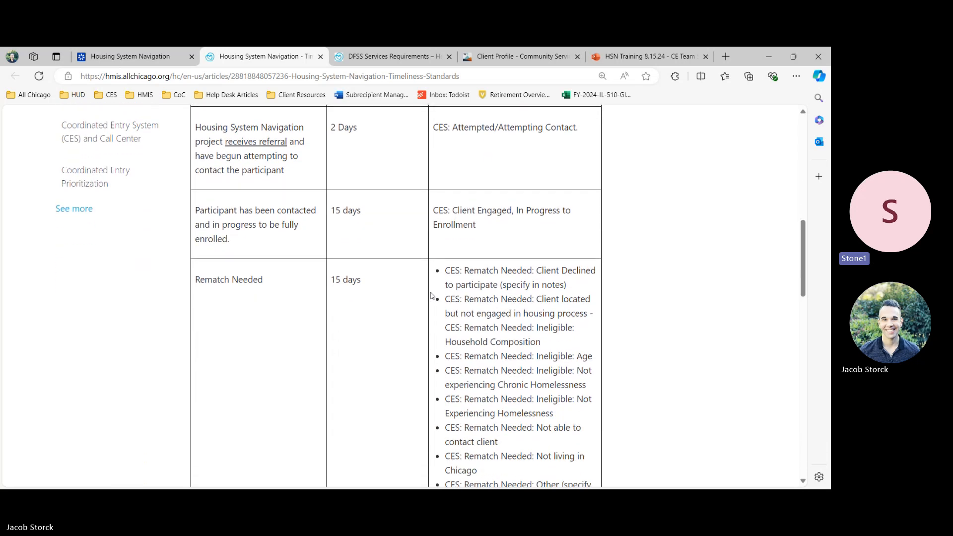
{"action": "scroll", "coordinate": [472, 317], "scroll_direction": "down", "scroll_amount": 1}
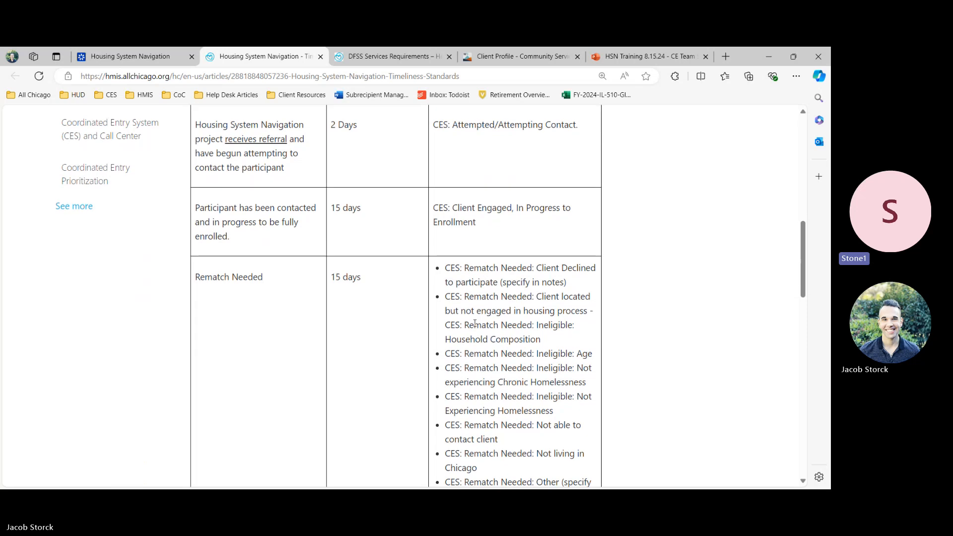
{"action": "scroll", "coordinate": [475, 323], "scroll_direction": "down", "scroll_amount": 1}
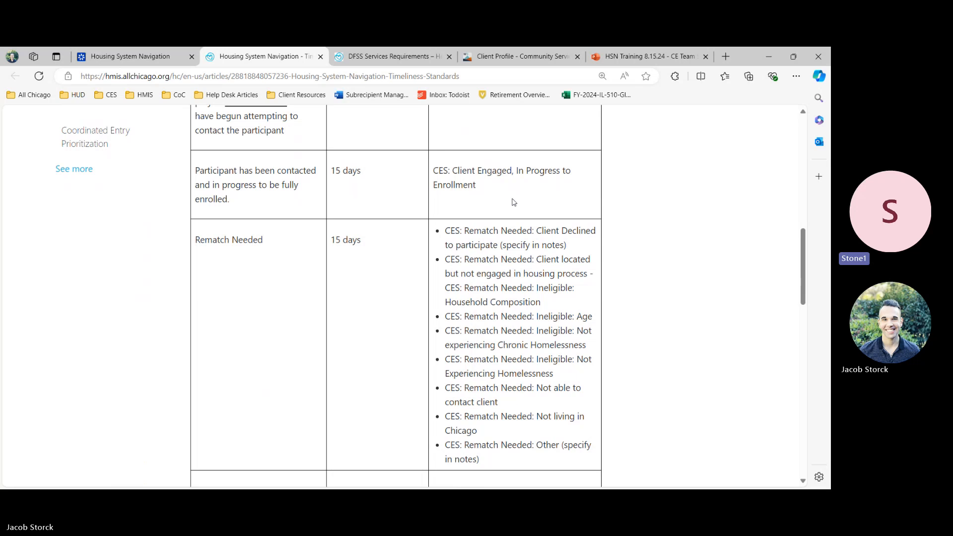
- Read the Rematch Needed and CES: Enrolled rows of the timeliness standards table, including their time limits and referral need statuses
{"action": "scroll", "coordinate": [513, 202], "scroll_direction": "down", "scroll_amount": 2}
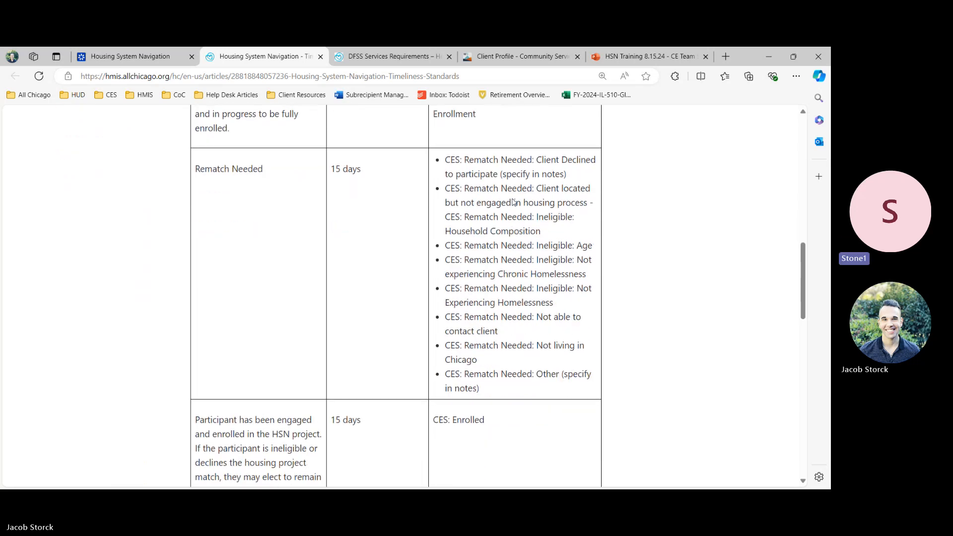
{"action": "scroll", "coordinate": [513, 202], "scroll_direction": "up", "scroll_amount": 2}
{"action": "scroll", "coordinate": [513, 202], "scroll_direction": "down", "scroll_amount": 1}
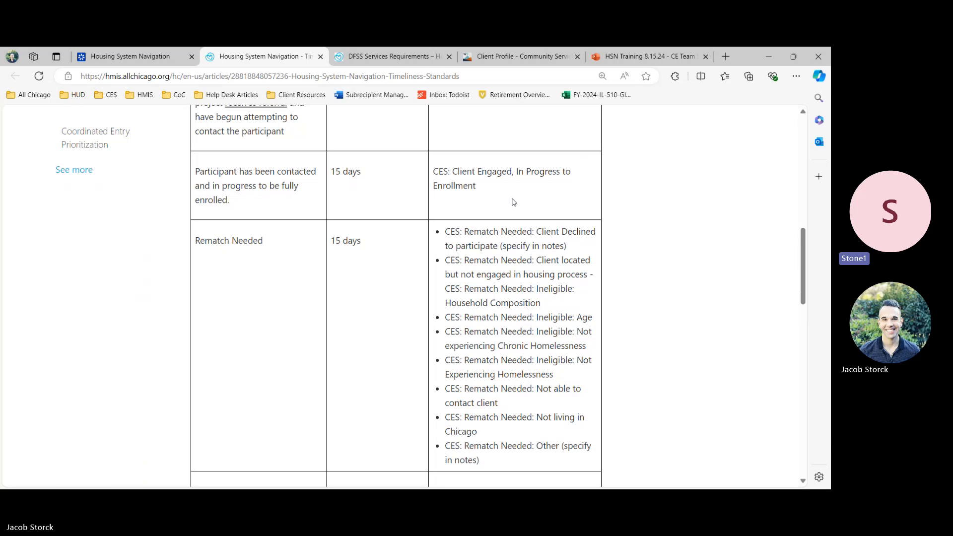
{"action": "scroll", "coordinate": [513, 202], "scroll_direction": "down", "scroll_amount": 1}
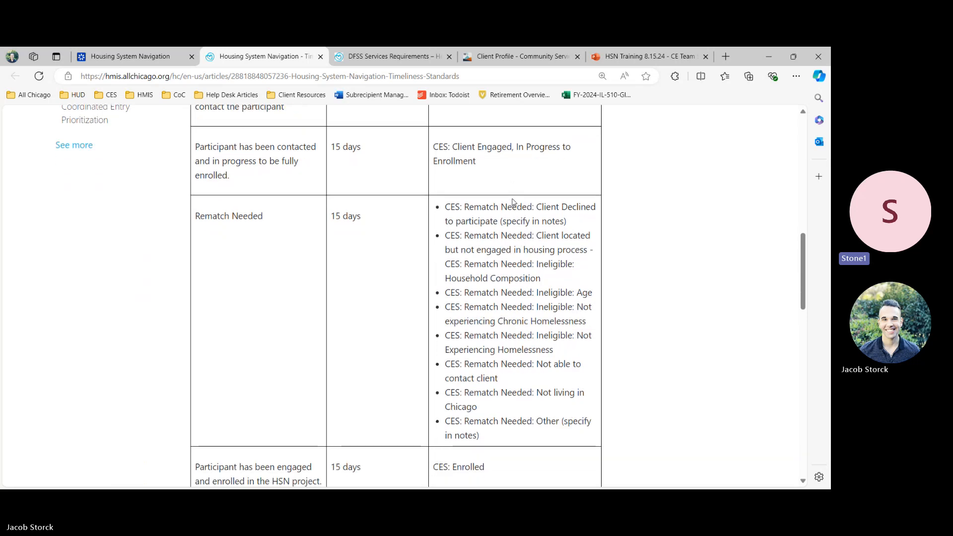
{"action": "scroll", "coordinate": [514, 202], "scroll_direction": "down", "scroll_amount": 1}
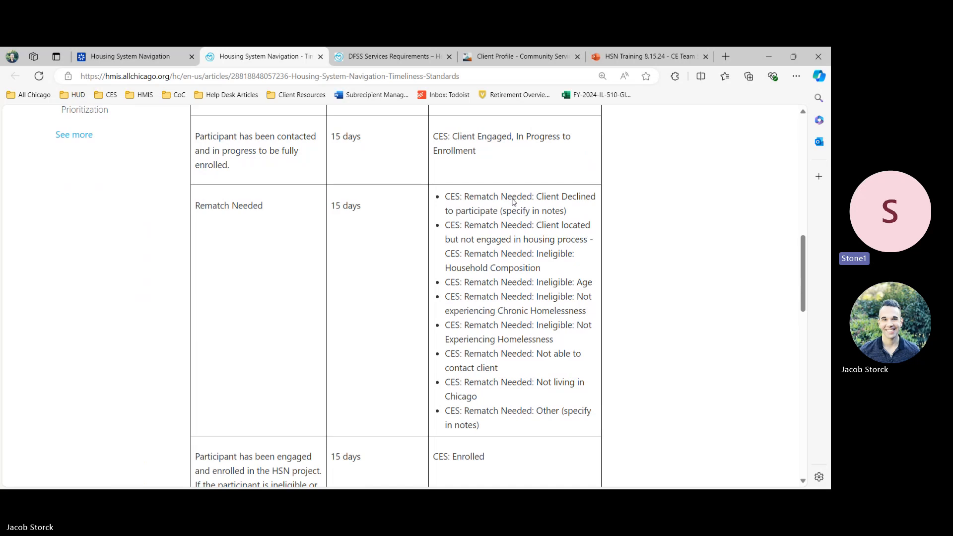
{"action": "scroll", "coordinate": [514, 202], "scroll_direction": "down", "scroll_amount": 2}
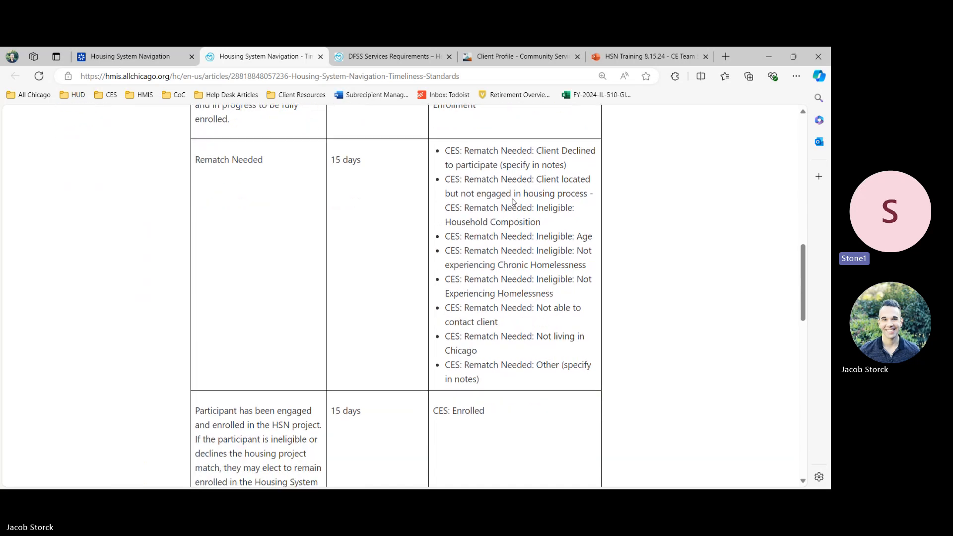
{"action": "scroll", "coordinate": [513, 202], "scroll_direction": "down", "scroll_amount": 4}
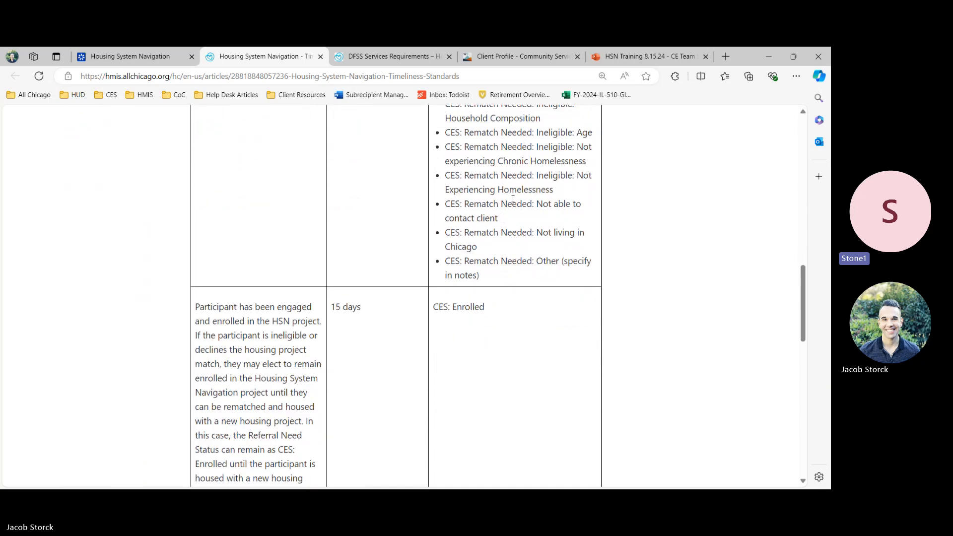
{"action": "scroll", "coordinate": [513, 198], "scroll_direction": "down", "scroll_amount": 3}
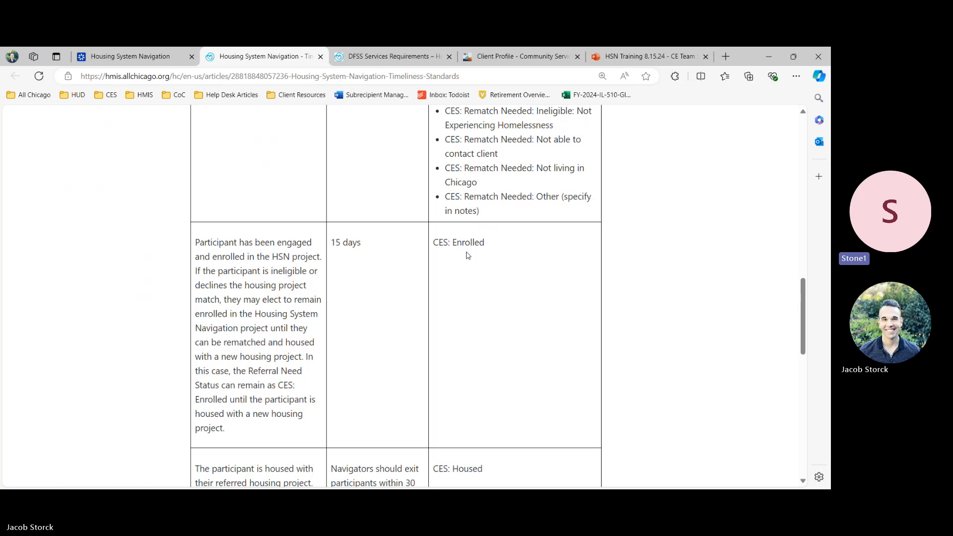
- Read the final table rows covering housed participants, participants out of contact, and updates made outside the required timelines
{"action": "scroll", "coordinate": [467, 255], "scroll_direction": "down", "scroll_amount": 5}
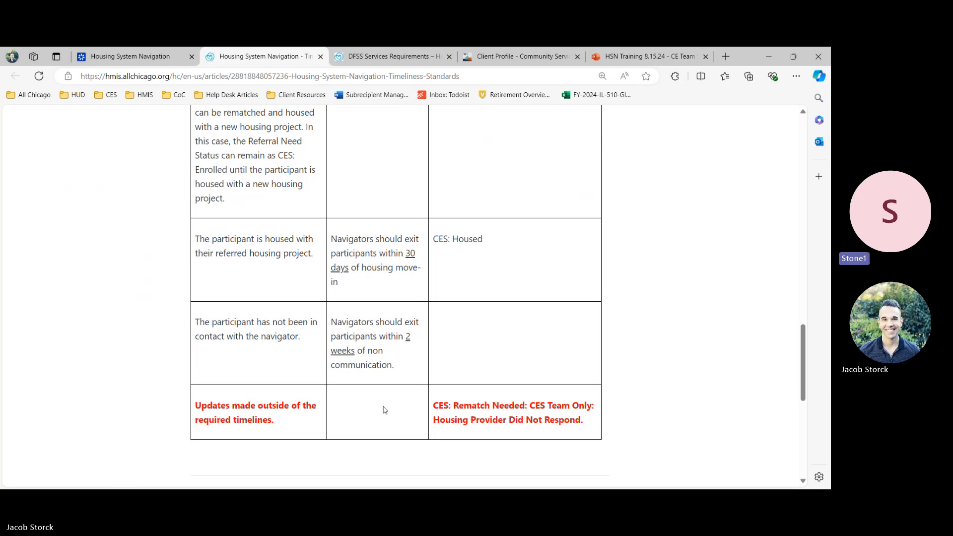
{"action": "scroll", "coordinate": [384, 409], "scroll_direction": "up", "scroll_amount": 1}
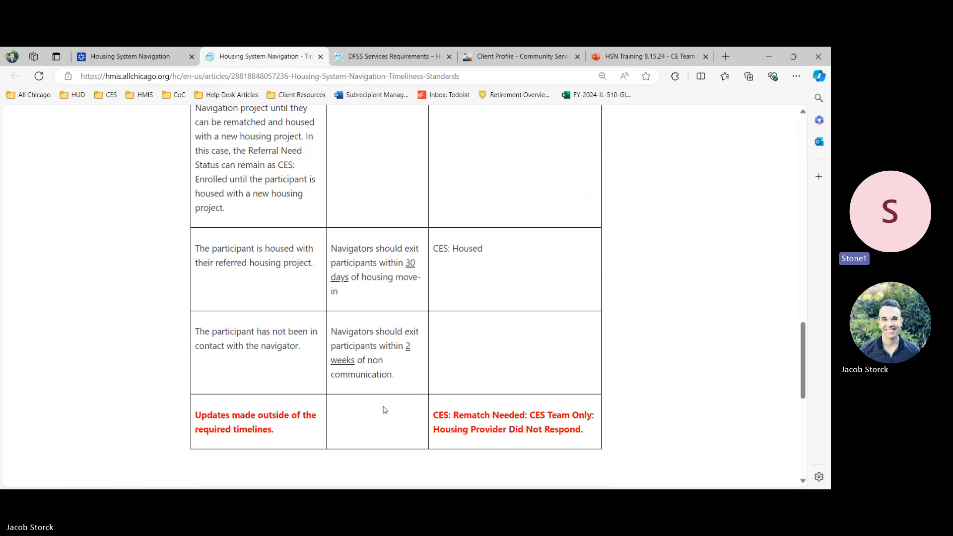
{"action": "scroll", "coordinate": [385, 410], "scroll_direction": "up", "scroll_amount": 1}
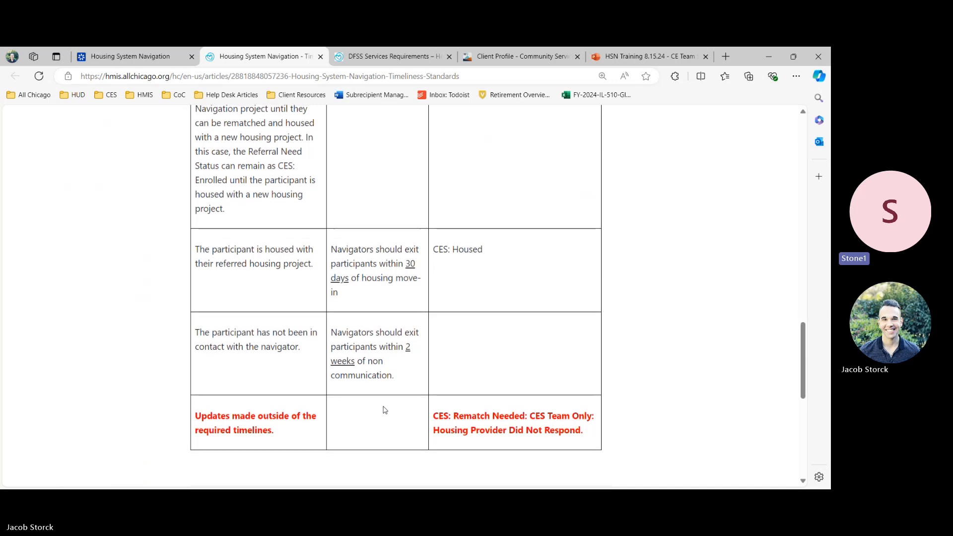
{"action": "scroll", "coordinate": [384, 410], "scroll_direction": "up", "scroll_amount": 1}
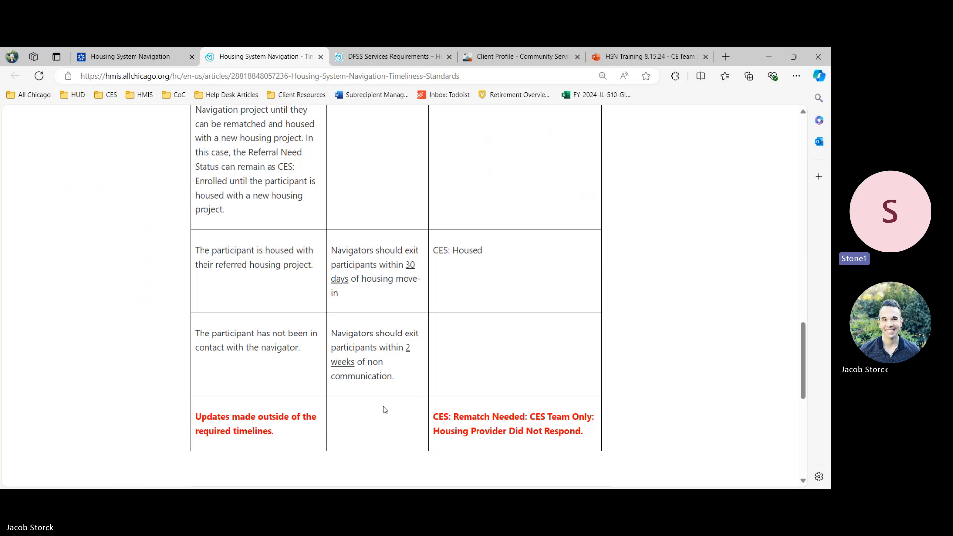
{"action": "scroll", "coordinate": [384, 409], "scroll_direction": "down", "scroll_amount": 1}
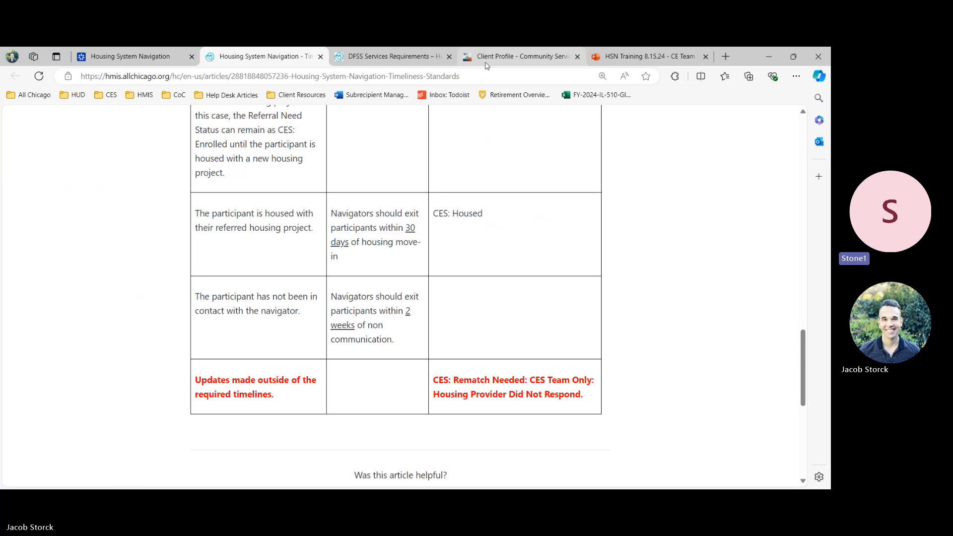
- Switch to the client's record in HMIS and view the entire service history under Service Transactions
{"action": "left_click", "coordinate": [519, 54]}
{"action": "scroll", "coordinate": [425, 218], "scroll_direction": "up", "scroll_amount": 4}
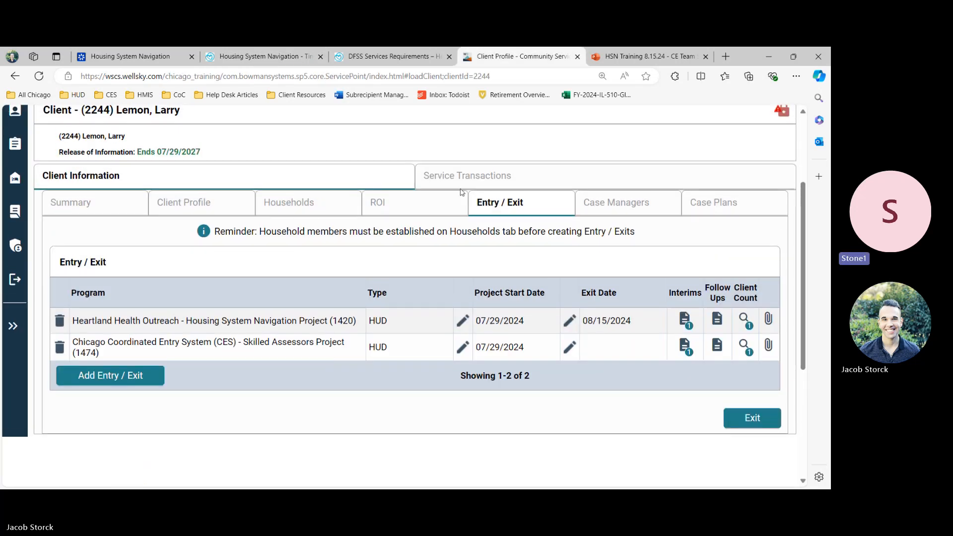
{"action": "left_click", "coordinate": [457, 182]}
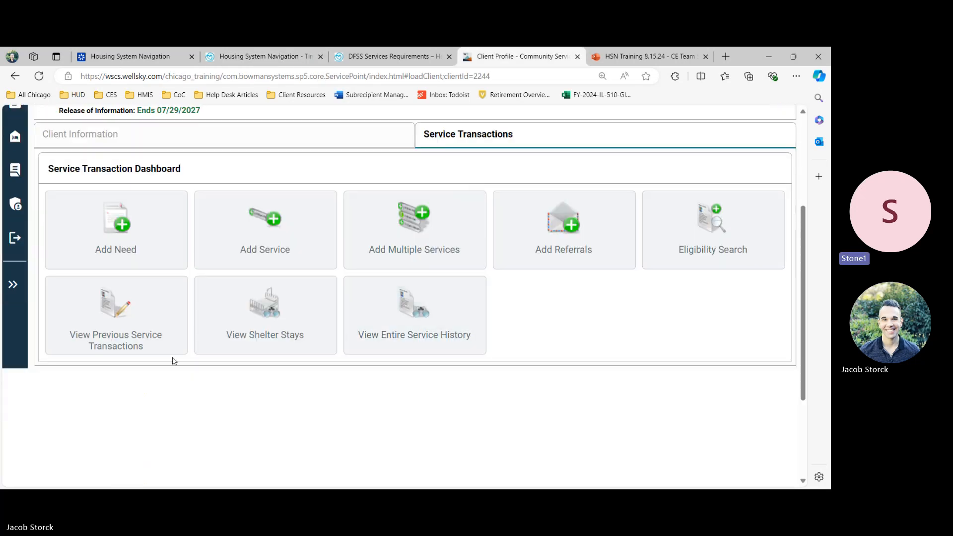
{"action": "scroll", "coordinate": [389, 173], "scroll_direction": "up", "scroll_amount": 2}
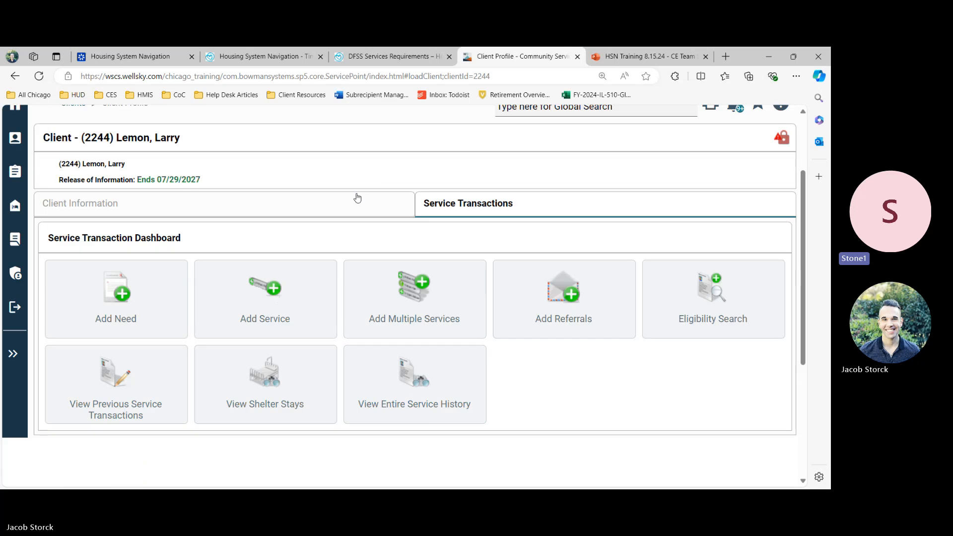
{"action": "left_click", "coordinate": [348, 215]}
{"action": "scroll", "coordinate": [347, 216], "scroll_direction": "up", "scroll_amount": 1}
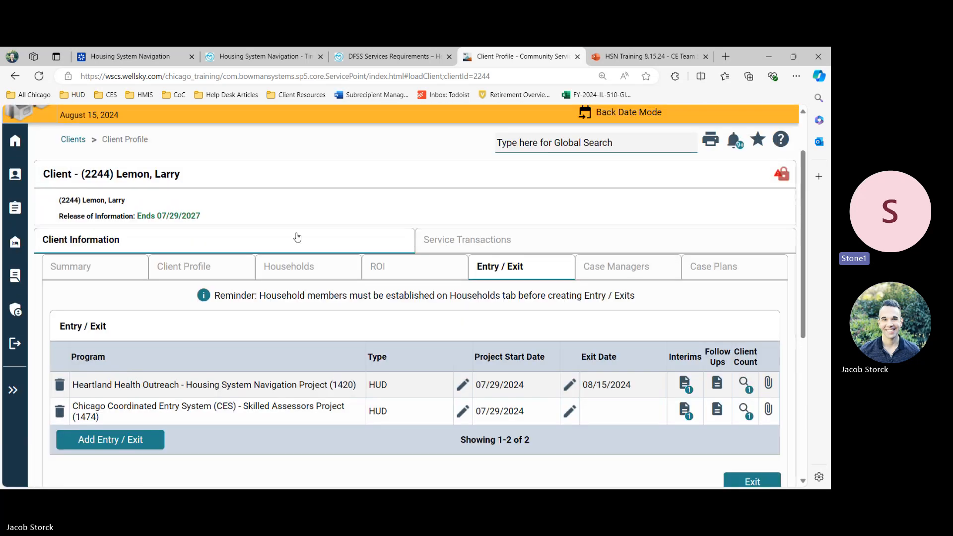
{"action": "left_click", "coordinate": [457, 241]}
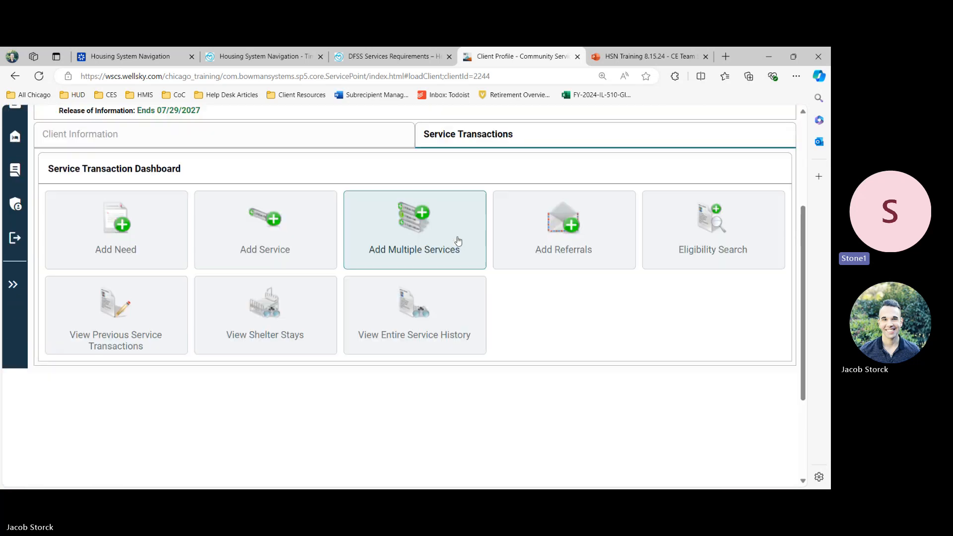
{"action": "left_click", "coordinate": [378, 340]}
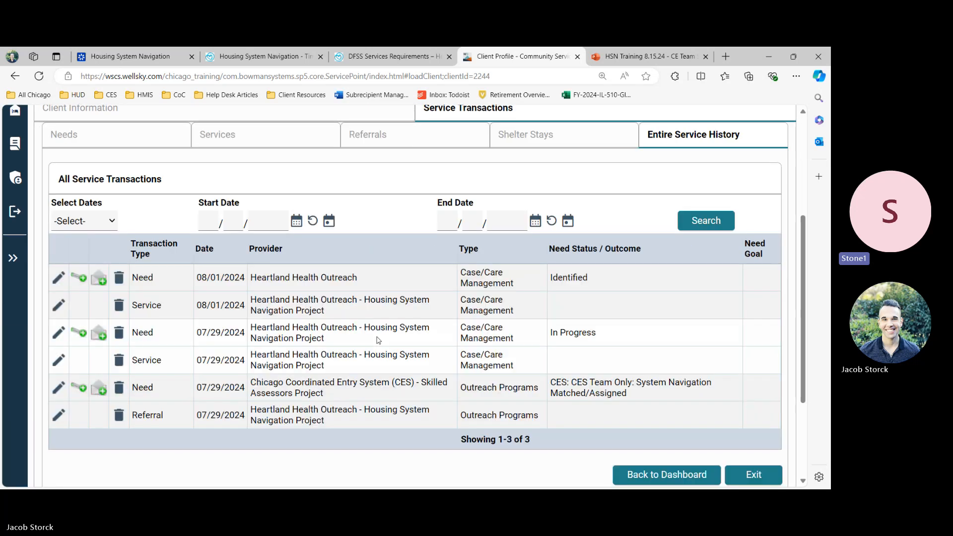
{"action": "scroll", "coordinate": [378, 340], "scroll_direction": "down", "scroll_amount": 1}
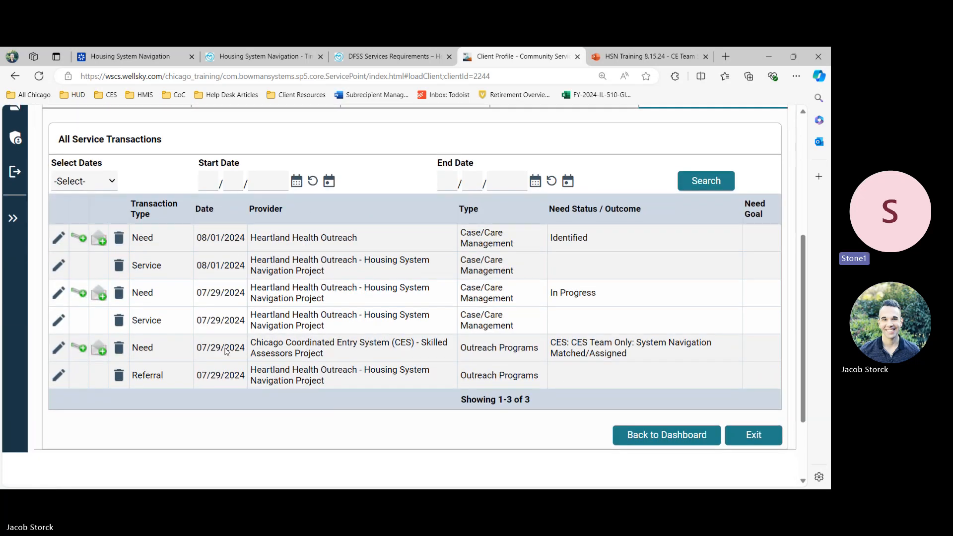
{"action": "scroll", "coordinate": [255, 202], "scroll_direction": "up", "scroll_amount": 1}
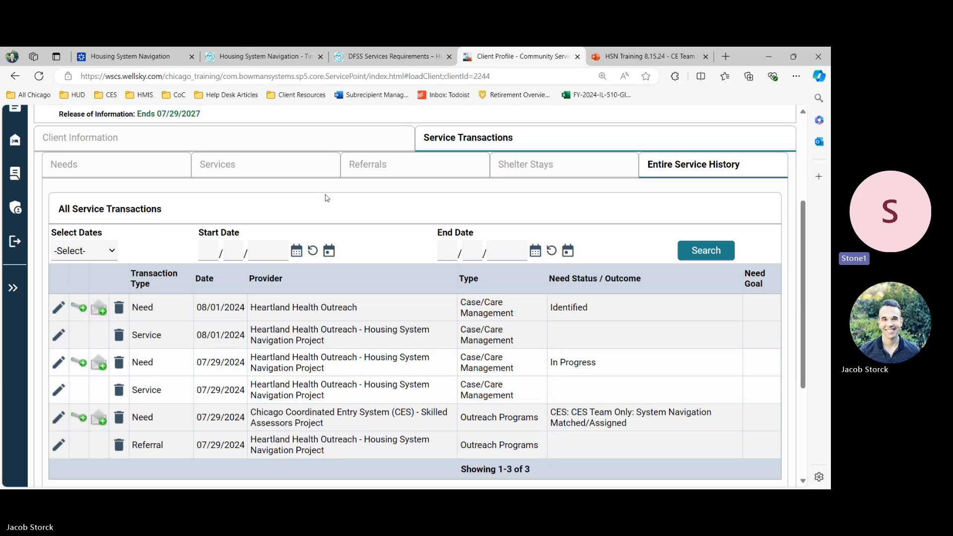
- Open the client's 07/29/2024 referral to the Housing System Navigation Project and review its need information, referral data and need status
{"action": "left_click", "coordinate": [381, 166]}
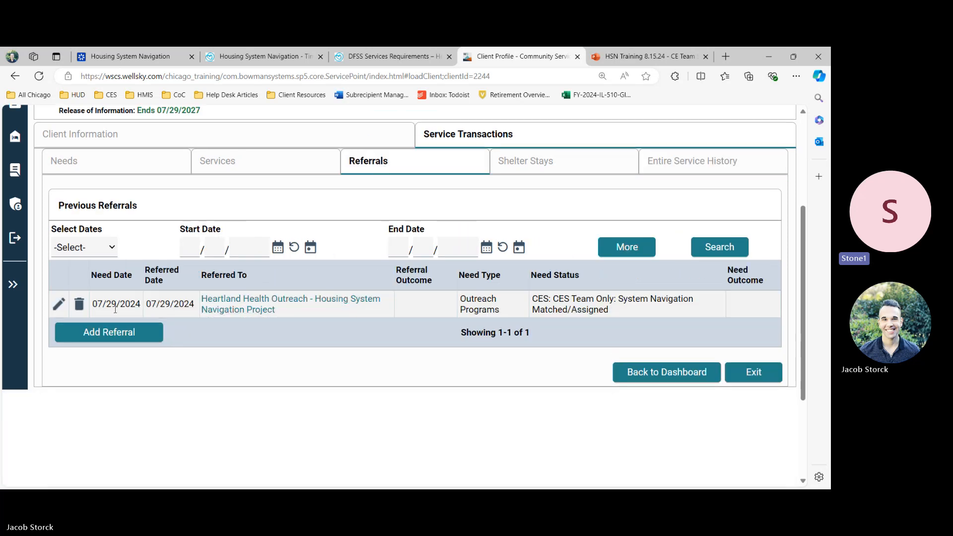
{"action": "left_click", "coordinate": [58, 305]}
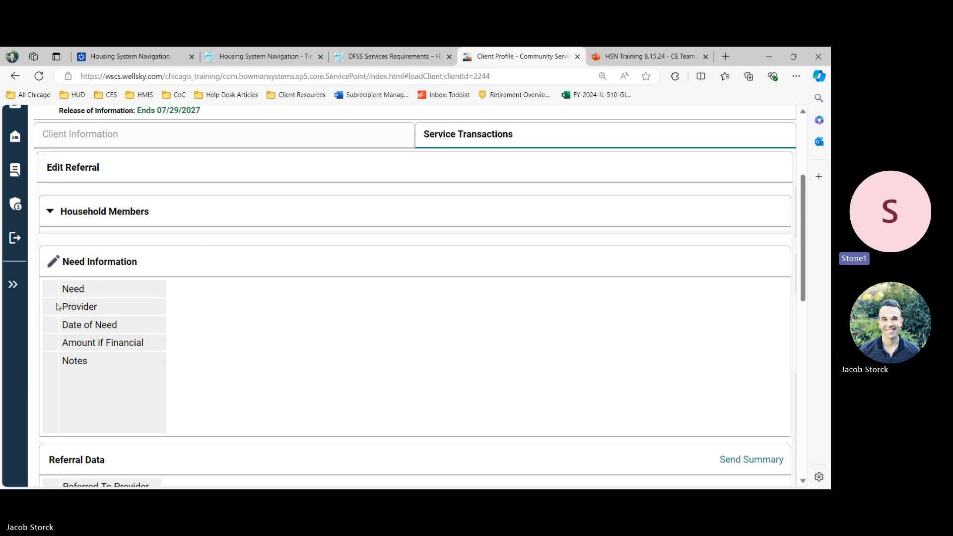
{"action": "scroll", "coordinate": [349, 319], "scroll_direction": "down", "scroll_amount": 9}
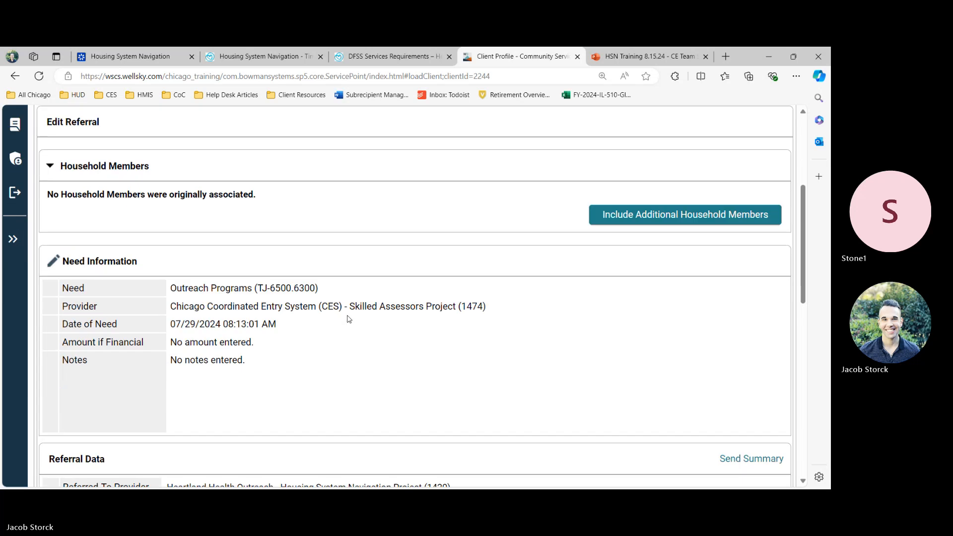
{"action": "scroll", "coordinate": [348, 319], "scroll_direction": "down", "scroll_amount": 2}
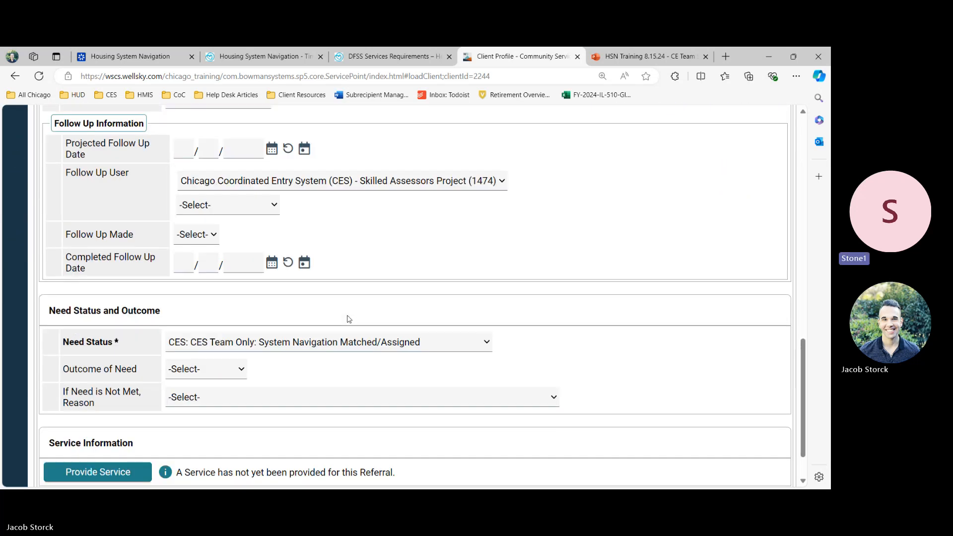
{"action": "scroll", "coordinate": [258, 364], "scroll_direction": "up", "scroll_amount": 8}
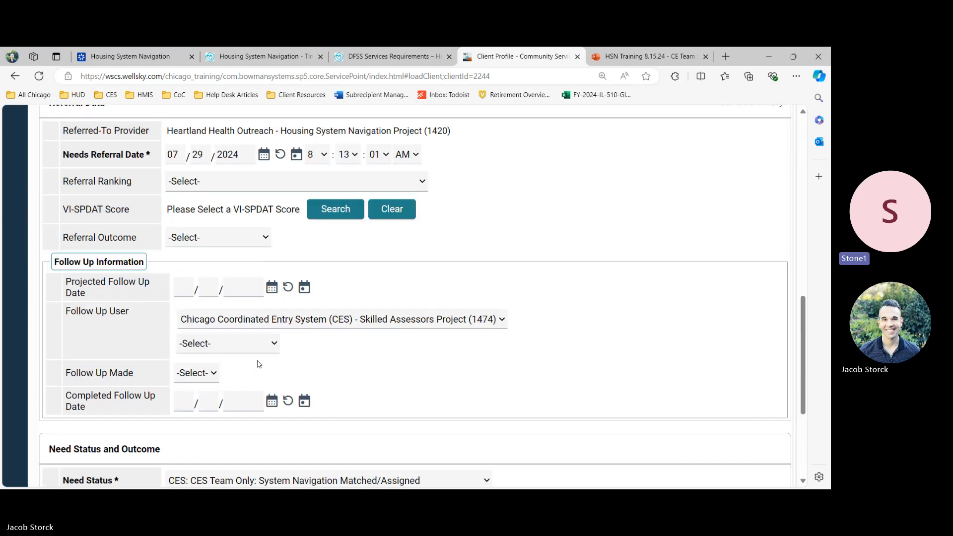
{"action": "scroll", "coordinate": [258, 364], "scroll_direction": "down", "scroll_amount": 1}
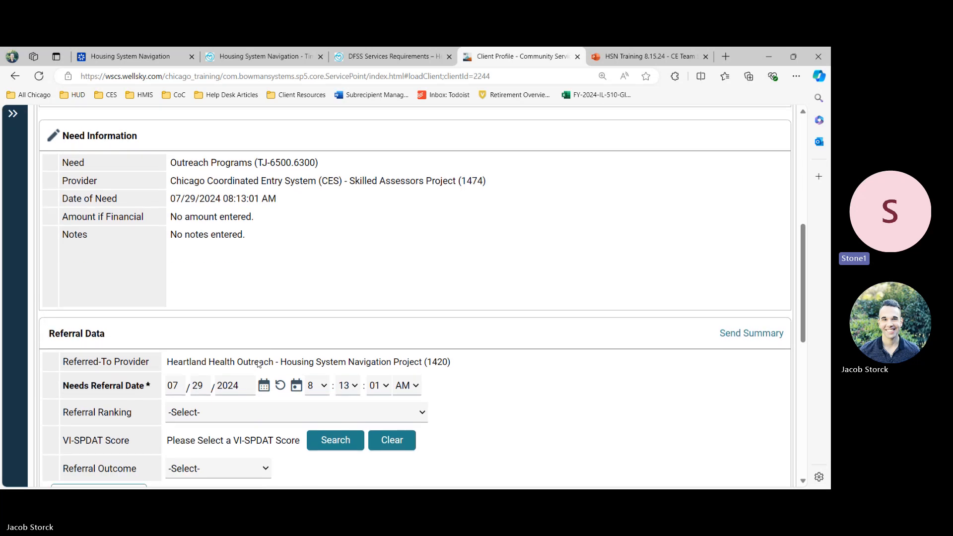
{"action": "scroll", "coordinate": [213, 265], "scroll_direction": "up", "scroll_amount": 1}
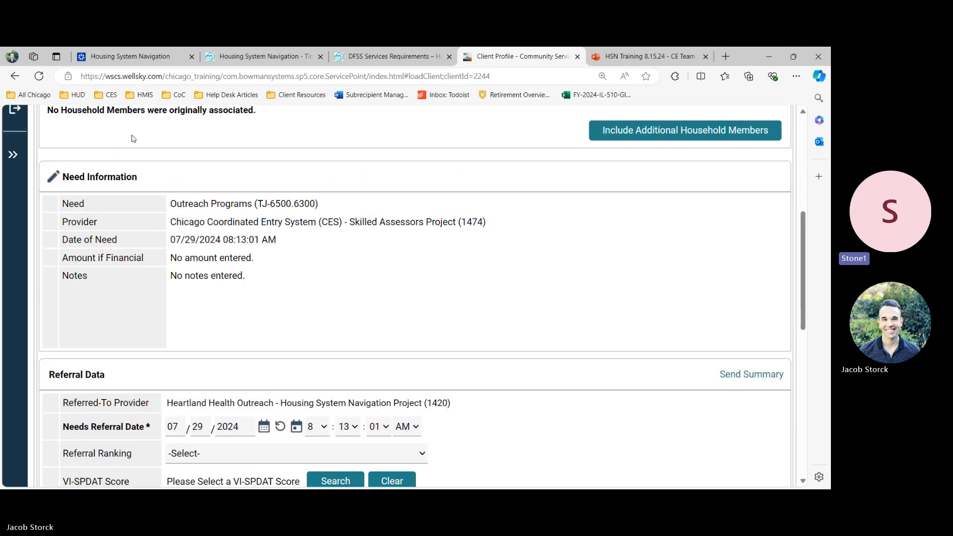
{"action": "scroll", "coordinate": [126, 232], "scroll_direction": "up", "scroll_amount": 2}
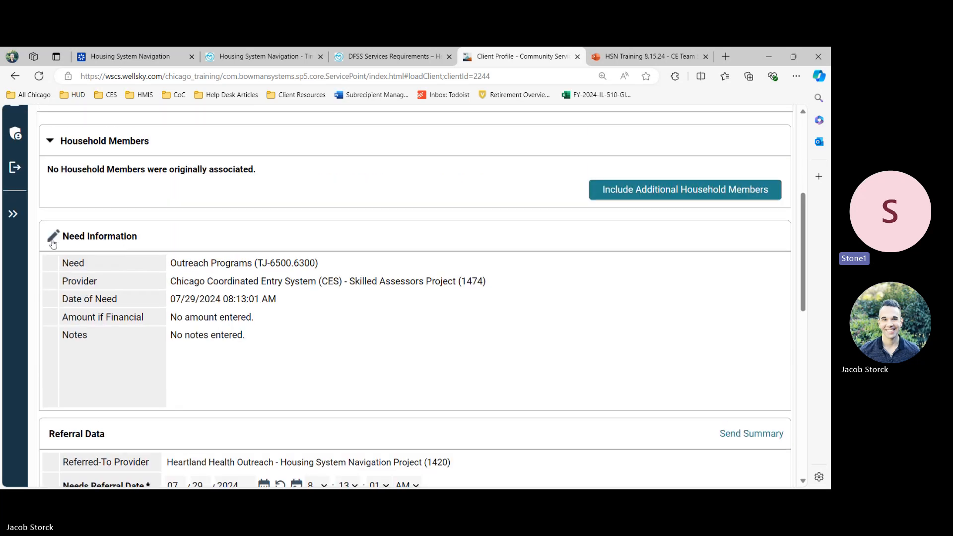
- Open the referral's need information for editing, and examine the Notes field and the Need Status choices
{"action": "left_click", "coordinate": [53, 238]}
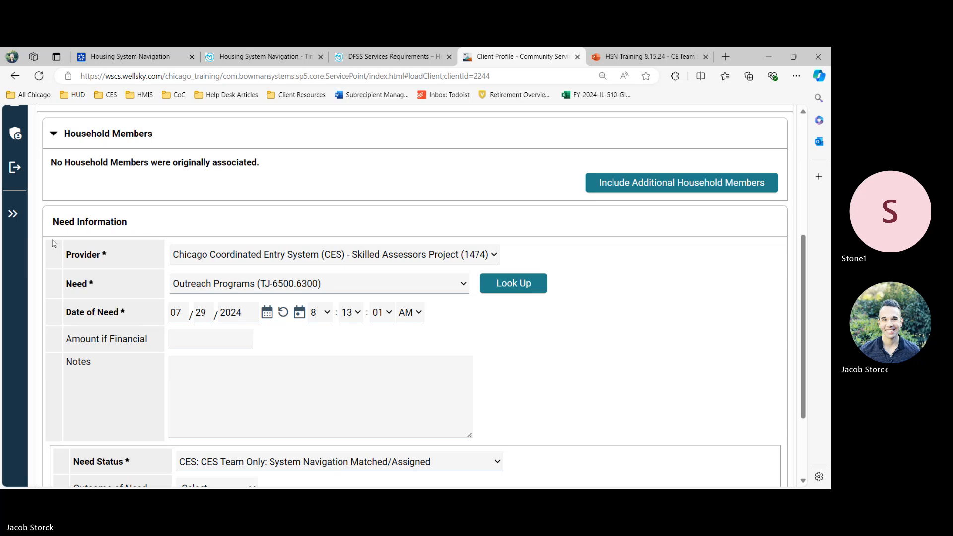
{"action": "scroll", "coordinate": [106, 359], "scroll_direction": "down", "scroll_amount": 2}
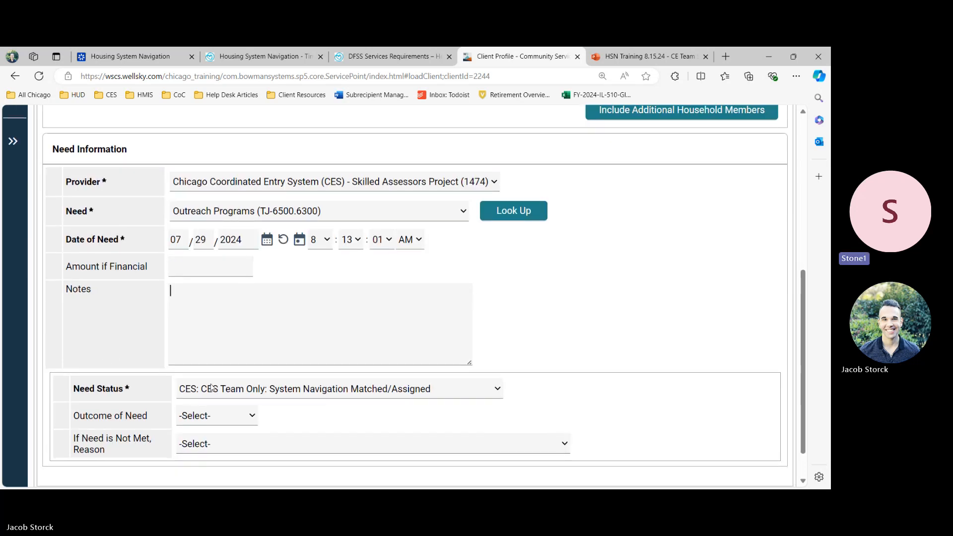
{"action": "scroll", "coordinate": [113, 326], "scroll_direction": "up", "scroll_amount": 1}
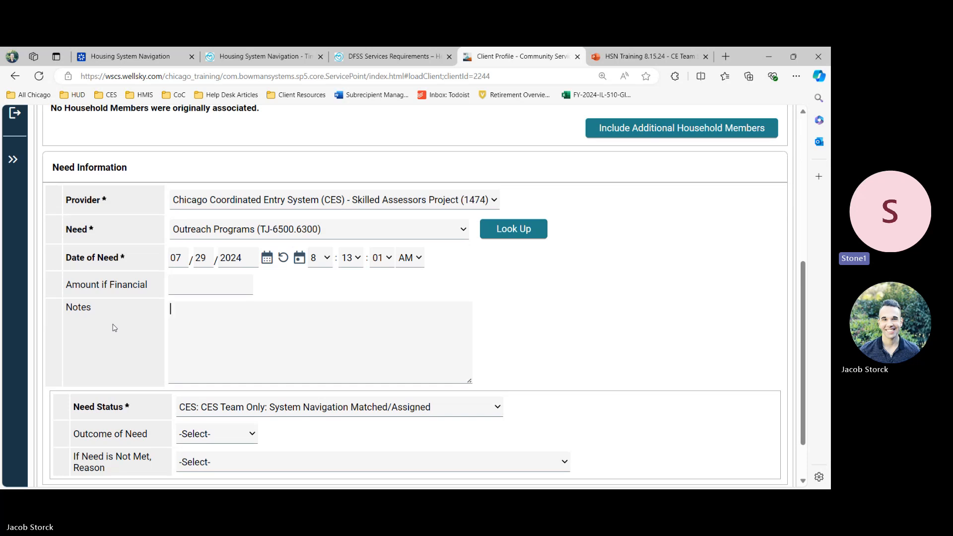
{"action": "scroll", "coordinate": [514, 377], "scroll_direction": "down", "scroll_amount": 1}
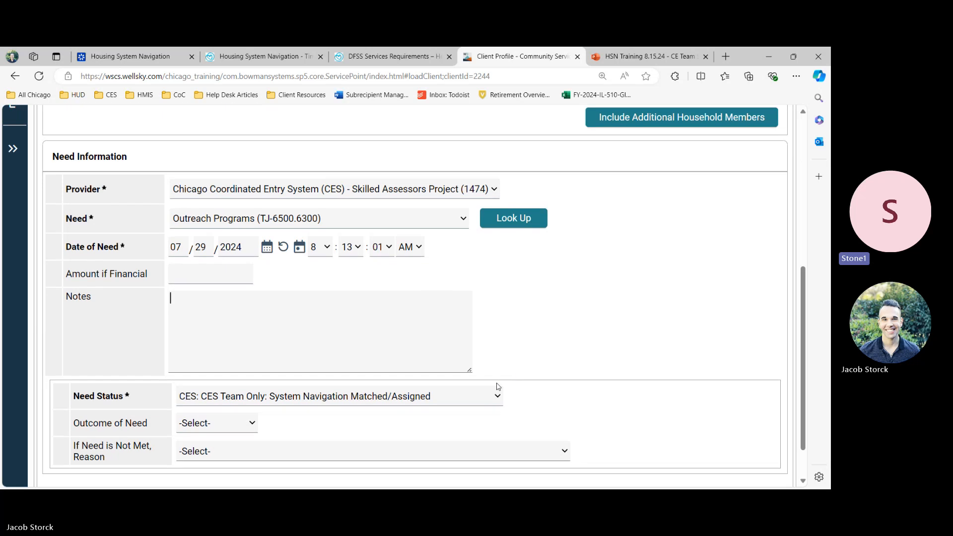
{"action": "left_click", "coordinate": [482, 400]}
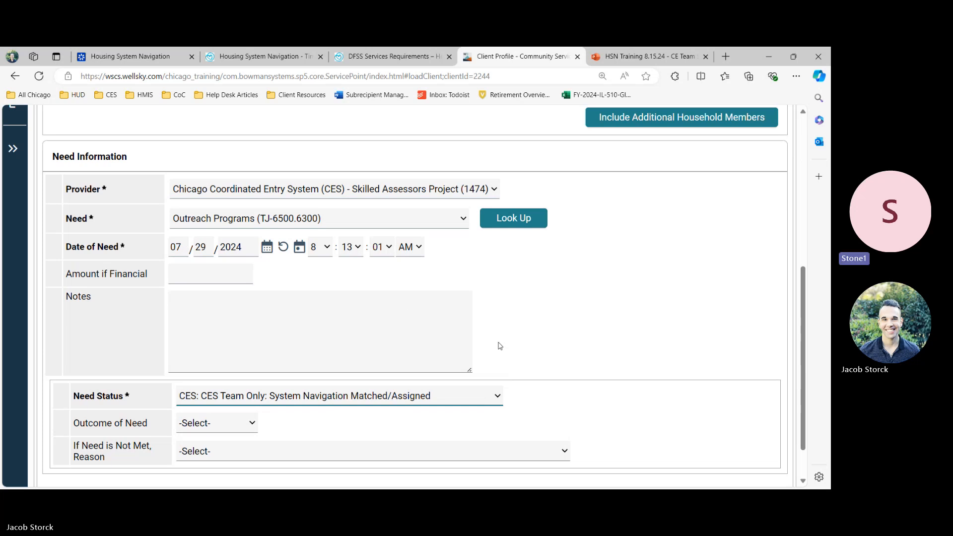
{"action": "scroll", "coordinate": [500, 346], "scroll_direction": "down", "scroll_amount": 1}
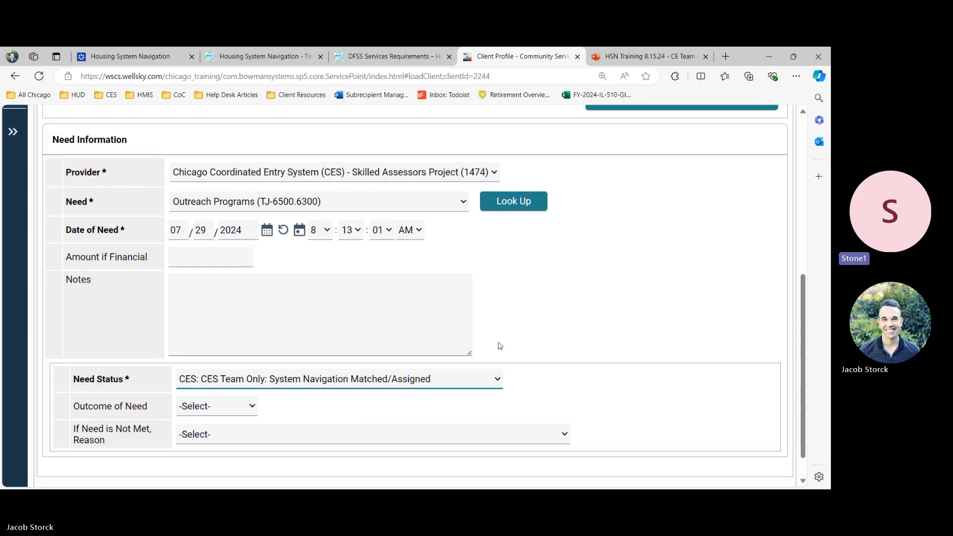
{"action": "scroll", "coordinate": [498, 345], "scroll_direction": "down", "scroll_amount": 1}
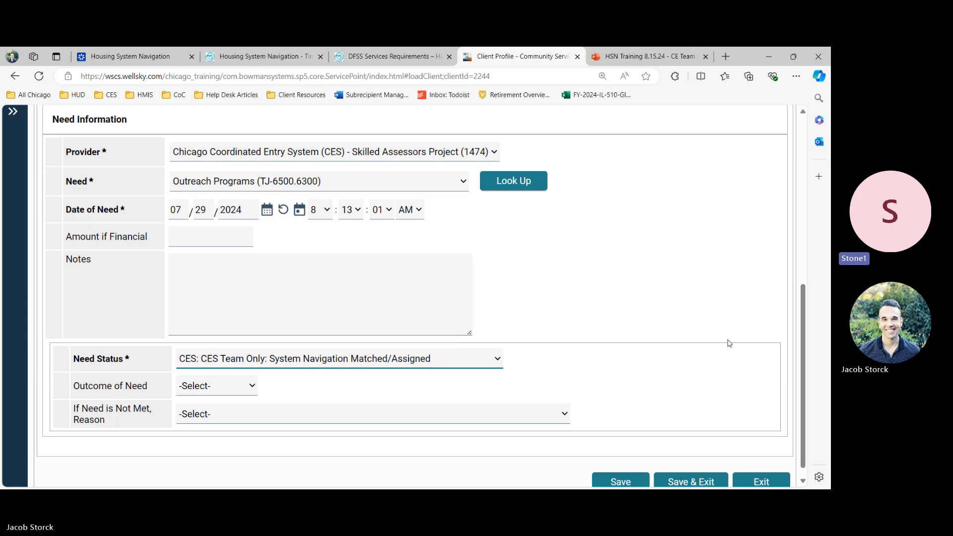
- Switch to the Housing System Navigation Timeliness Standards article and review the rows on rematch, enrolled and housed need statuses
{"action": "left_click", "coordinate": [647, 282]}
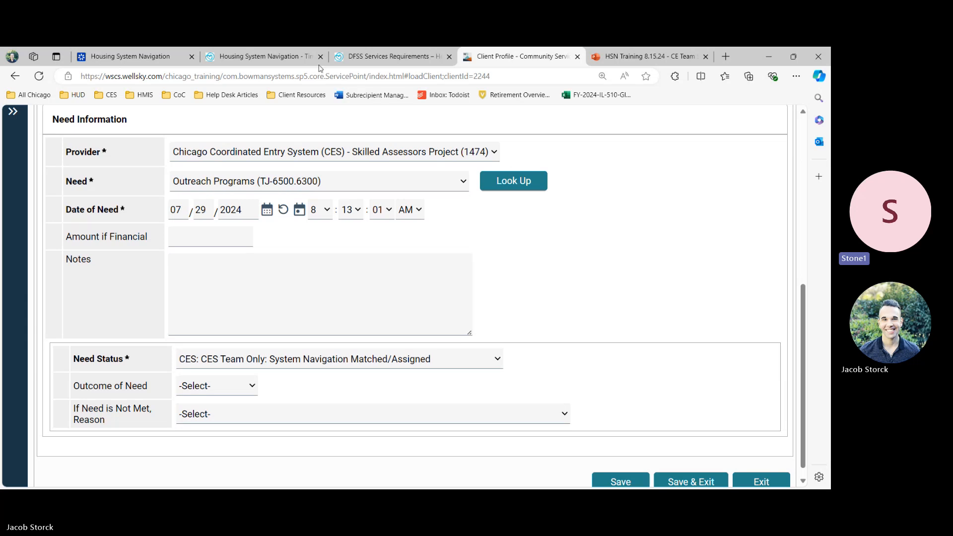
{"action": "left_click", "coordinate": [381, 57]}
{"action": "left_click", "coordinate": [317, 53]}
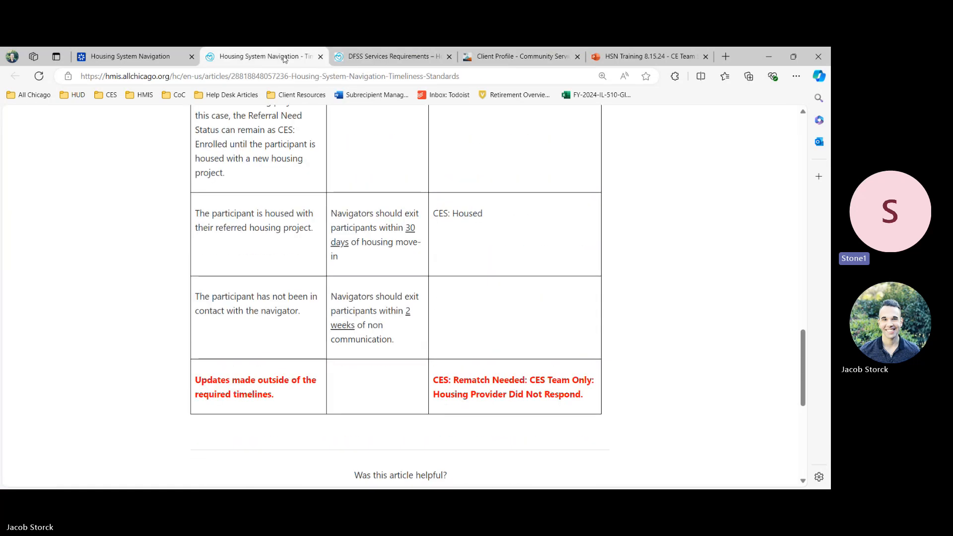
{"action": "scroll", "coordinate": [333, 191], "scroll_direction": "up", "scroll_amount": 2}
{"action": "scroll", "coordinate": [332, 192], "scroll_direction": "up", "scroll_amount": 3}
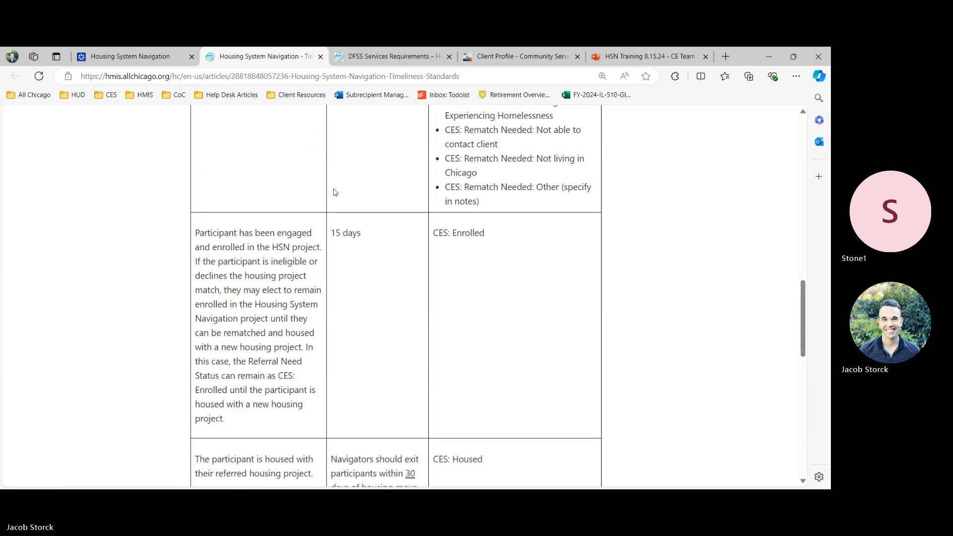
- Return to the Housing System Navigation course and start the knowledge check on timeliness standards and need status updates
{"action": "left_click", "coordinate": [125, 58]}
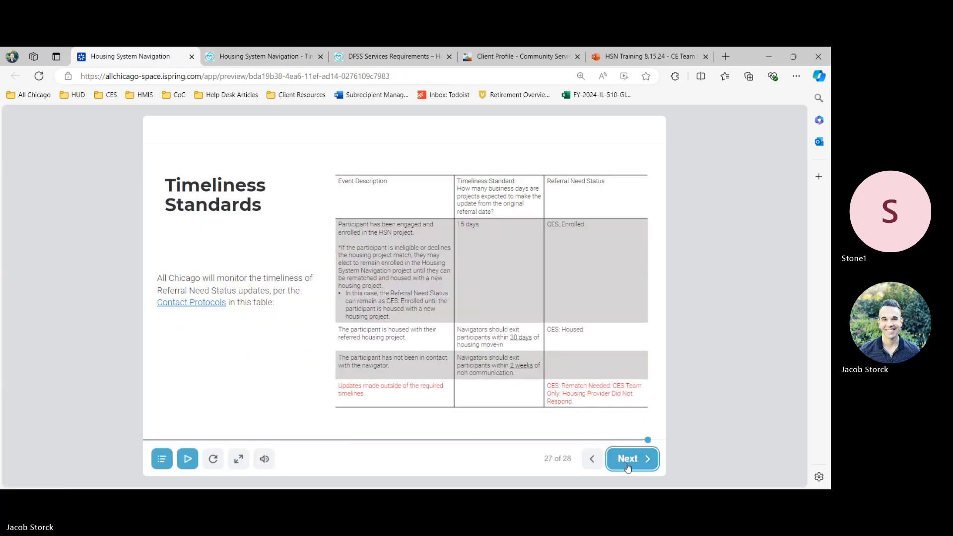
{"action": "left_click", "coordinate": [627, 467]}
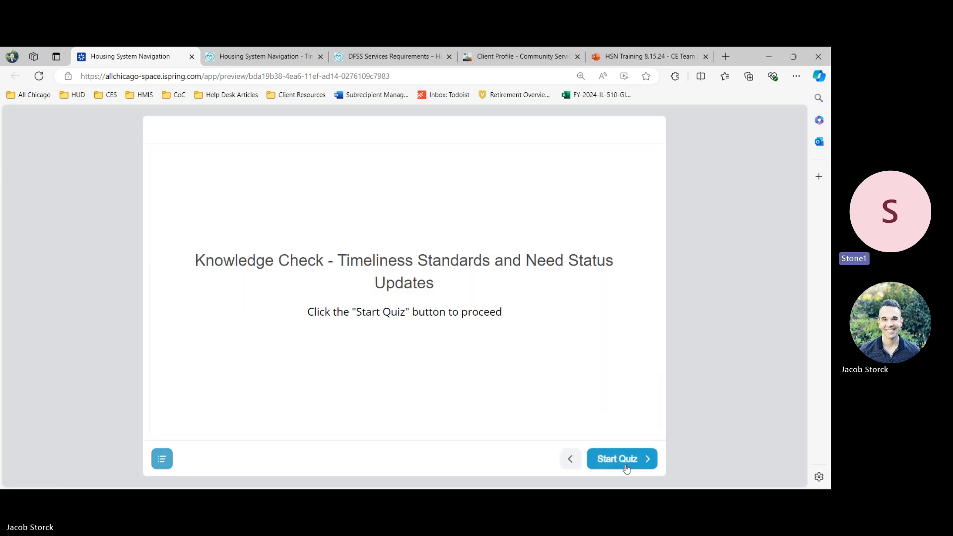
{"action": "left_click", "coordinate": [627, 467]}
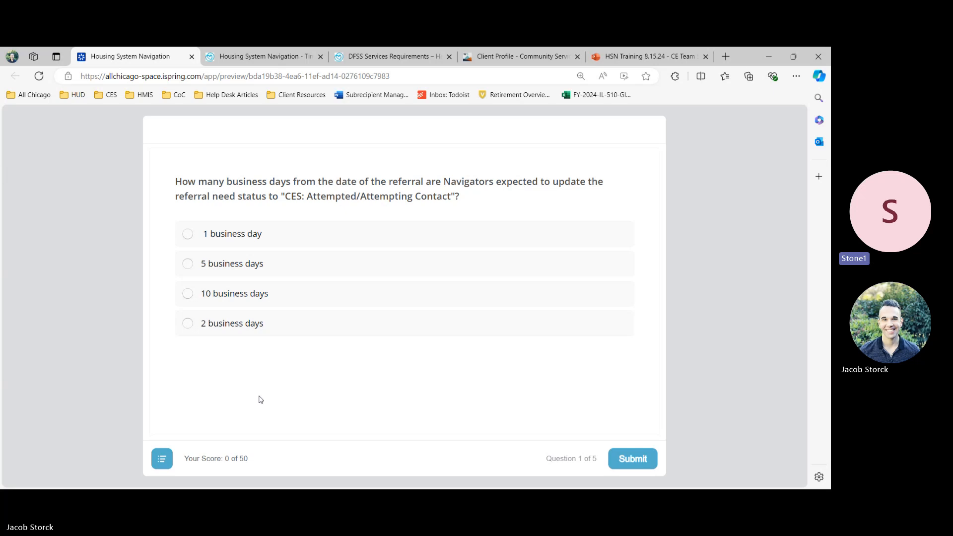
- Answer the question on updating the status to "CES: Attempted/Attempting Contact" with 2 business days, submit it and continue
{"action": "left_click", "coordinate": [238, 332]}
{"action": "left_click", "coordinate": [642, 463]}
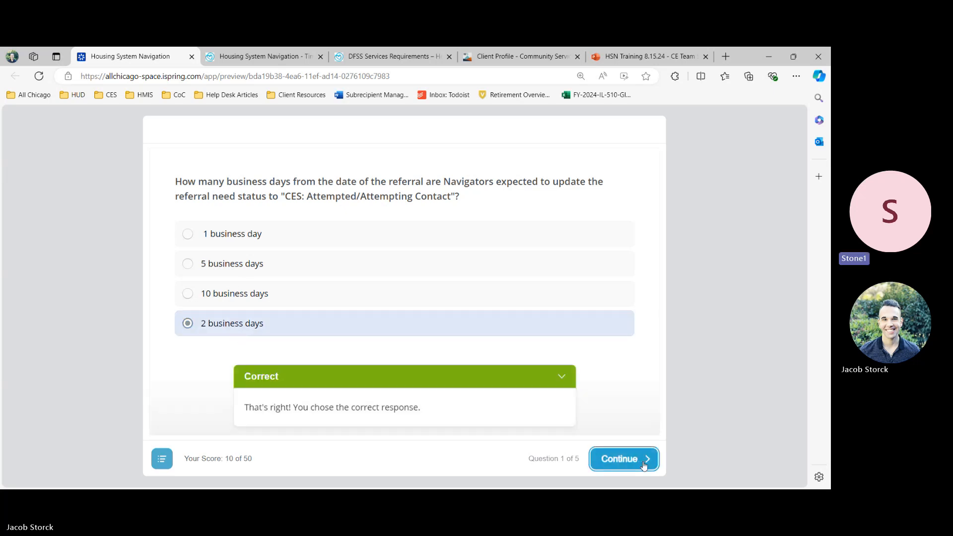
{"action": "left_click", "coordinate": [643, 465]}
{"action": "right_click", "coordinate": [643, 465]}
{"action": "left_click", "coordinate": [396, 405]}
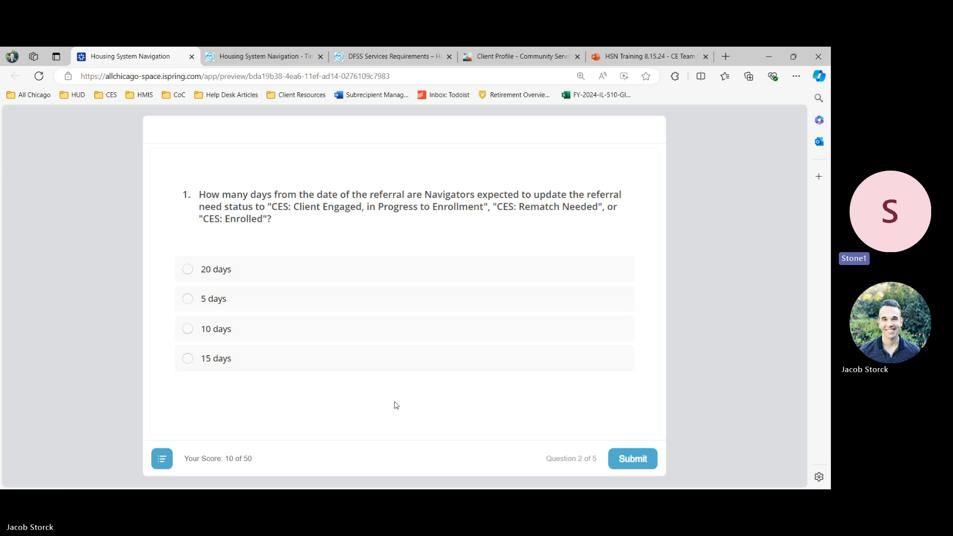
- Answer the question on updating to engaged, rematch needed or enrolled status with 15 days, submit it and continue
{"action": "left_click", "coordinate": [341, 366]}
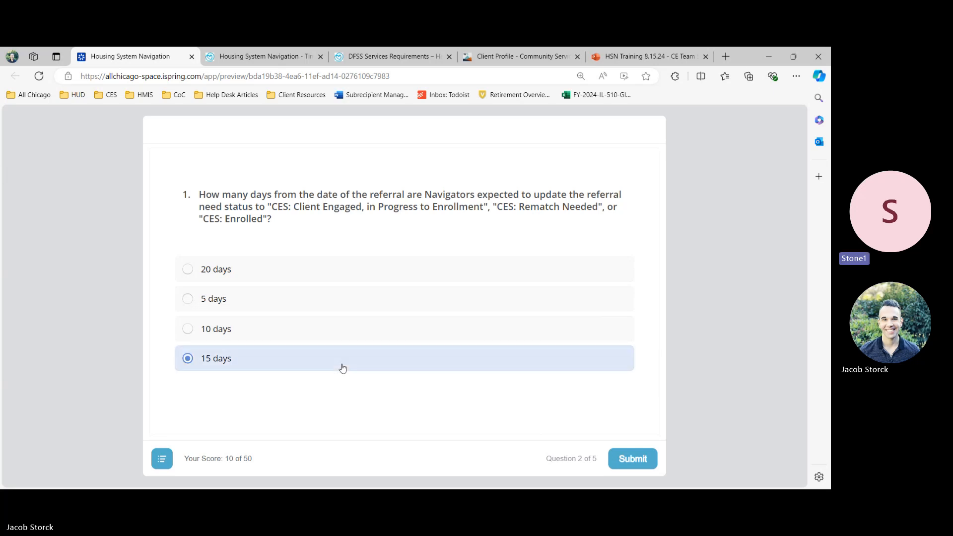
{"action": "left_click", "coordinate": [634, 462]}
{"action": "left_click", "coordinate": [634, 462]}
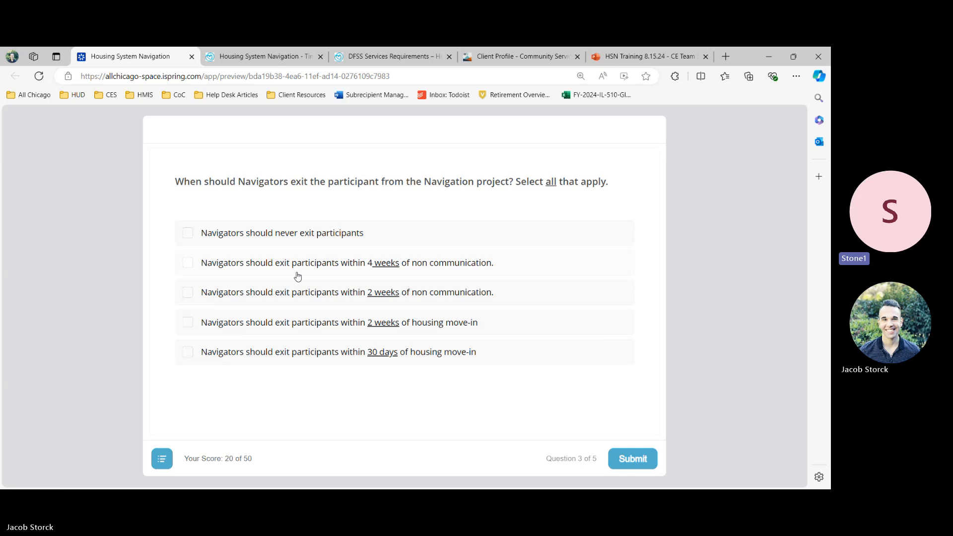
- For when to exit participants, choose within 2 weeks of non communication and within 30 days of housing move-in, submit and continue
{"action": "left_click", "coordinate": [194, 294]}
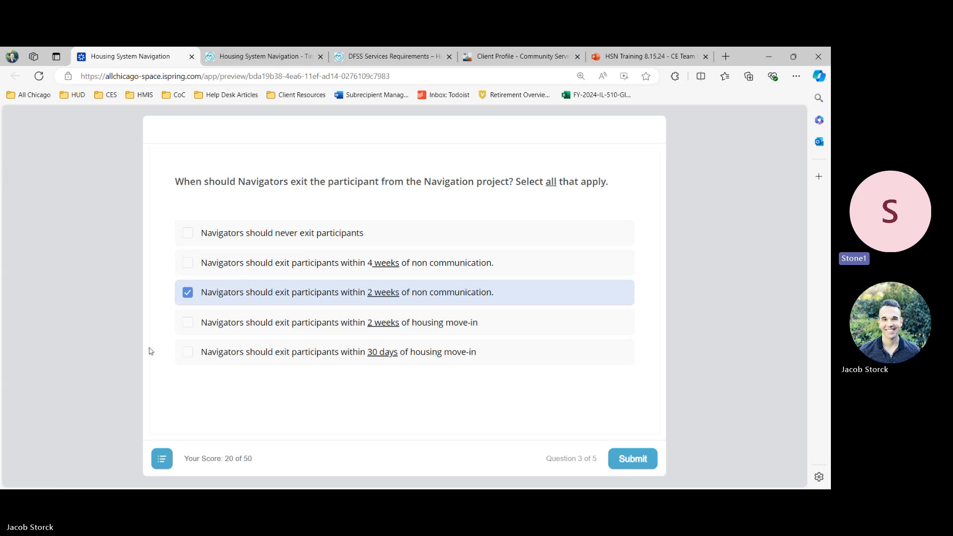
{"action": "left_click", "coordinate": [186, 355]}
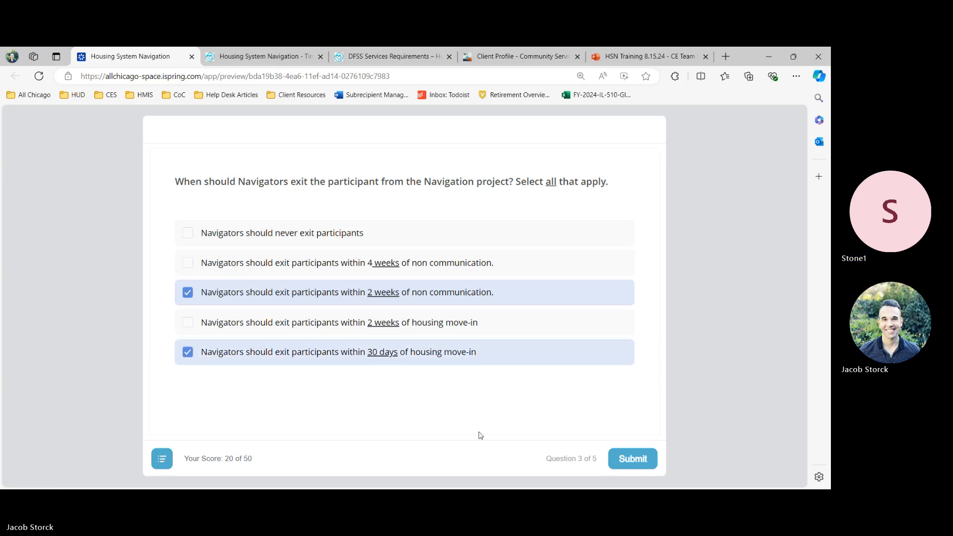
{"action": "left_click", "coordinate": [643, 461]}
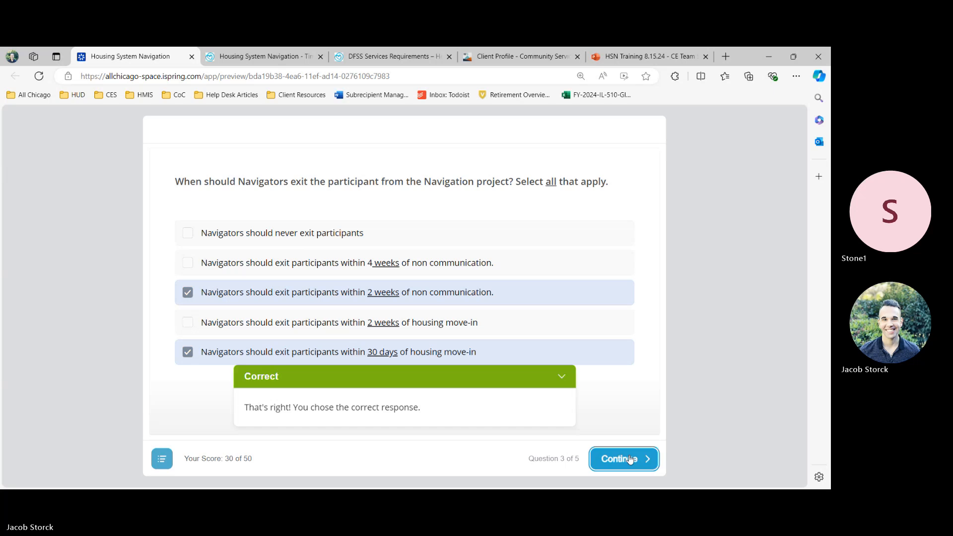
{"action": "left_click", "coordinate": [630, 459]}
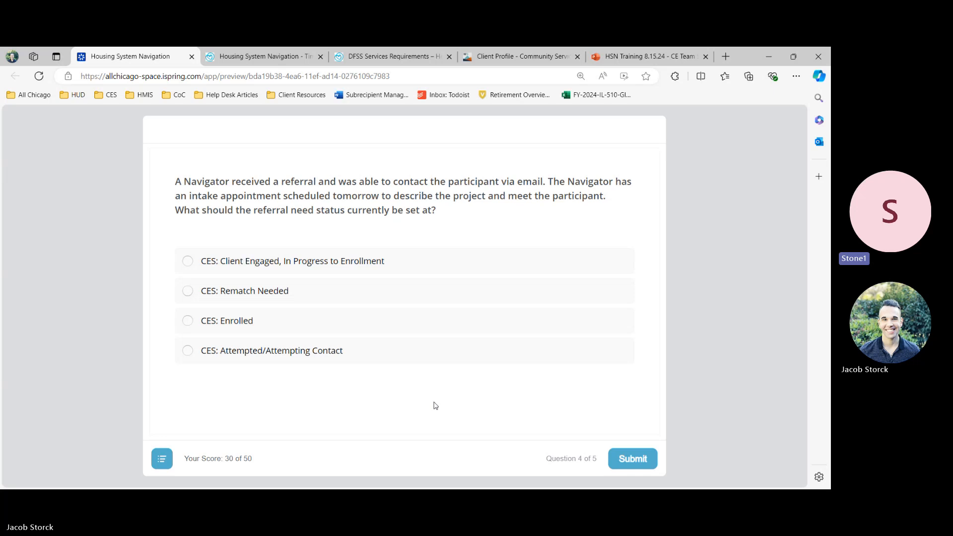
- Answer the scheduled intake appointment question with "CES: Client Engaged, In Progress to Enrollment", submit it and continue
{"action": "left_click", "coordinate": [189, 269]}
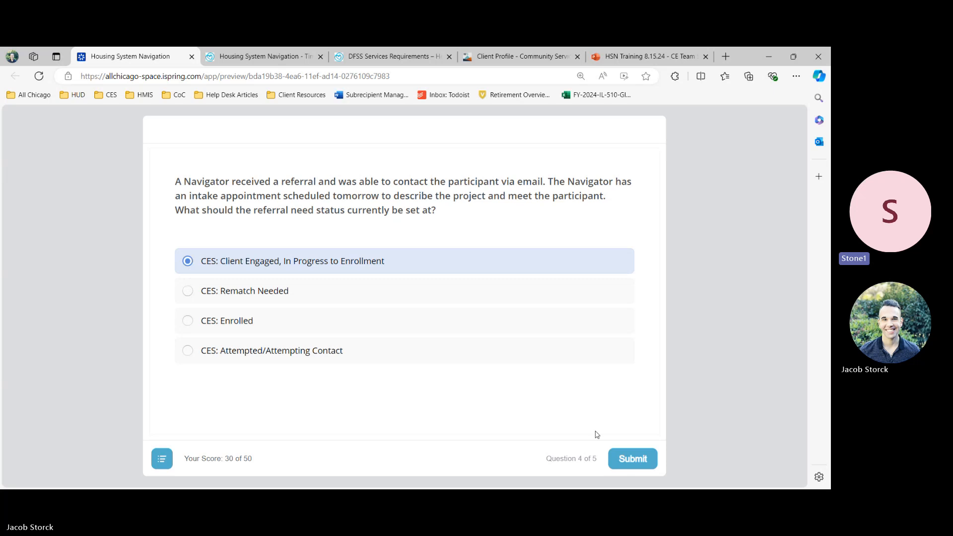
{"action": "left_click", "coordinate": [627, 461]}
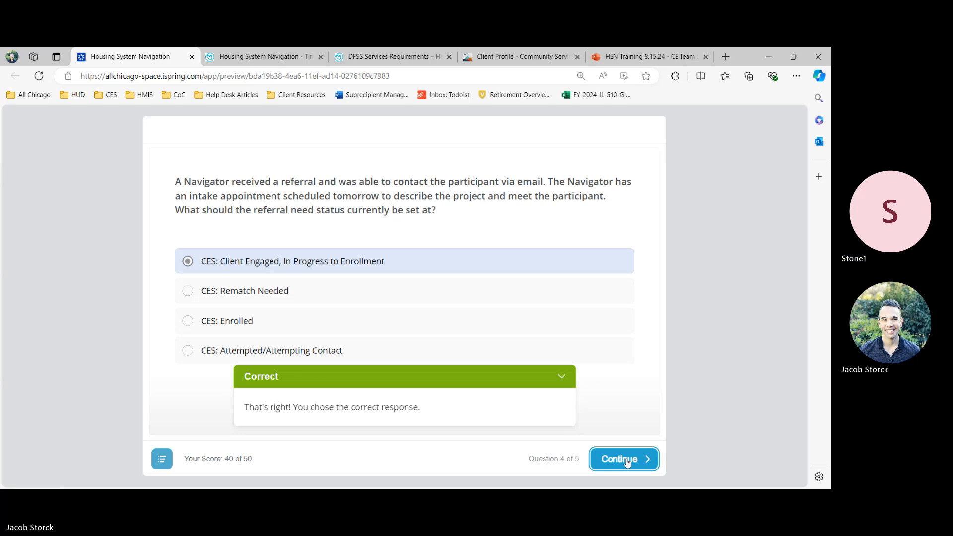
{"action": "left_click", "coordinate": [627, 461]}
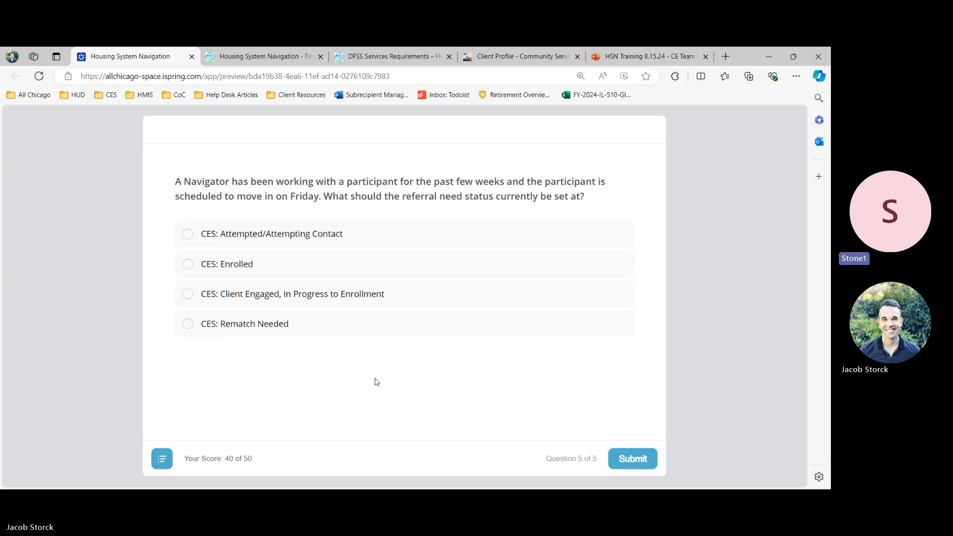
- Answer the Friday move-in question with "CES: Enrolled", submit it and view the quiz results
{"action": "left_click", "coordinate": [258, 265]}
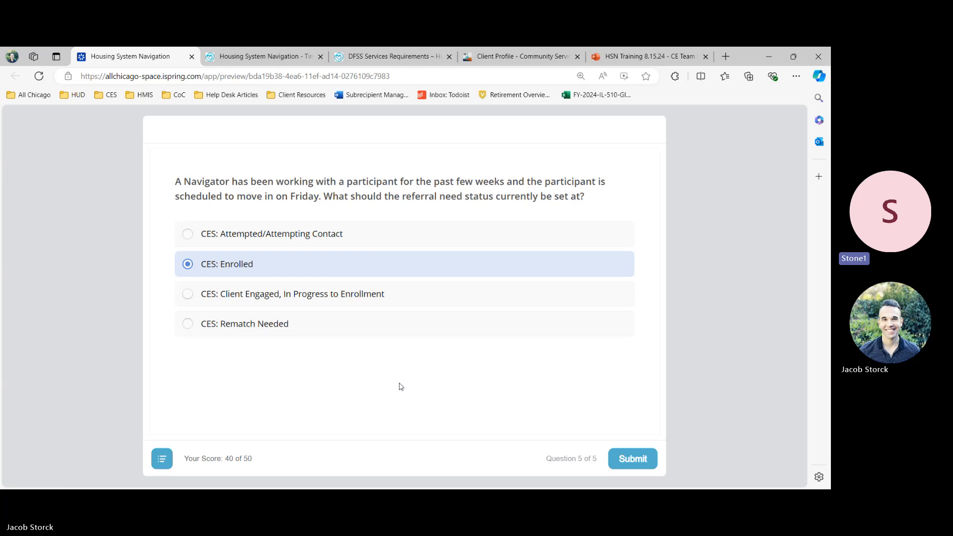
{"action": "left_click", "coordinate": [635, 456]}
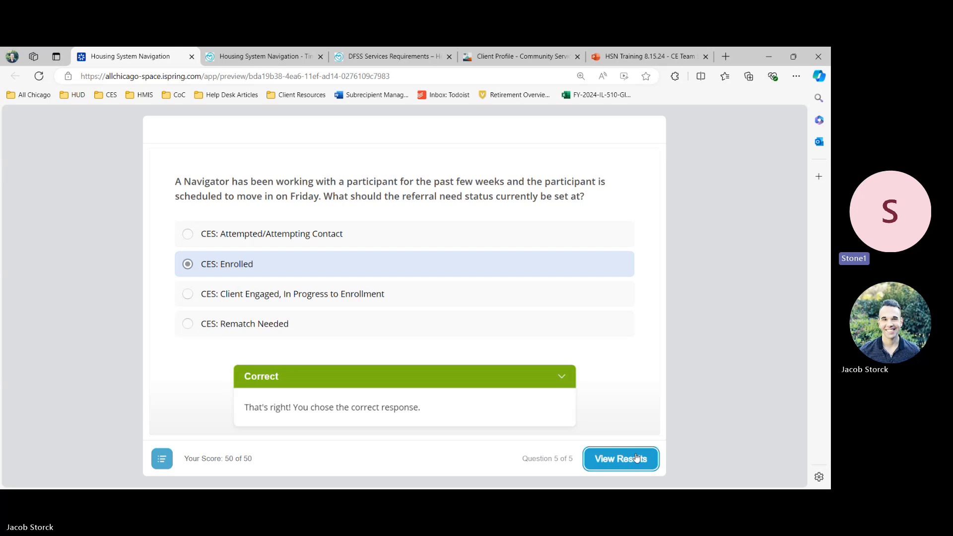
{"action": "left_click", "coordinate": [637, 457]}
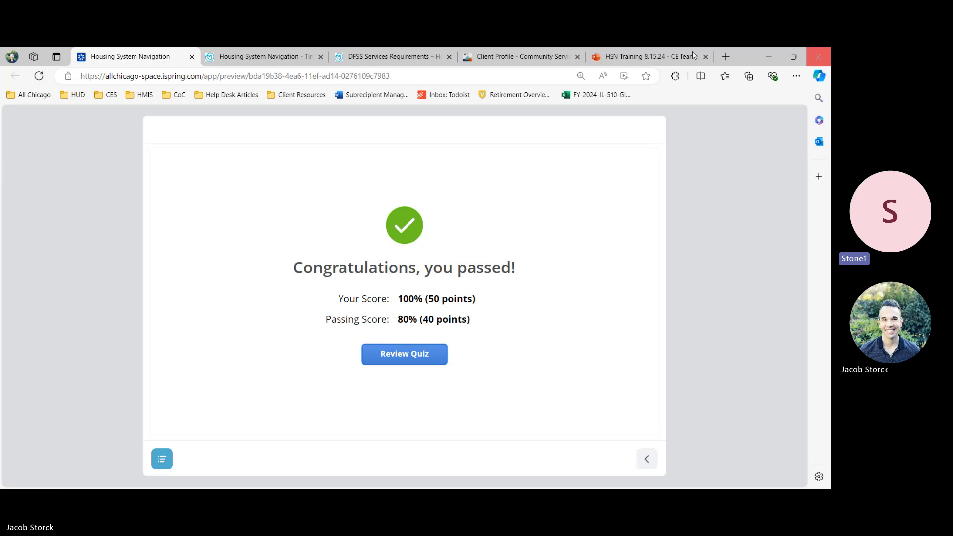
- Switch to the HSN Training 8.15.24 presentation and advance to the Navigator Meeting Agenda slide
{"action": "left_click", "coordinate": [605, 56]}
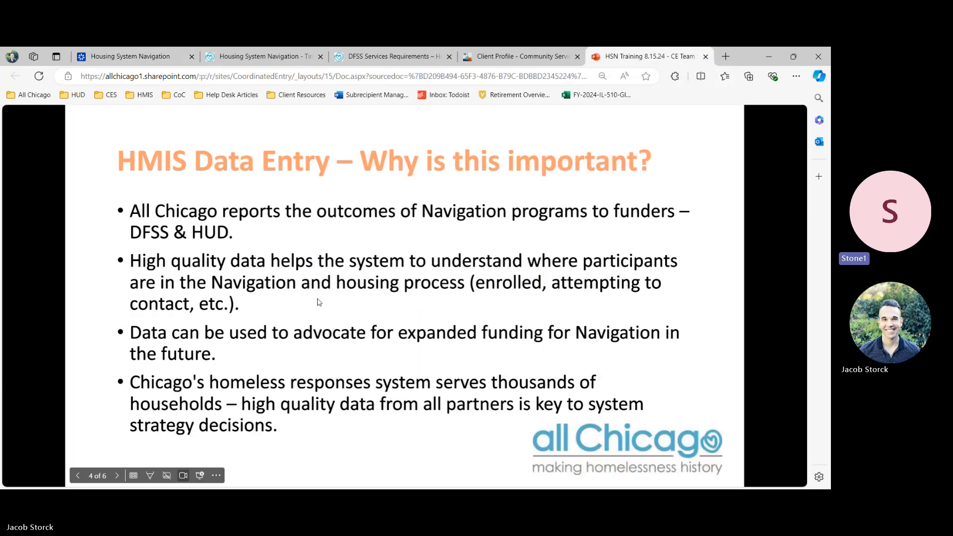
{"action": "key", "text": "Right"}
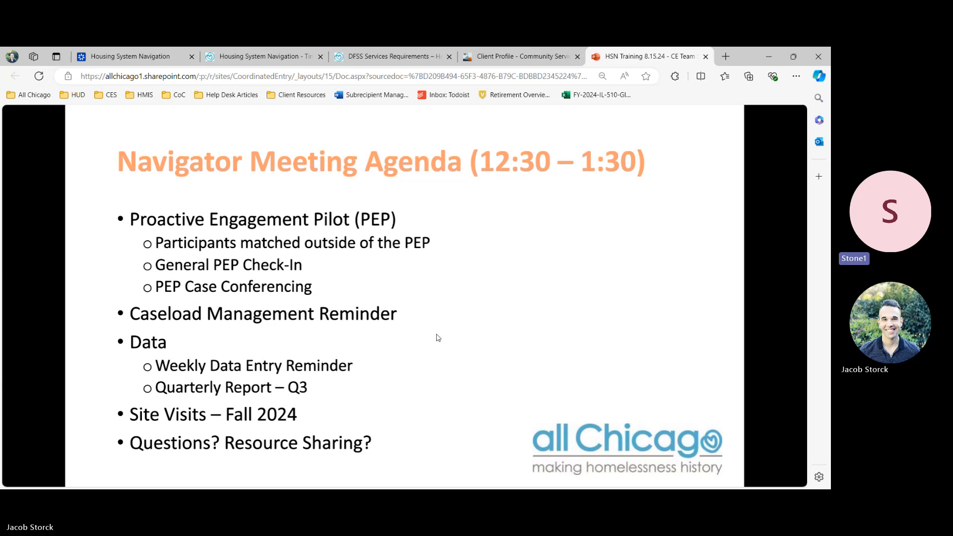